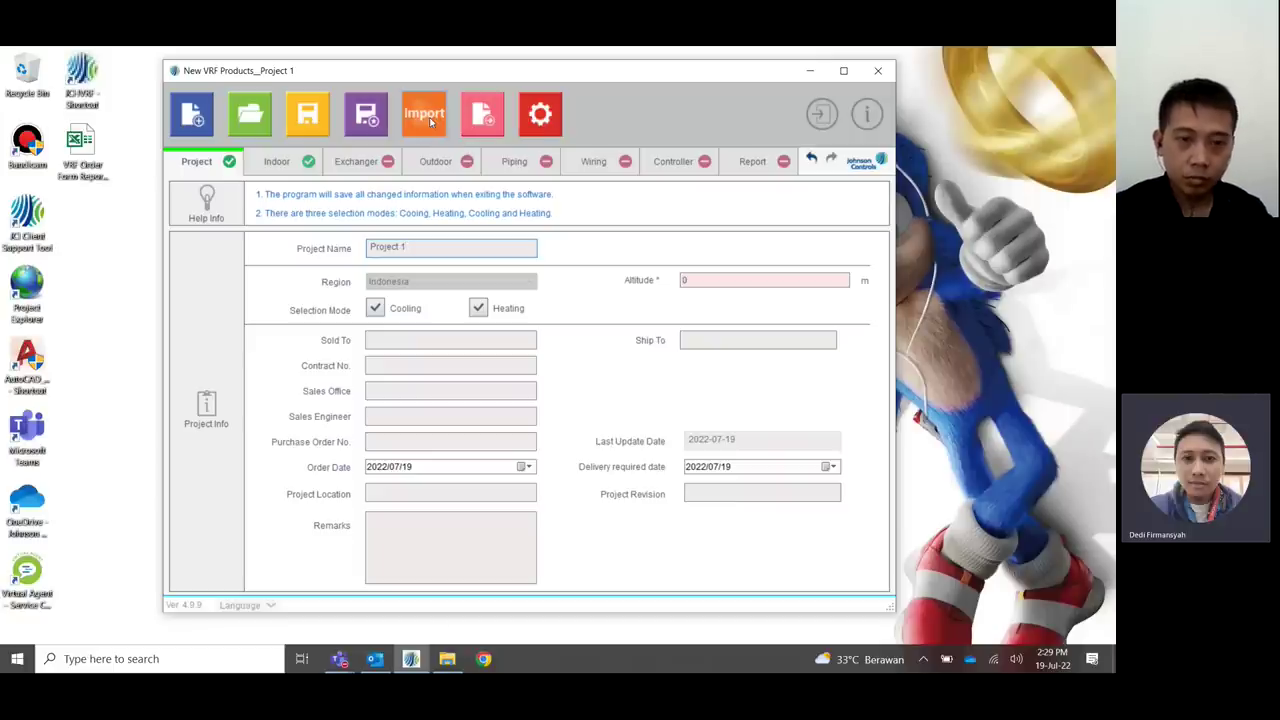
- Look at the project import and export file dialogs, closing each without choosing a file
left_click(430, 120)
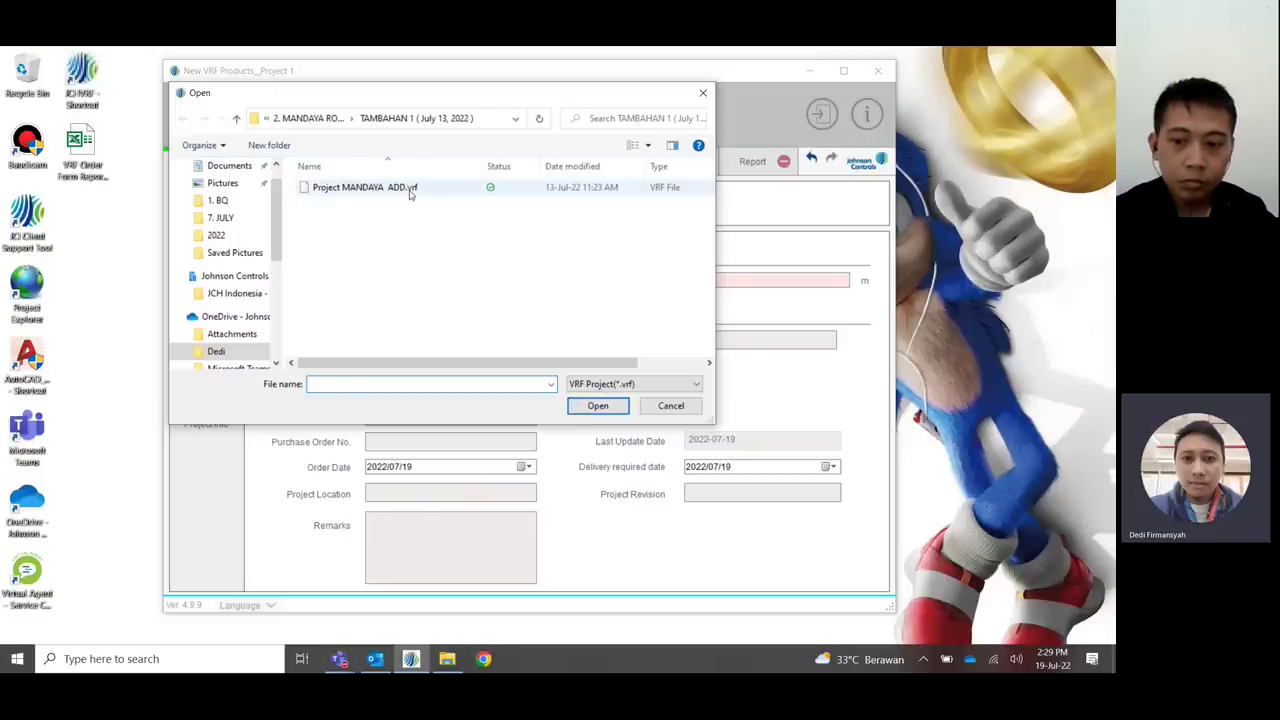
left_click(702, 92)
left_click(630, 377)
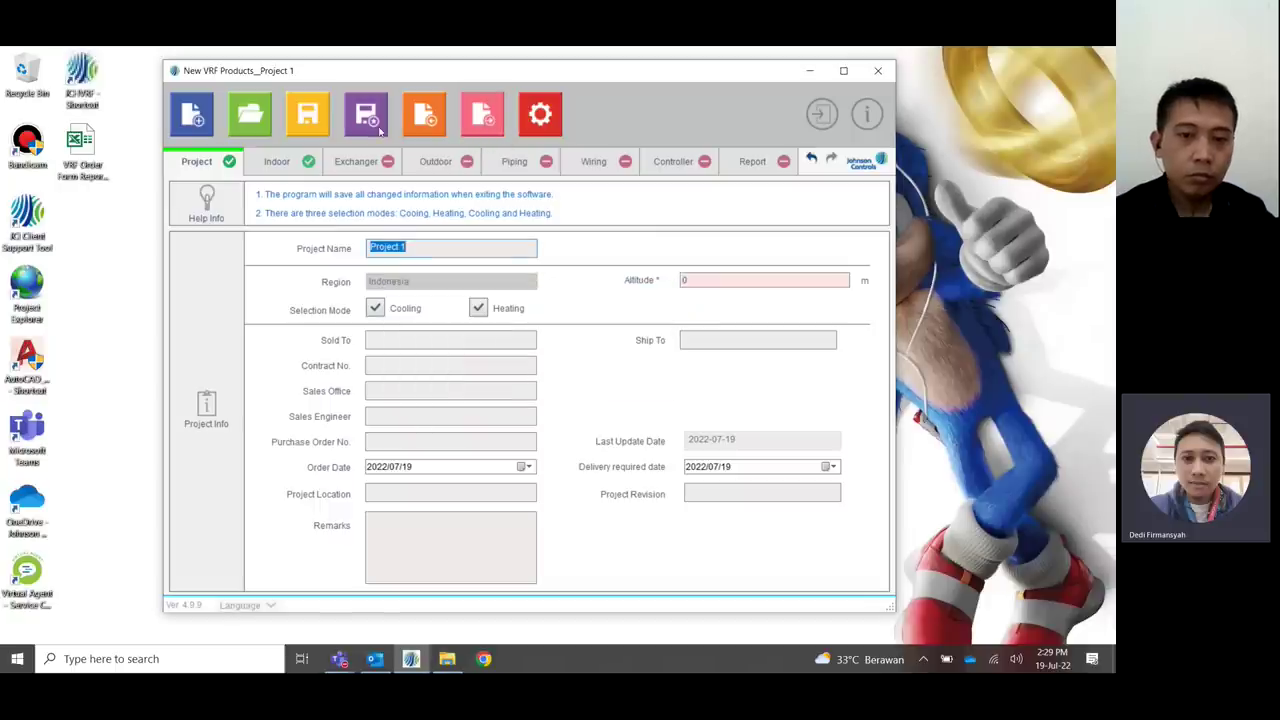
left_click(496, 120)
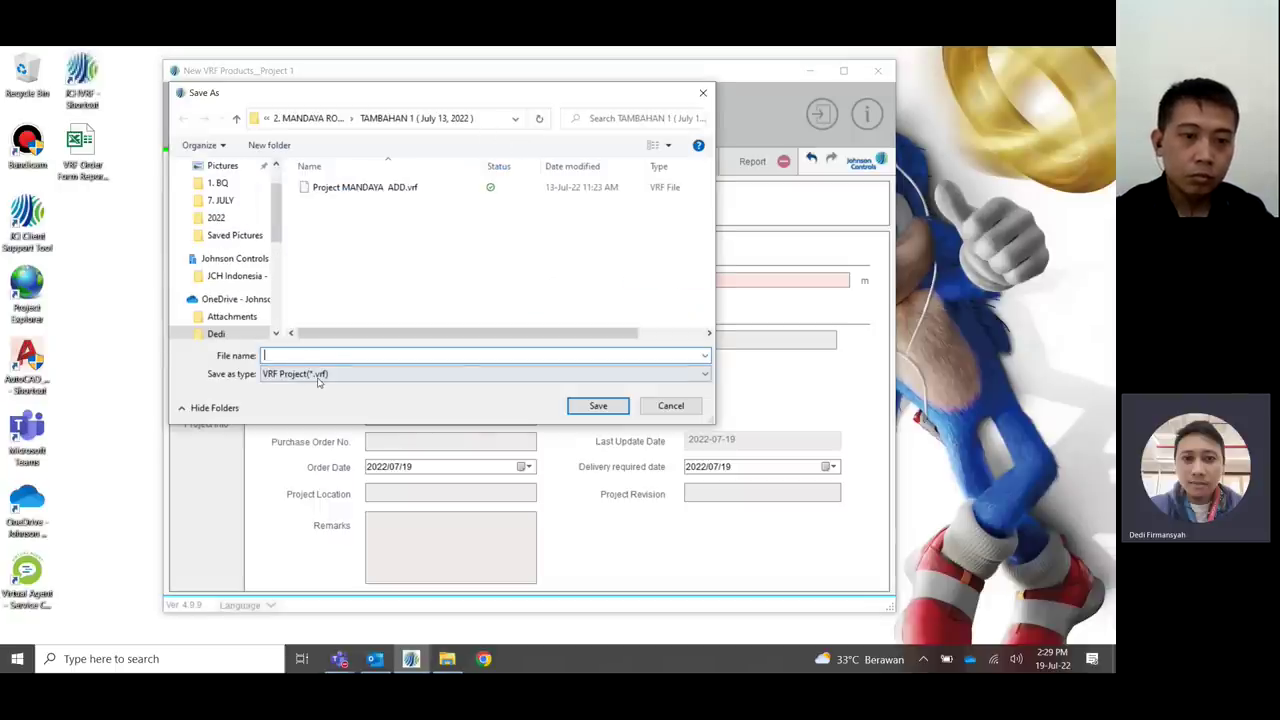
left_click(330, 356)
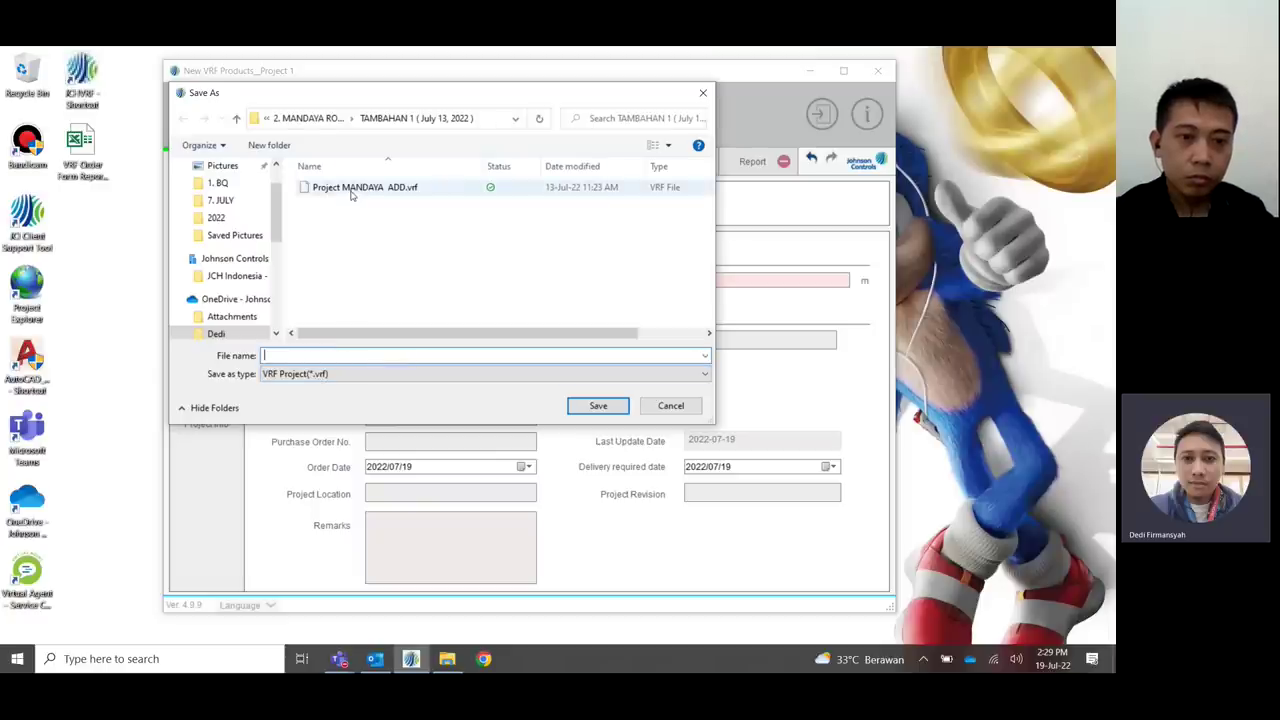
left_click(702, 92)
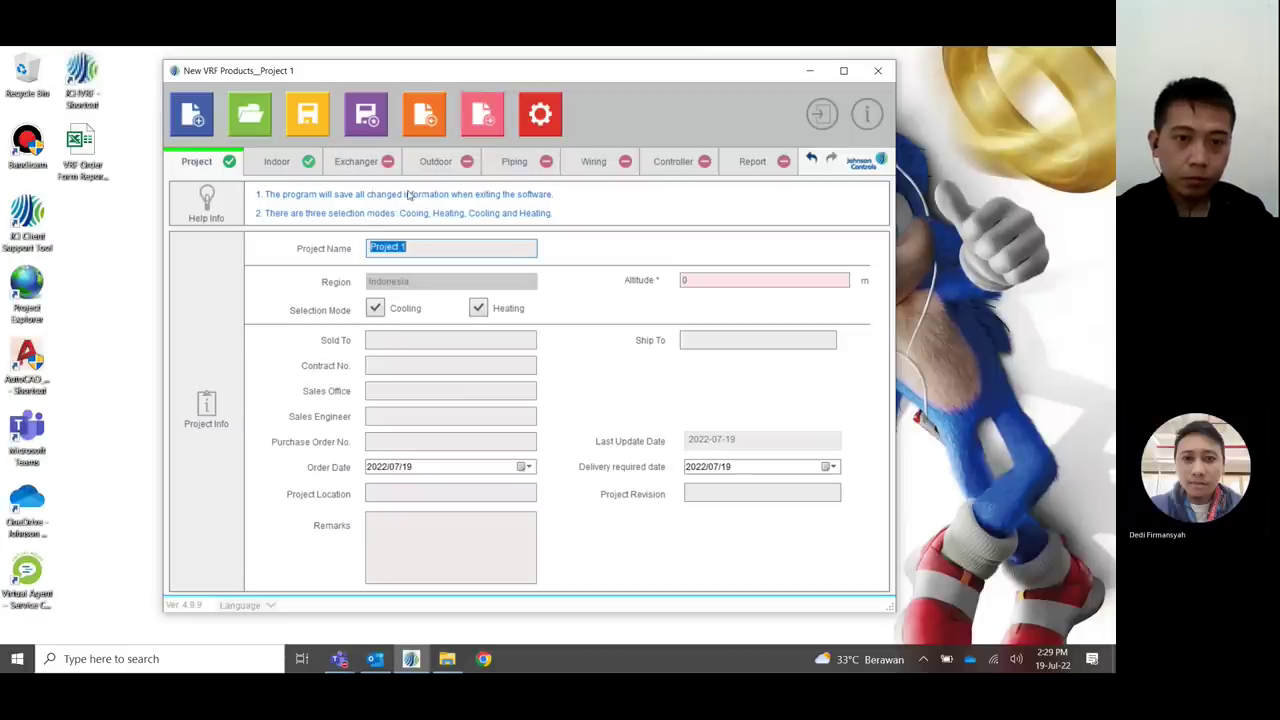
left_click(497, 243)
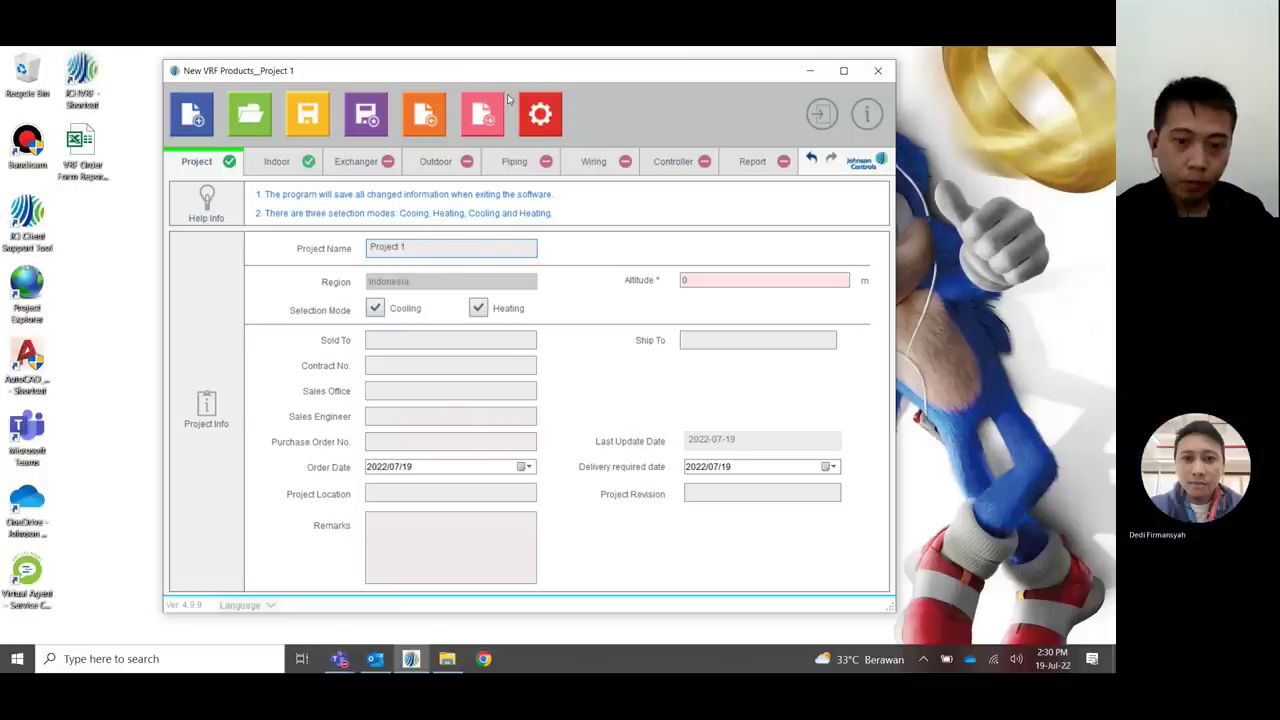
- Open the program settings and review the measurement units, default name prefixes and working conditions
left_click(540, 116)
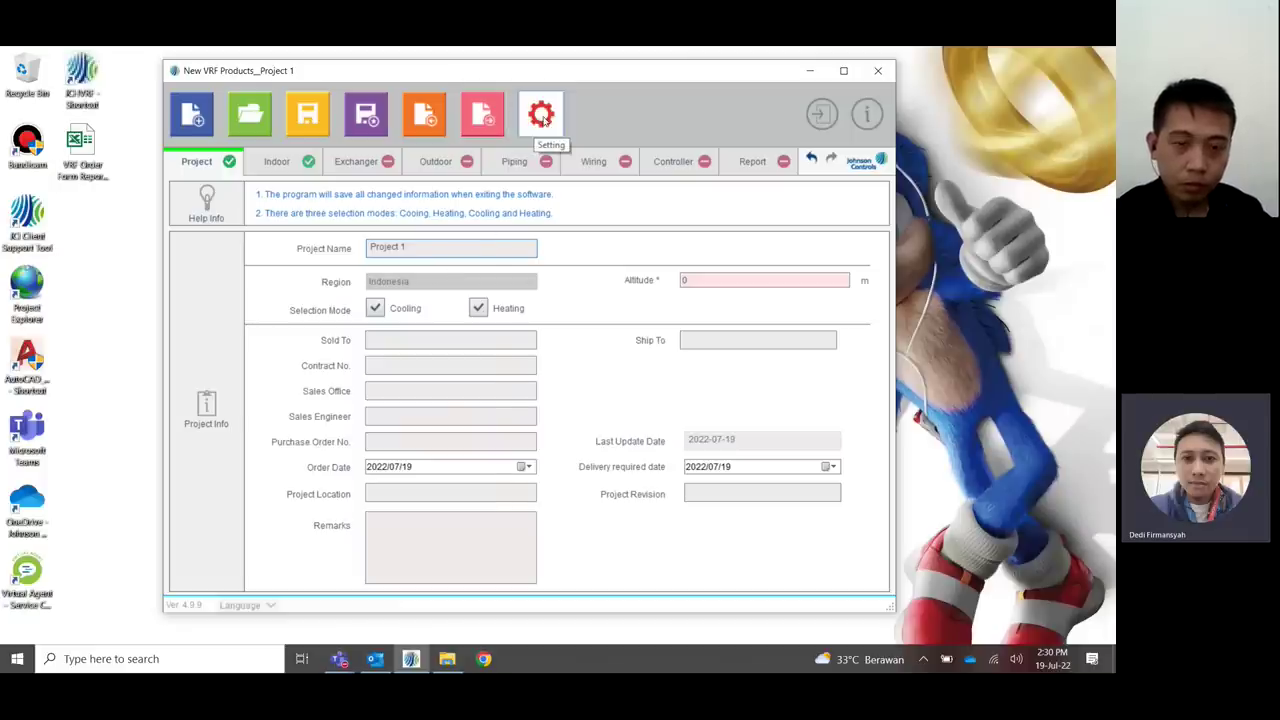
left_click_drag(308, 84, 521, 85)
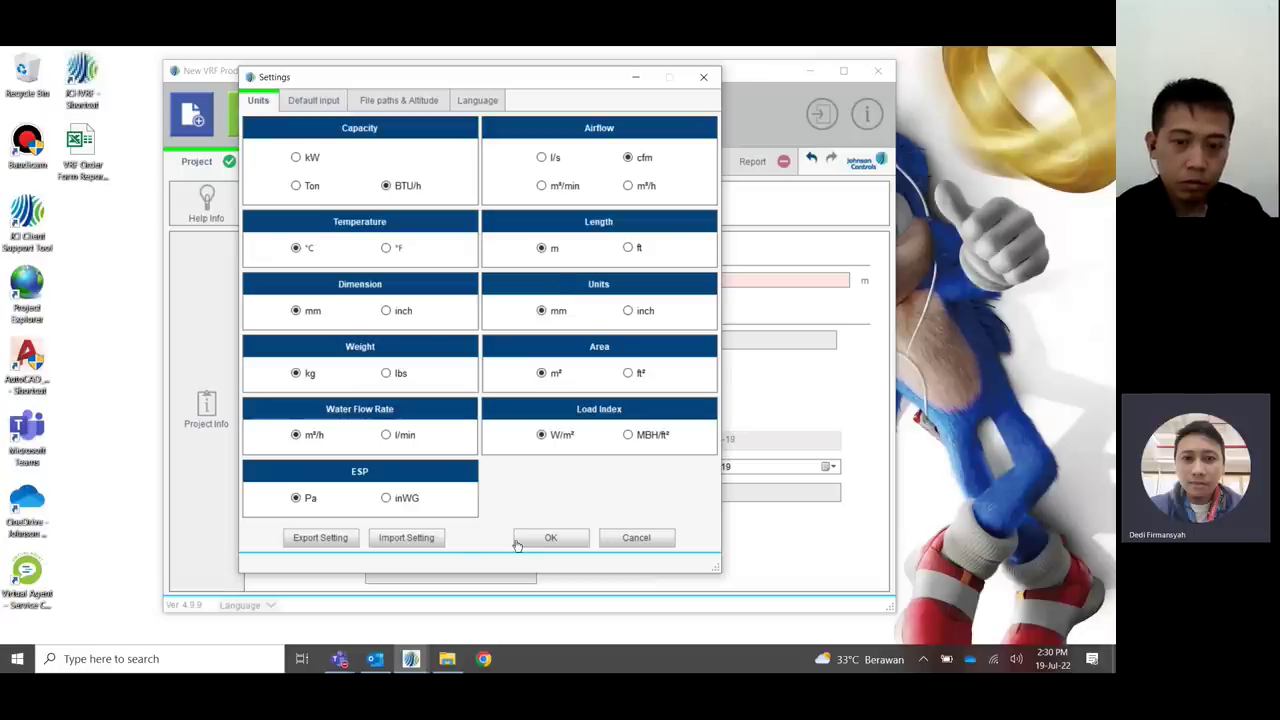
left_click(317, 104)
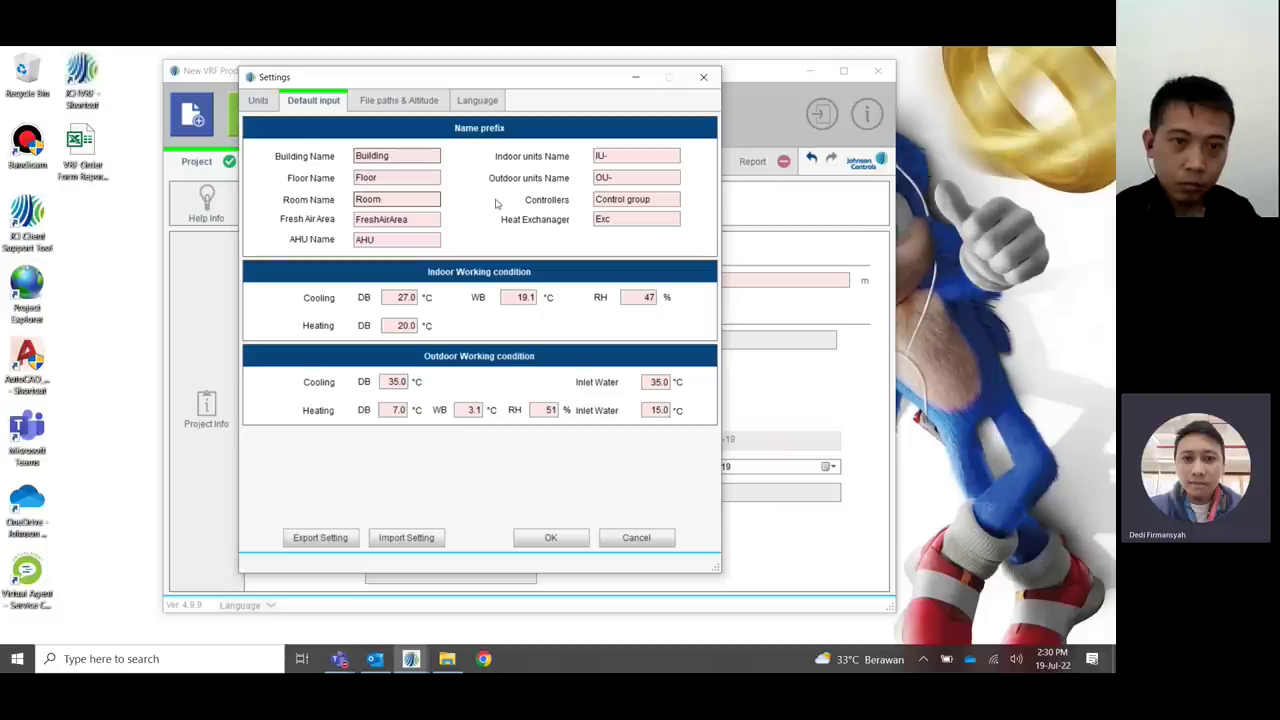
left_click(628, 157)
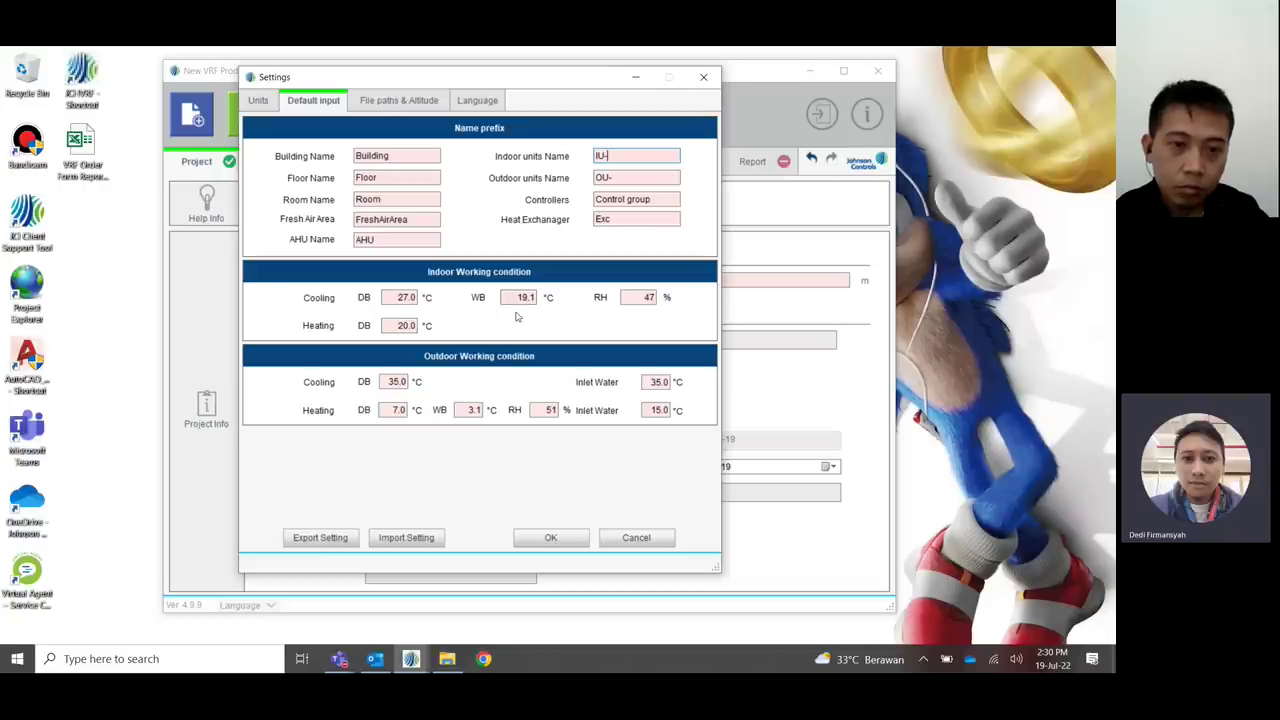
- Review the file path and altitude settings, and look at the folder choice for DXF files without picking one
left_click(430, 101)
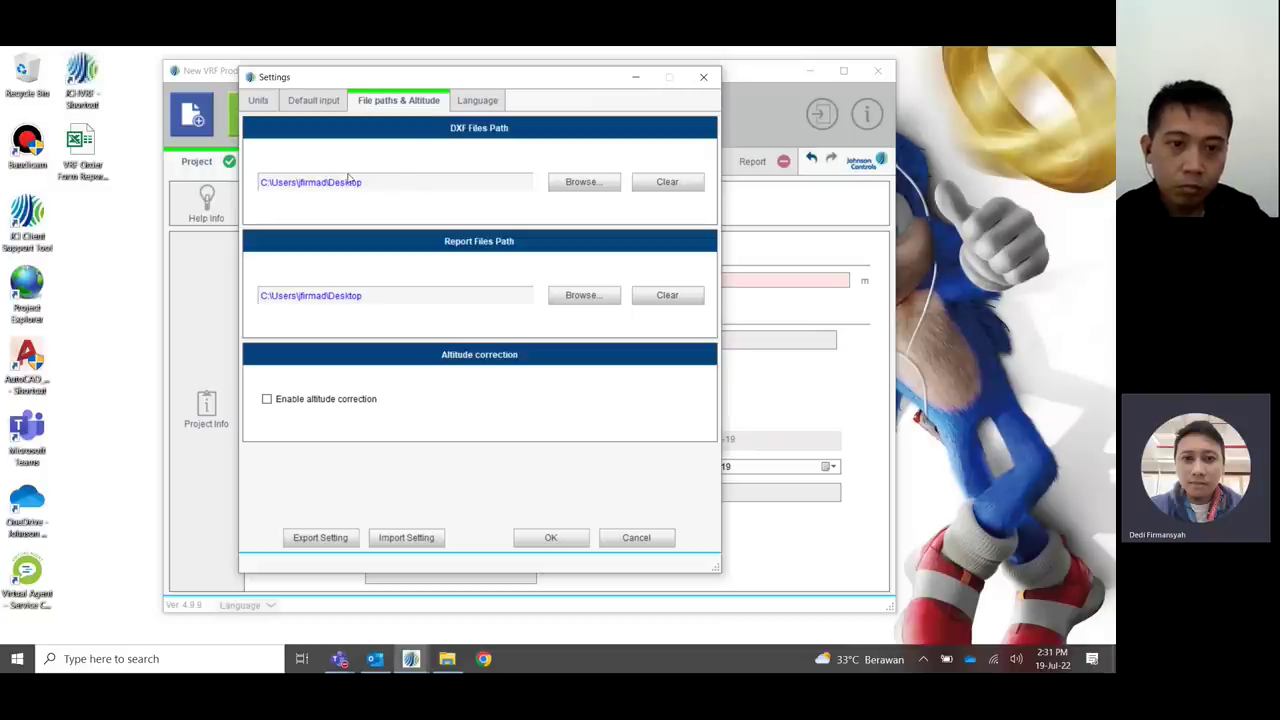
left_click(585, 182)
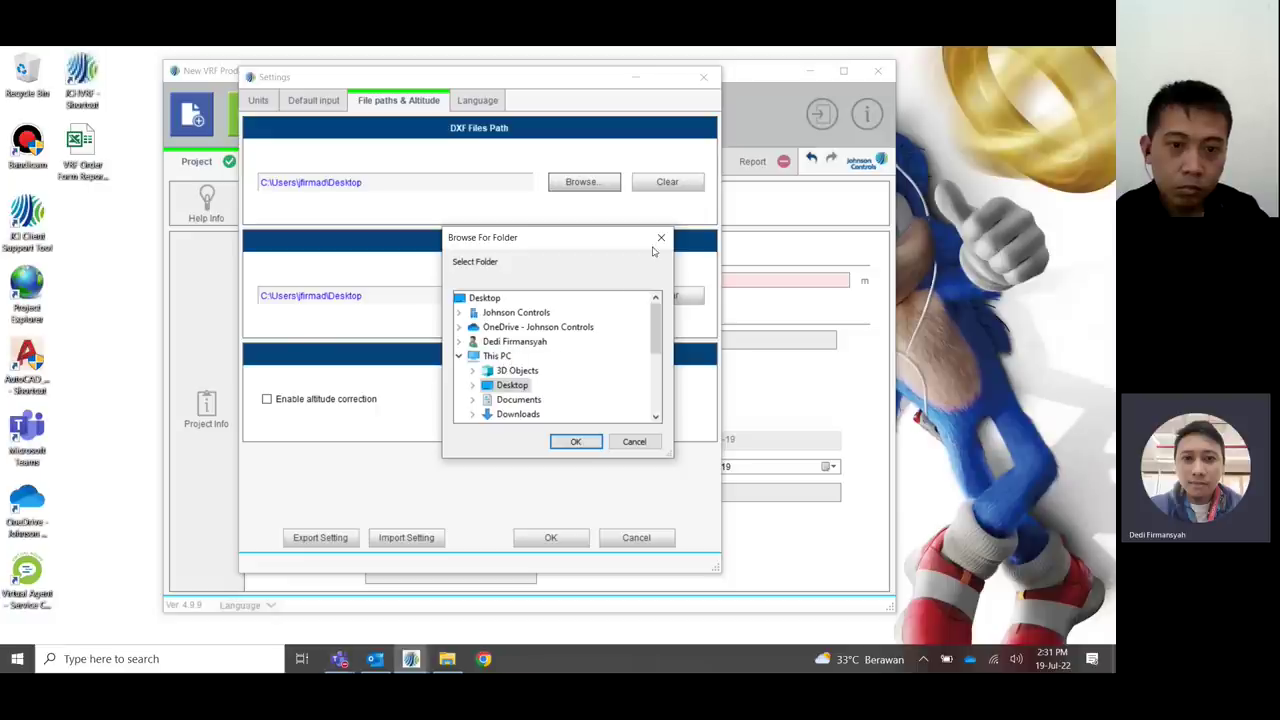
left_click(661, 238)
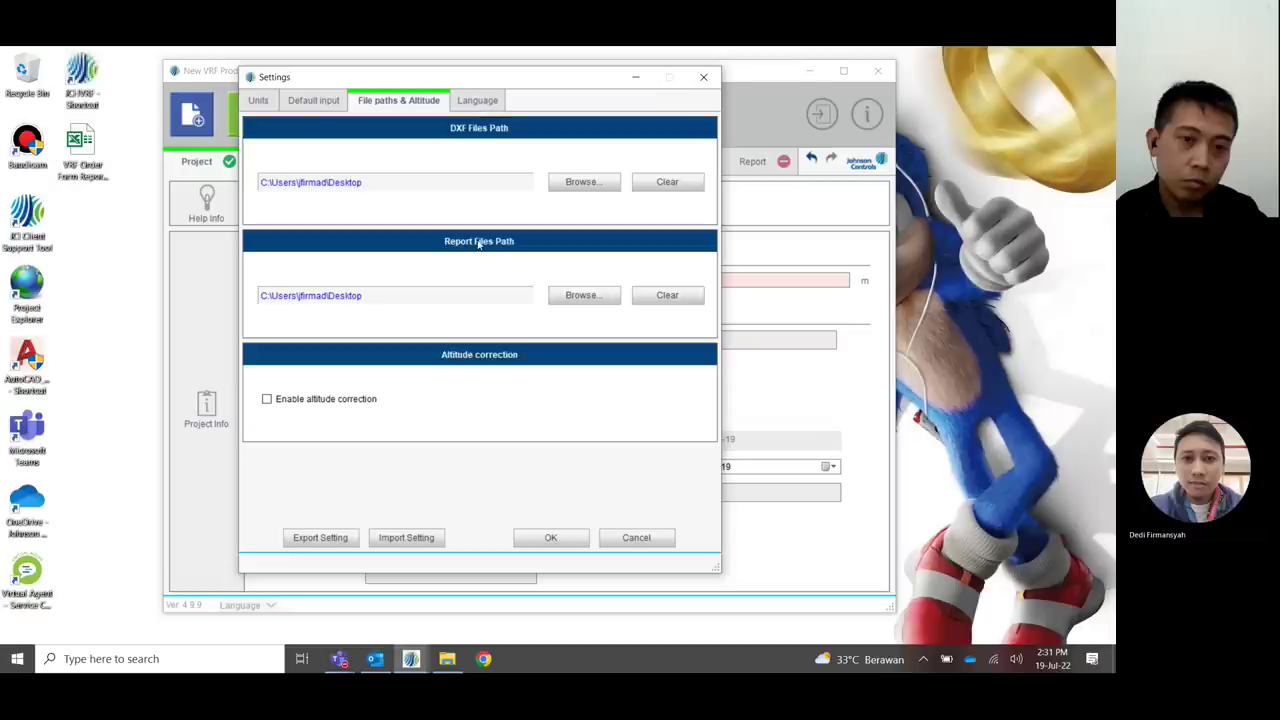
- Choose English as the interface language, recheck the default inputs and accept the settings
left_click(481, 103)
left_click(360, 156)
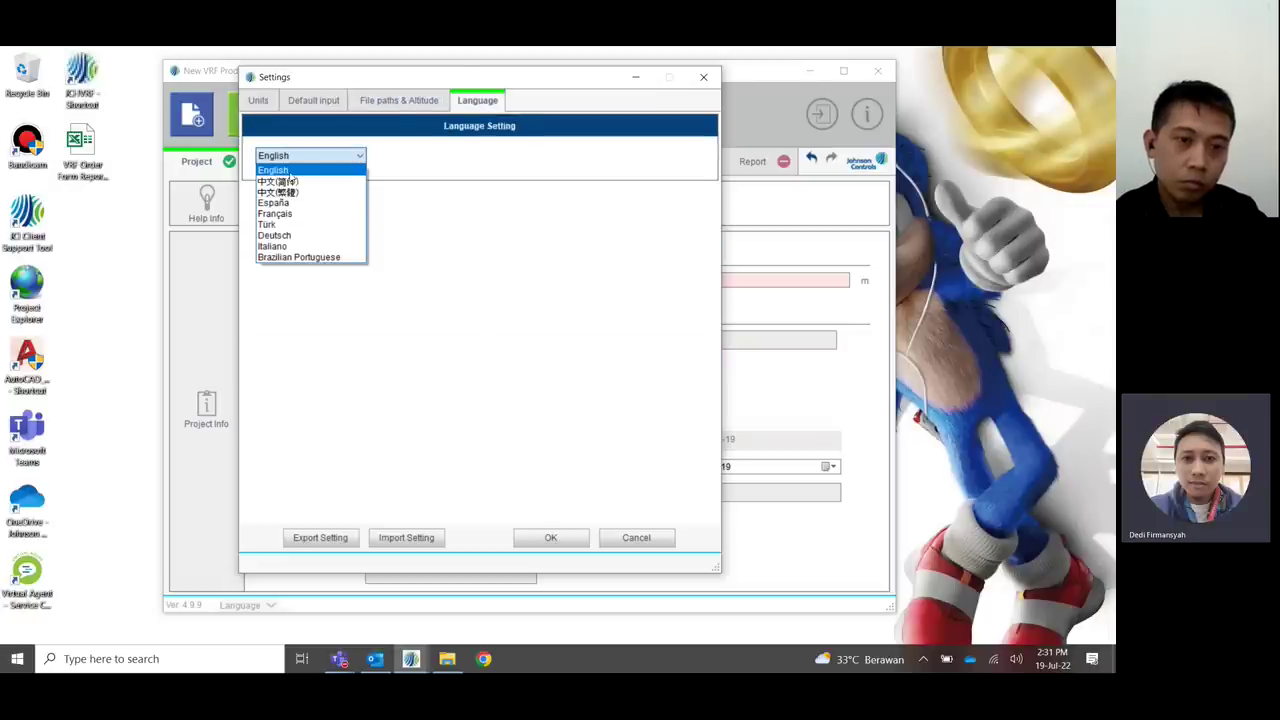
left_click(289, 173)
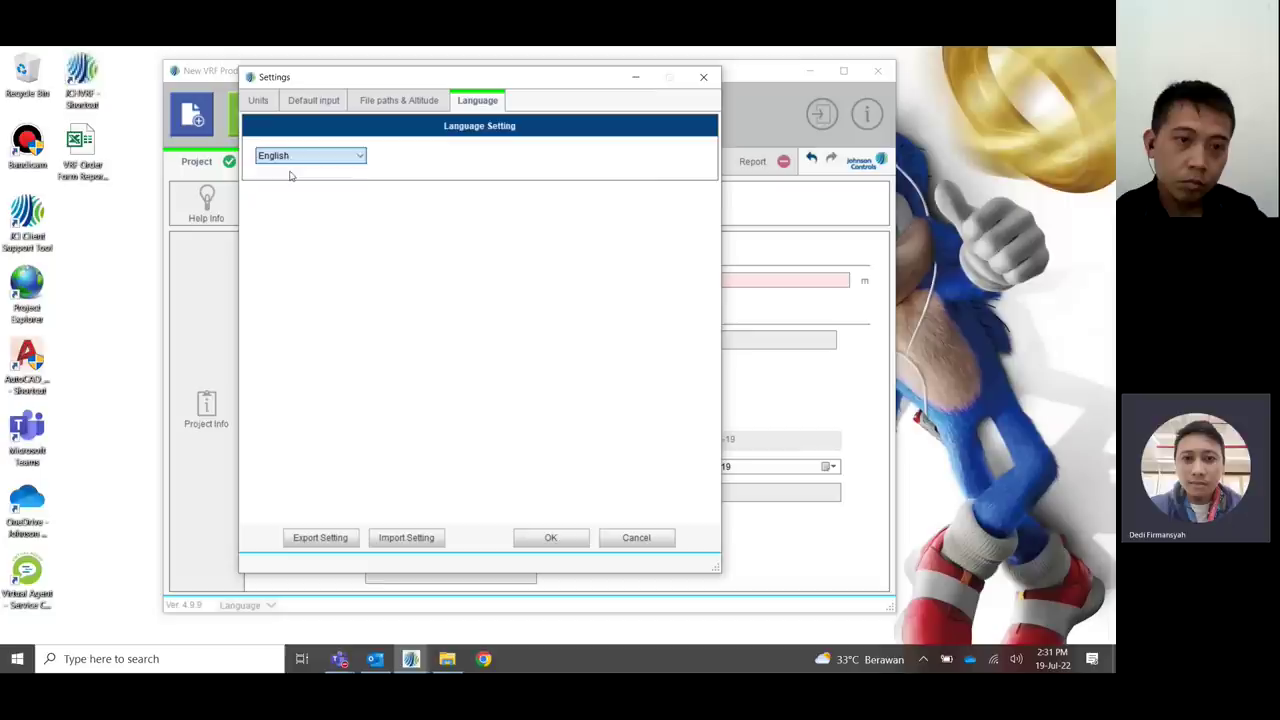
left_click(316, 101)
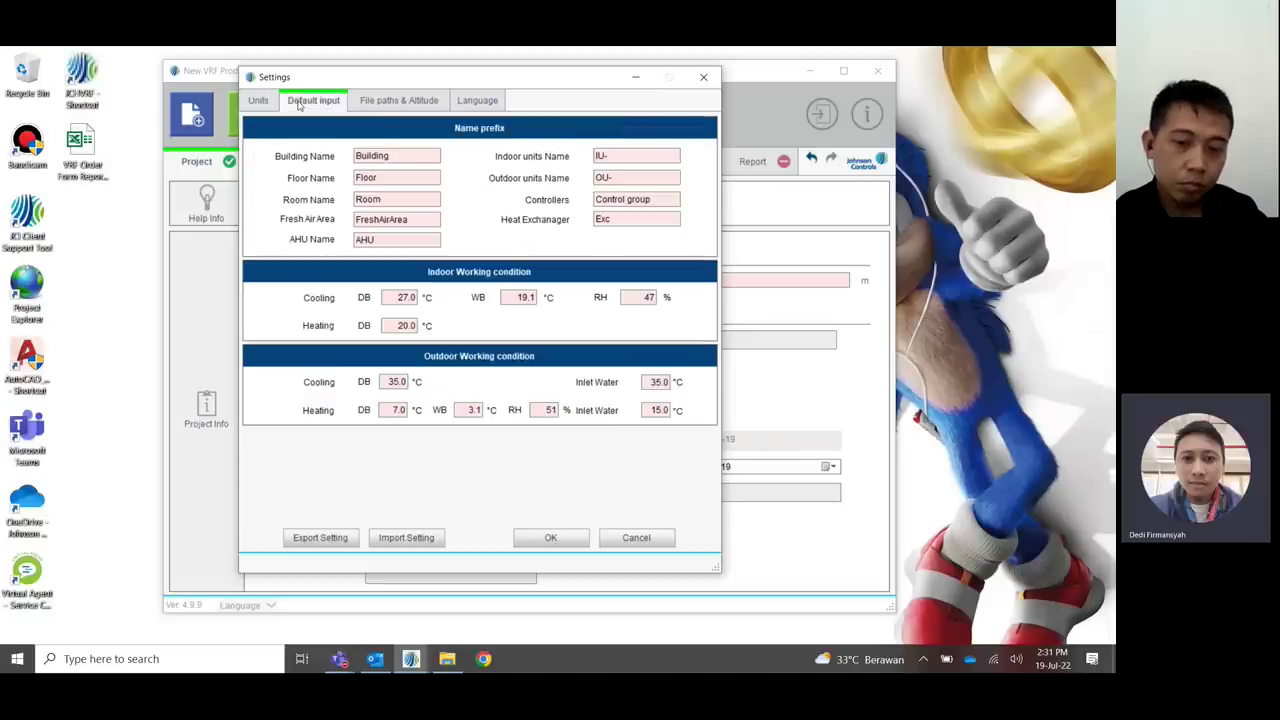
left_click(551, 539)
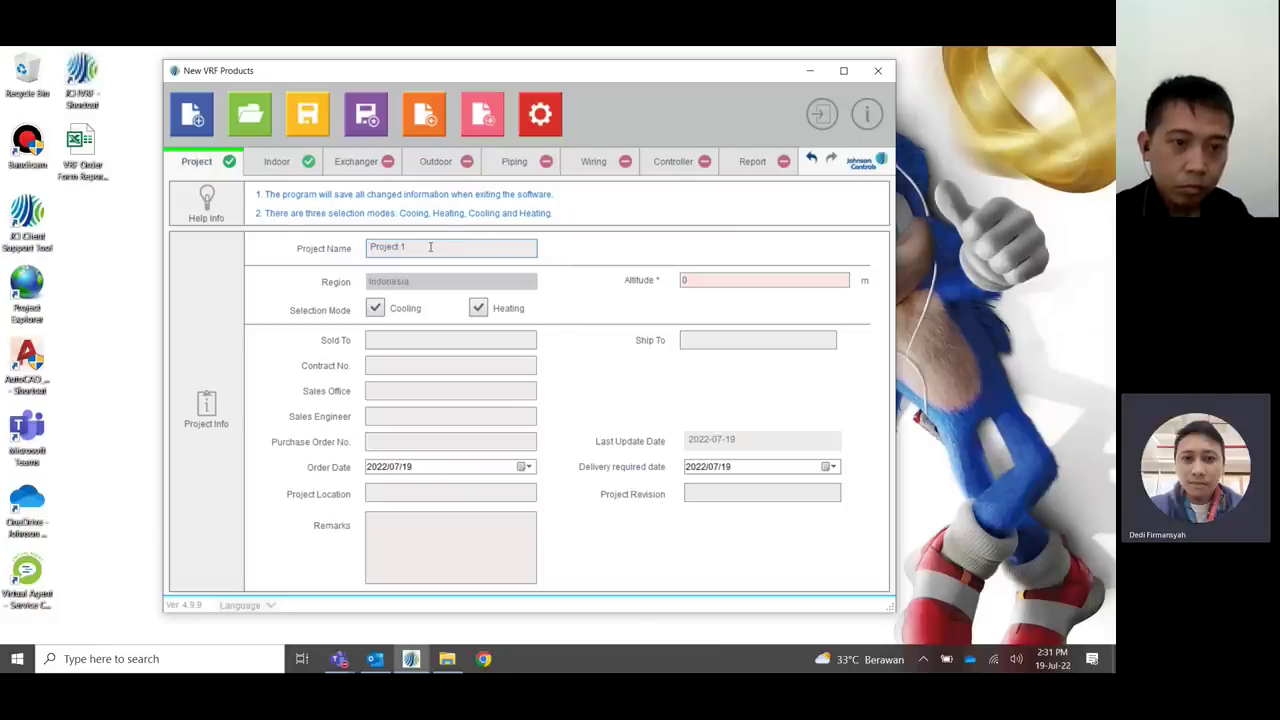
left_click(278, 163)
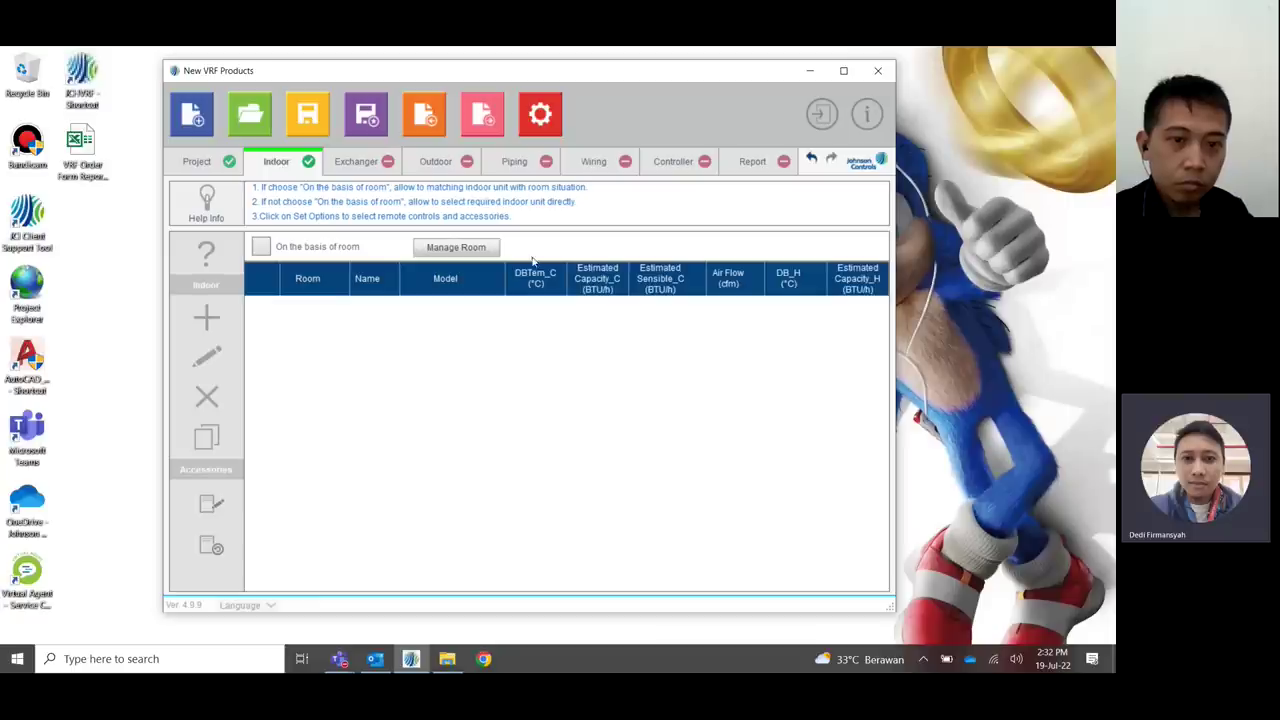
left_click(191, 165)
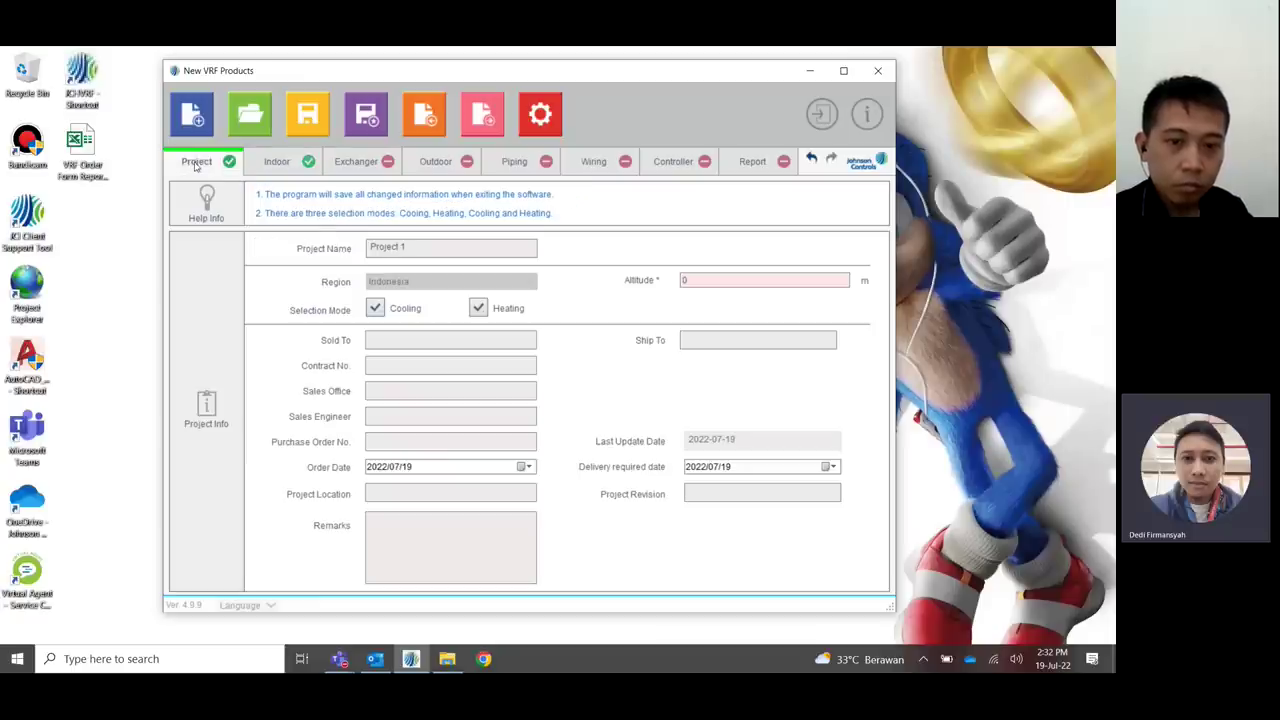
- Start adding a new indoor unit in the project's indoor section
left_click(287, 164)
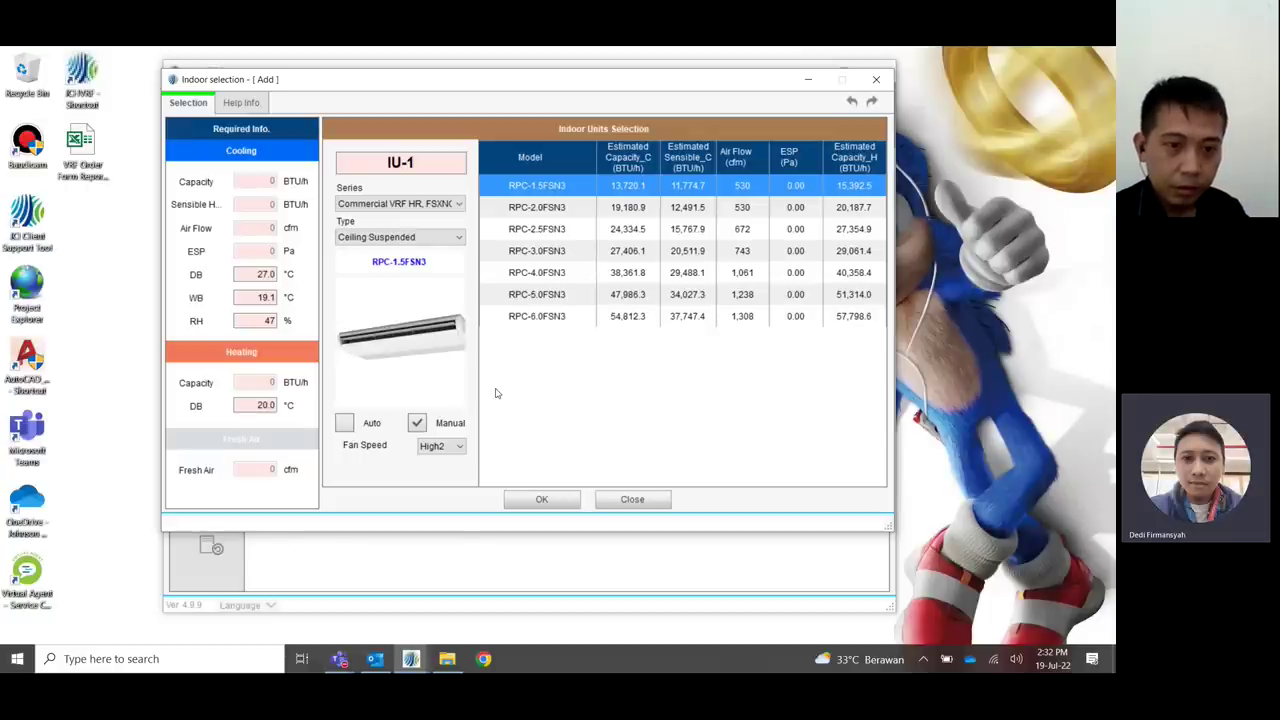
left_click_drag(517, 95, 522, 81)
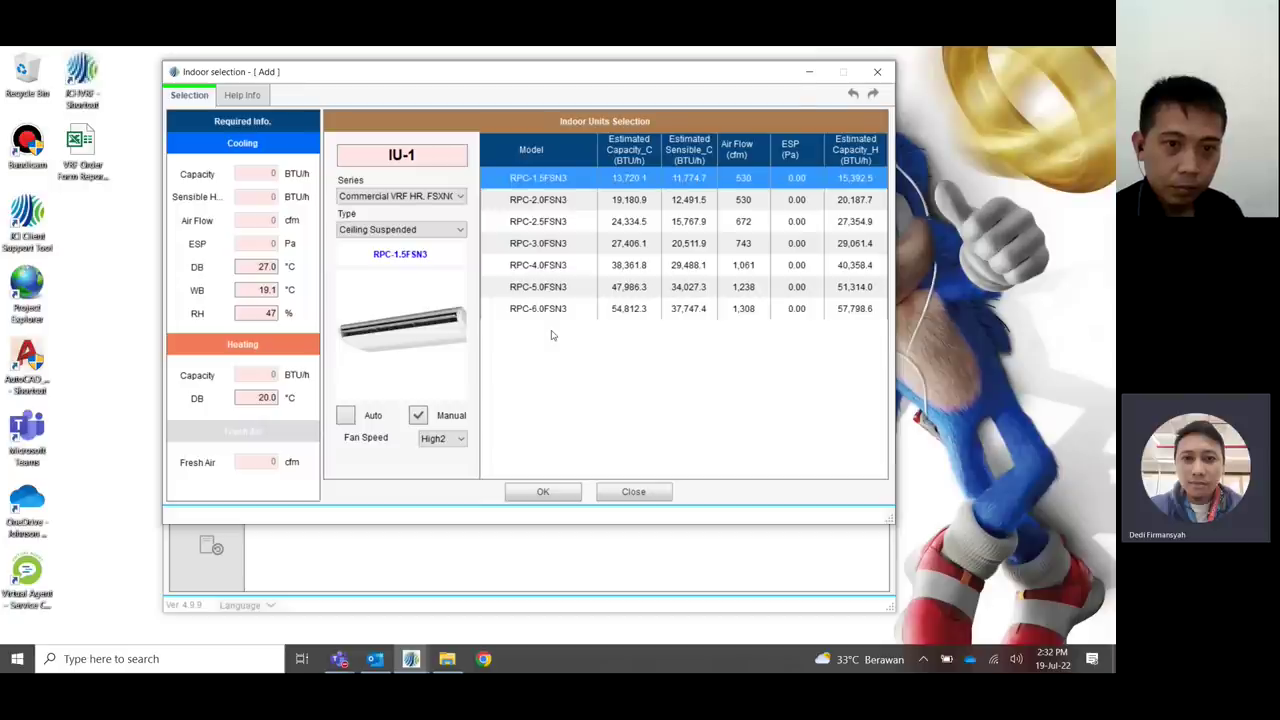
left_click(877, 71)
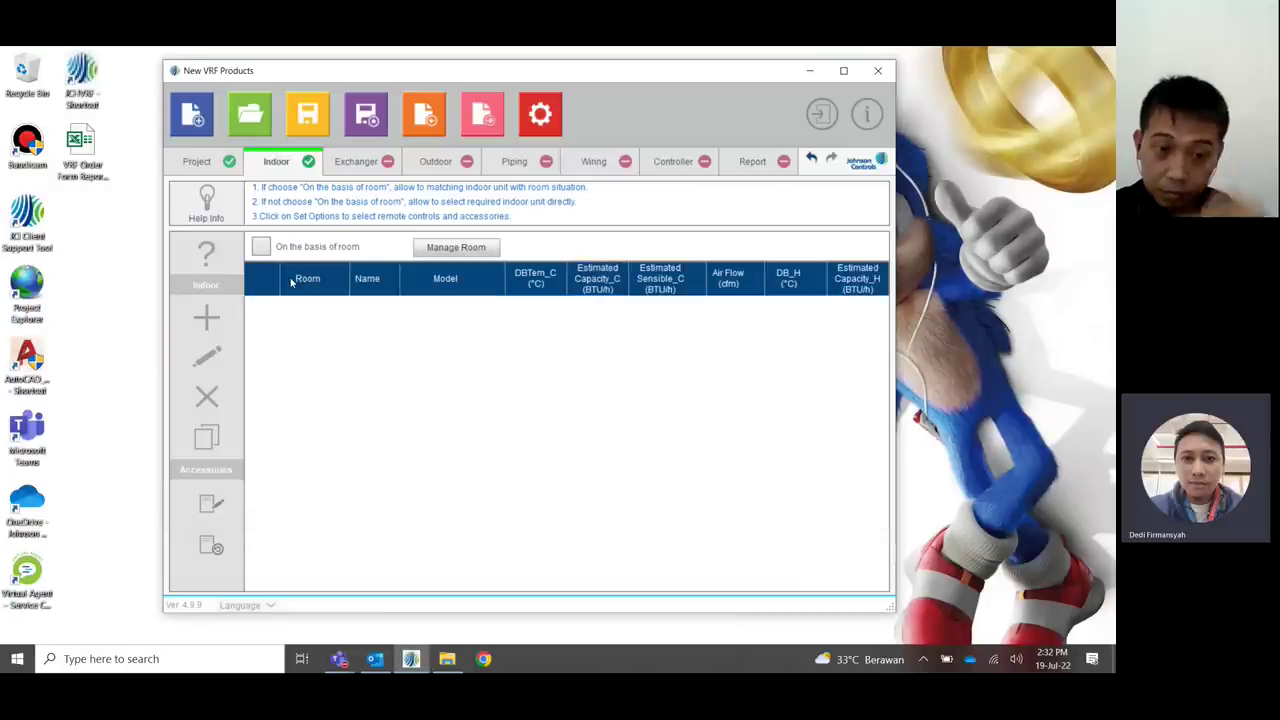
left_click(205, 318)
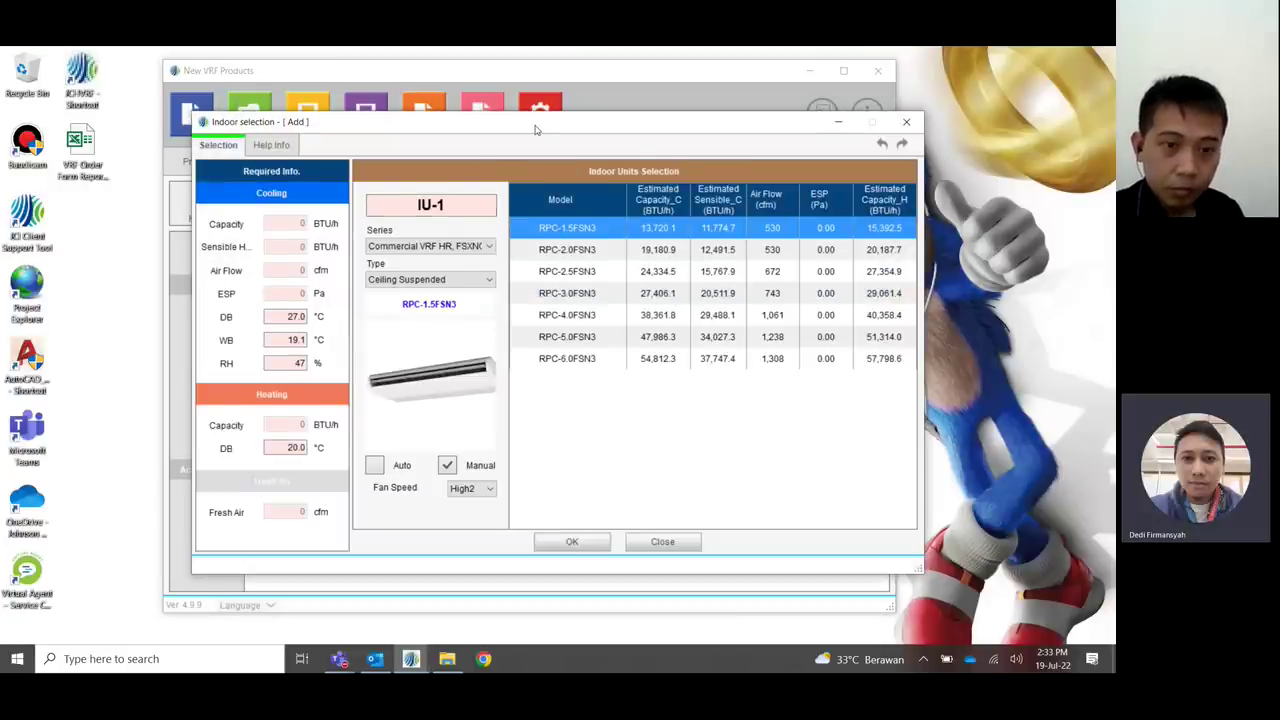
left_click_drag(544, 125, 510, 74)
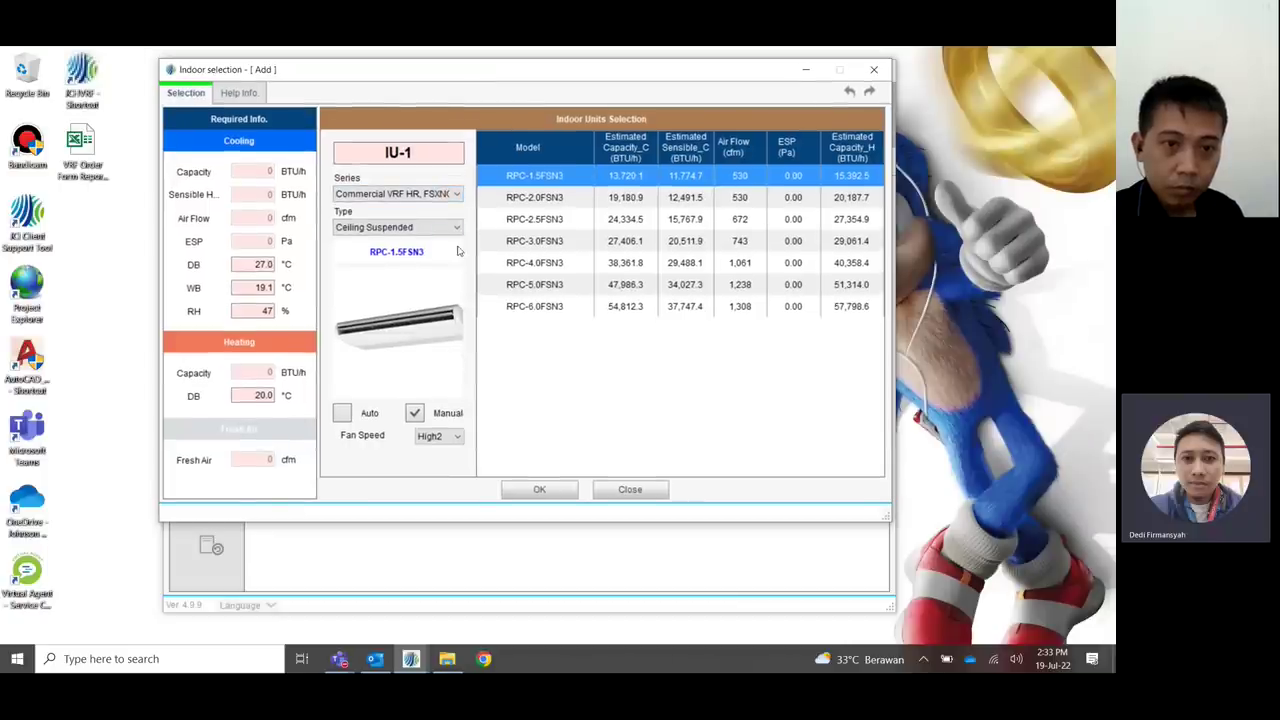
left_click(407, 152)
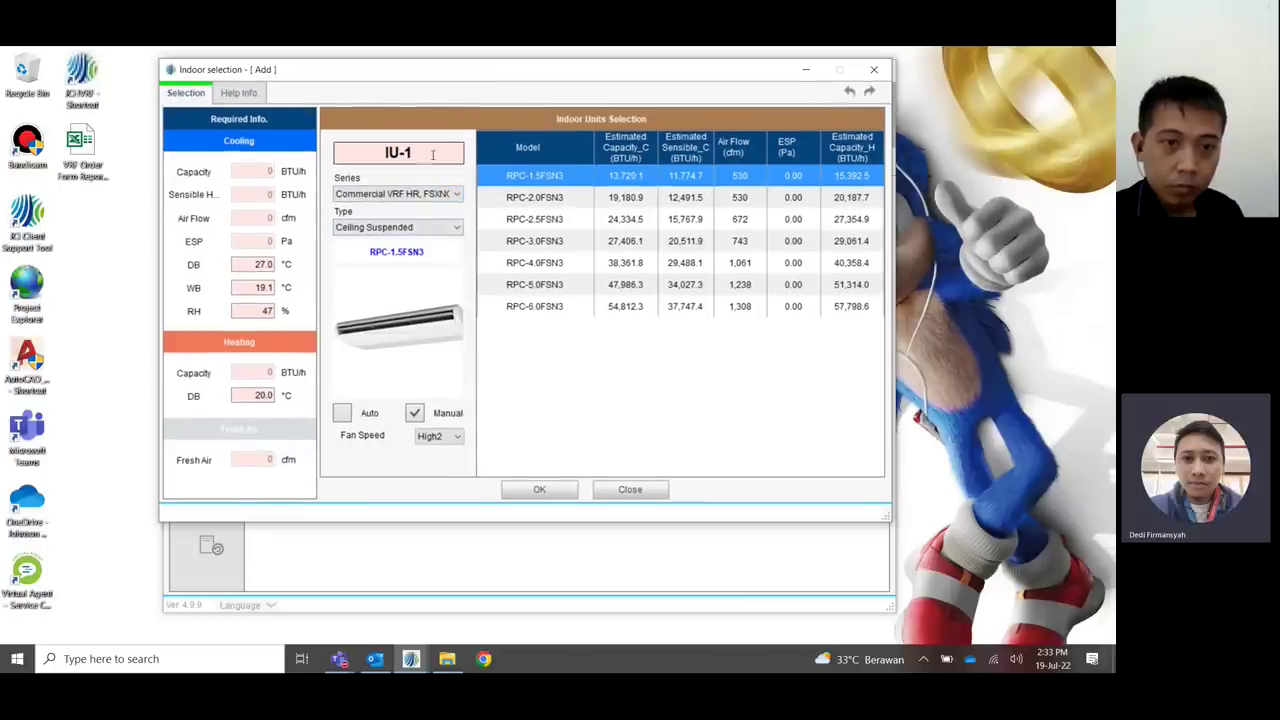
double_click(379, 152)
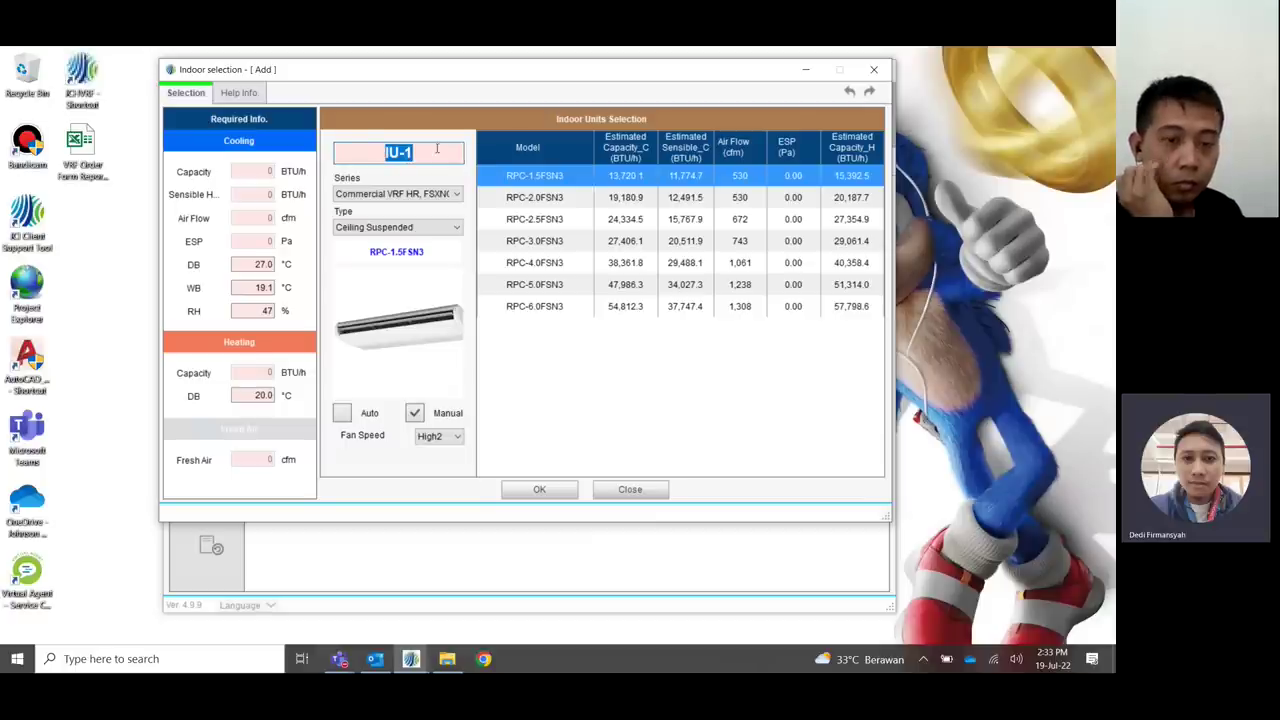
left_click(419, 154)
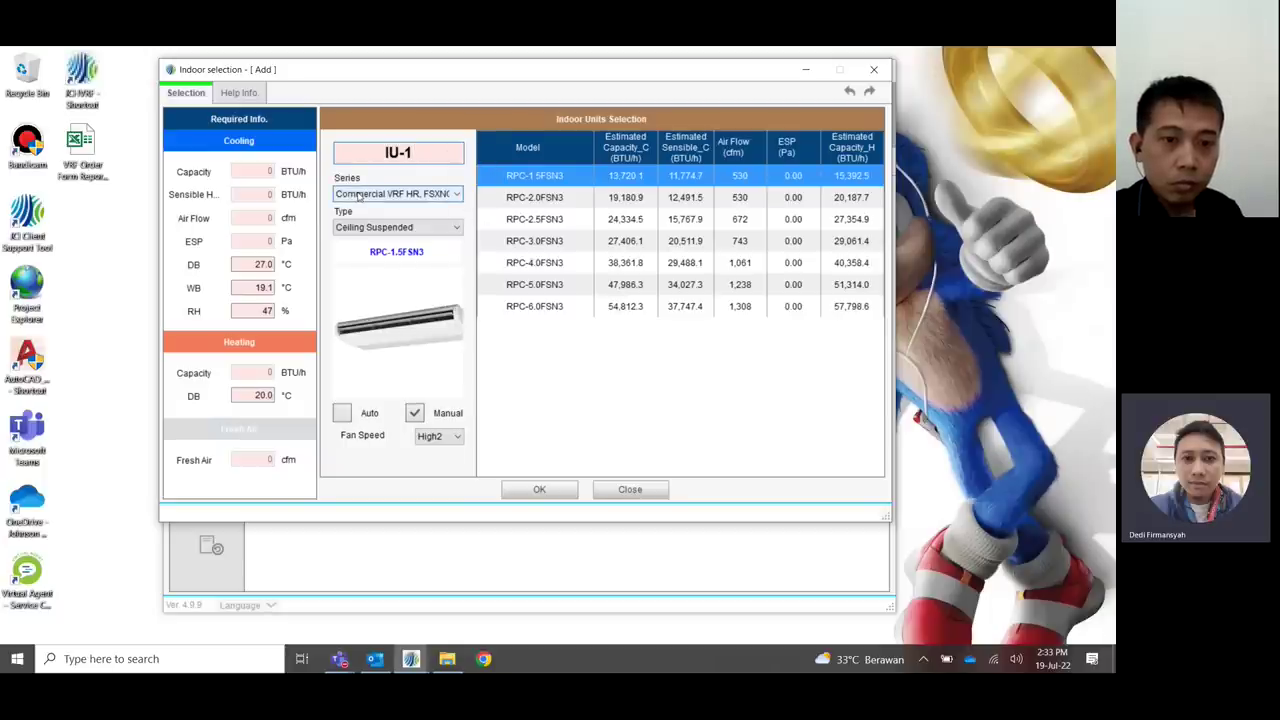
- Set the new indoor unit's series to Commercial VRF CO, CNCQ
left_click(457, 195)
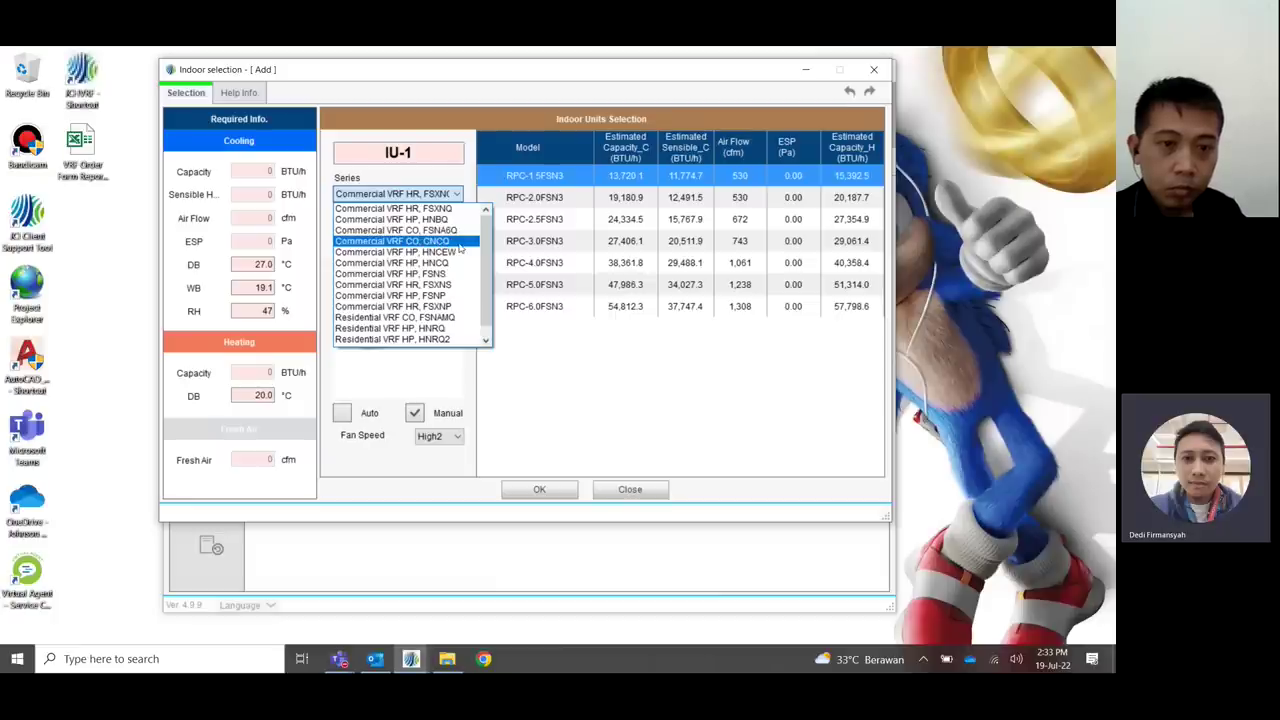
scroll(460, 250, "down", 1)
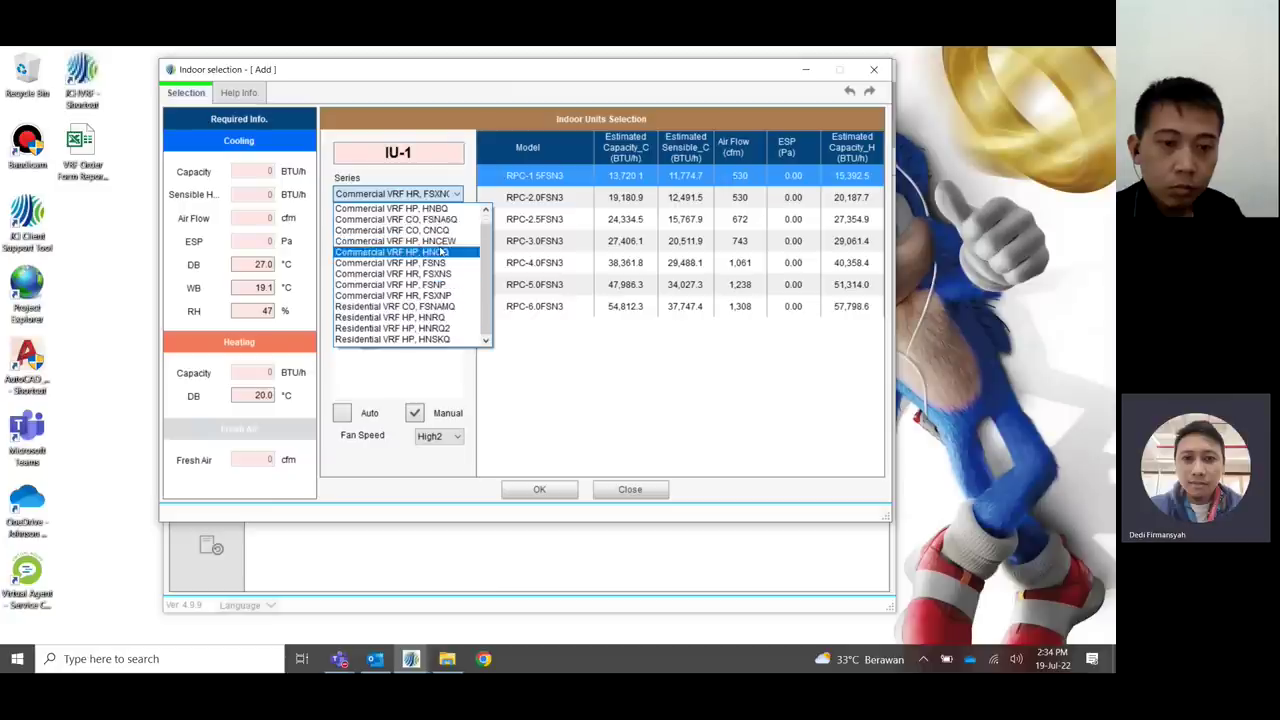
scroll(438, 300, "up", 1)
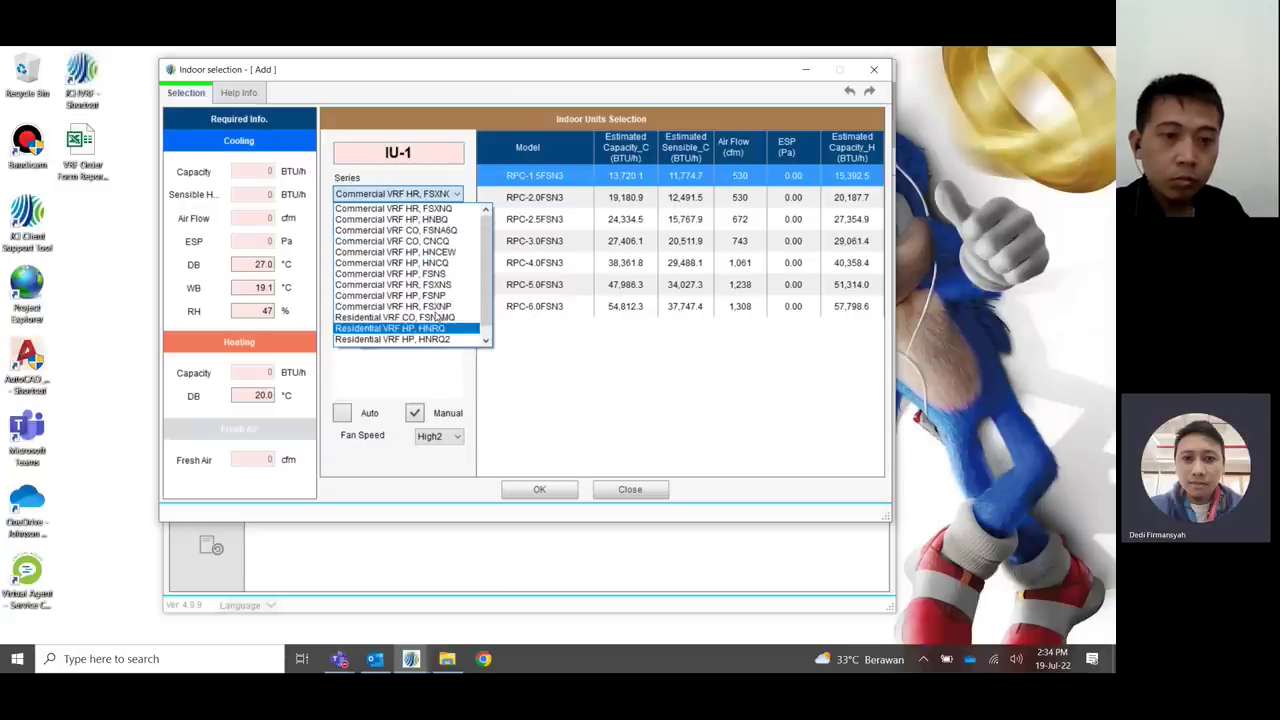
scroll(440, 300, "down", 1)
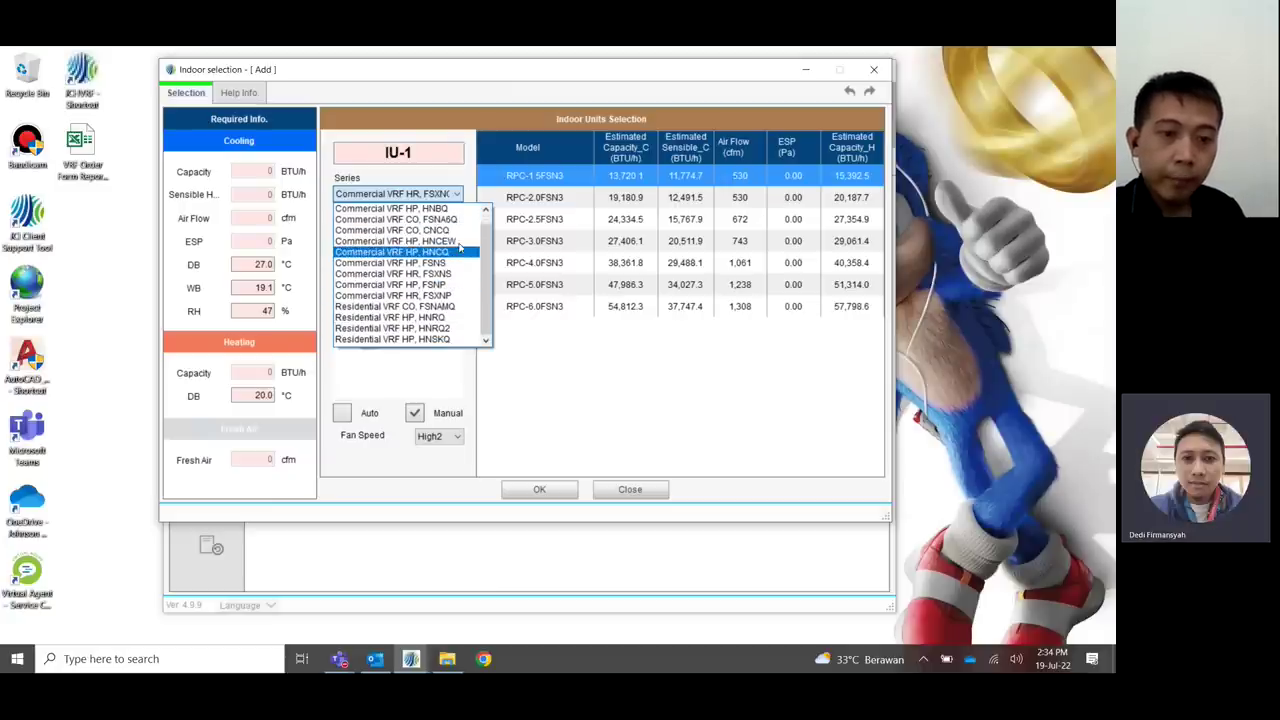
scroll(460, 247, "up", 1)
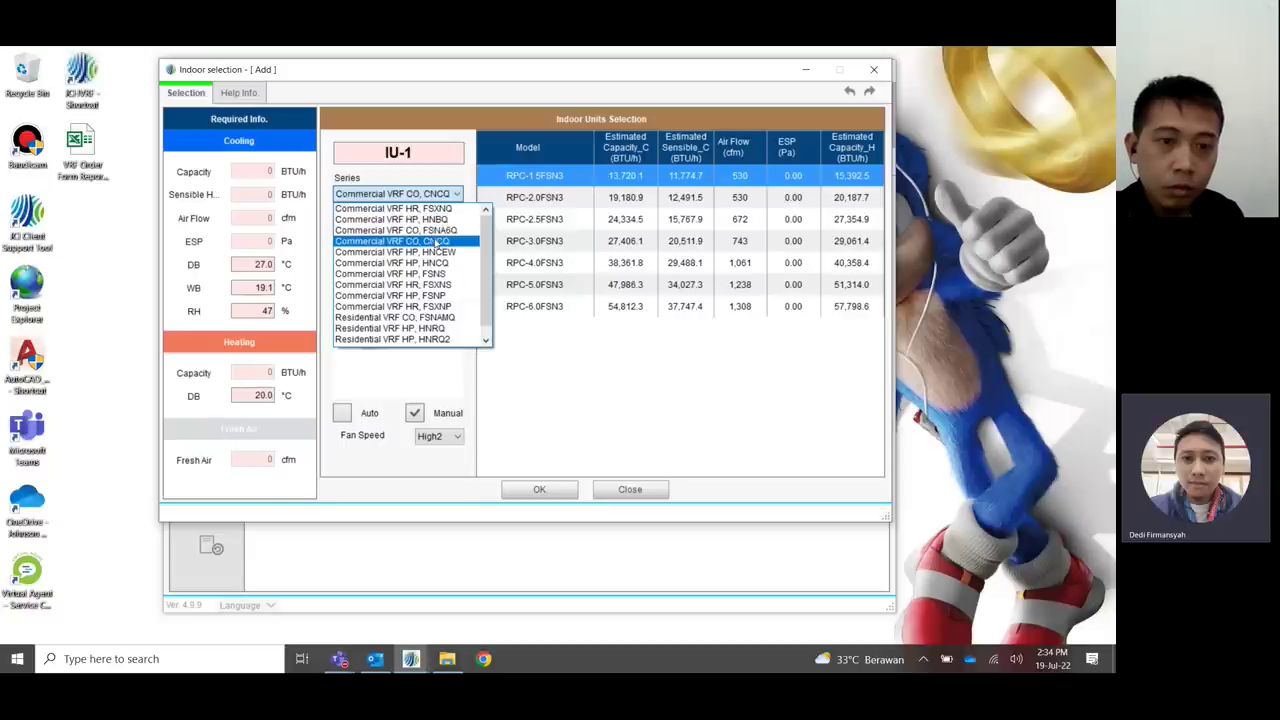
left_click(434, 242)
left_click(456, 196)
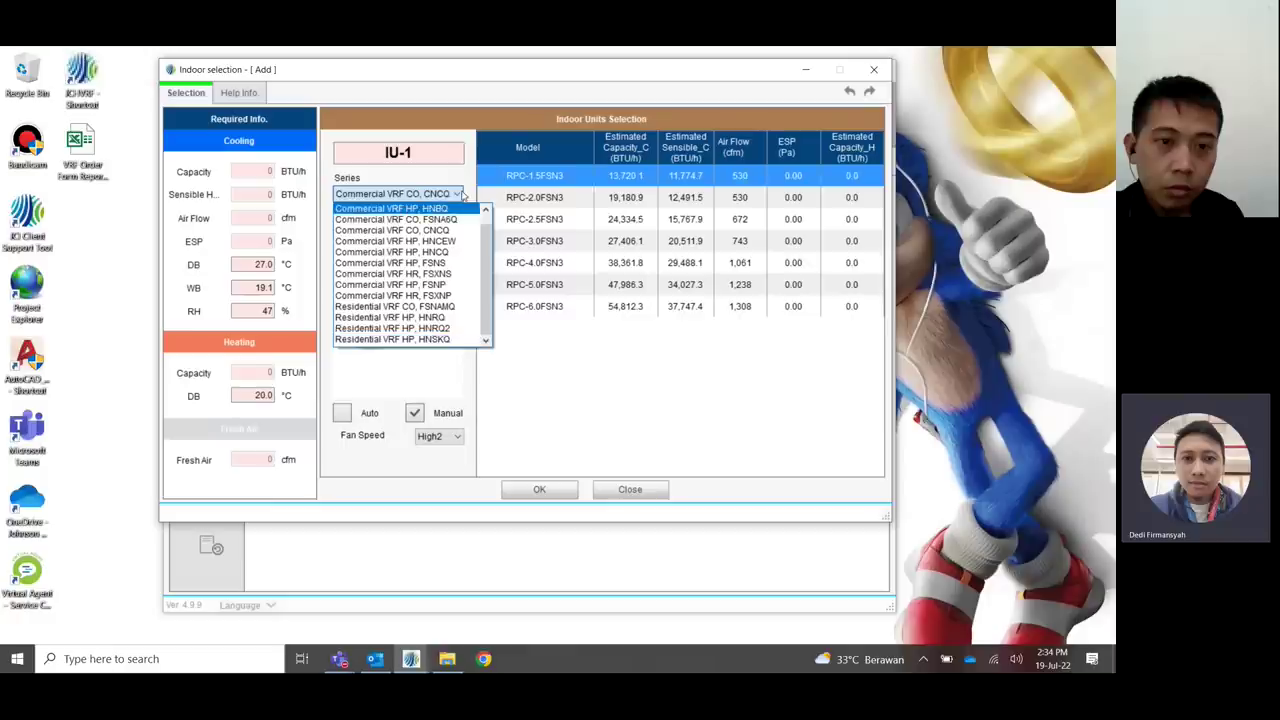
left_click(458, 194)
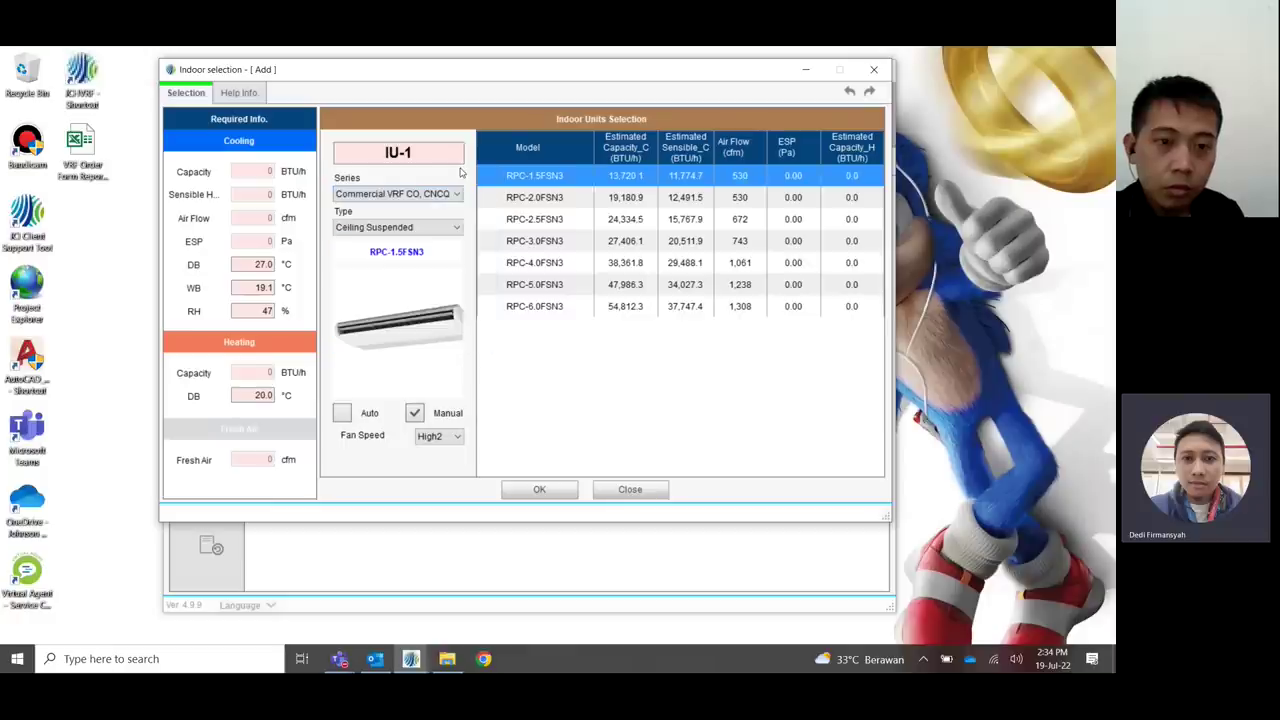
- Look through the available indoor unit types and set IU-1's type to High Static Ducted
left_click(435, 230)
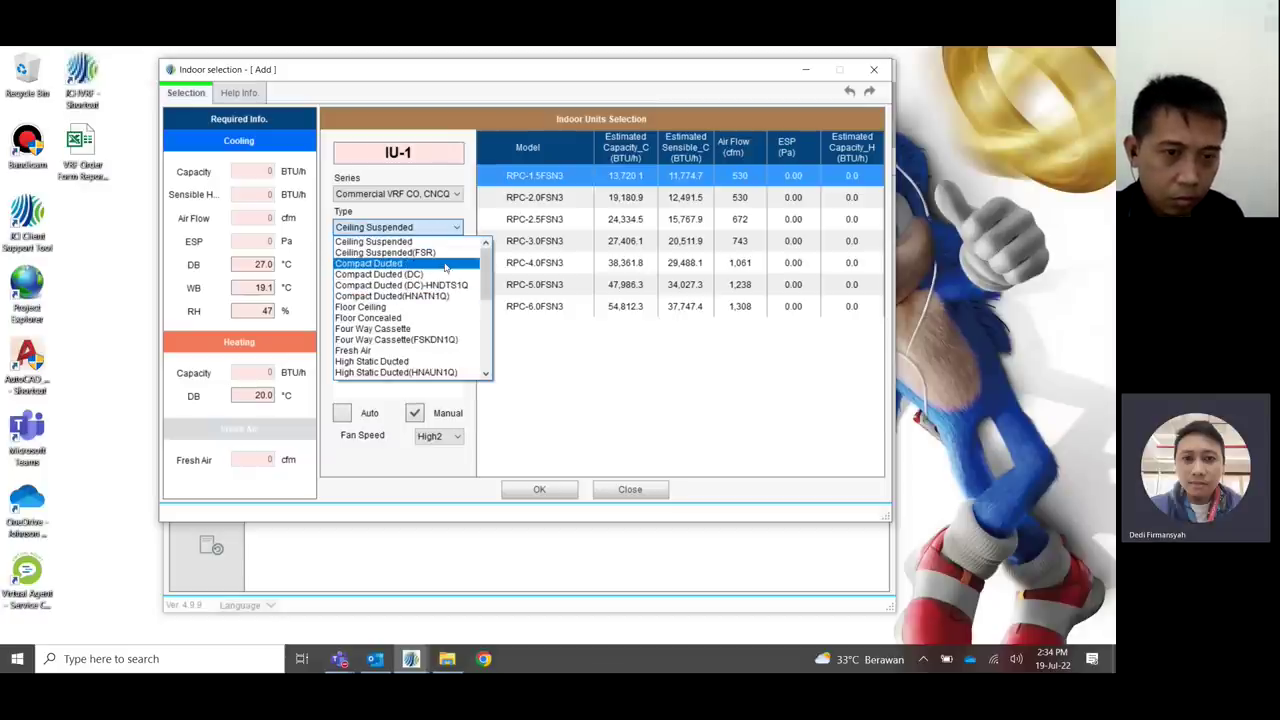
scroll(435, 290, "down", 1)
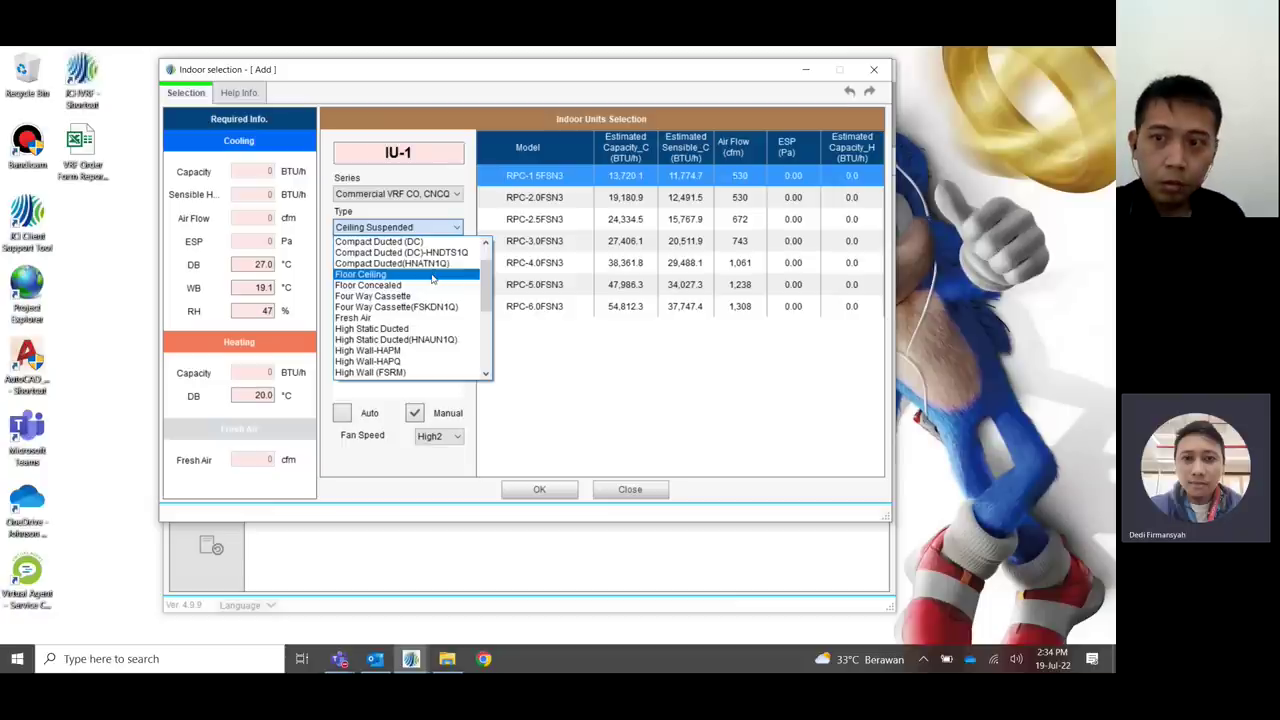
scroll(428, 310, "down", 1)
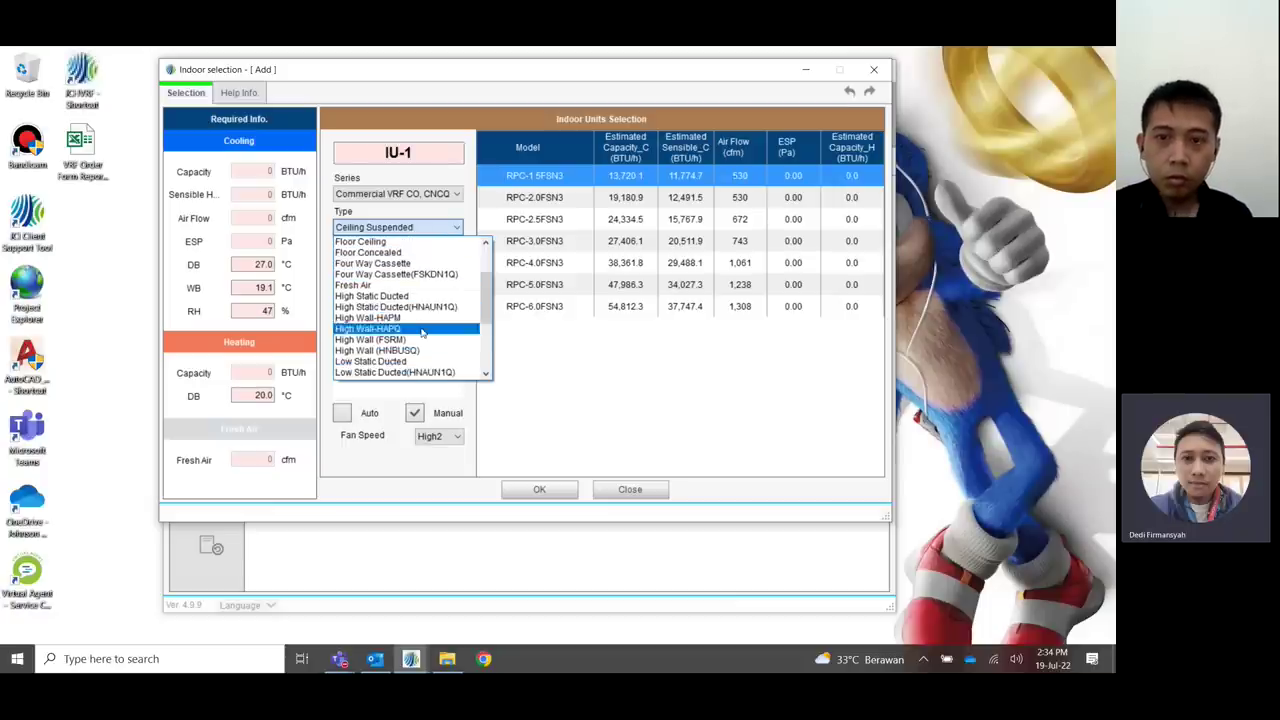
scroll(422, 331, "down", 2)
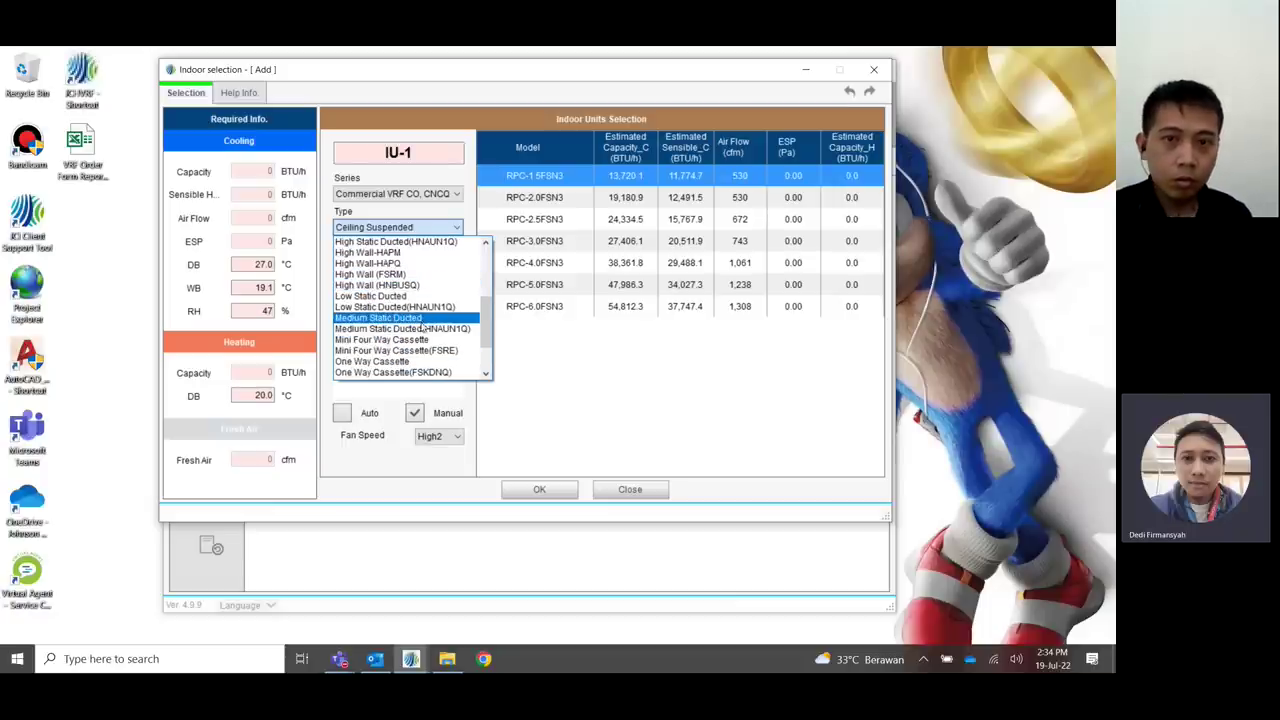
scroll(424, 330, "down", 1)
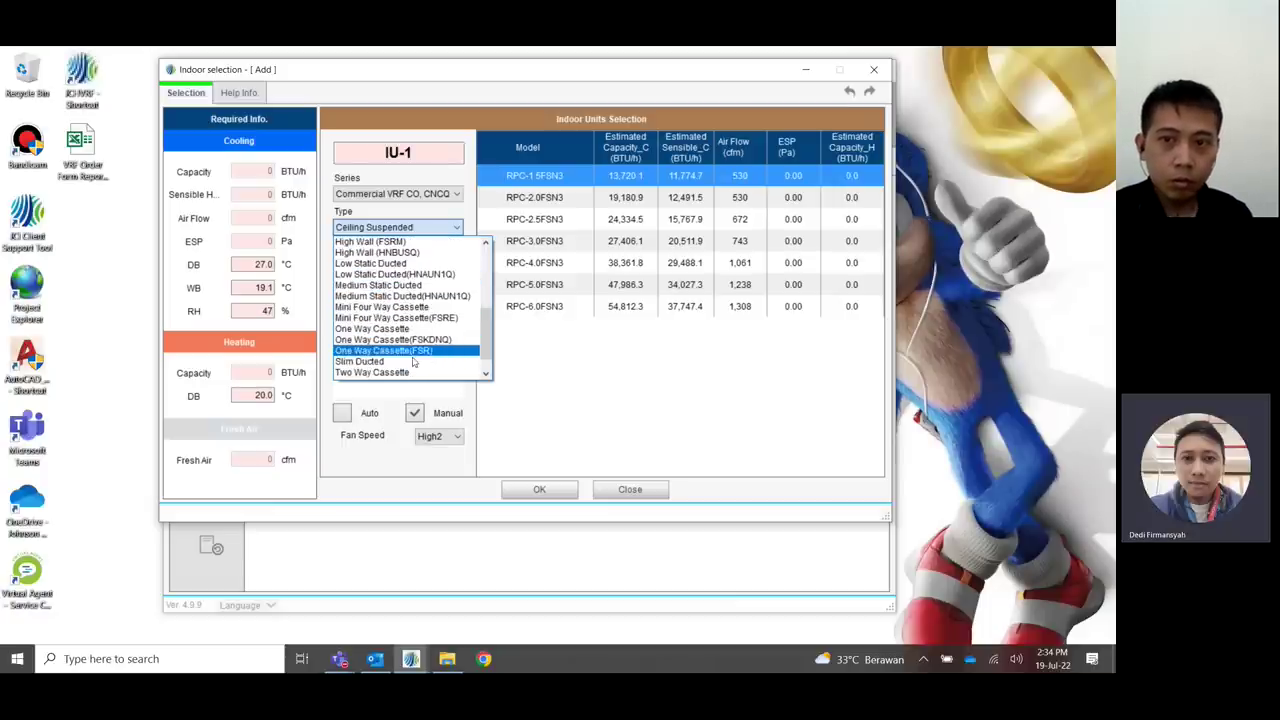
scroll(425, 318, "up", 1)
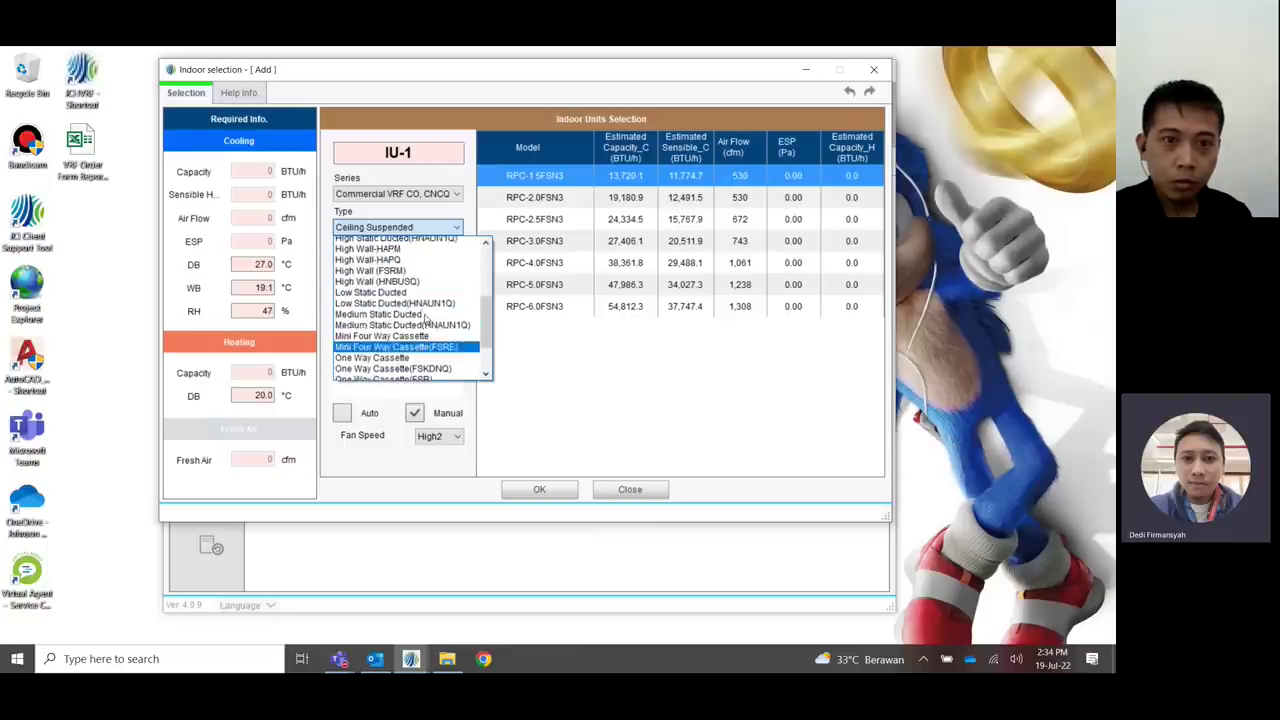
scroll(425, 318, "up", 2)
scroll(436, 307, "up", 2)
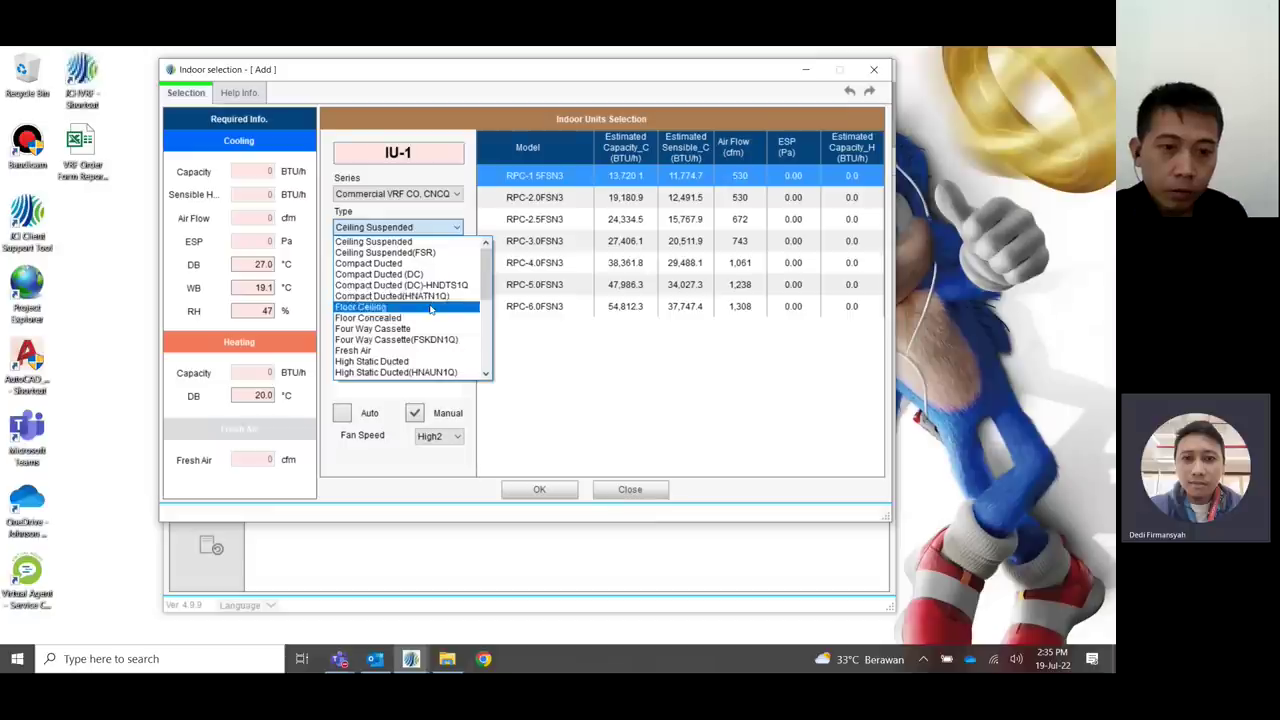
scroll(431, 311, "down", 1)
key("h")
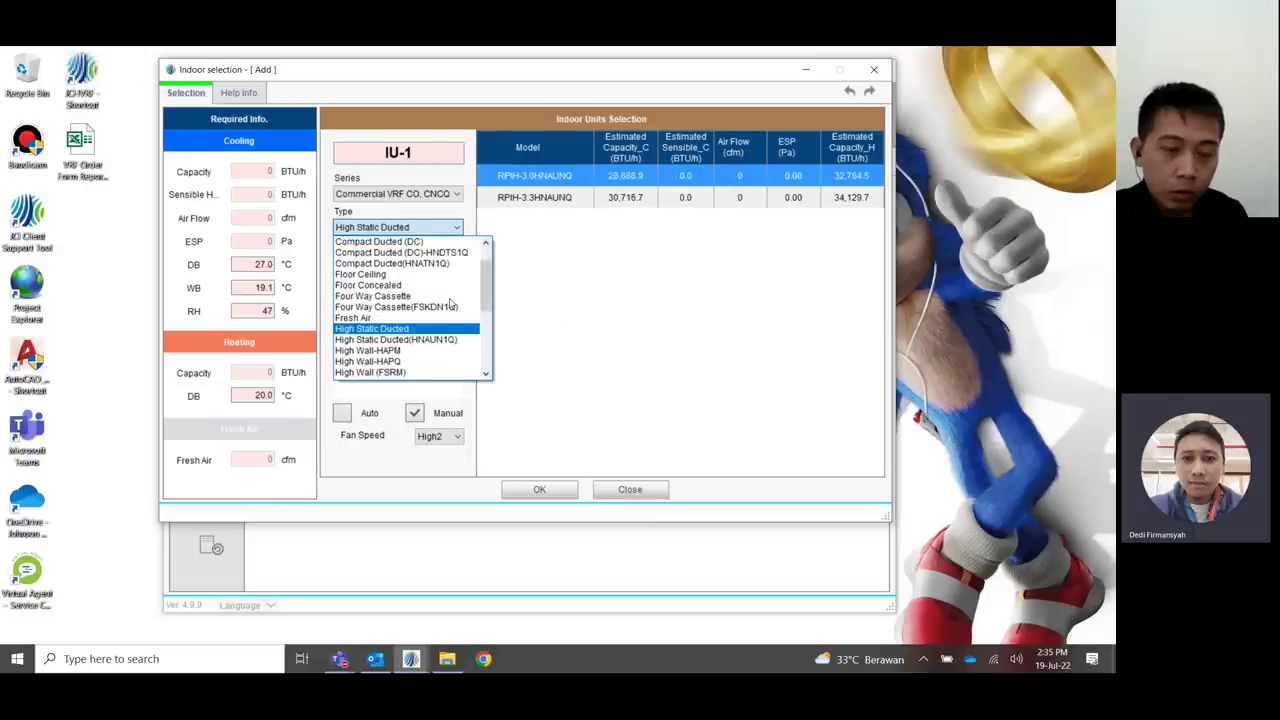
key("Return")
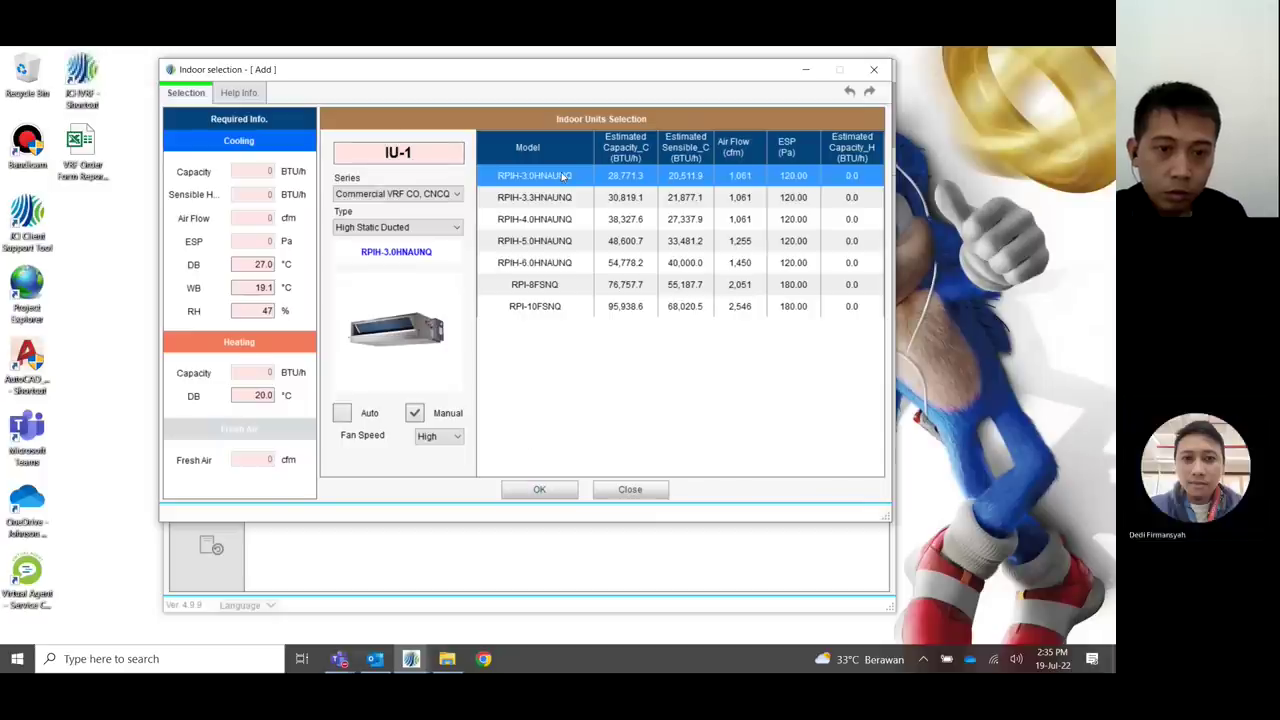
- Add model RPIH-3.0HNAUNQ as IU-1 and check the project's indoor list behind the selection dialog
left_click(535, 489)
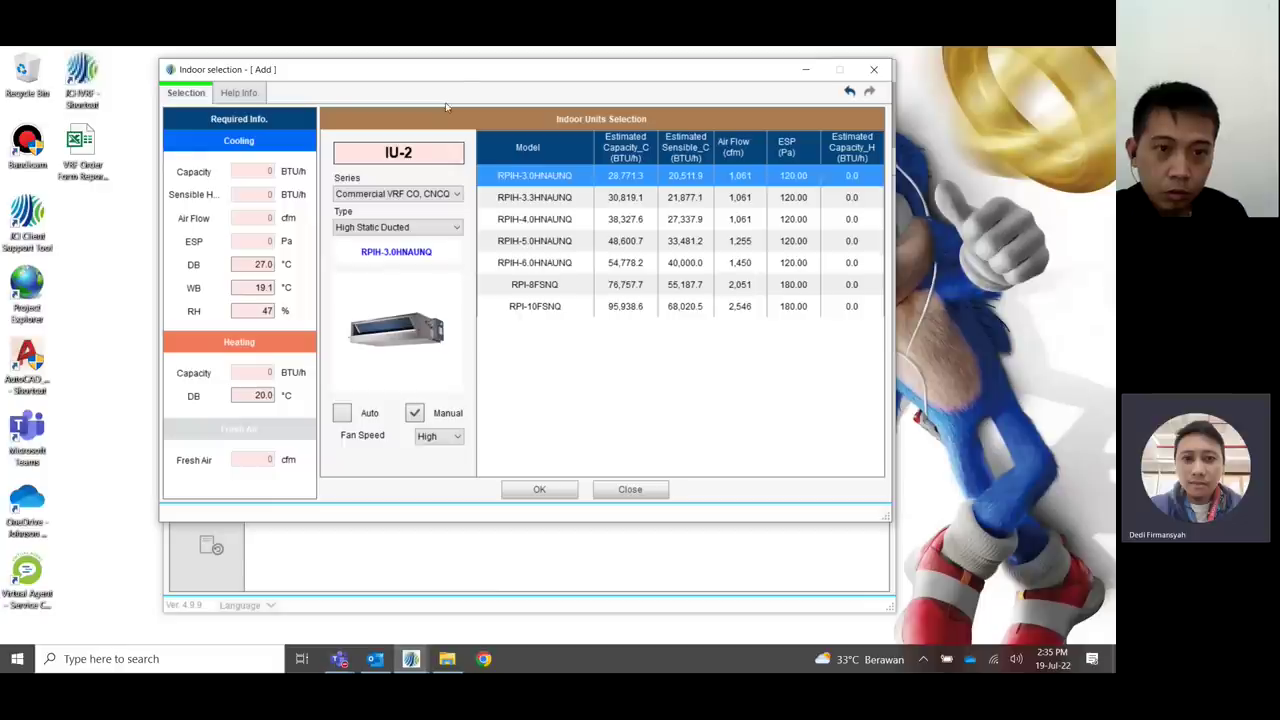
left_click_drag(461, 71, 464, 395)
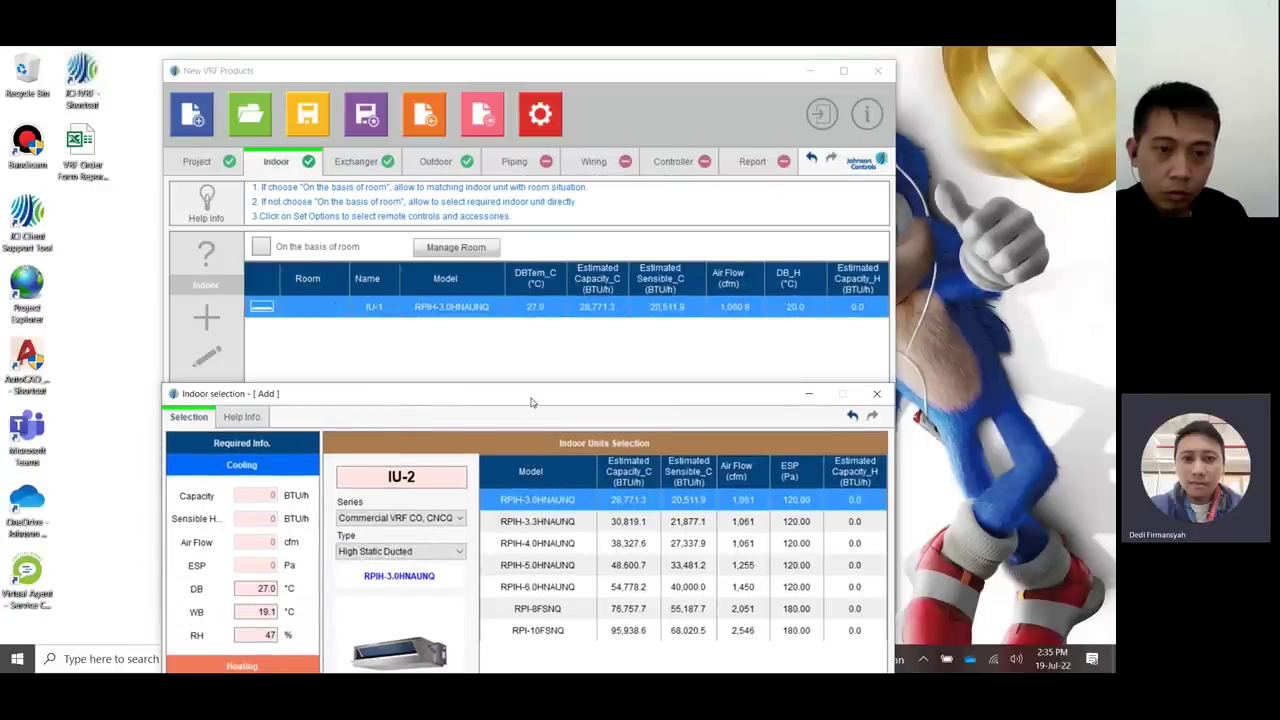
left_click_drag(531, 402, 527, 95)
- Add a Four Way Cassette unit, model RCI-2.5FSKDNQ, as IU-2
left_click(430, 243)
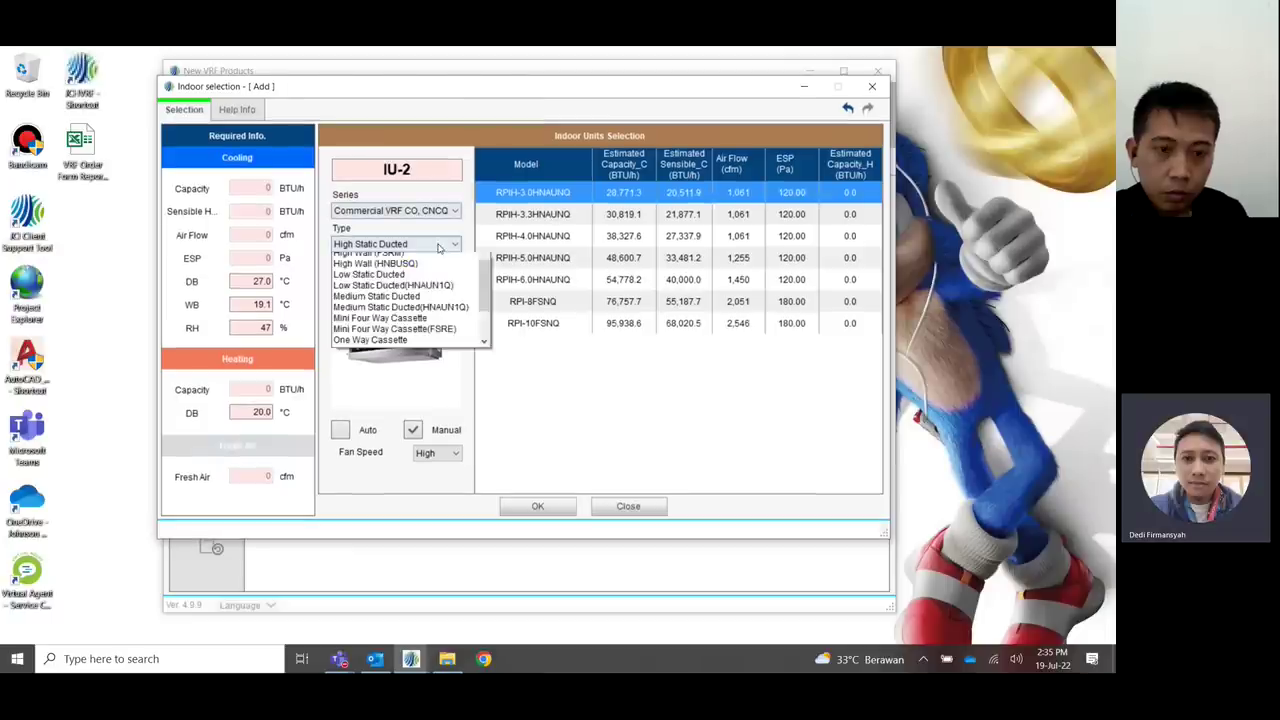
scroll(416, 300, "down", 2)
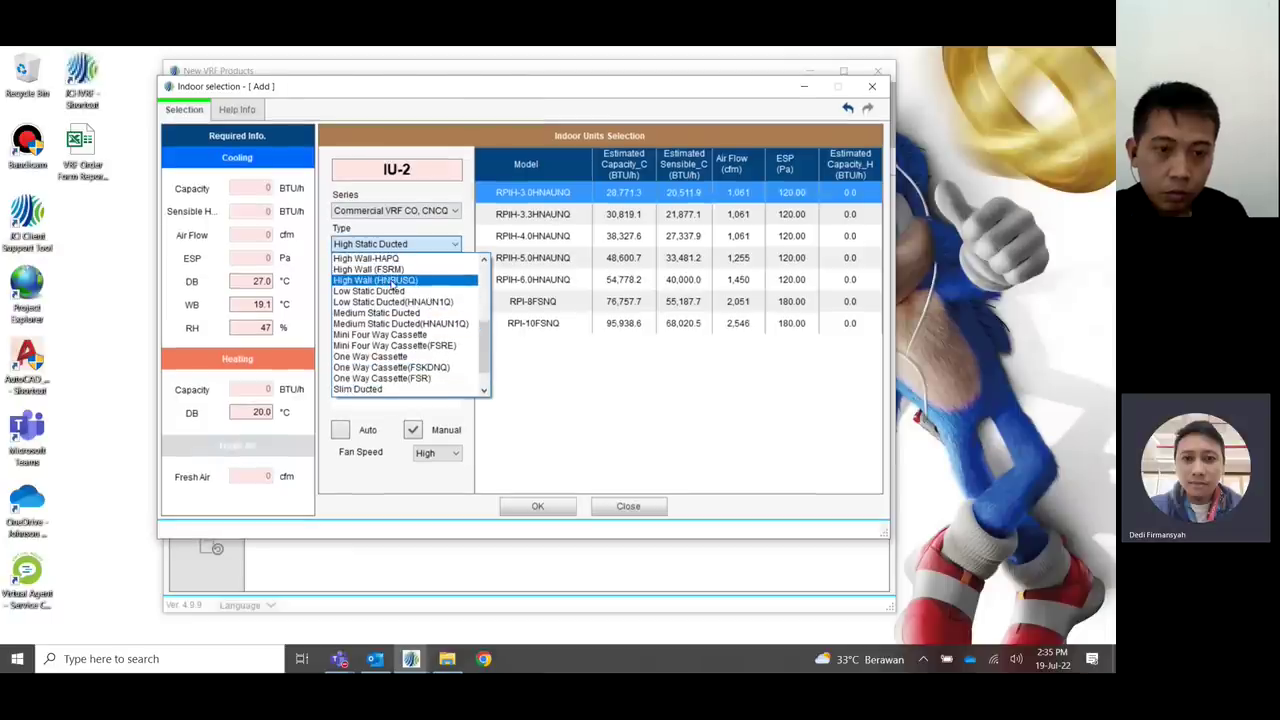
scroll(420, 290, "up", 3)
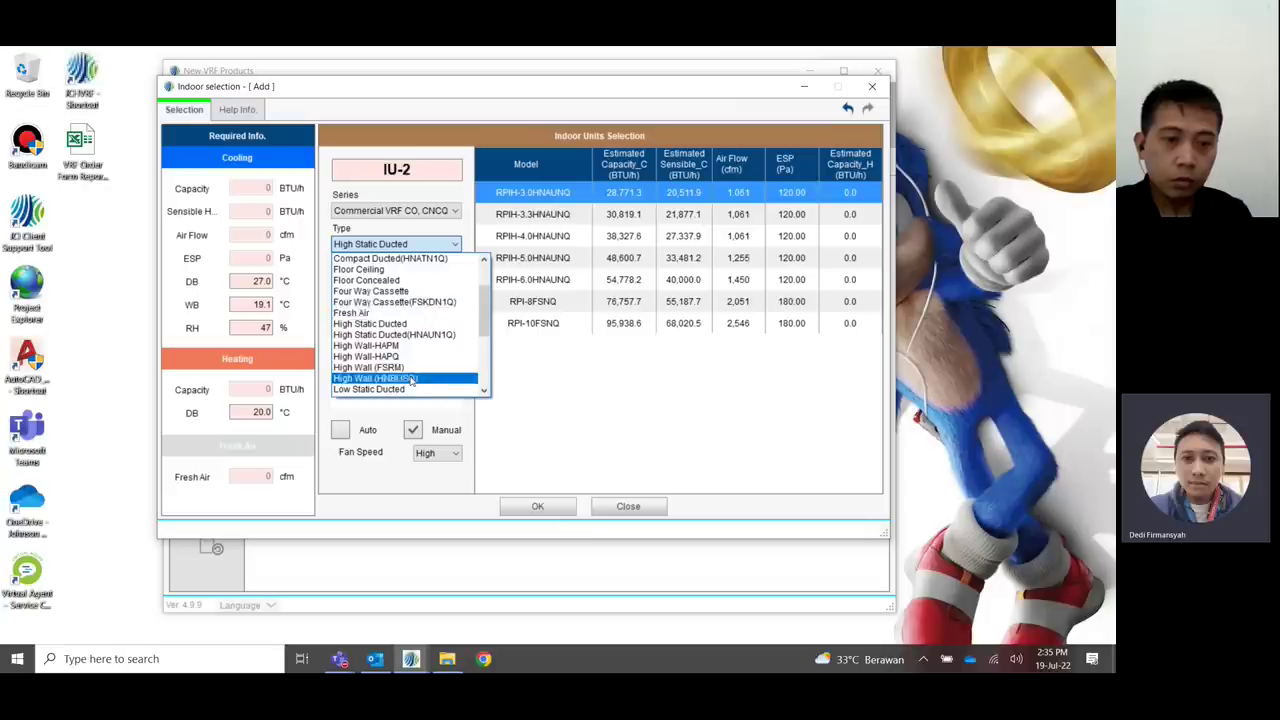
left_click(396, 293)
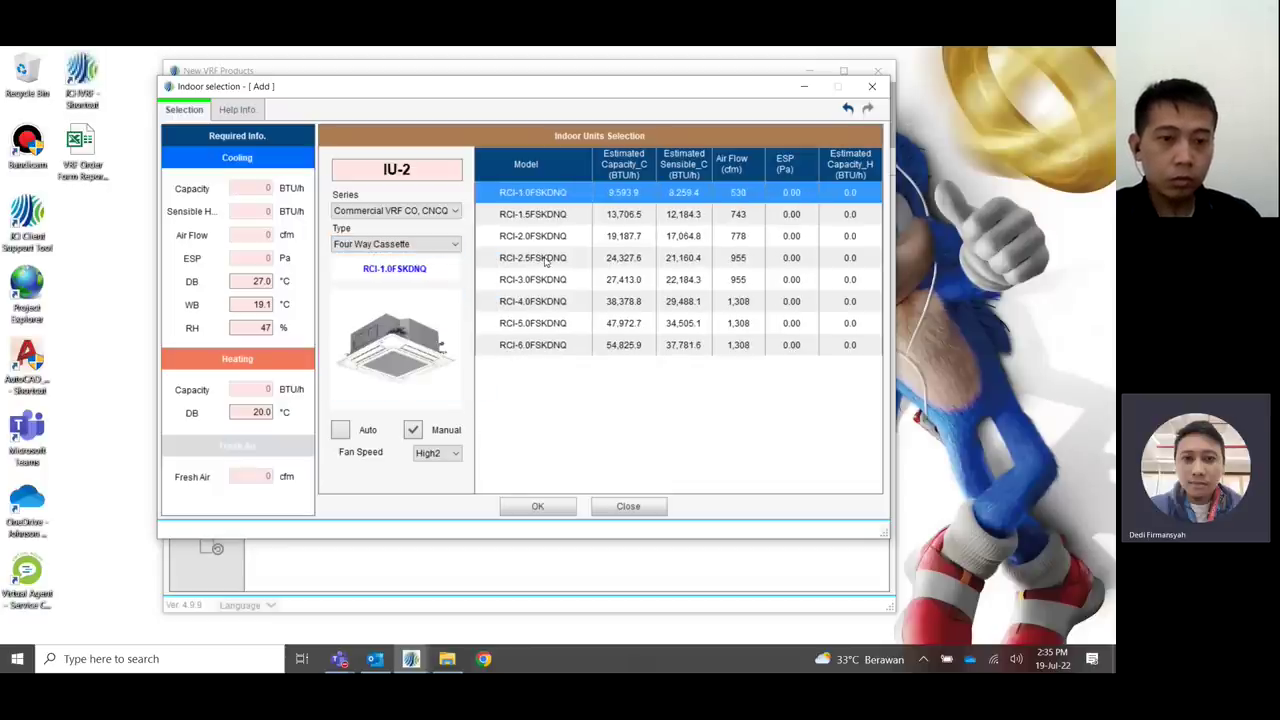
left_click(548, 258)
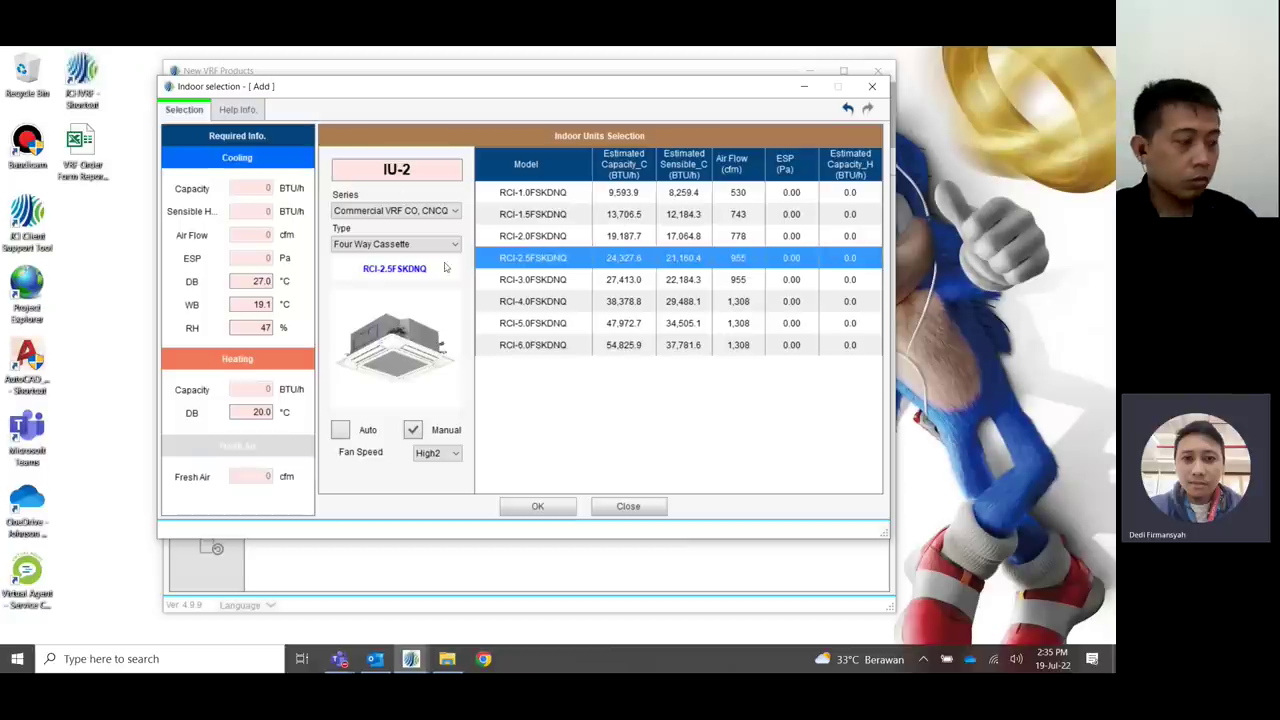
left_click(540, 506)
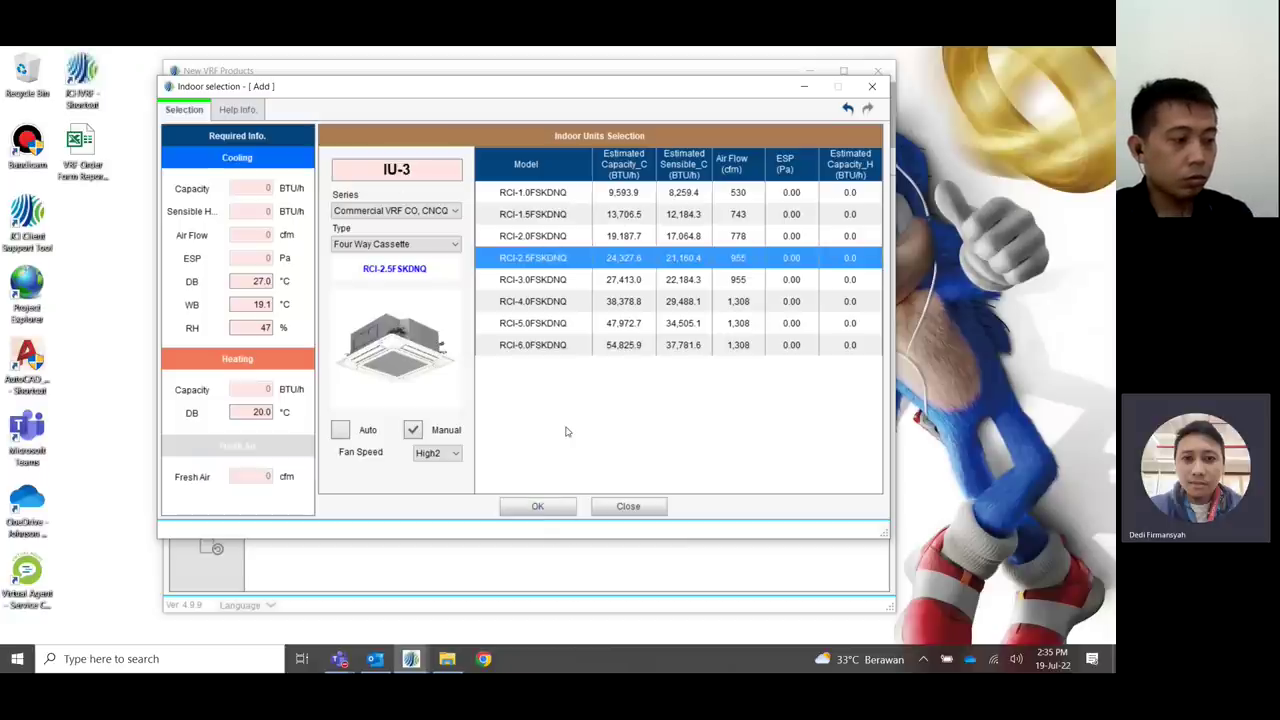
- Set IU-3's type to Compact Ducted to show its models
left_click(438, 244)
scroll(420, 310, "up", 2)
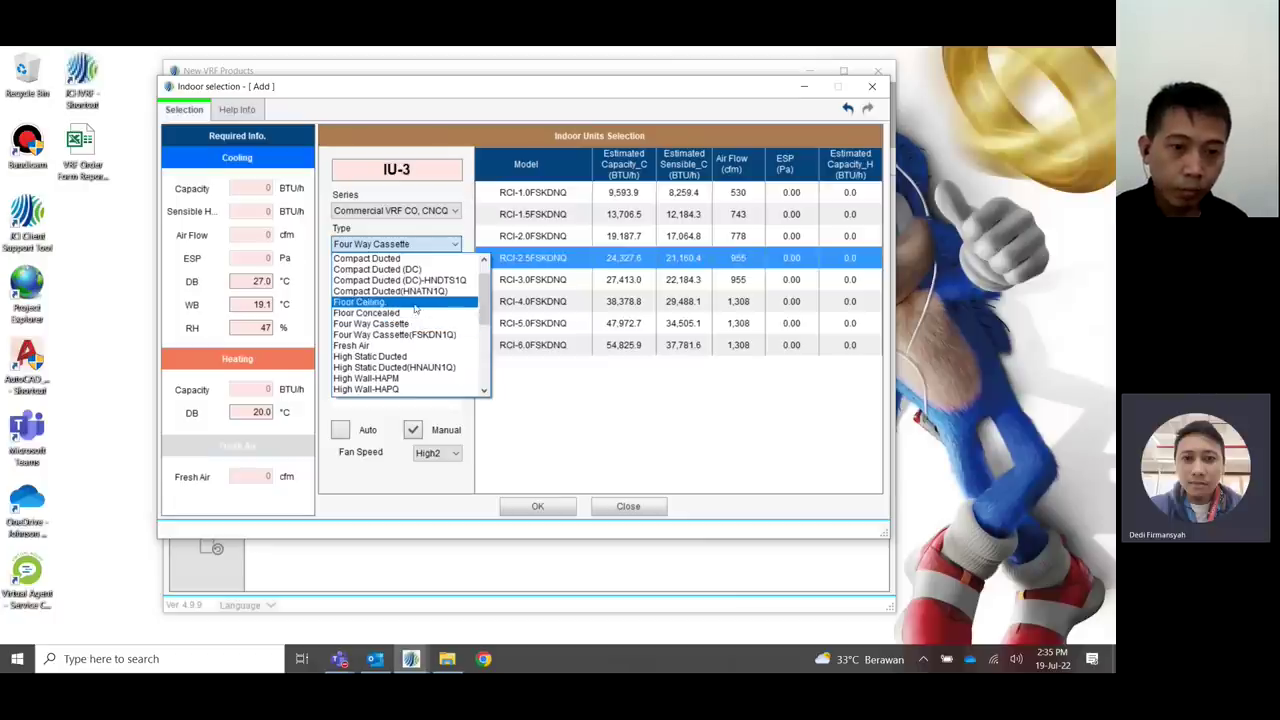
scroll(405, 300, "up", 2)
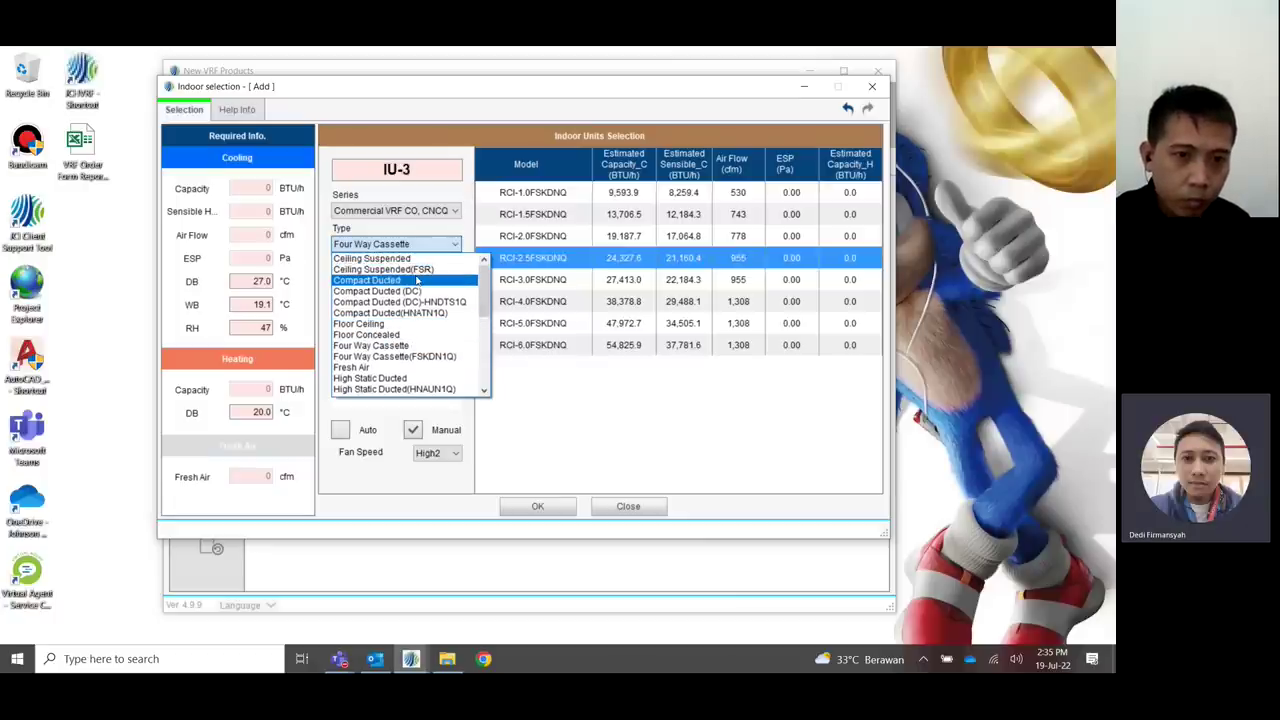
left_click(386, 281)
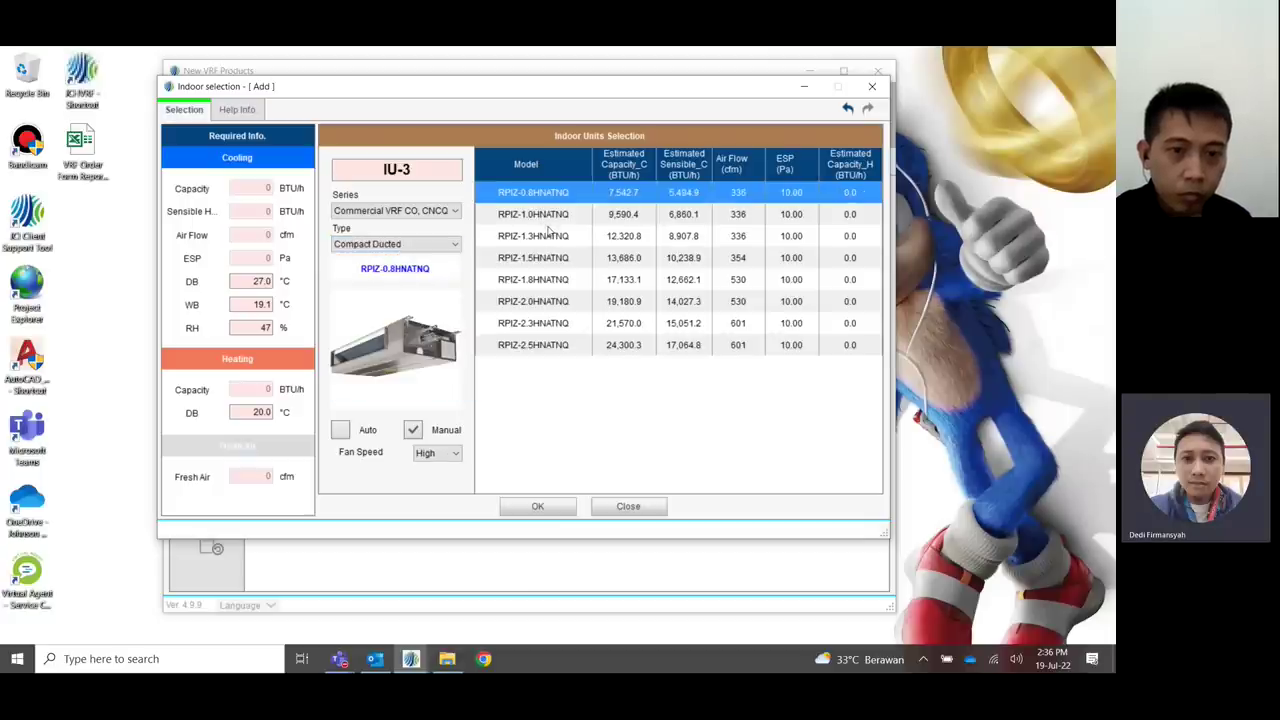
- Look through the unit types again and switch IU-3 to High Static Ducted
left_click(452, 244)
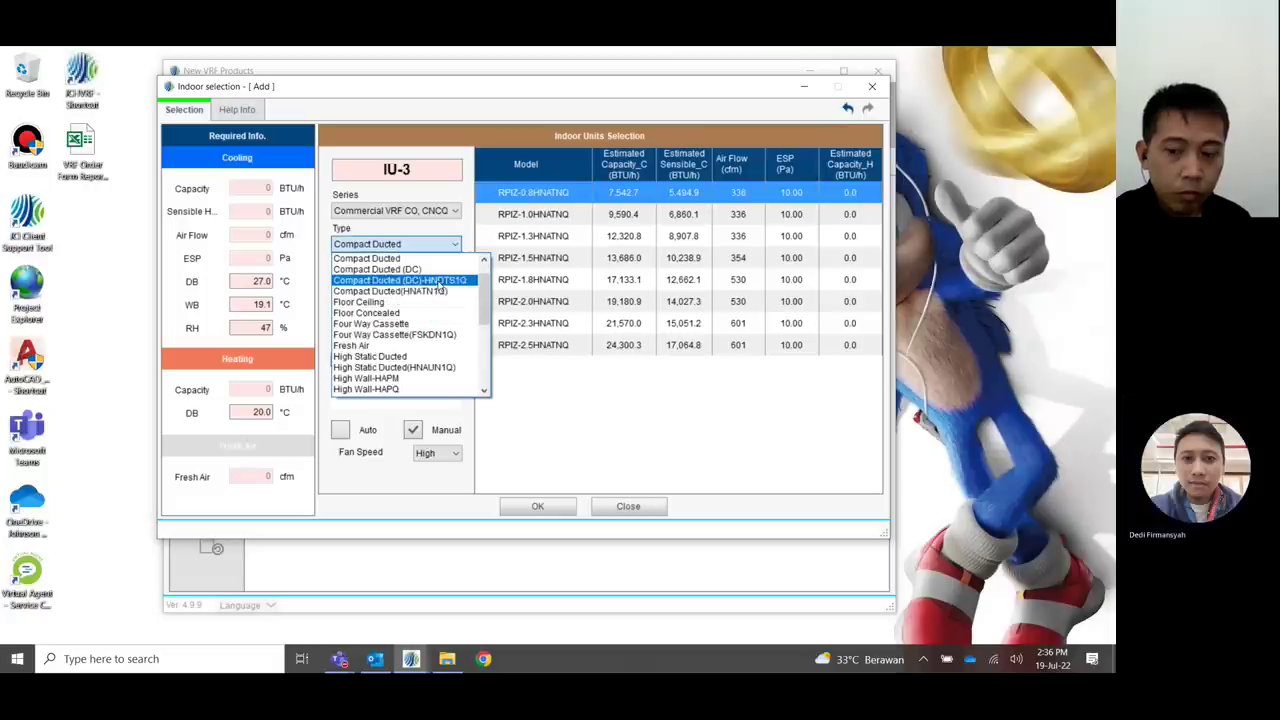
scroll(438, 285, "up", 2)
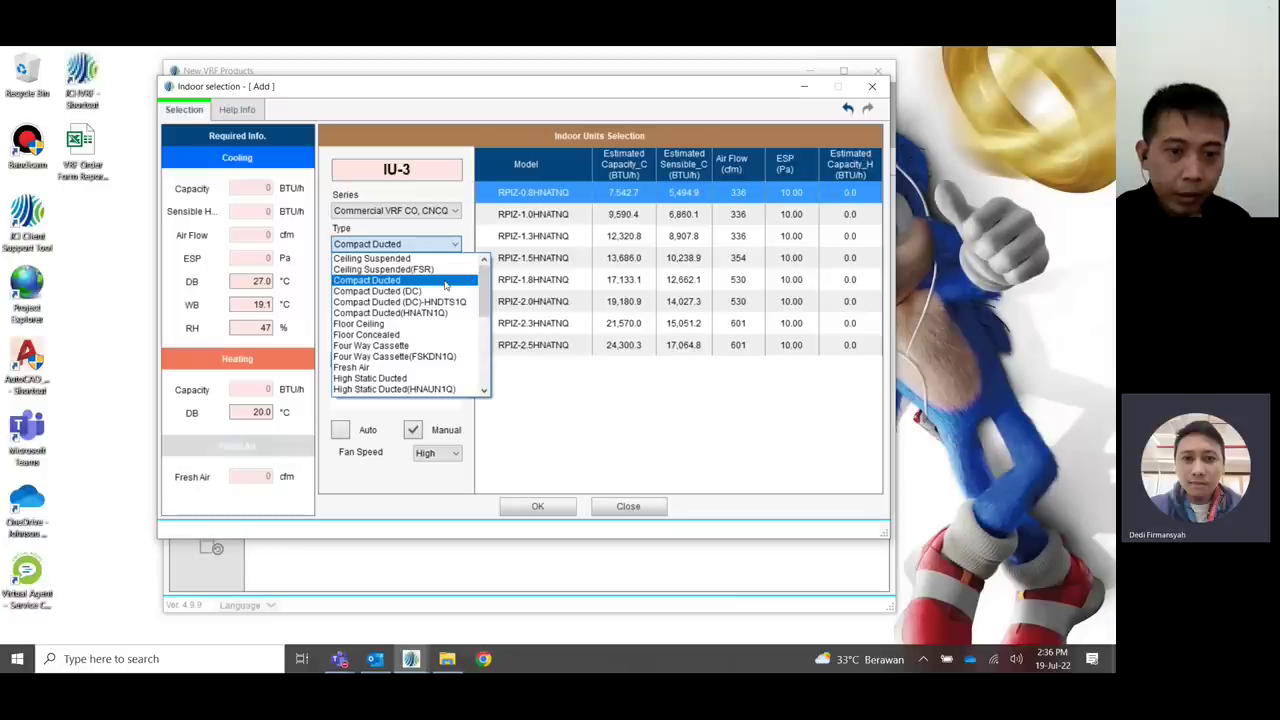
scroll(392, 313, "down", 3)
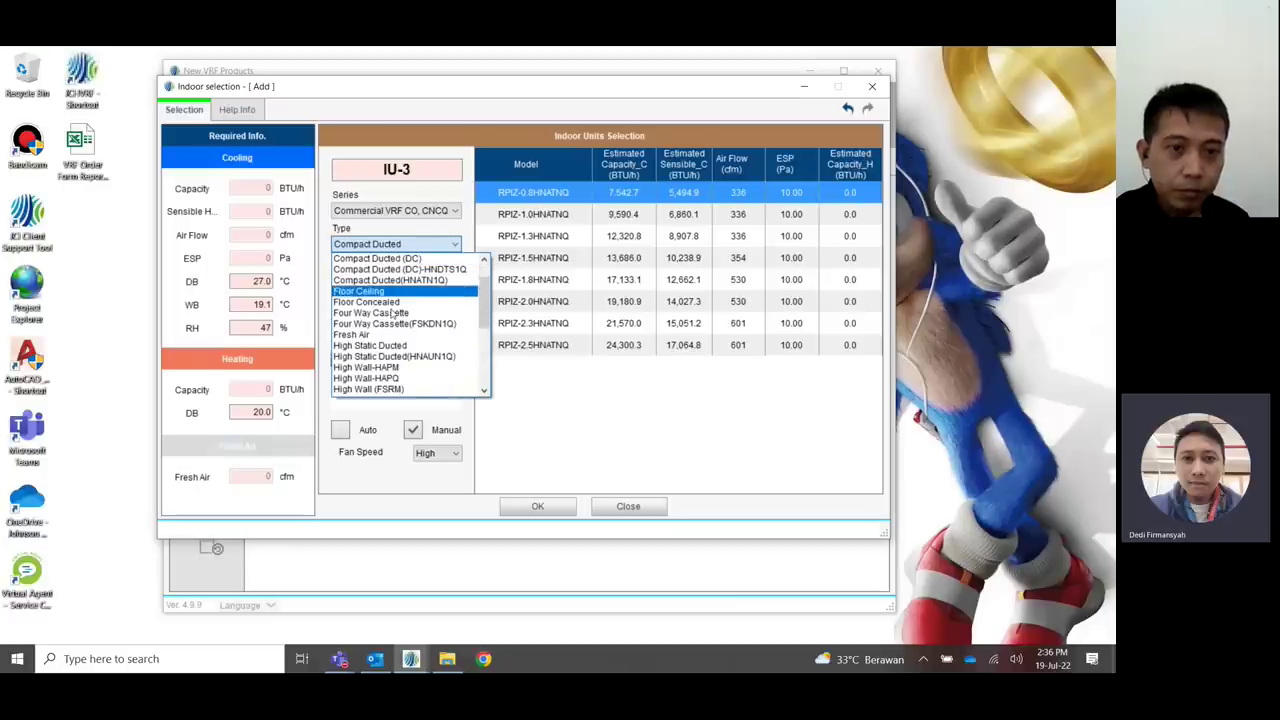
scroll(439, 295, "down", 3)
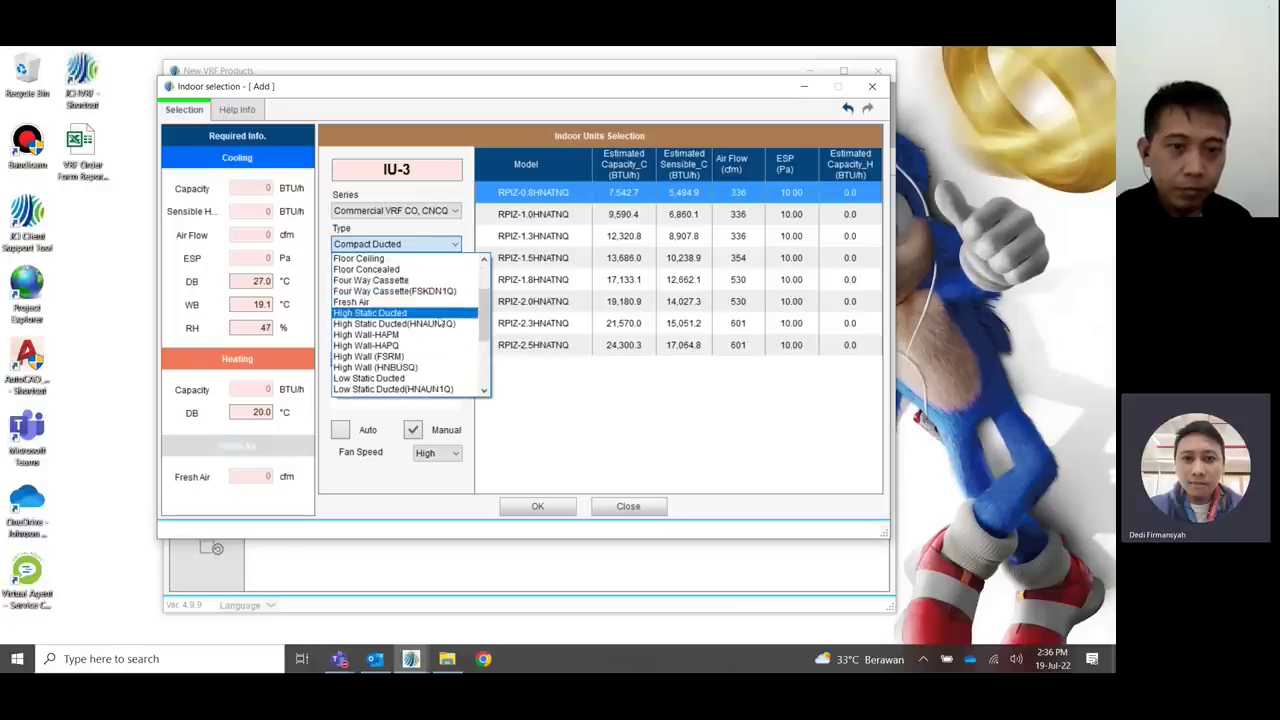
scroll(441, 315, "up", 6)
scroll(440, 310, "down", 2)
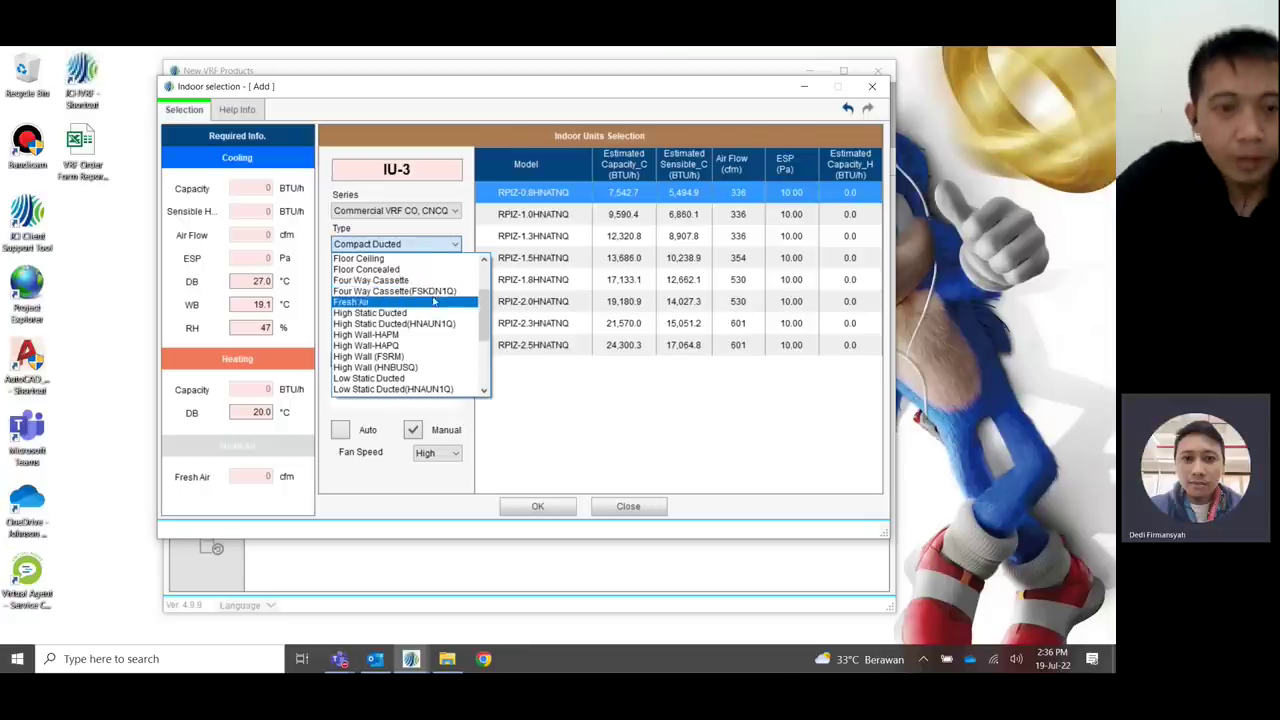
scroll(442, 284, "down", 1)
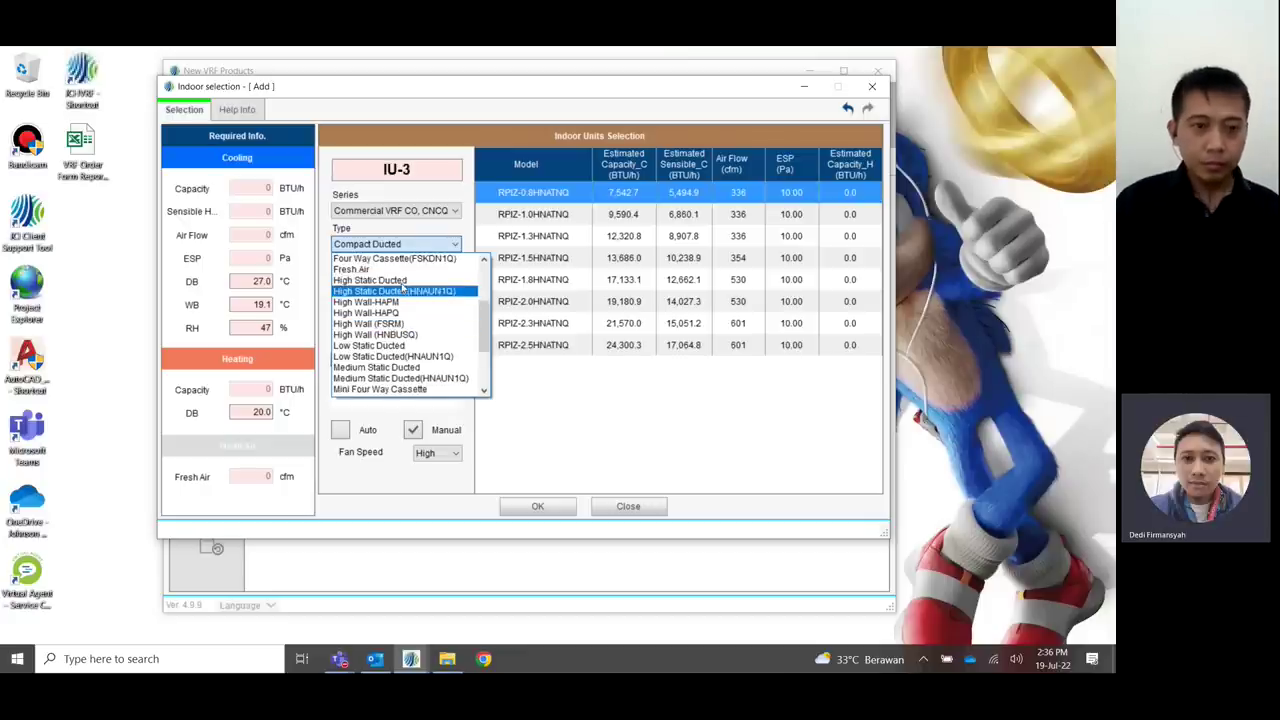
left_click(398, 282)
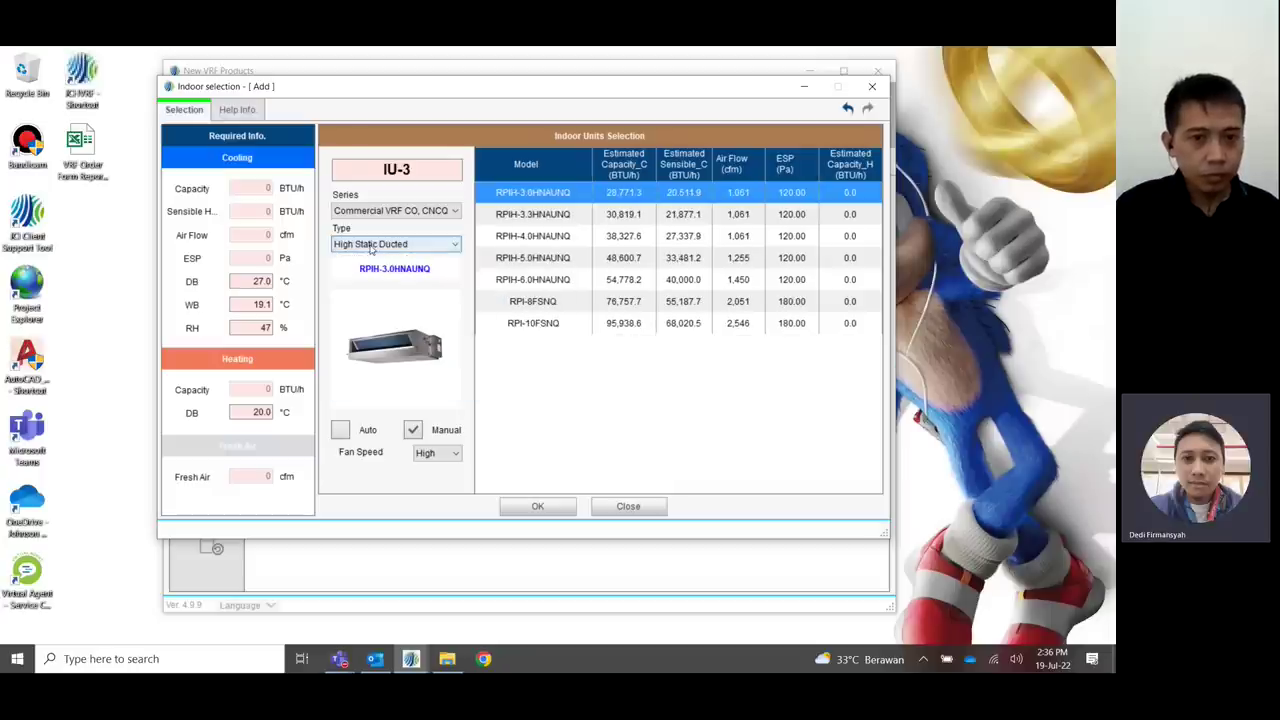
- Review the types listed around High Static Ducted for IU-3 without picking another one
left_click(455, 244)
scroll(435, 312, "up", 1)
scroll(431, 308, "up", 2)
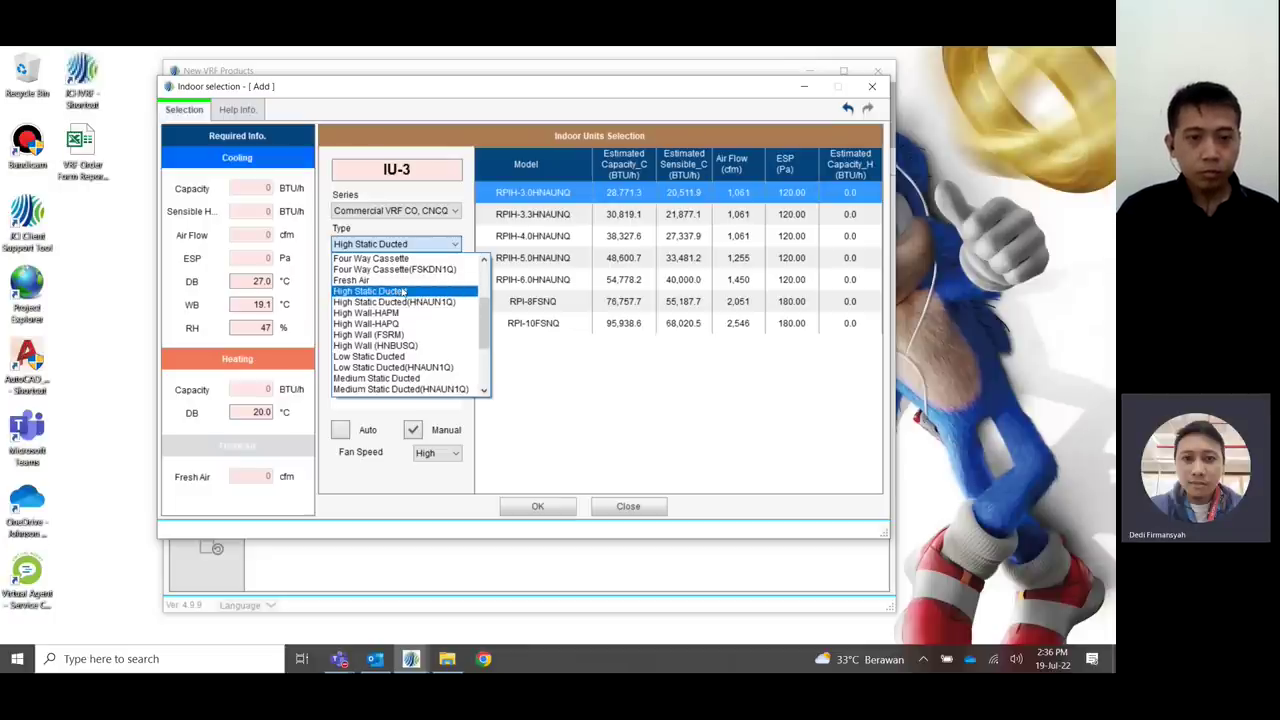
scroll(404, 291, "down", 1)
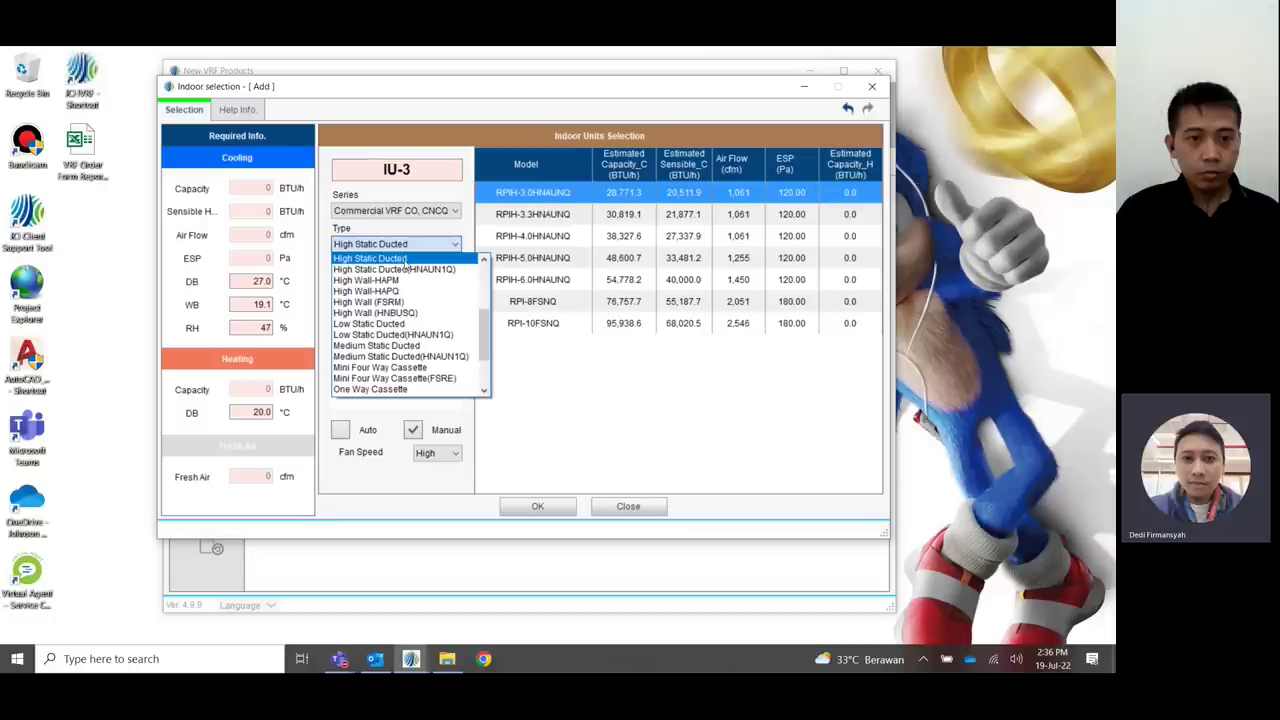
left_click(562, 262)
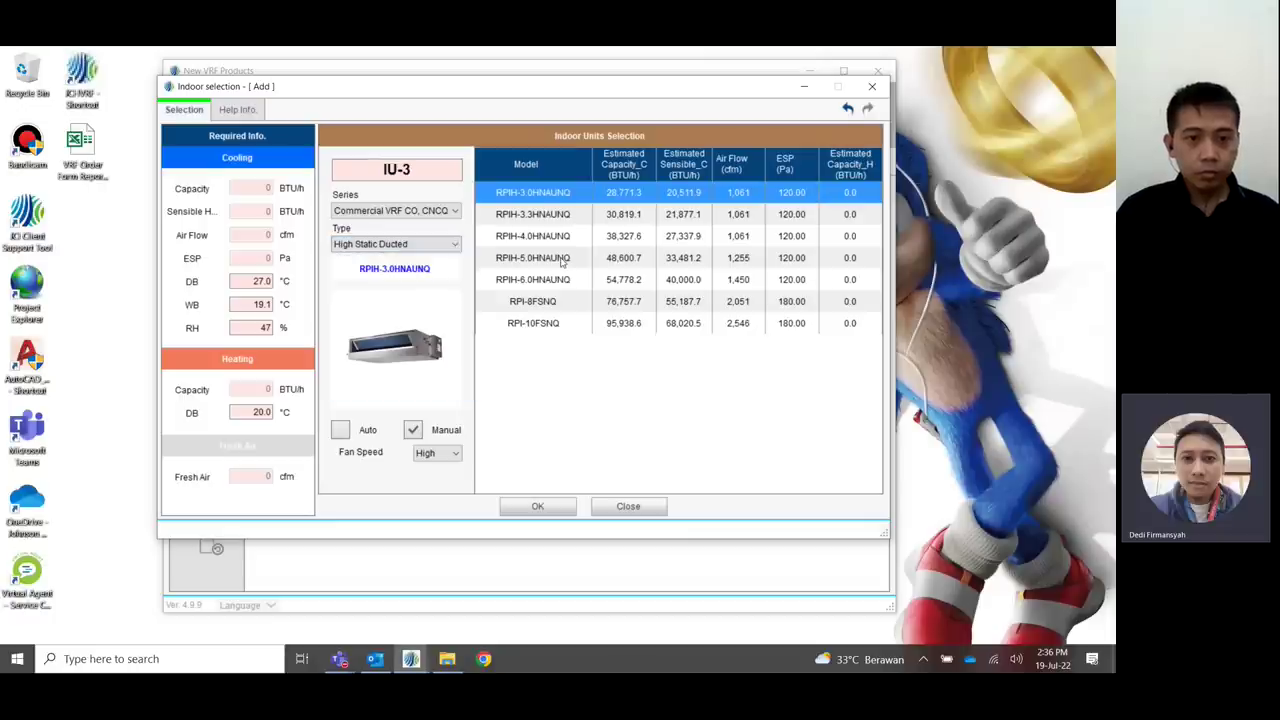
- Add a High Wall (HNBUSQ) unit, model RPK-1.3HNBUSQ, as IU-3
left_click(380, 248)
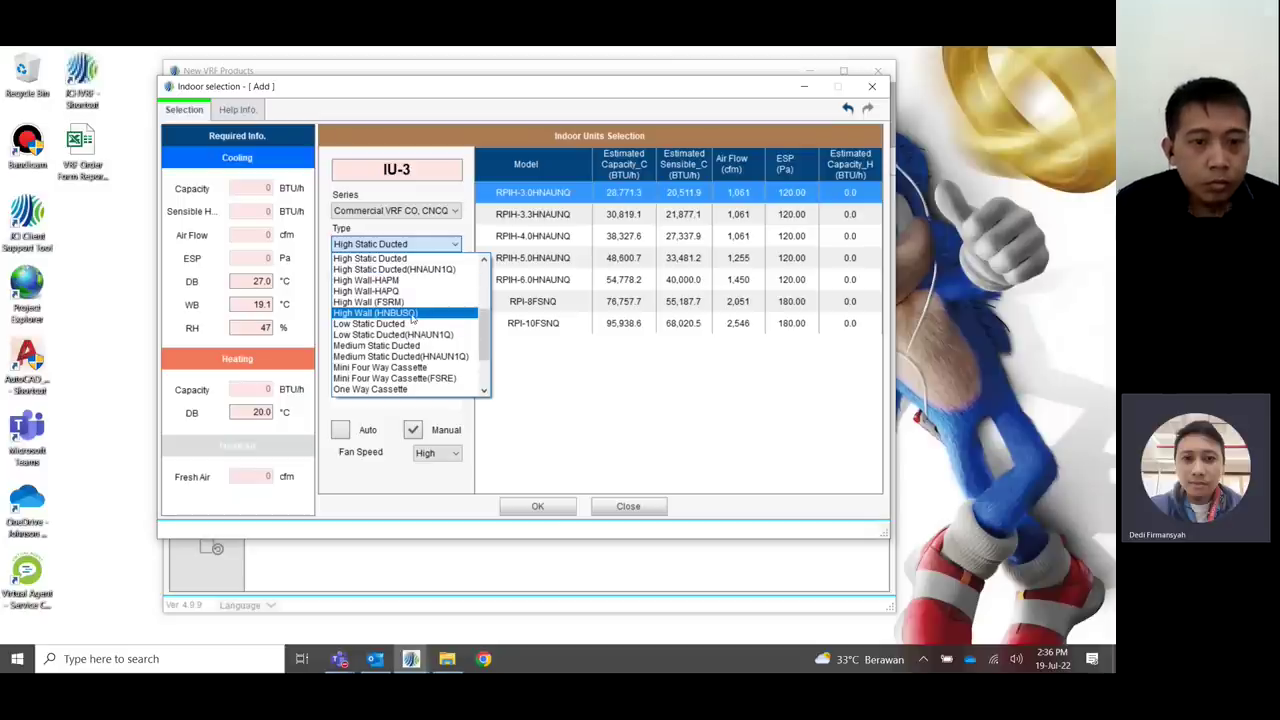
left_click(410, 316)
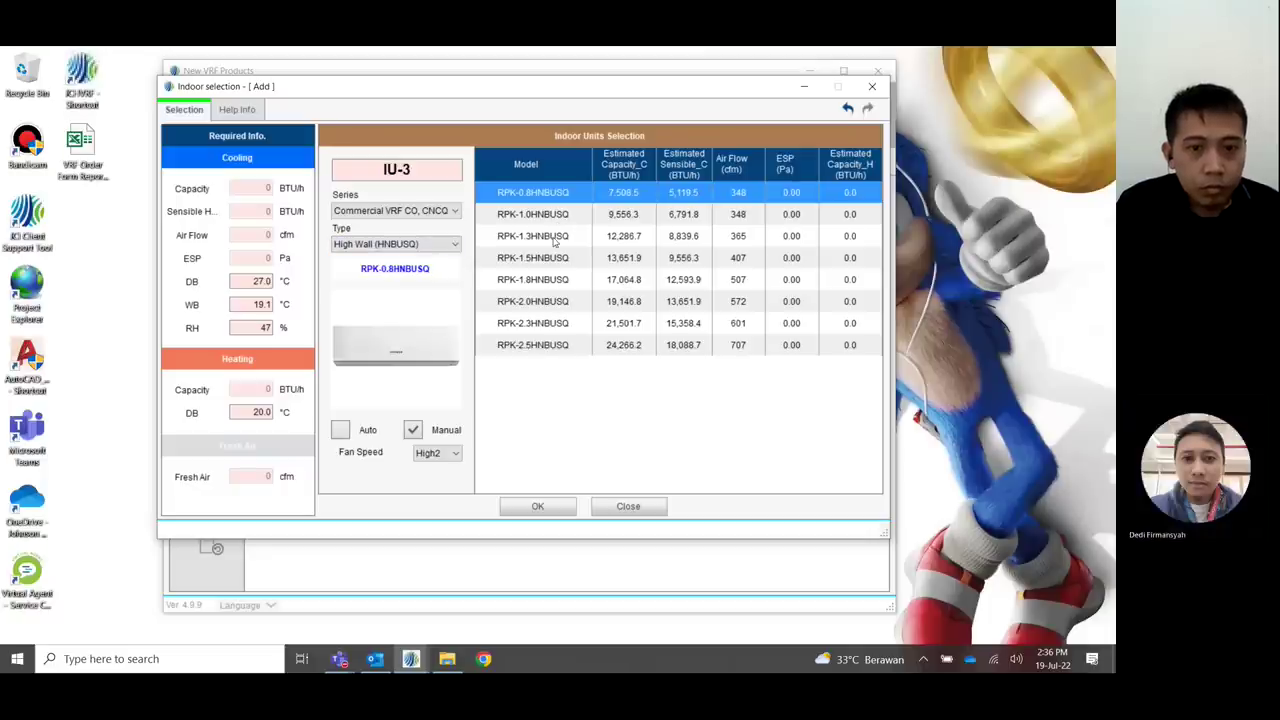
left_click(553, 237)
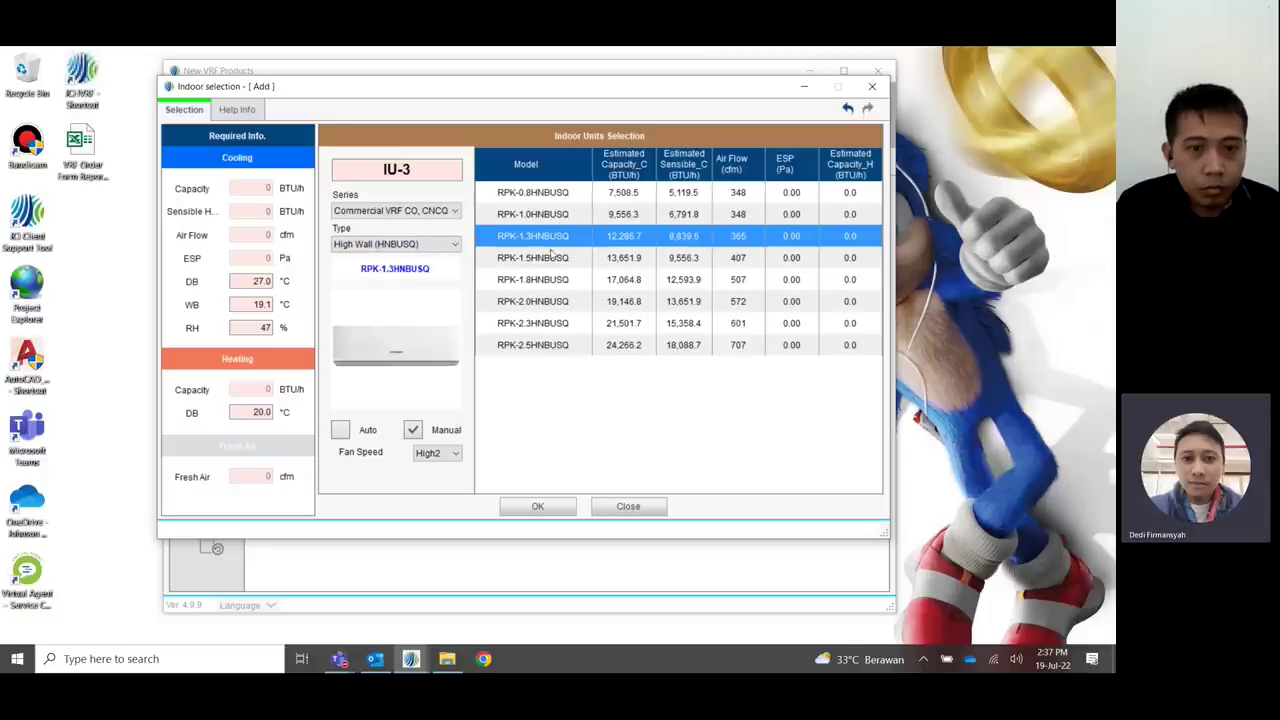
left_click(544, 508)
- Set IU-4's type to High Static Ducted to show its models
left_click(441, 243)
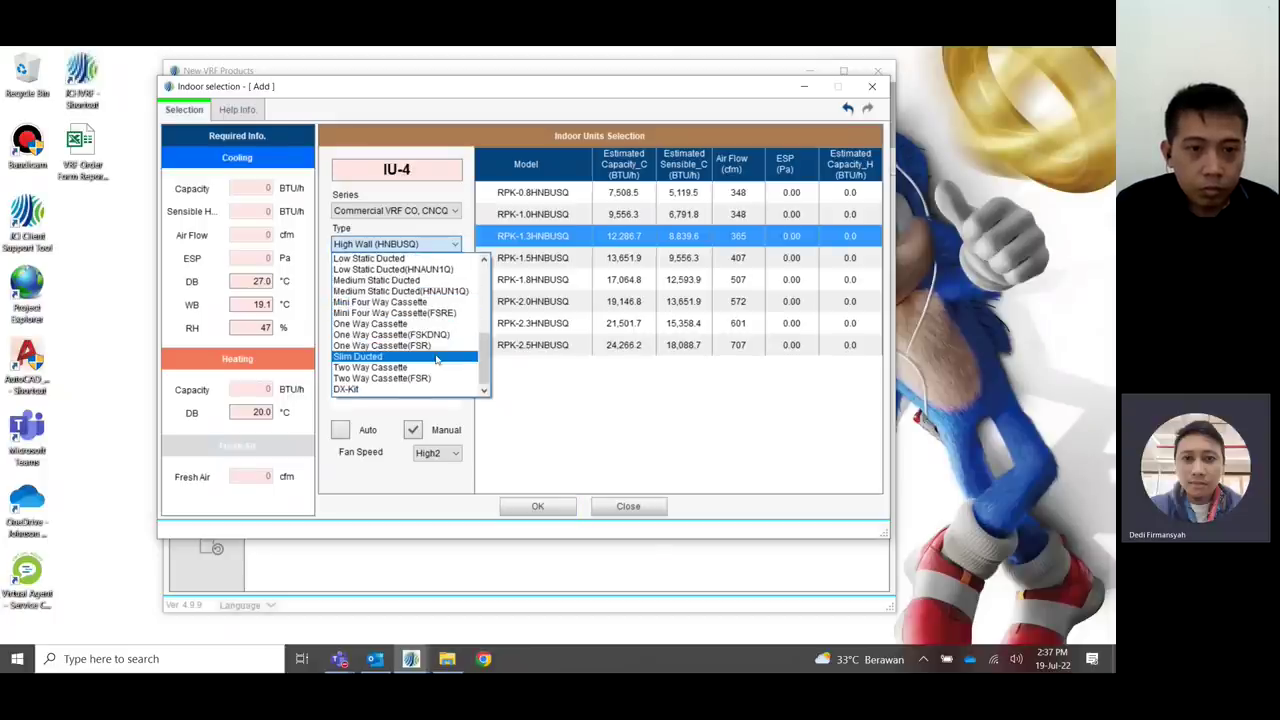
scroll(435, 367, "up", 3)
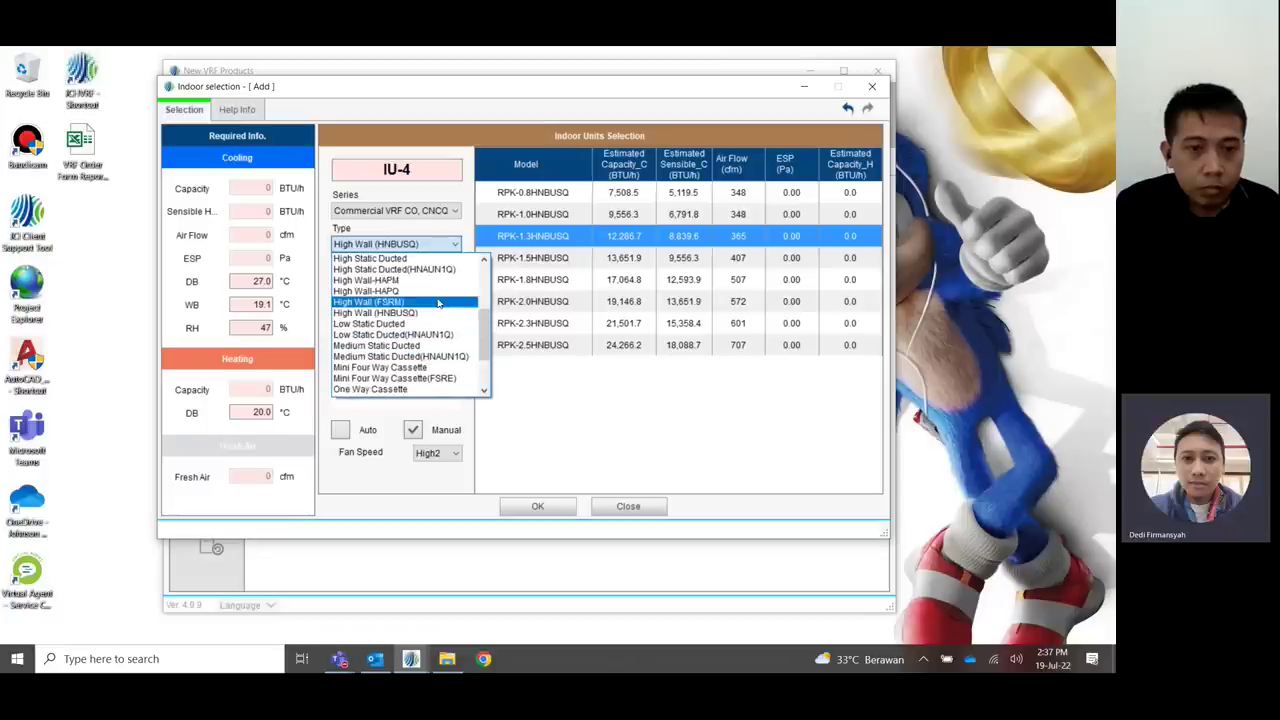
left_click(430, 291)
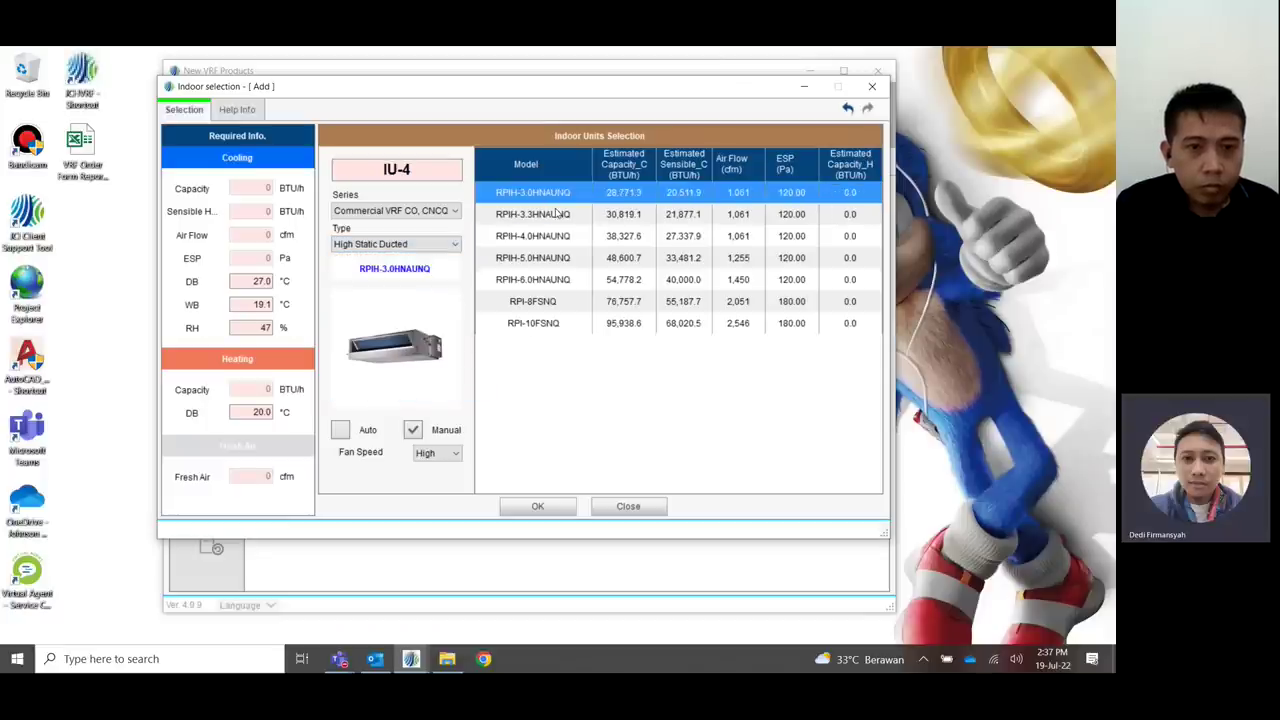
- Switch IU-4 to Medium Static Ducted and compare its models, including RPI-10FSN3Q and RPIM-2.5HNAUNQ
left_click(435, 245)
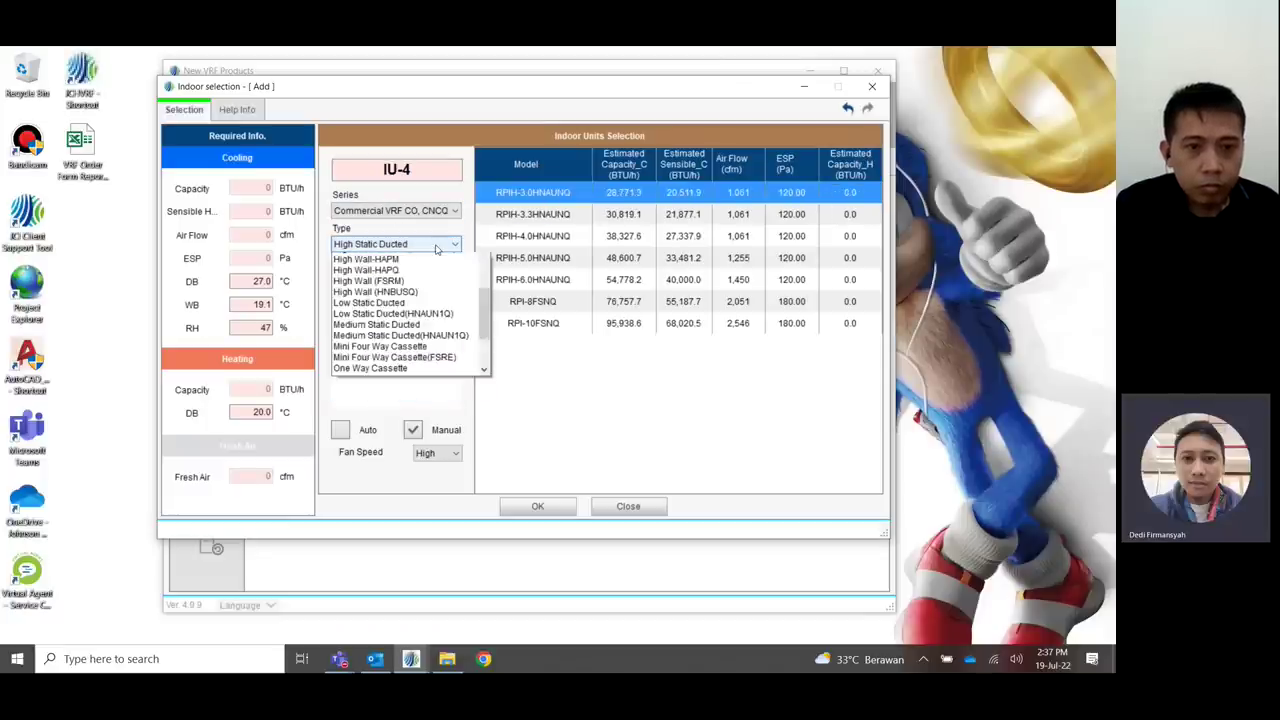
scroll(430, 300, "down", 1)
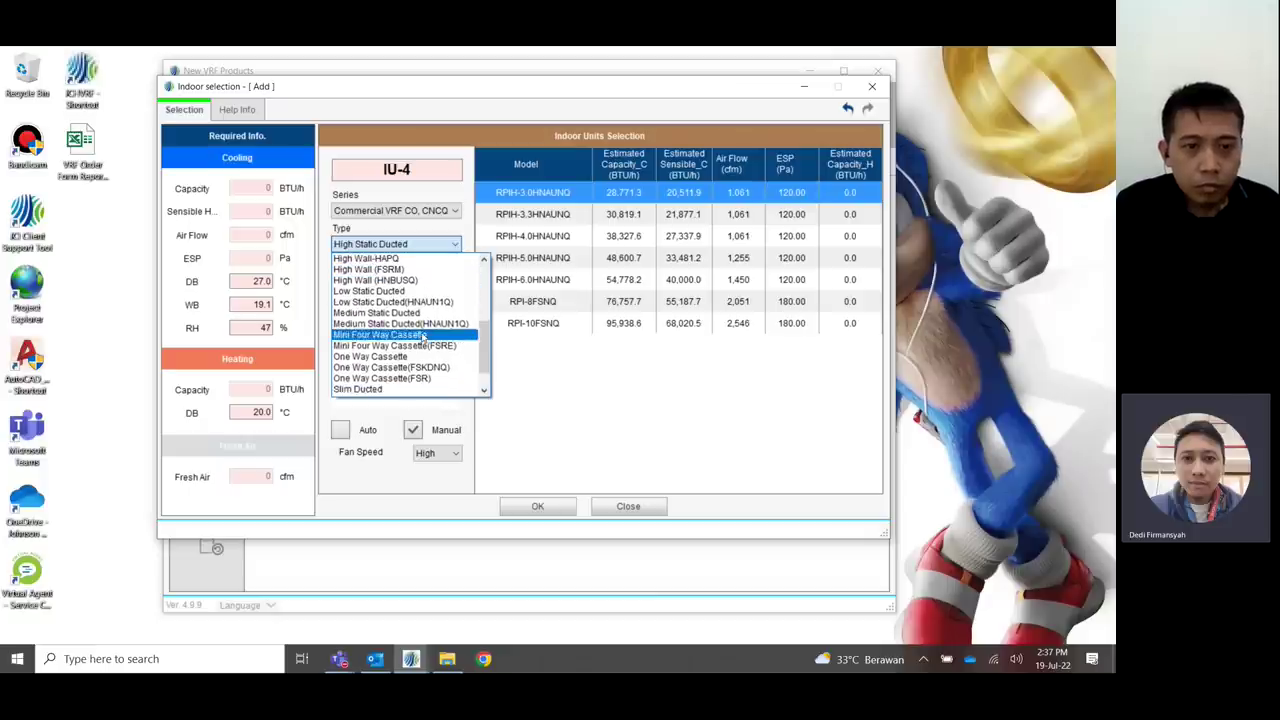
left_click(438, 314)
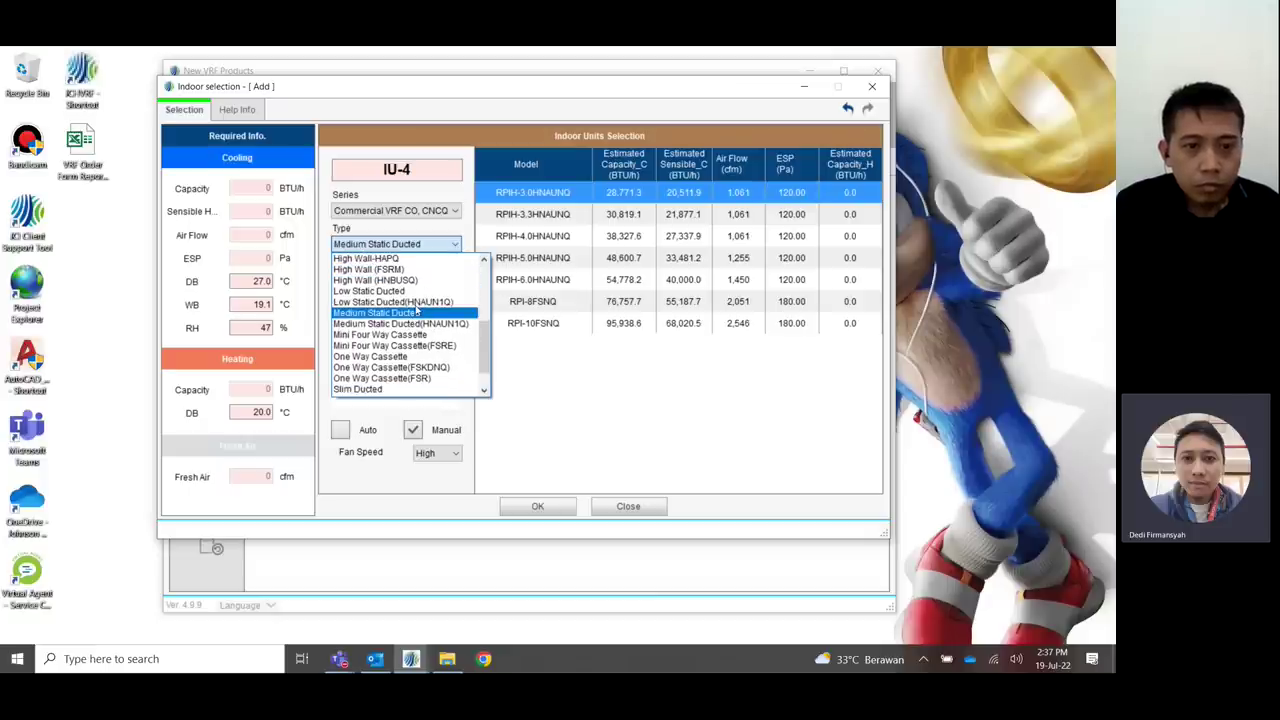
left_click(410, 315)
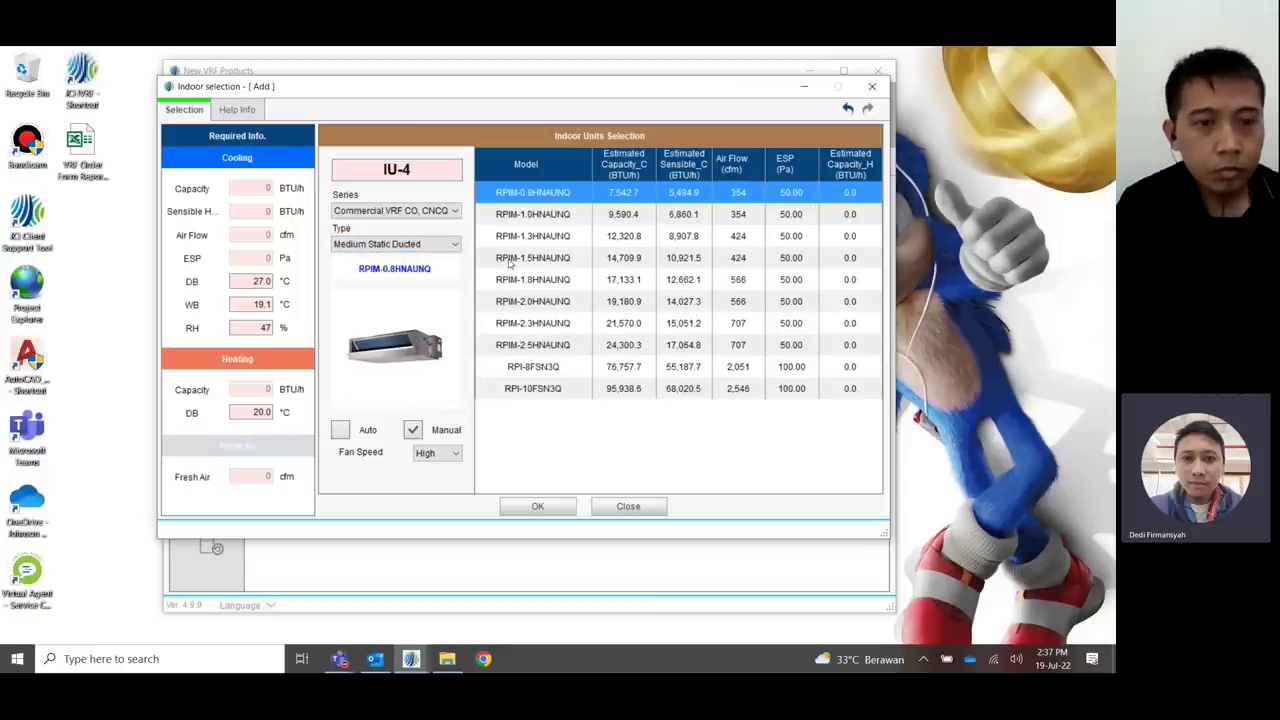
left_click(547, 371)
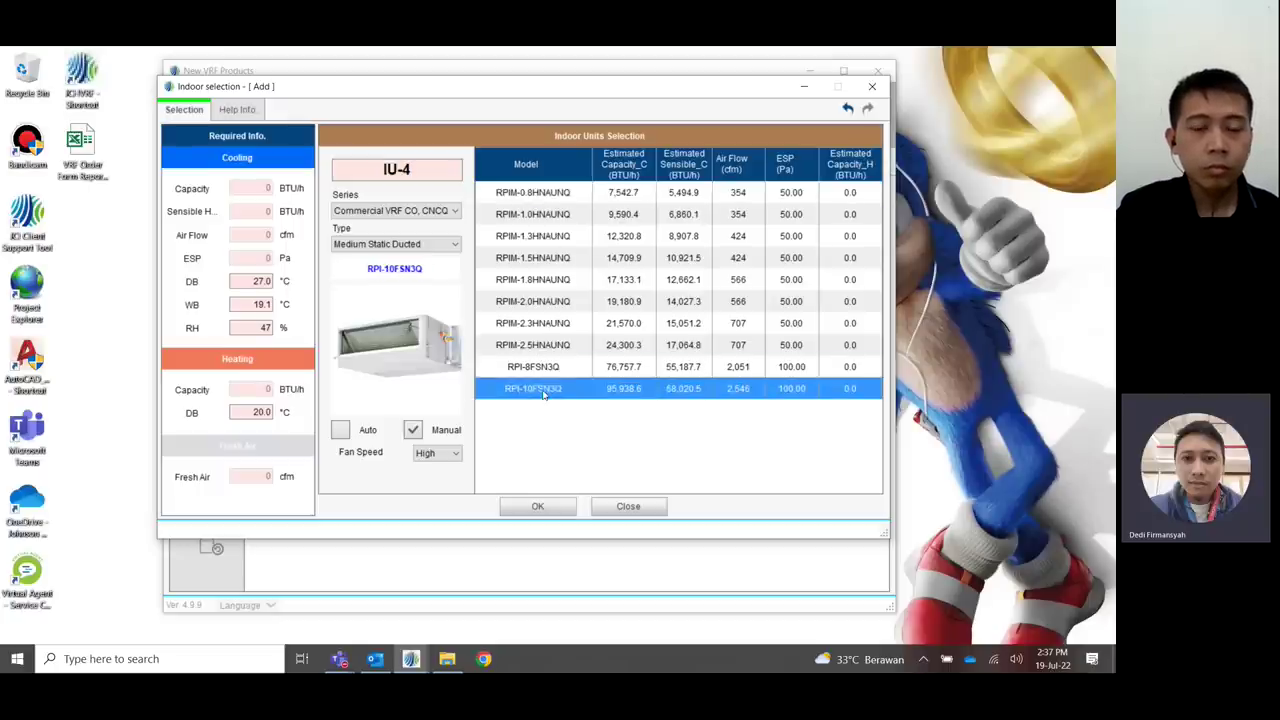
left_click(540, 345)
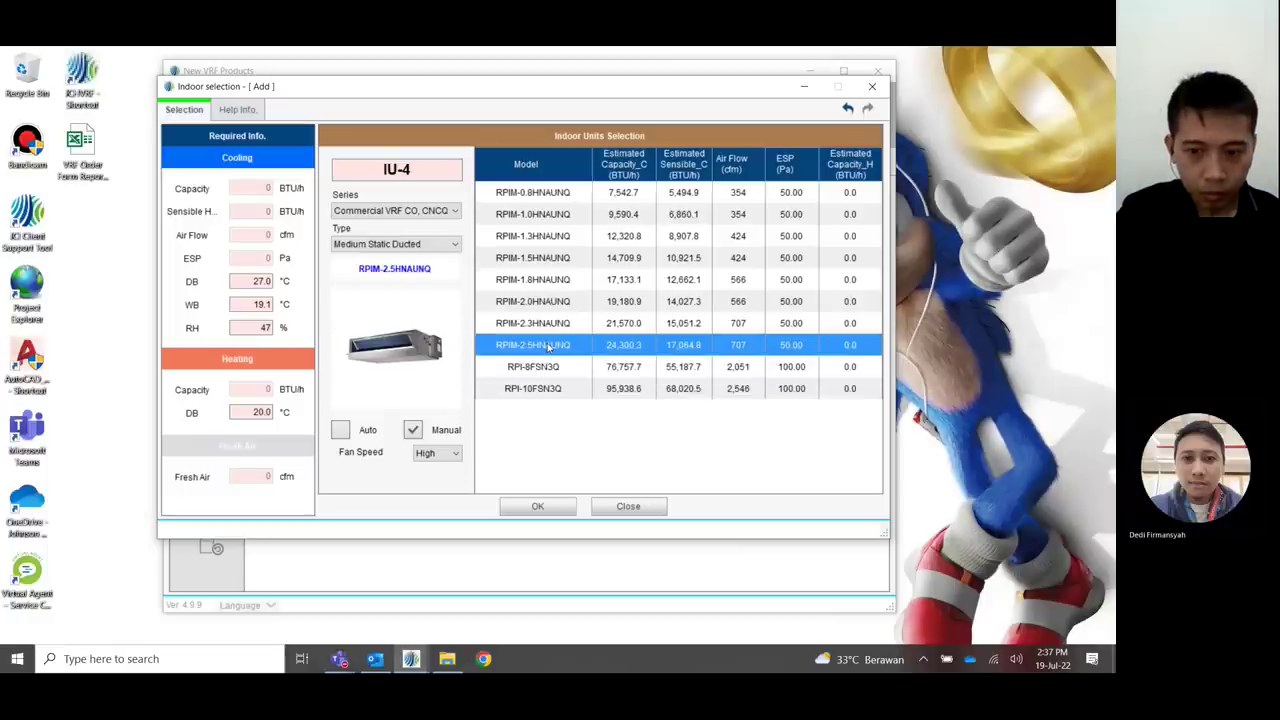
- Change the type to DX-Kit and submit the DXF-30.0A1 model with 290,102.4 BTU/h cooling capacity as AHU1
left_click(417, 247)
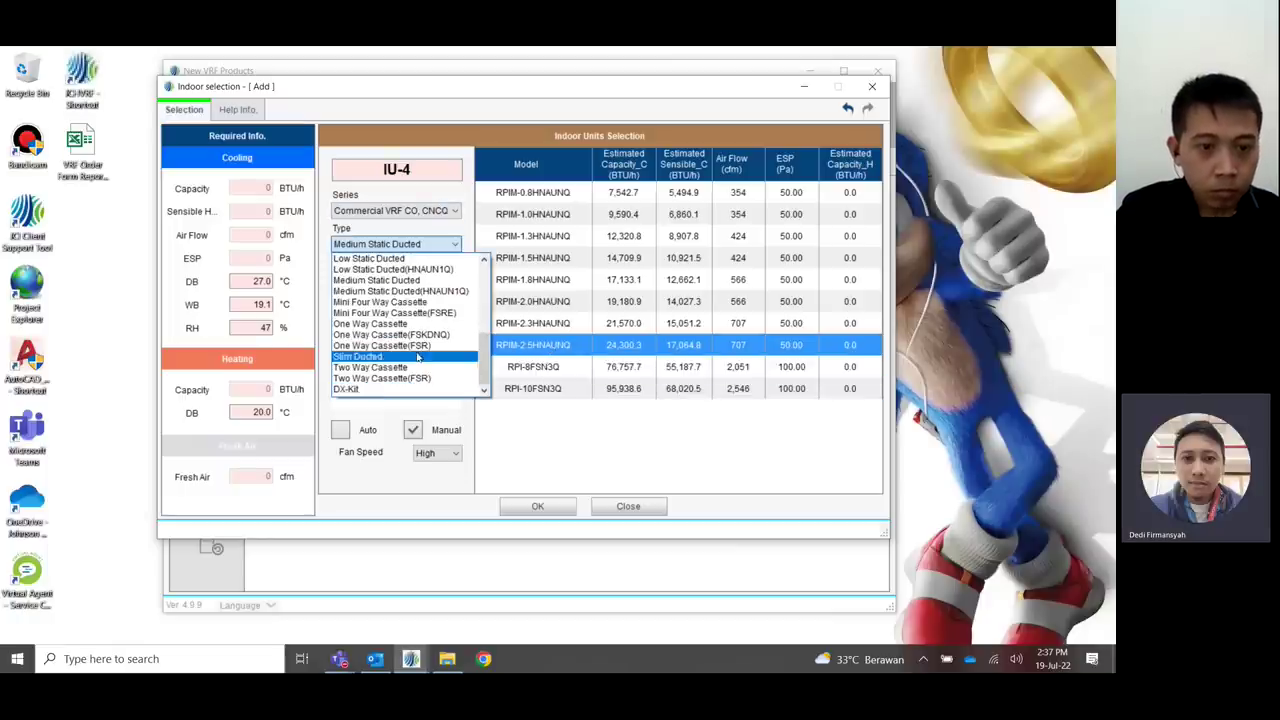
left_click(362, 391)
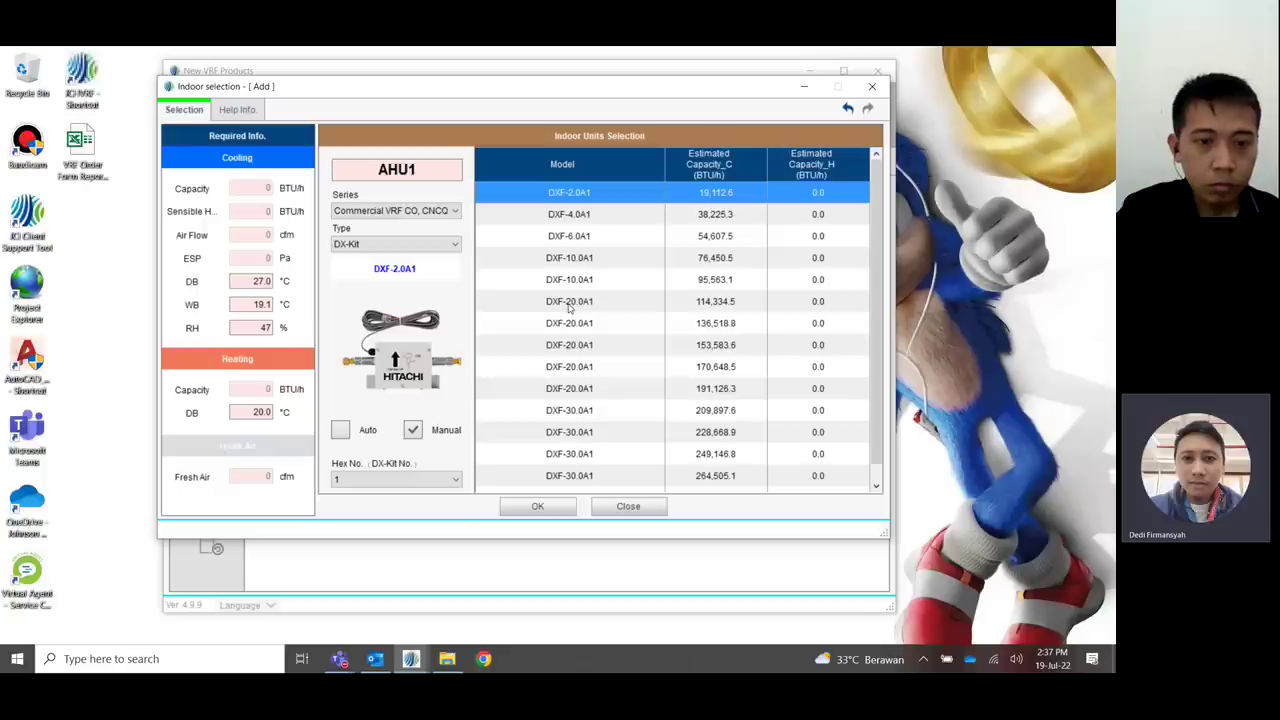
scroll(626, 305, "down", 1)
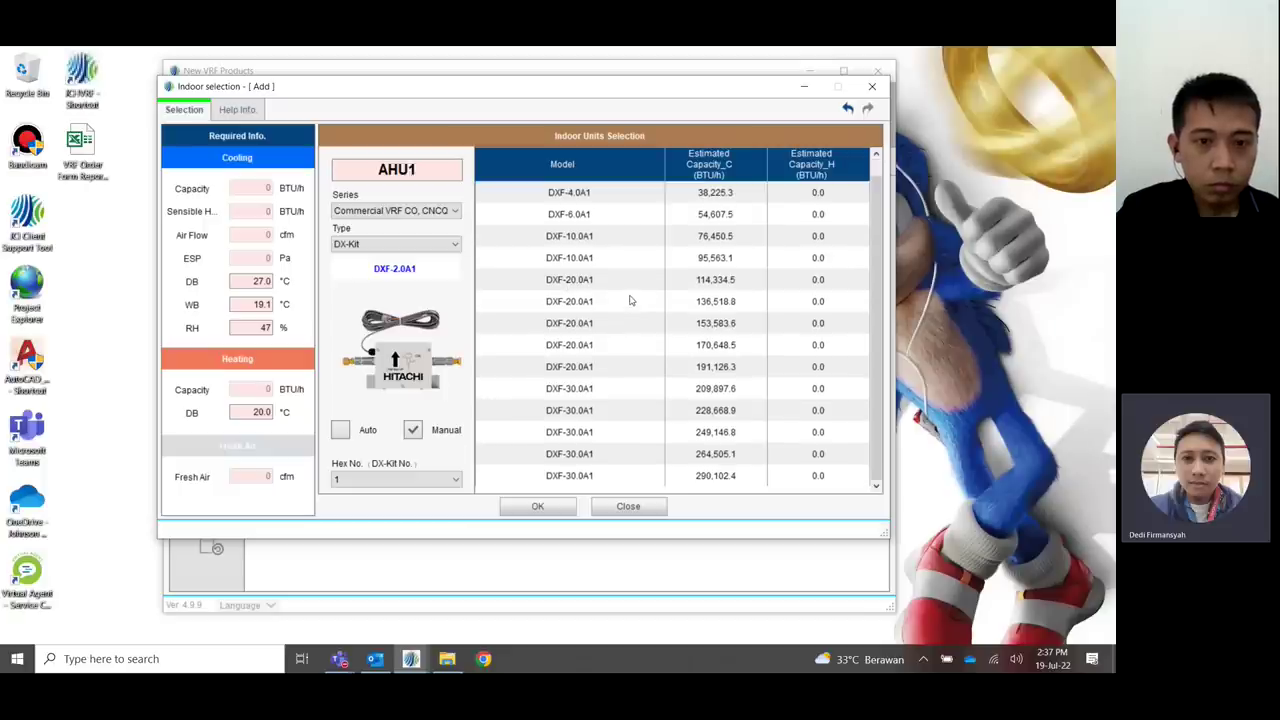
left_click(628, 476)
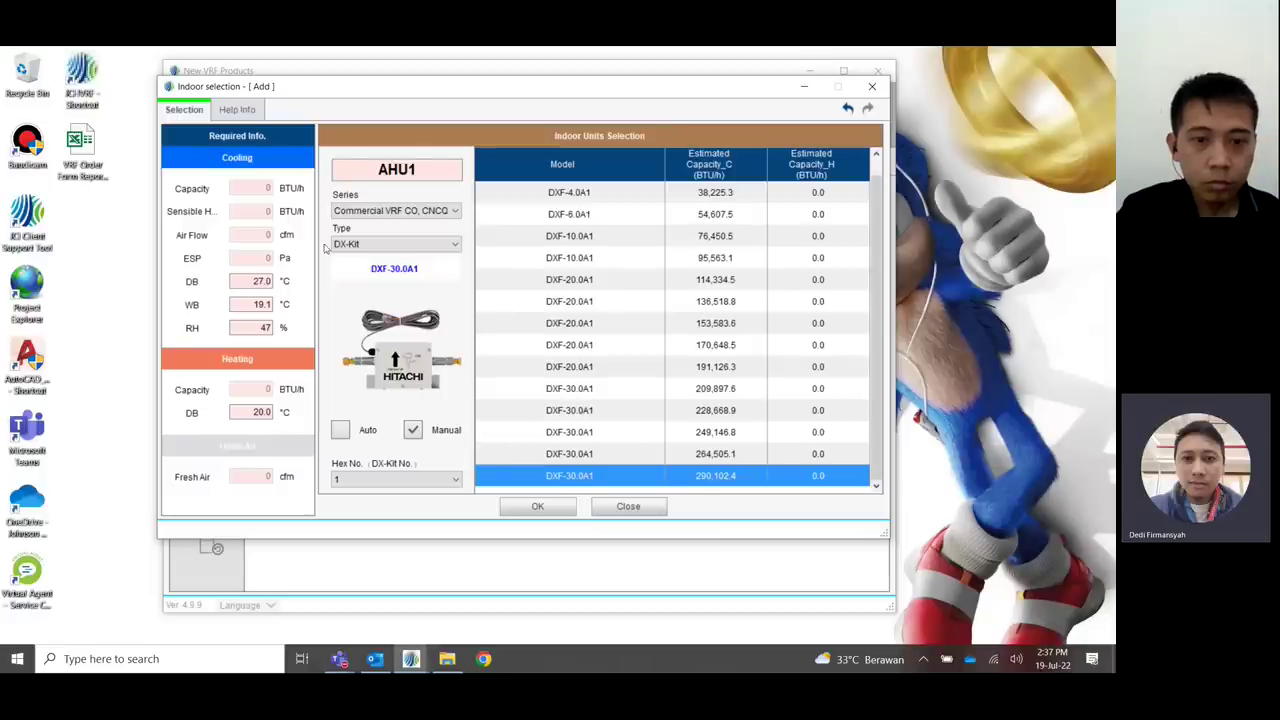
left_click(555, 508)
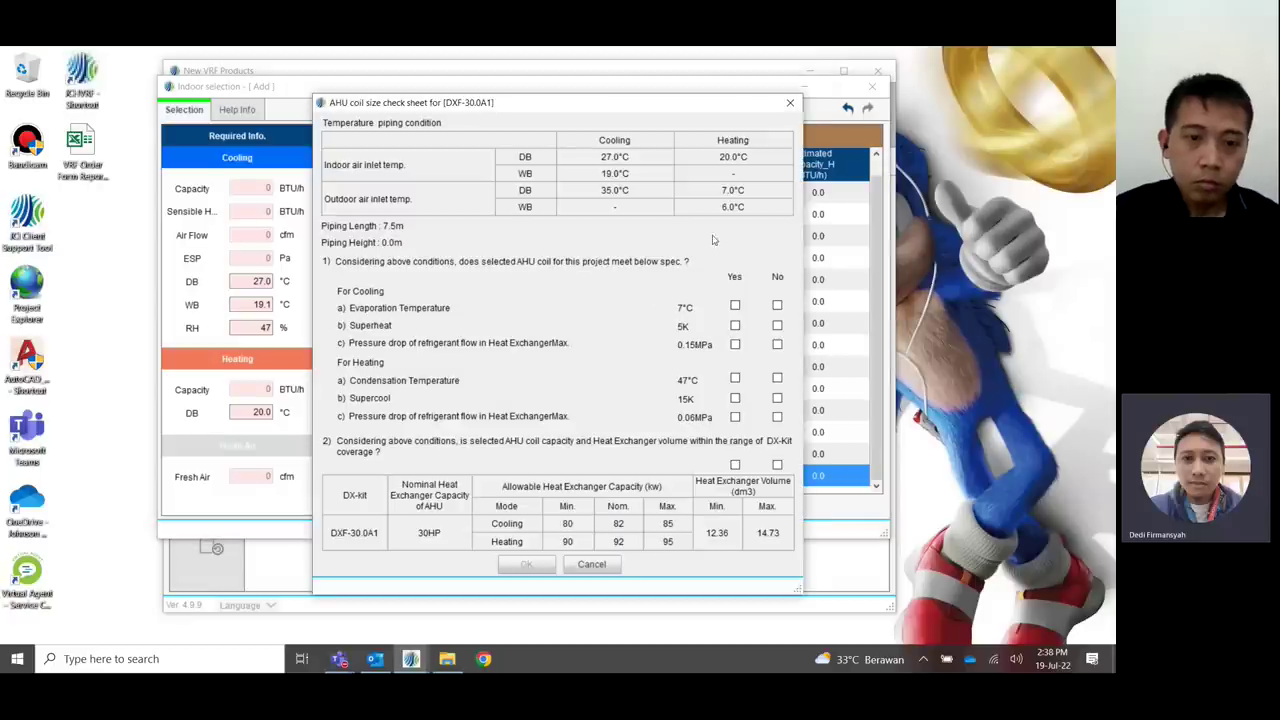
- Answer Yes to all cooling, heating and coverage questions in the AHU coil size check sheet, accept it and finish adding units
left_click_drag(567, 106, 572, 70)
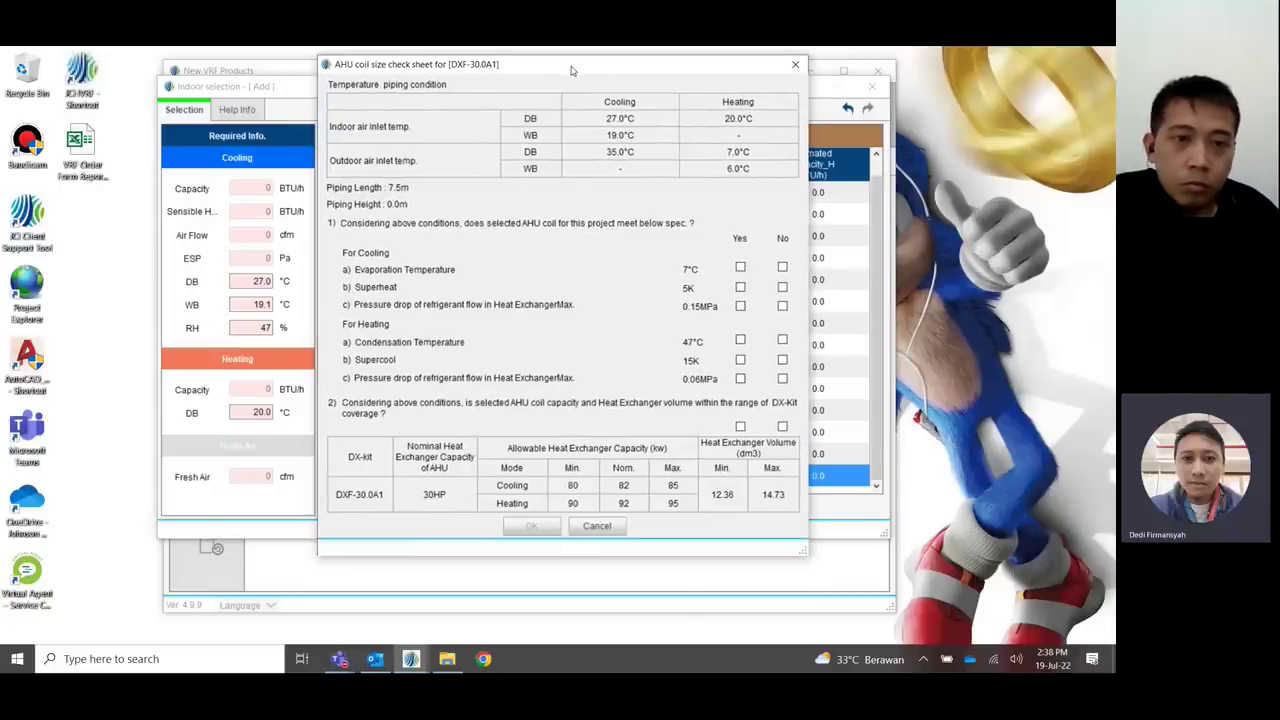
left_click(740, 267)
left_click(740, 287)
left_click(740, 305)
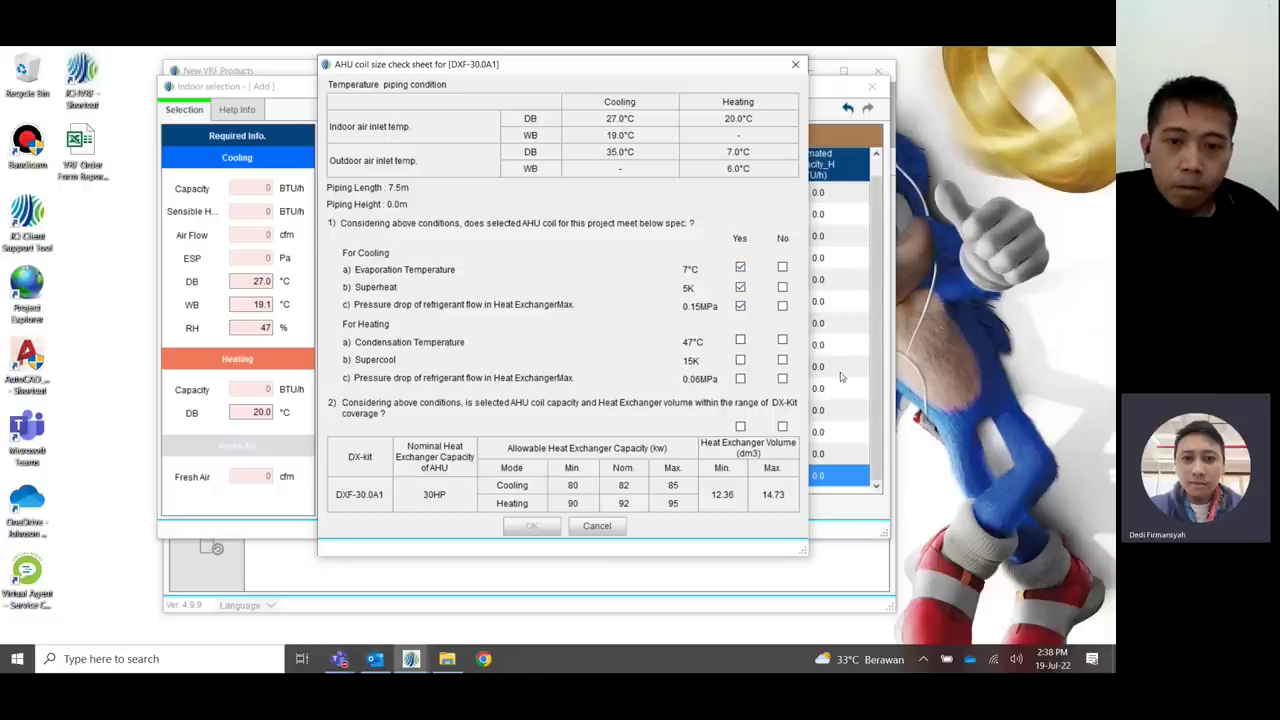
left_click(740, 340)
left_click(740, 359)
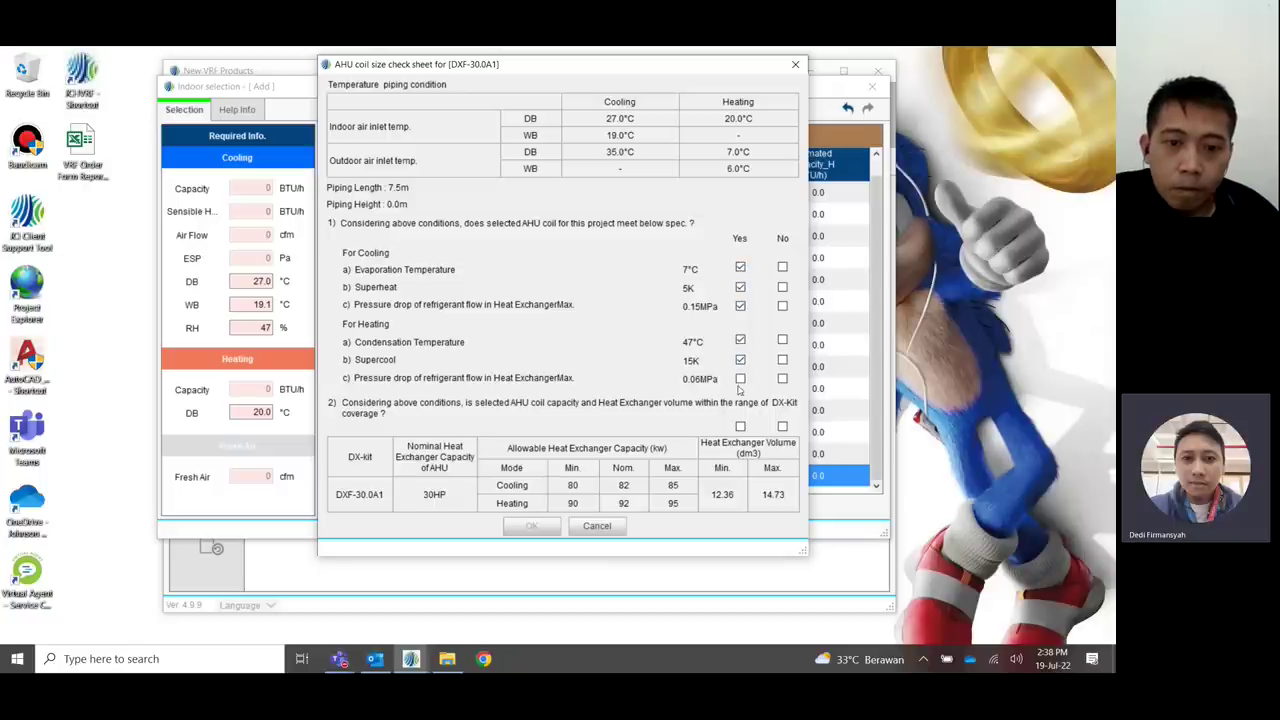
left_click(740, 427)
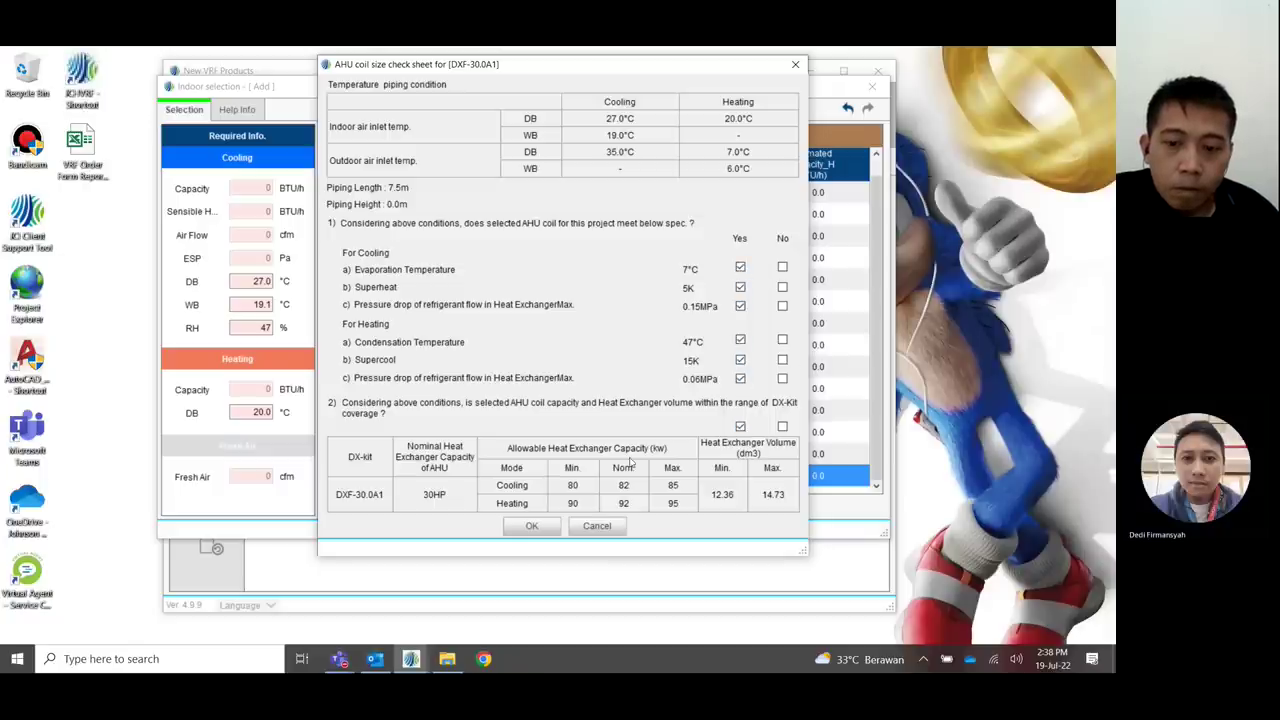
left_click(532, 526)
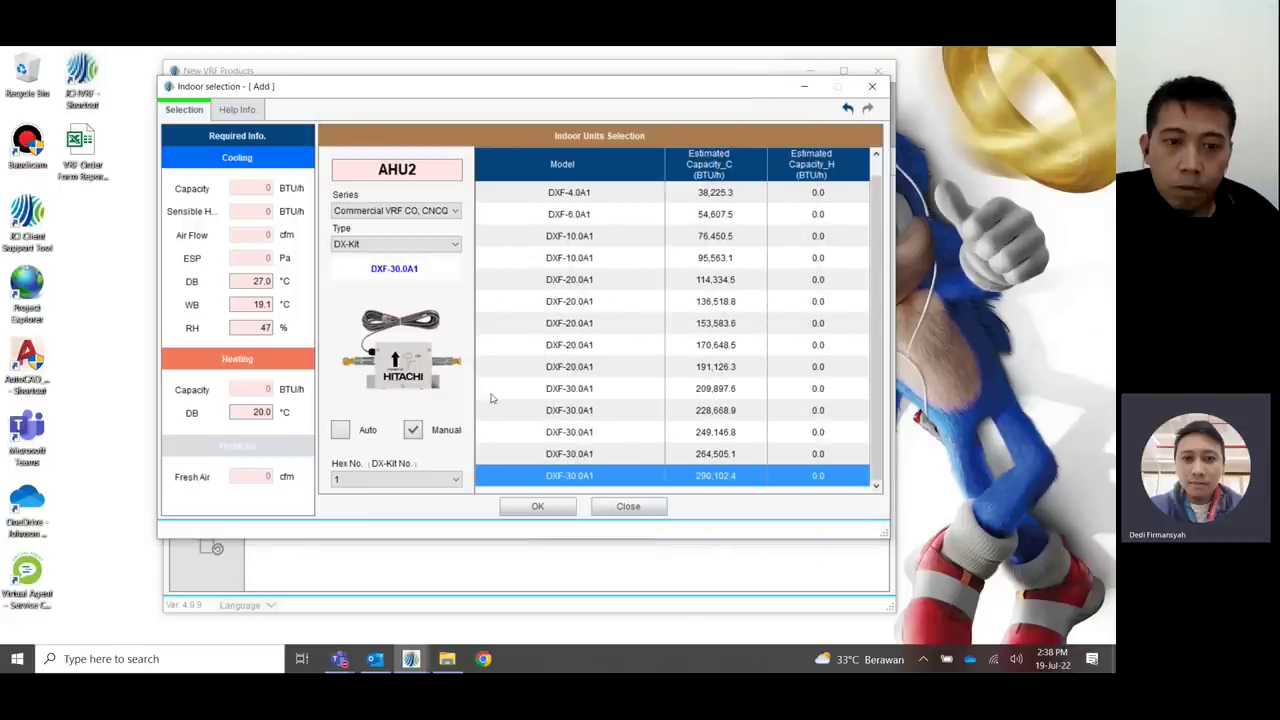
left_click(628, 506)
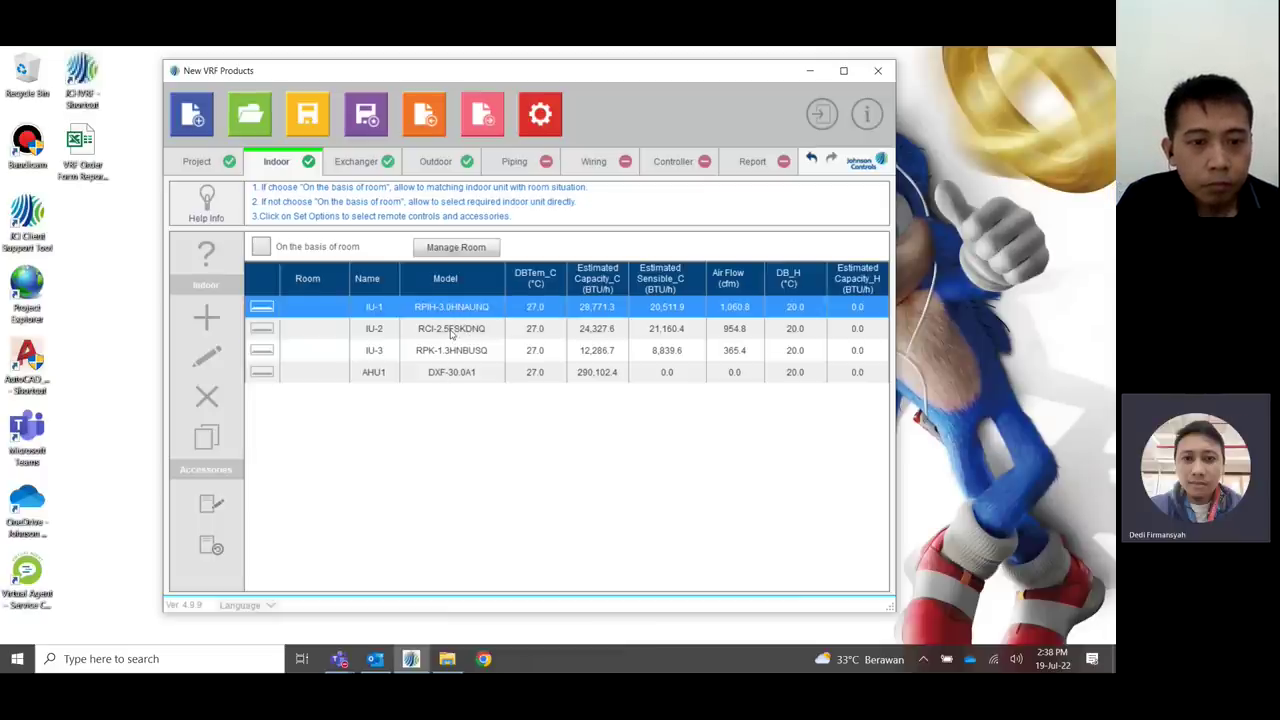
- Change indoor unit IU-1's model to RPIH-4.0HNAUNQ
left_click(212, 358)
left_click(577, 279)
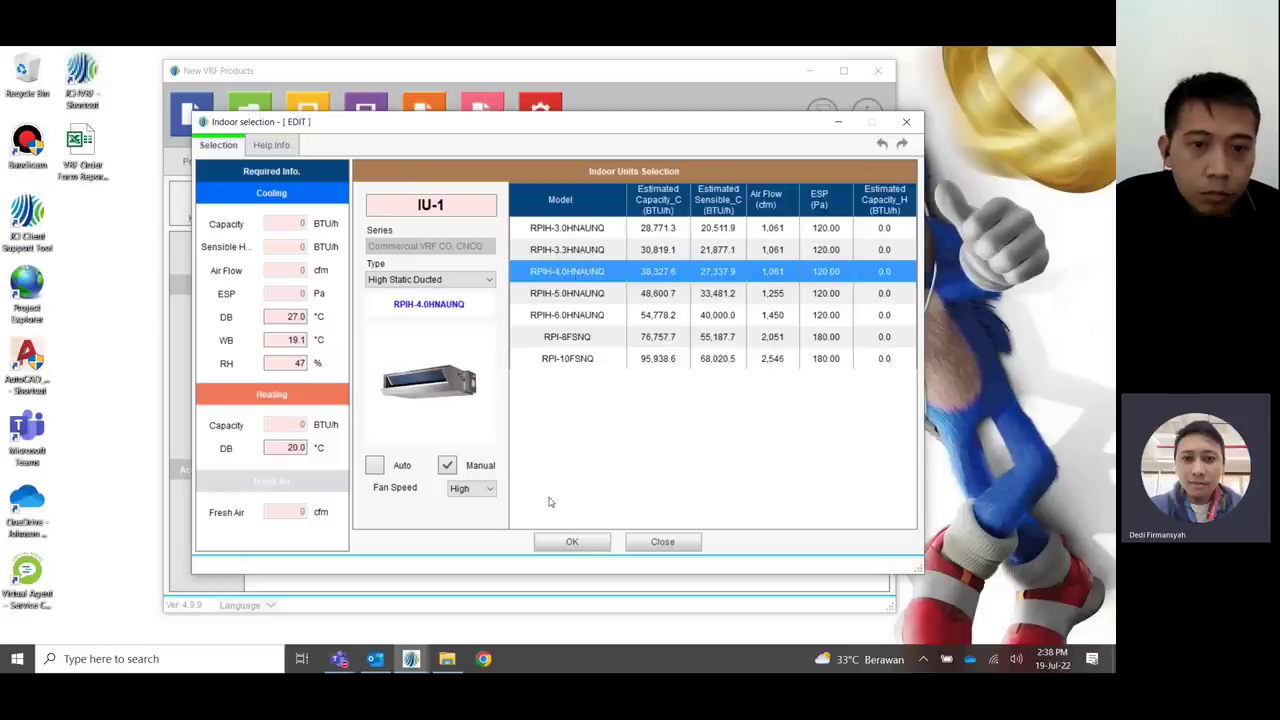
left_click(572, 541)
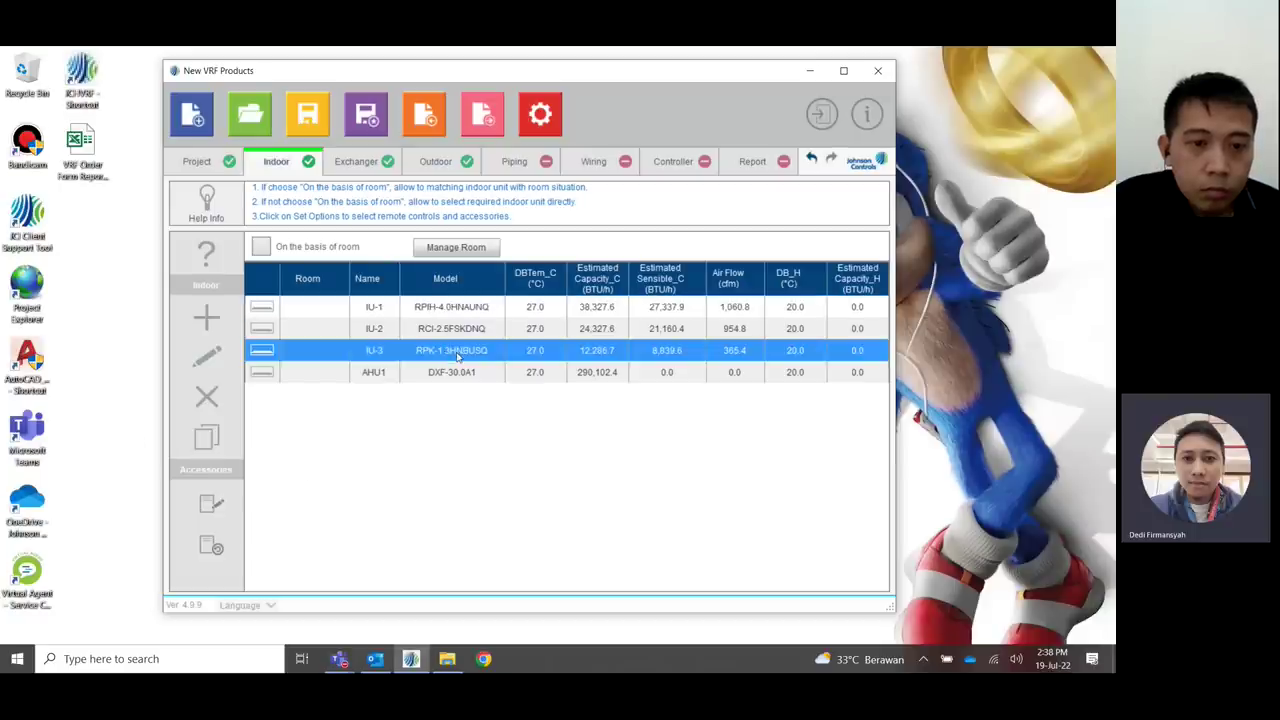
- Duplicate the IU-3 indoor unit in the list and confirm the copy
left_click(207, 441)
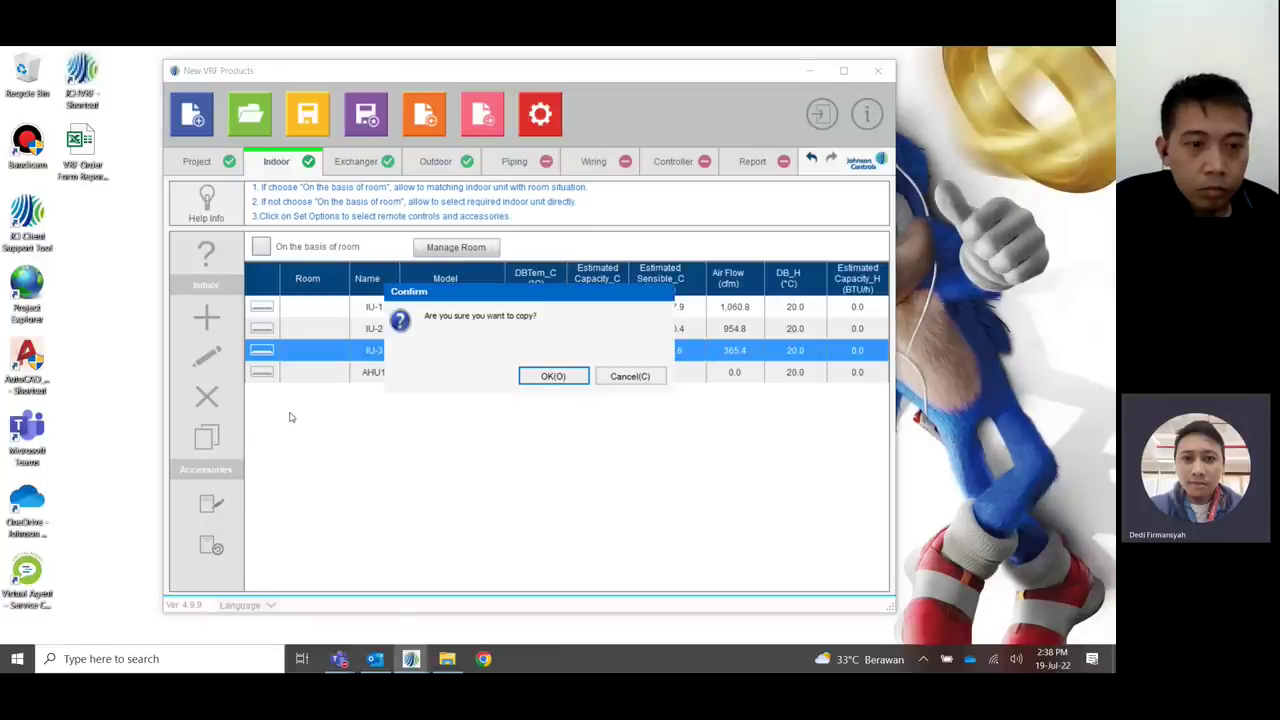
left_click(553, 377)
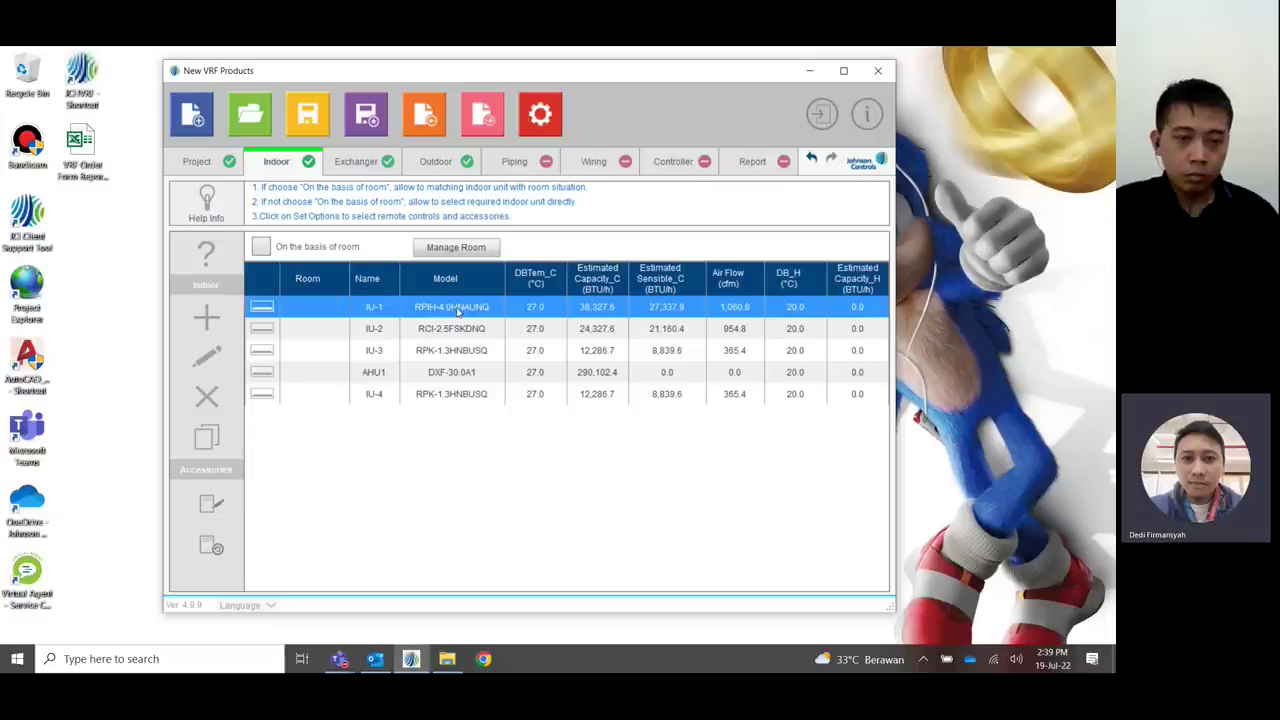
- Open the accessories for IU-1 and add the HCWA10NEGQ Remote Control Switch to the selected accessories
left_click(210, 505)
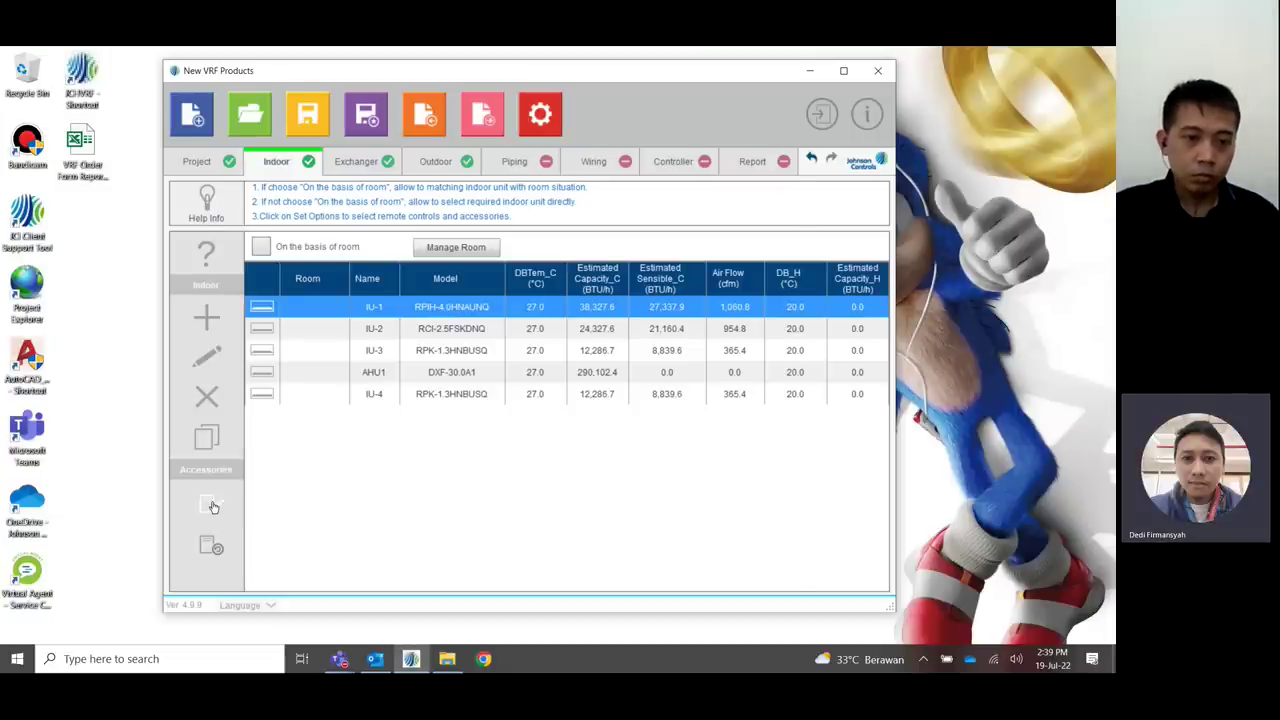
left_click_drag(560, 120, 559, 78)
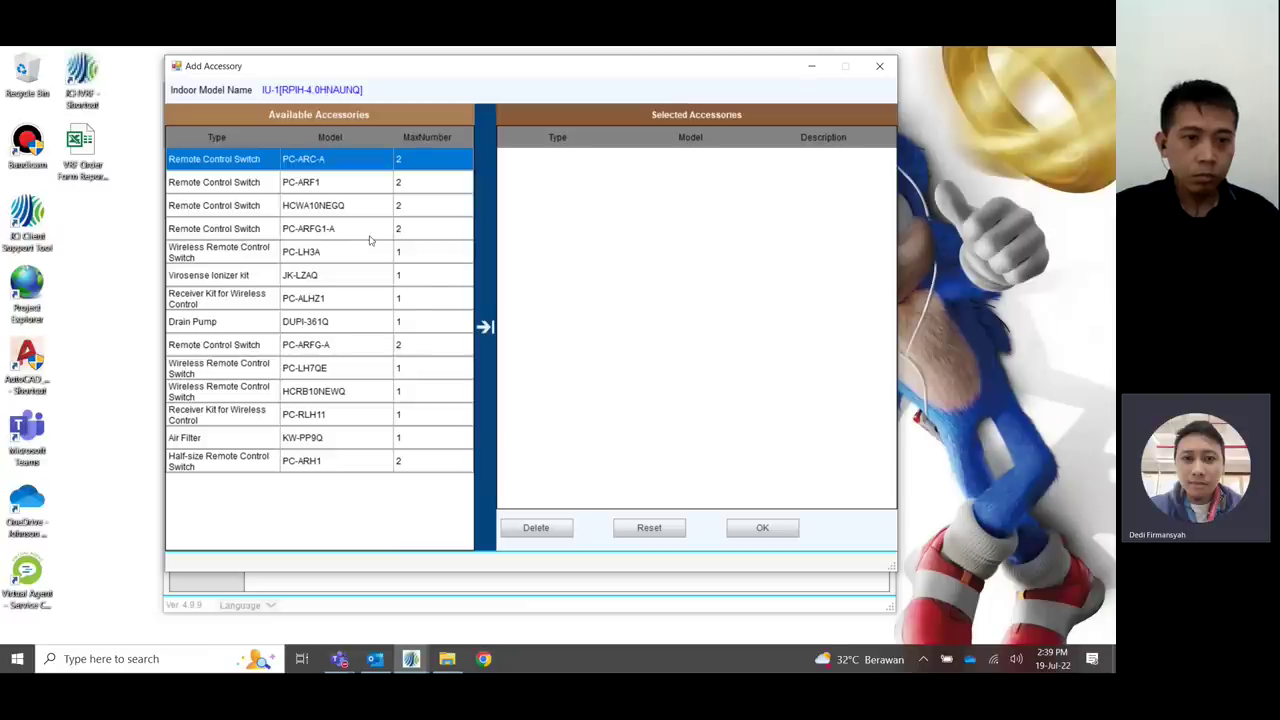
mouse_move(524, 66)
left_mouse_down()
mouse_move(550, 252)
mouse_move(556, 466)
mouse_move(530, 462)
mouse_move(523, 417)
mouse_move(517, 63)
mouse_move(519, 79)
left_mouse_up()
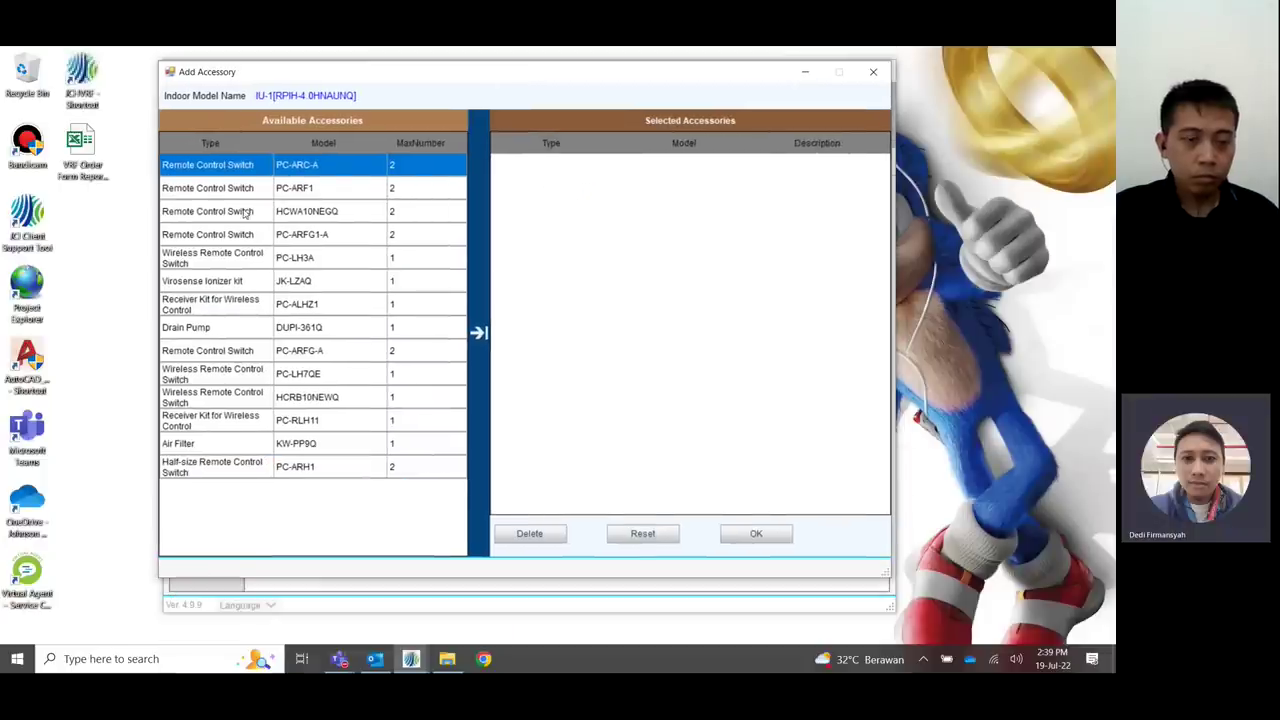
left_click(305, 212)
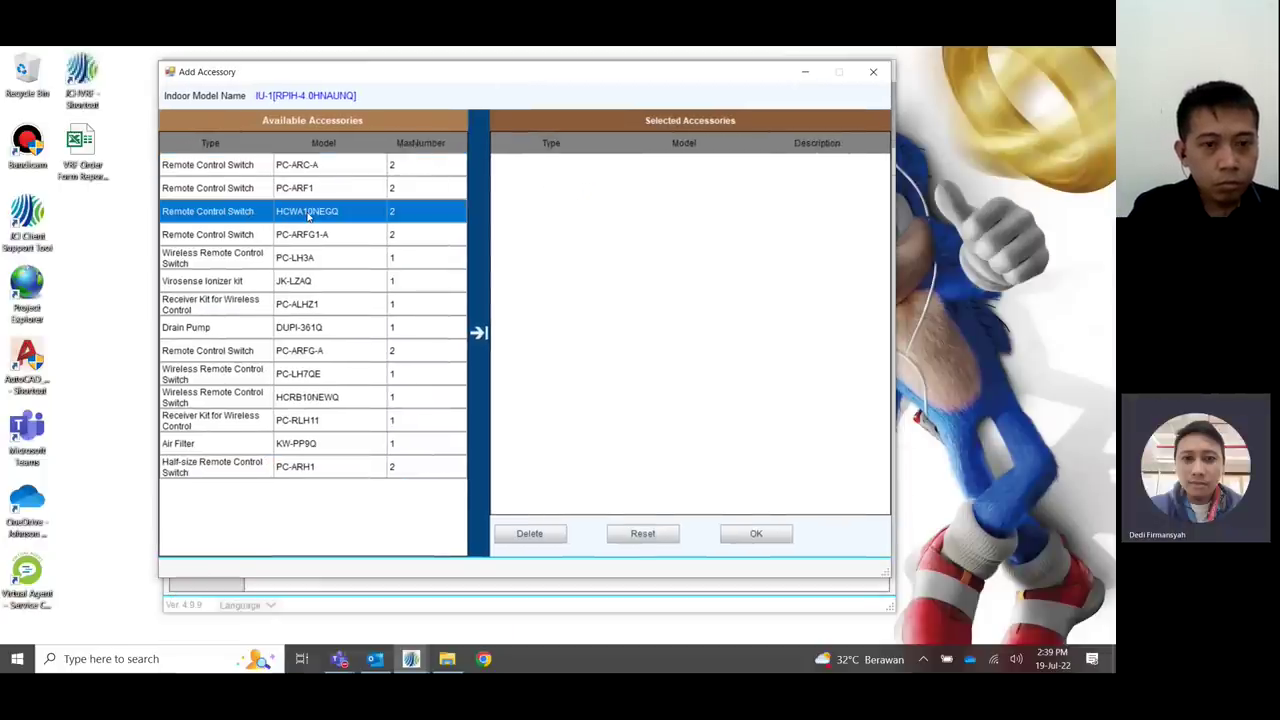
left_click(478, 332)
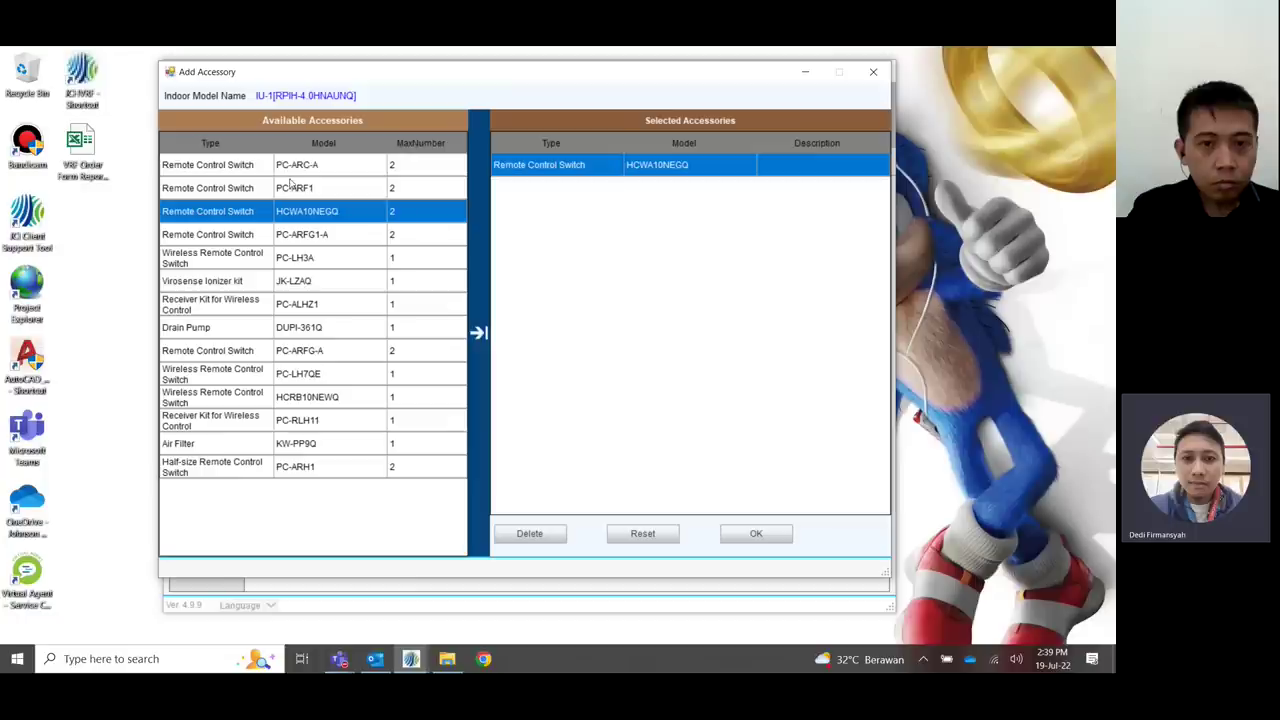
- Review the available Remote Control Switch models PC-ARC-A, PC-ARF1, HCWA10NEGQ and PC-ARFG1-A for IU-1 without adding another one
left_click(258, 236)
left_click(258, 189)
left_click(257, 212)
left_click(256, 168)
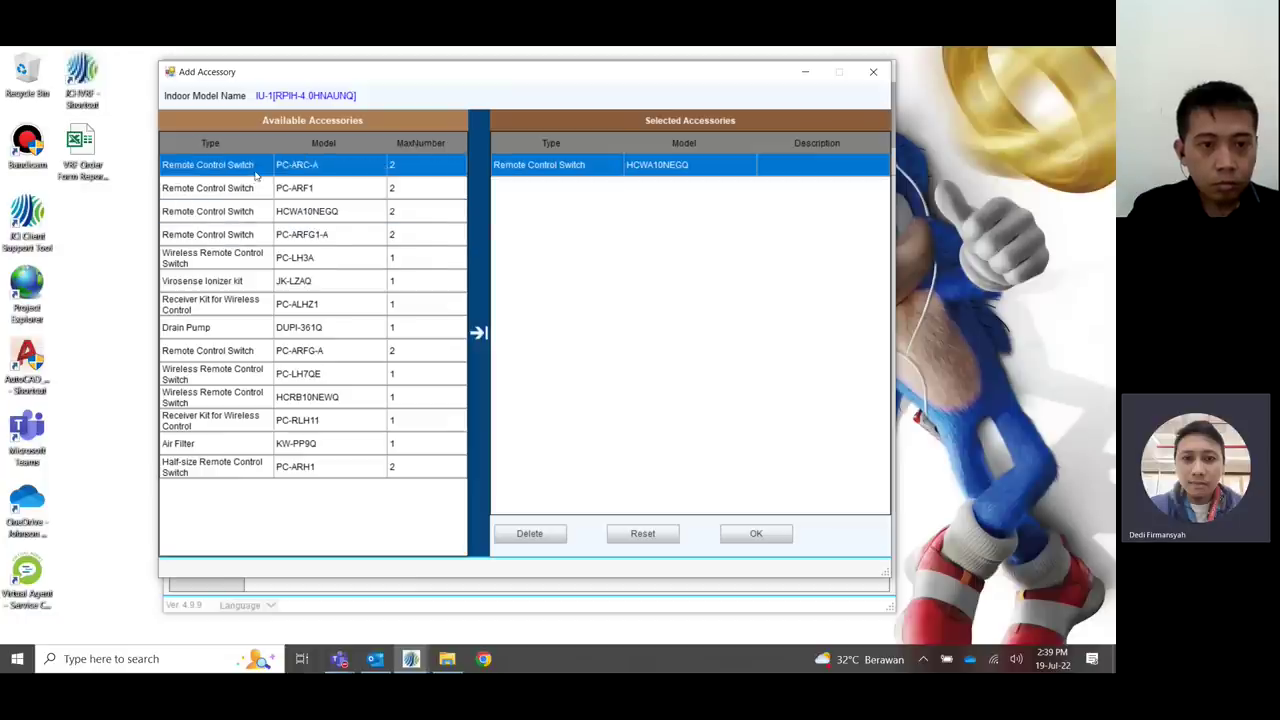
left_click(257, 190)
left_click(303, 214)
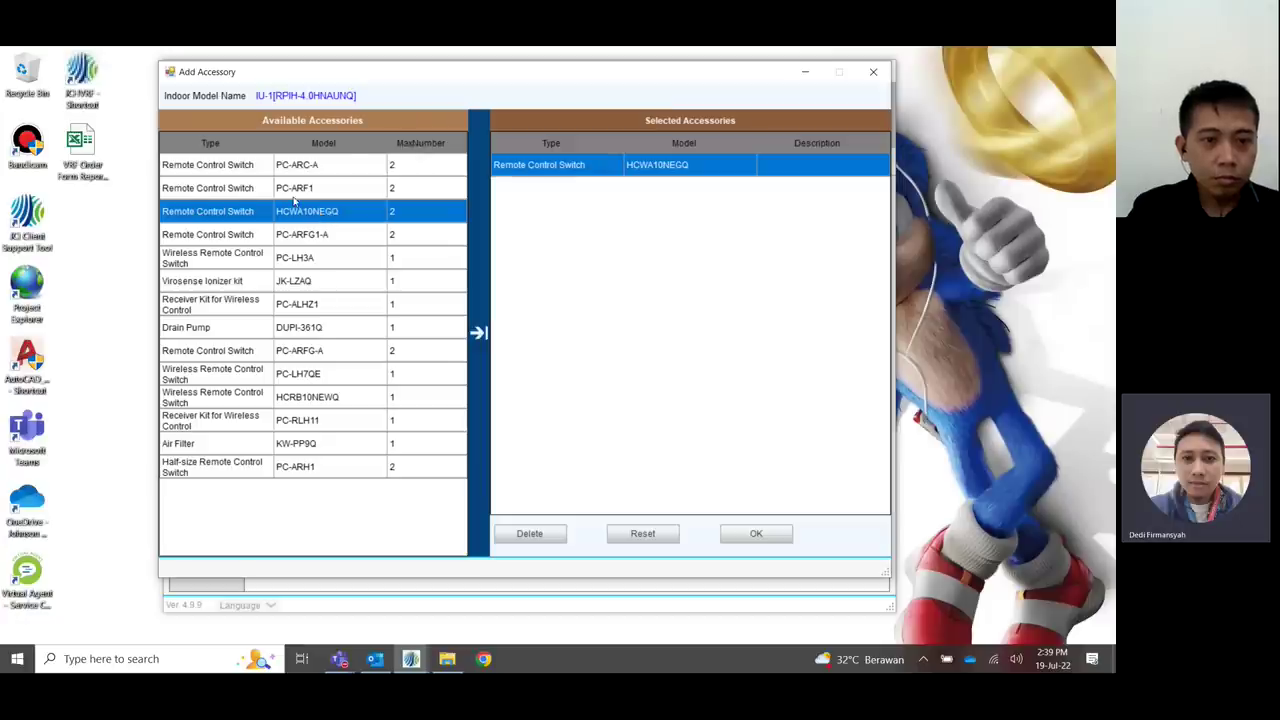
left_click(304, 193)
left_click(318, 236)
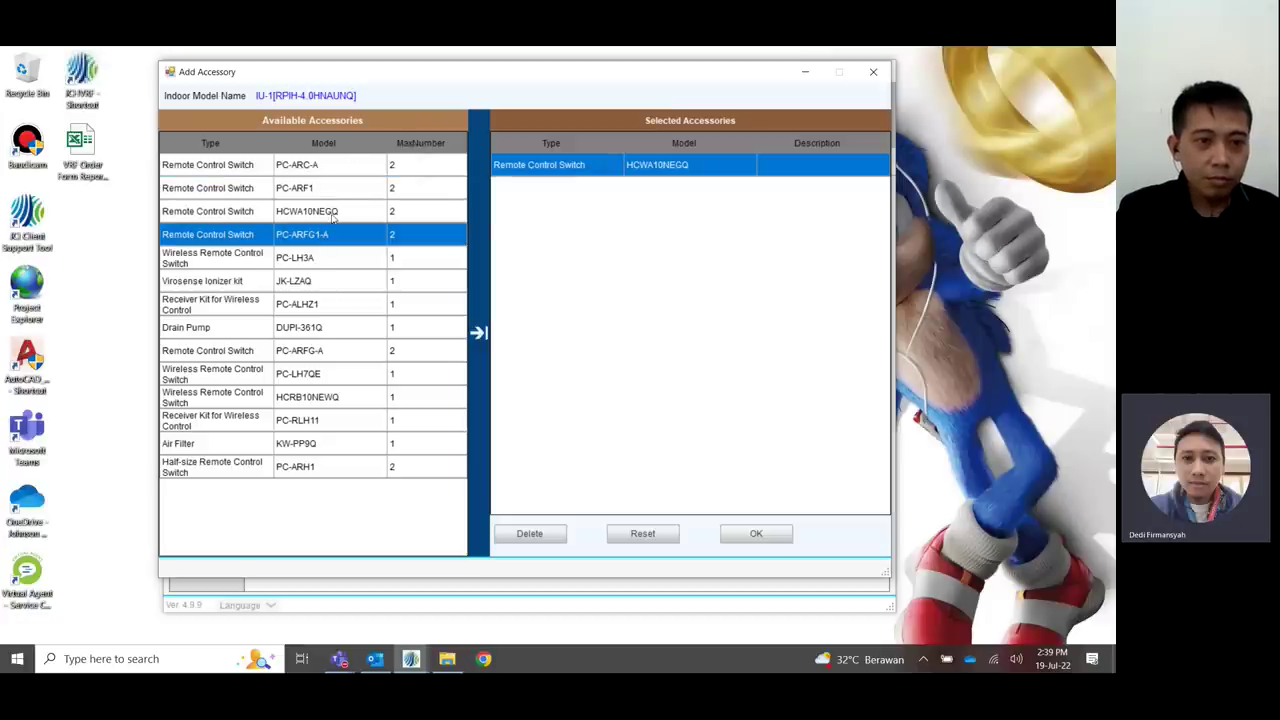
left_click(337, 210)
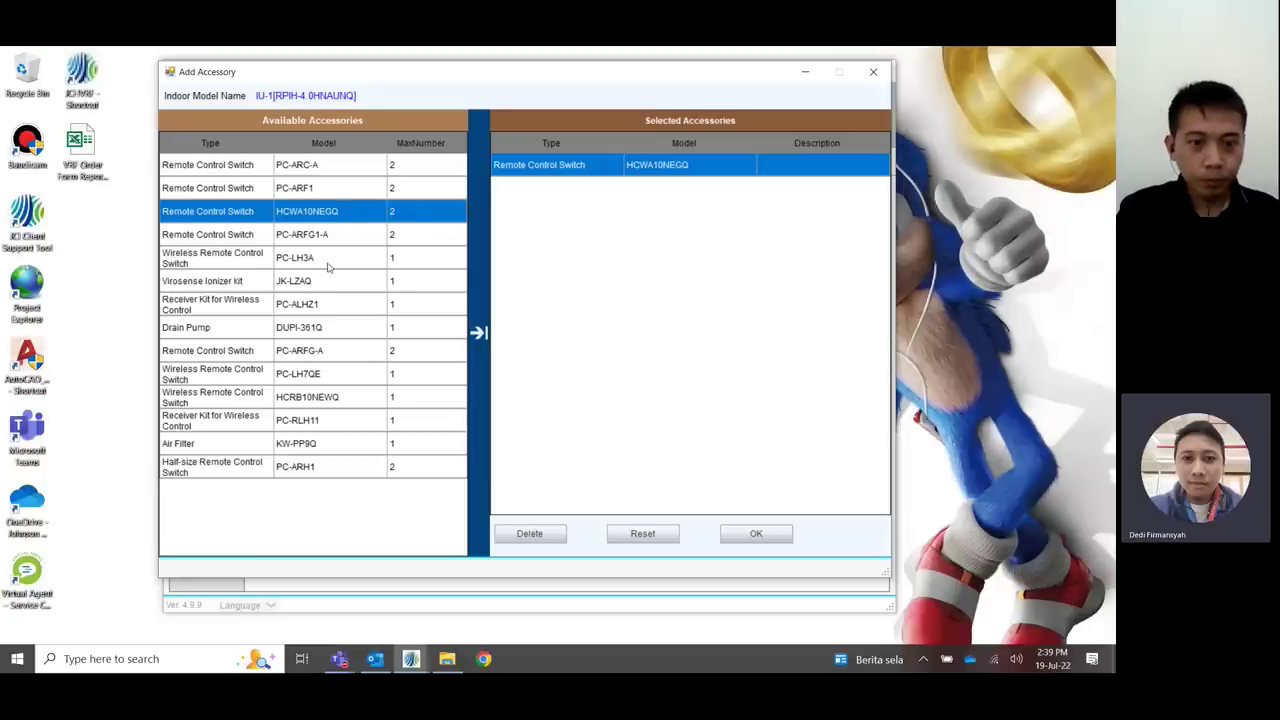
- Add the DUPI-361Q Drain Pump to IU-1's selected accessories
left_click(266, 328)
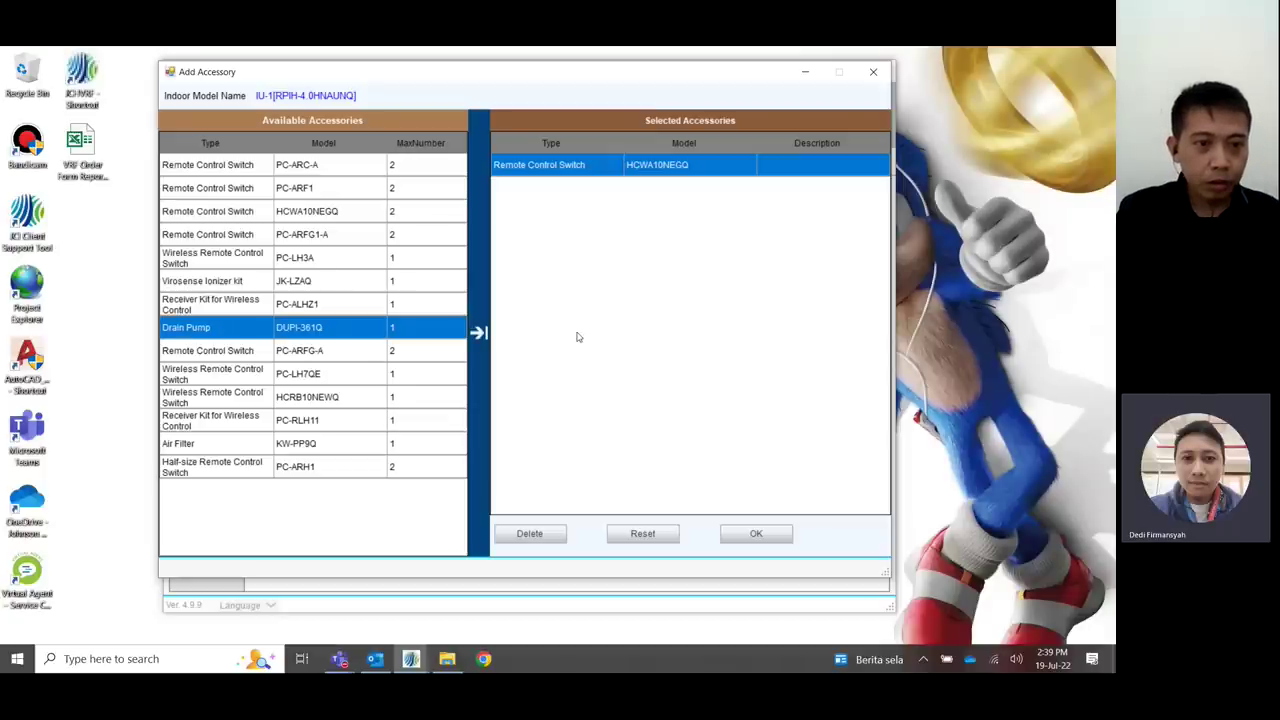
left_click(478, 333)
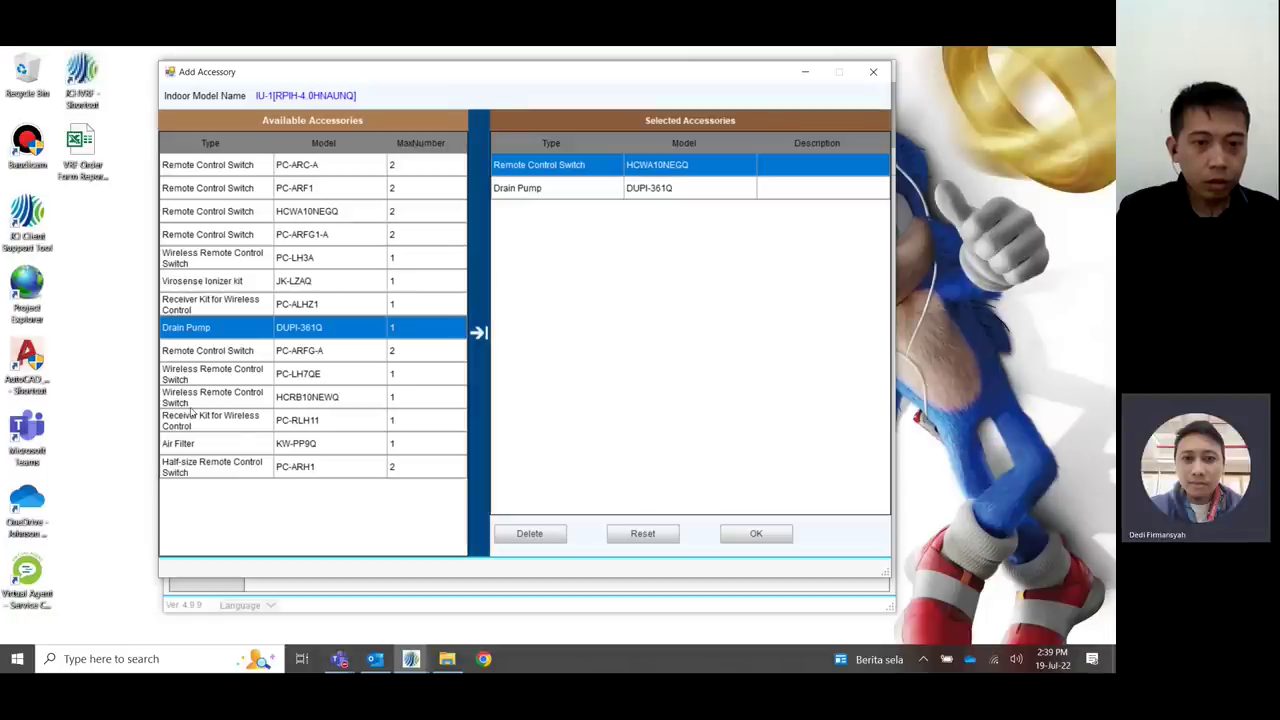
- Add the KW-PP9Q Air Filter to IU-1's selected accessories
left_click(305, 444)
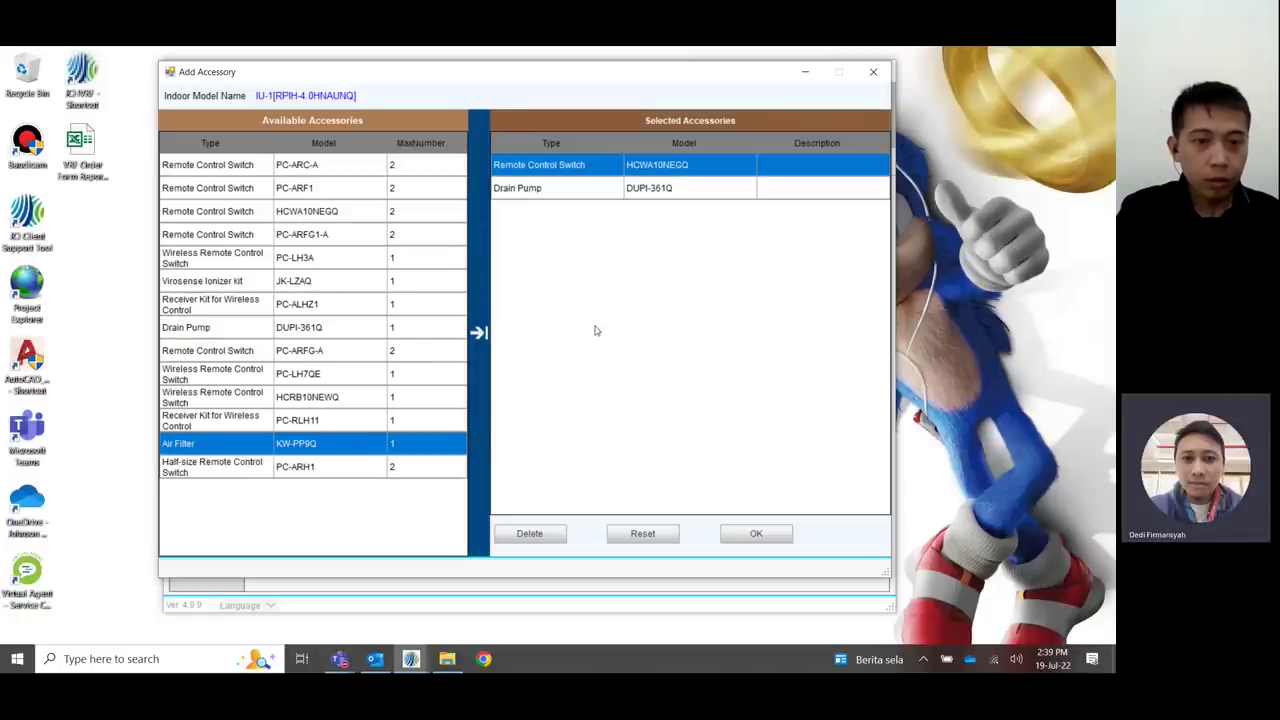
left_click(479, 335)
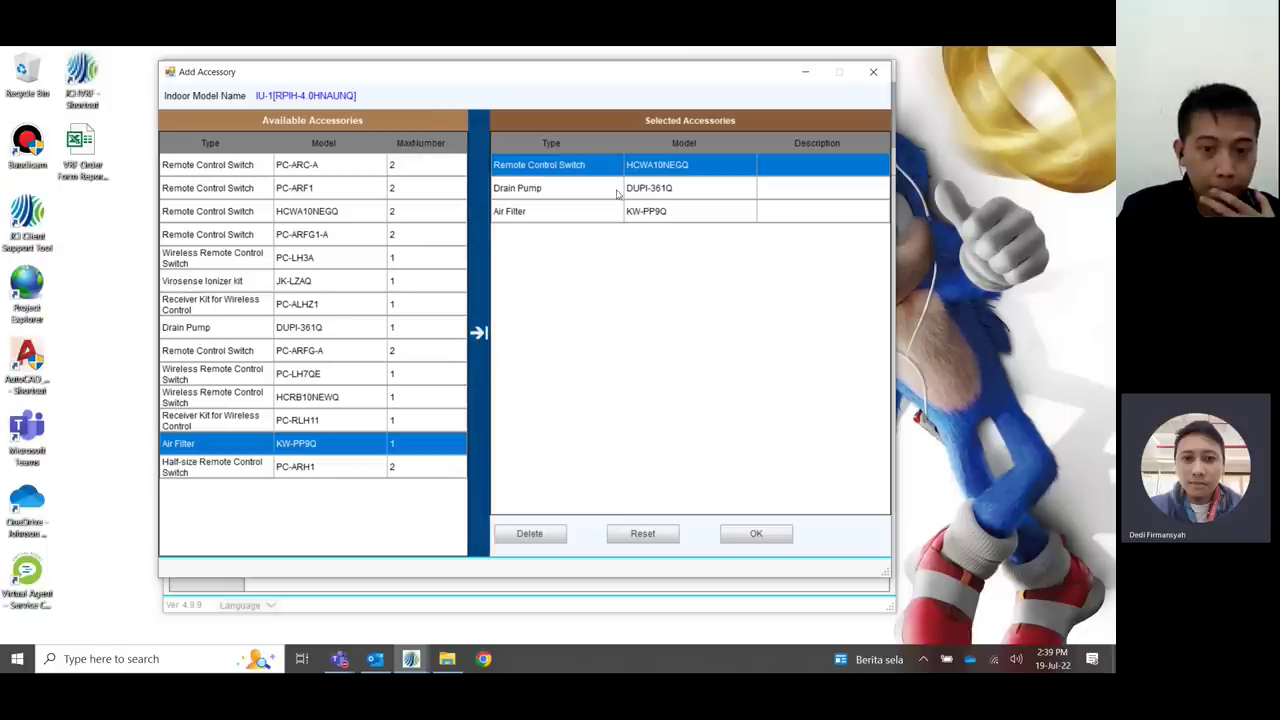
- Delete the KW-PP9Q Air Filter from IU-1's selected accessories and add it back
left_click(646, 211)
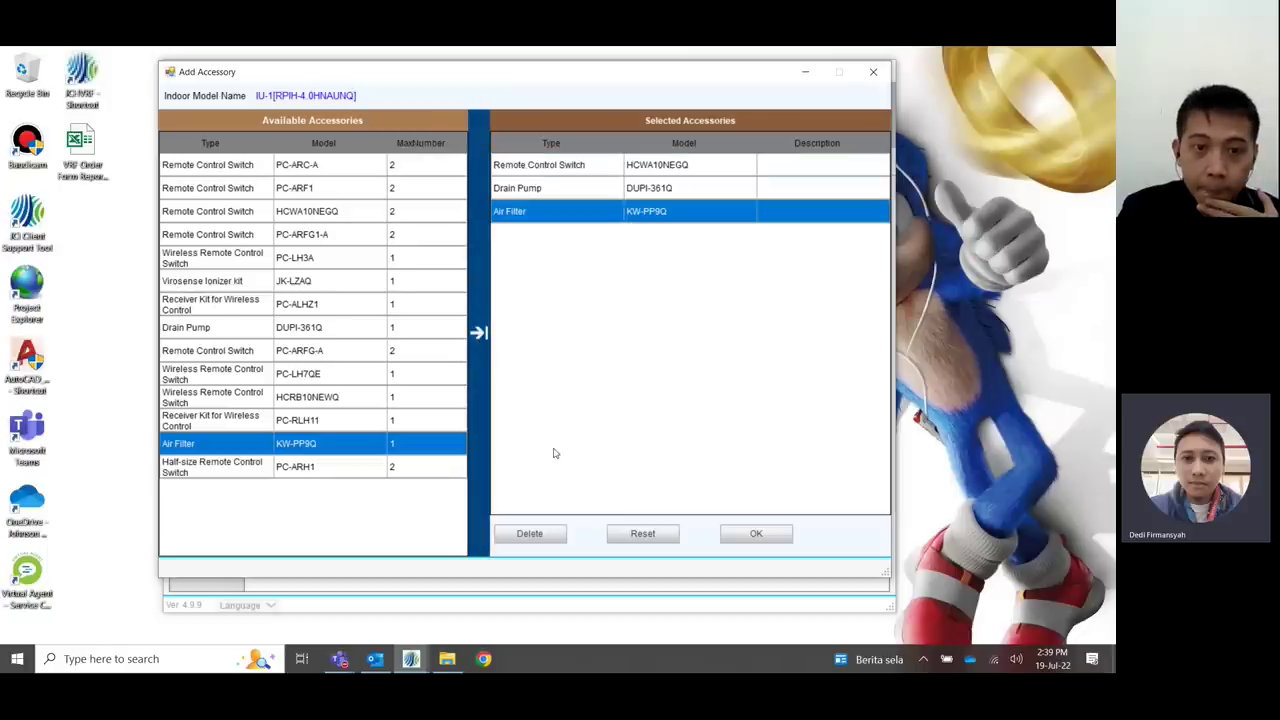
left_click(530, 533)
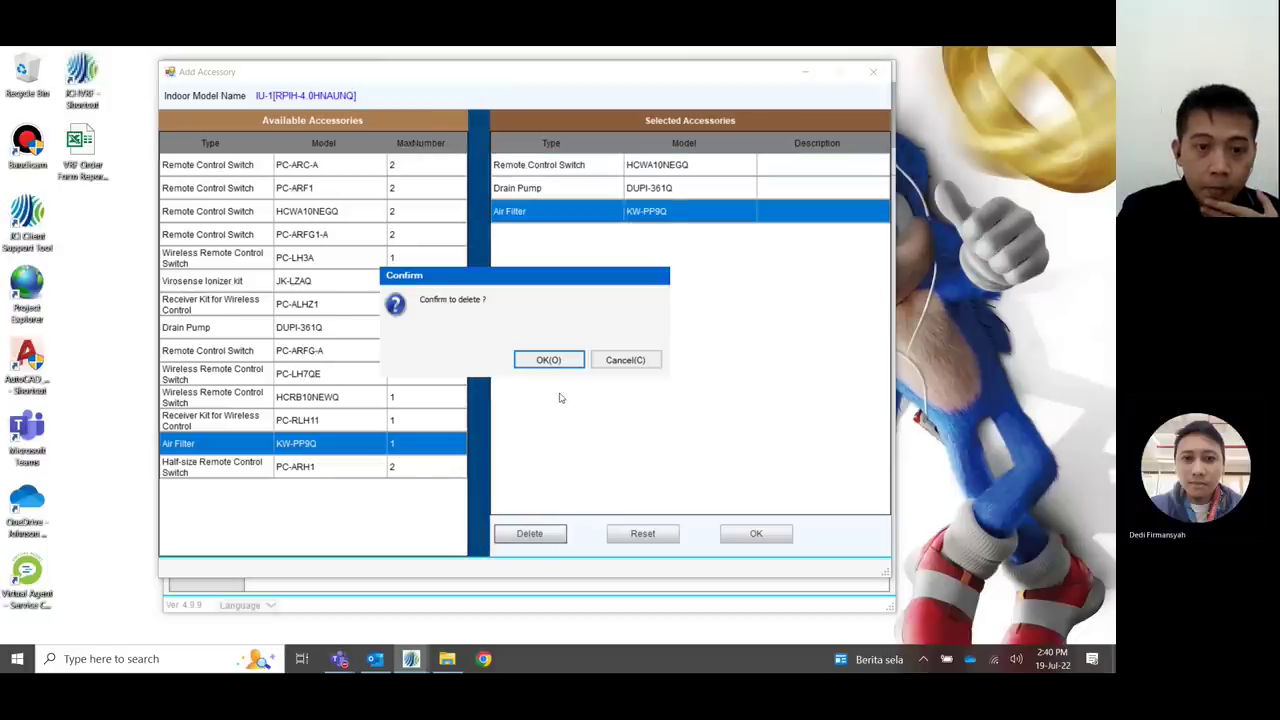
left_click(550, 362)
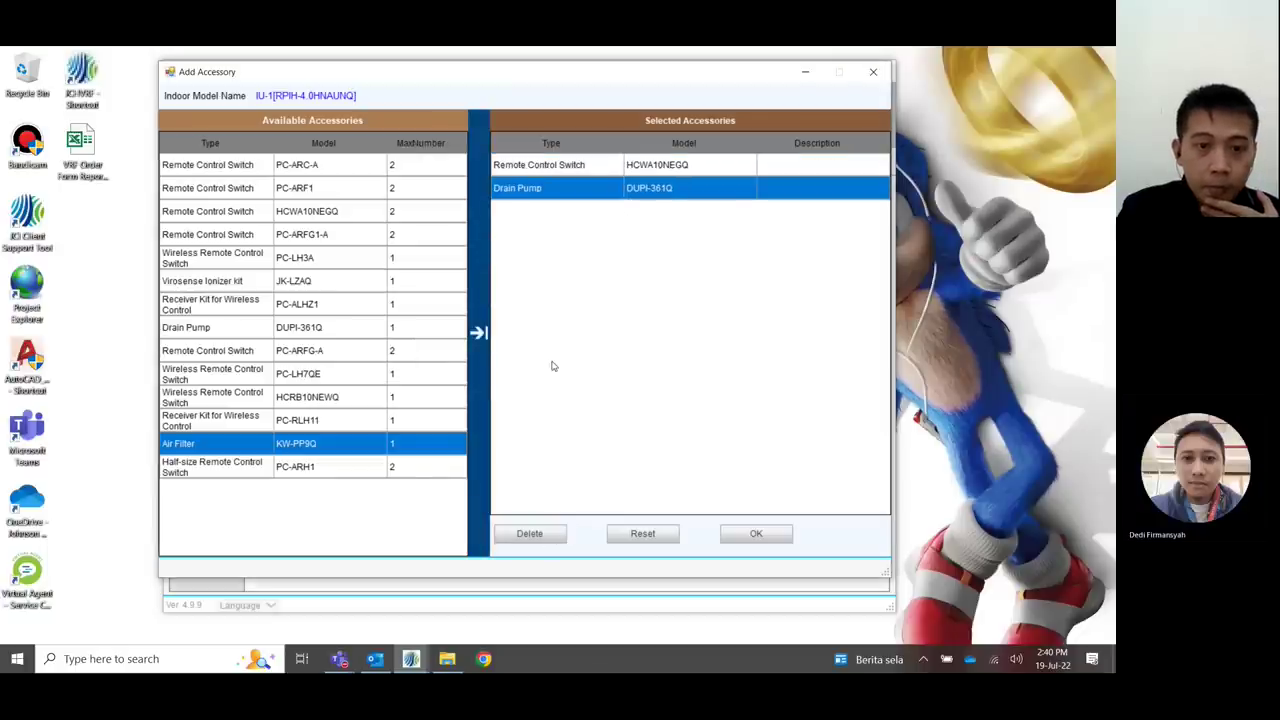
left_click(479, 333)
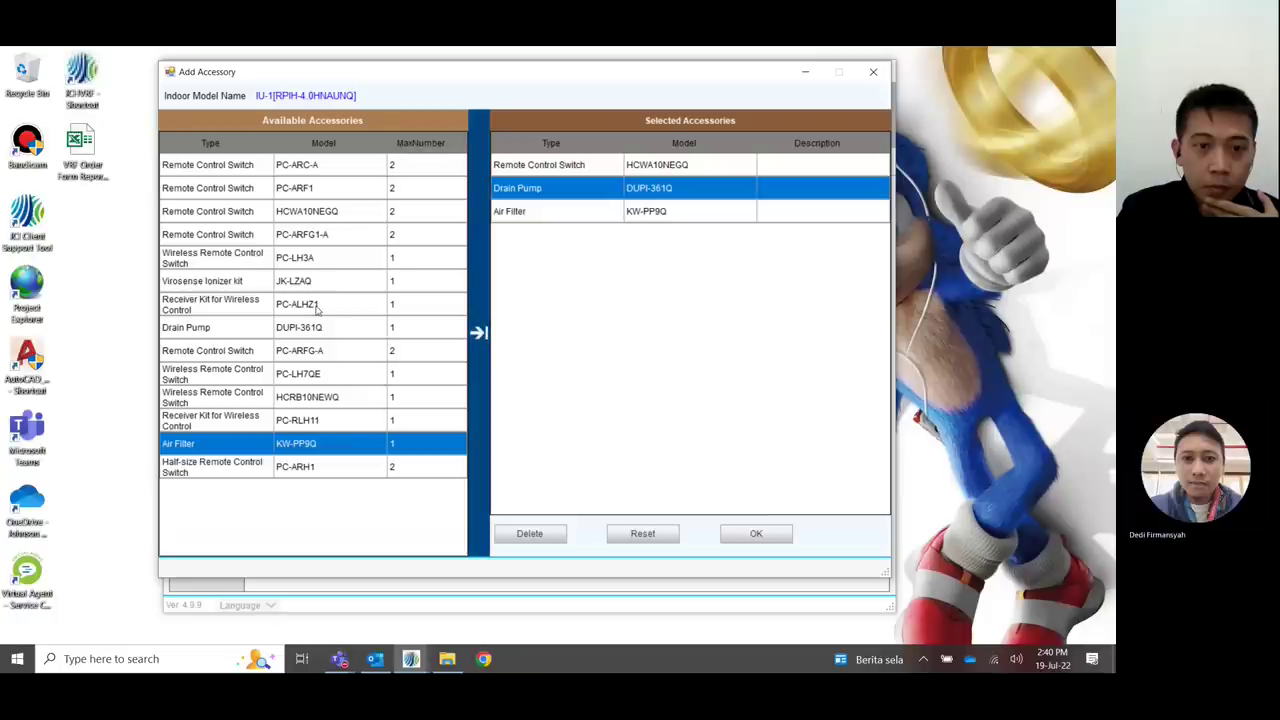
- Replace IU-1's HCWA10NEGQ Remote Control Switch with the PC-LH7QE Wireless Remote Control Switch and confirm the accessories
left_click(577, 167)
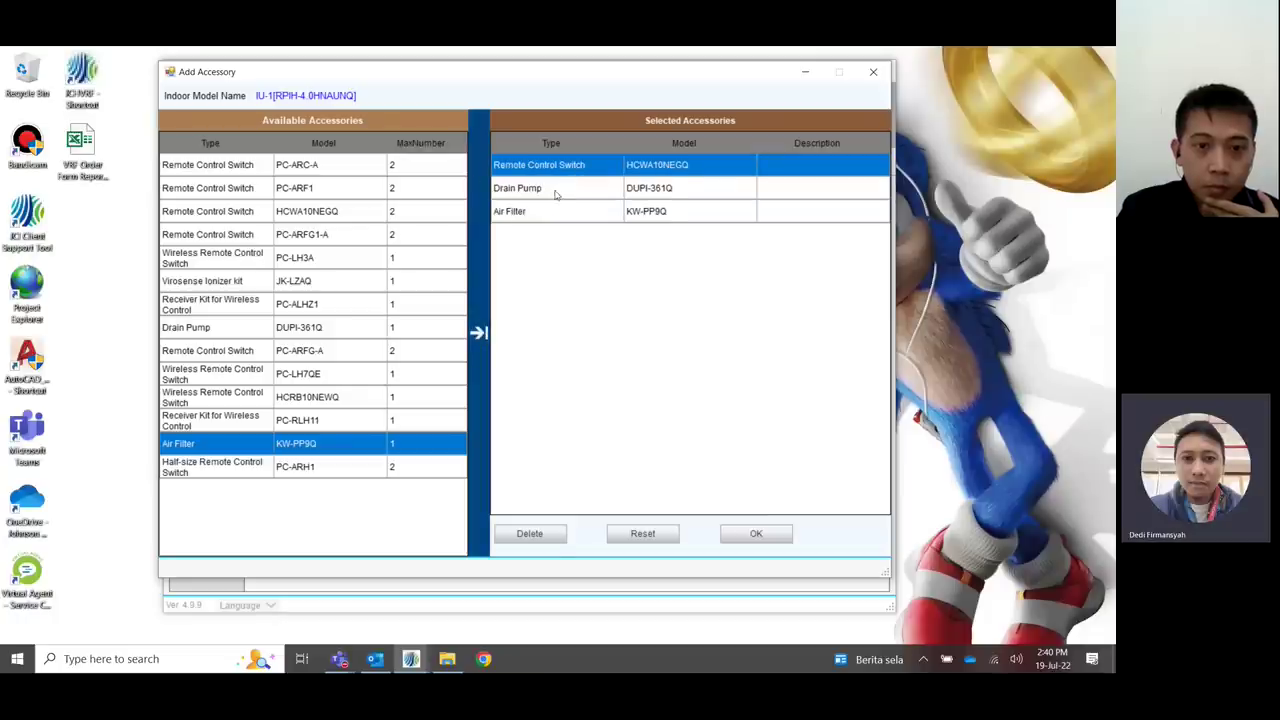
left_click(543, 534)
left_click(553, 362)
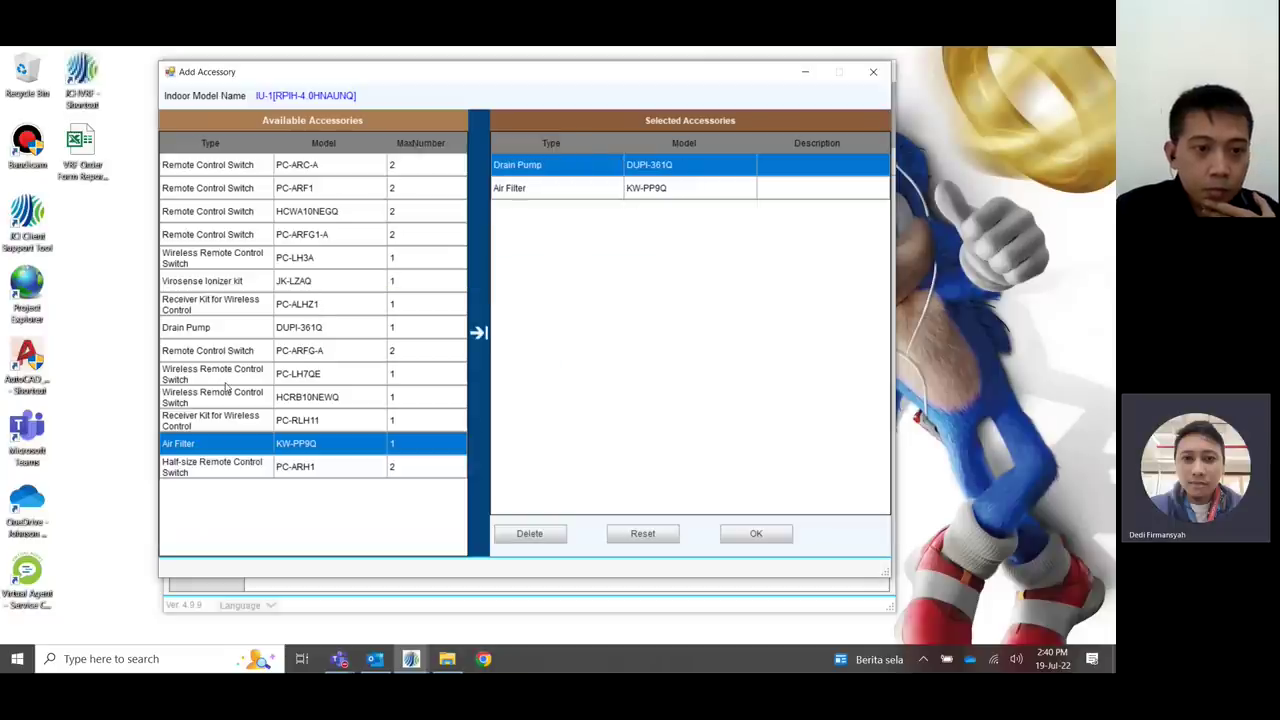
left_click(312, 376)
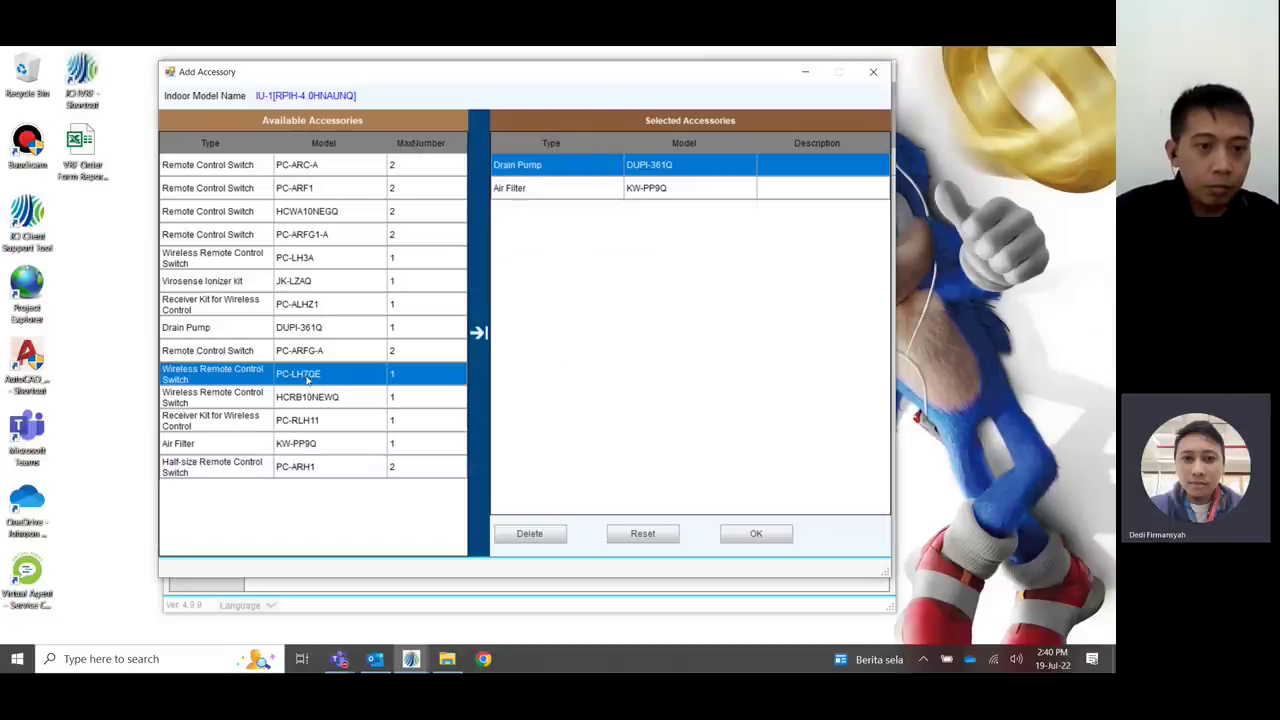
left_click(480, 334)
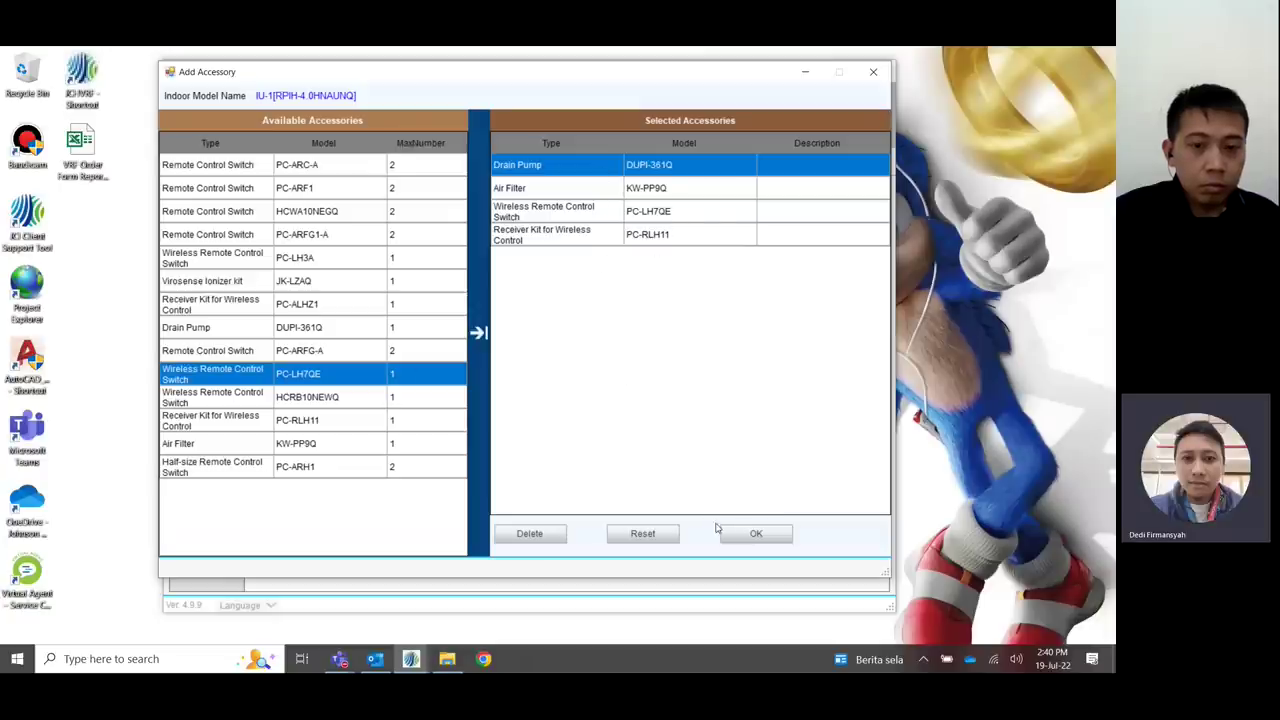
left_click(755, 536)
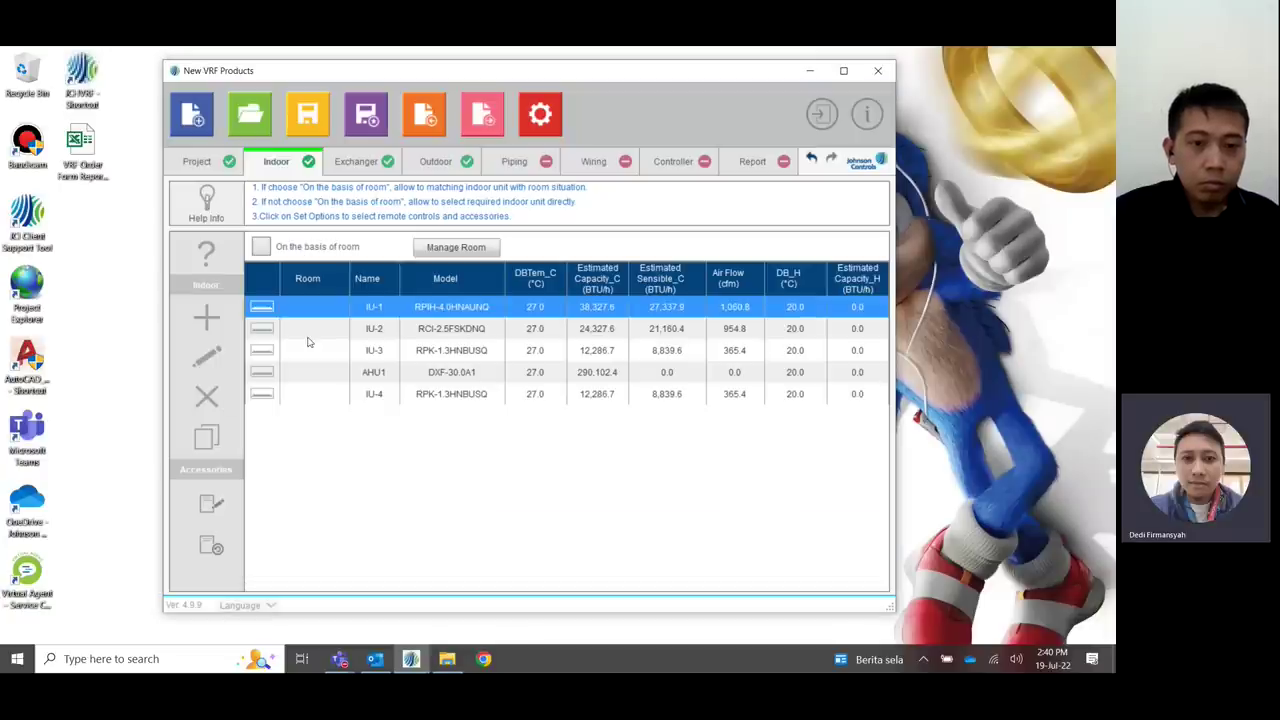
- Open the accessories for IU-2, add the PC-LH7QE Wireless Remote Control Switch and confirm the selection
left_click(452, 330)
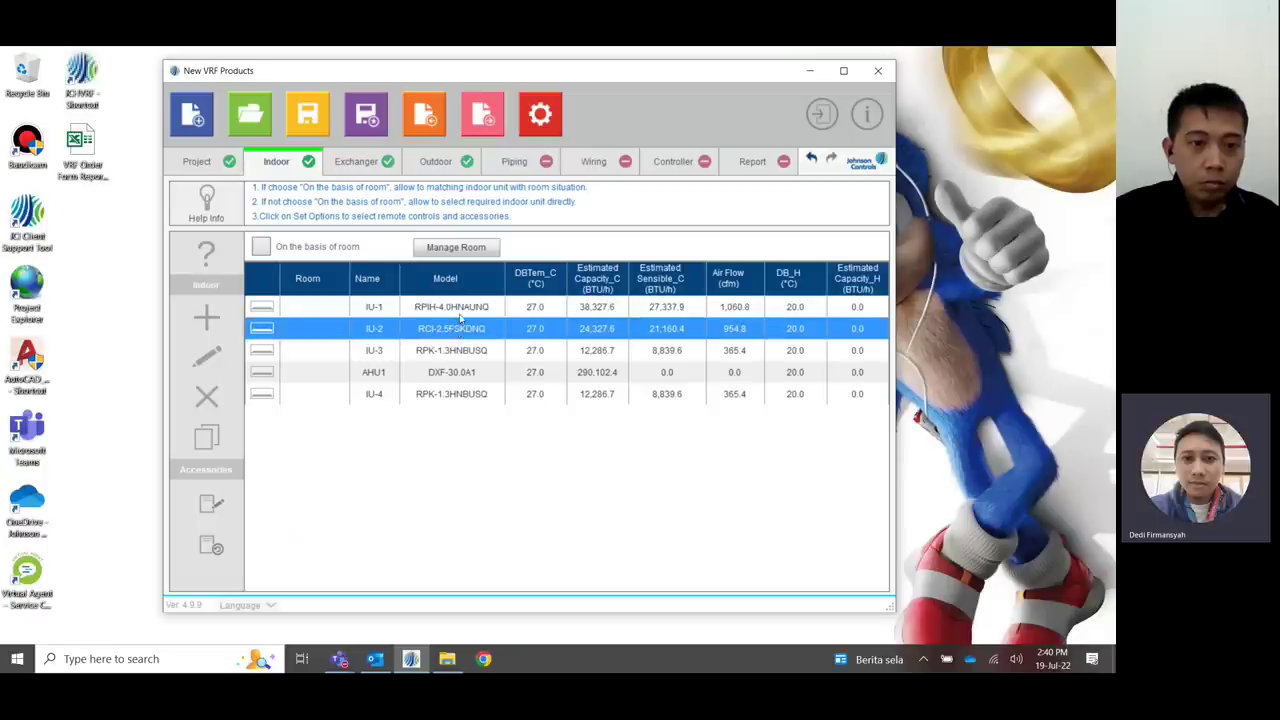
left_click(211, 545)
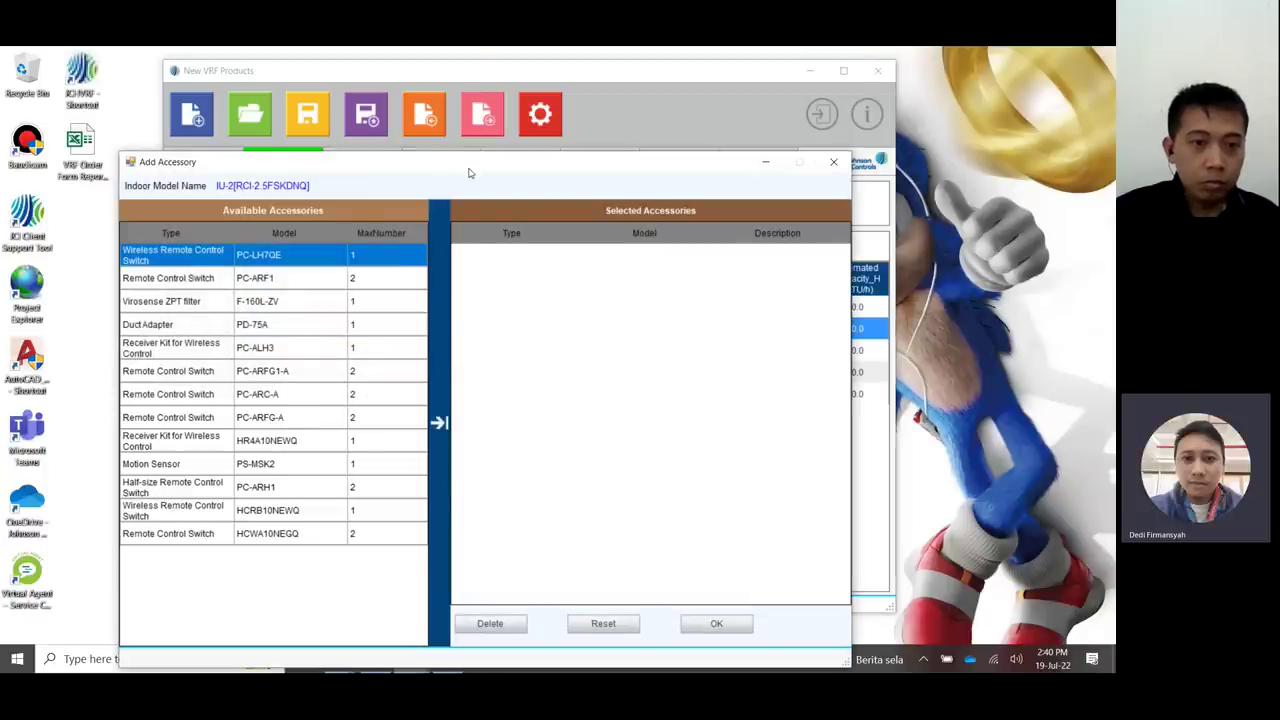
left_click_drag(462, 163, 473, 59)
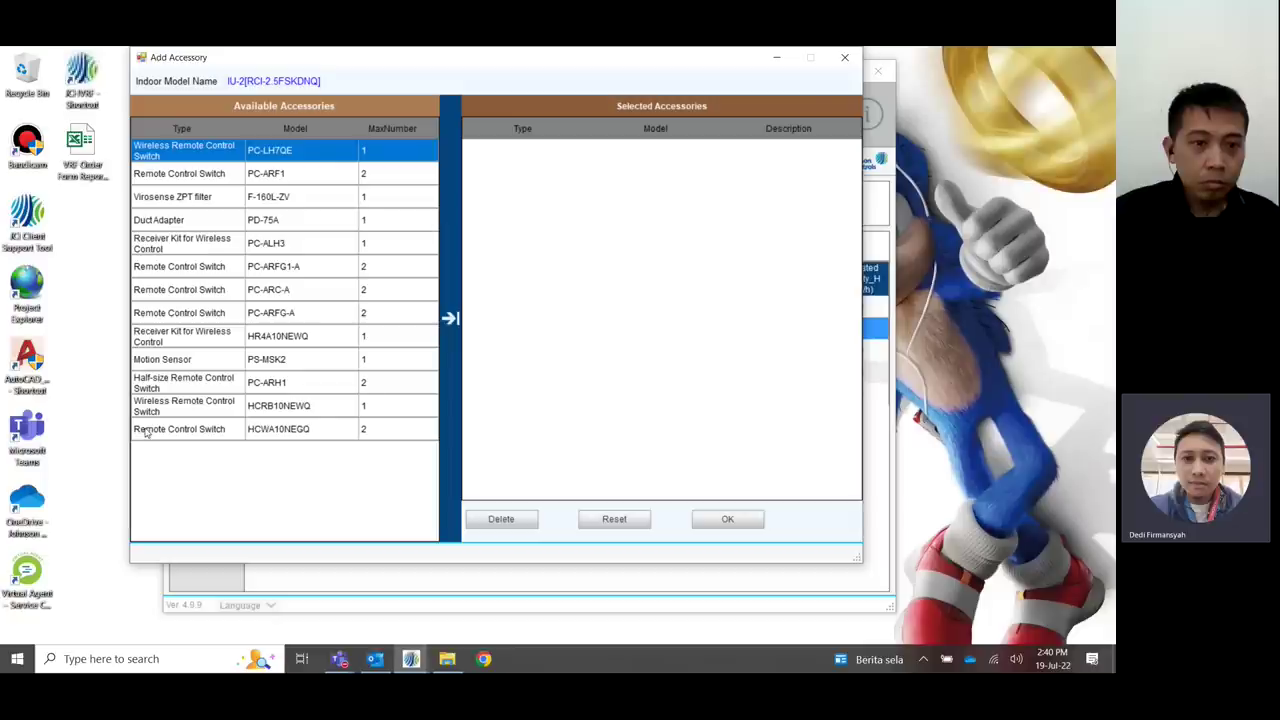
left_click(300, 432)
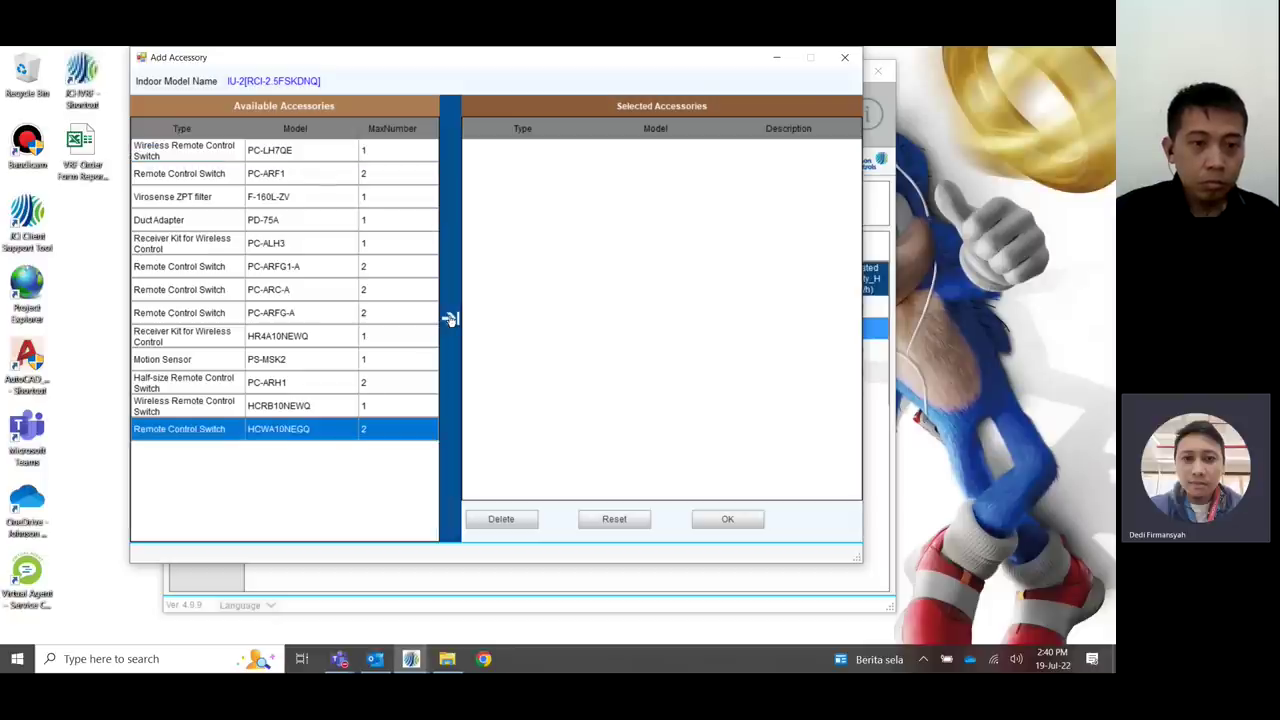
left_click(290, 150)
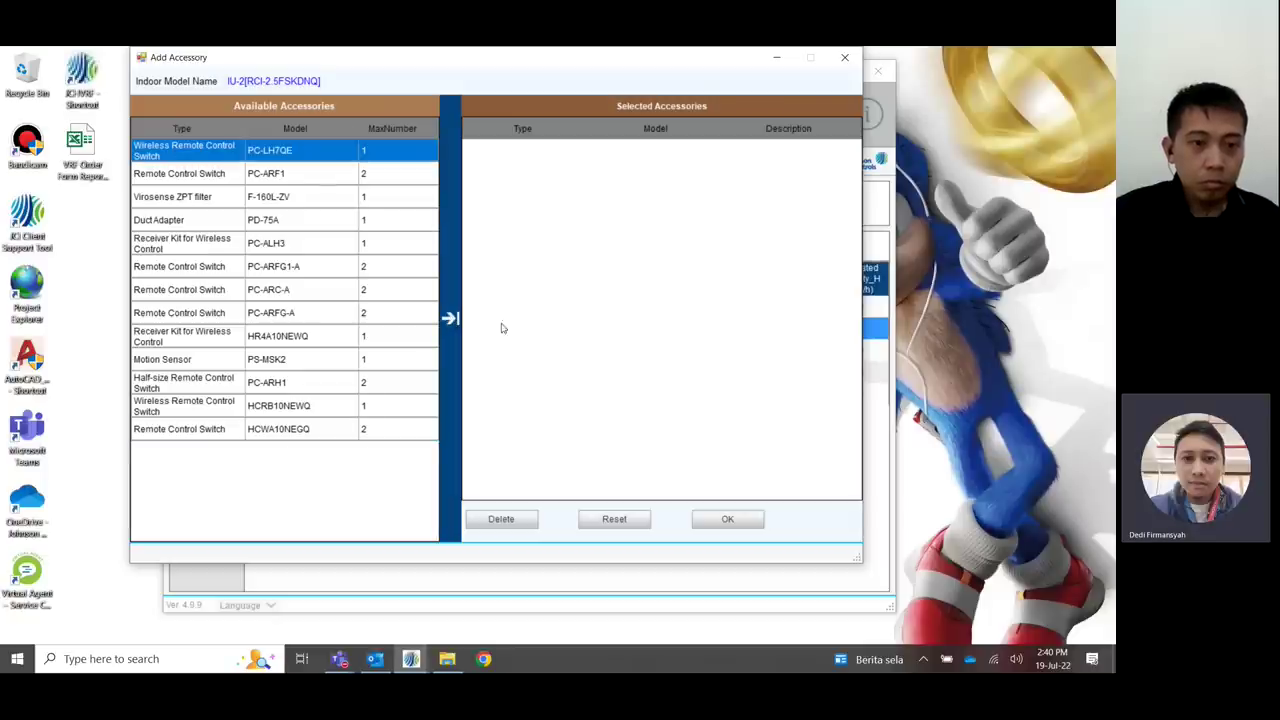
left_click(451, 318)
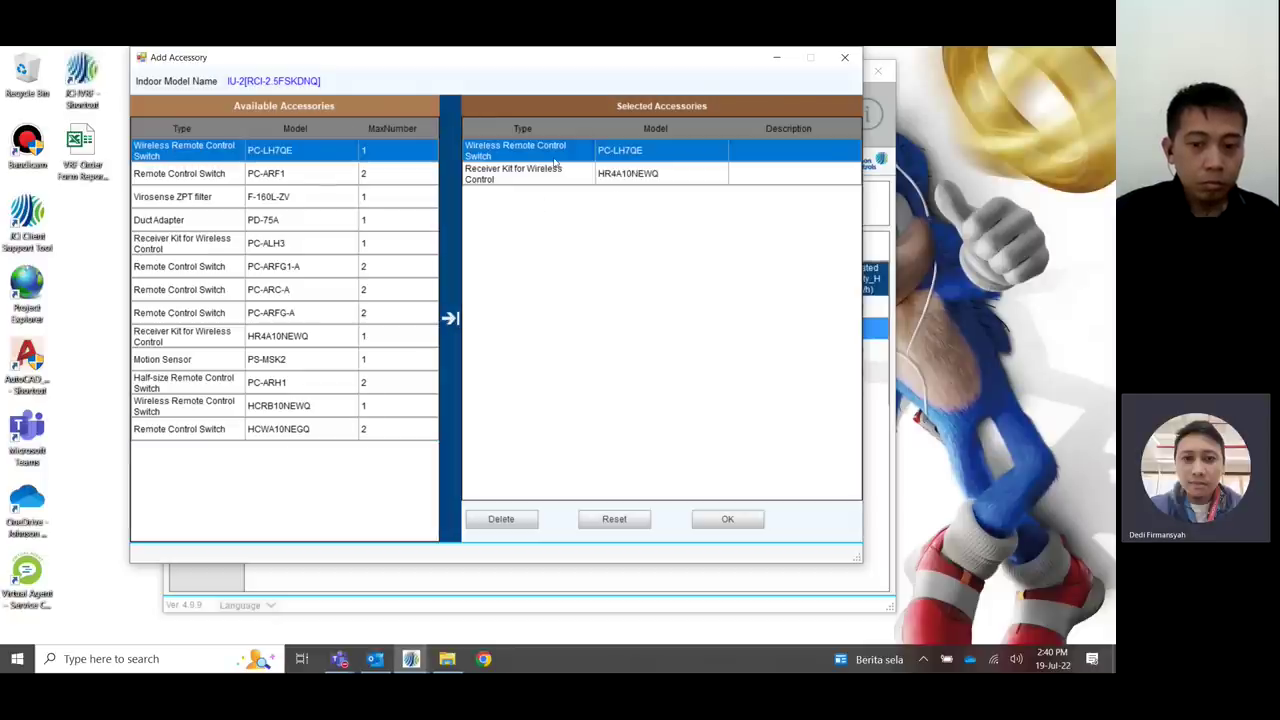
left_click(712, 520)
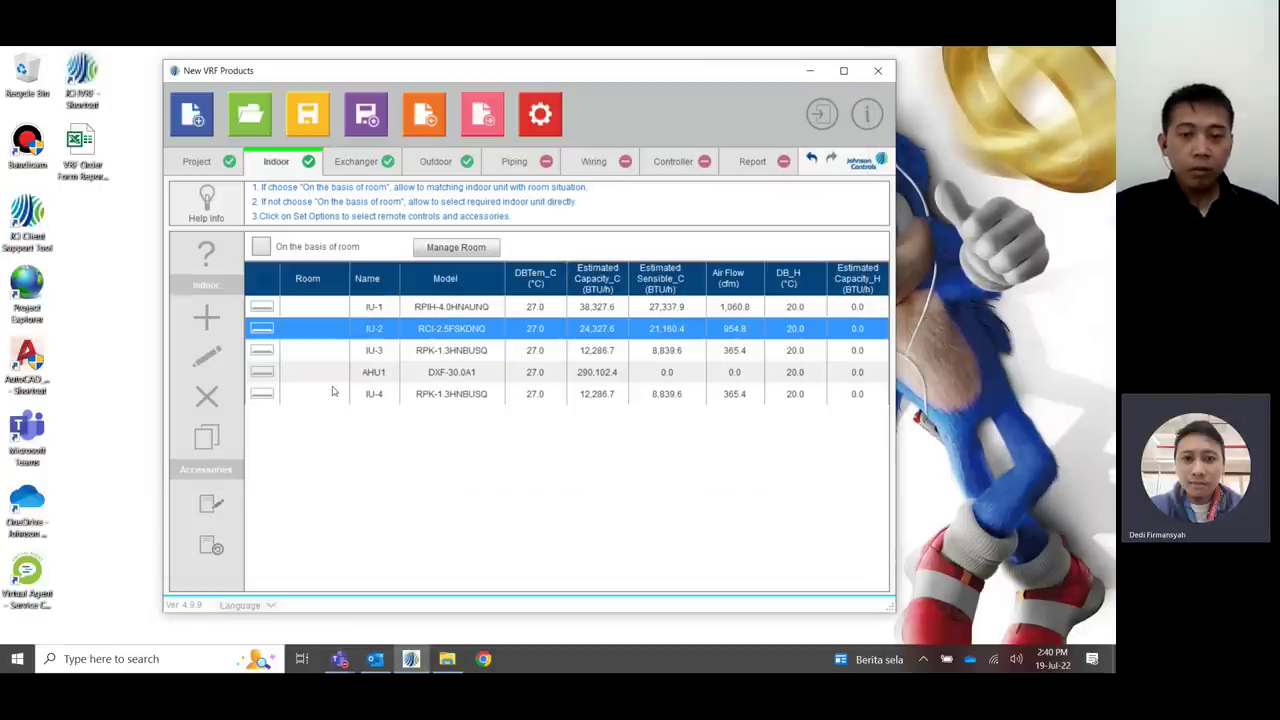
- Examine the wired and wireless remote control switches available for IU-3, closing its accessories without adding any
left_click(480, 350)
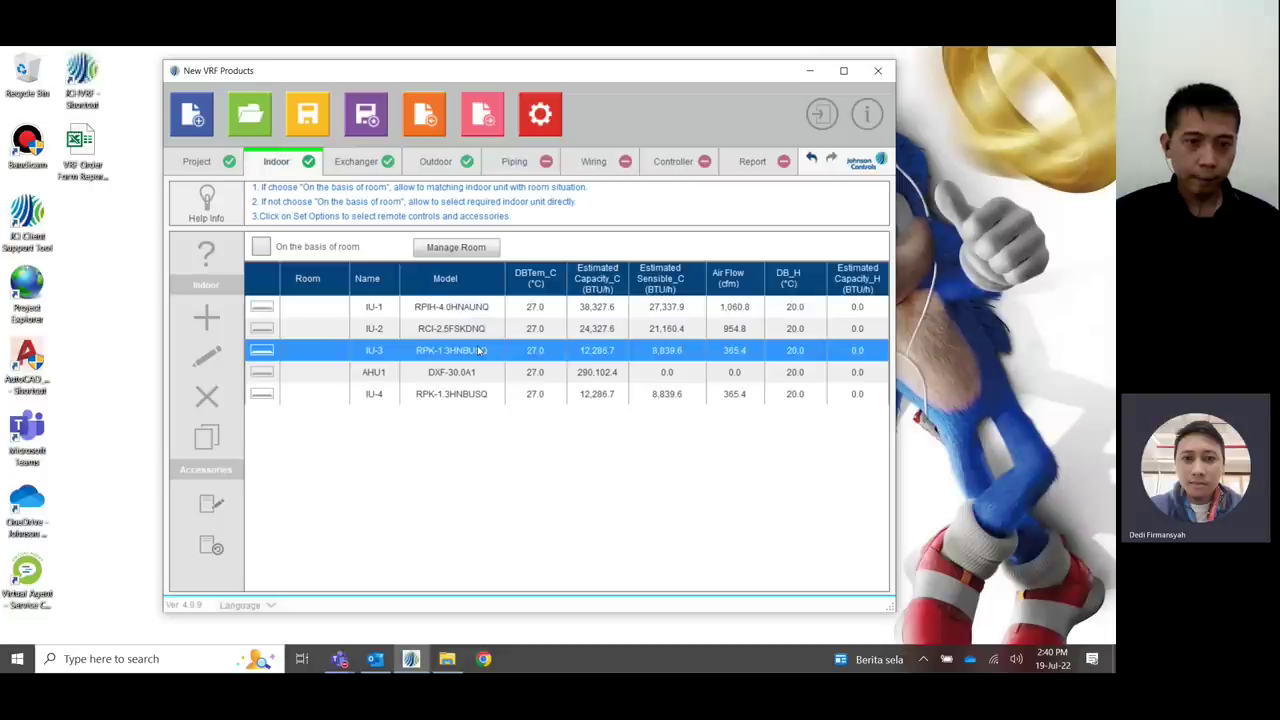
left_click(224, 495)
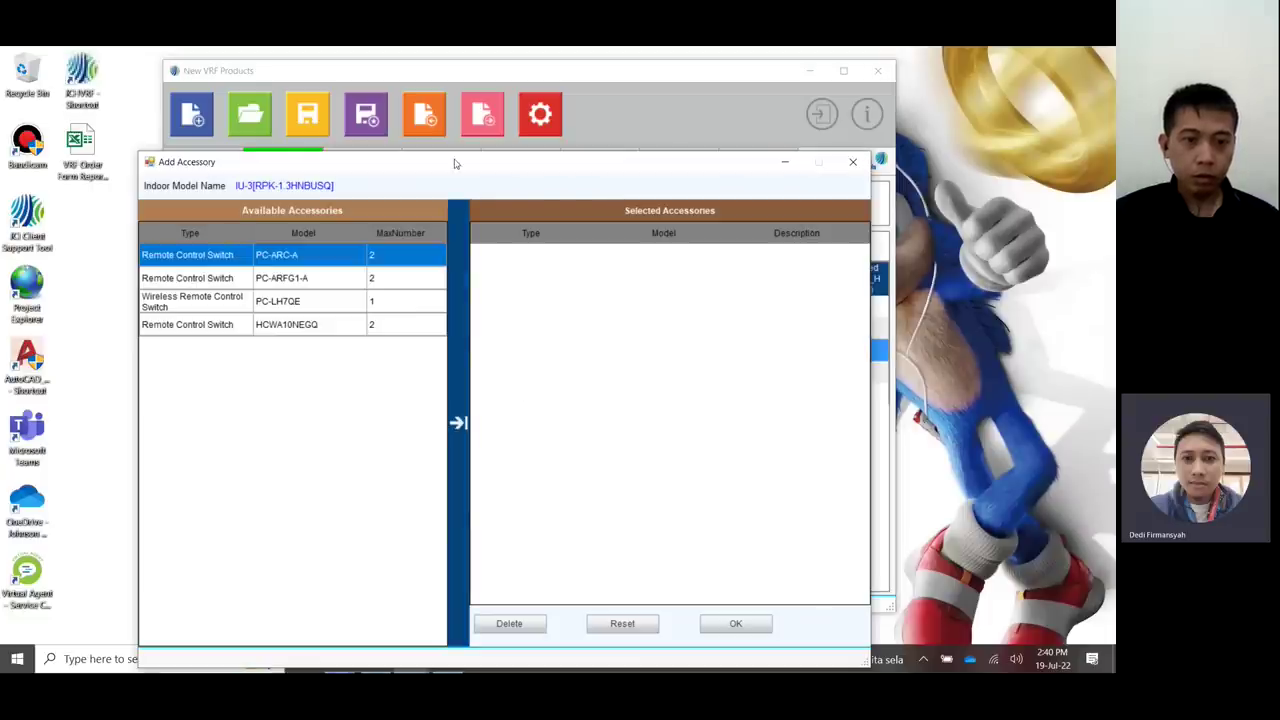
left_click_drag(451, 163, 448, 66)
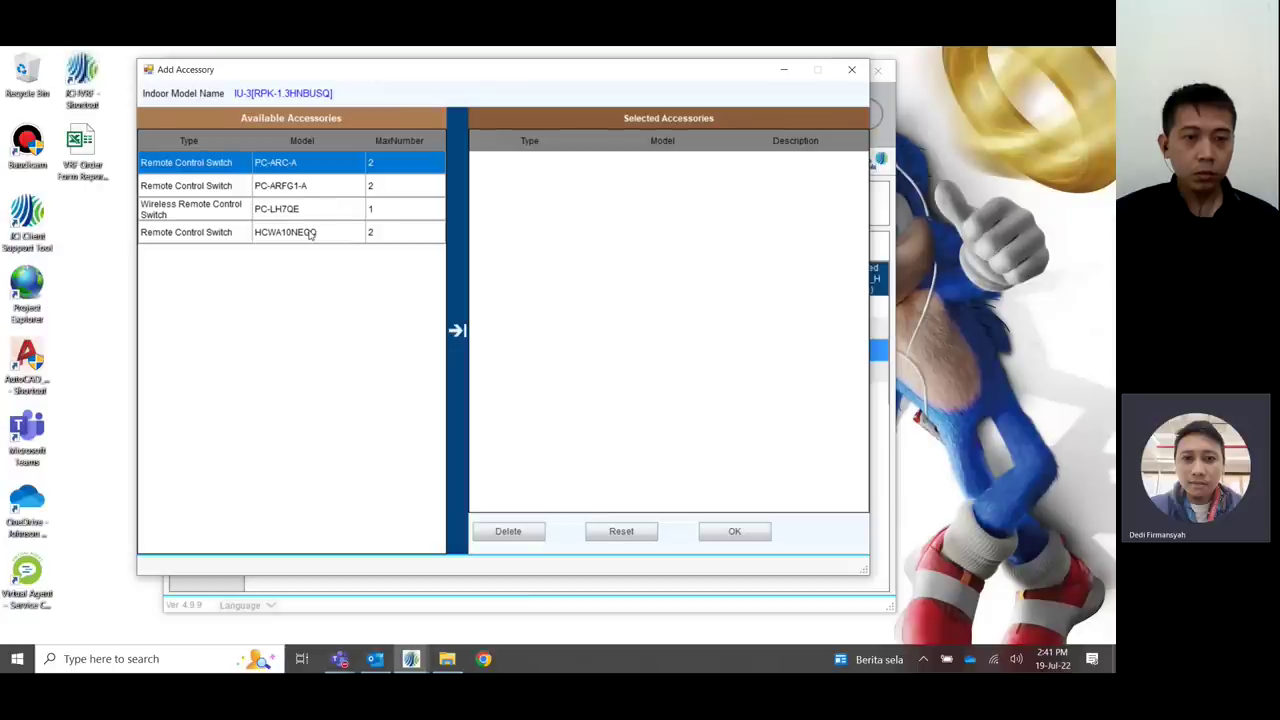
left_click(310, 233)
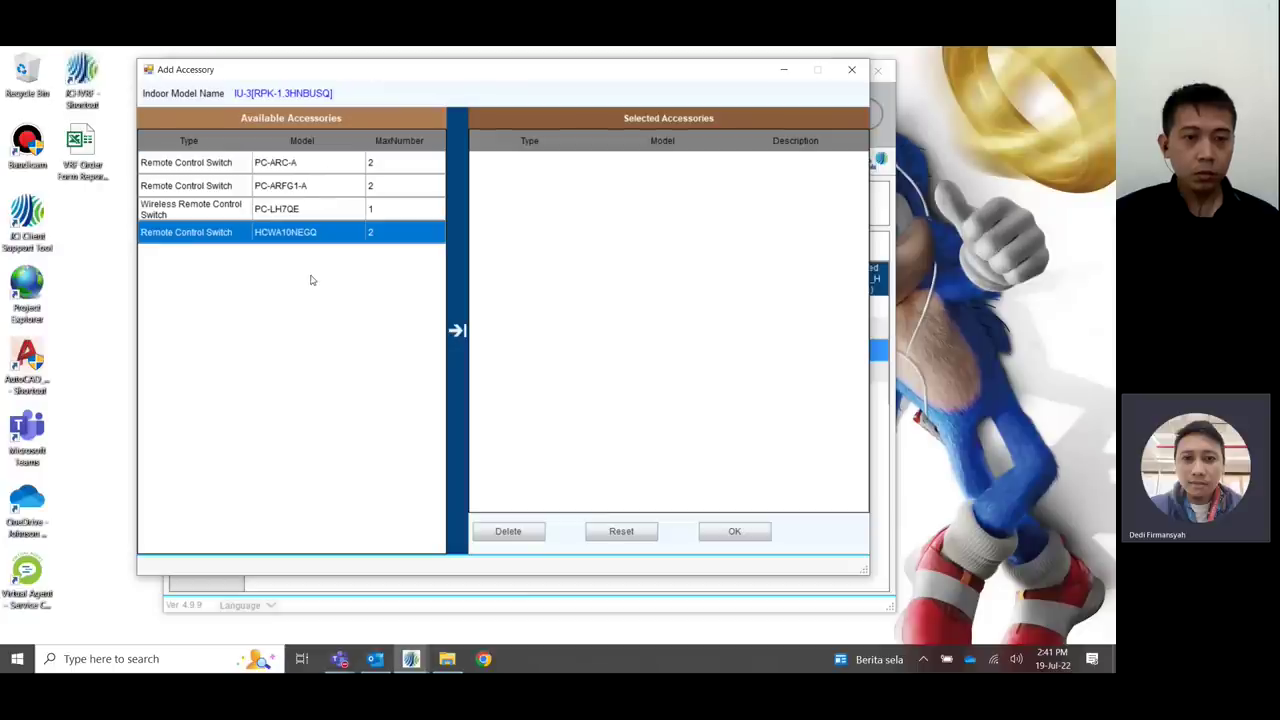
left_click(315, 209)
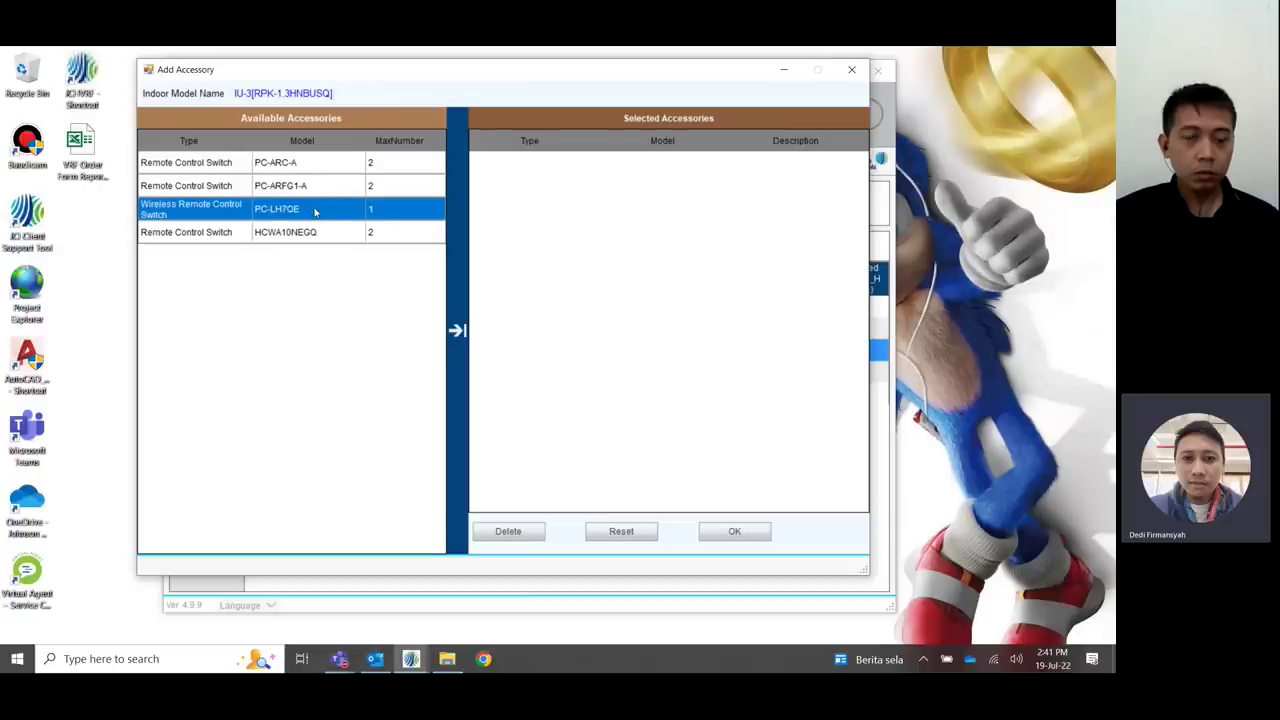
left_click(851, 69)
left_click(463, 396)
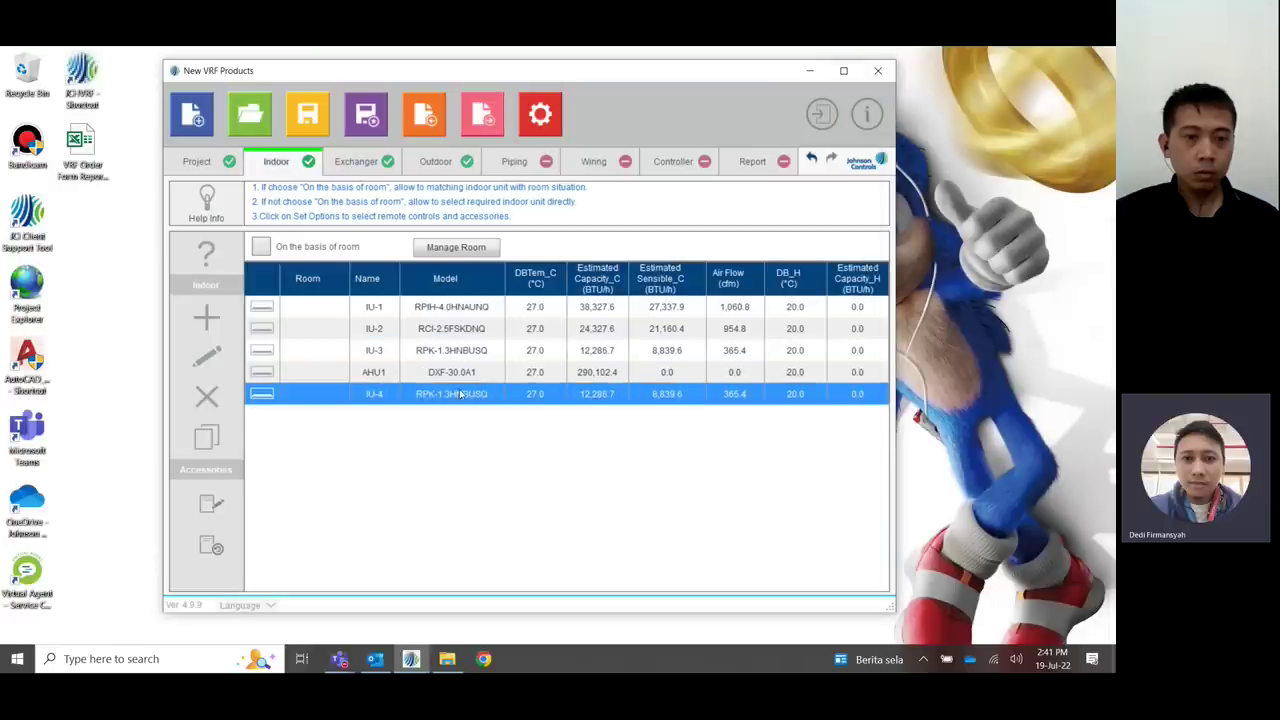
left_click(496, 355)
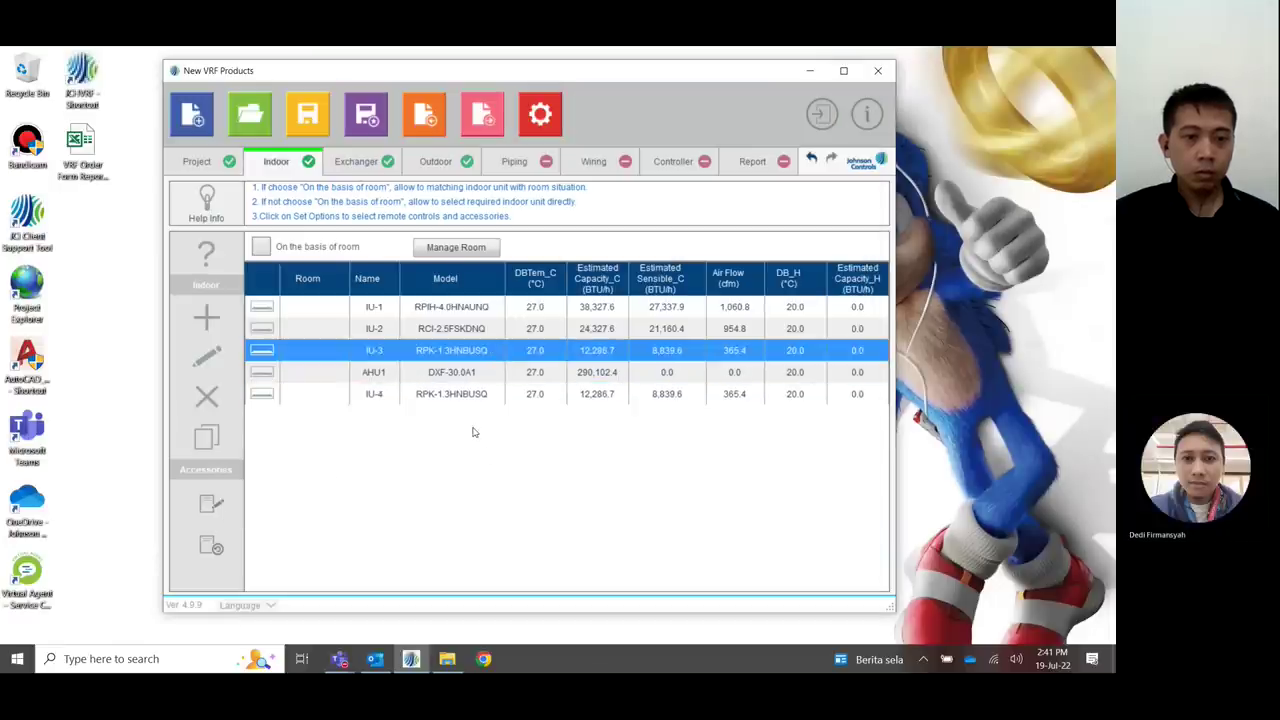
- Open the accessories for AHU1, add the PC-ARFG1-A Remote Control Switch and confirm the selection
left_click(459, 376)
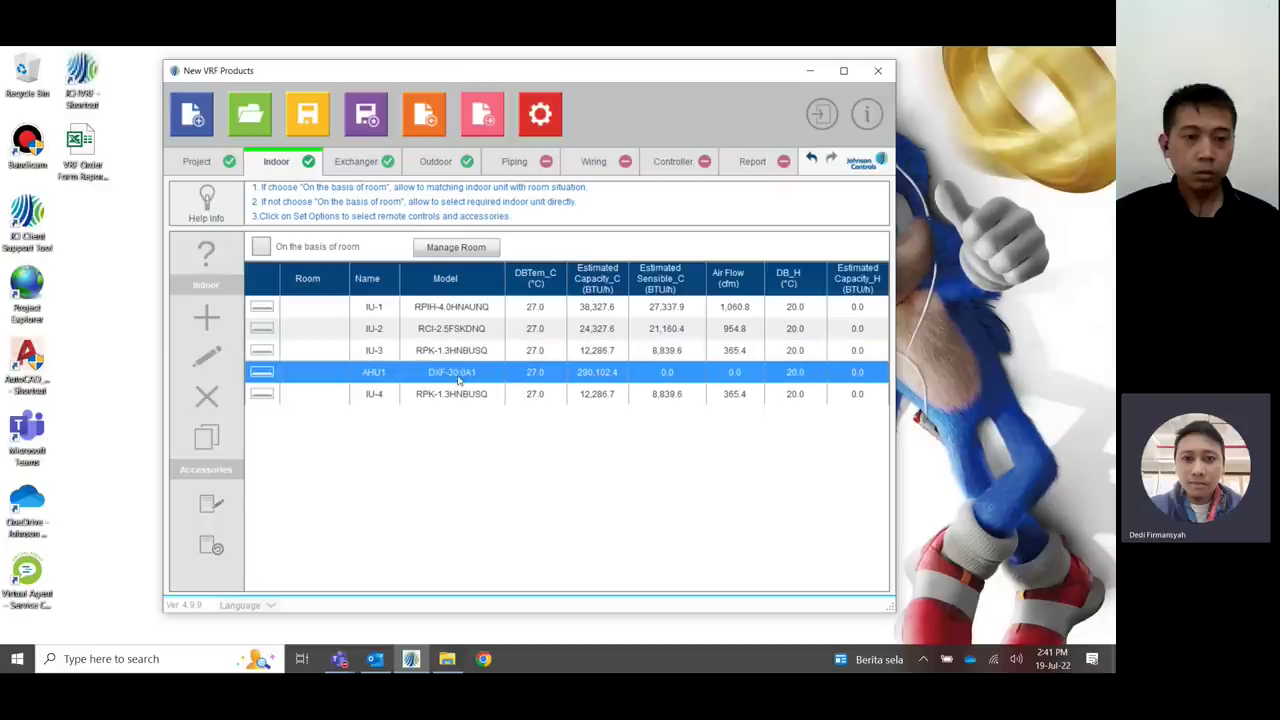
left_click(210, 508)
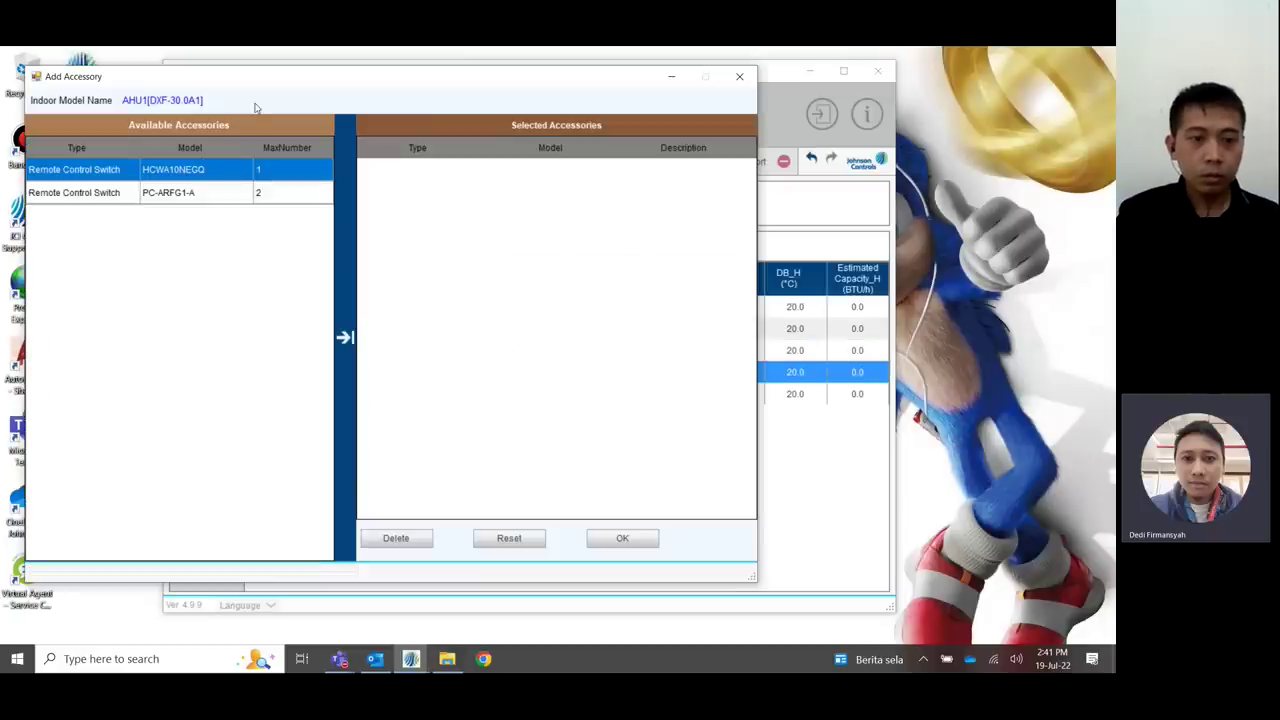
left_click_drag(409, 86, 533, 85)
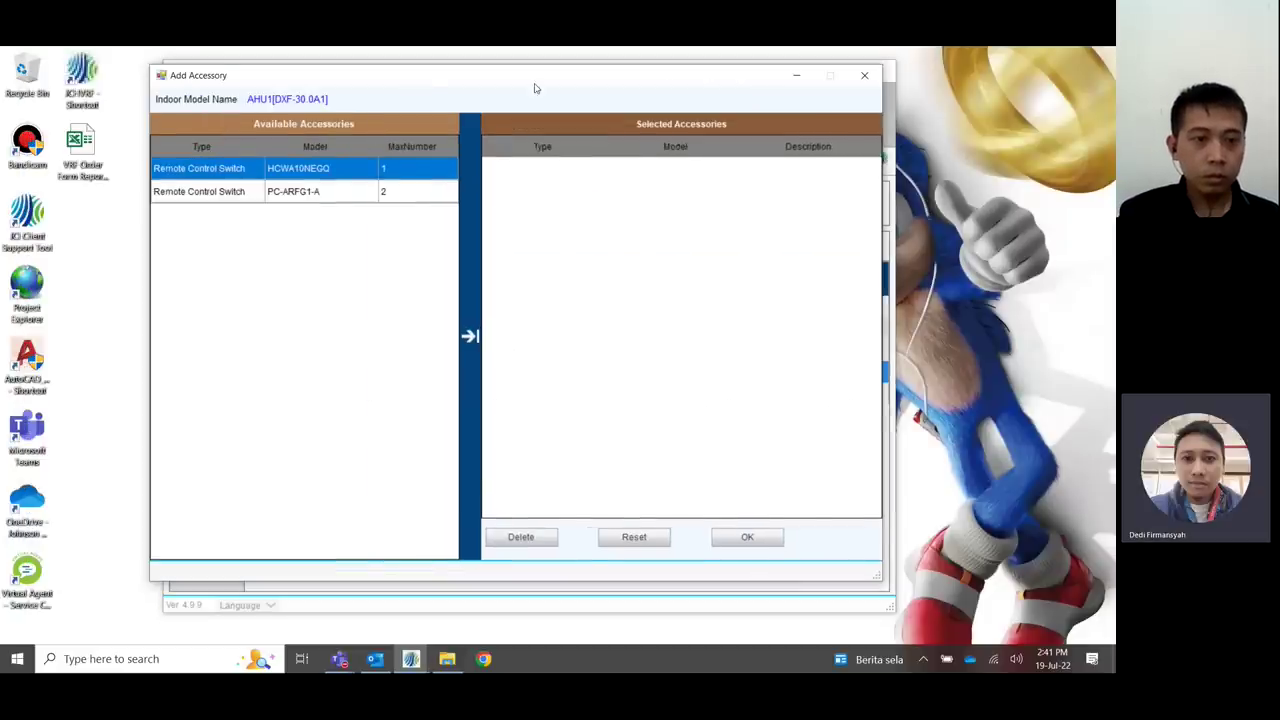
left_click(300, 195)
left_click(355, 175)
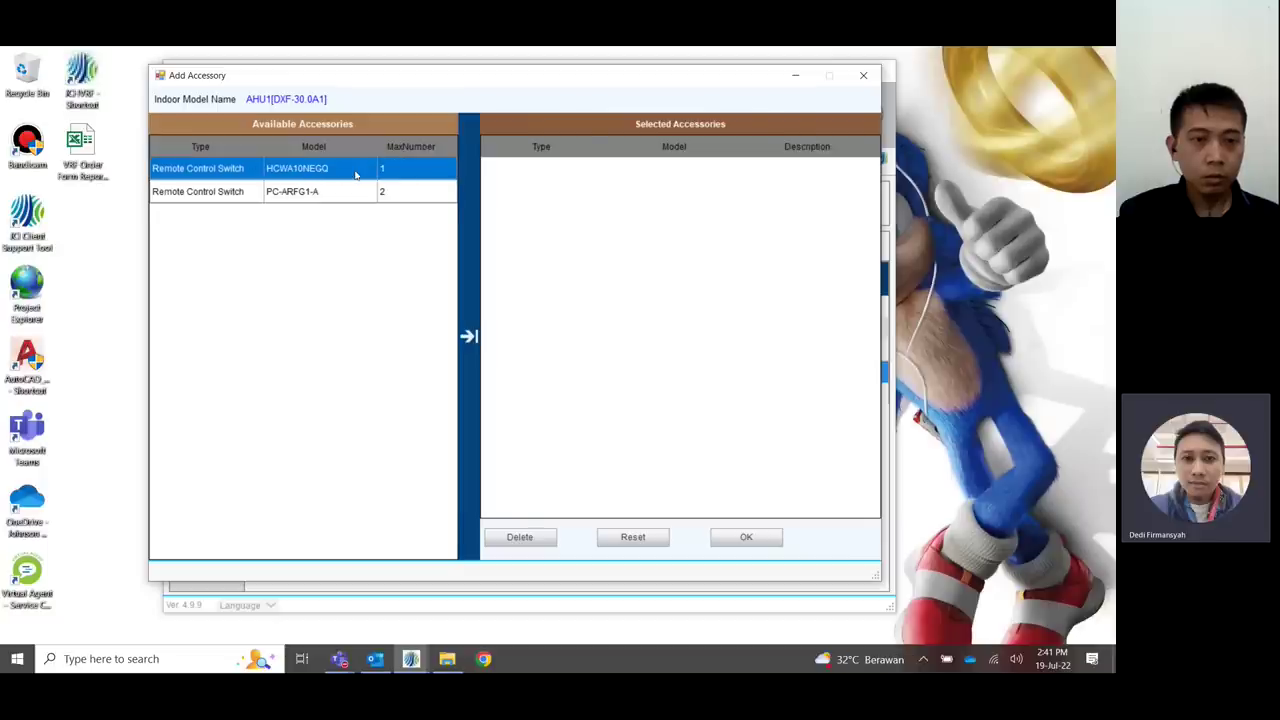
left_click(343, 195)
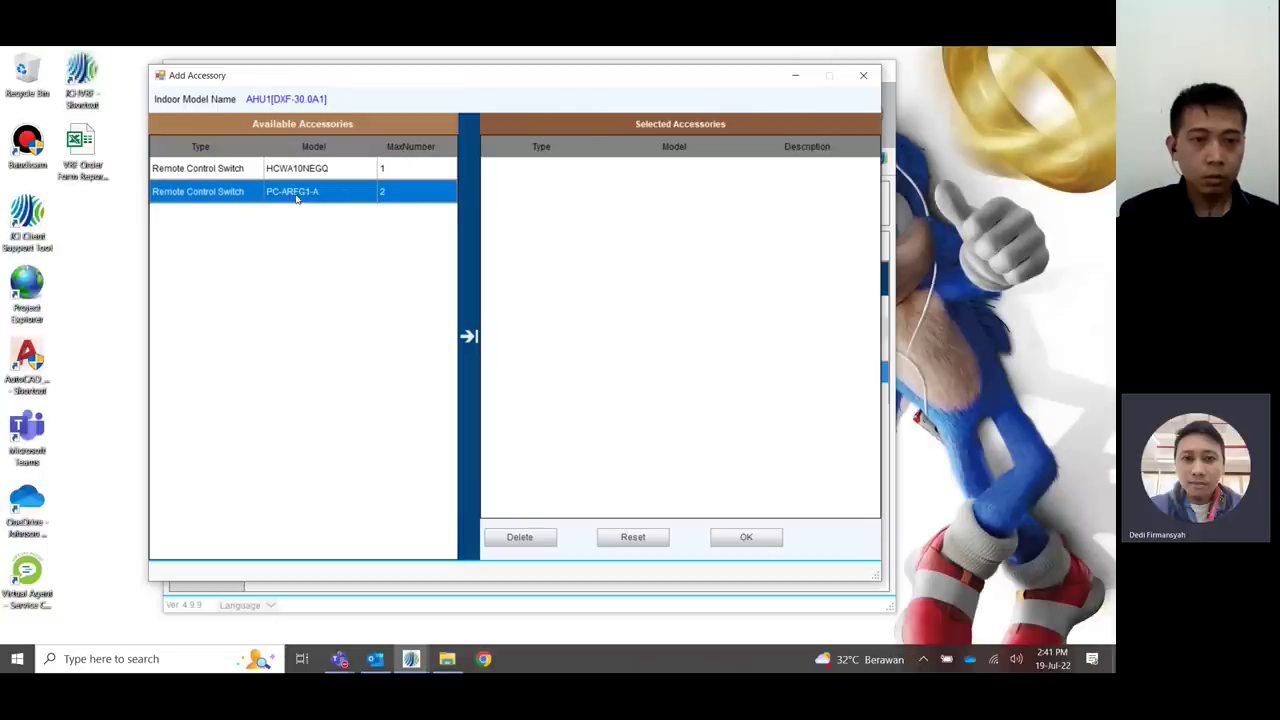
left_click(469, 337)
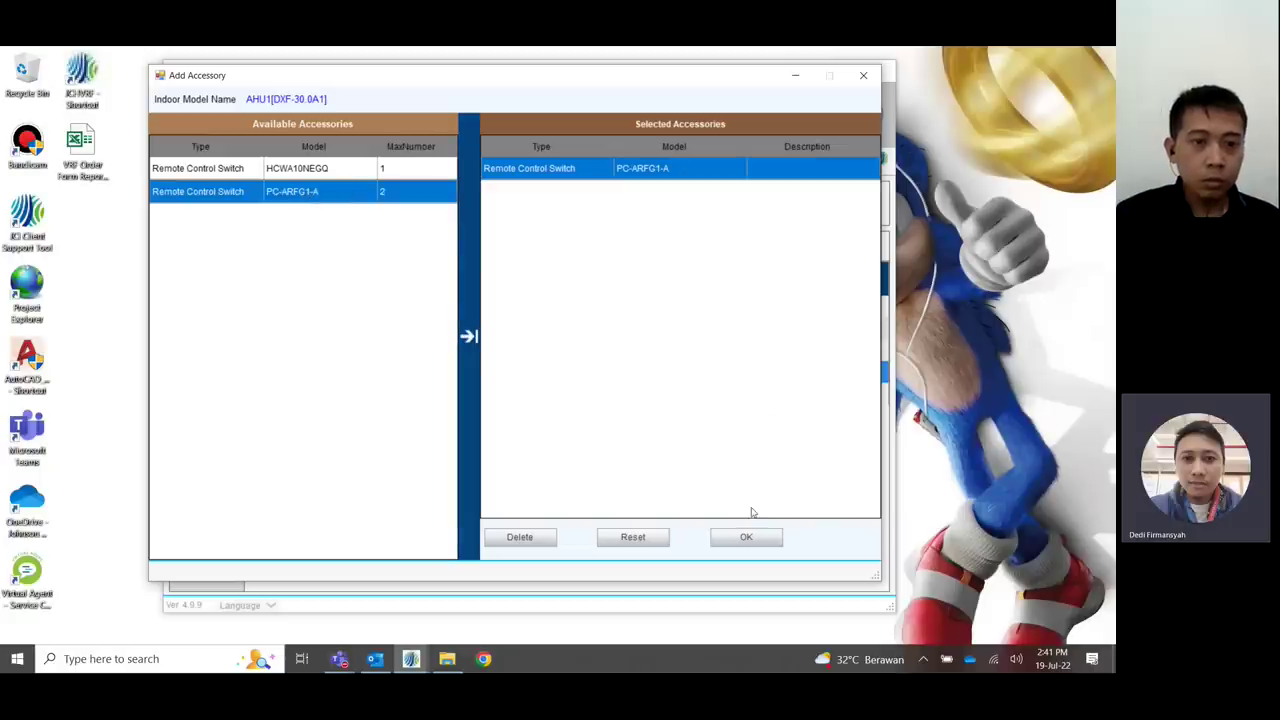
left_click(746, 537)
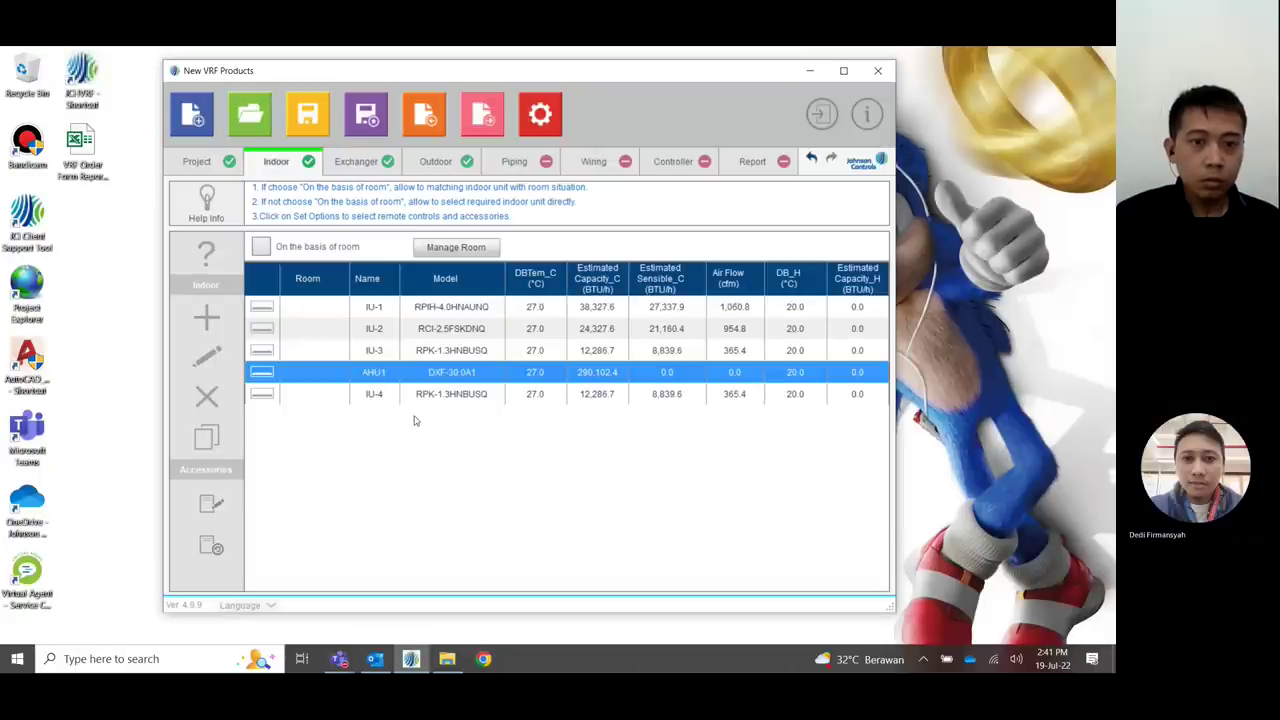
left_click(463, 308)
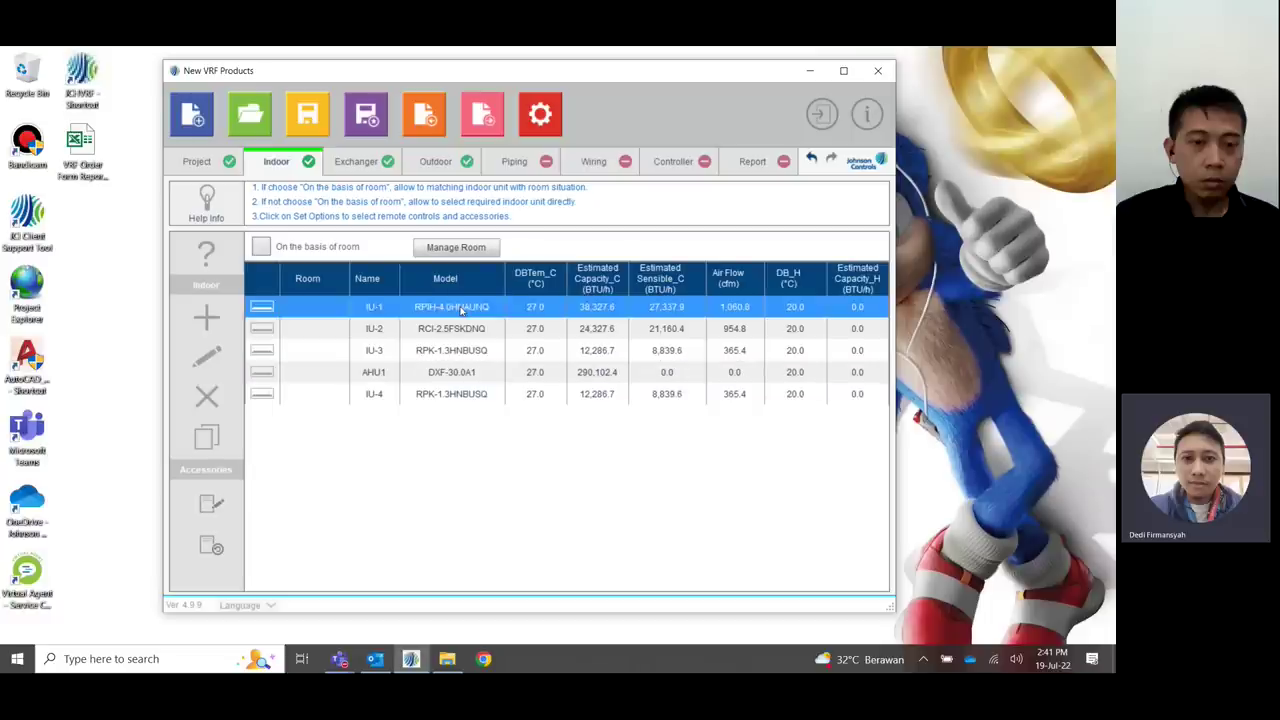
left_click(455, 330)
left_click(450, 353)
left_click(447, 381)
left_click(446, 399)
left_click(449, 316)
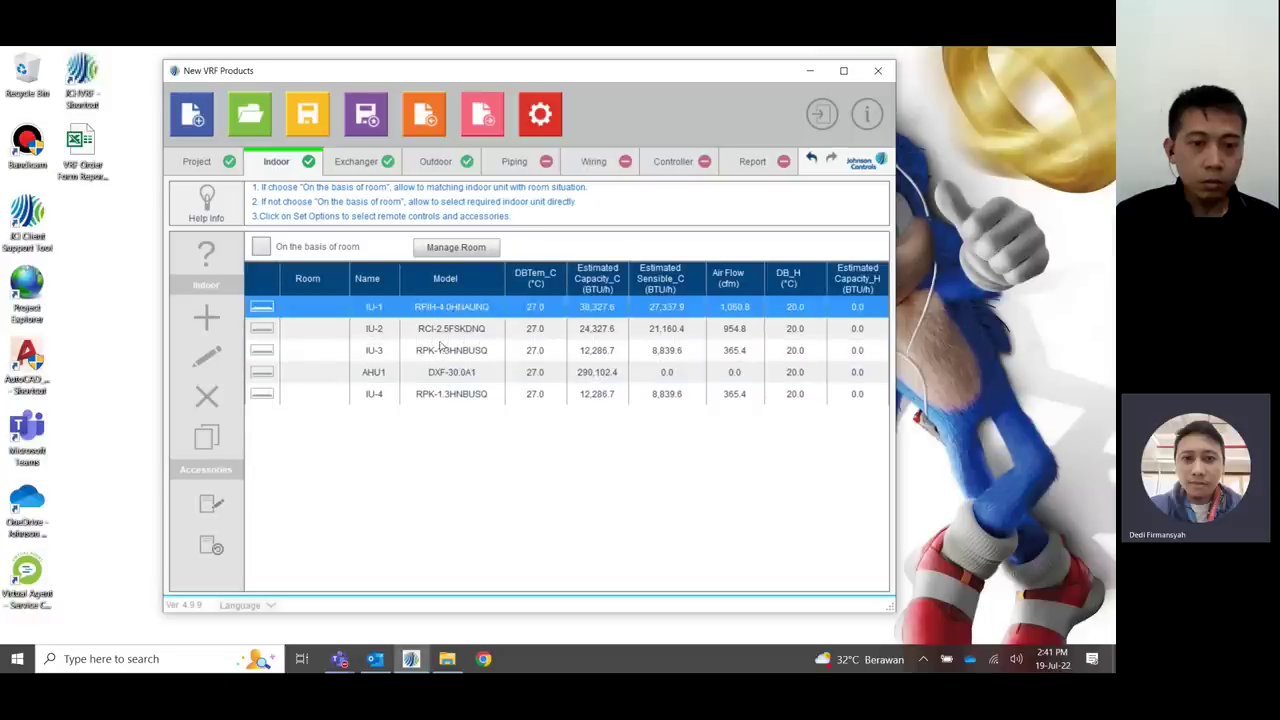
left_click(442, 347)
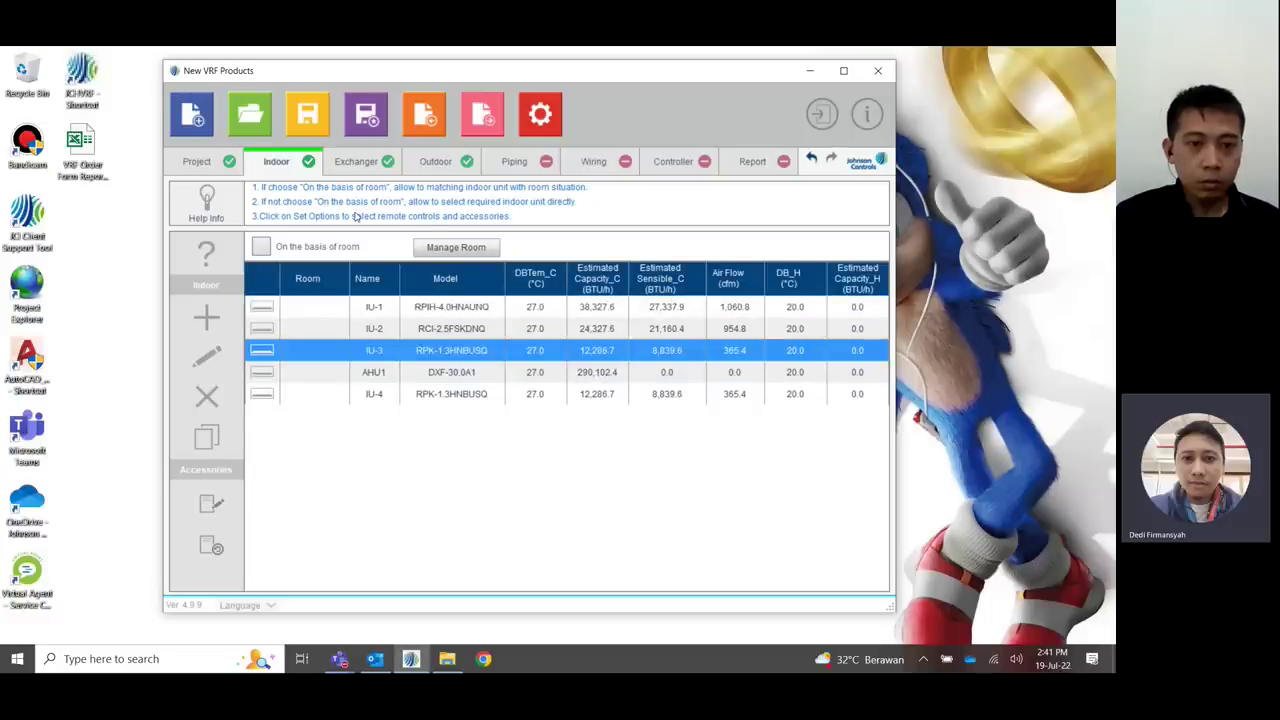
- Examine the total heat exchanger models available for a new exchanger, closing the selection without adding one
left_click(362, 160)
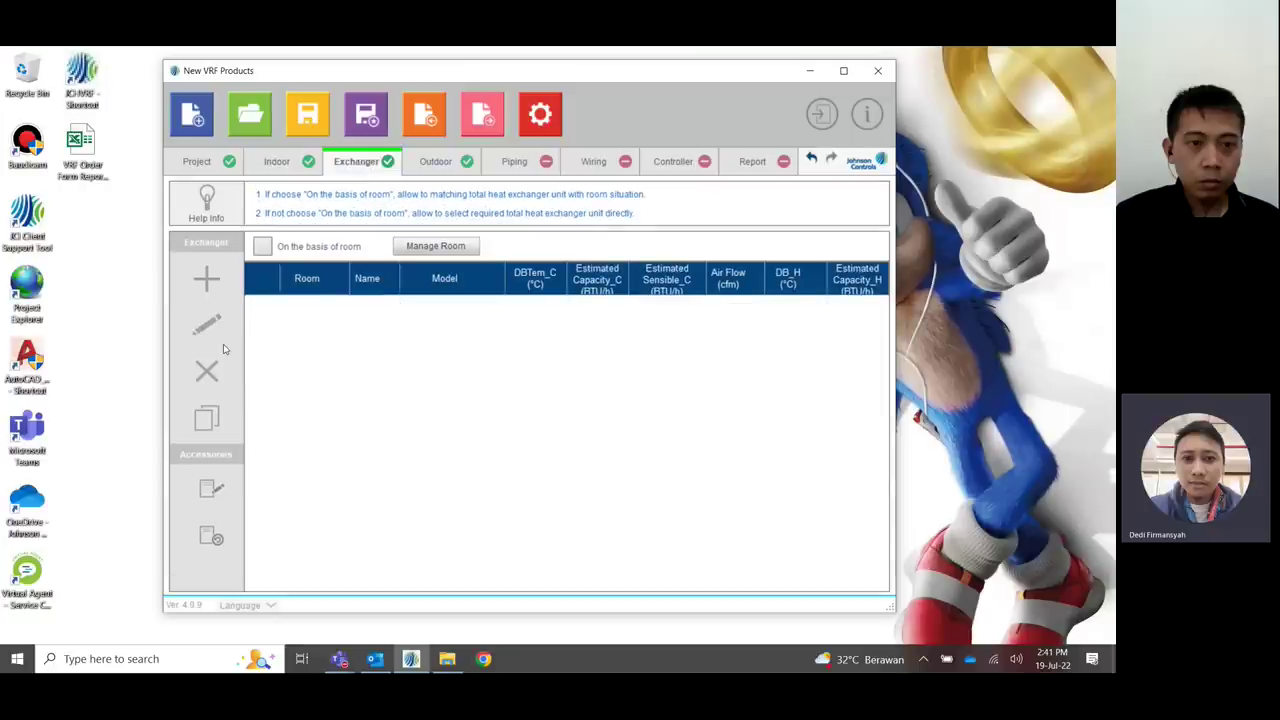
left_click(206, 282)
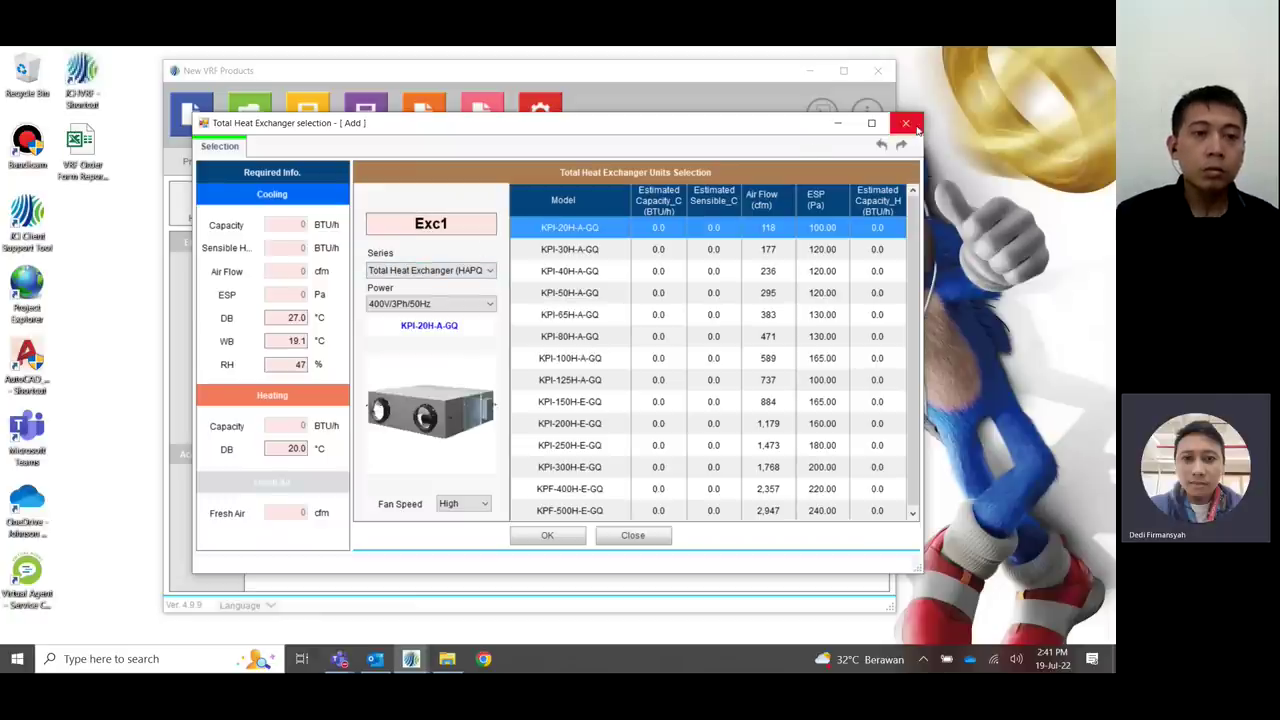
key("Escape")
- Start a new outdoor unit selection and name the unit OU-1
left_click(428, 156)
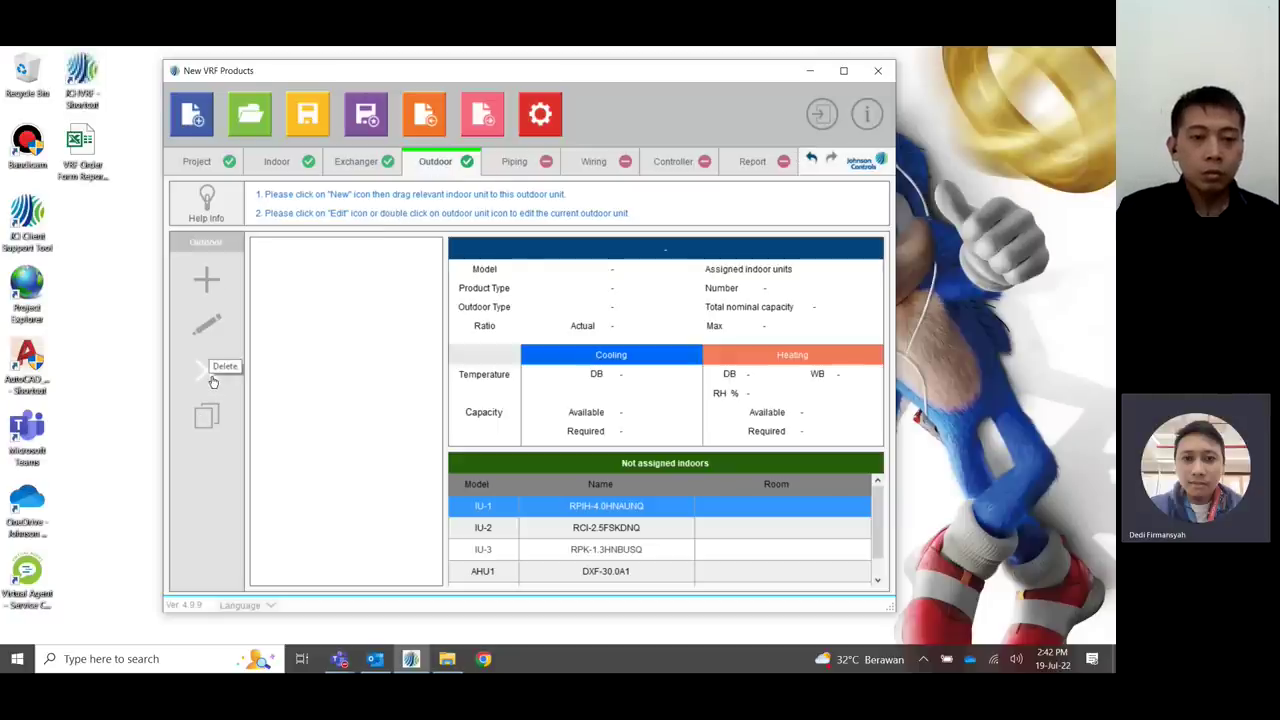
left_click(210, 287)
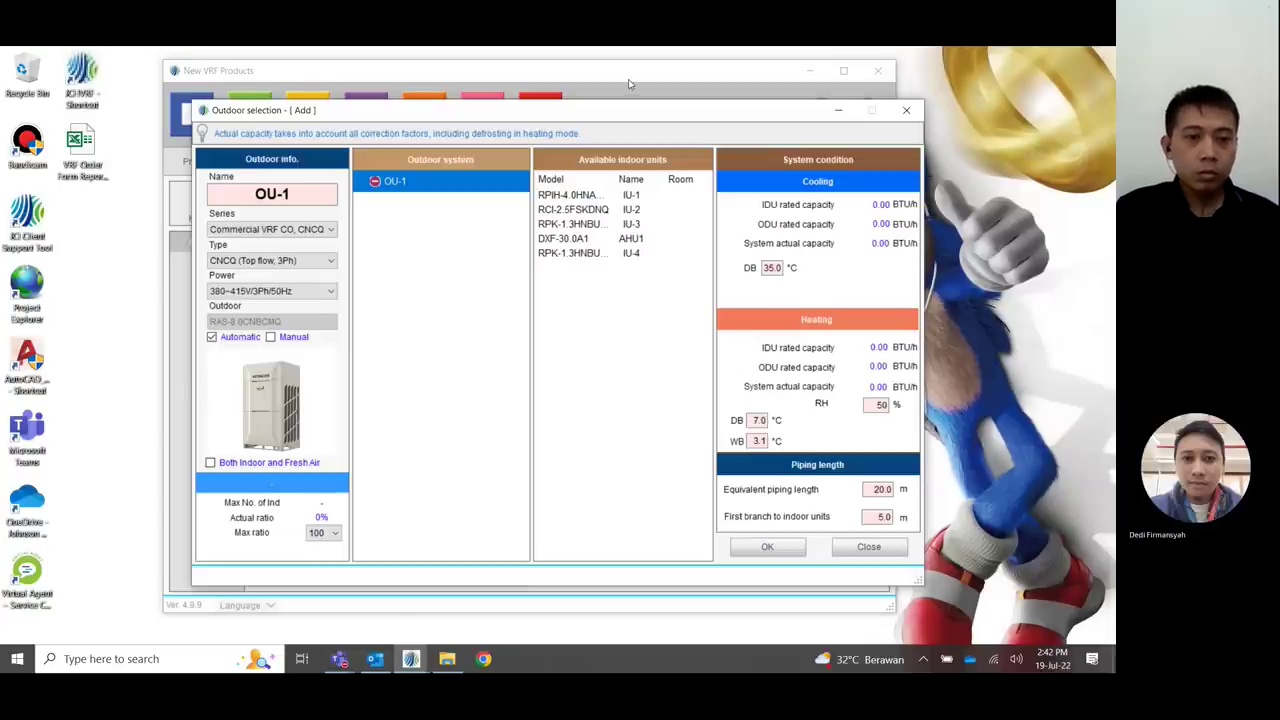
left_click_drag(621, 119, 592, 78)
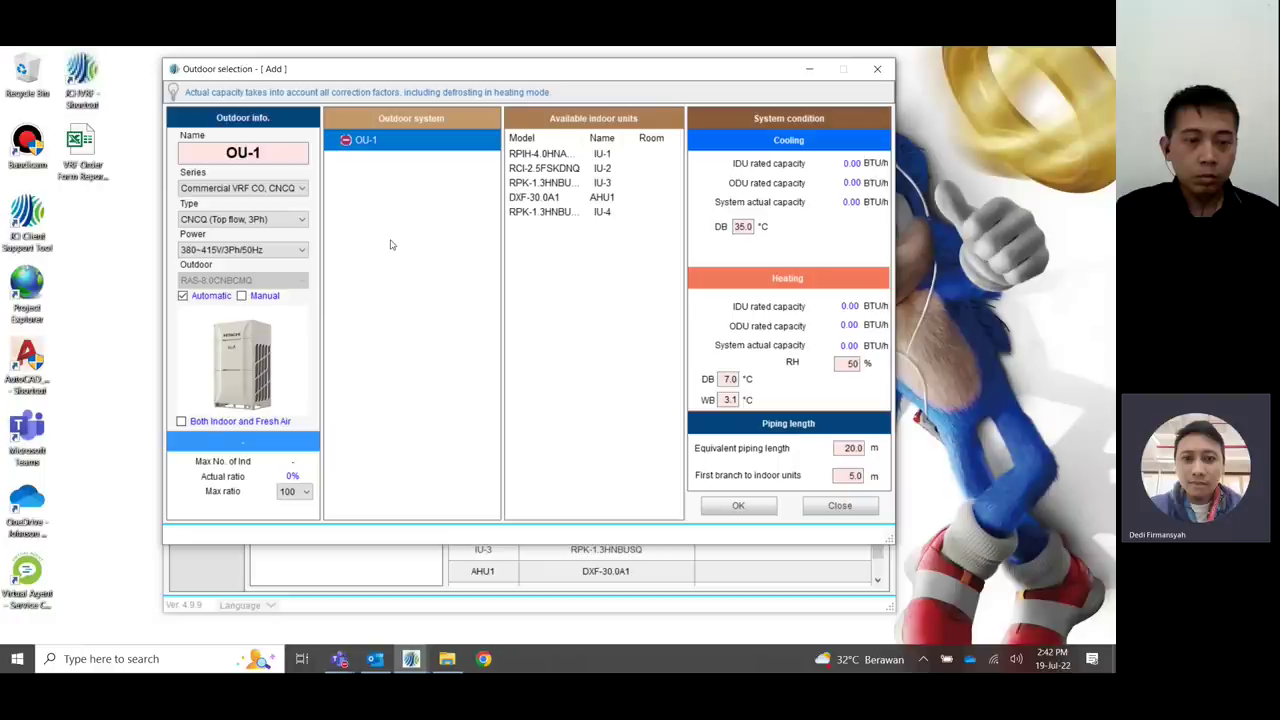
double_click(247, 152)
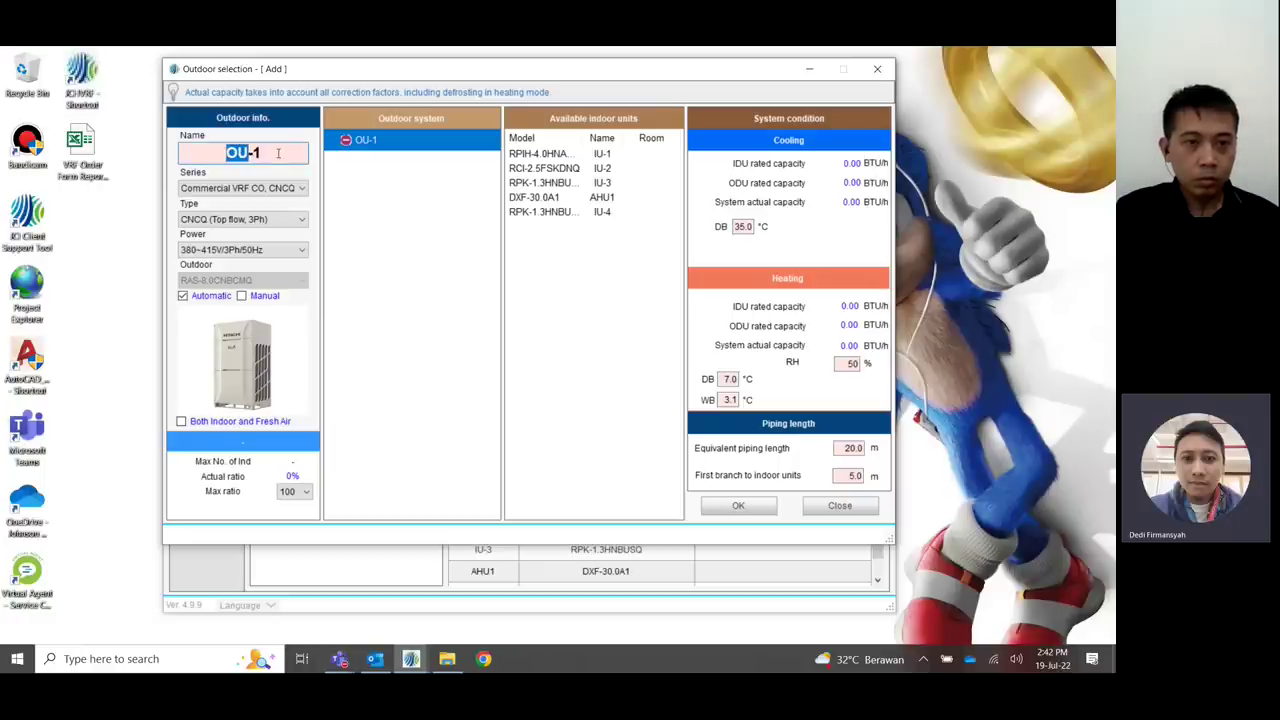
type("OU-1")
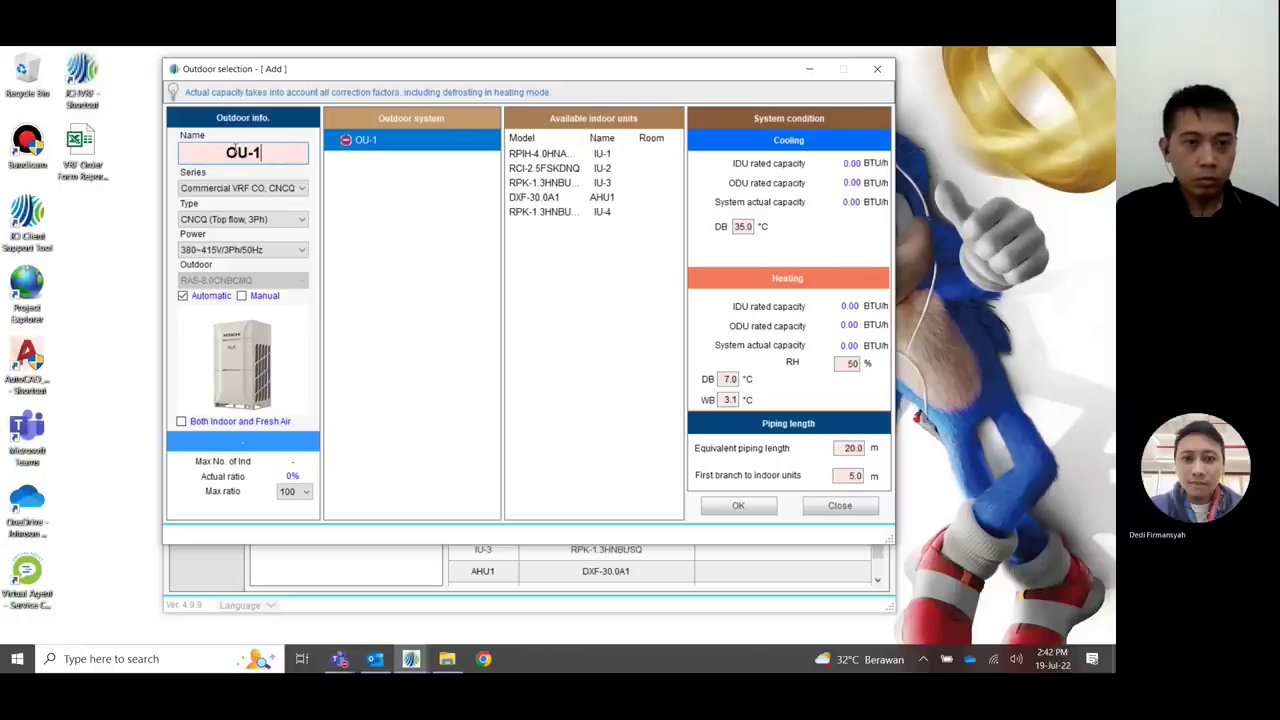
double_click(220, 153)
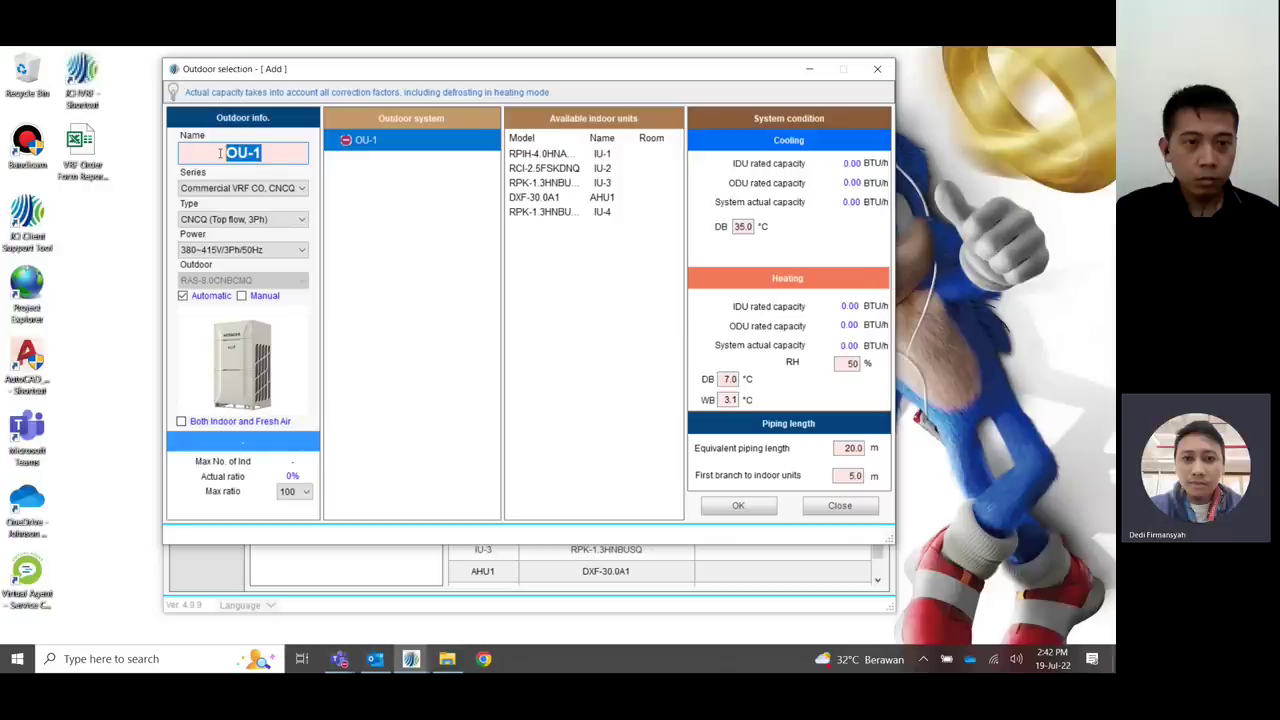
left_click(262, 153)
double_click(240, 153)
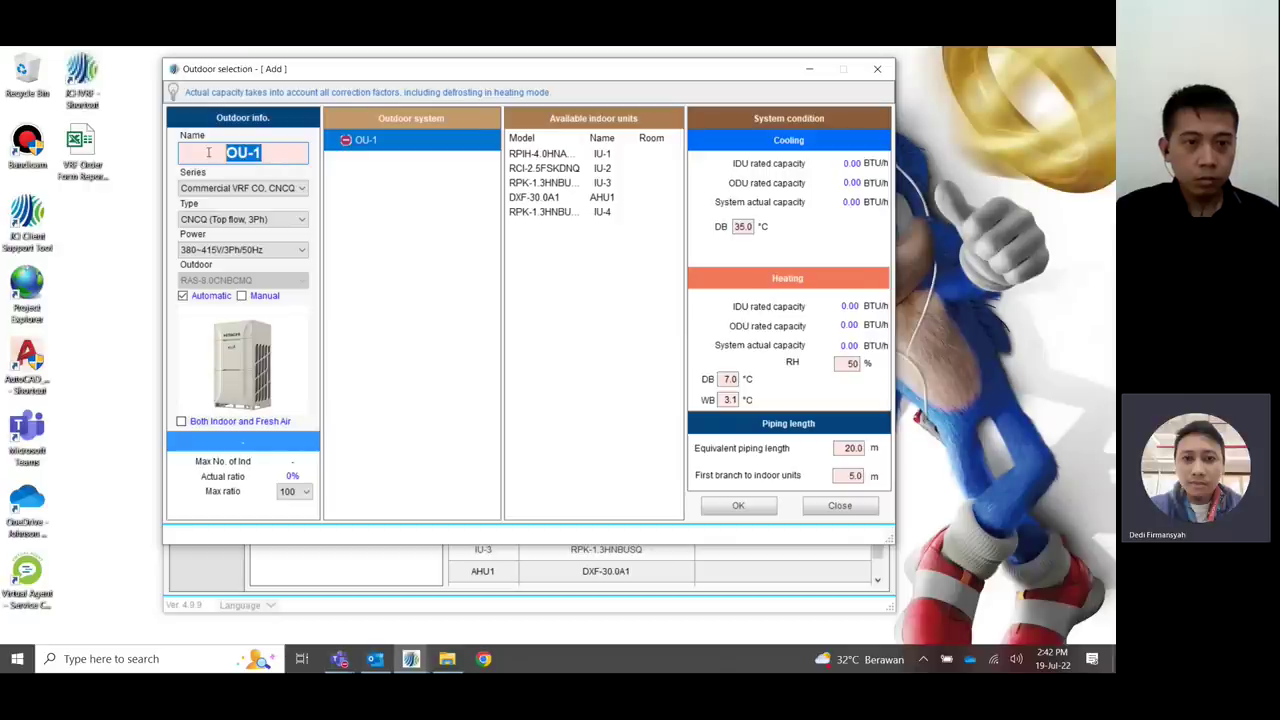
left_click(288, 158)
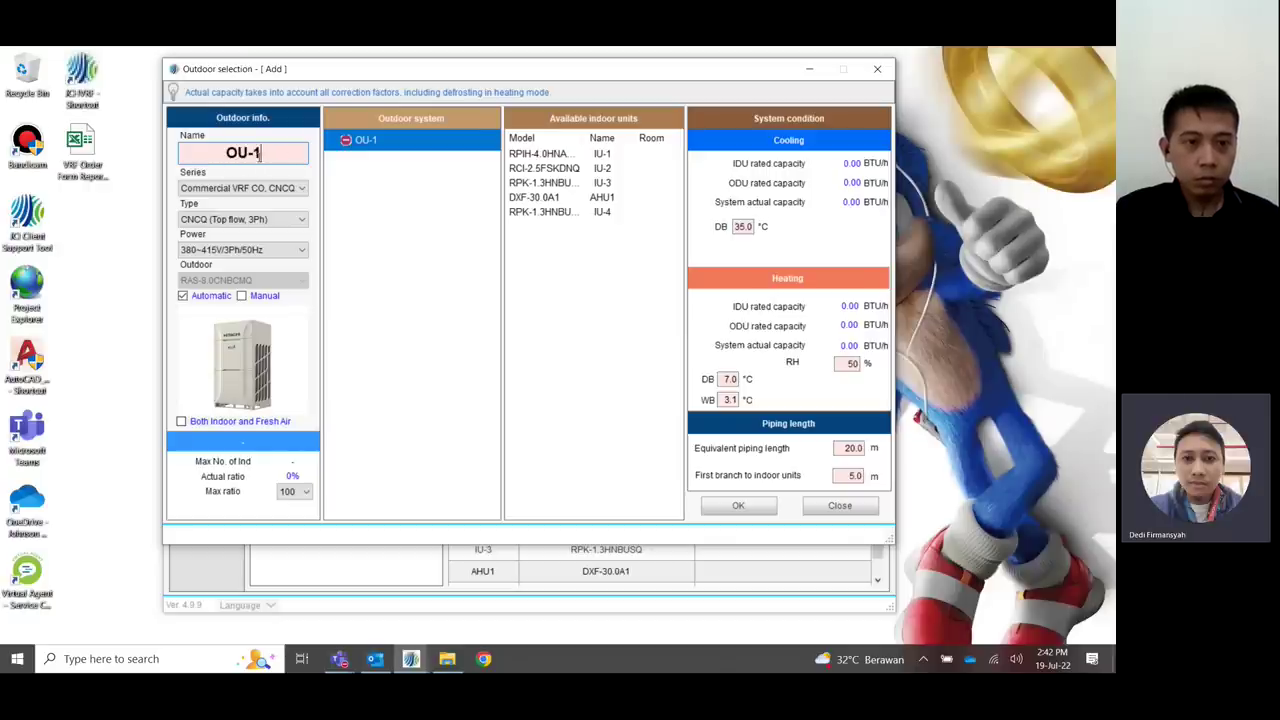
double_click(240, 153)
left_click(250, 153)
left_click(388, 204)
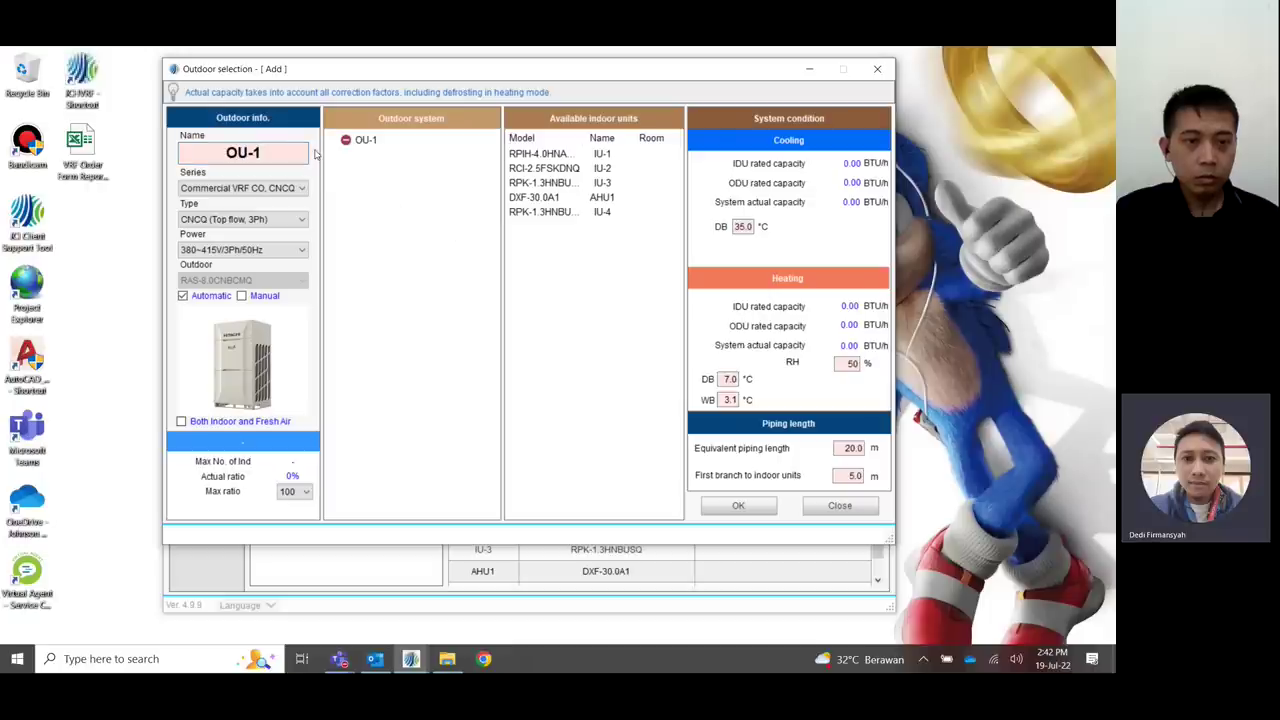
- Assign the available indoor unit IU-1 to the OU-1 outdoor system
left_click(549, 155)
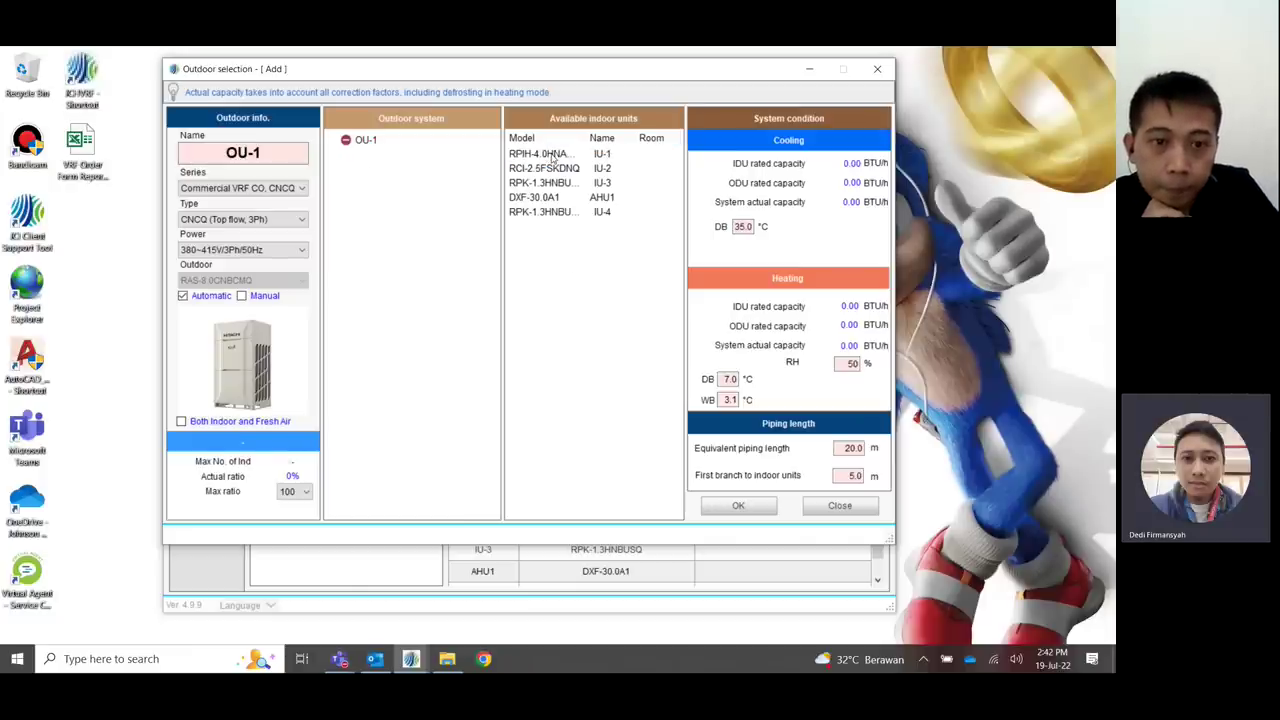
left_click(553, 157)
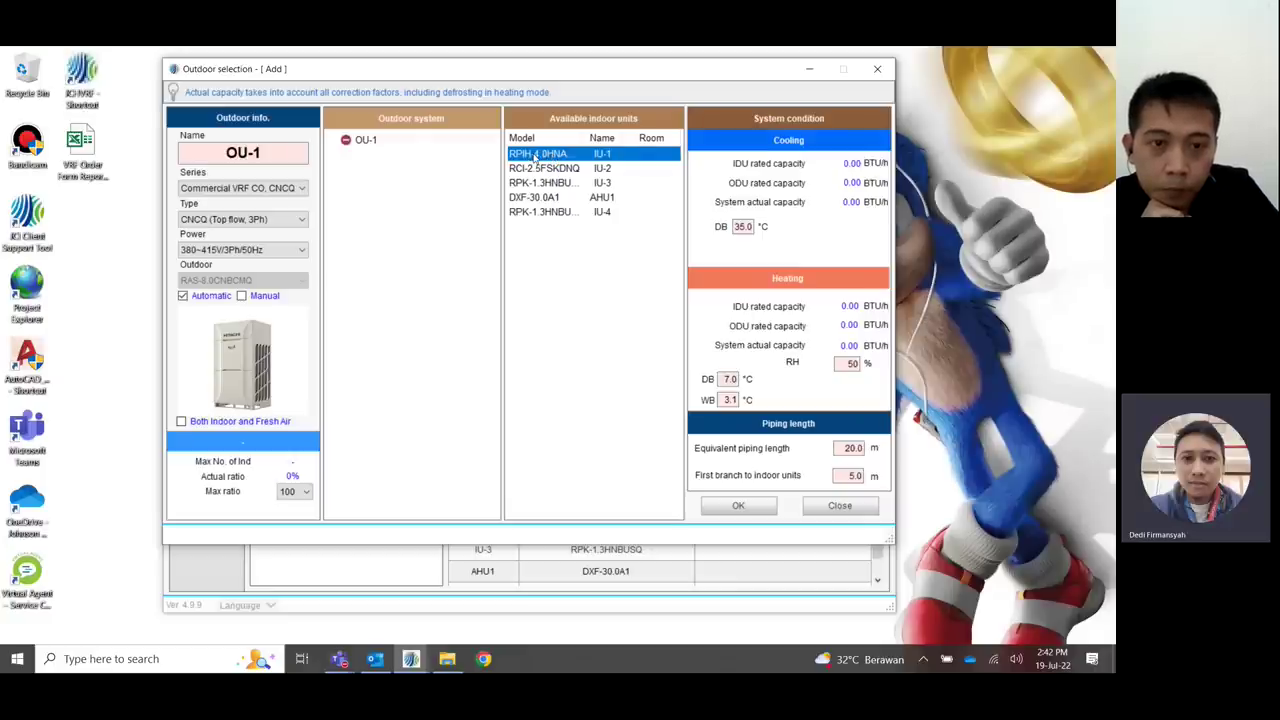
left_click_drag(535, 158, 364, 145)
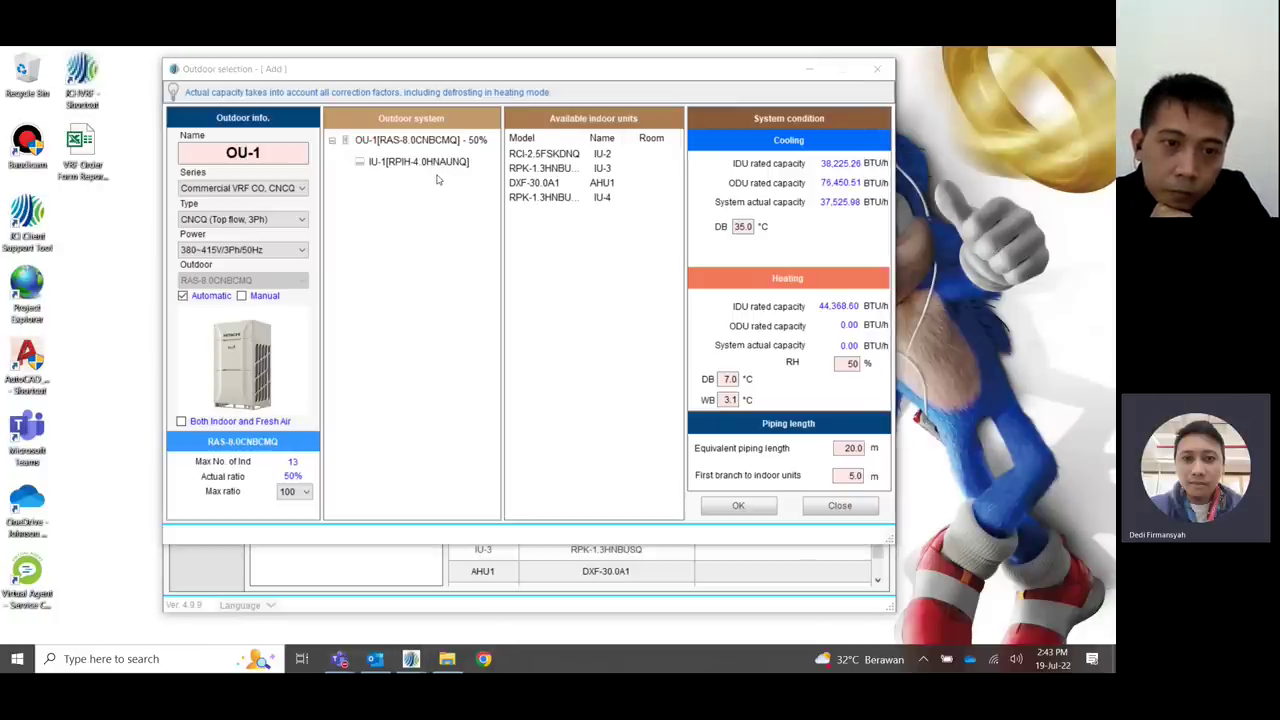
- Assign indoor units IU-2, IU-3 and IU-4 together to the OU-1 outdoor system, leaving AHU1 unassigned
left_click(553, 155)
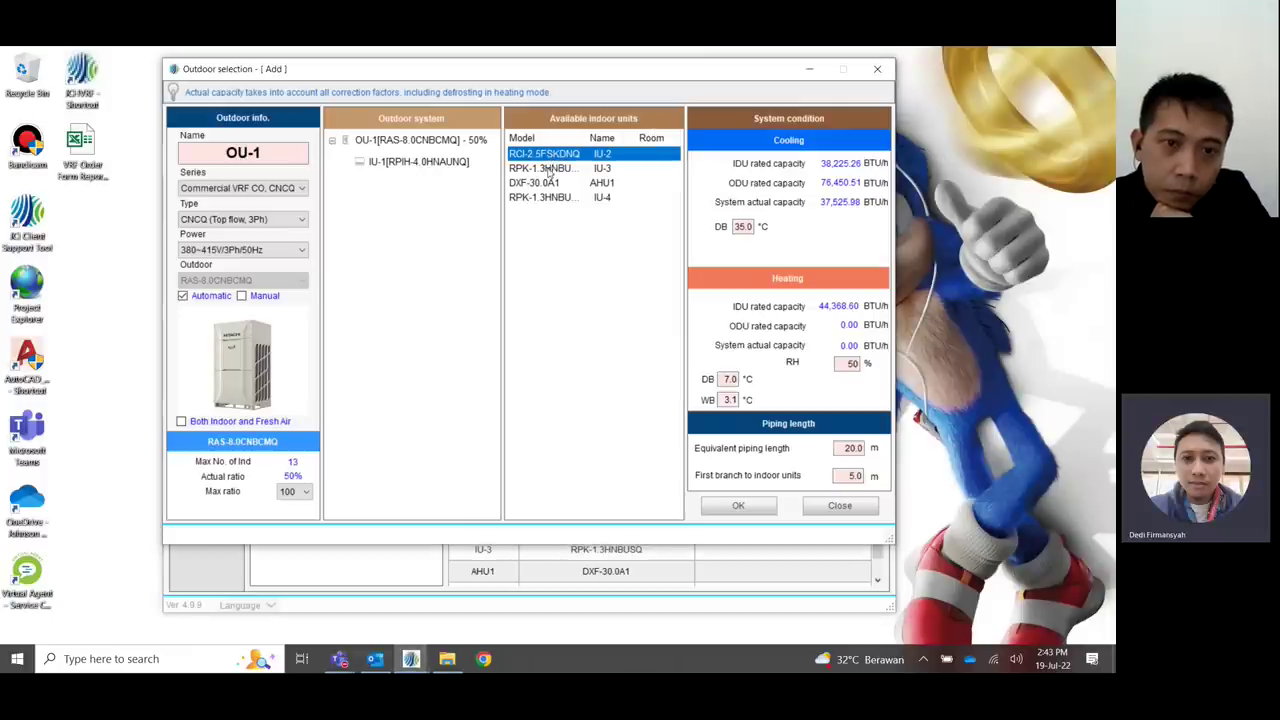
left_click(551, 170, "ctrl")
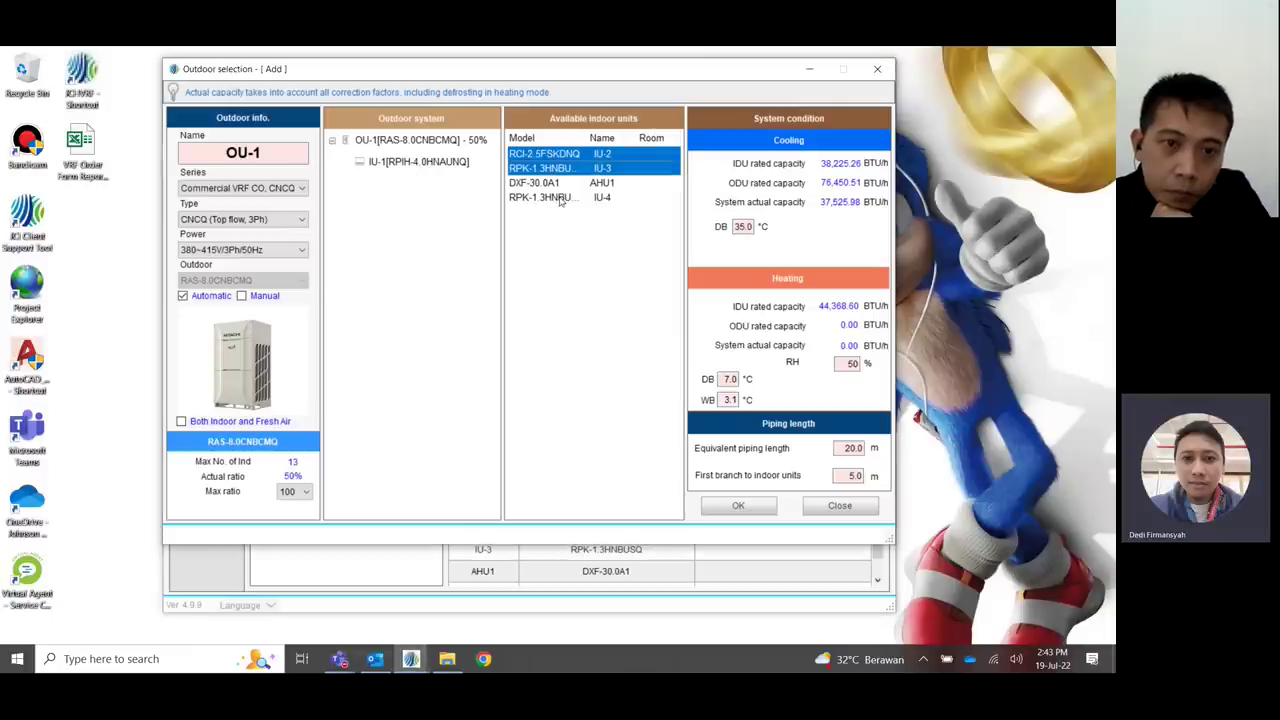
left_click(561, 198, "ctrl")
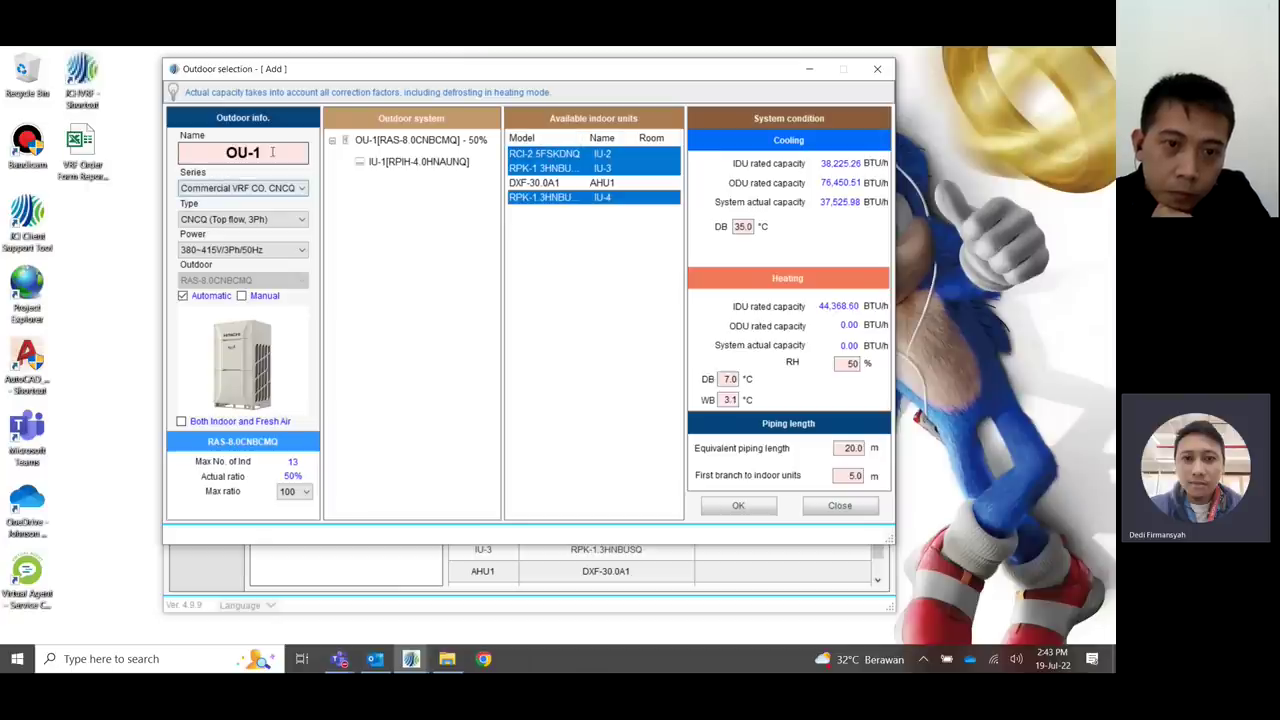
left_click_drag(539, 158, 369, 146)
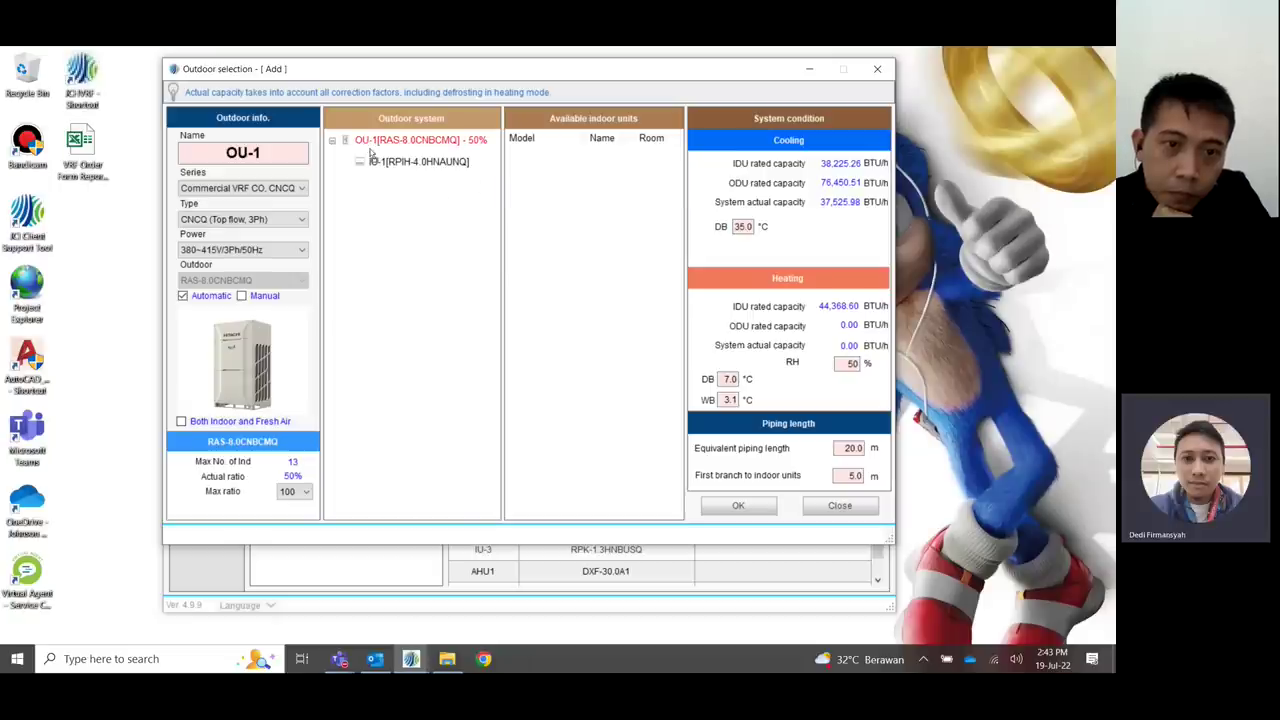
left_click(407, 299)
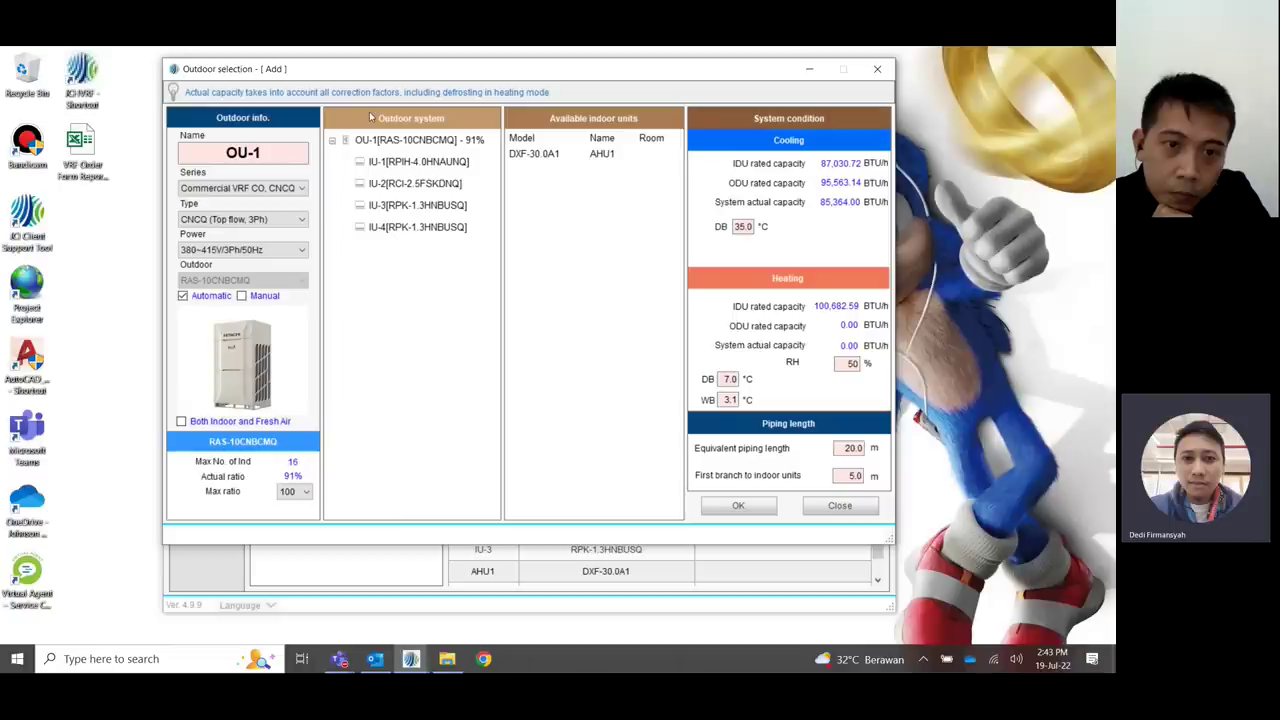
left_click(555, 236)
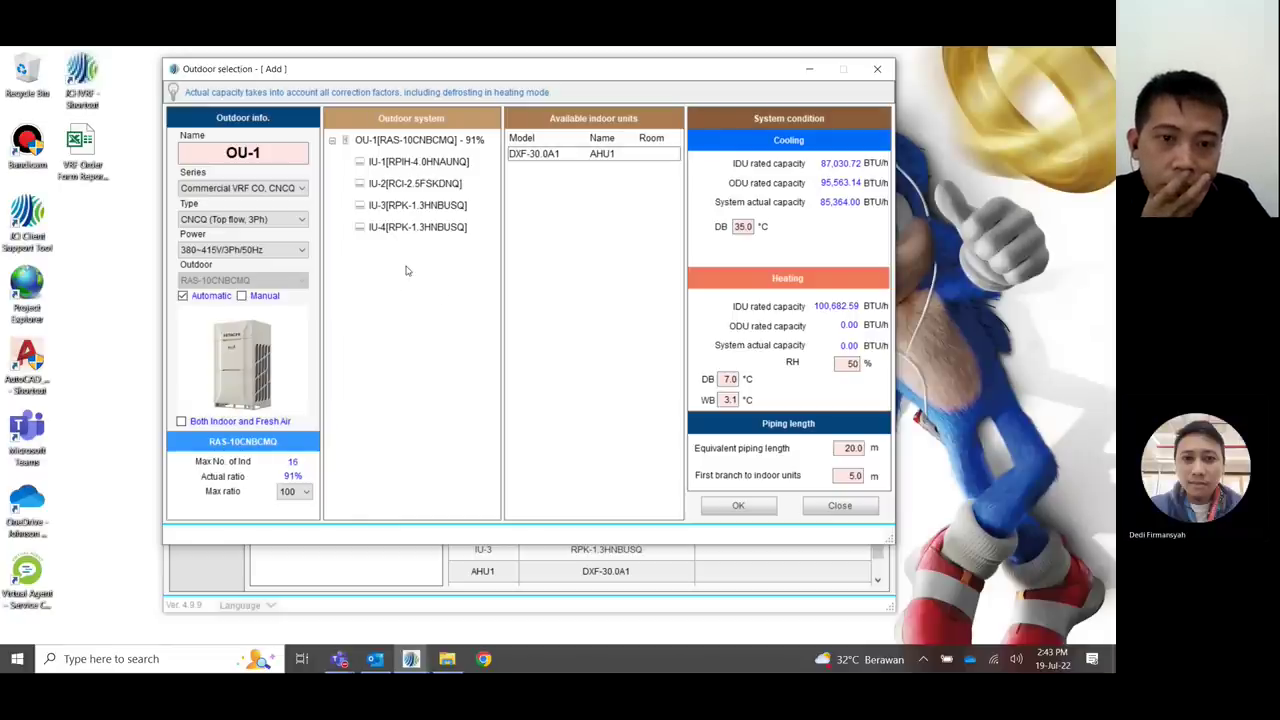
- Examine the series, type and power options offered for OU-1, keeping the current choices
left_click(302, 191)
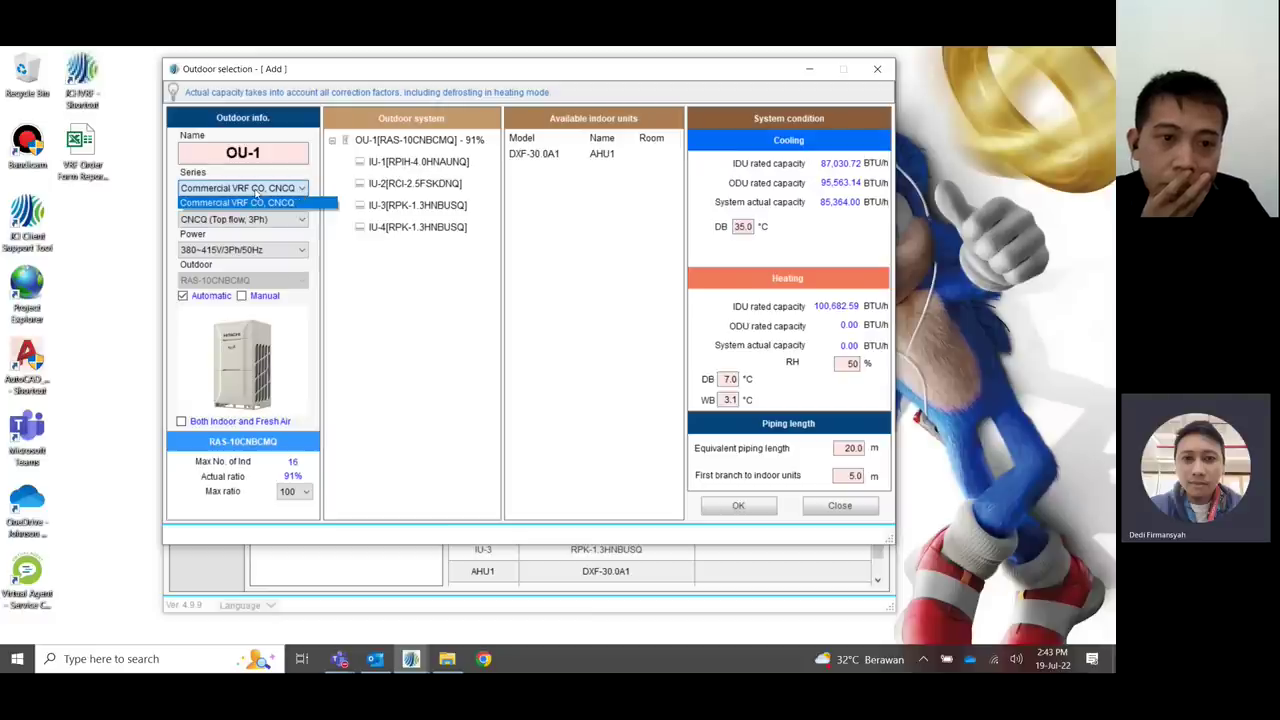
left_click(302, 188)
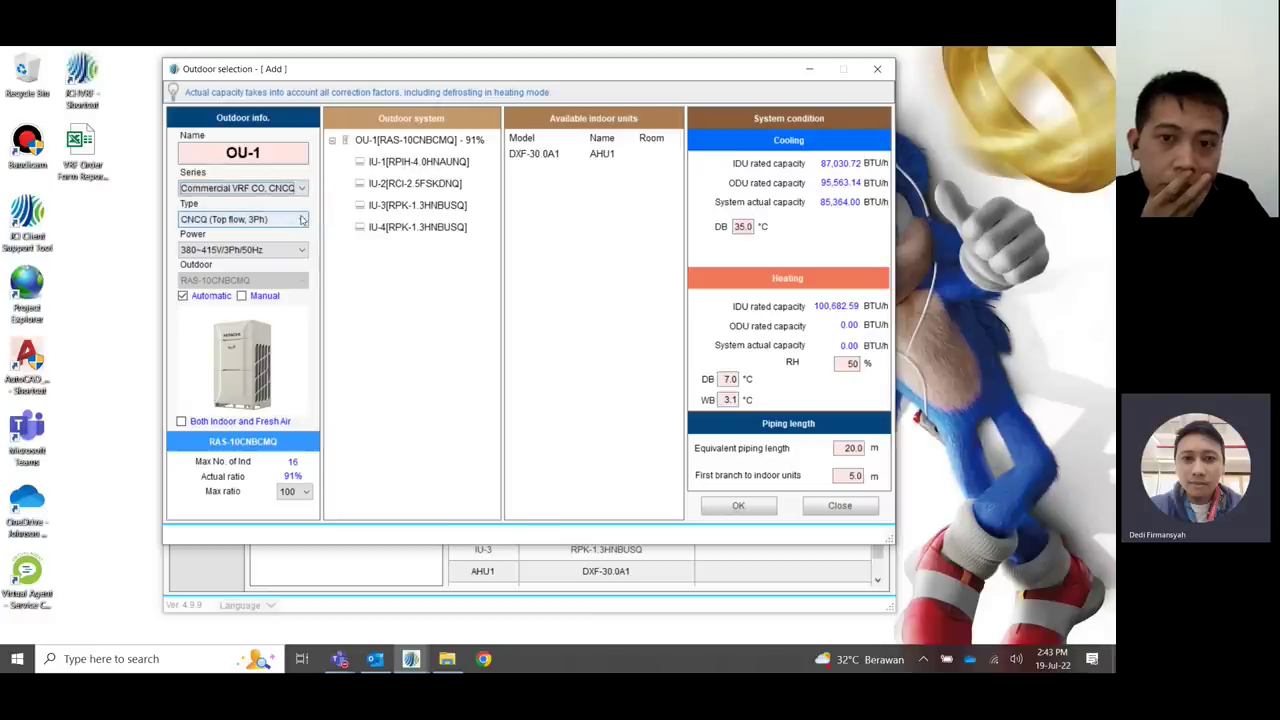
left_click(302, 220)
left_click(302, 220)
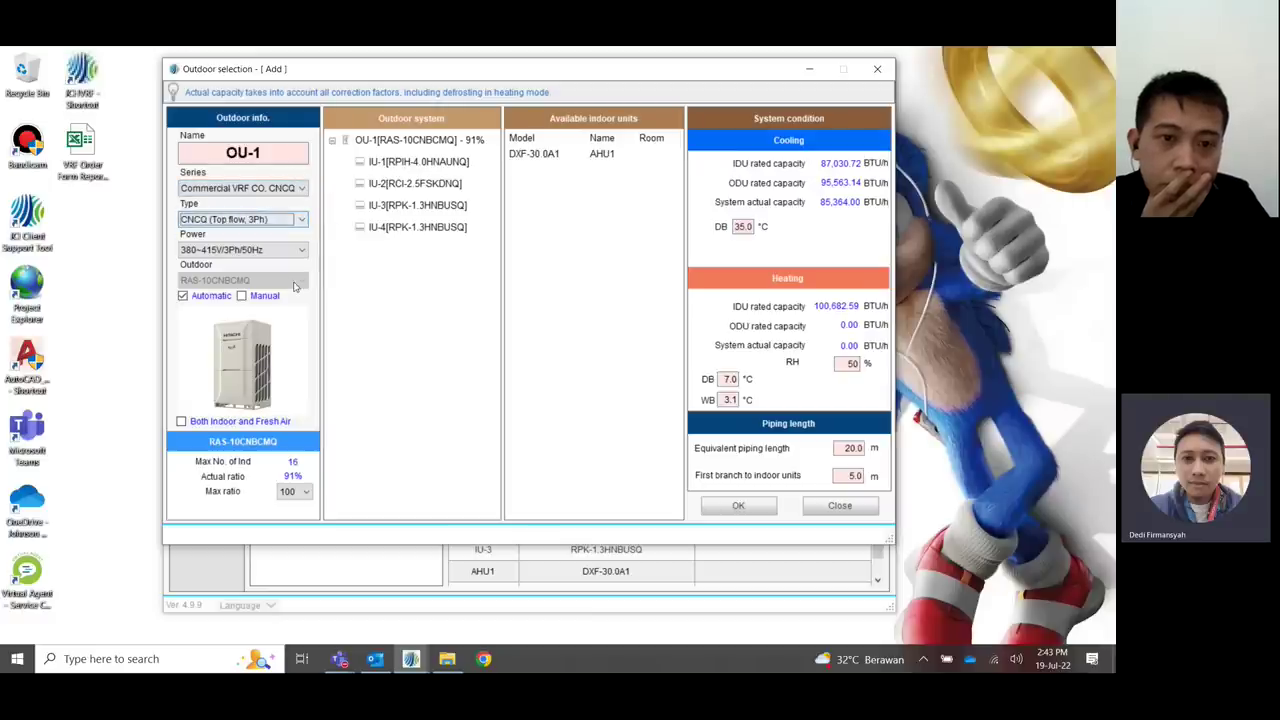
left_click(300, 250)
left_click(296, 264)
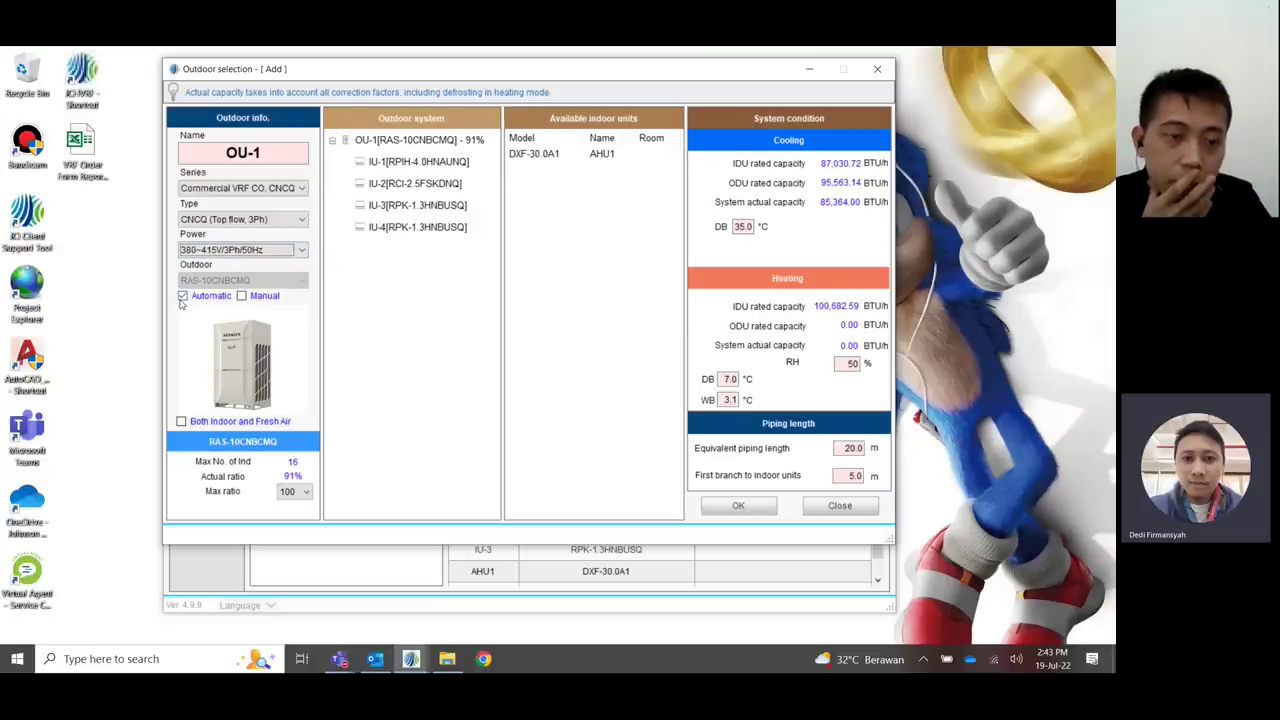
- Switch OU-1 to manual model selection and try the RAS-8.0CNBCMQ outdoor unit
left_click(242, 296)
left_click(184, 298)
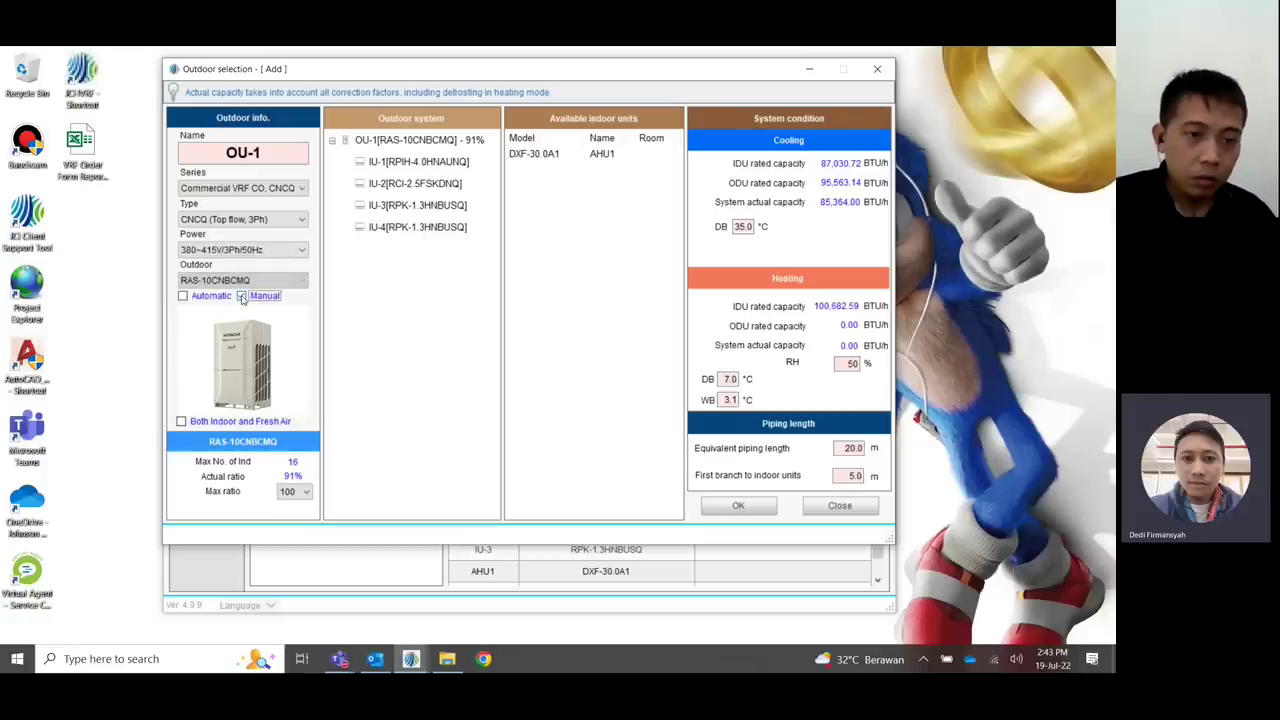
left_click(242, 296)
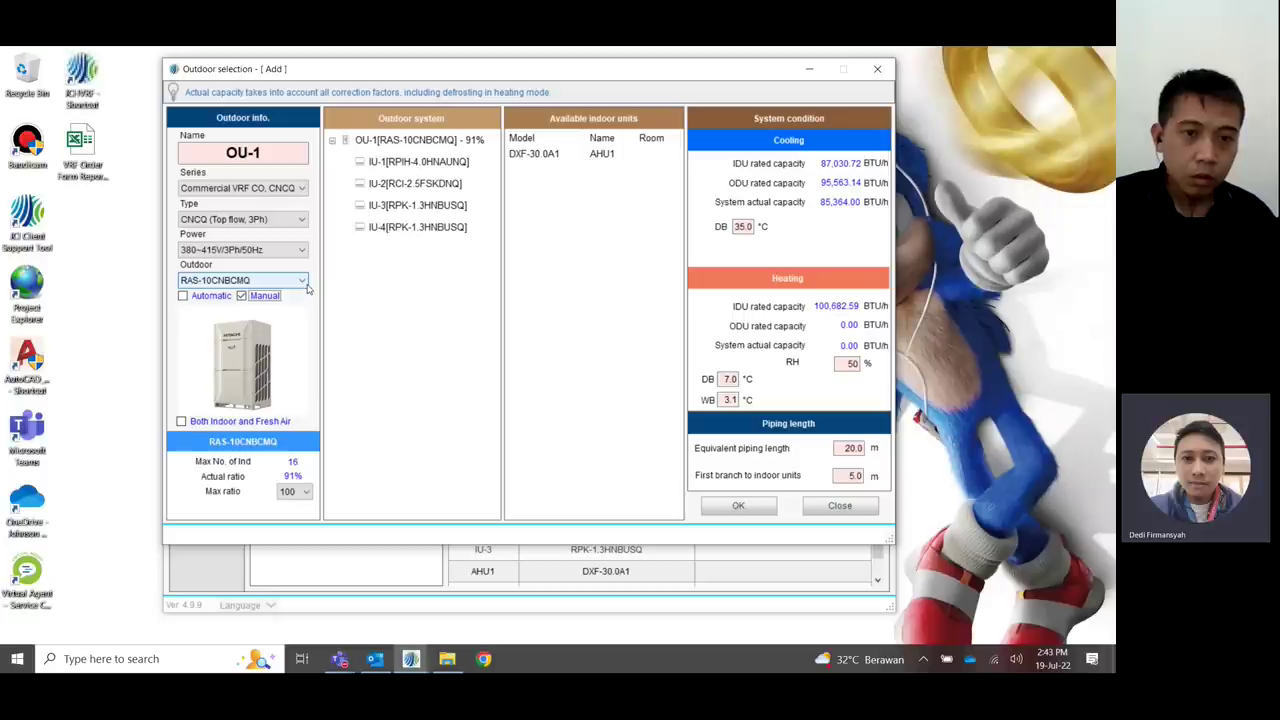
left_click(293, 283)
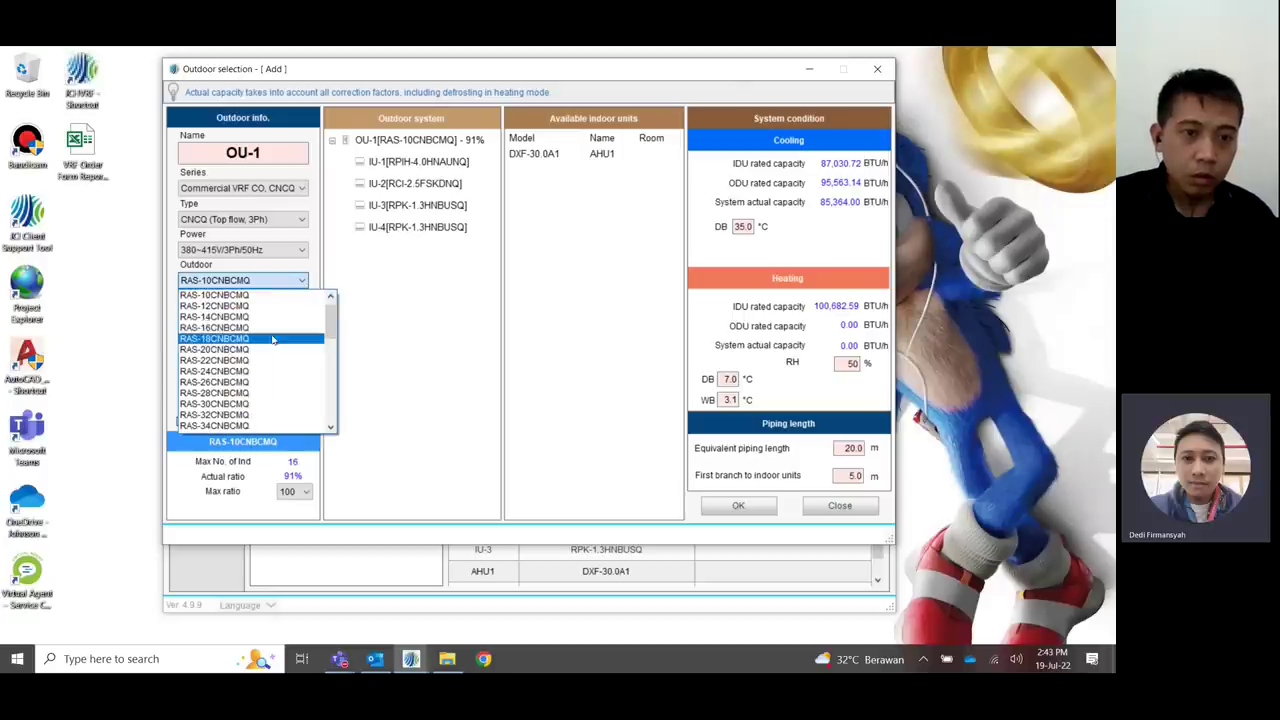
left_click(262, 297)
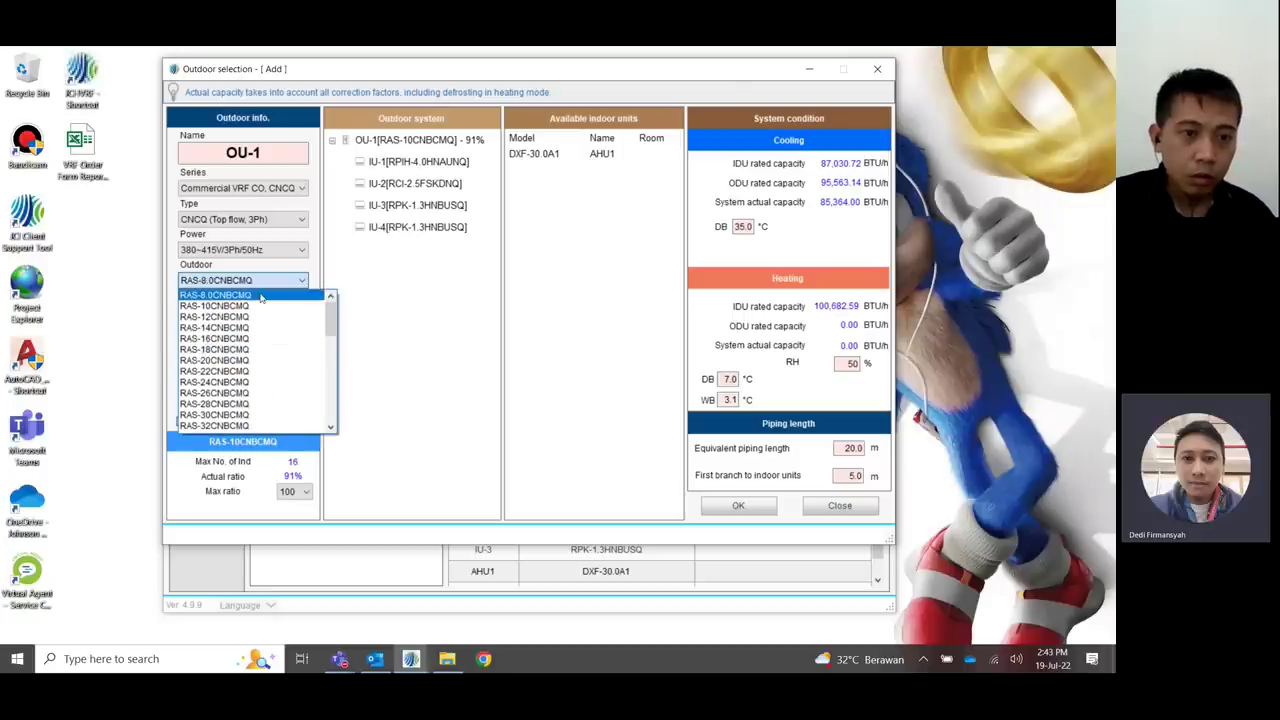
left_click(301, 283)
left_click(301, 283)
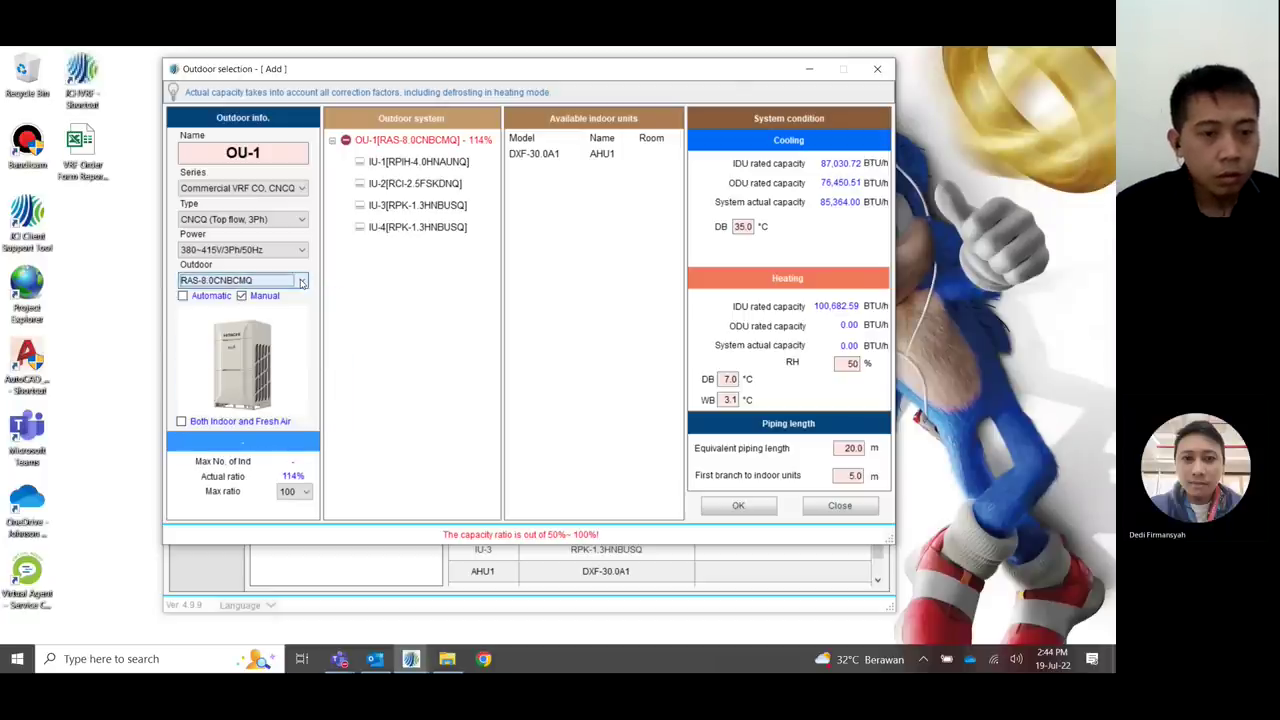
- Try the RAS-12CNBCMQ outdoor model for OU-1 and return to automatic model selection
left_click(301, 283)
left_click(270, 318)
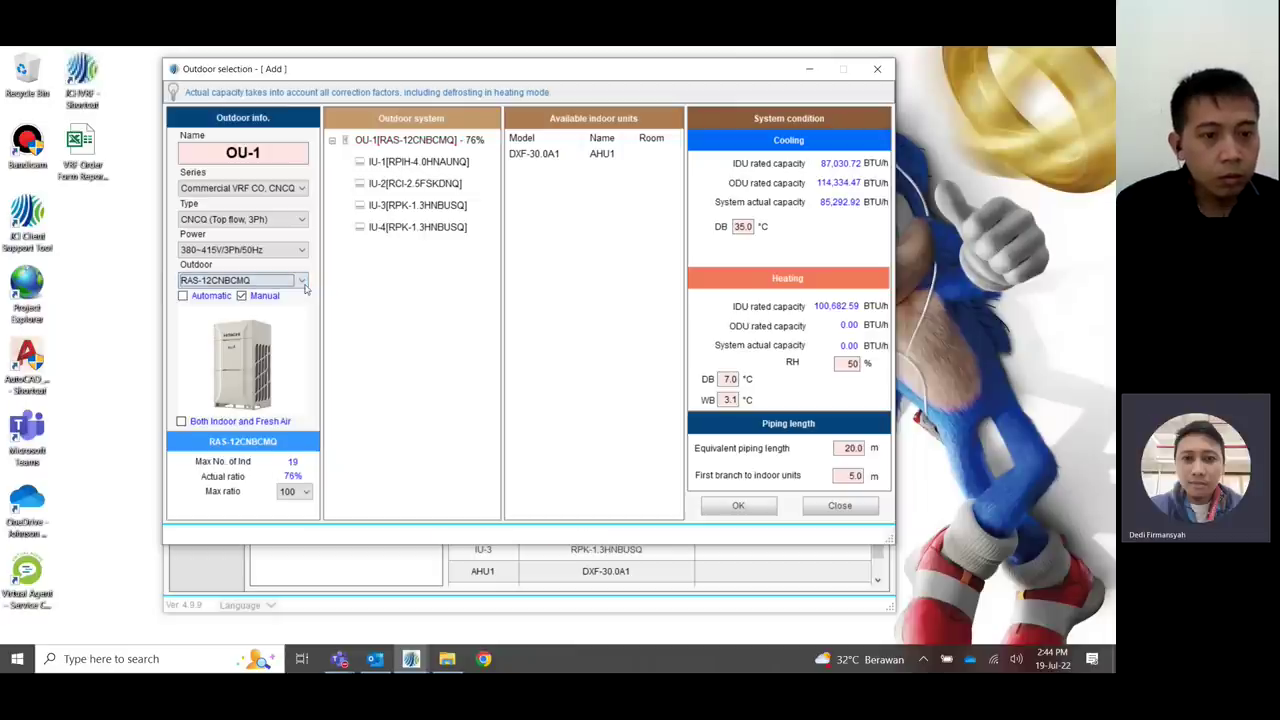
left_click(183, 296)
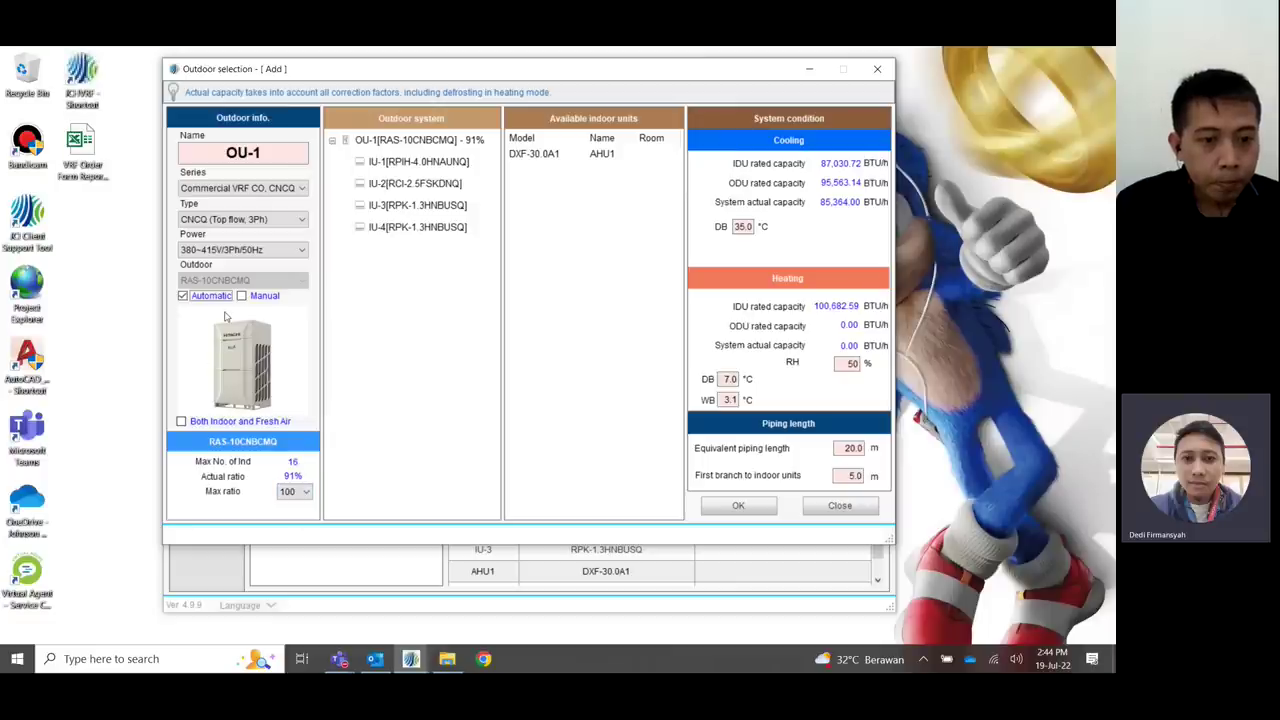
- Set the maximum capacity ratio of OU-1 to 110
left_click(287, 493)
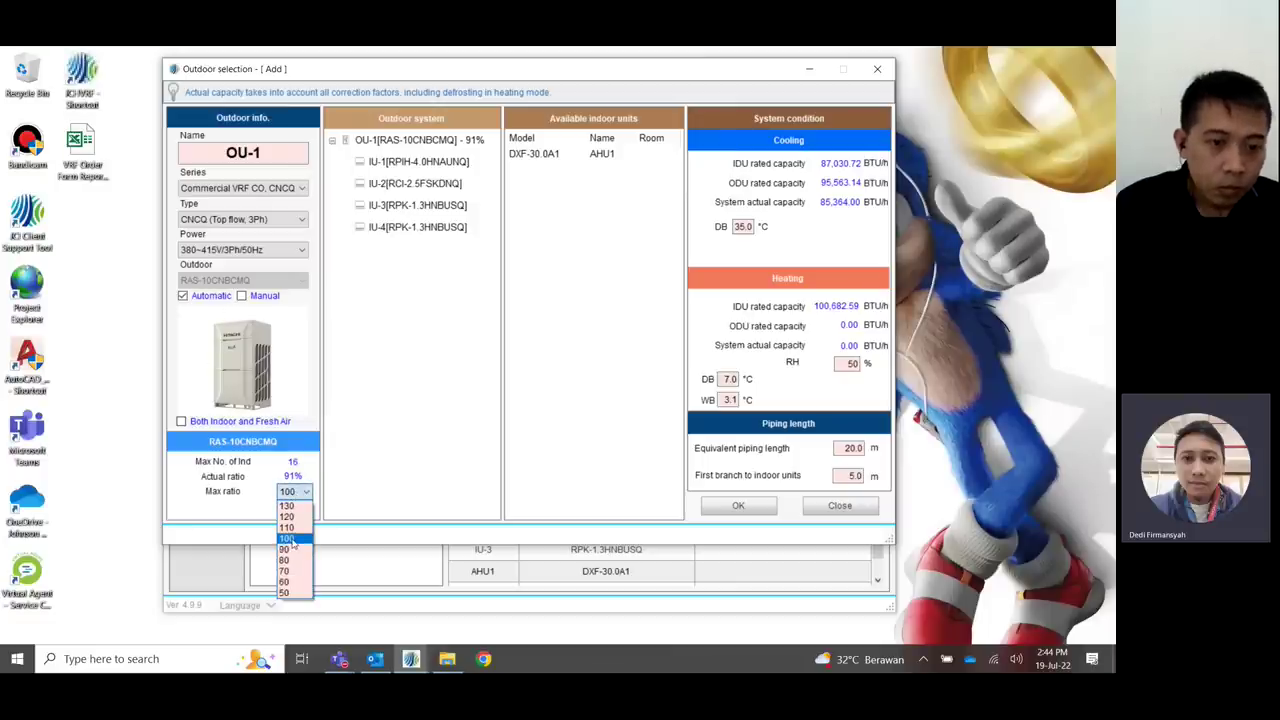
left_click(291, 541)
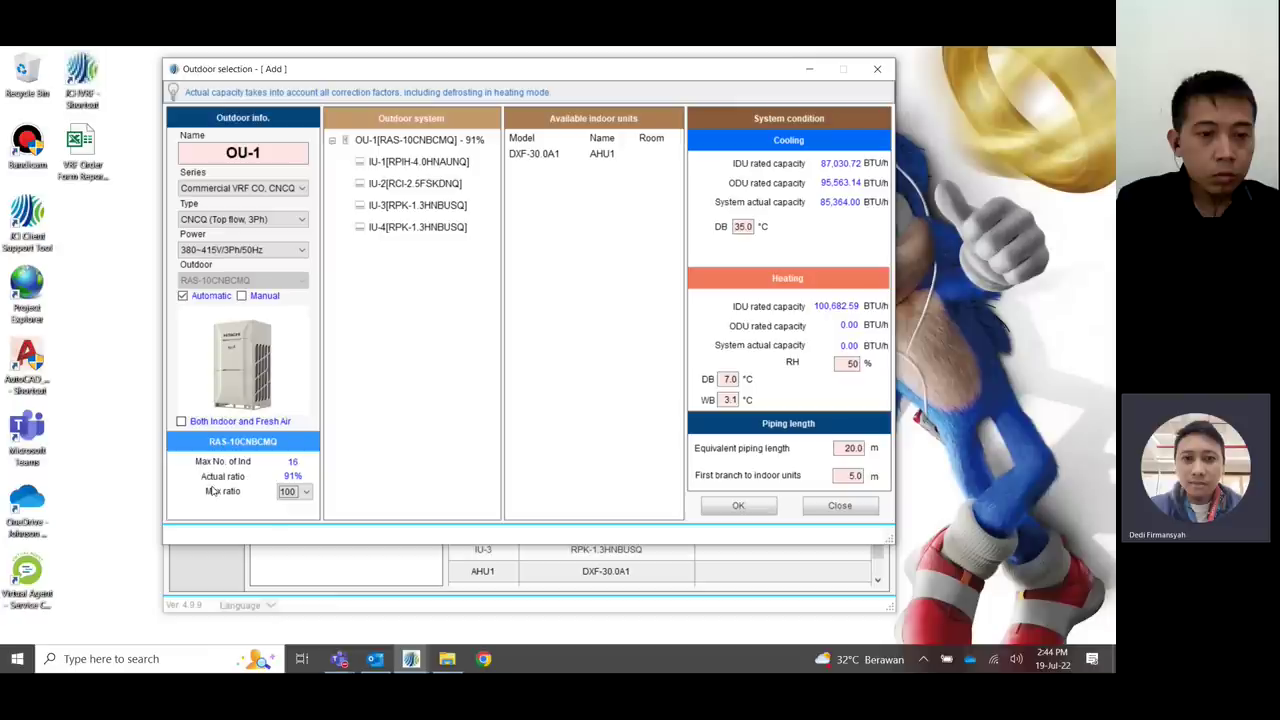
left_click(303, 492)
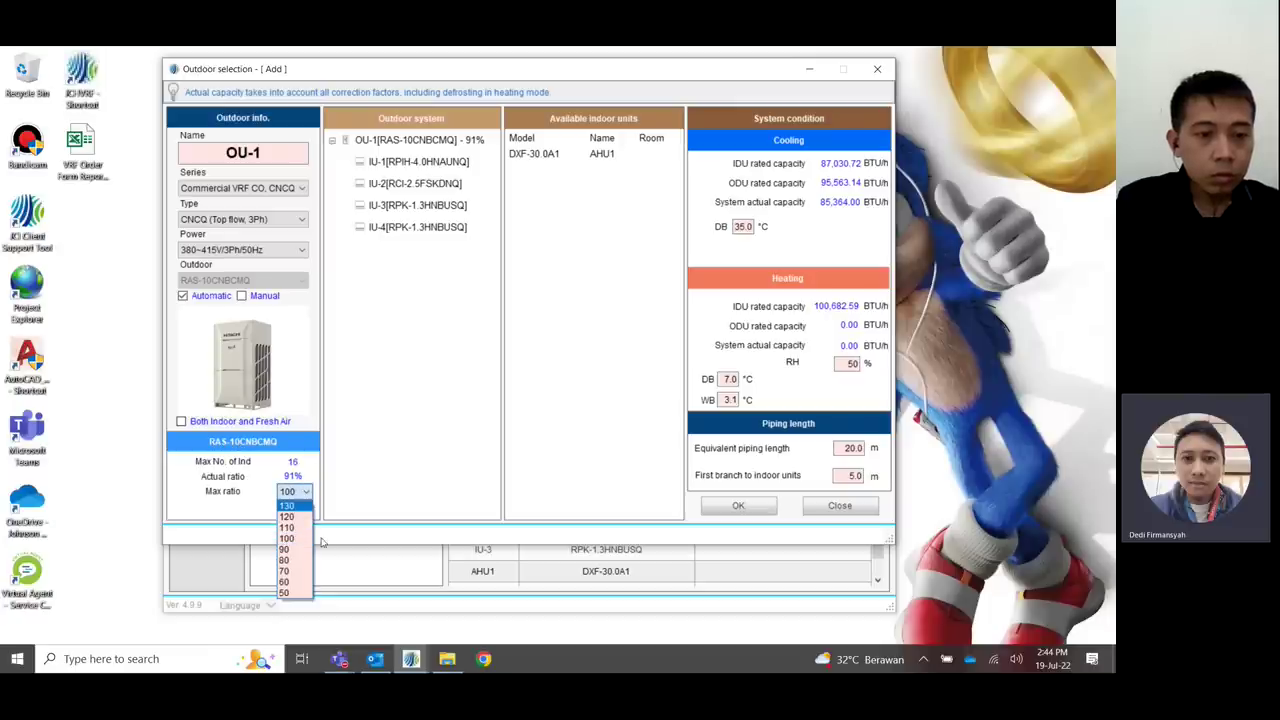
left_click(292, 527)
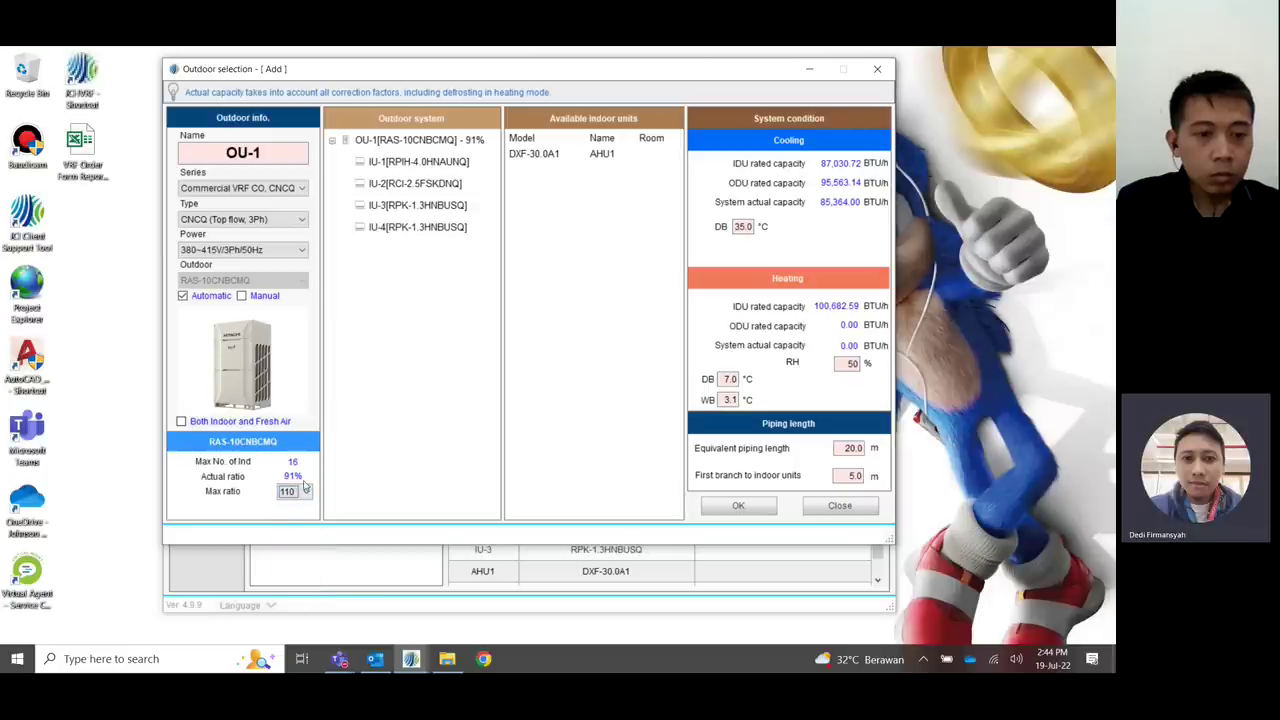
- Manually select the RAS-8.0CNBCMQ outdoor model for OU-1 and set its maximum ratio to 120
left_click(241, 296)
left_click(265, 283)
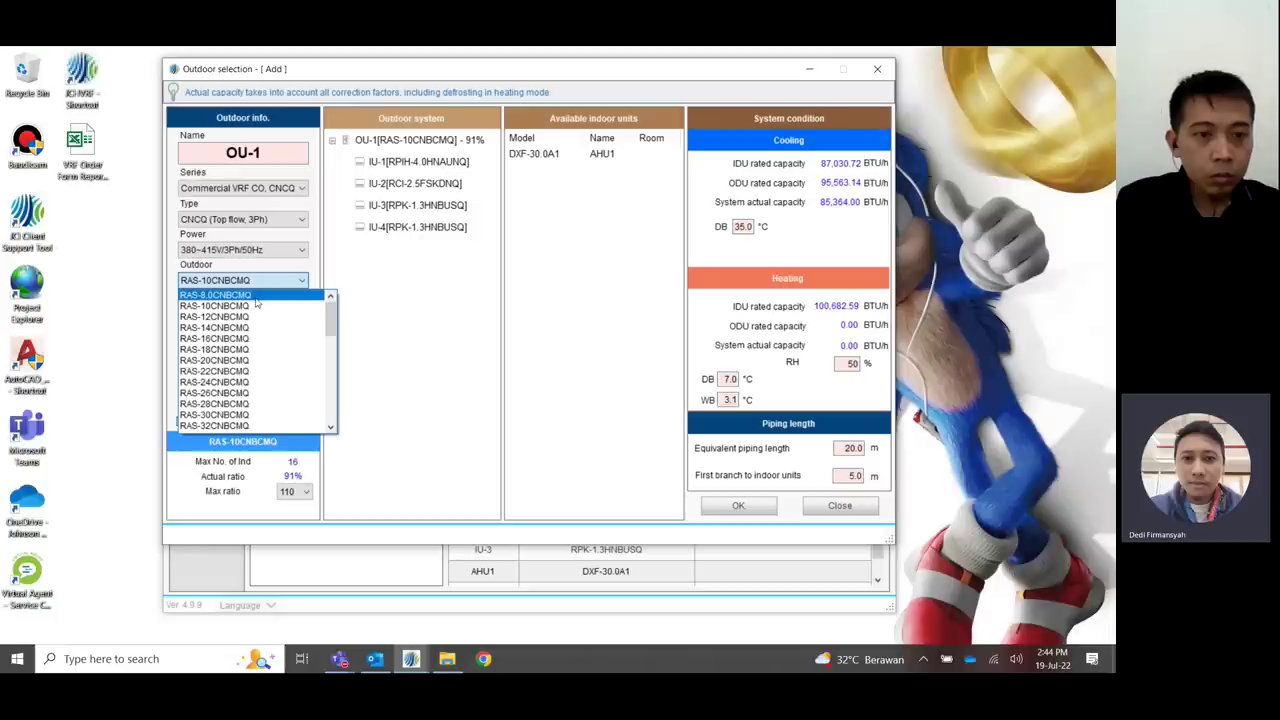
left_click(236, 298)
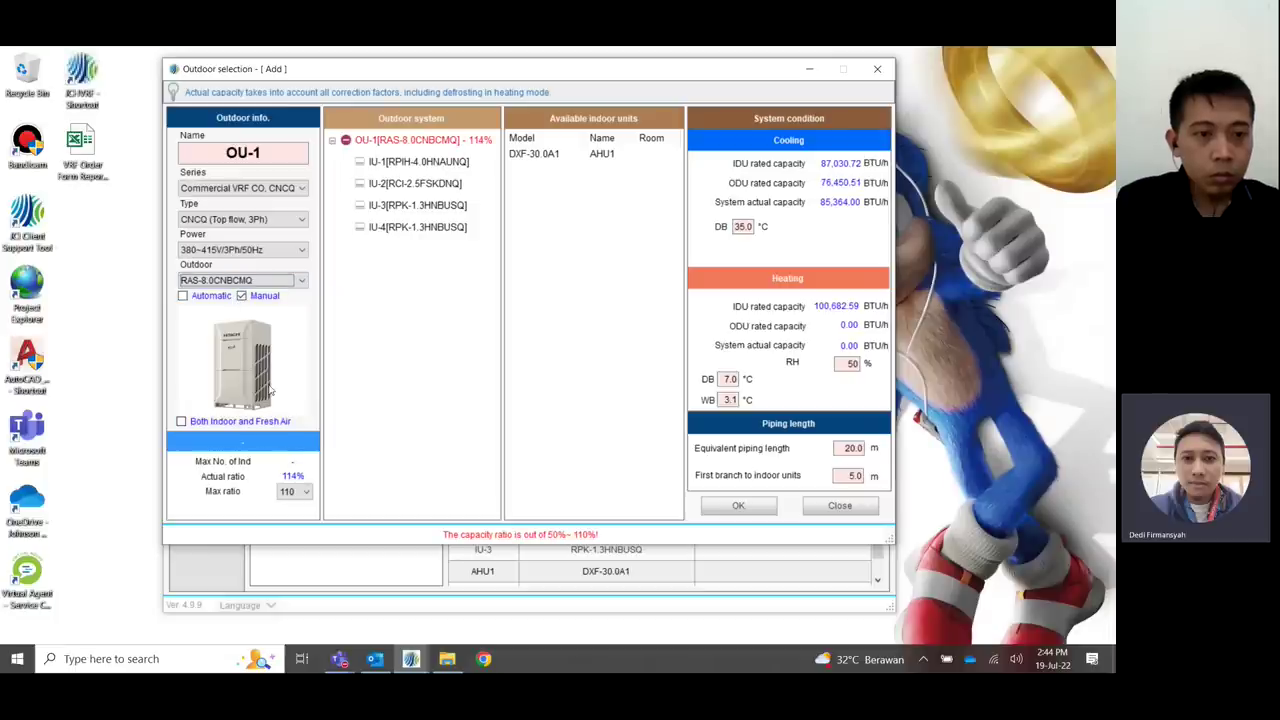
left_click(297, 492)
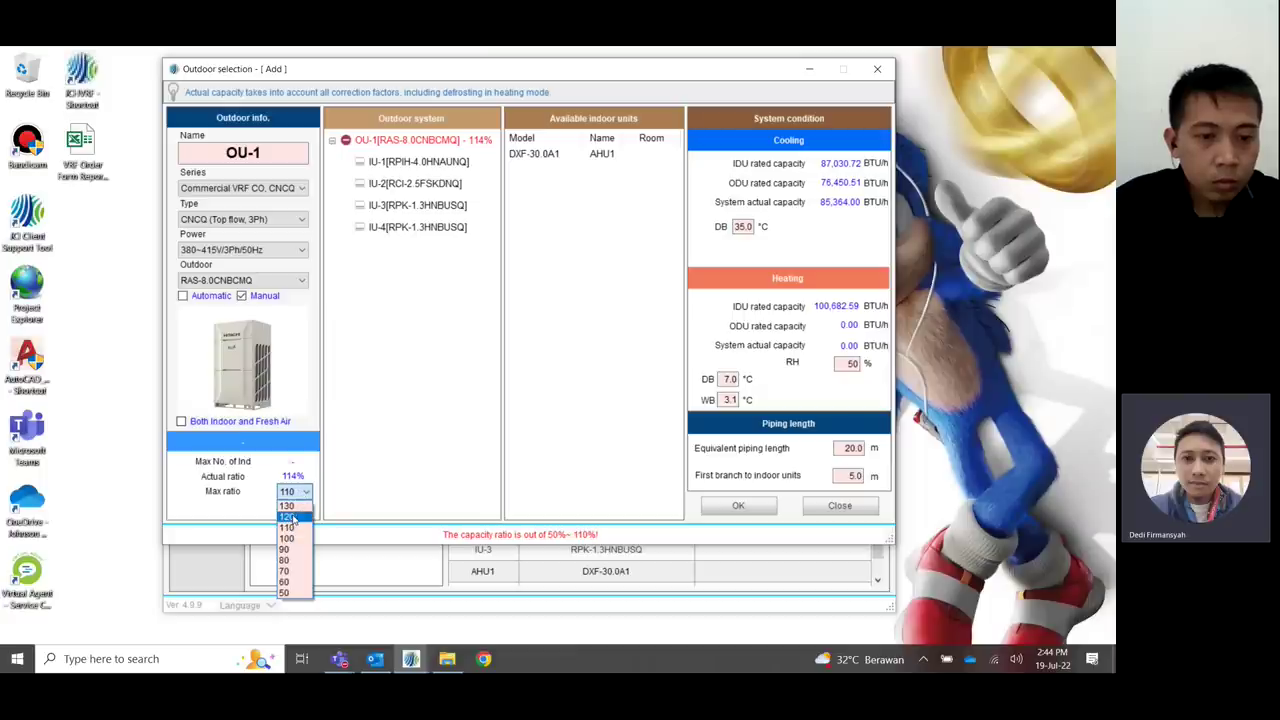
left_click(305, 513)
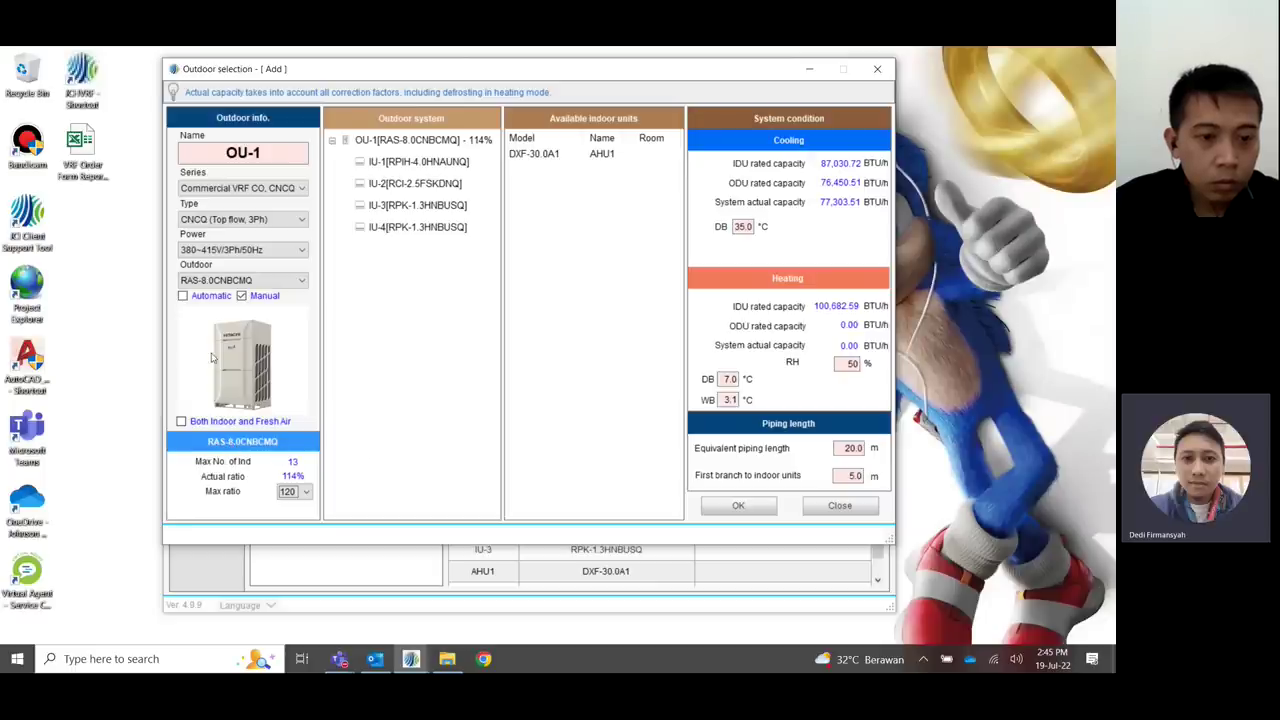
- Return OU-1 to automatic model selection and set its maximum ratio to 130
left_click(296, 491)
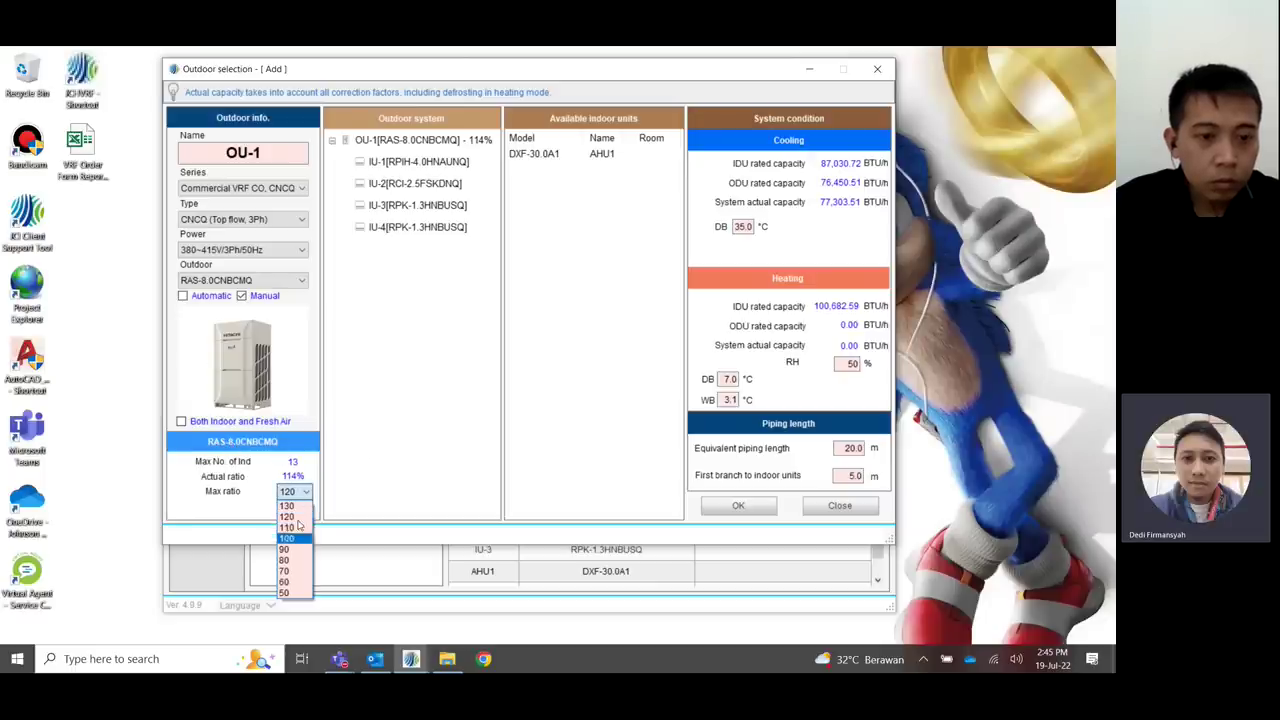
left_click(184, 300)
left_click(184, 300)
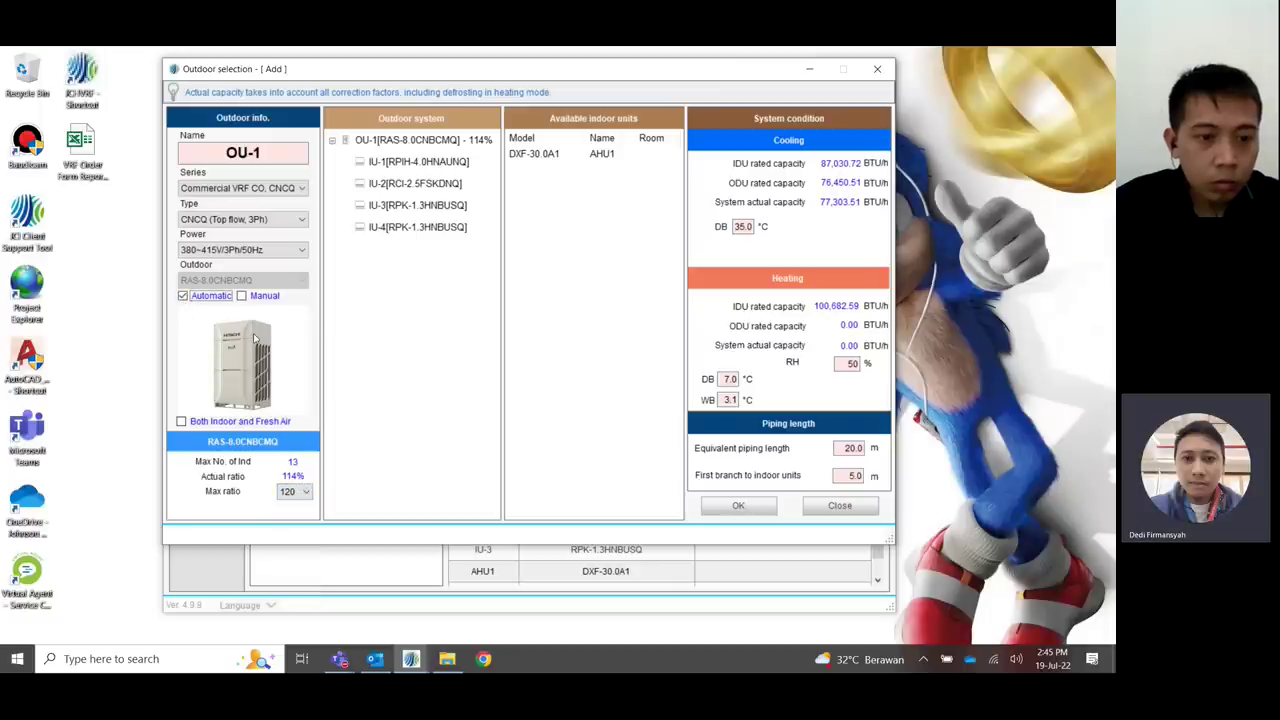
left_click(304, 494)
left_click(288, 506)
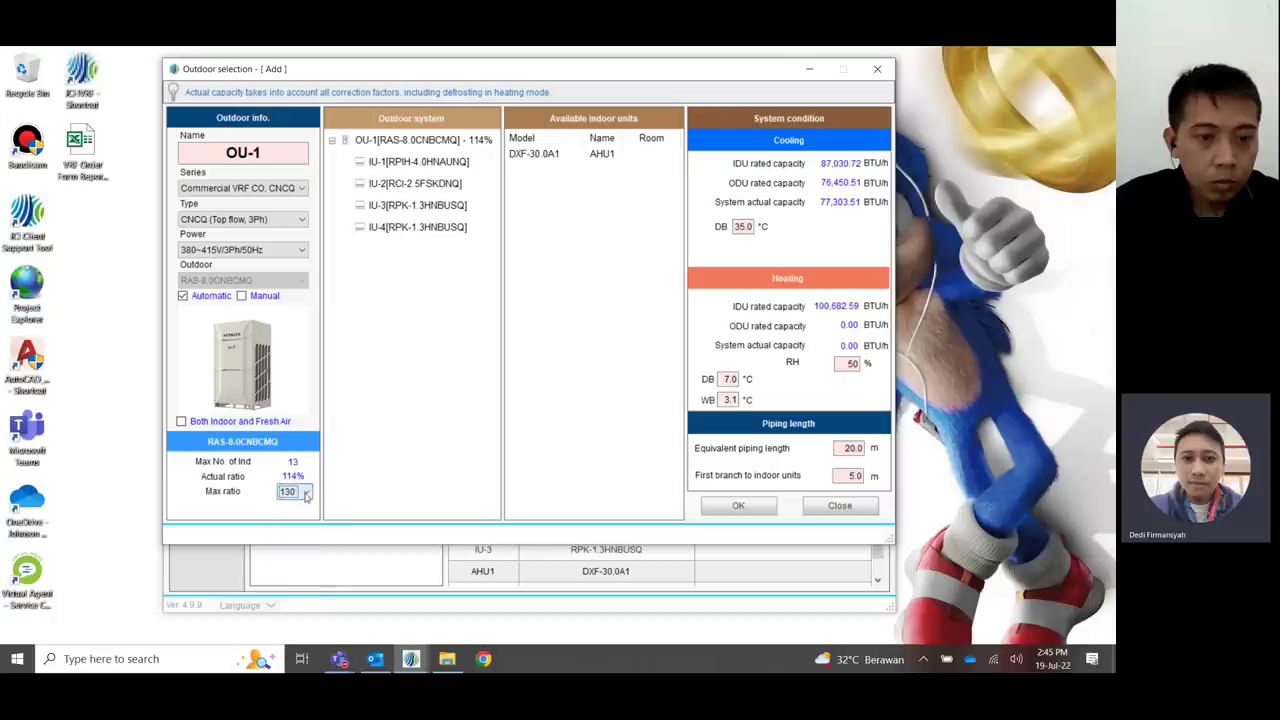
- Set the maximum ratio of OU-1 to 100 and confirm the outdoor unit
left_click(297, 492)
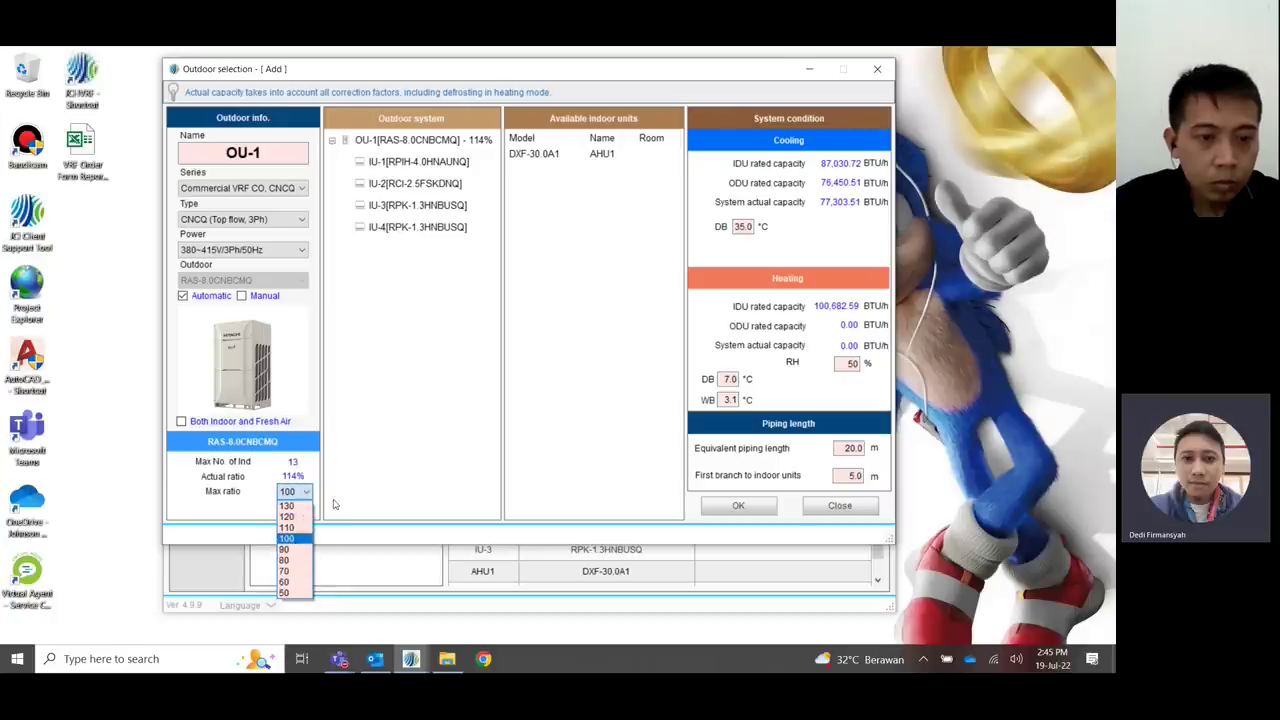
left_click(303, 495)
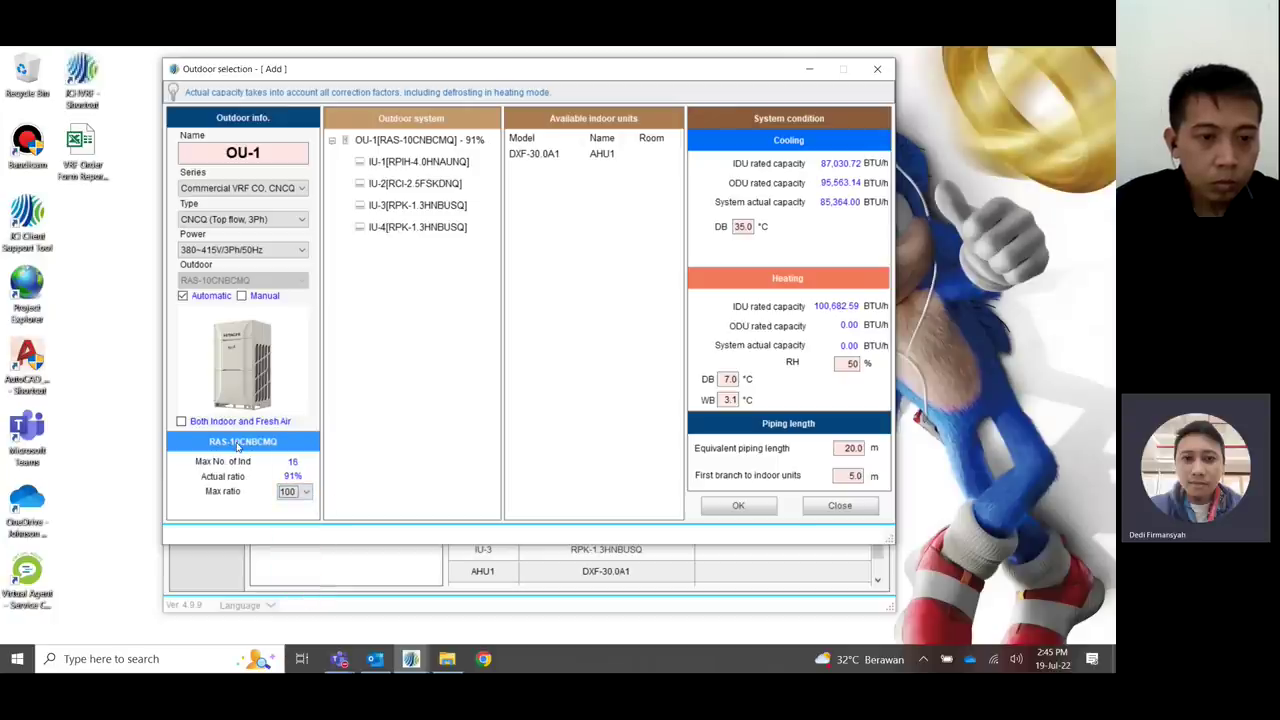
left_click(305, 492)
left_click(307, 497)
left_click(306, 493)
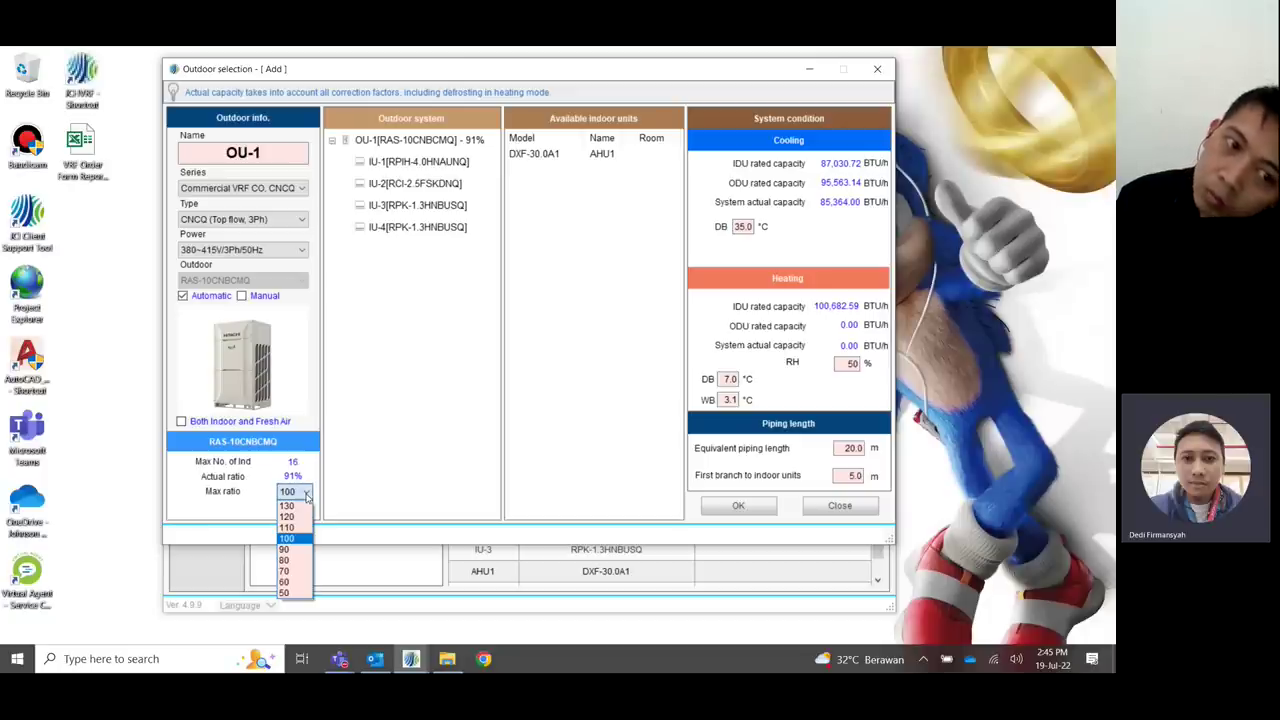
left_click(245, 475)
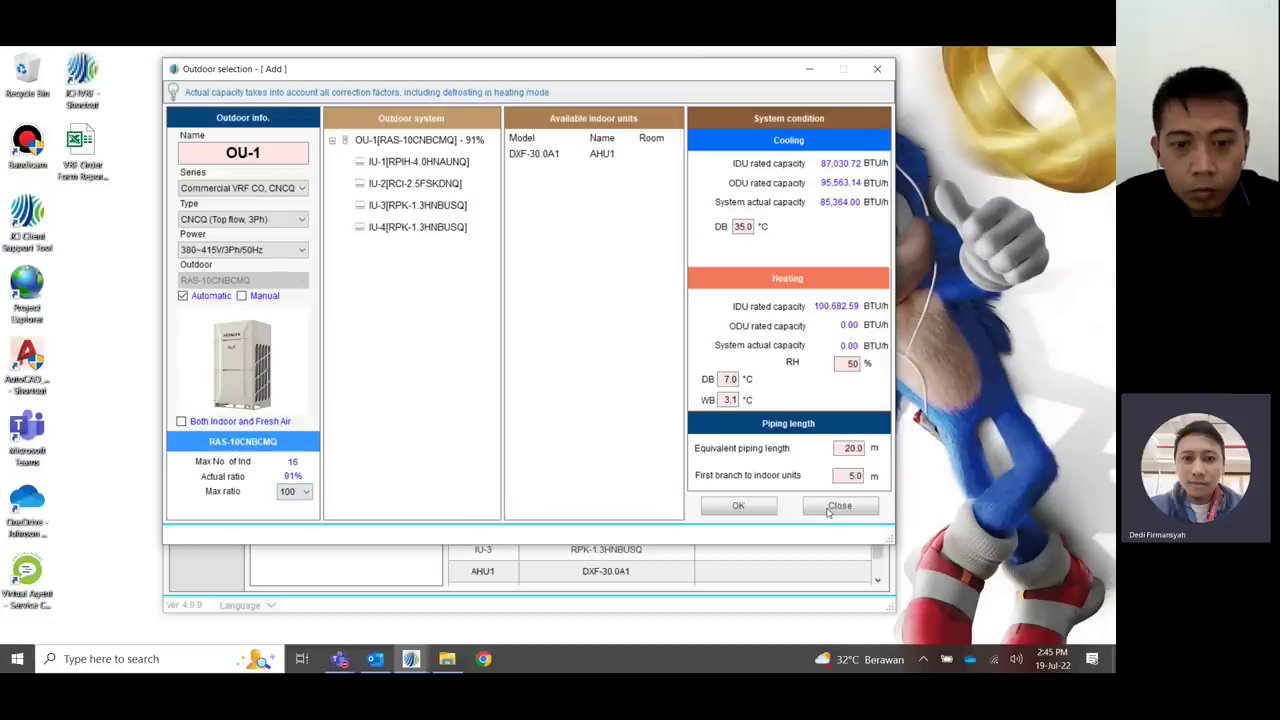
left_click(738, 507)
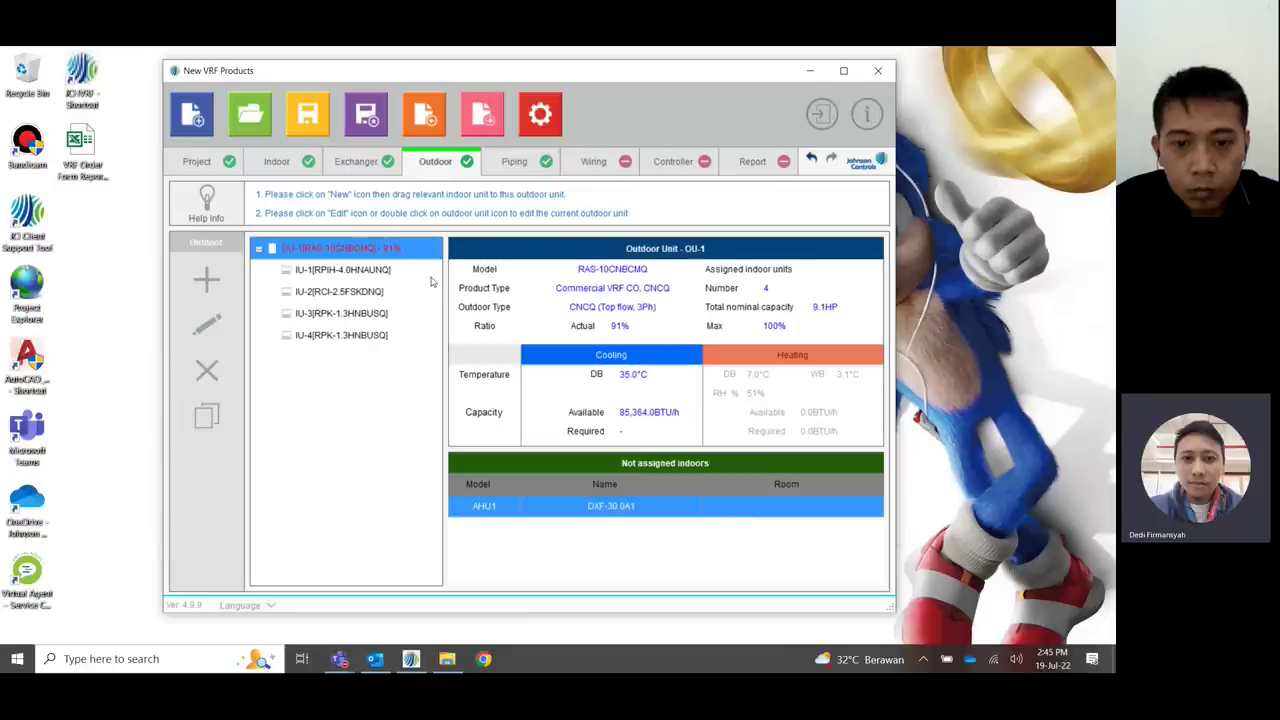
left_click(349, 270)
left_click(405, 248)
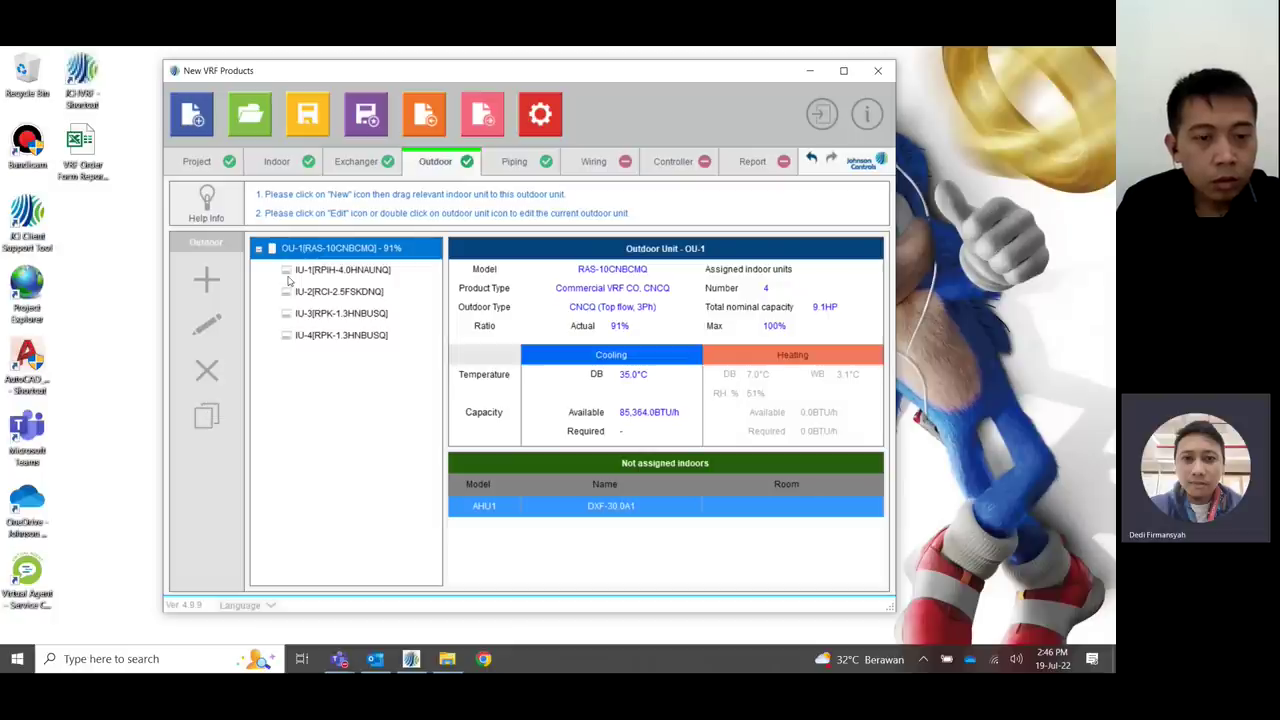
left_click(355, 285)
left_click(286, 250)
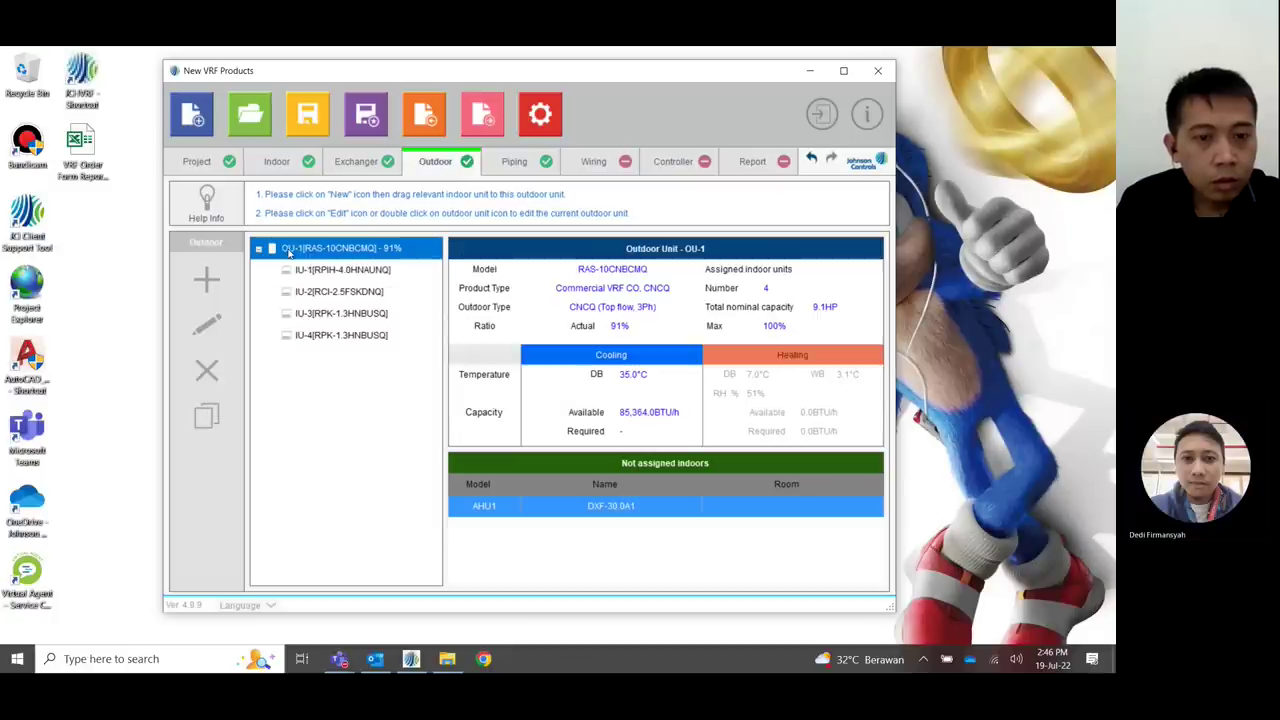
- Add a second outdoor unit named OU-AHU and assign the available indoor unit AHU1 (DXF-30.0A1) to it
left_click(205, 282)
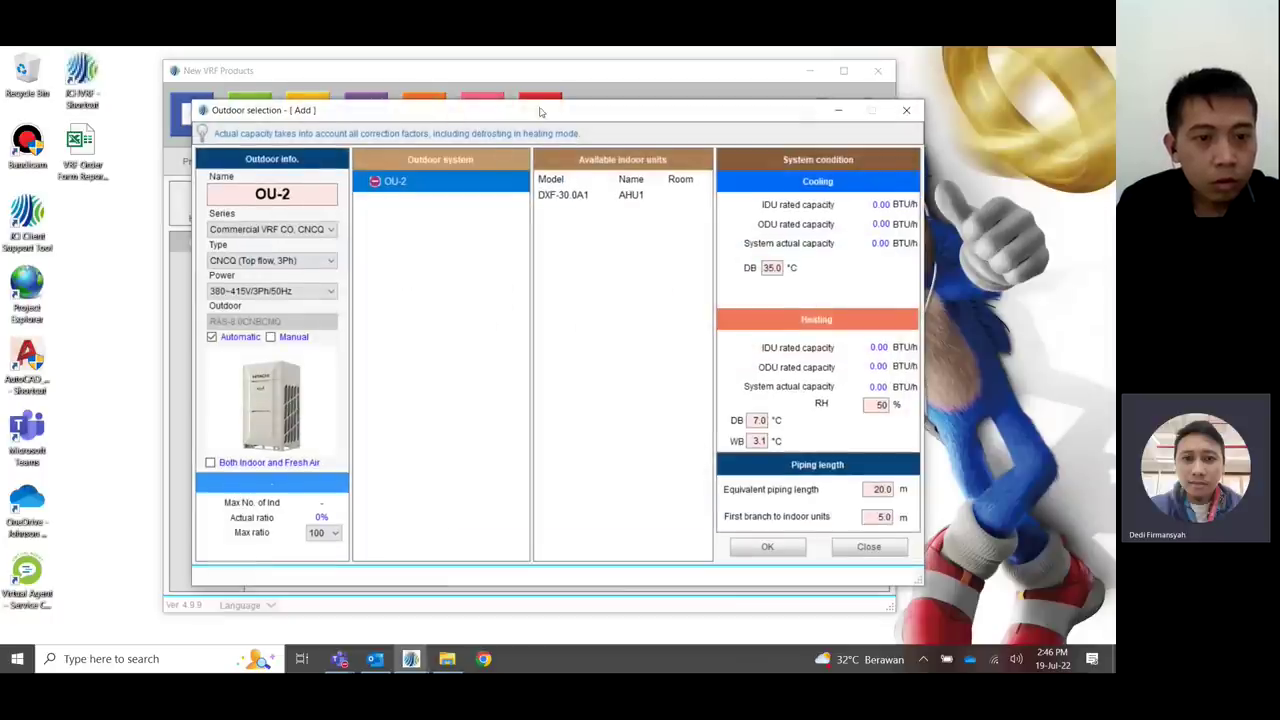
left_click_drag(541, 110, 513, 77)
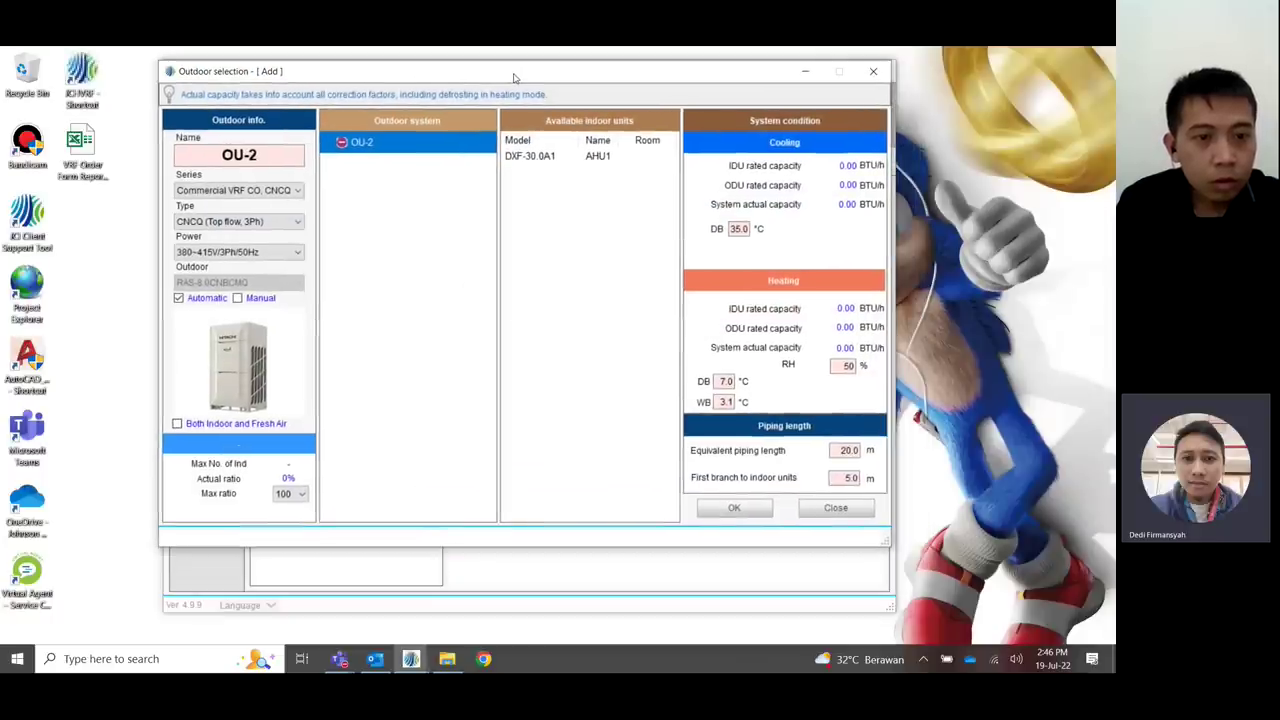
left_click(544, 158)
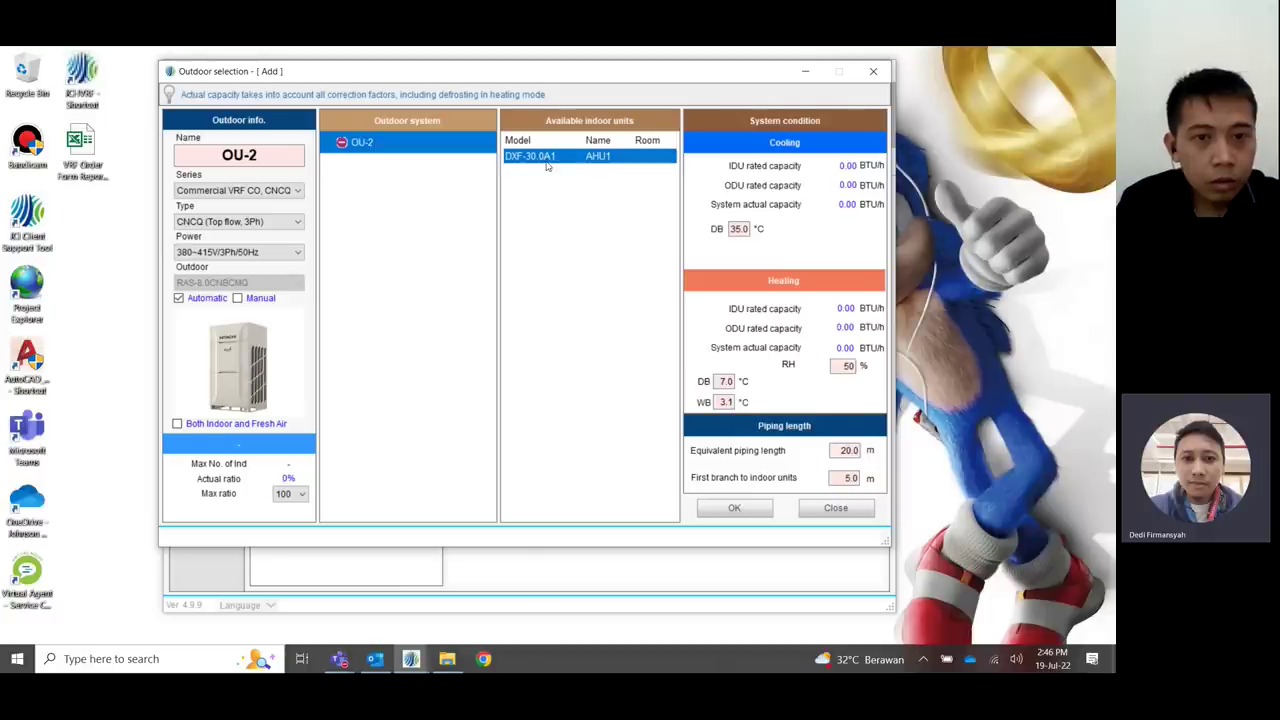
left_click(262, 155)
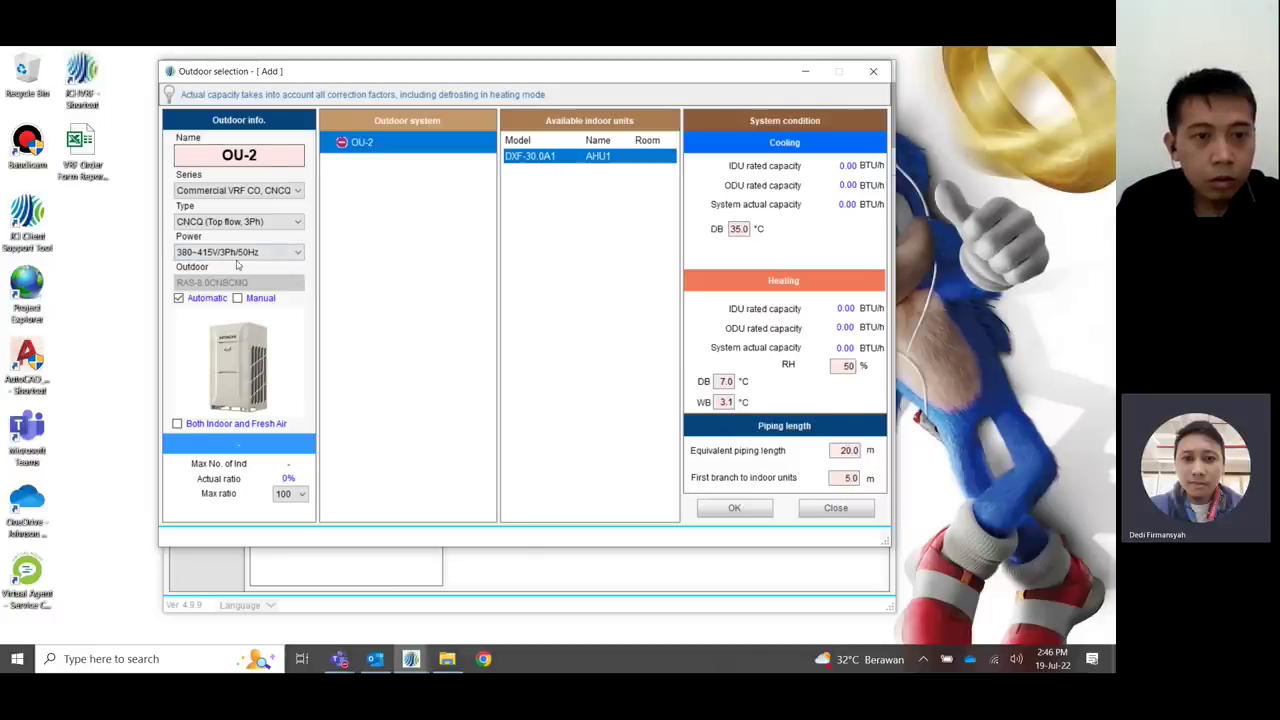
left_click(252, 155)
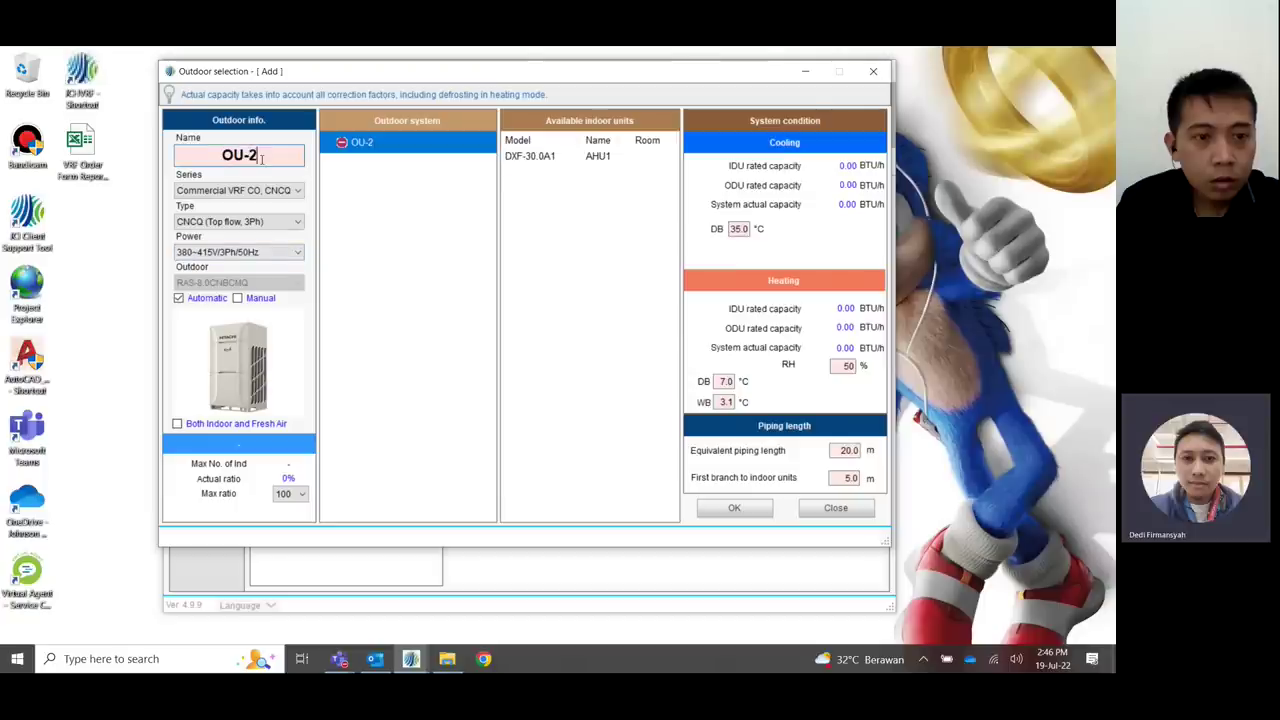
double_click(254, 155)
type("AHU")
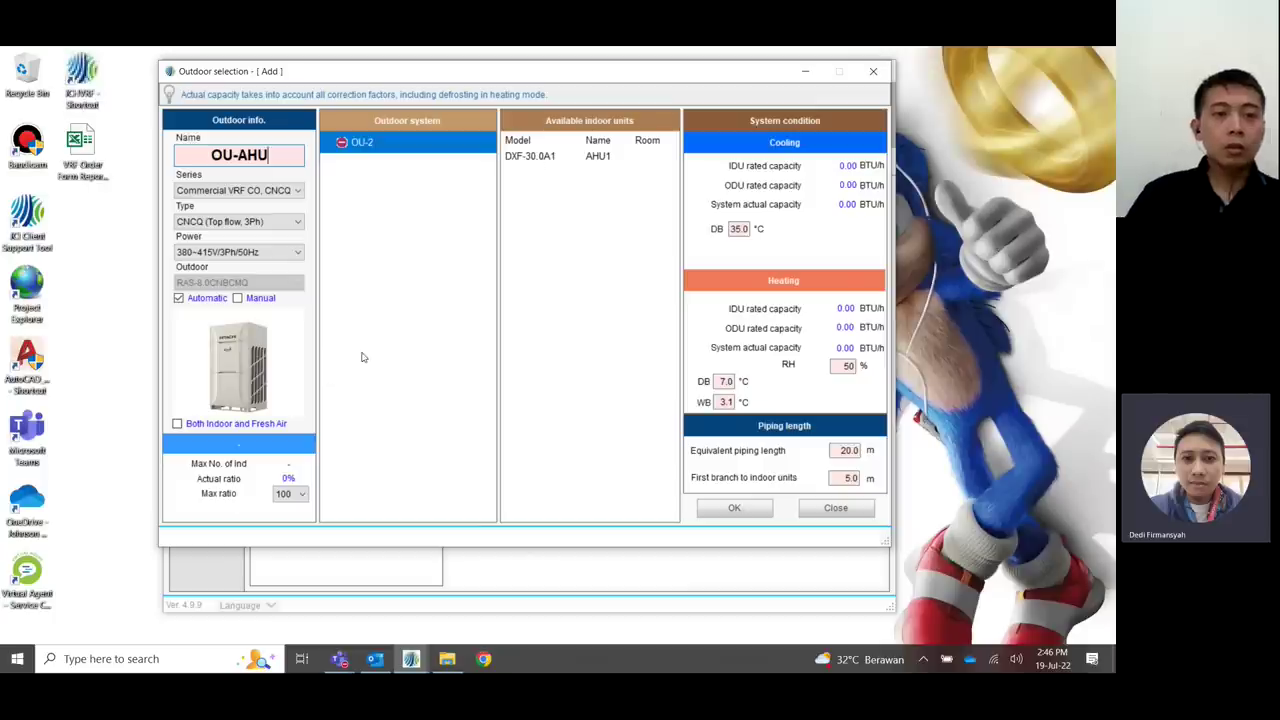
left_click(537, 156)
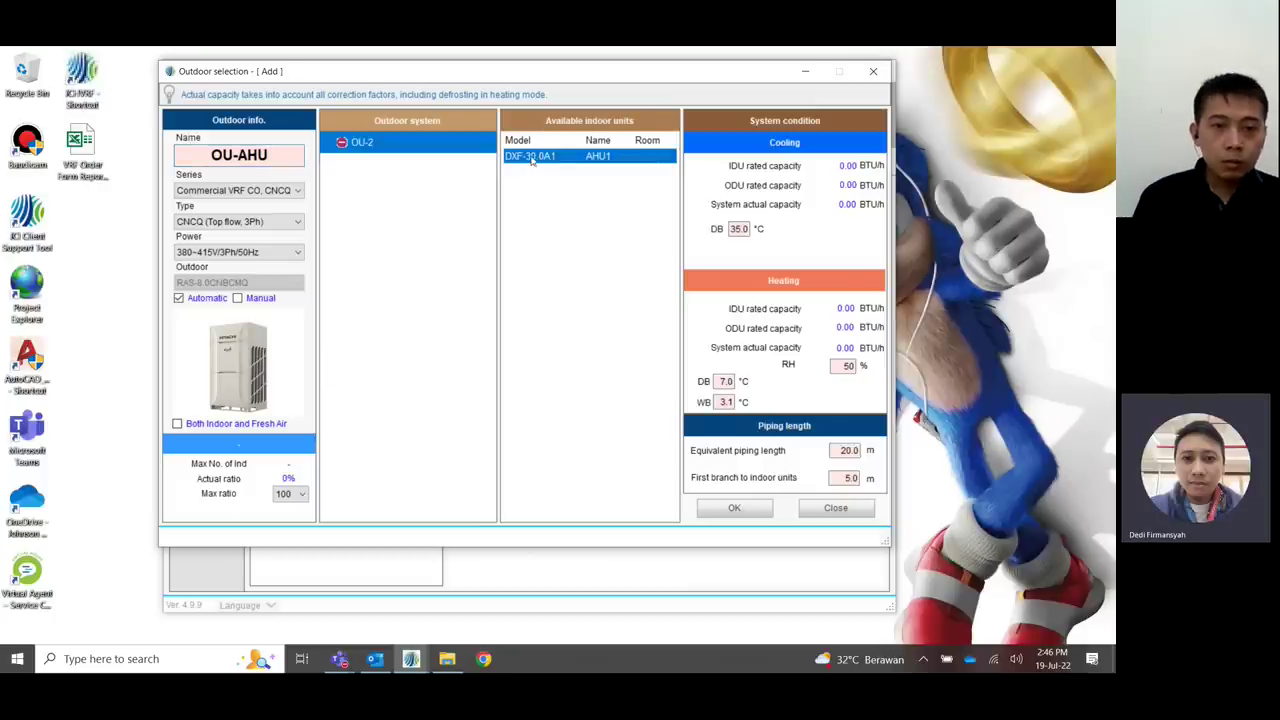
left_click_drag(530, 157, 360, 148)
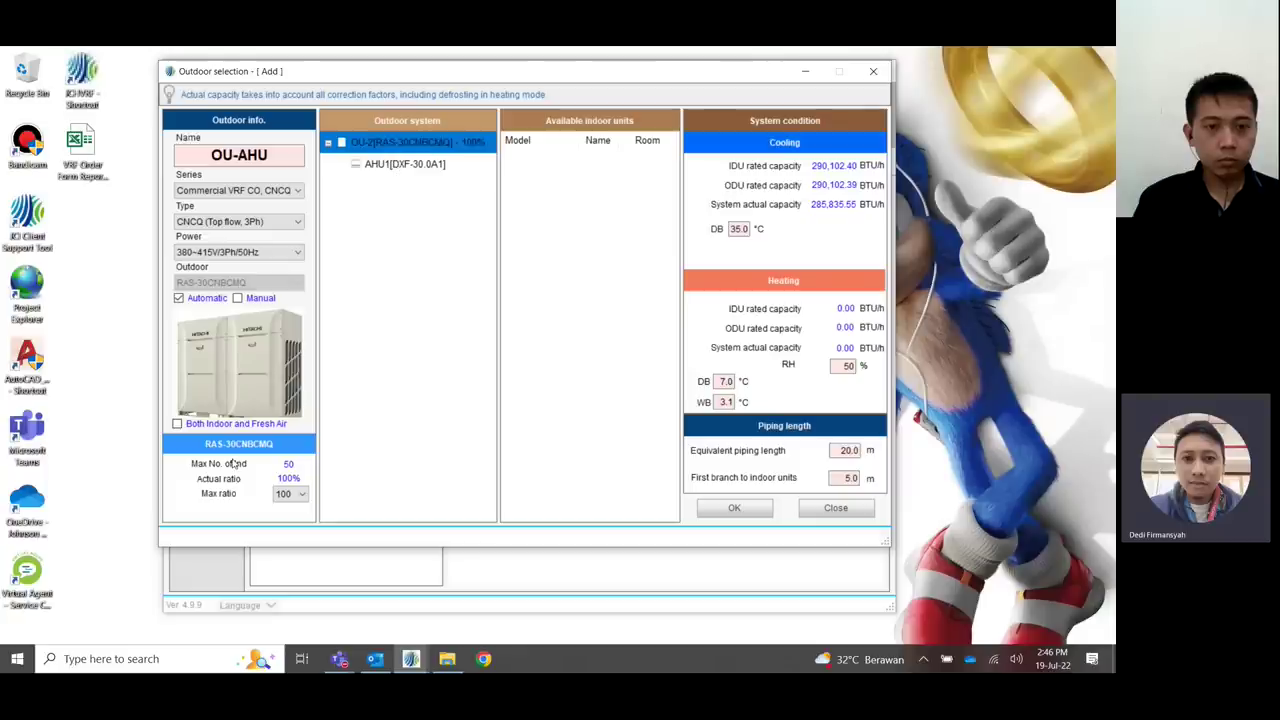
- Try a maximum ratio of 130 for OU-AHU and set it back to 100
left_click(300, 494)
left_click(305, 514)
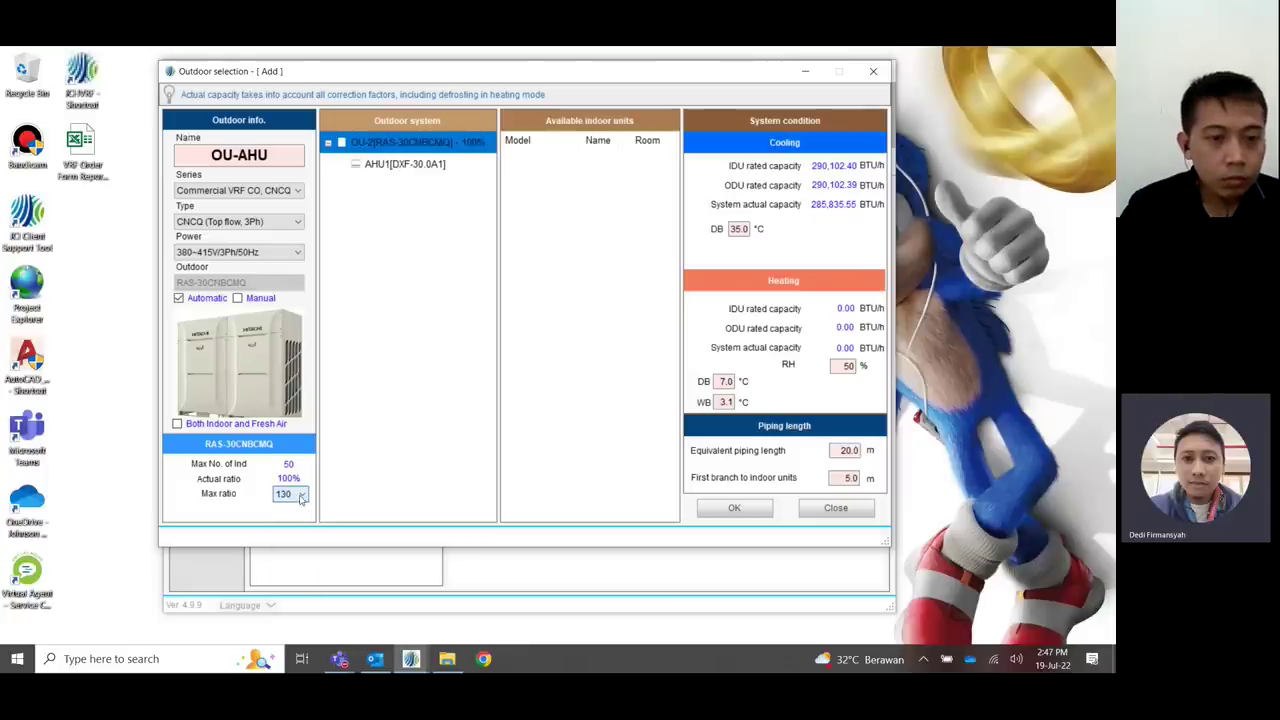
left_click(298, 494)
left_click(291, 537)
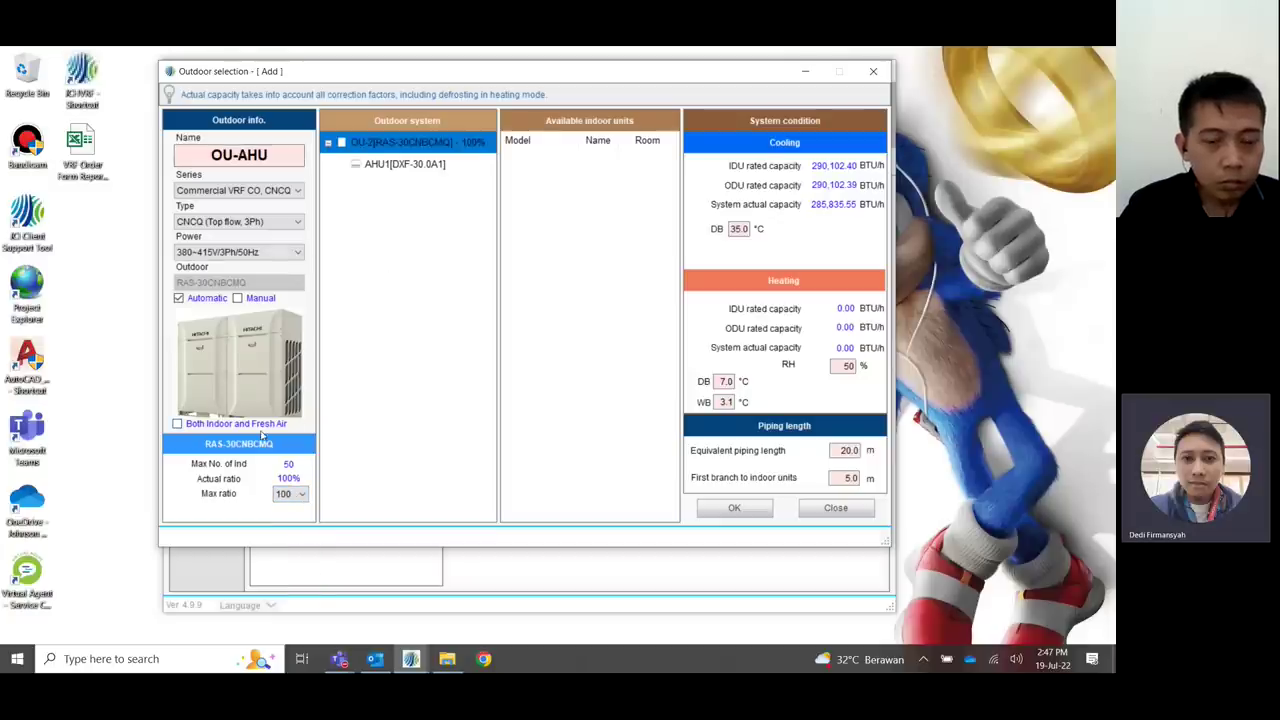
left_click(301, 496)
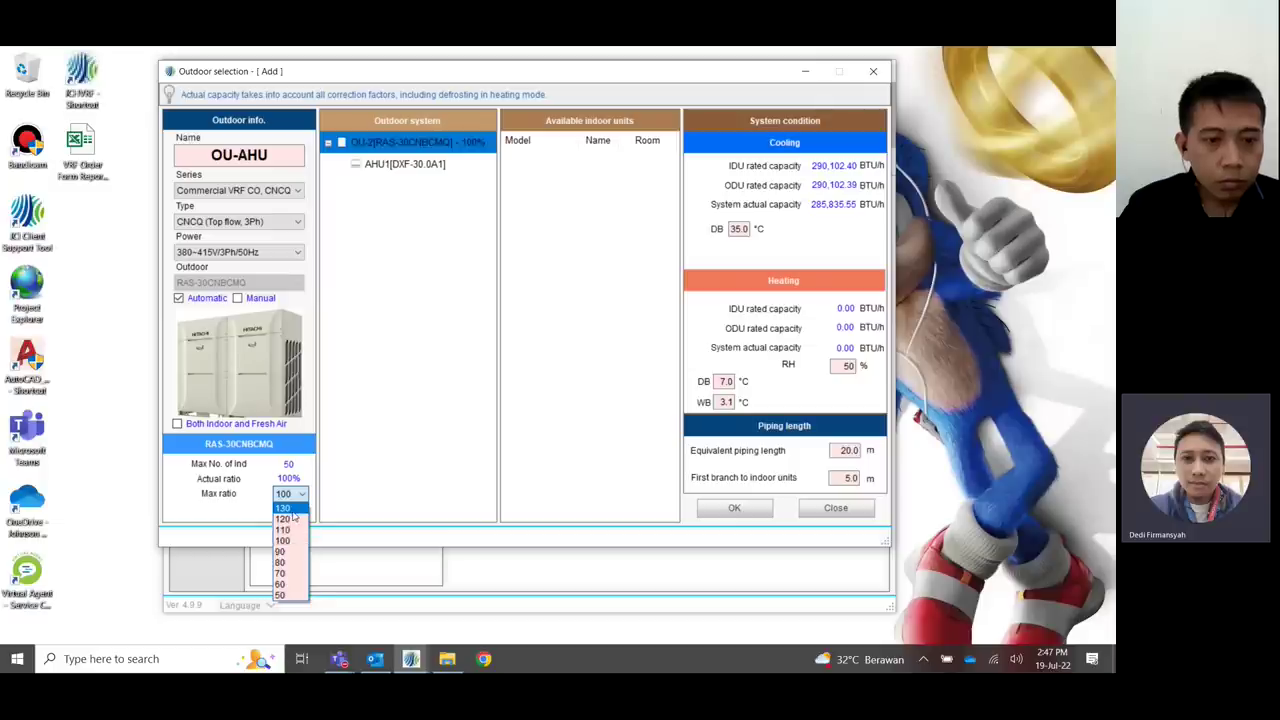
left_click(300, 496)
left_click(300, 496)
left_click(301, 497)
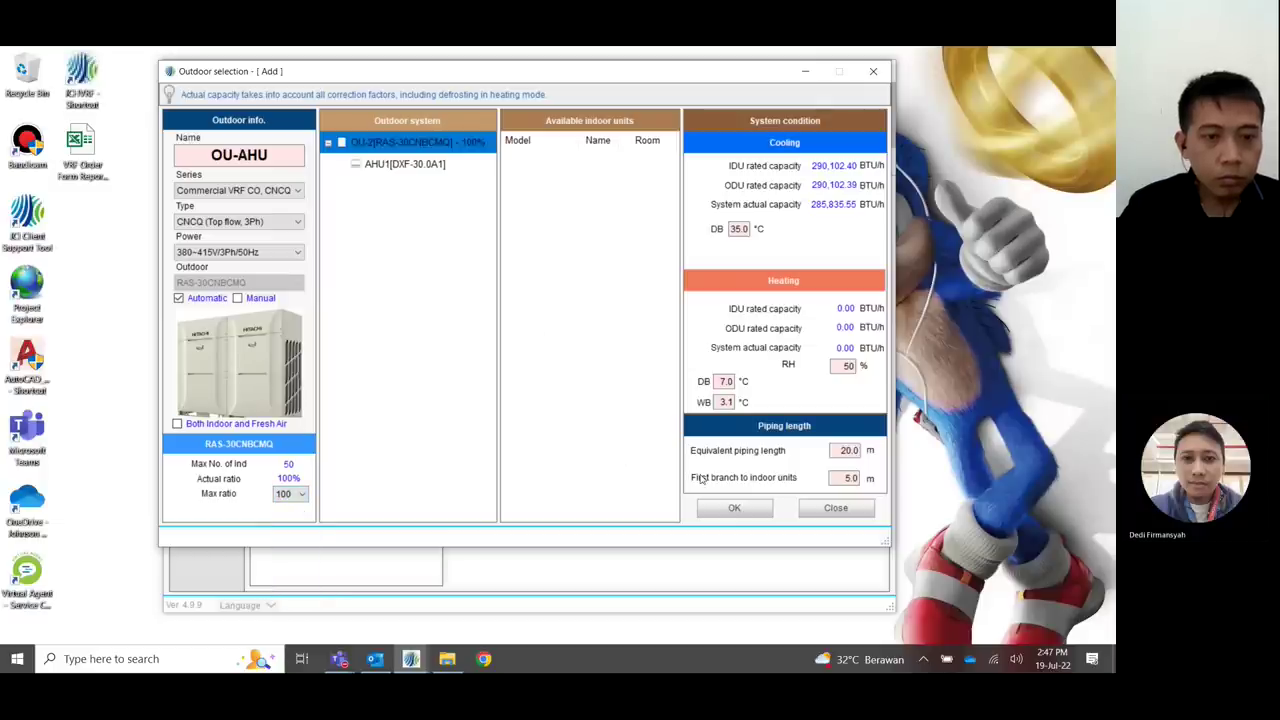
- Try the RAS-34CNBCMQ outdoor model for OU-AHU in manual selection and return to automatic model selection
left_click(237, 298)
left_click(240, 283)
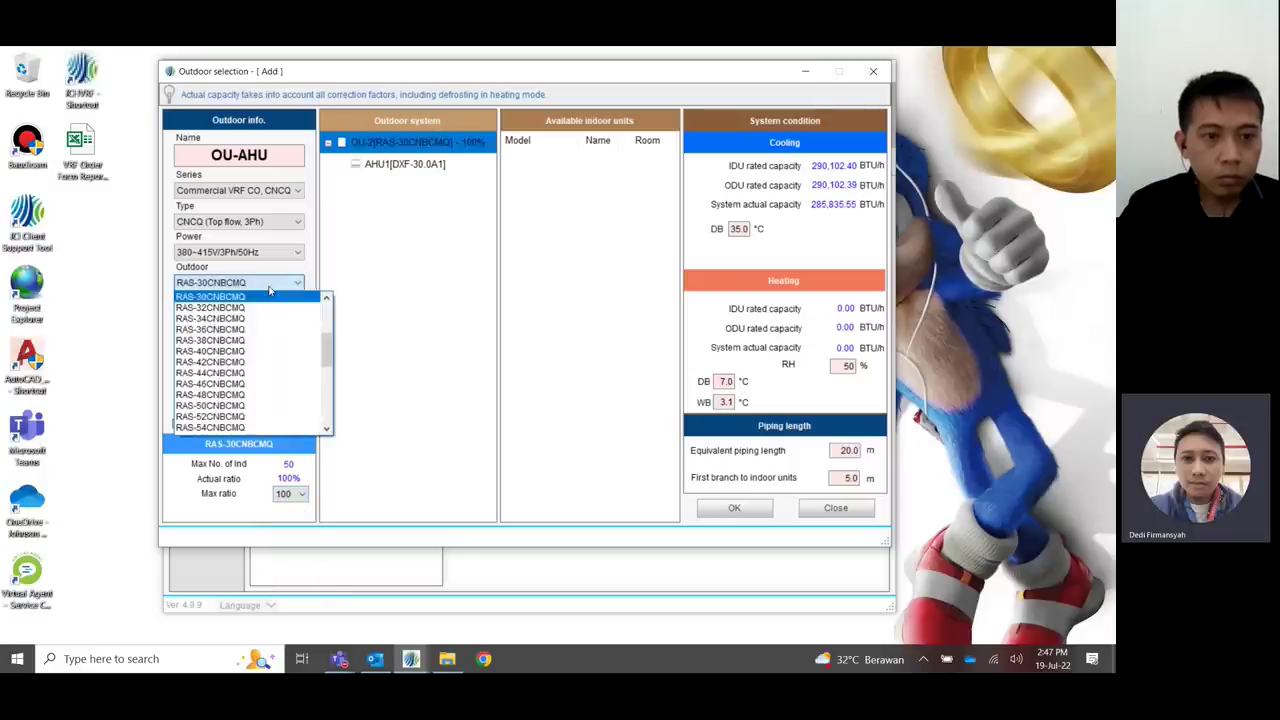
left_click(258, 320)
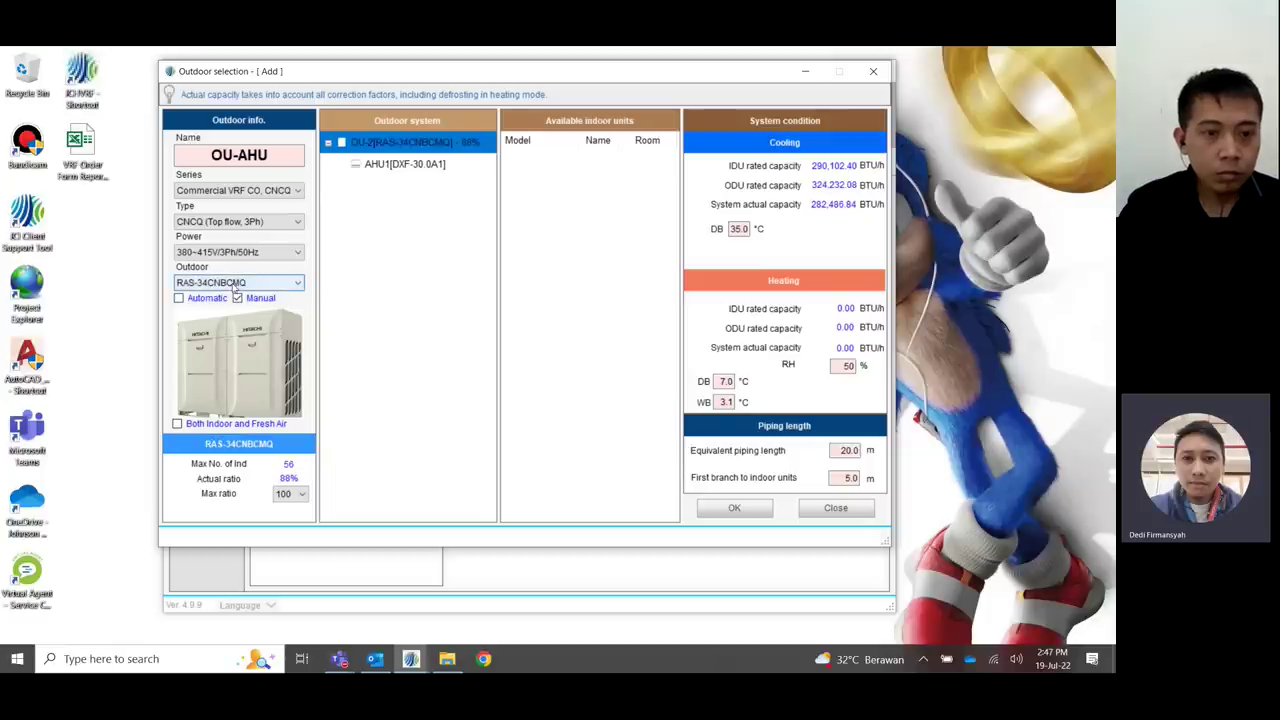
left_click(254, 285)
left_click(178, 298)
left_click(178, 298)
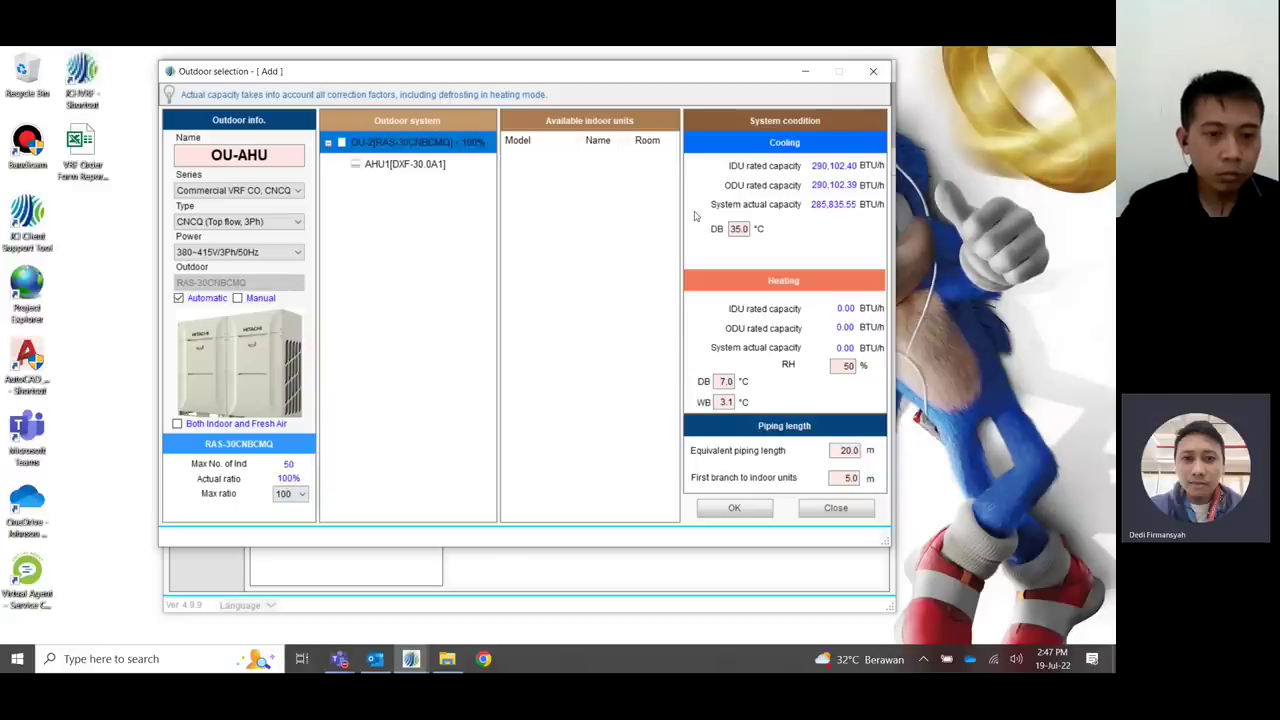
- Confirm the new OU-AHU outdoor unit and compare its details with those of OU-1
left_click(738, 507)
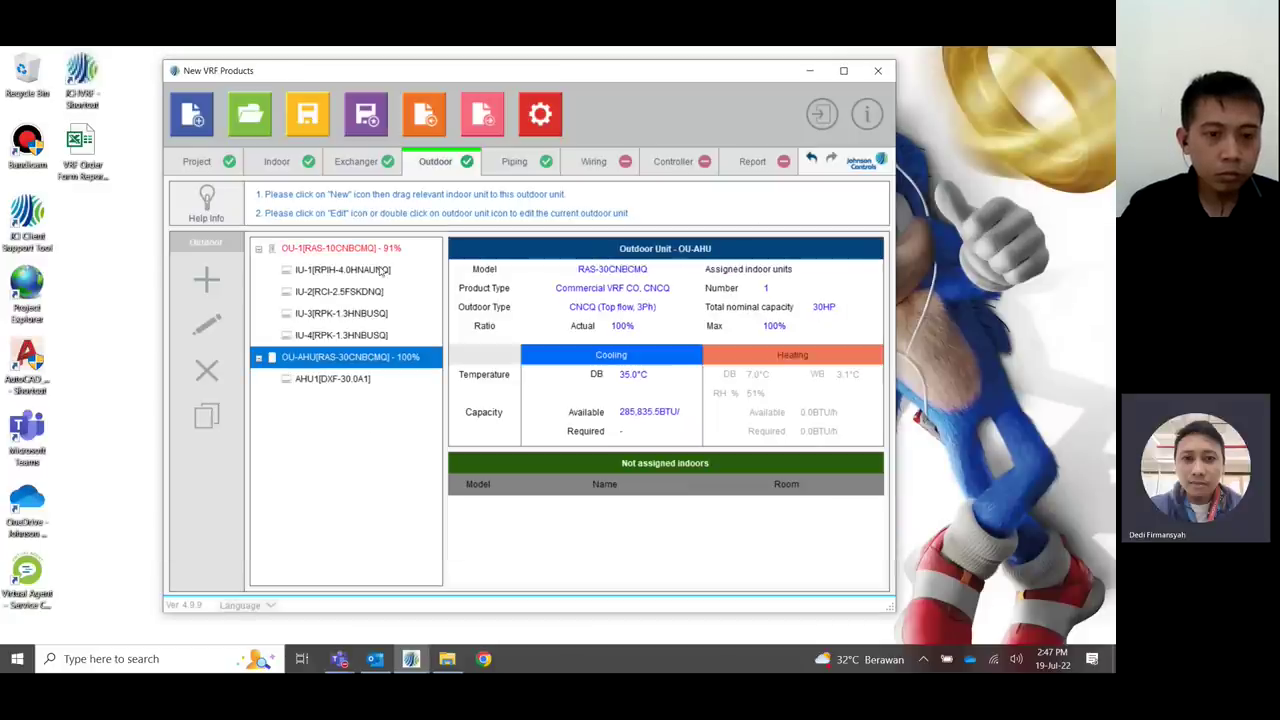
left_click(347, 248)
left_click(347, 248)
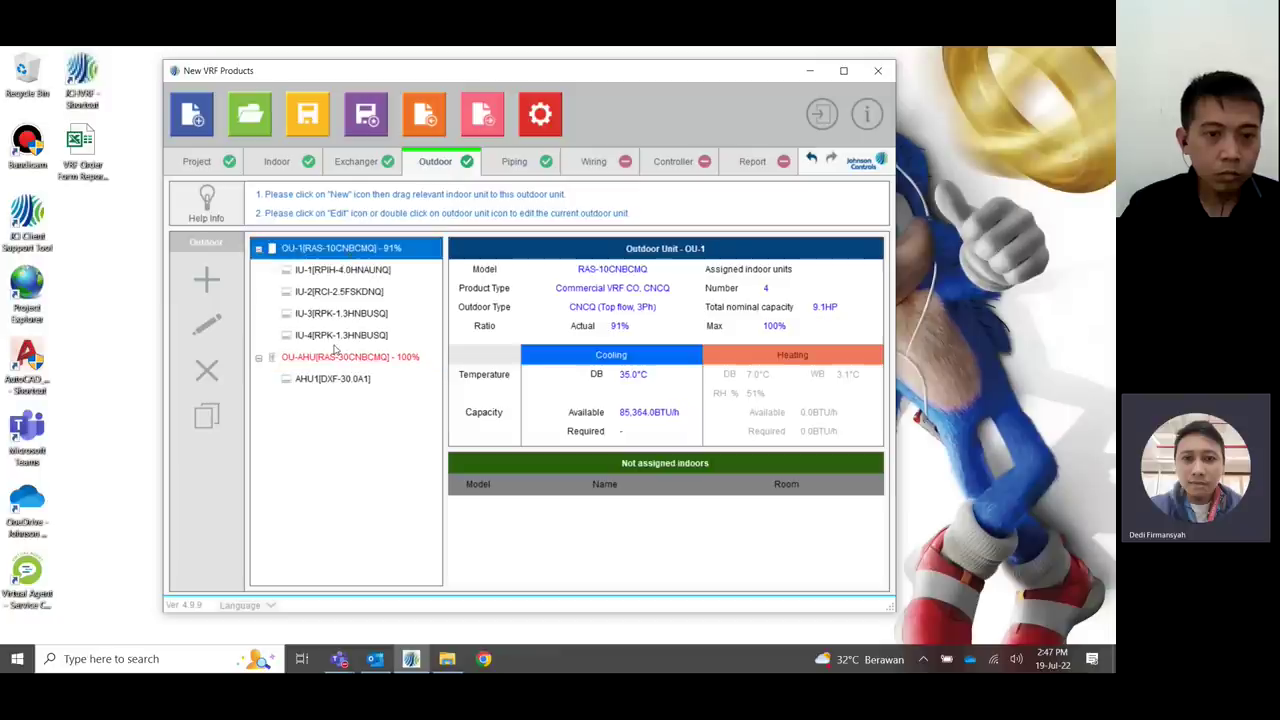
left_click(337, 356)
left_click(346, 250)
left_click(335, 357)
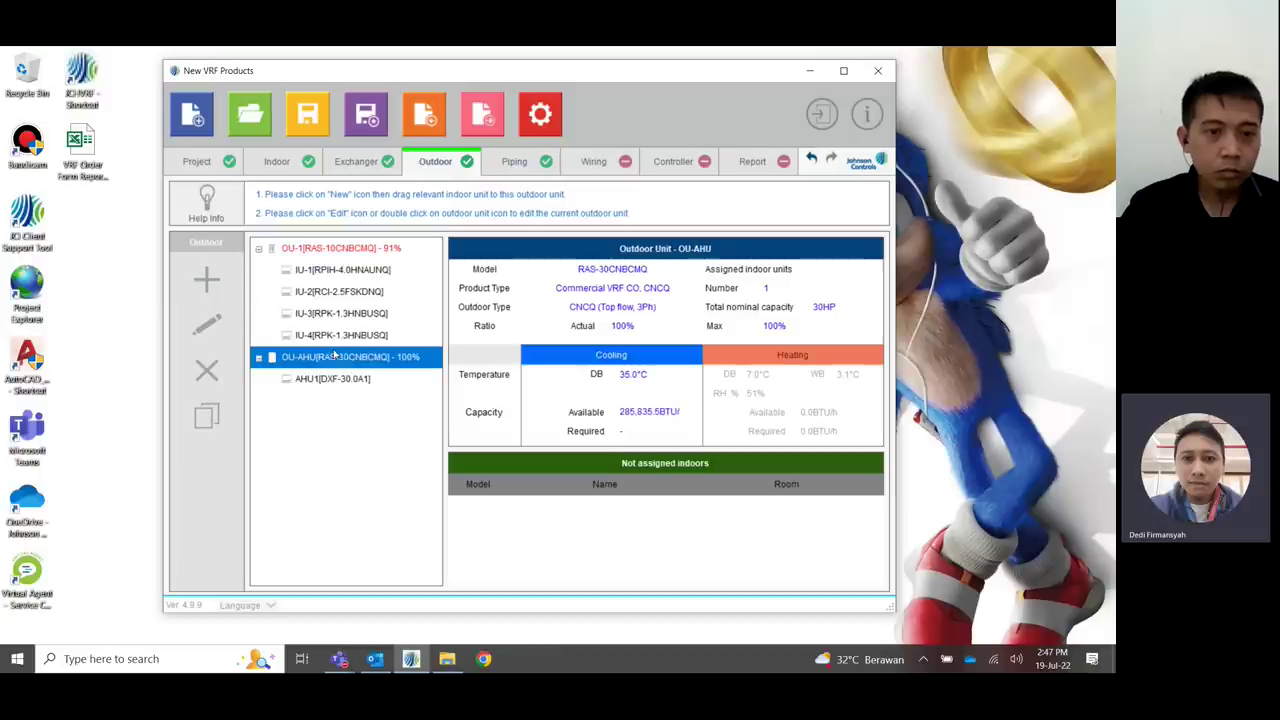
- Duplicate outdoor unit OU-1 with its four assigned indoor units and show the copy's details
left_click(336, 251)
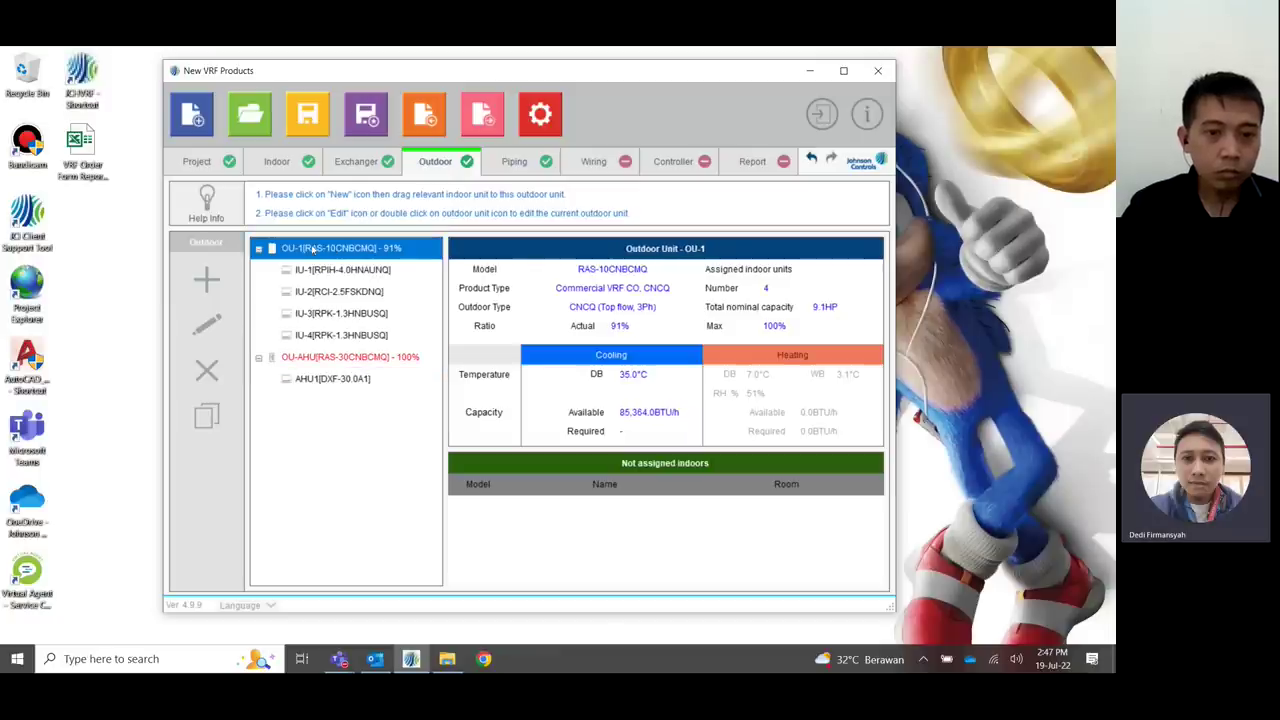
left_click(216, 417)
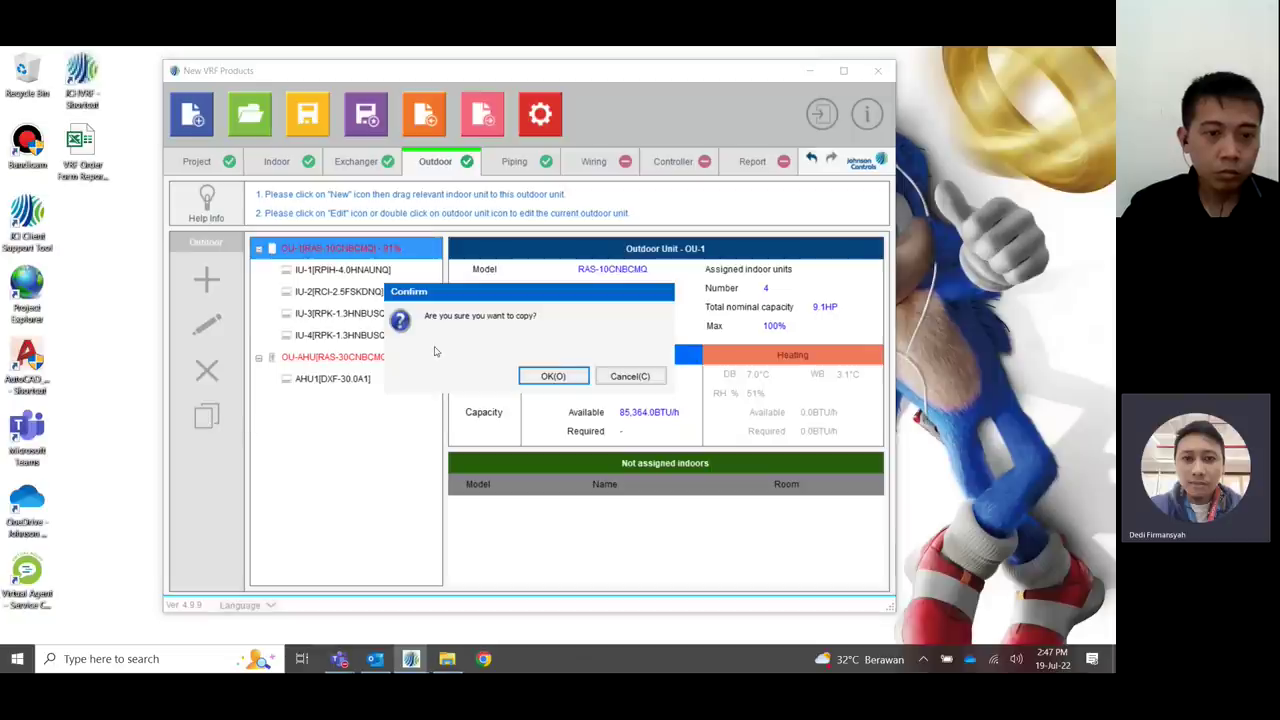
left_click(553, 376)
left_click(336, 403)
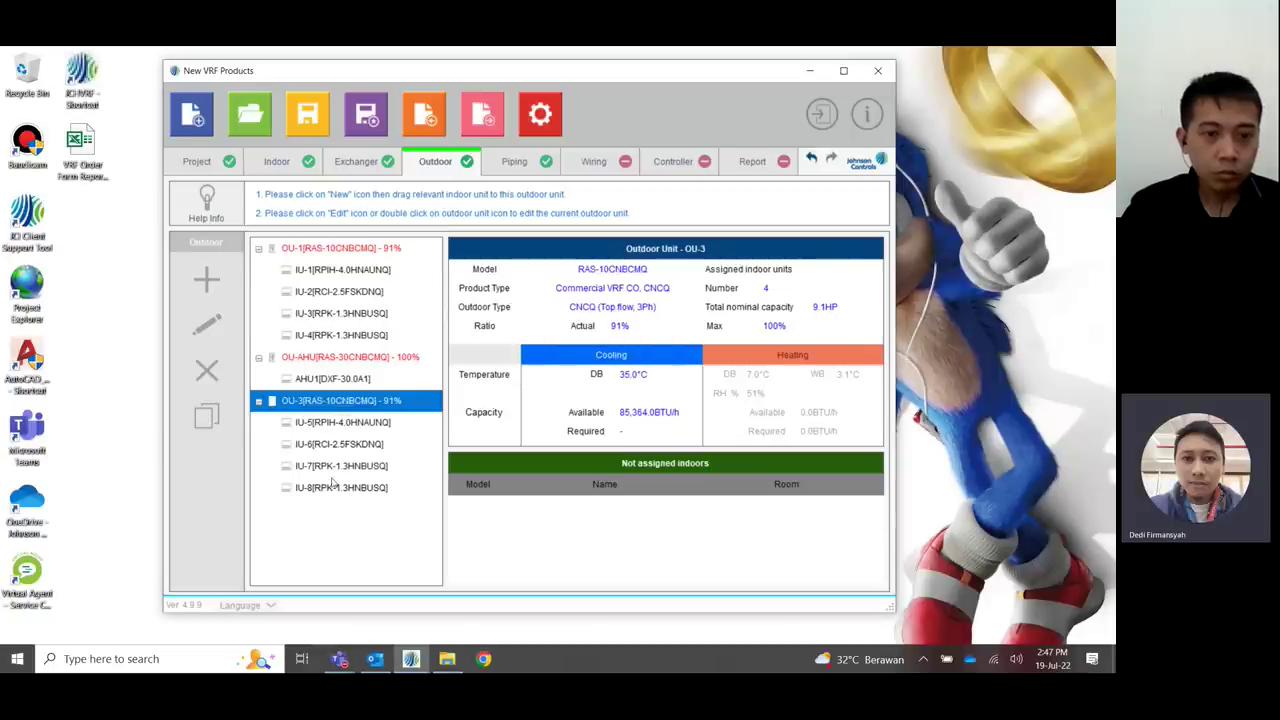
- Check the indoor units under the copied outdoor unit OU-3 and compare its details with OU-AHU and OU-1
left_click(335, 487)
left_click(352, 402)
left_click(348, 424)
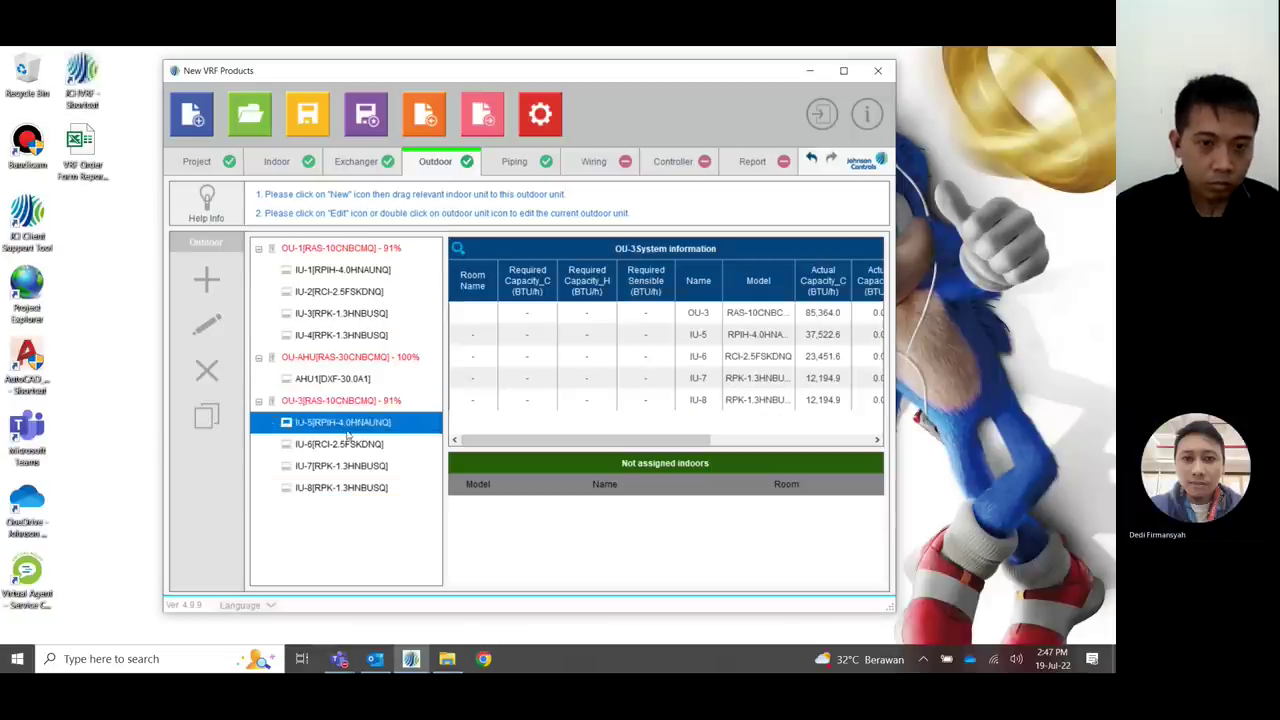
left_click(340, 466)
left_click(386, 357)
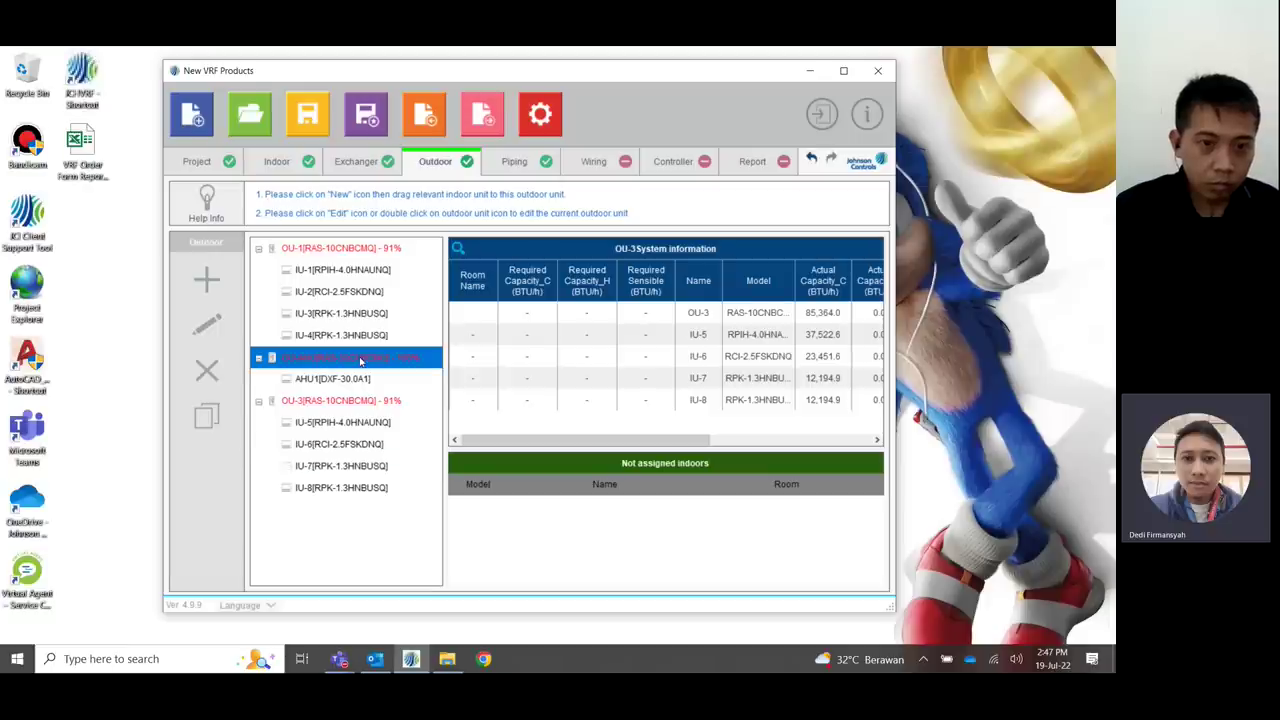
left_click(368, 250)
- Delete the duplicated outdoor unit OU-3 and confirm its removal
left_click(328, 402)
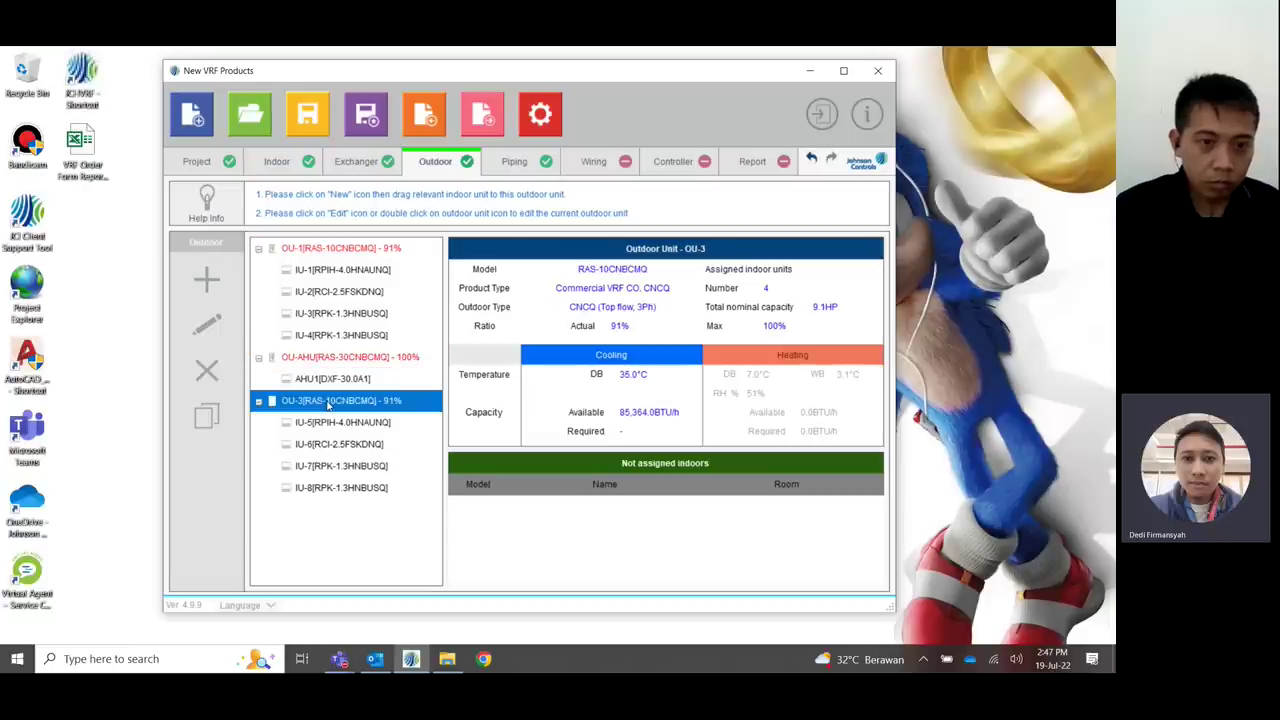
left_click(204, 372)
left_click(552, 375)
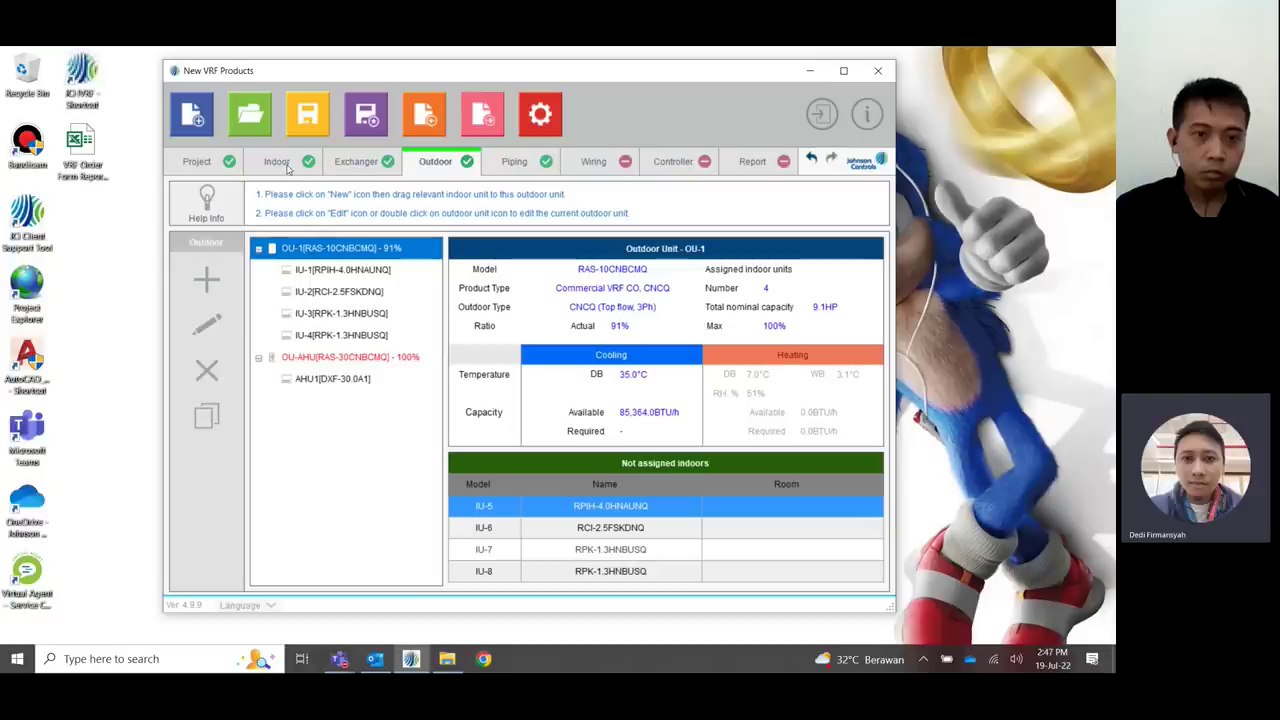
- Show OU-1's piping diagram in a maximized window at 150% scale and run the piping verification
left_click(512, 162)
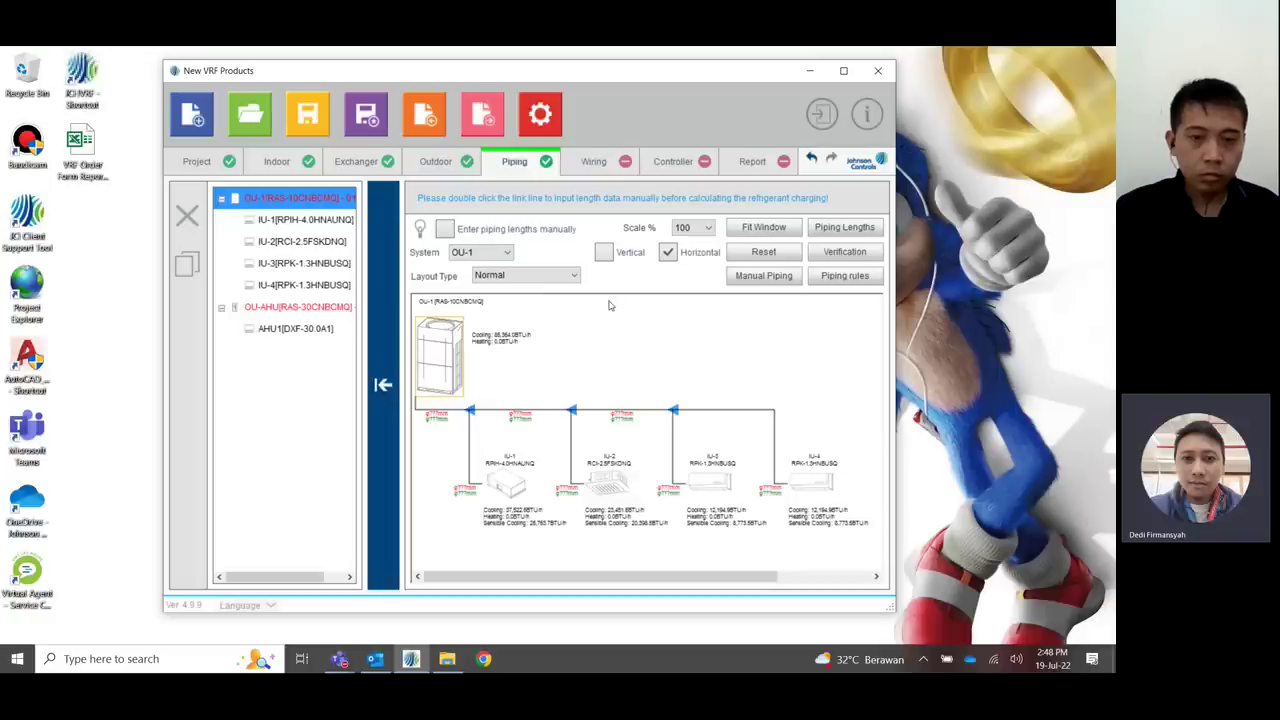
left_click(294, 306)
left_click(296, 198)
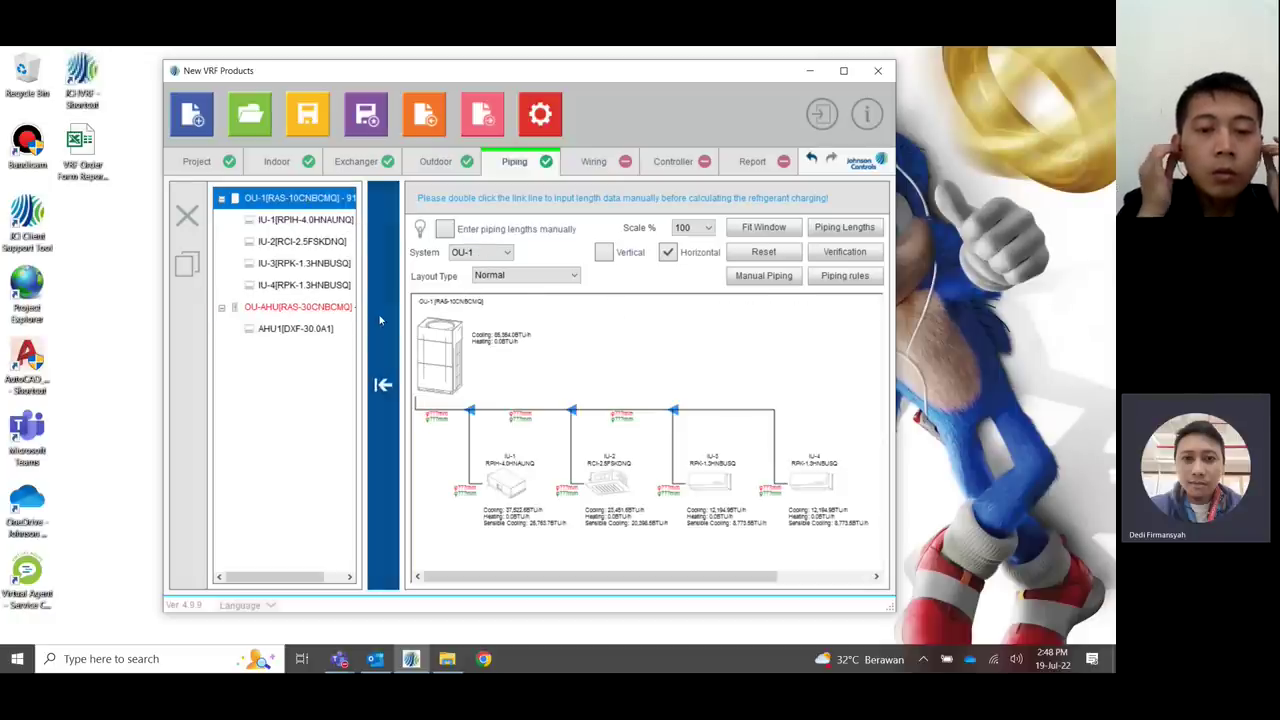
left_click(843, 72)
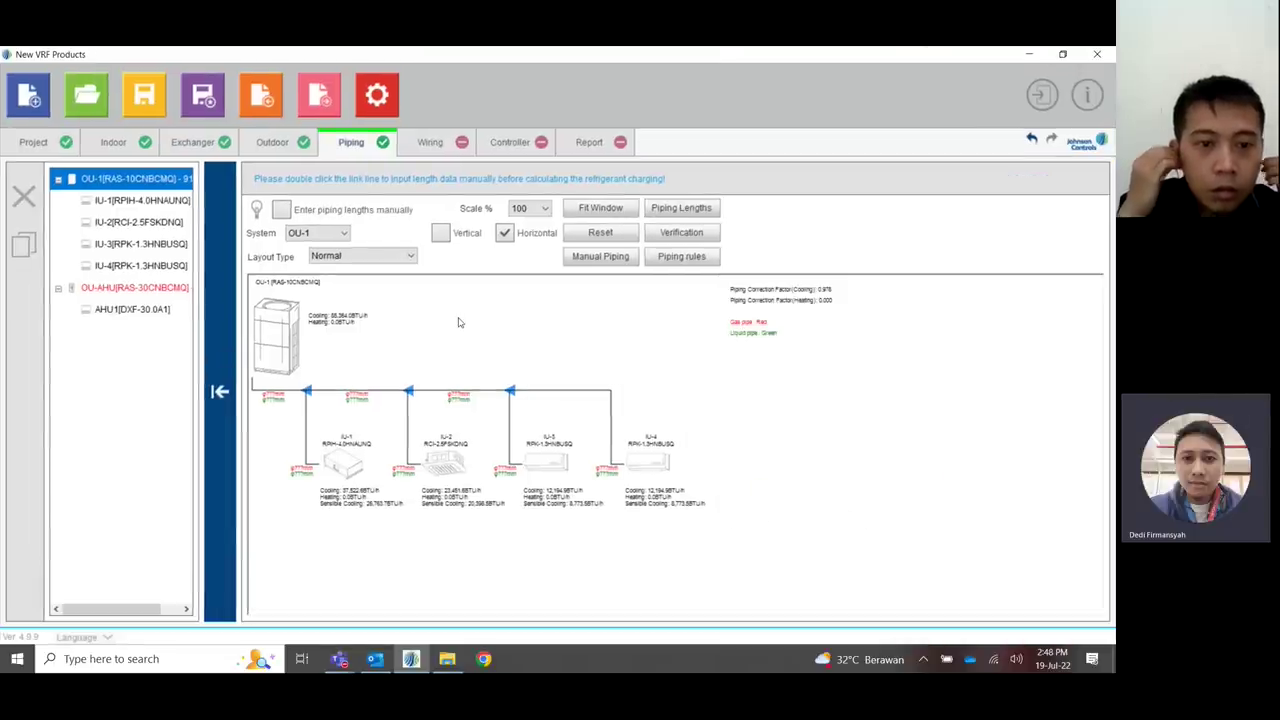
left_click(276, 335)
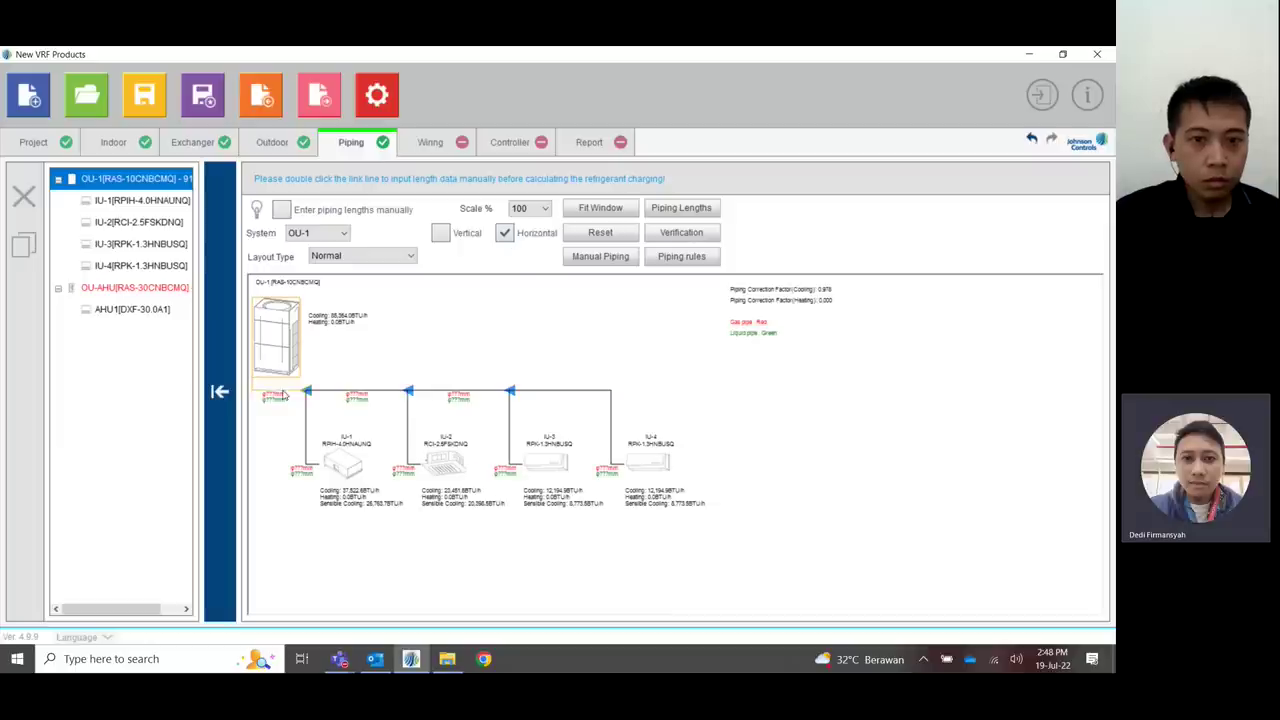
left_click(529, 210)
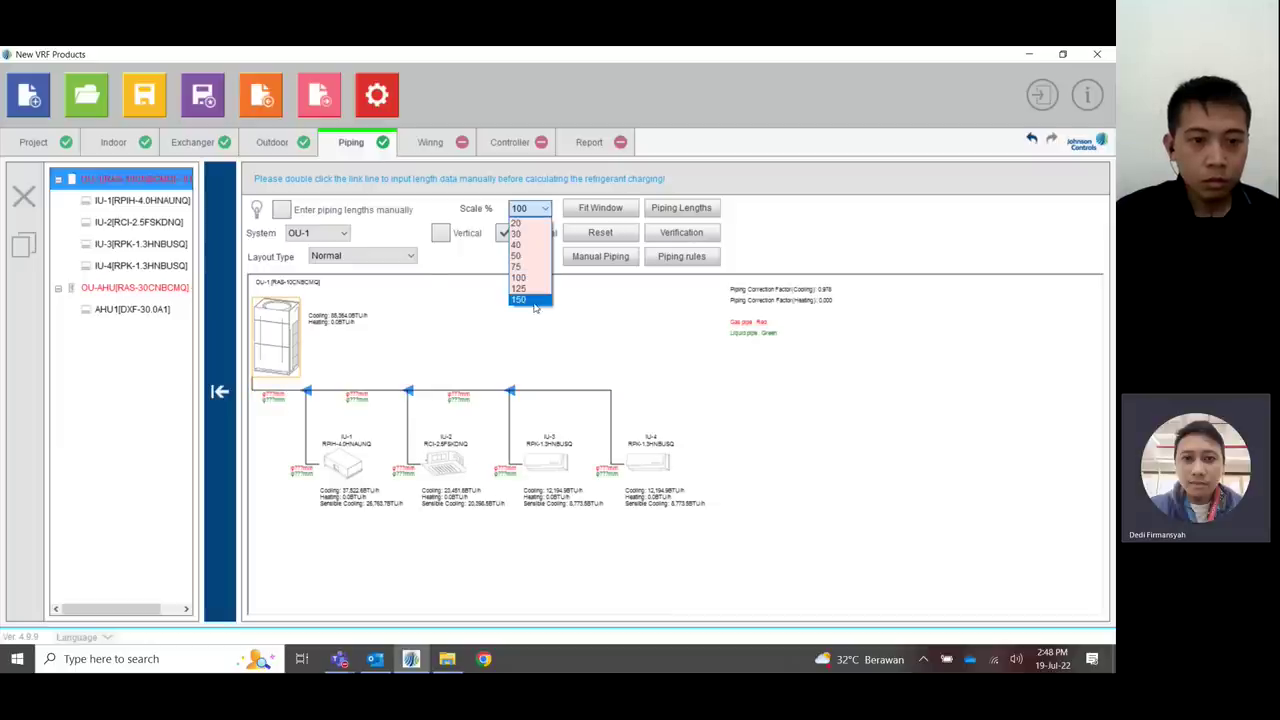
left_click(535, 300)
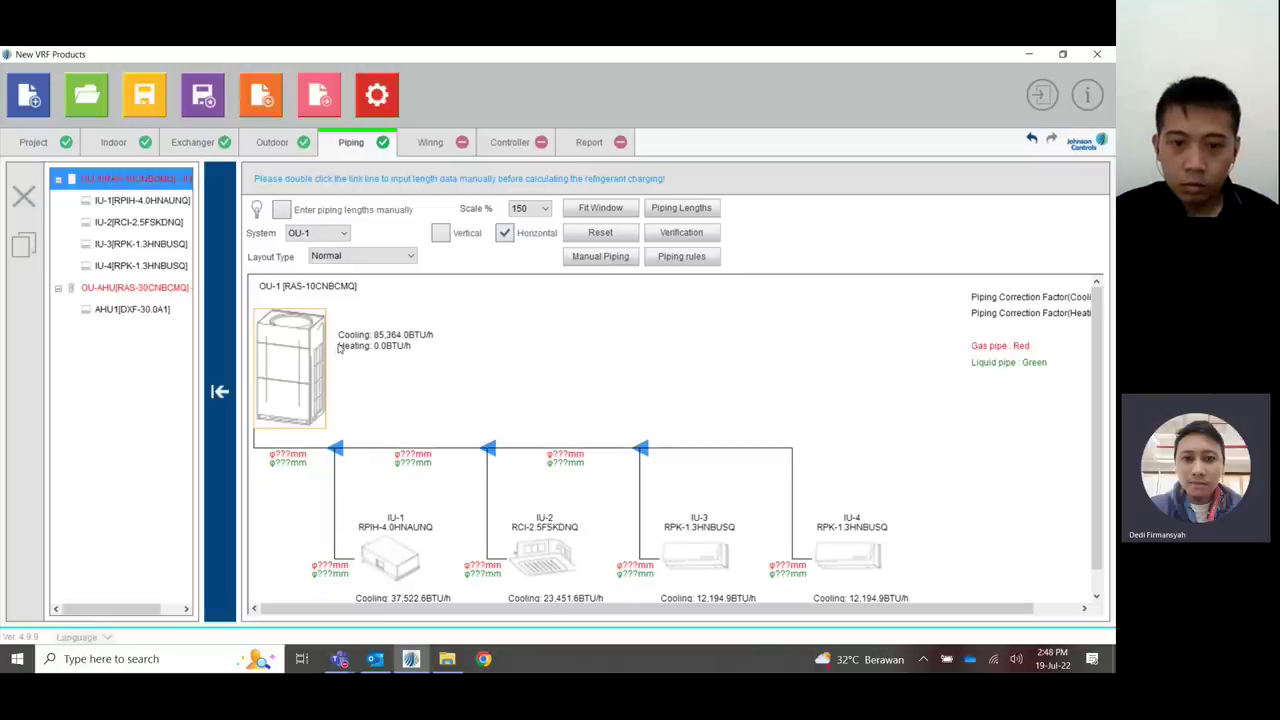
left_click(682, 233)
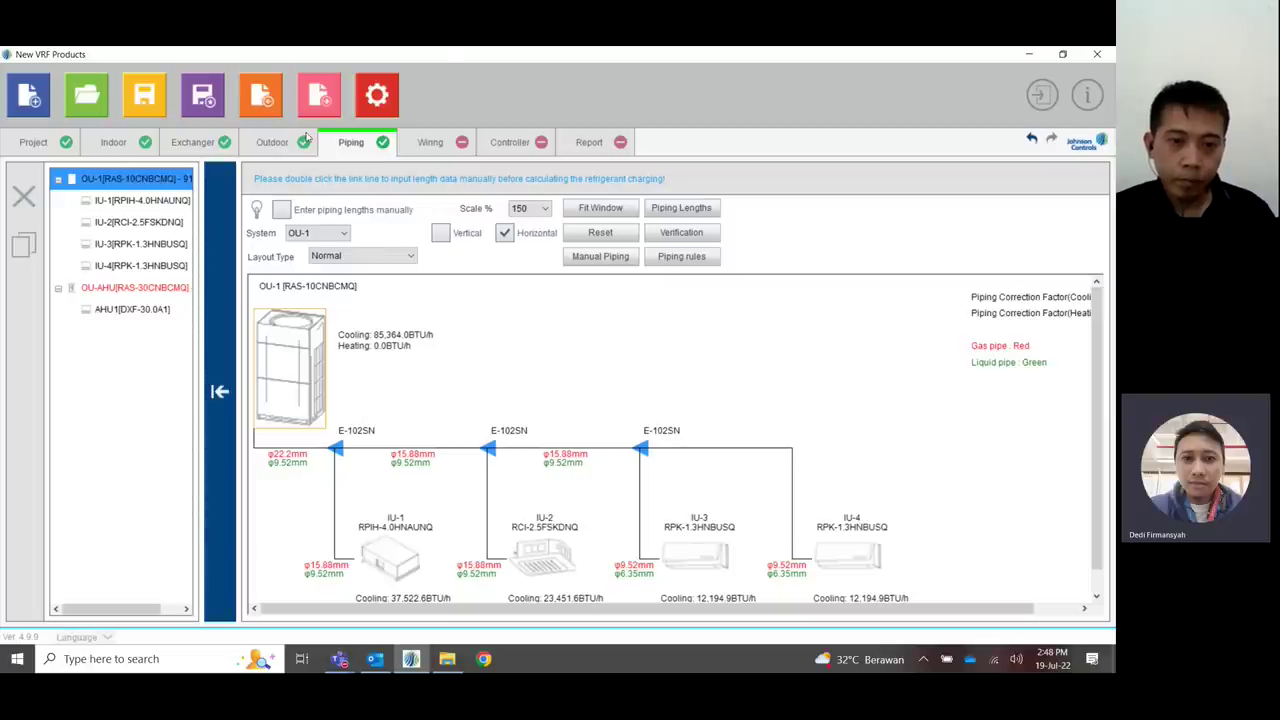
- Change the dimension unit to inch in the software's unit settings
left_click(377, 95)
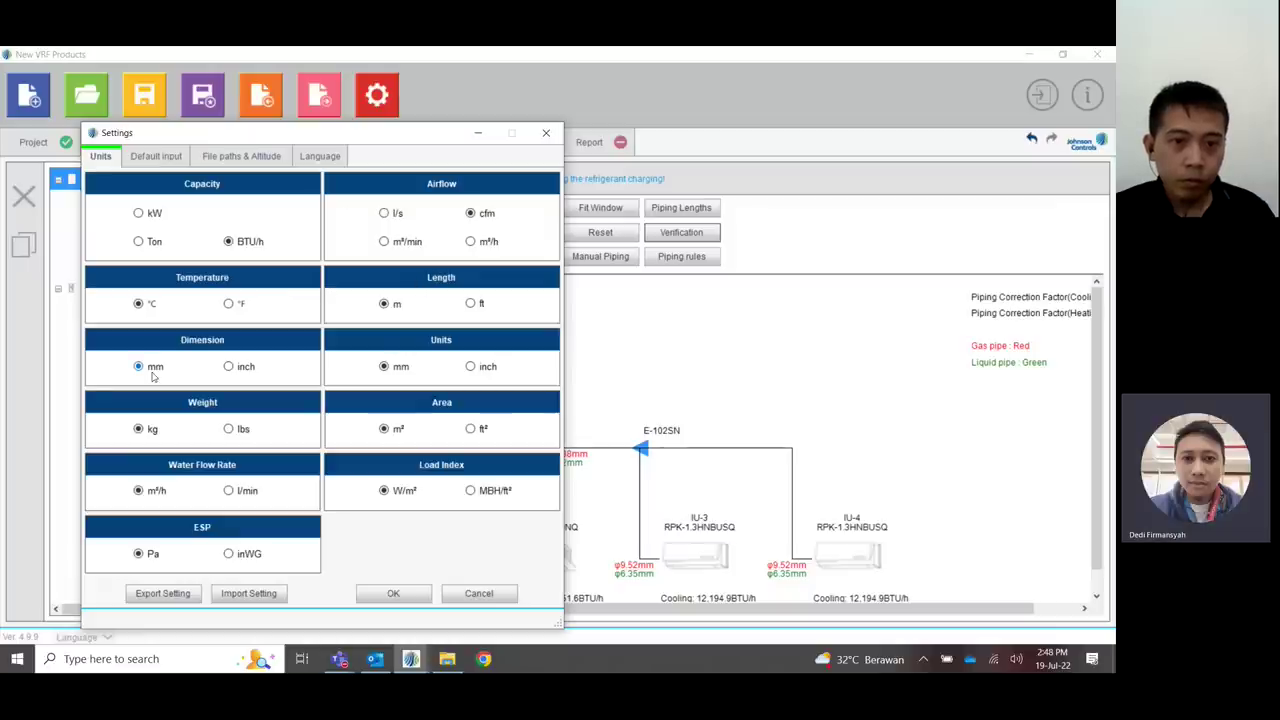
left_click(229, 367)
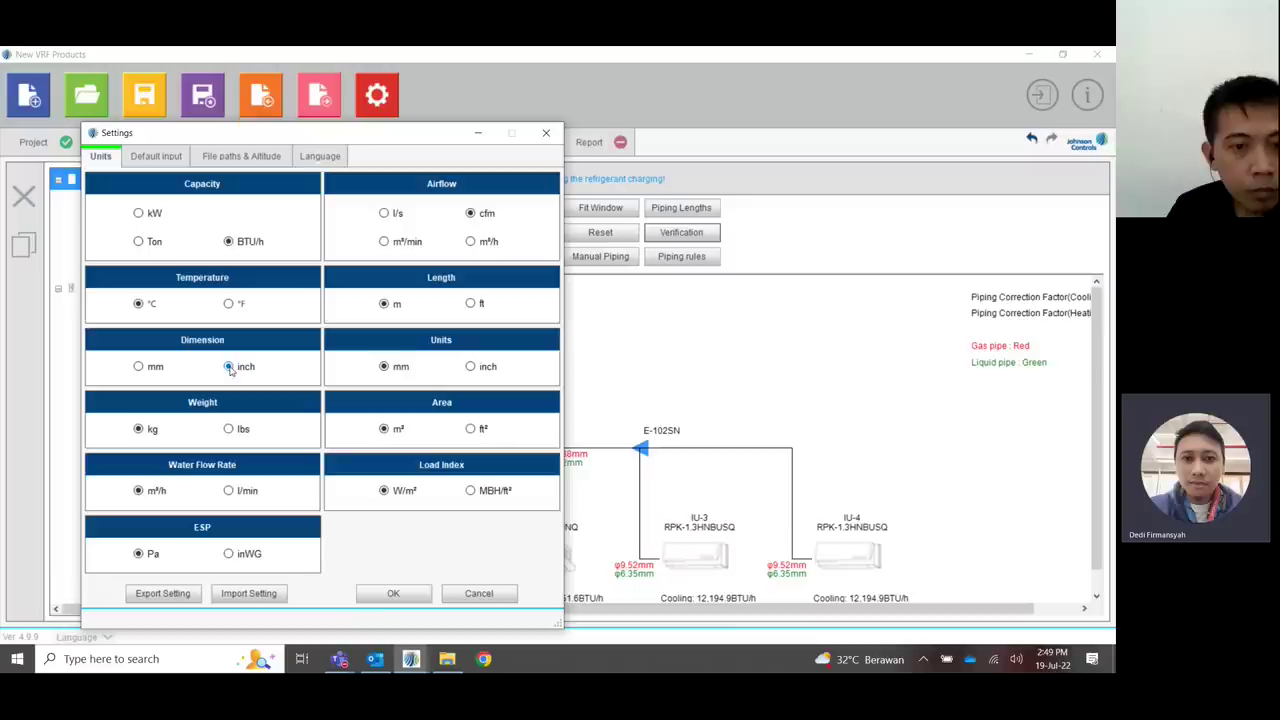
left_click(391, 592)
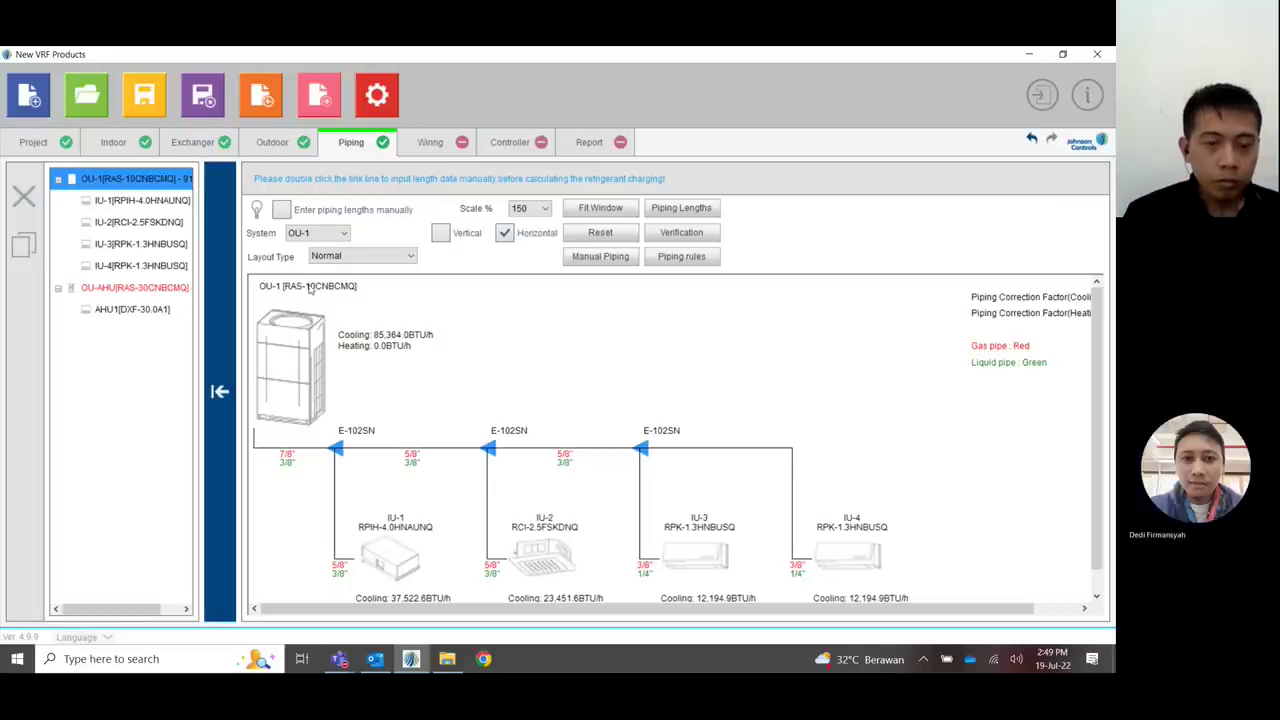
- Enable manual entry of piping lengths and set the pipe from OU-1 to the first branch to 50 m
left_click(282, 210)
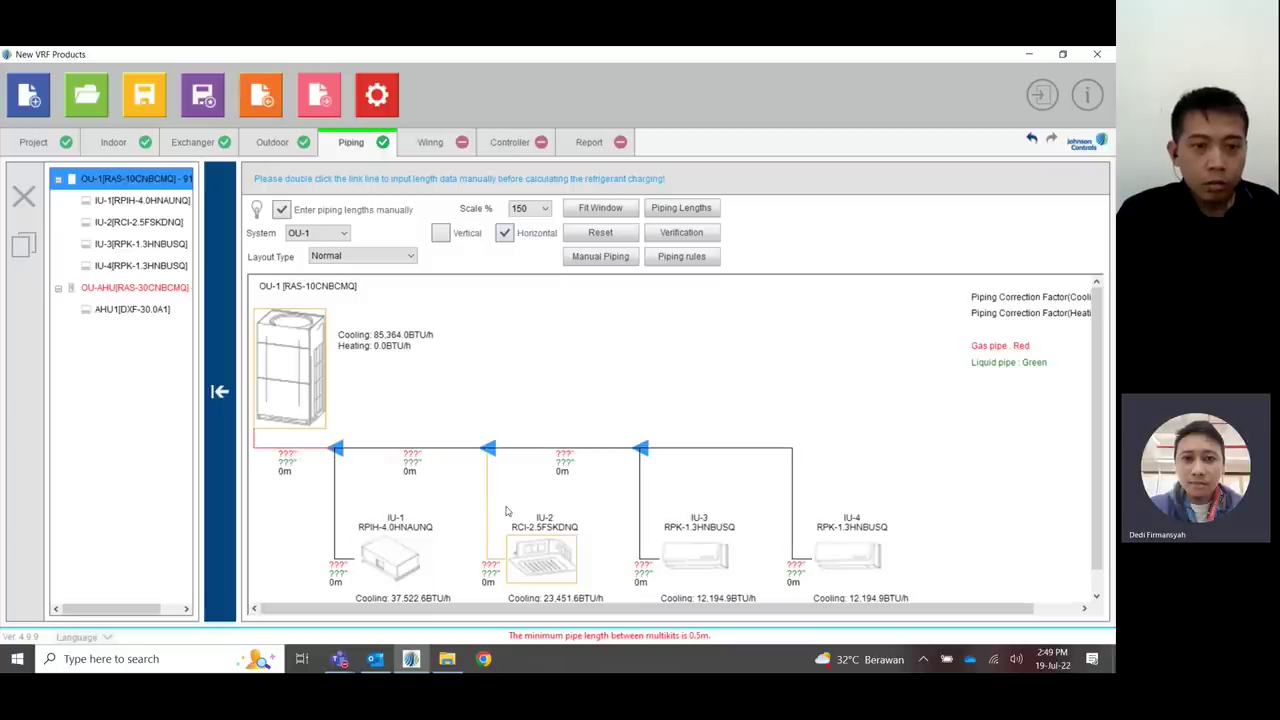
scroll(589, 423, "down", 1)
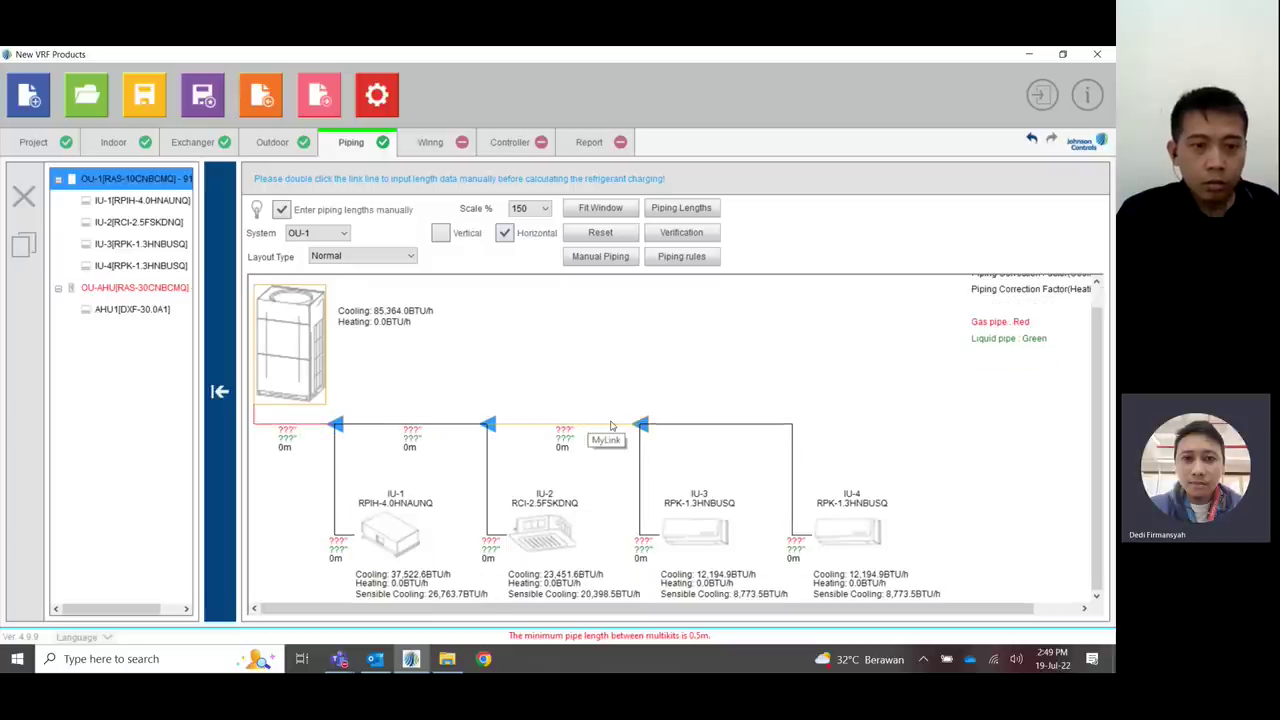
double_click(298, 426)
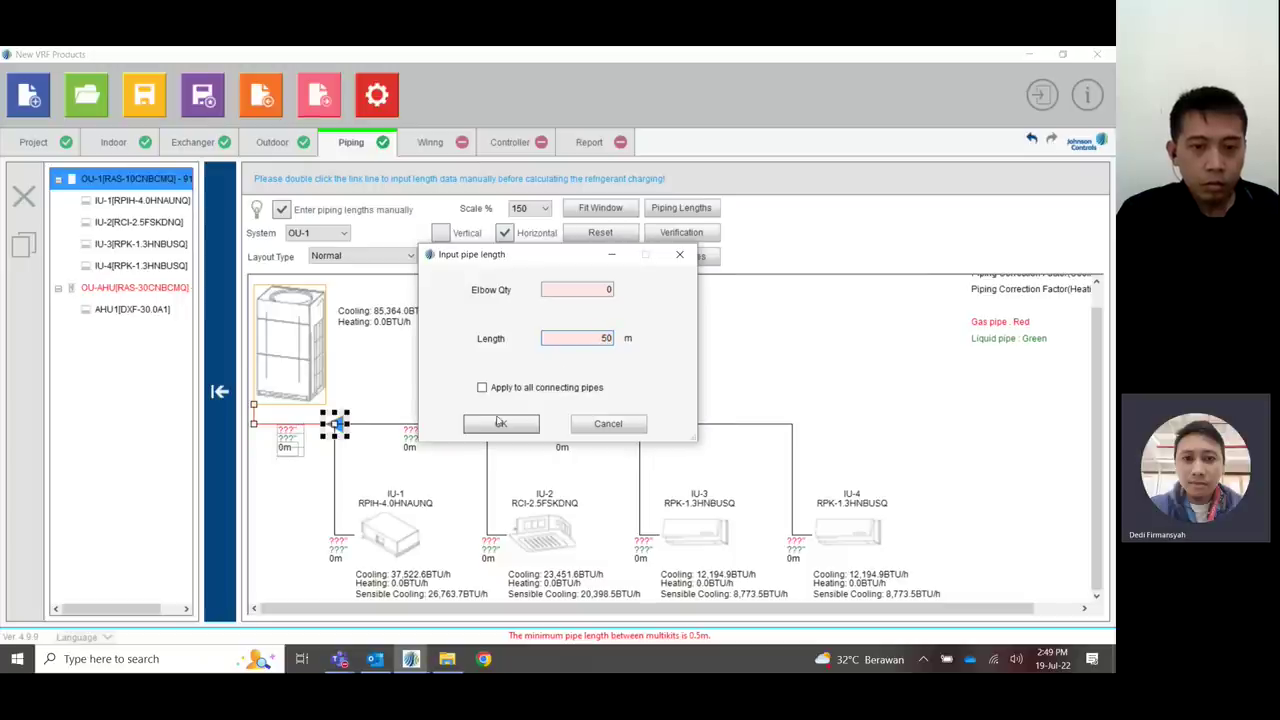
key("shift+Tab")
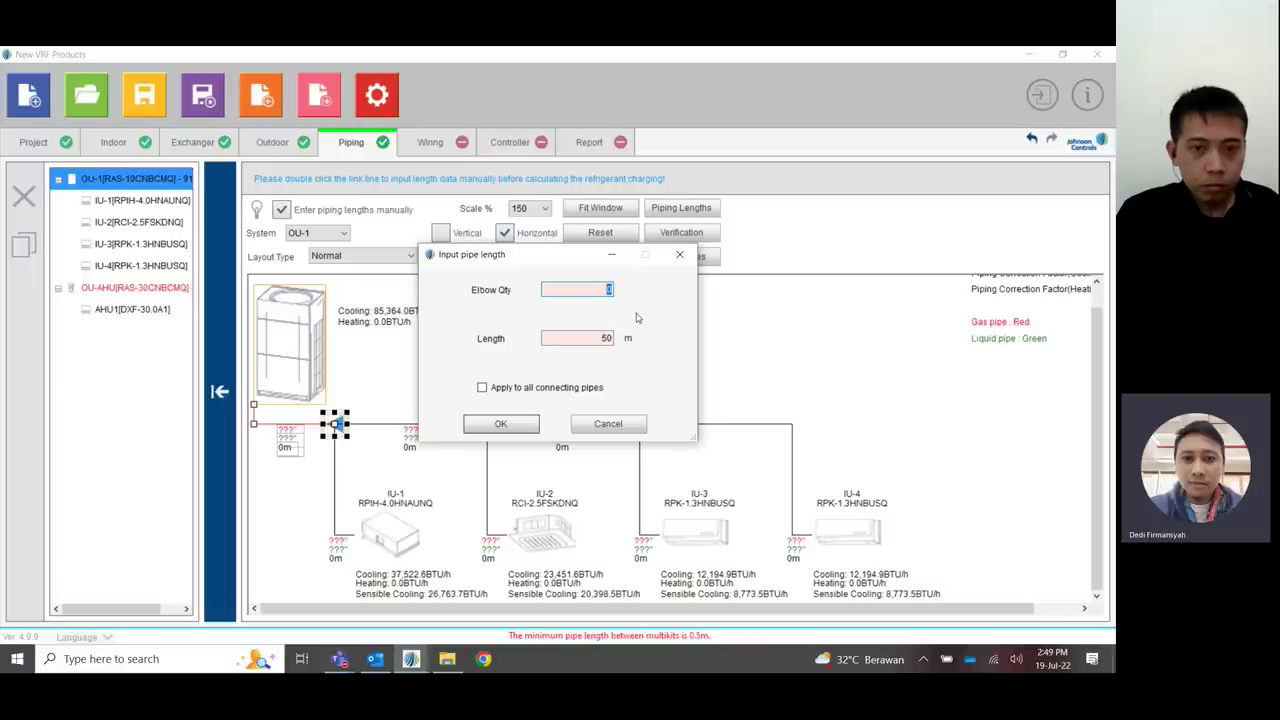
left_click(501, 423)
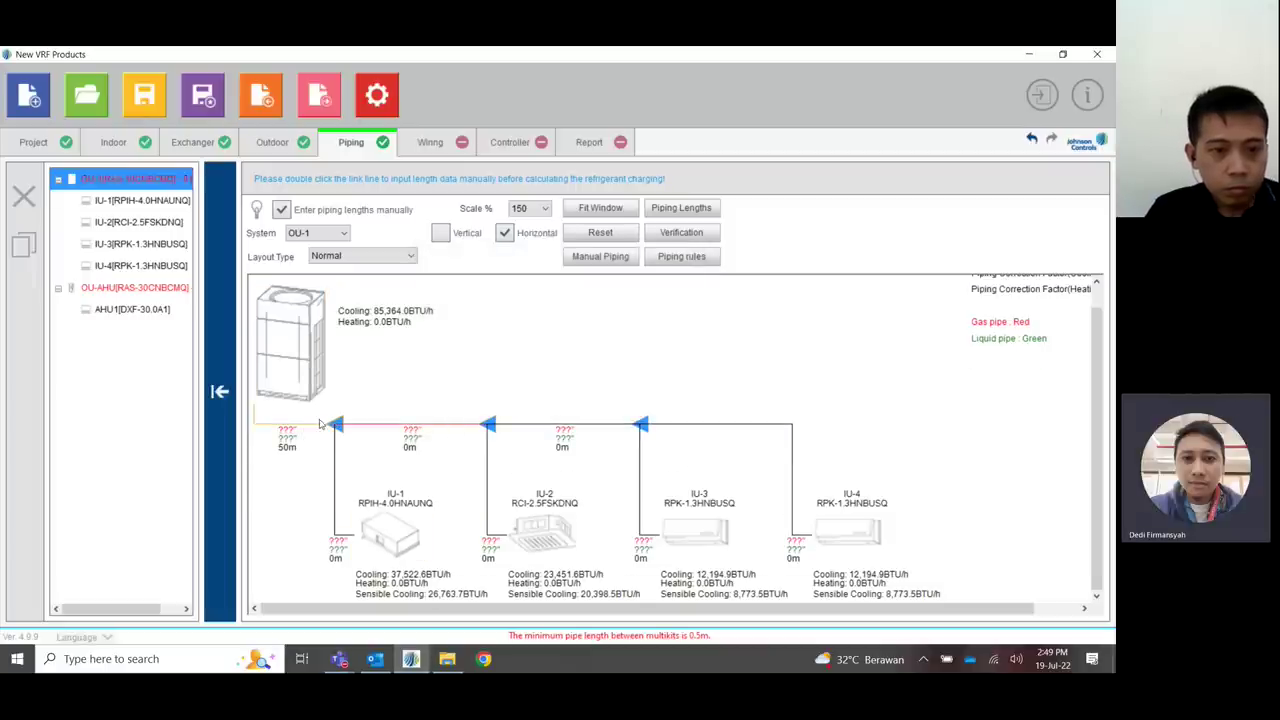
- Set the pipe between the first and second branches to 5 m and between the second and third to 3 m
double_click(476, 424)
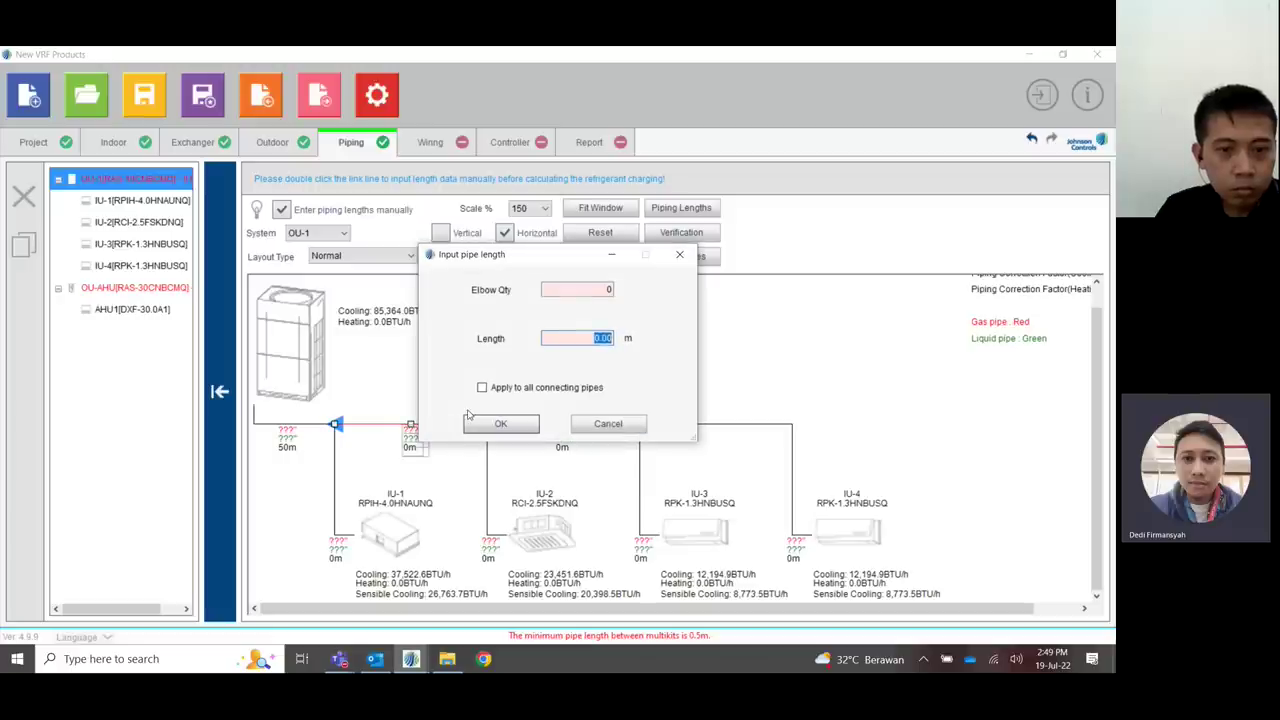
left_click(500, 423)
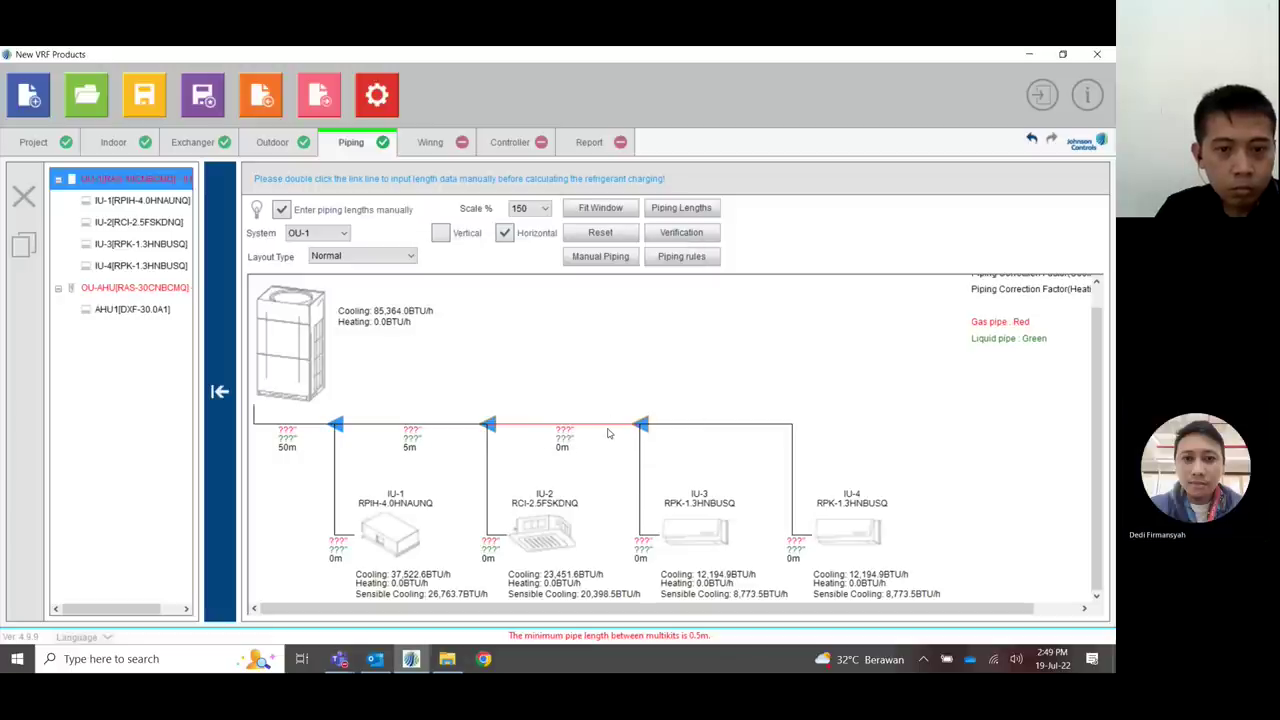
double_click(608, 425)
type("3")
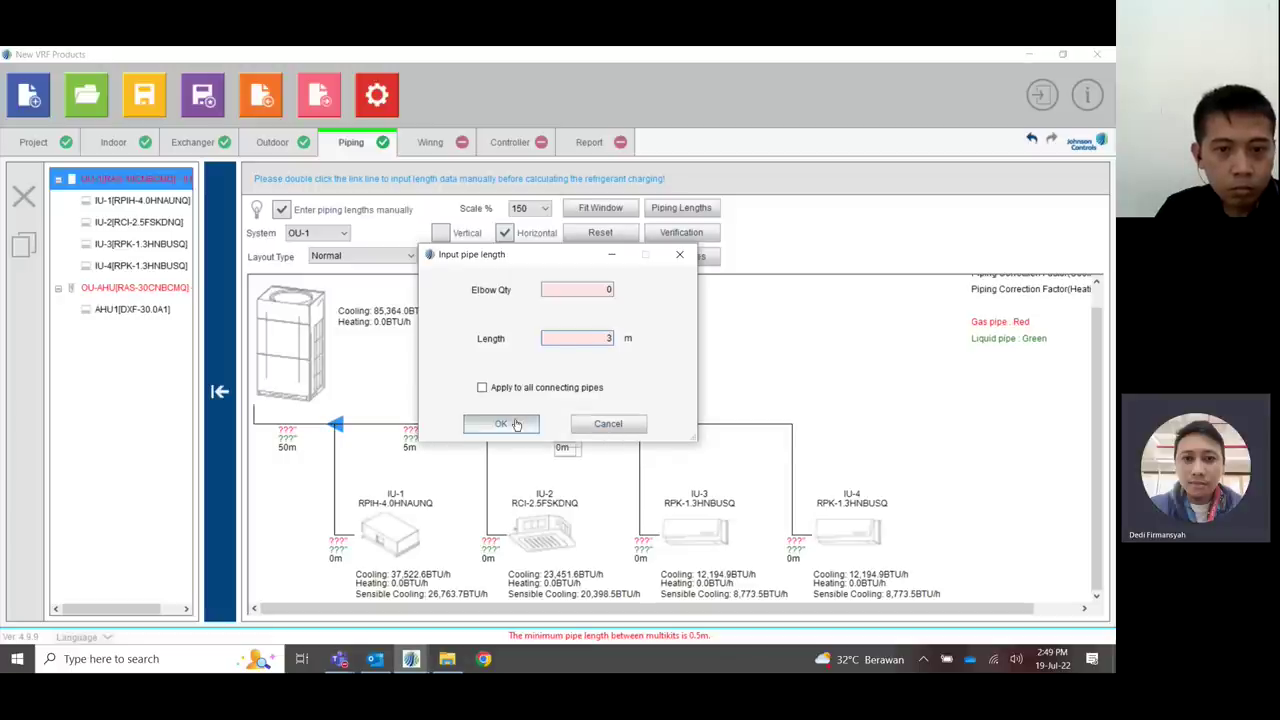
left_click(502, 424)
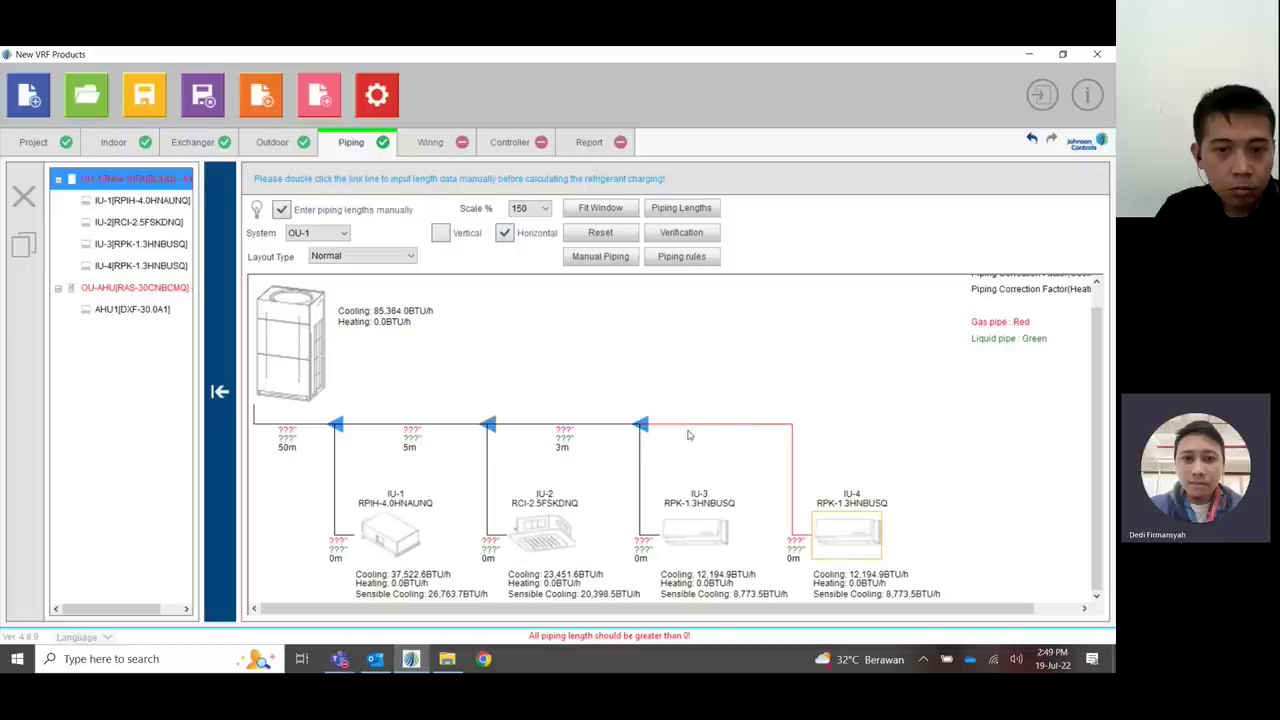
- Set the branch pipe length to 15 m for IU-4 and 3 m for IU-3
double_click(716, 430)
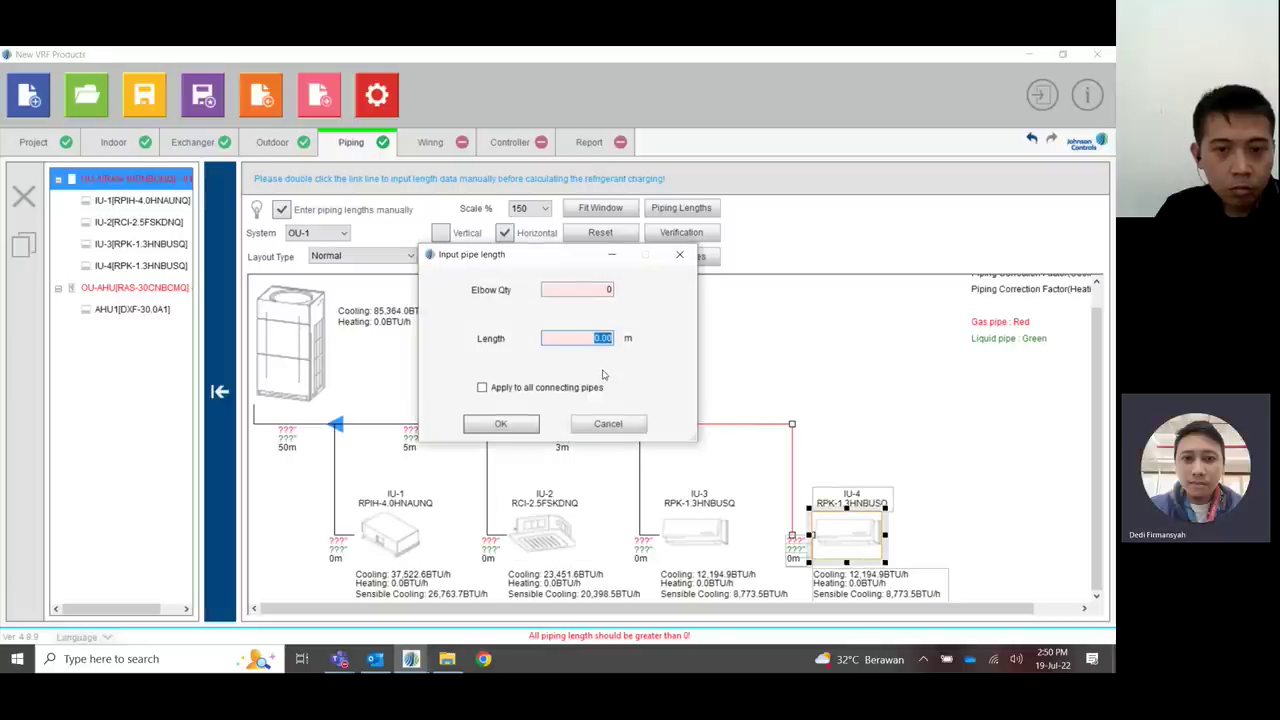
type("15")
left_click(501, 423)
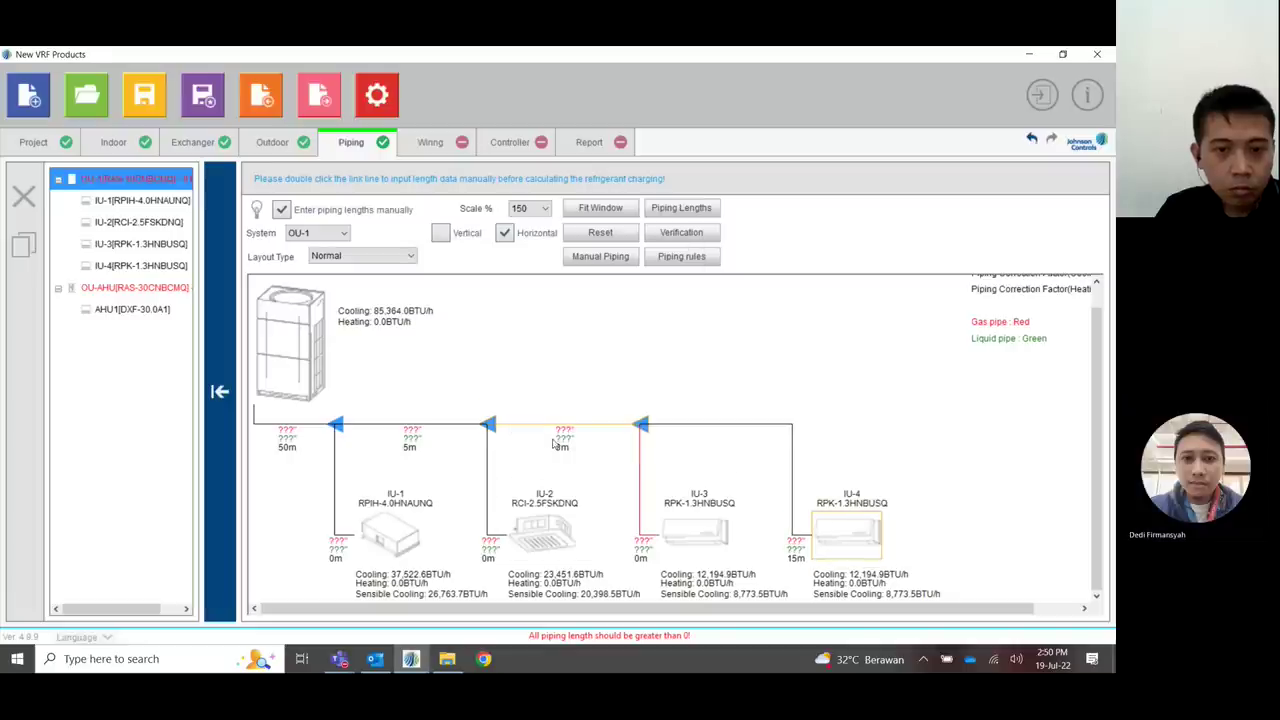
double_click(640, 460)
type("3")
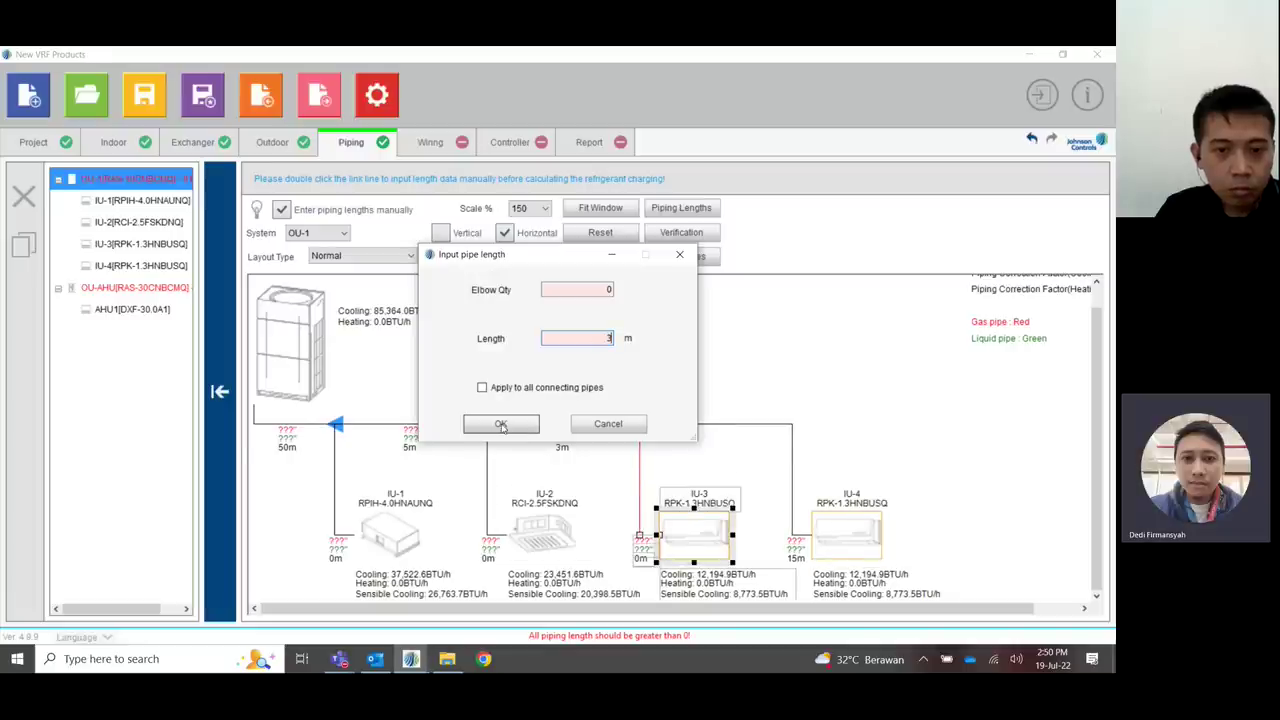
left_click(501, 423)
- Set the branch pipe length of IU-2 to 4 m and open the pipe length entry for IU-1
double_click(490, 468)
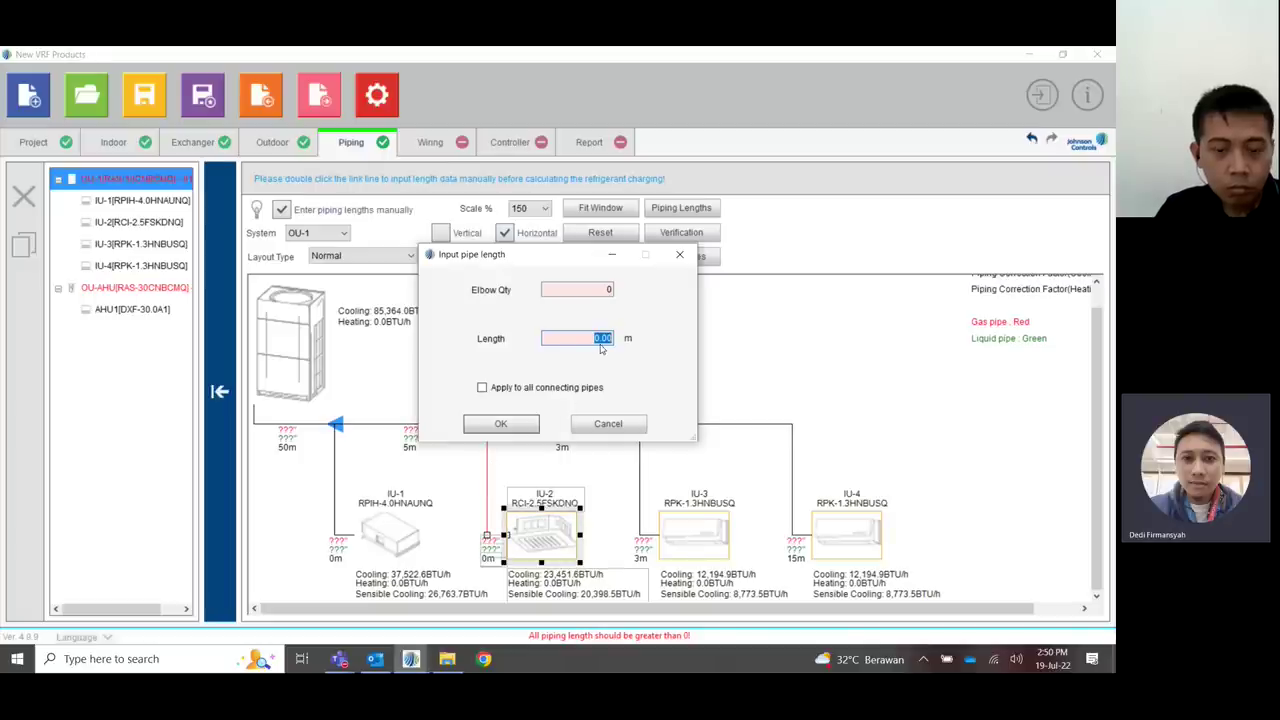
type("4")
left_click(502, 428)
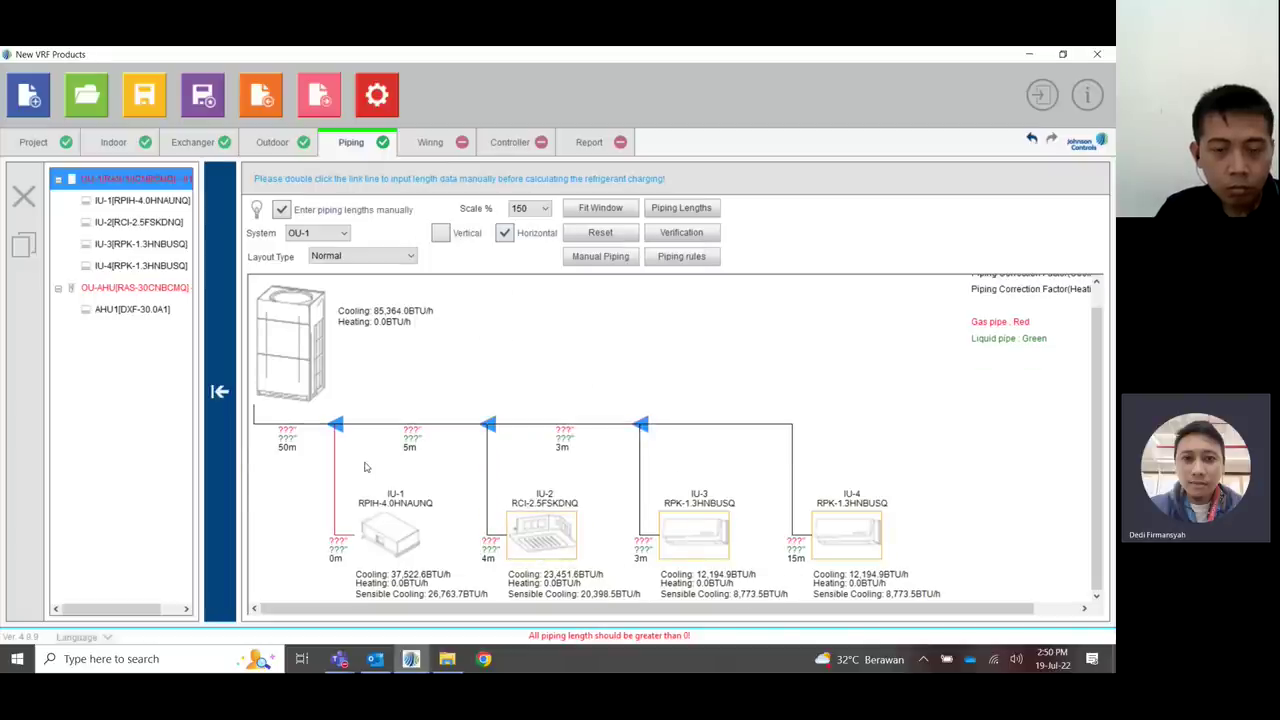
double_click(334, 483)
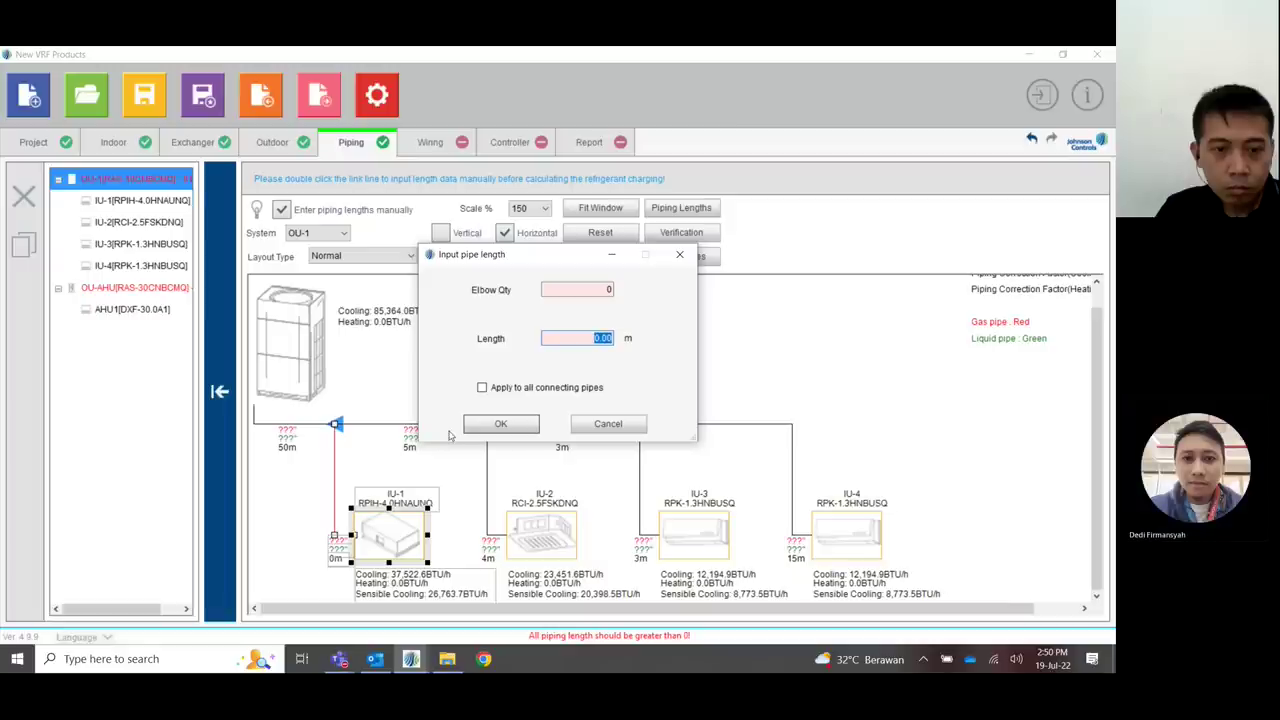
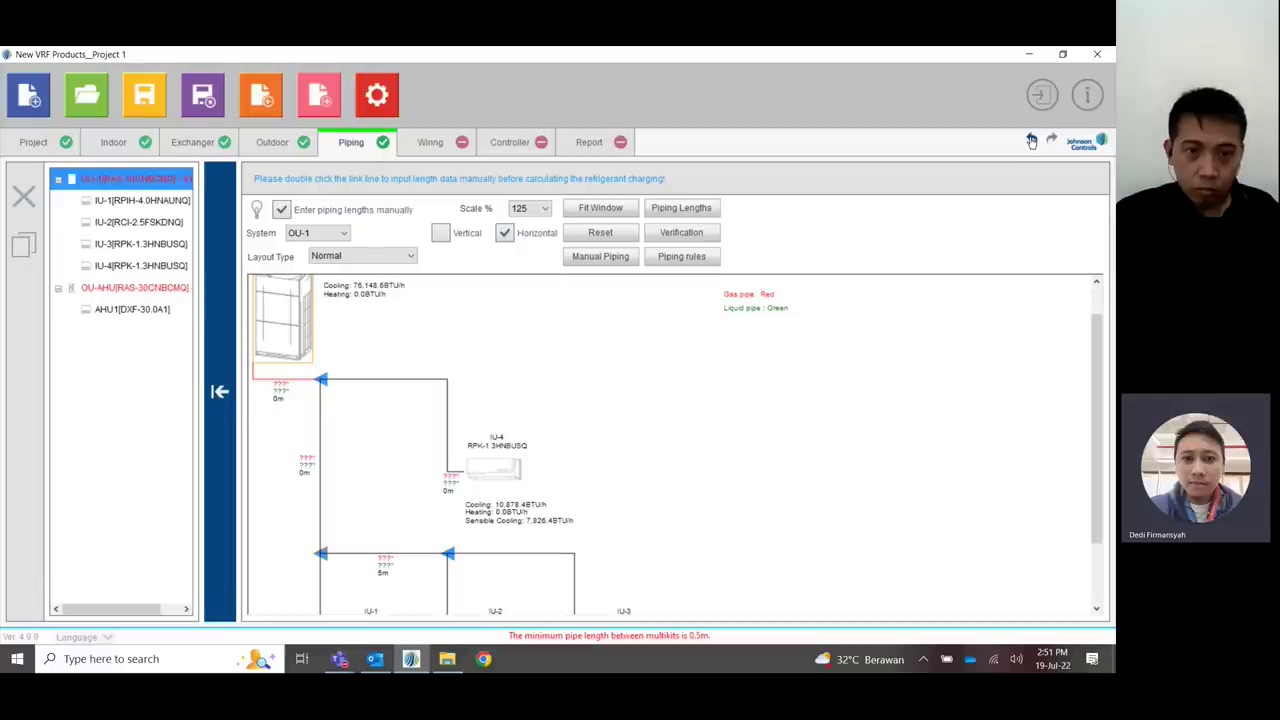
- Undo the last piping layout change and regroup IU-4 with IU-2 on a shared branch in OU-1's diagram
left_click(1031, 141)
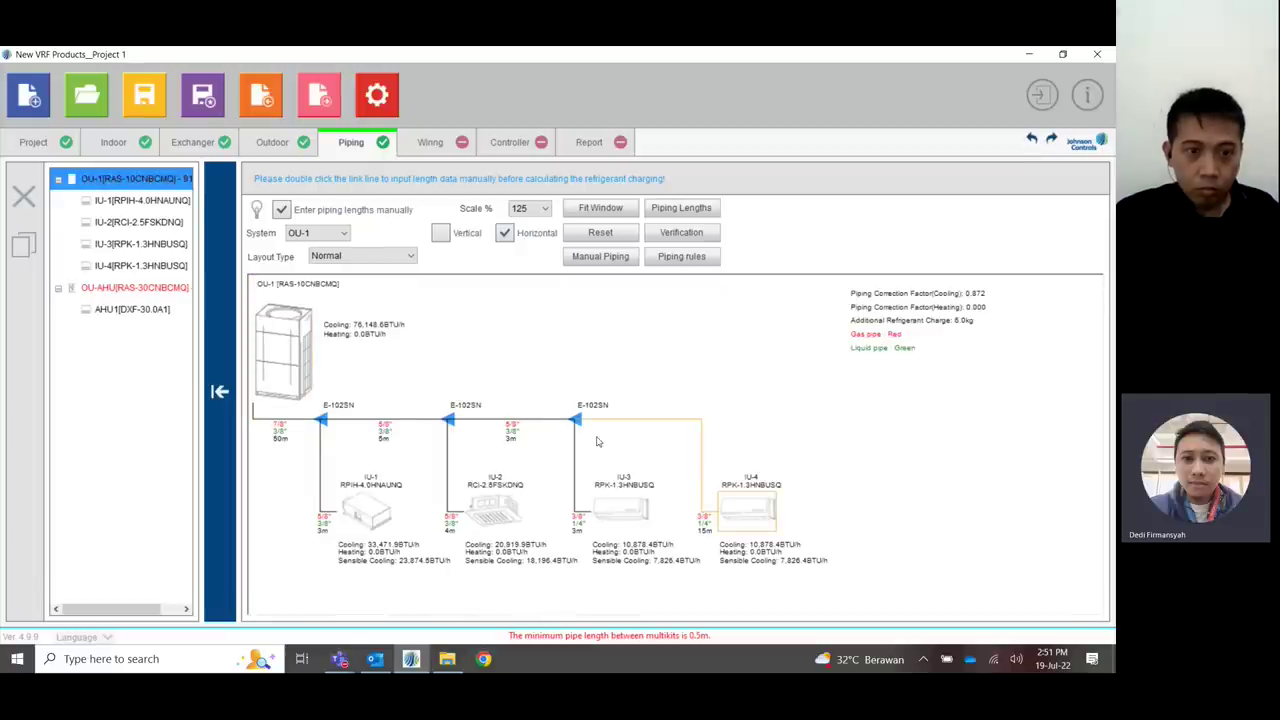
left_click(755, 512)
left_click_drag(750, 512, 502, 515)
scroll(523, 470, "down", 3)
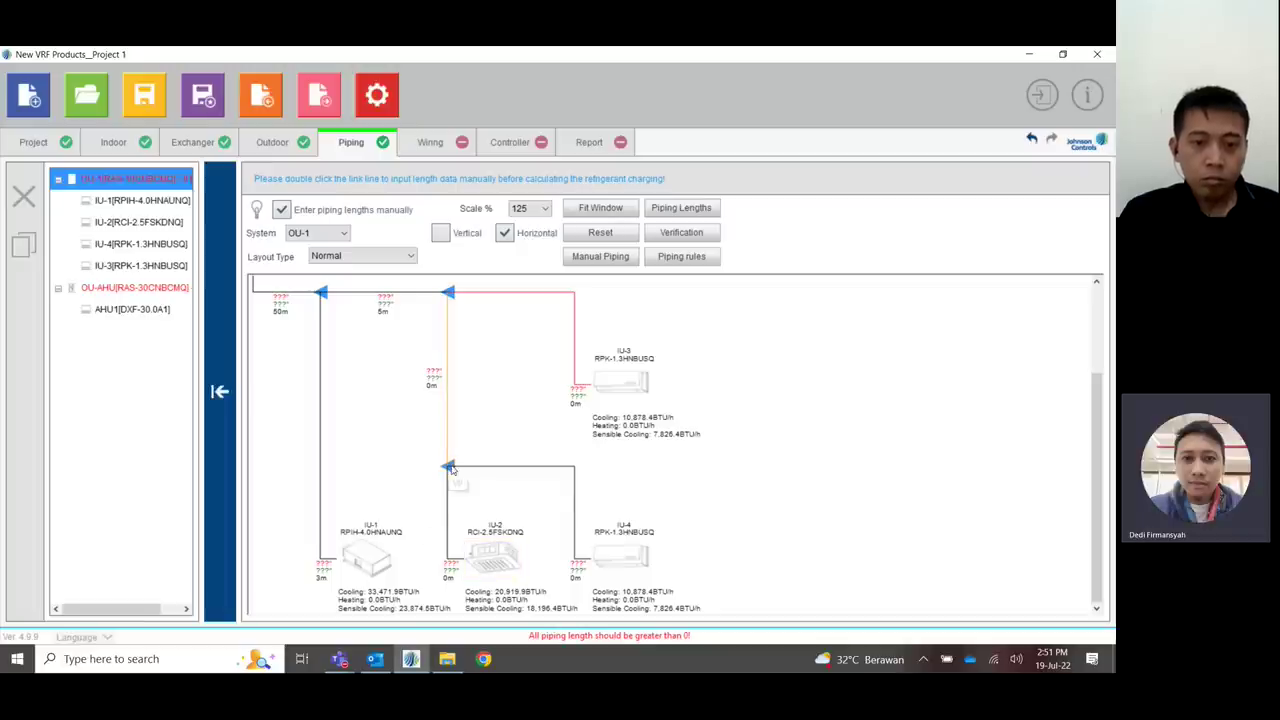
scroll(548, 407, "up", 2)
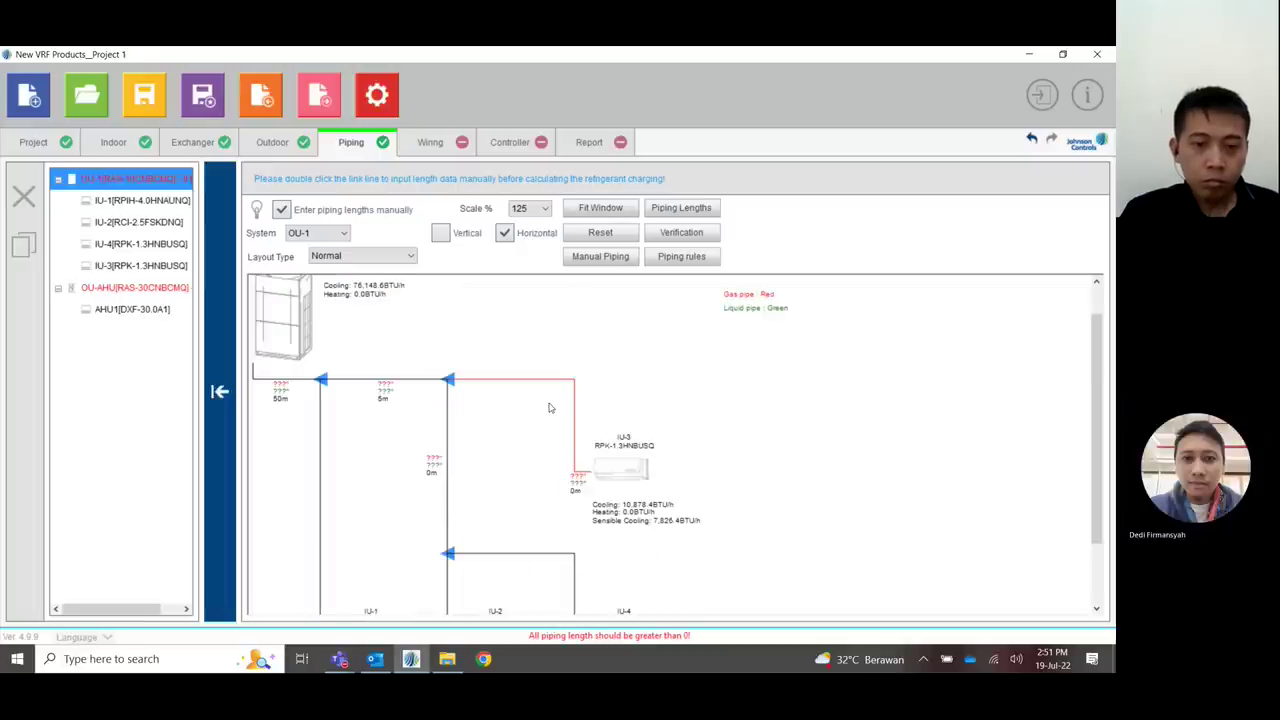
scroll(548, 407, "down", 2)
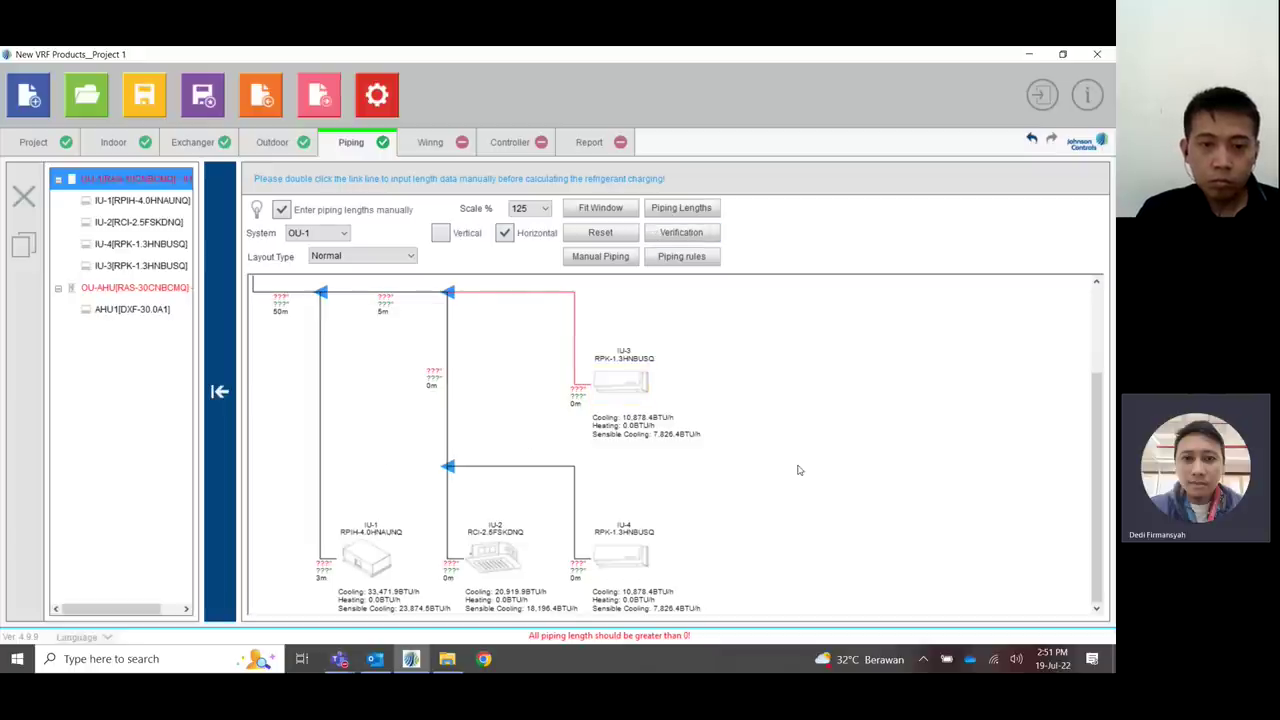
scroll(376, 423, "up", 2)
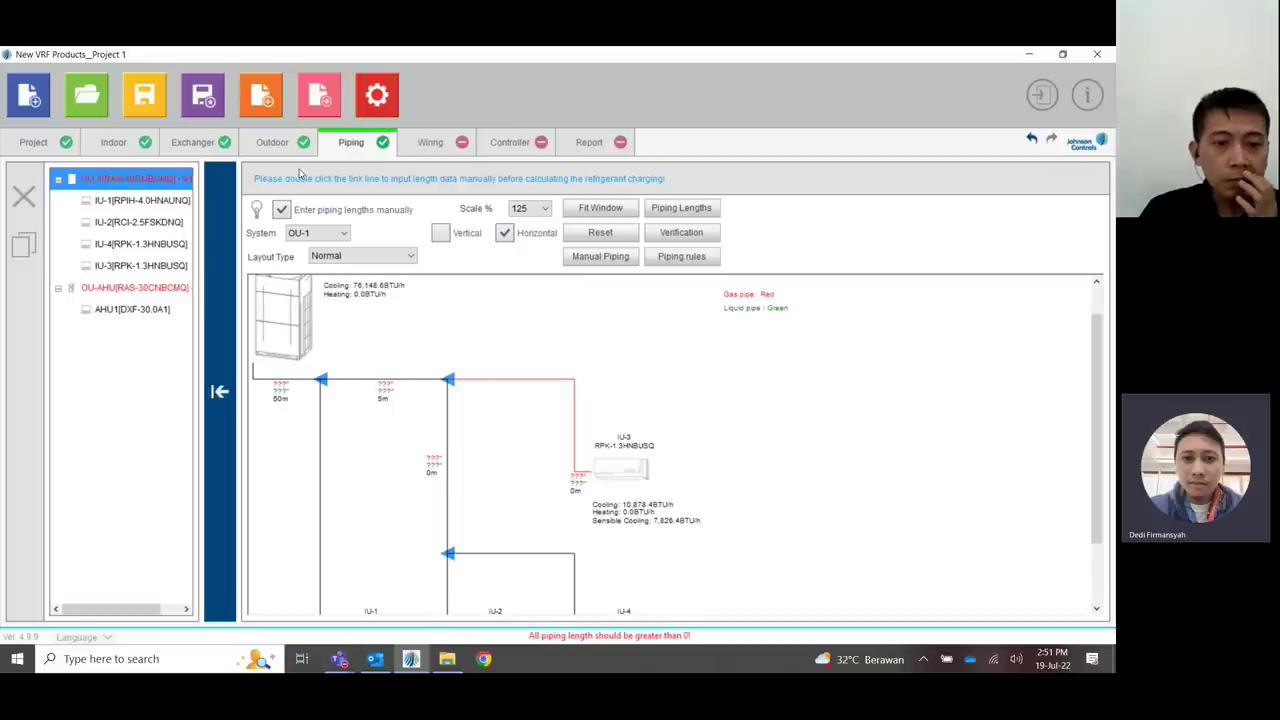
- Set the pipe length to 3 m for IU-3 and 4 m between the second and third branches in OU-1's diagram
double_click(517, 389)
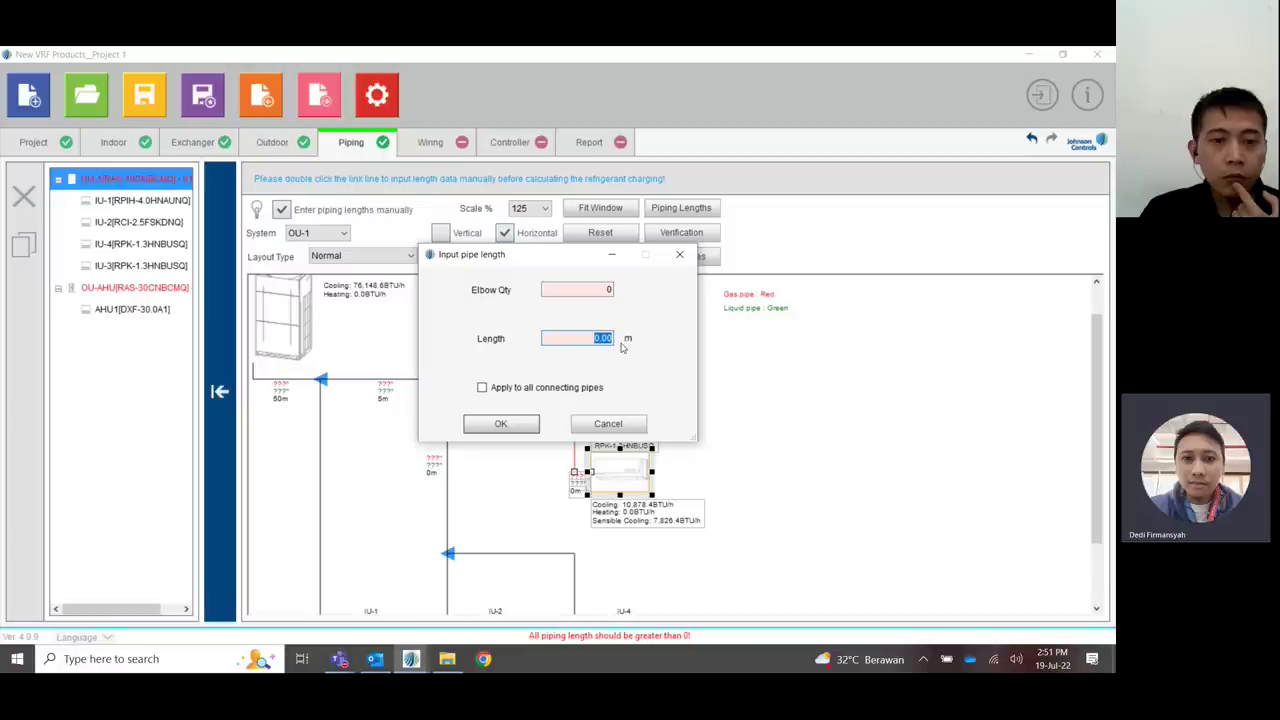
type("3")
left_click(501, 424)
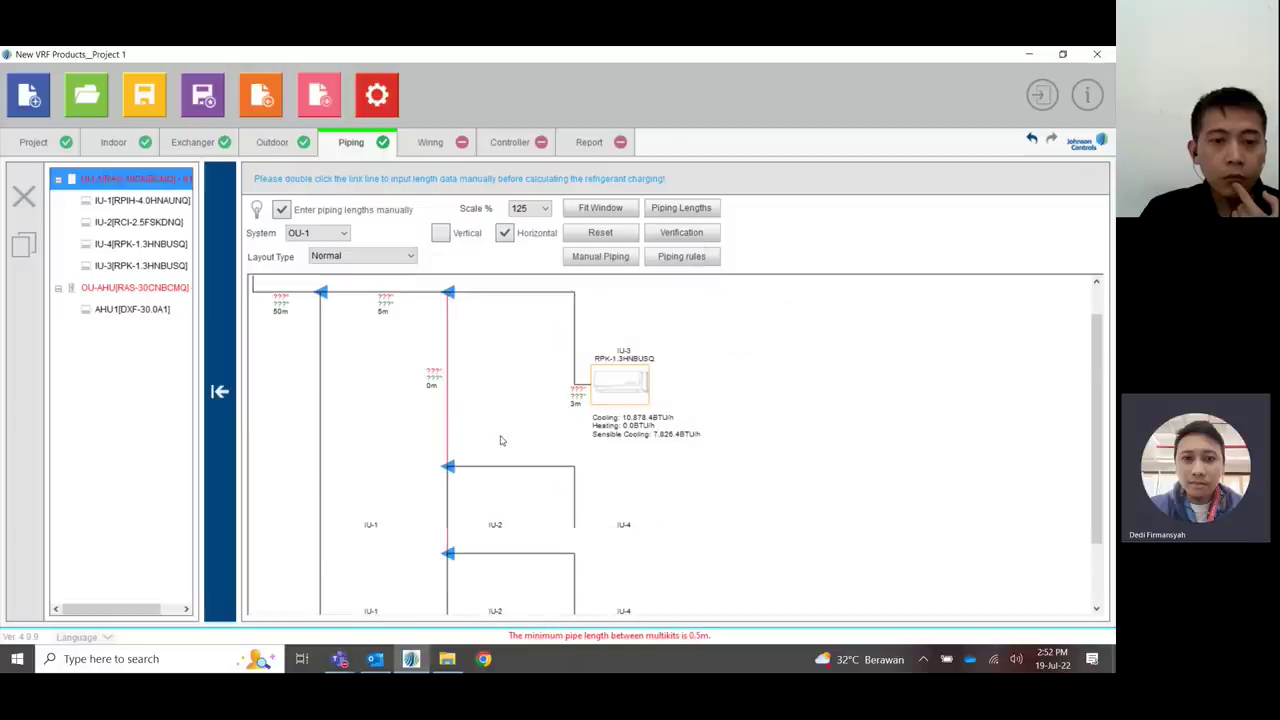
double_click(450, 404)
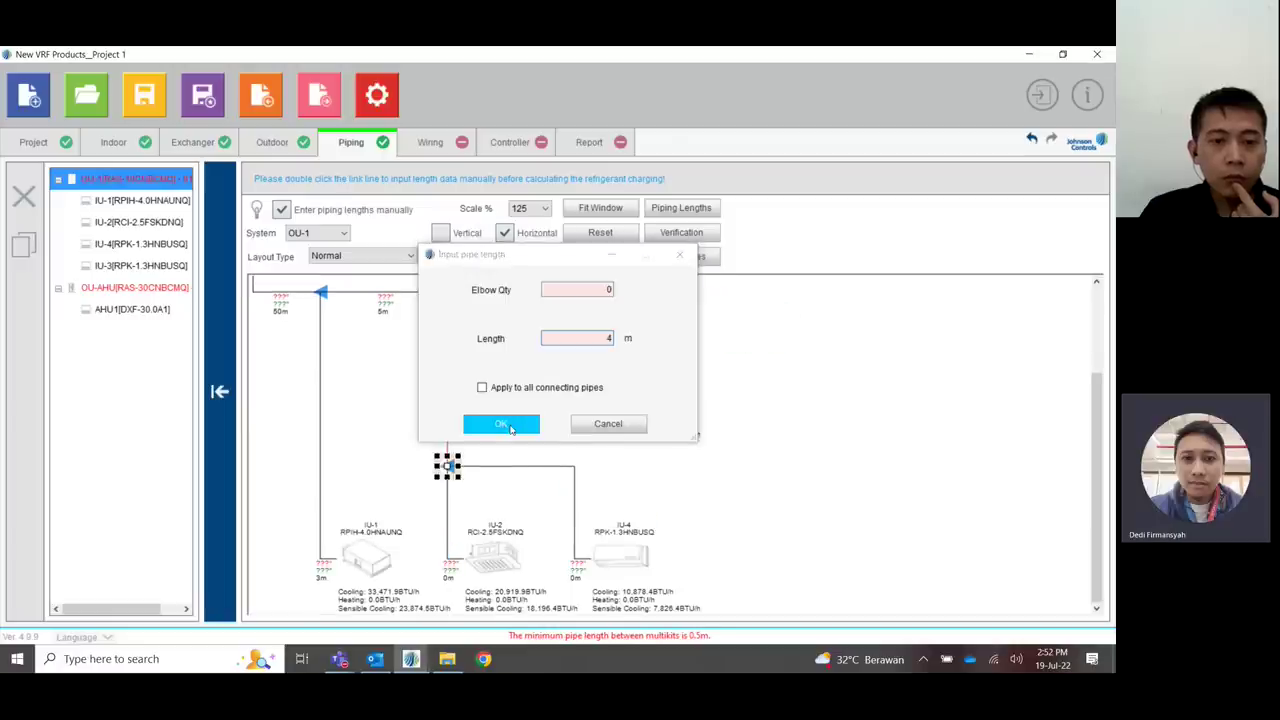
left_click(501, 424)
- Set the branch pipe lengths of IU-4 and IU-2 to 5 m each
left_click(503, 470)
double_click(503, 470)
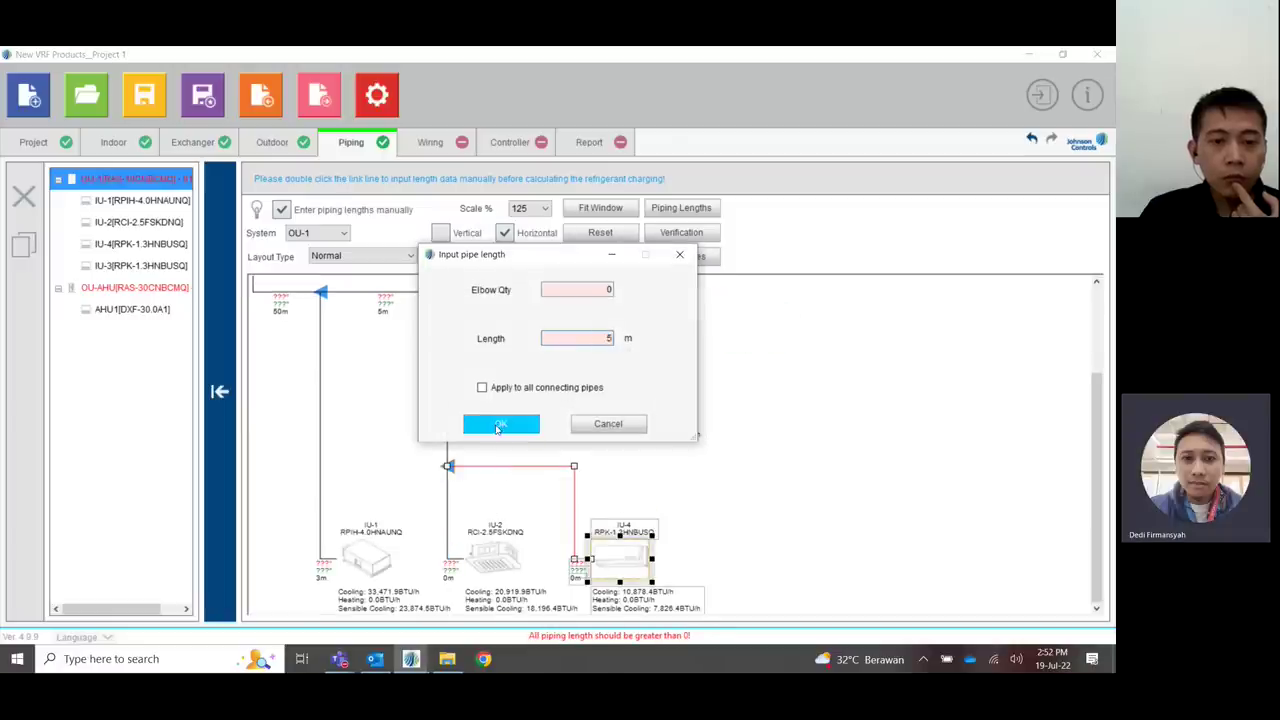
left_click(501, 424)
left_click(455, 505)
double_click(455, 505)
type("5")
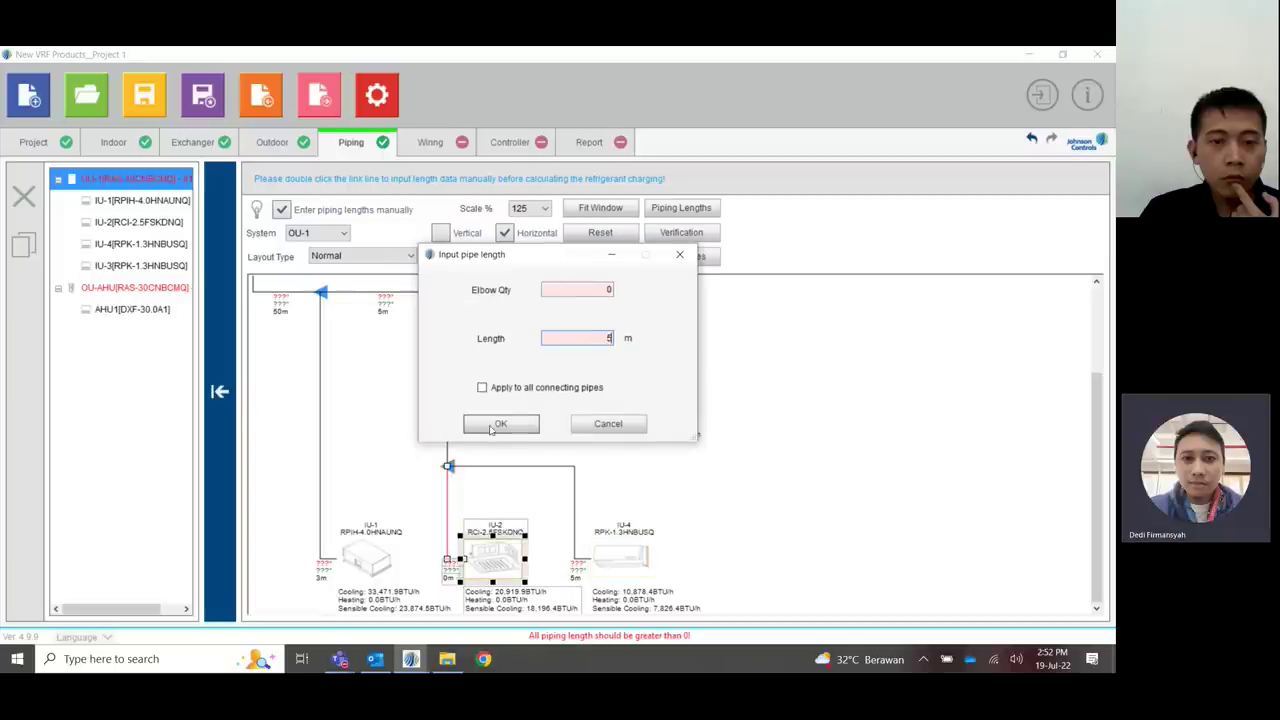
left_click(501, 424)
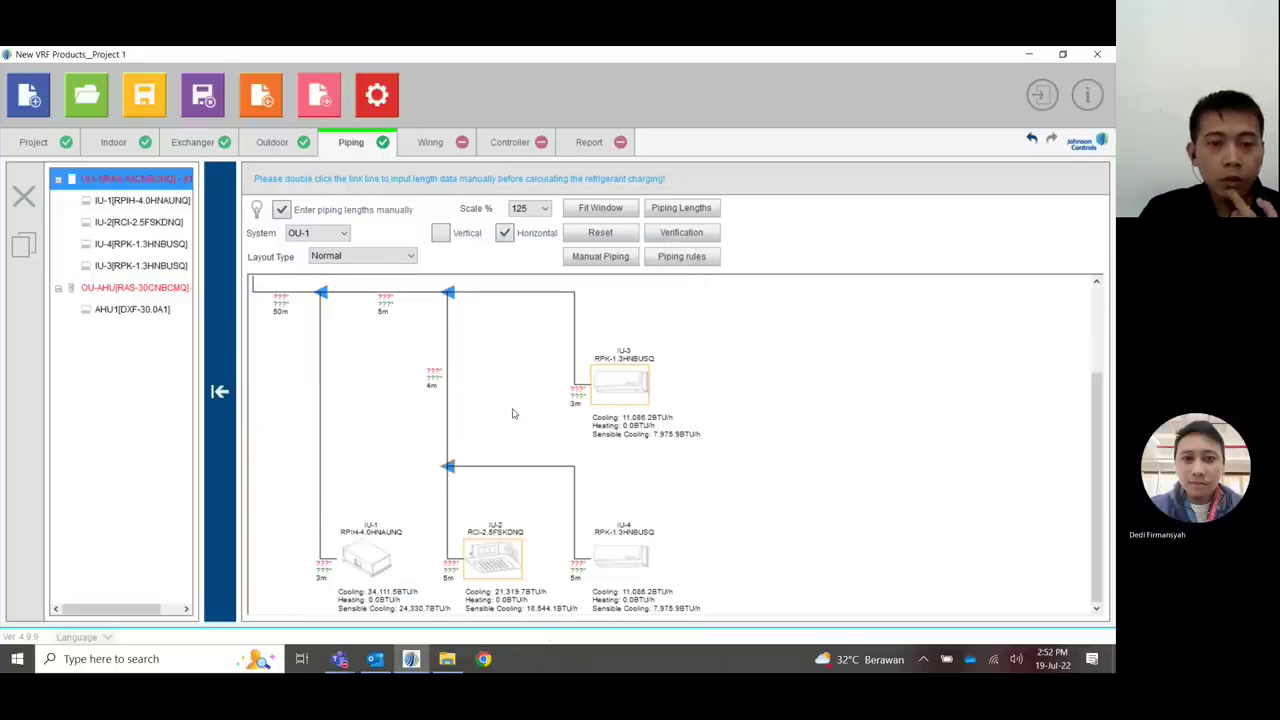
- Run the piping verification for OU-1 and set the diagram scale to 100%
scroll(512, 410, "up", 2)
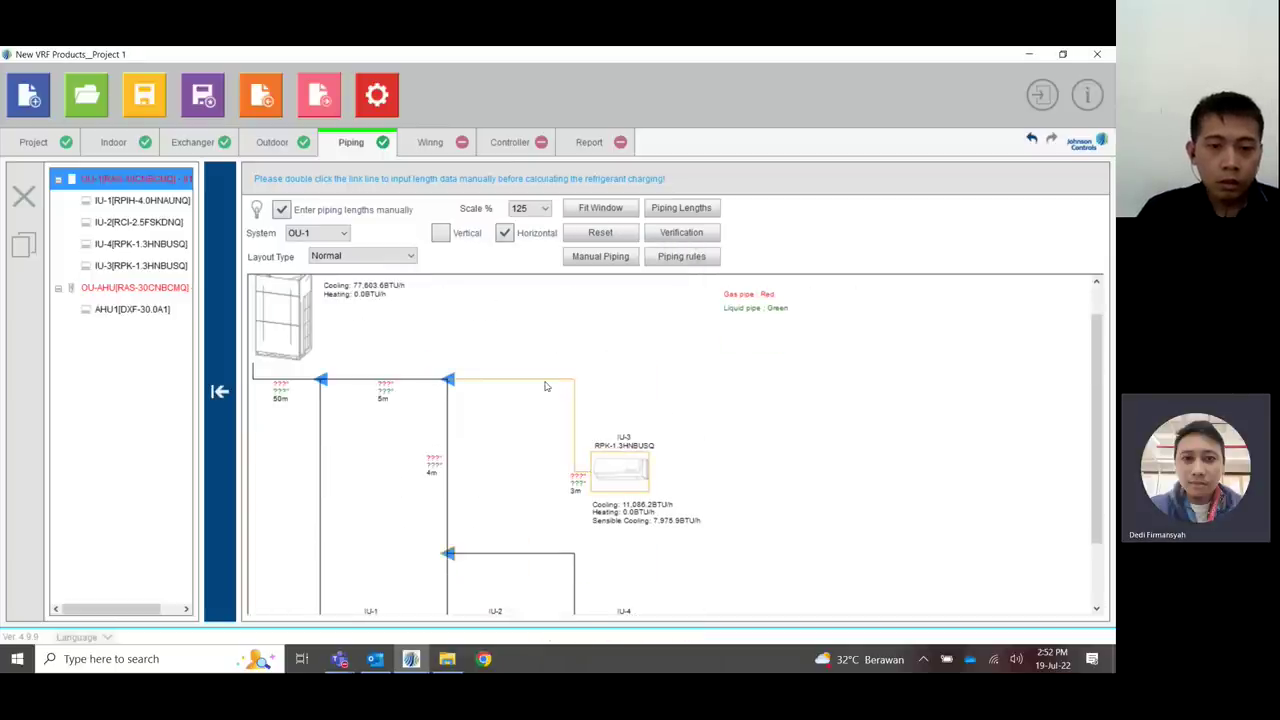
left_click(681, 232)
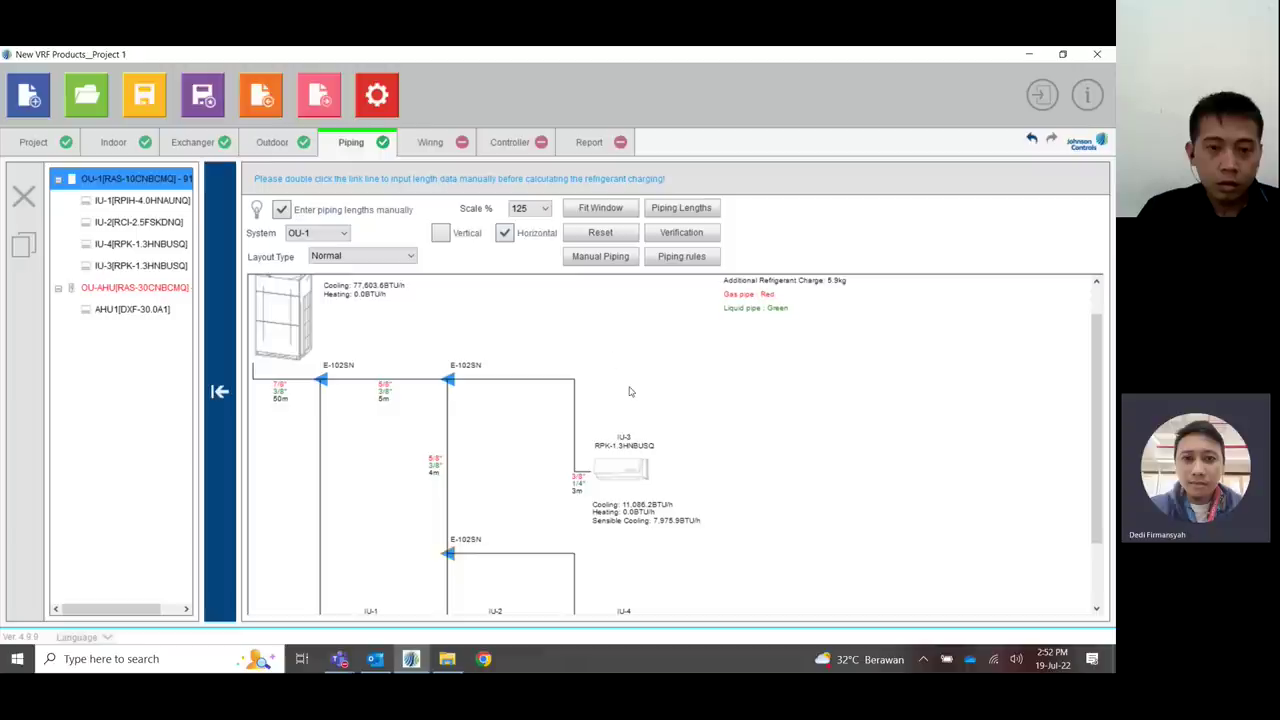
scroll(630, 392, "down", 2)
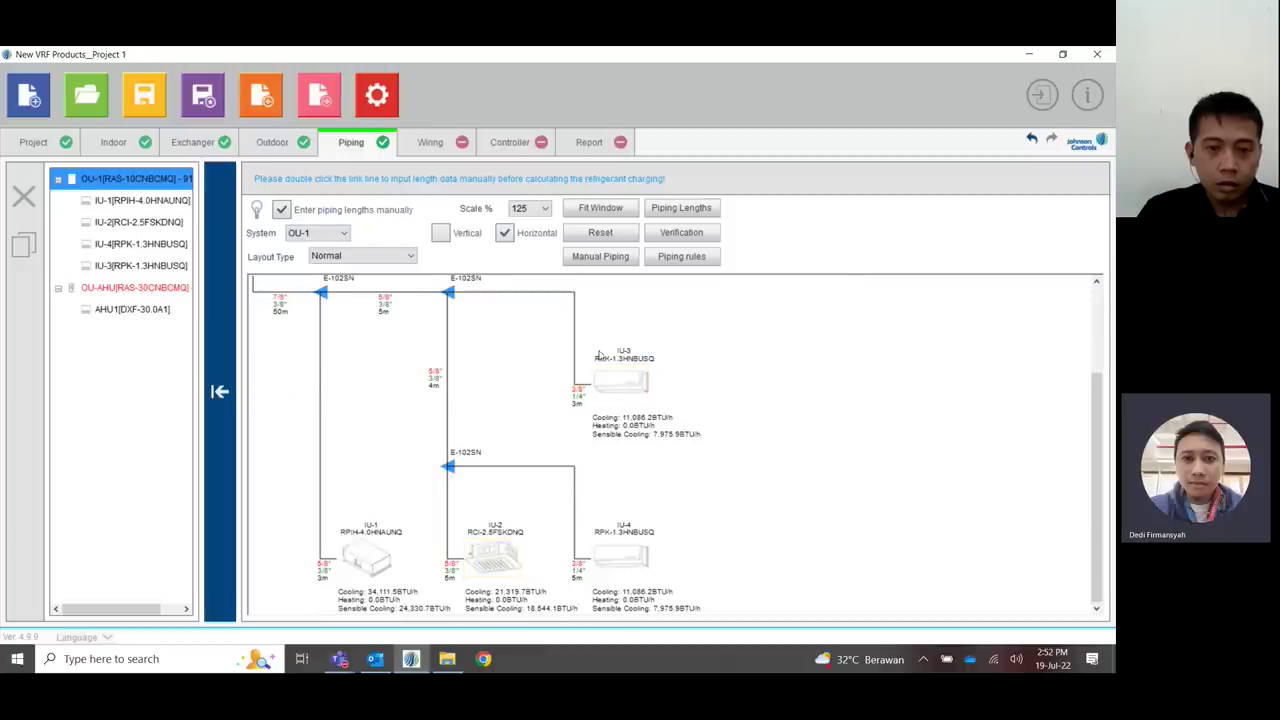
scroll(605, 345, "up", 2)
left_click(530, 208)
left_click(522, 284)
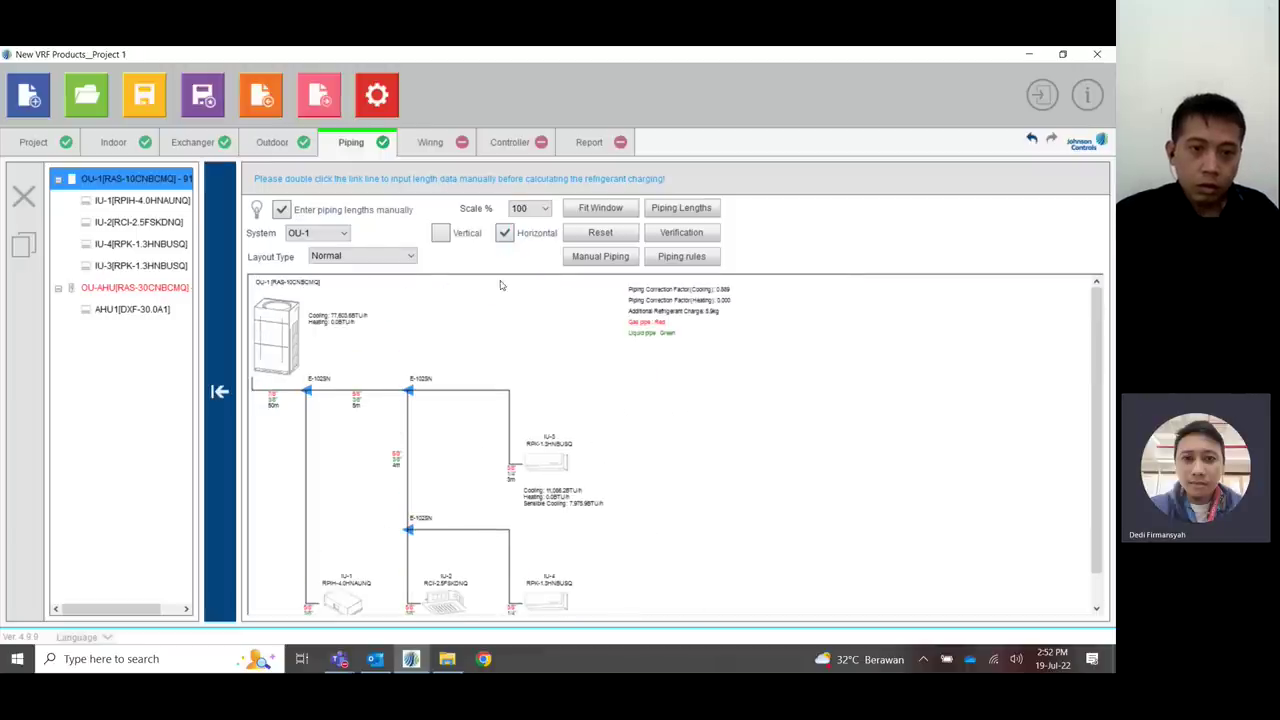
scroll(501, 300, "down", 1)
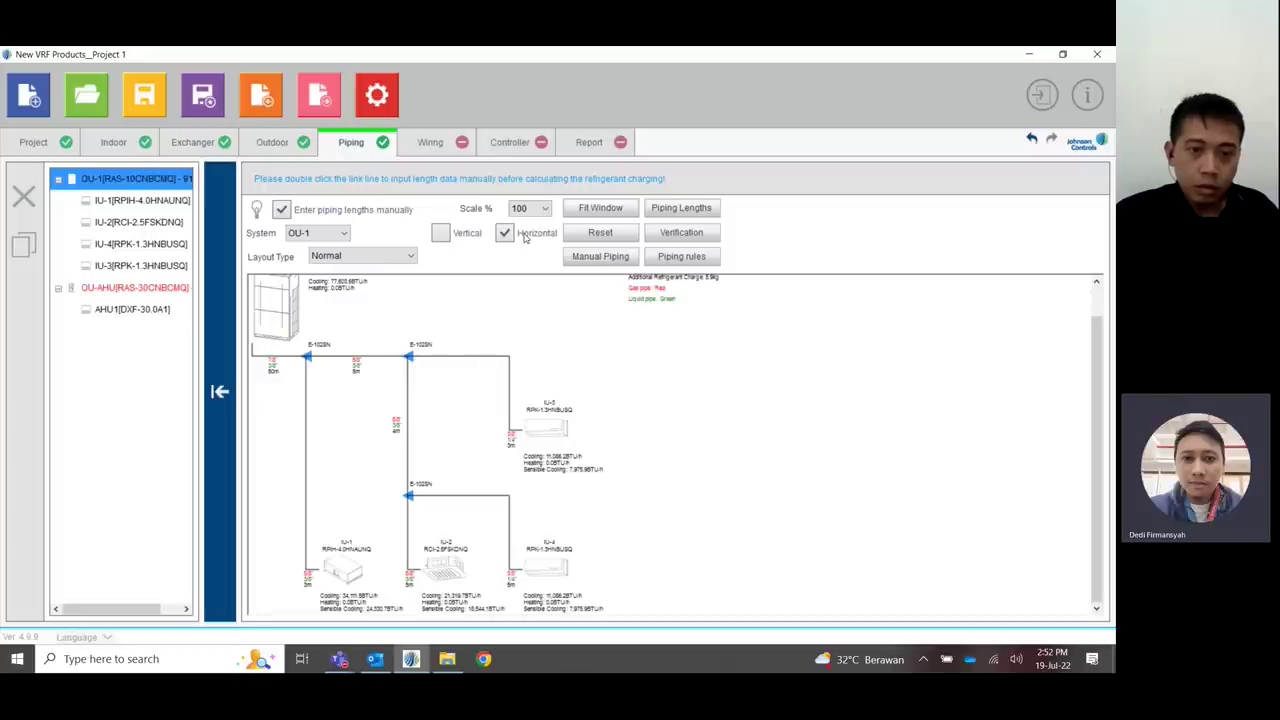
- Switch OU-1's piping diagram between vertical and horizontal orientation, ending on horizontal
left_click(445, 234)
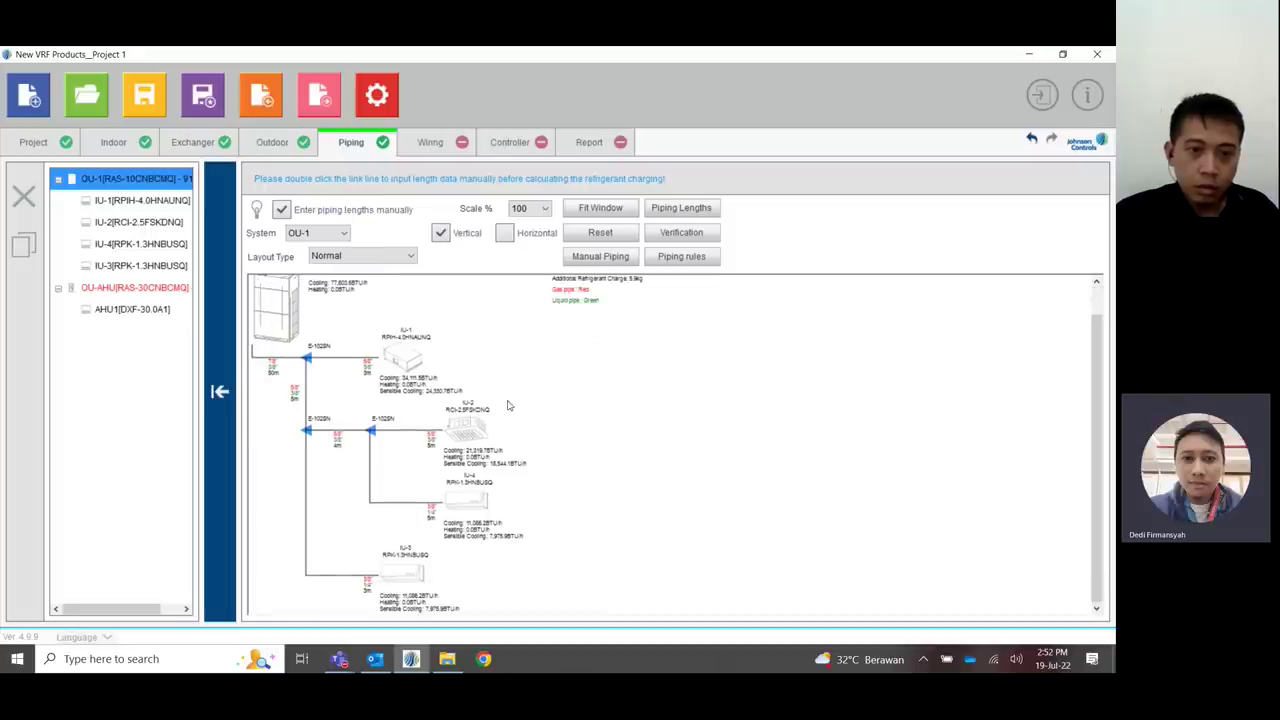
left_click(505, 232)
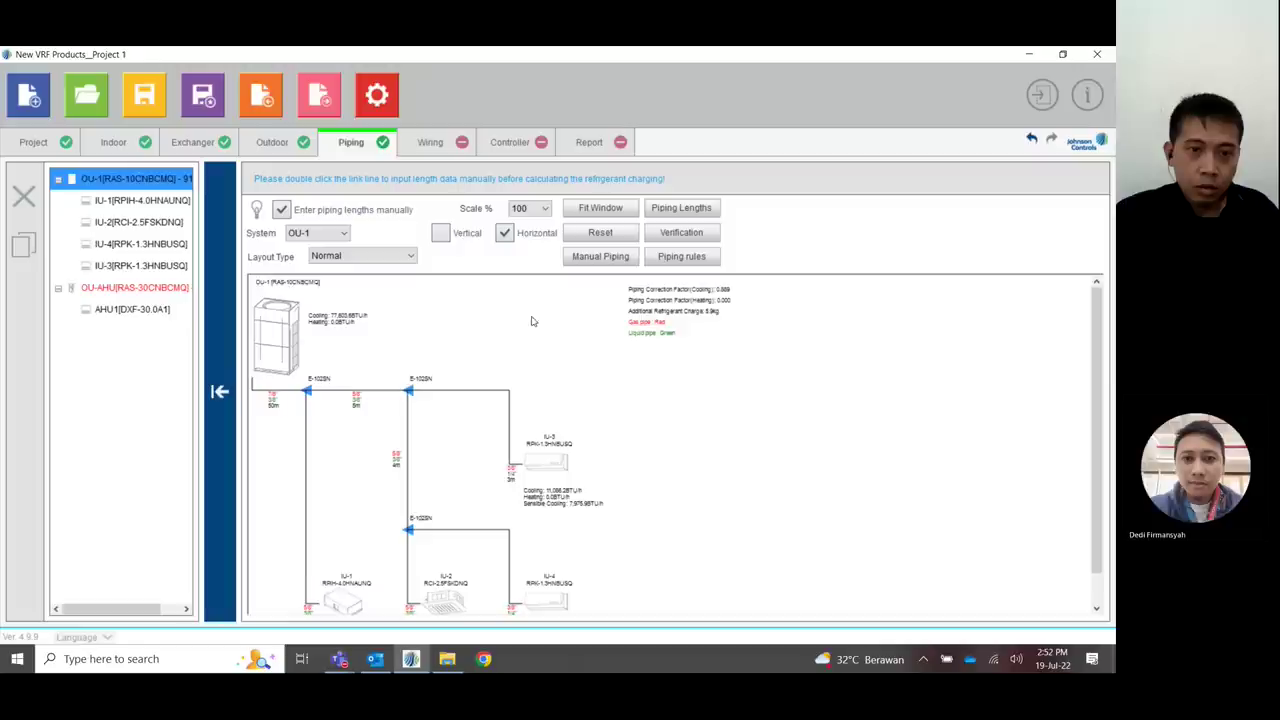
left_click(460, 237)
left_click(506, 234)
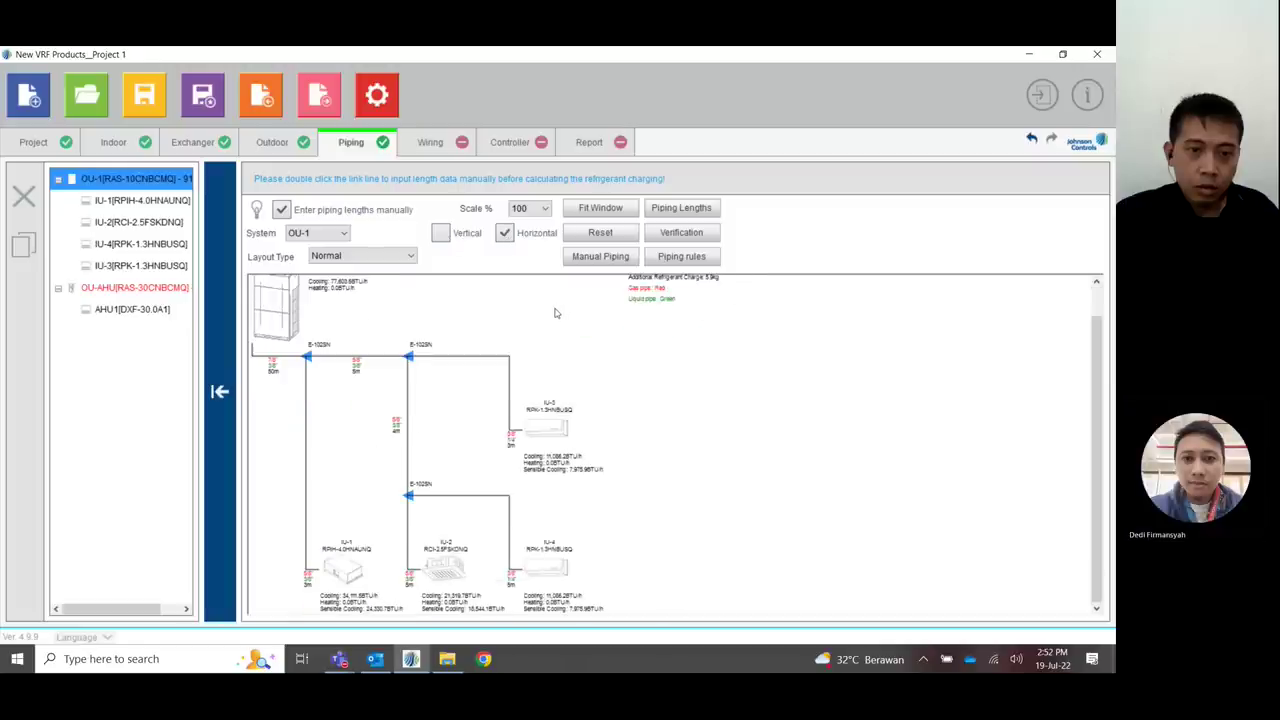
left_click(410, 258)
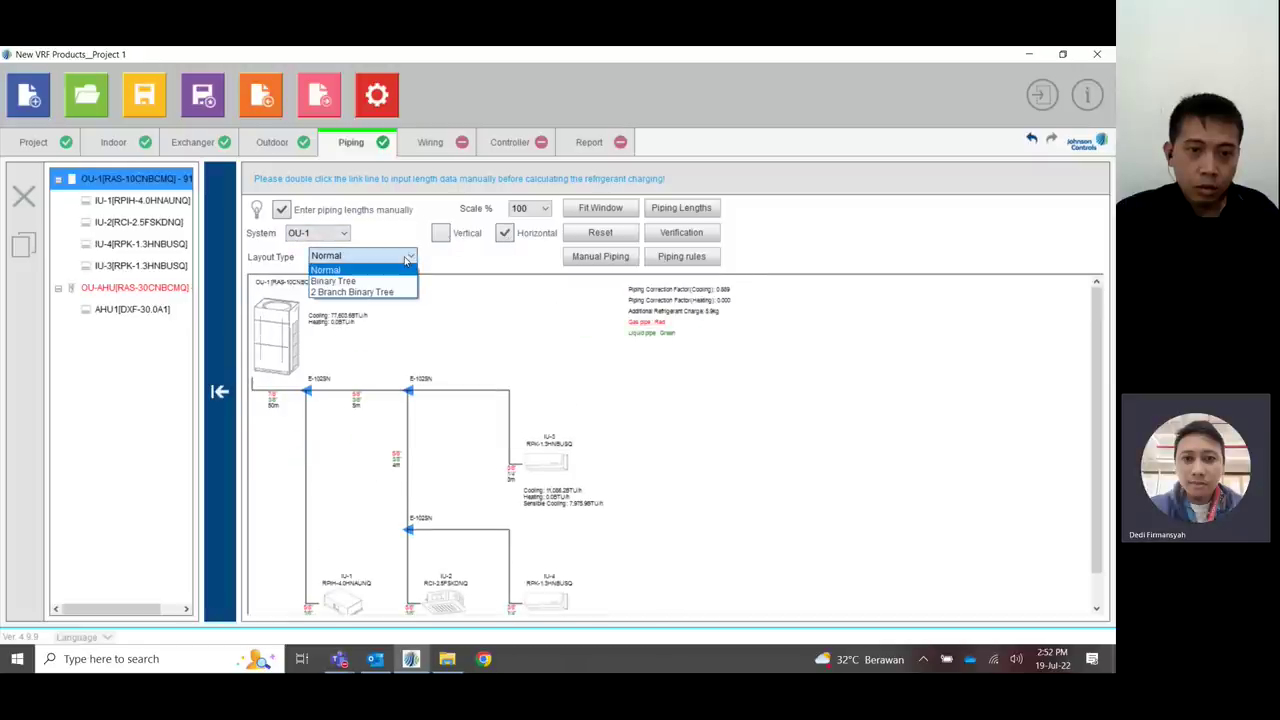
left_click(392, 290)
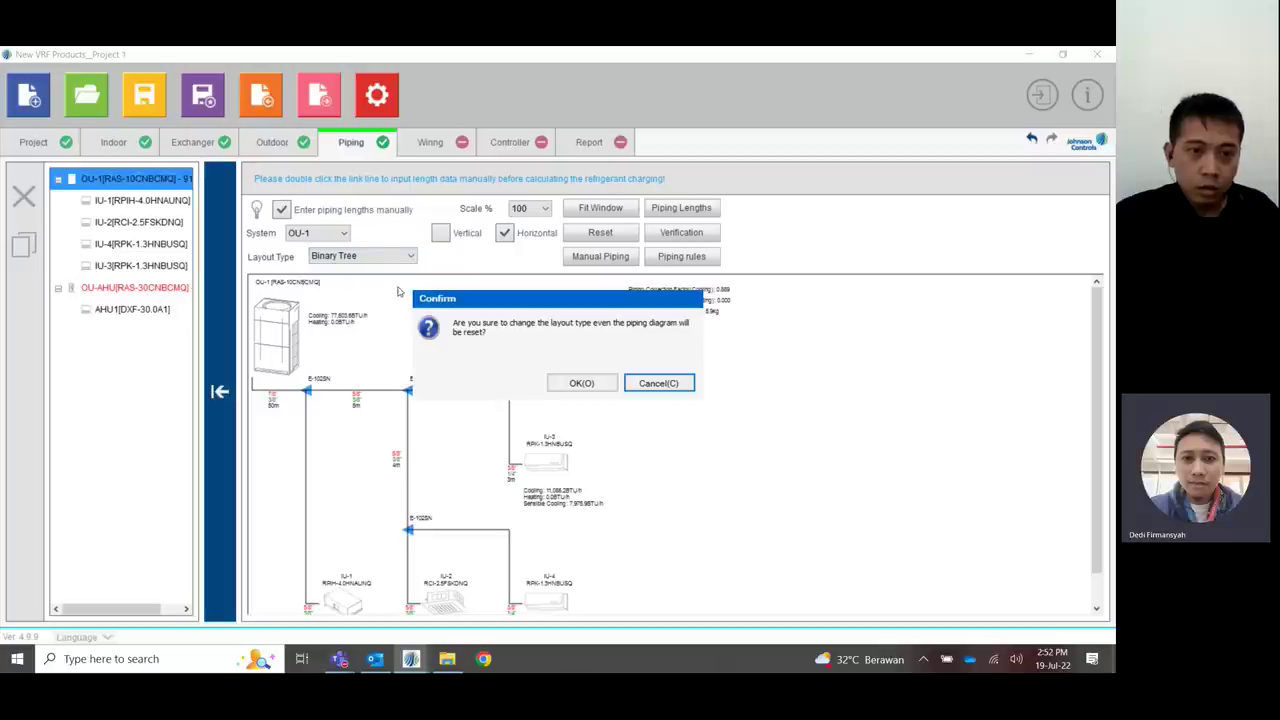
left_click(659, 382)
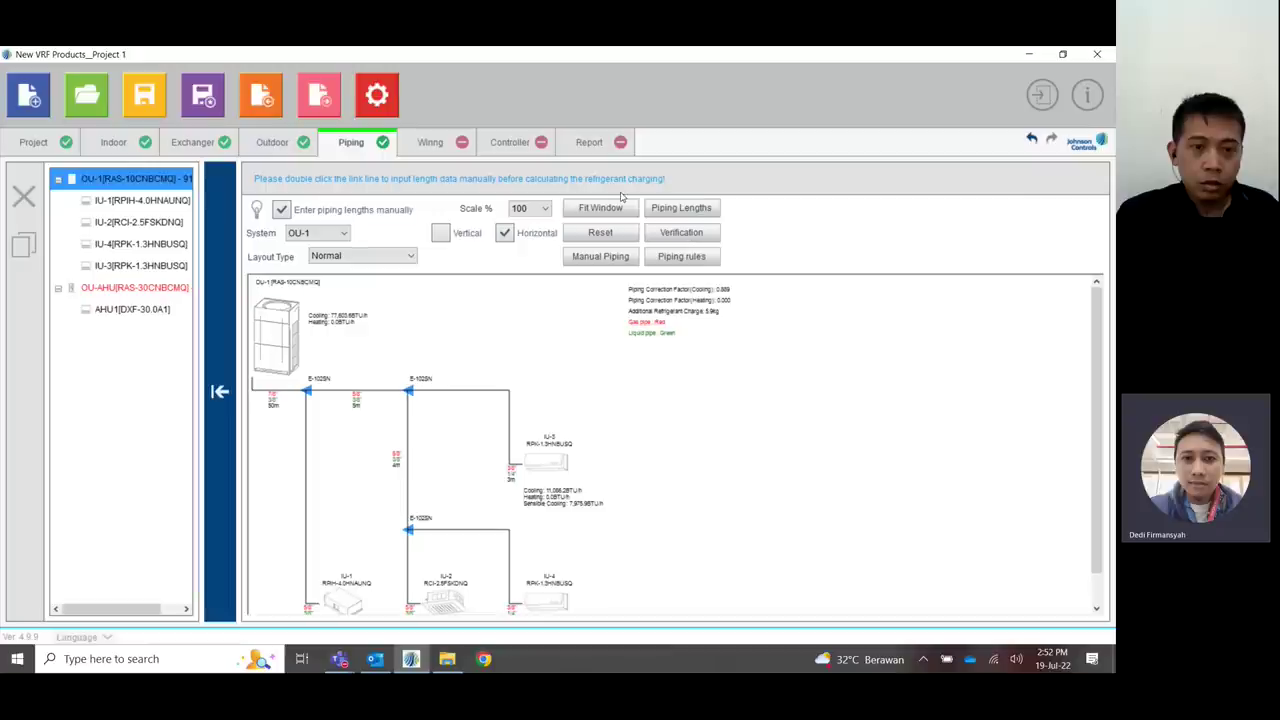
- Open the Manual Piping editor for OU-1 to view its diagram and leave it without applying changes
left_click(597, 260)
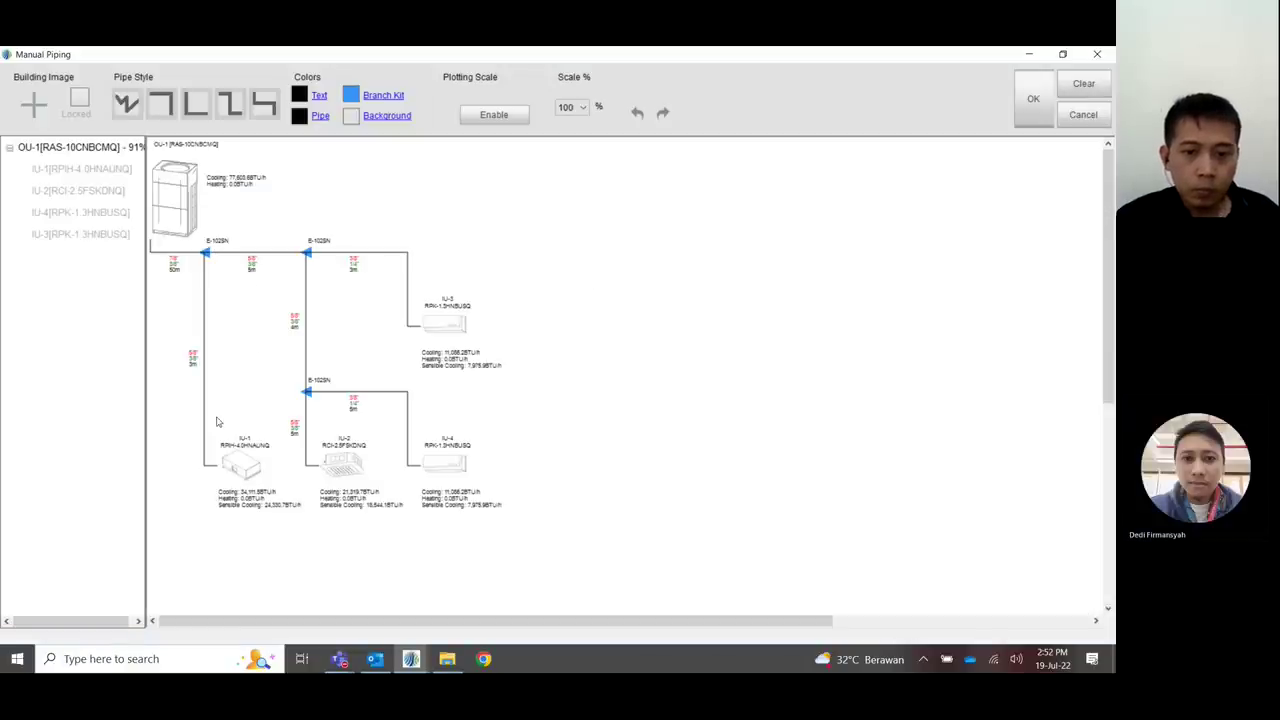
left_click(1083, 115)
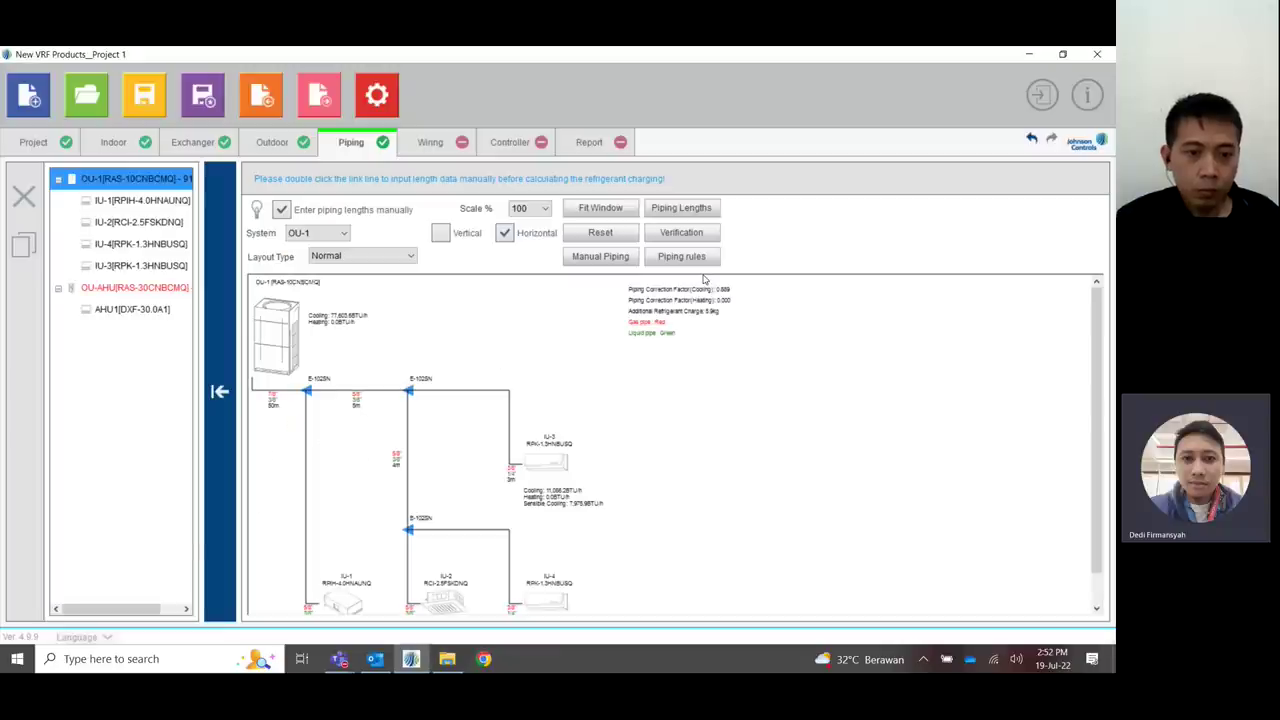
- Reset OU-1's piping diagram and undo the reset
left_click(600, 236)
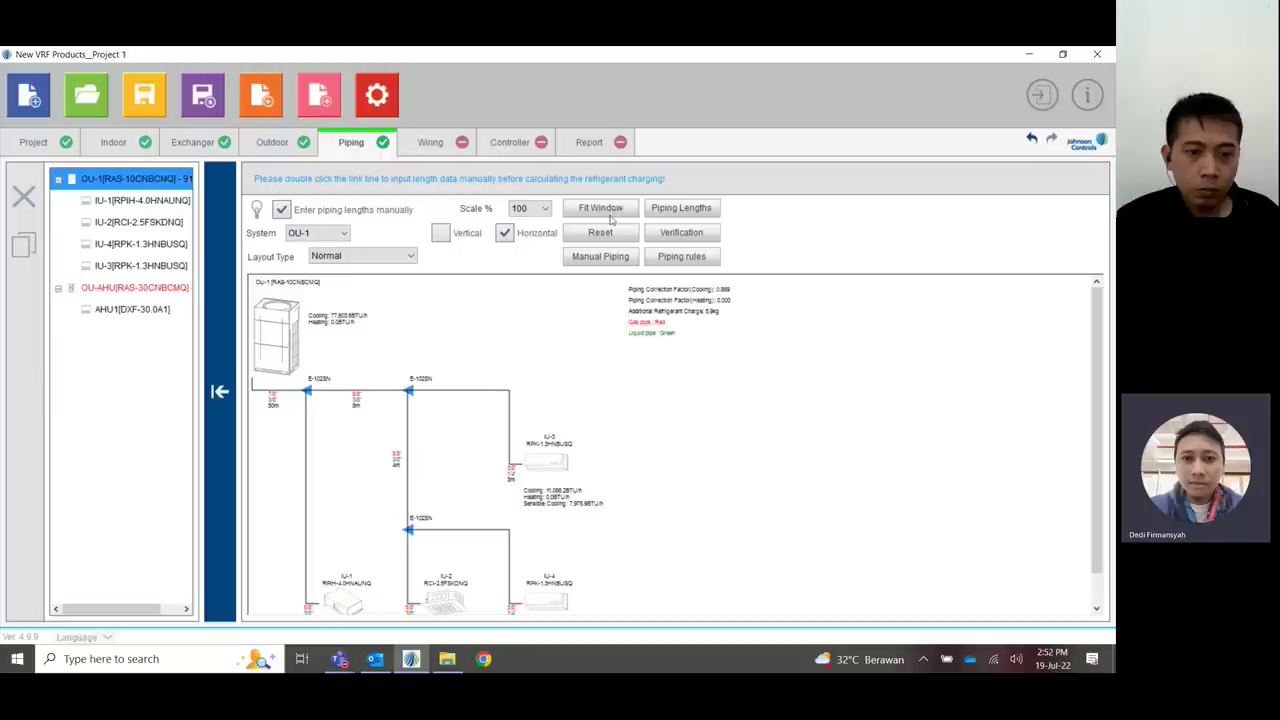
left_click(601, 232)
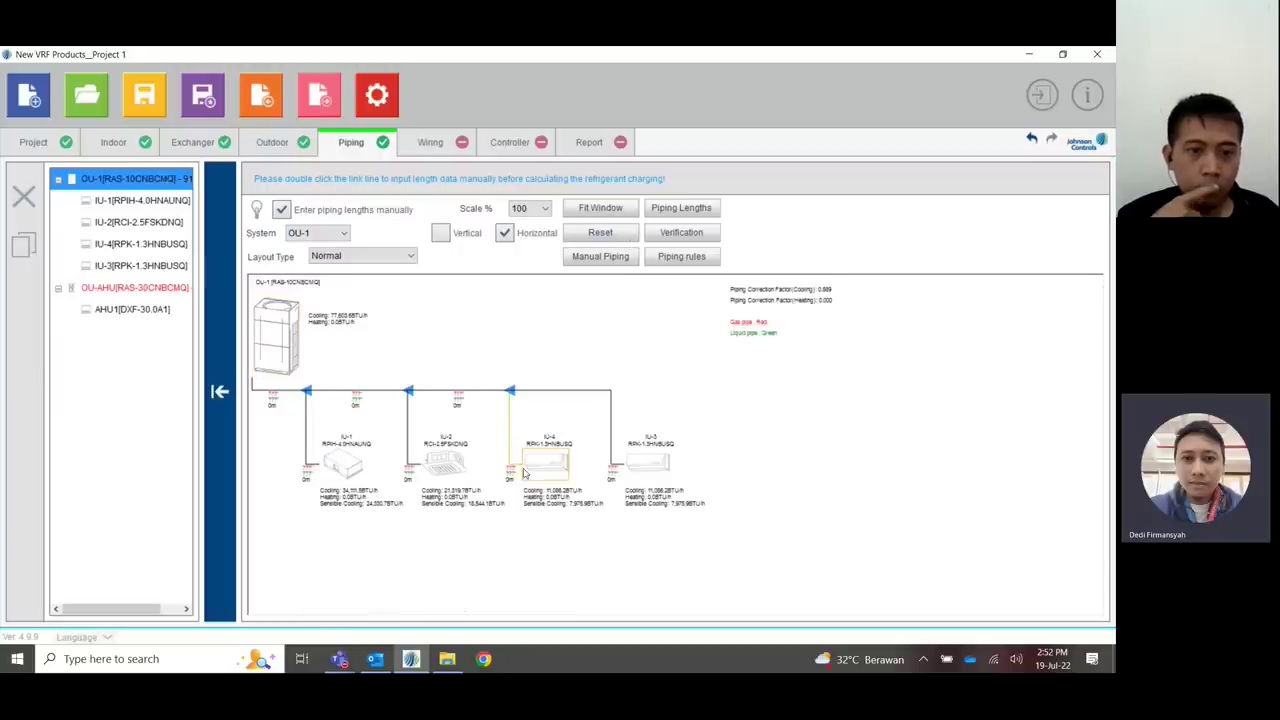
left_click(1033, 141)
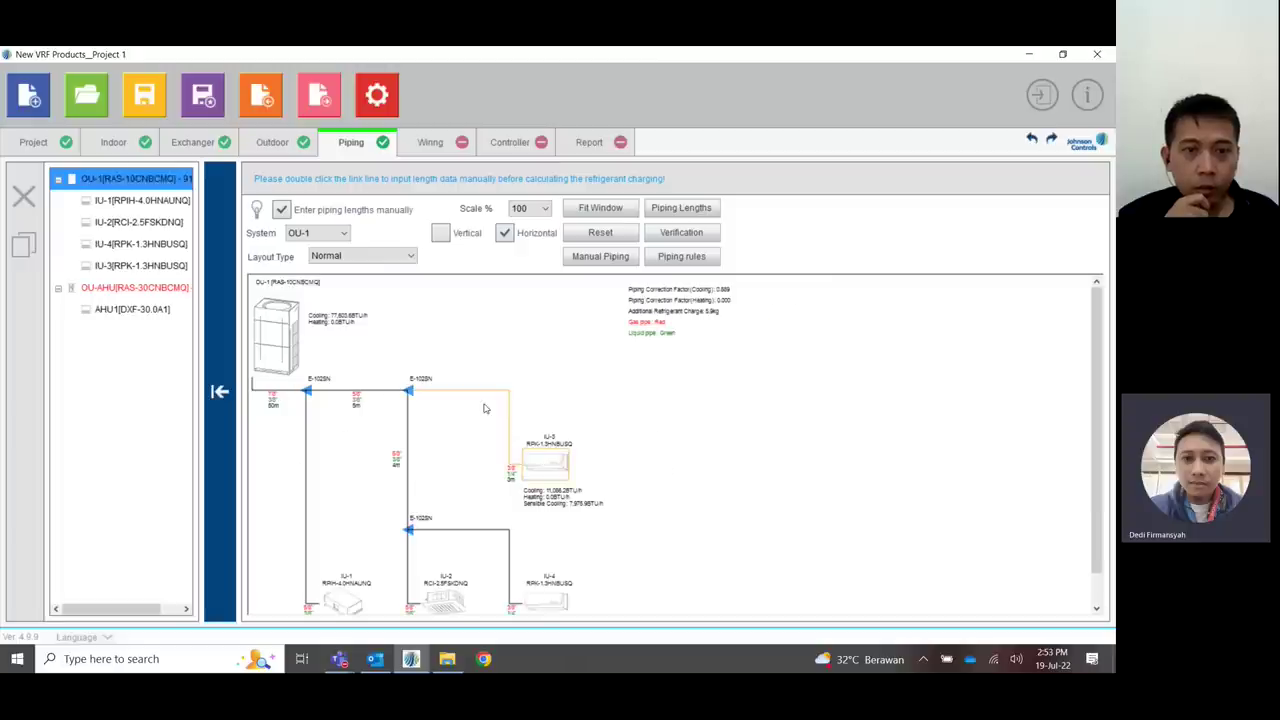
- Fit the piping diagram to the window and set its scale to 150%
left_click(603, 209)
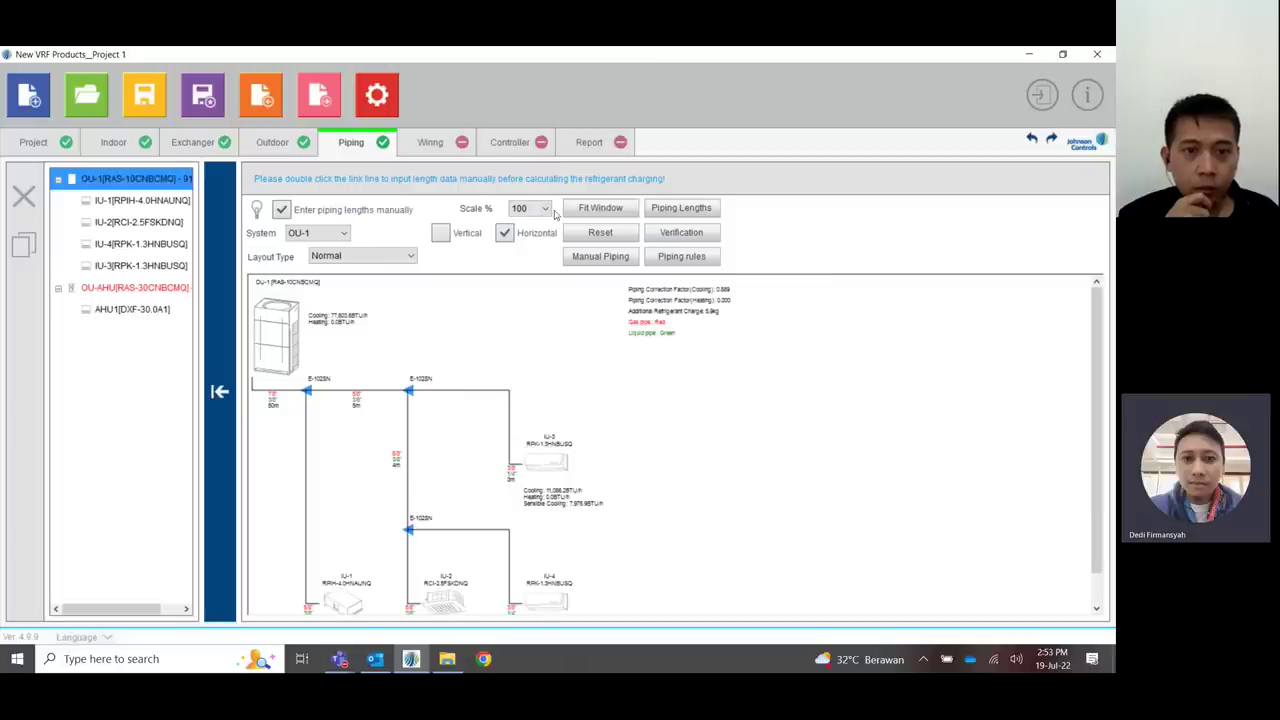
left_click(540, 208)
left_click(528, 298)
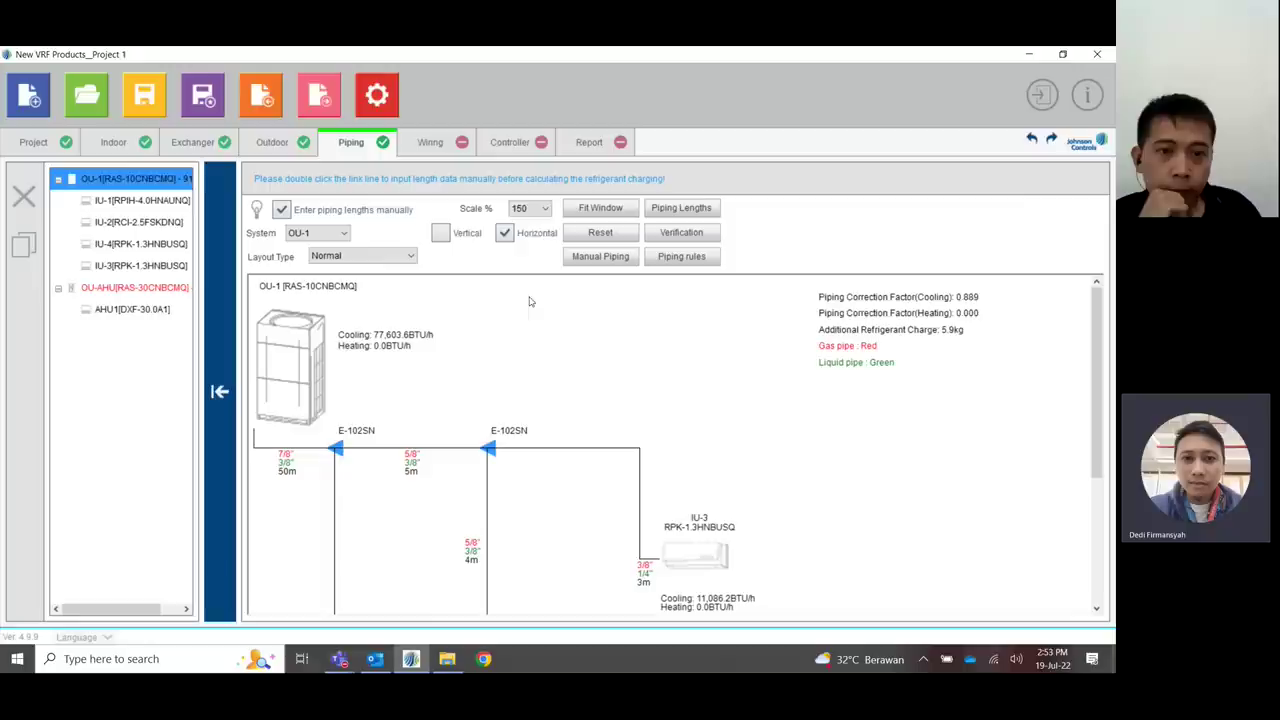
- Fit the OU-1 piping diagram to the window and set its display scale to 100%
left_click(600, 209)
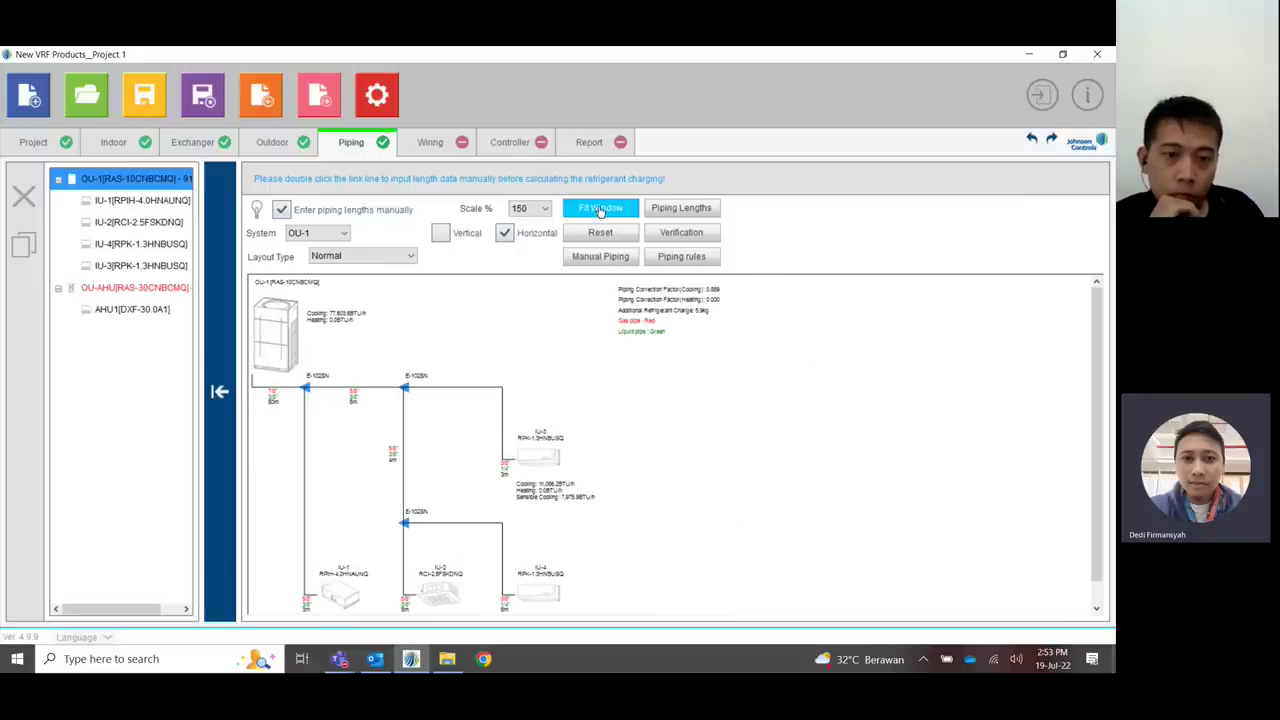
scroll(607, 406, "down", 1)
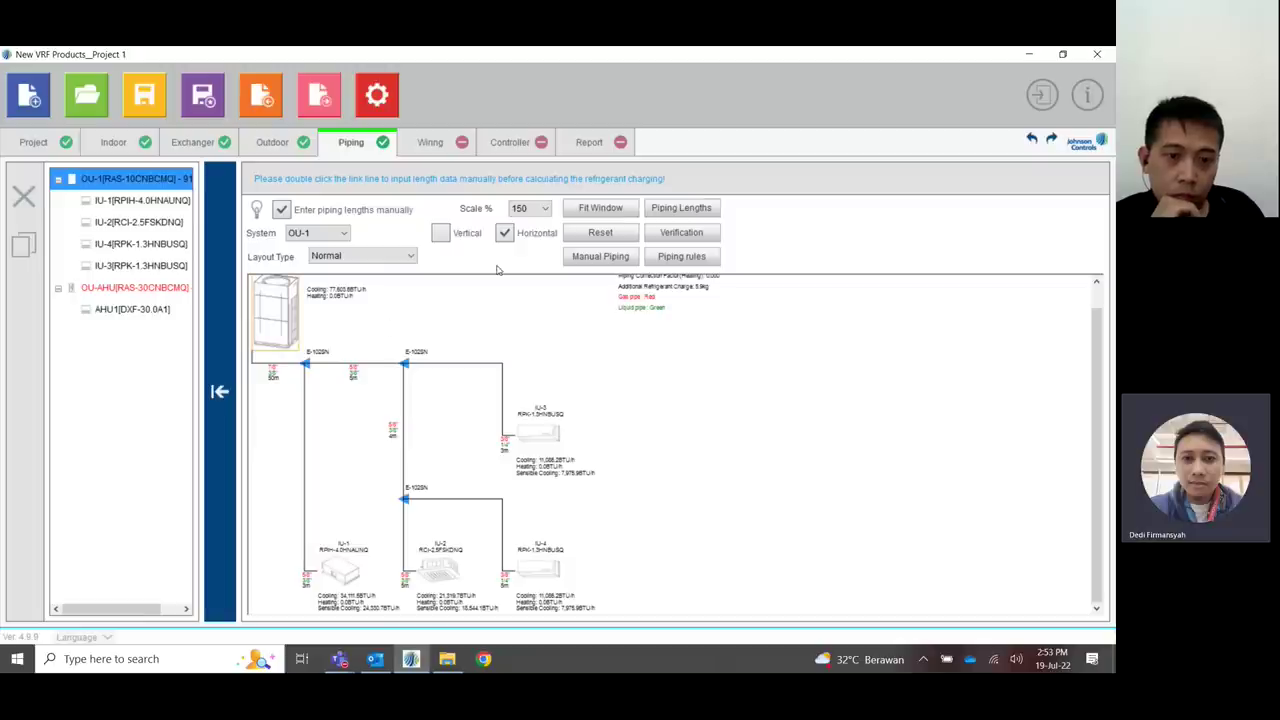
left_click(529, 207)
left_click(530, 285)
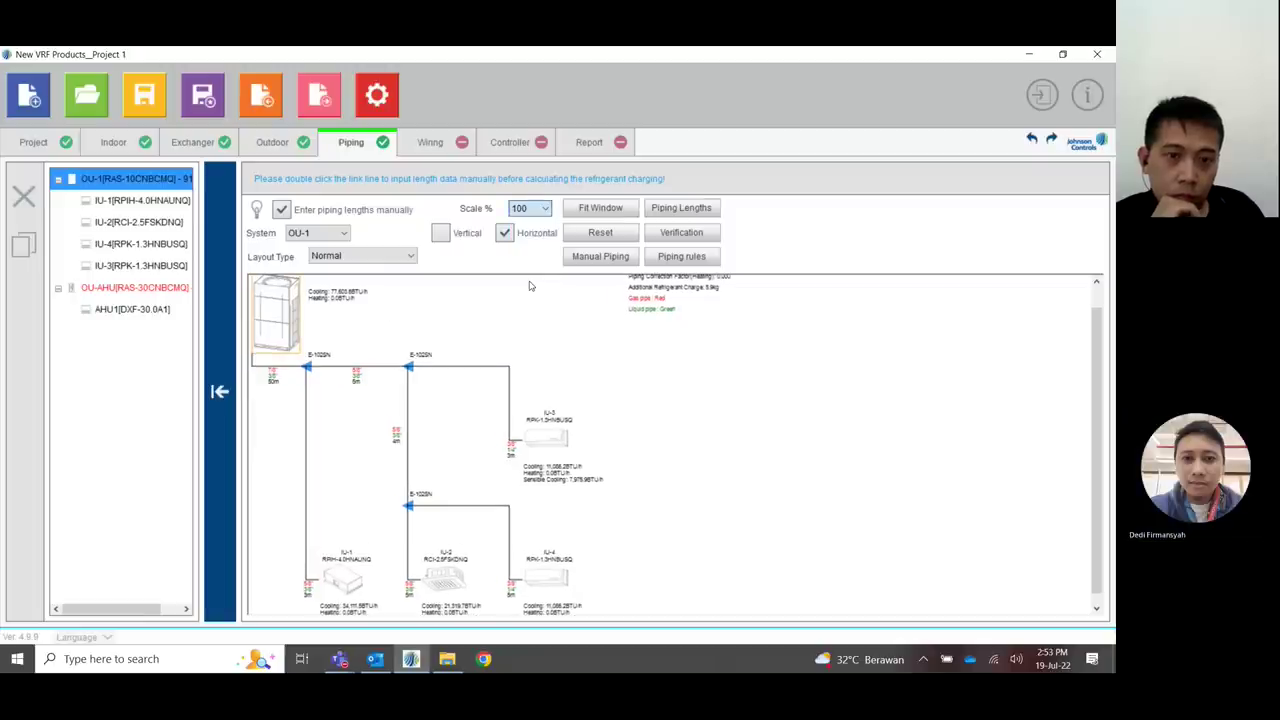
- Review OU-1's piping lengths and each indoor unit's position and height difference relative to the outdoor unit, and close the dialog
left_click(703, 211)
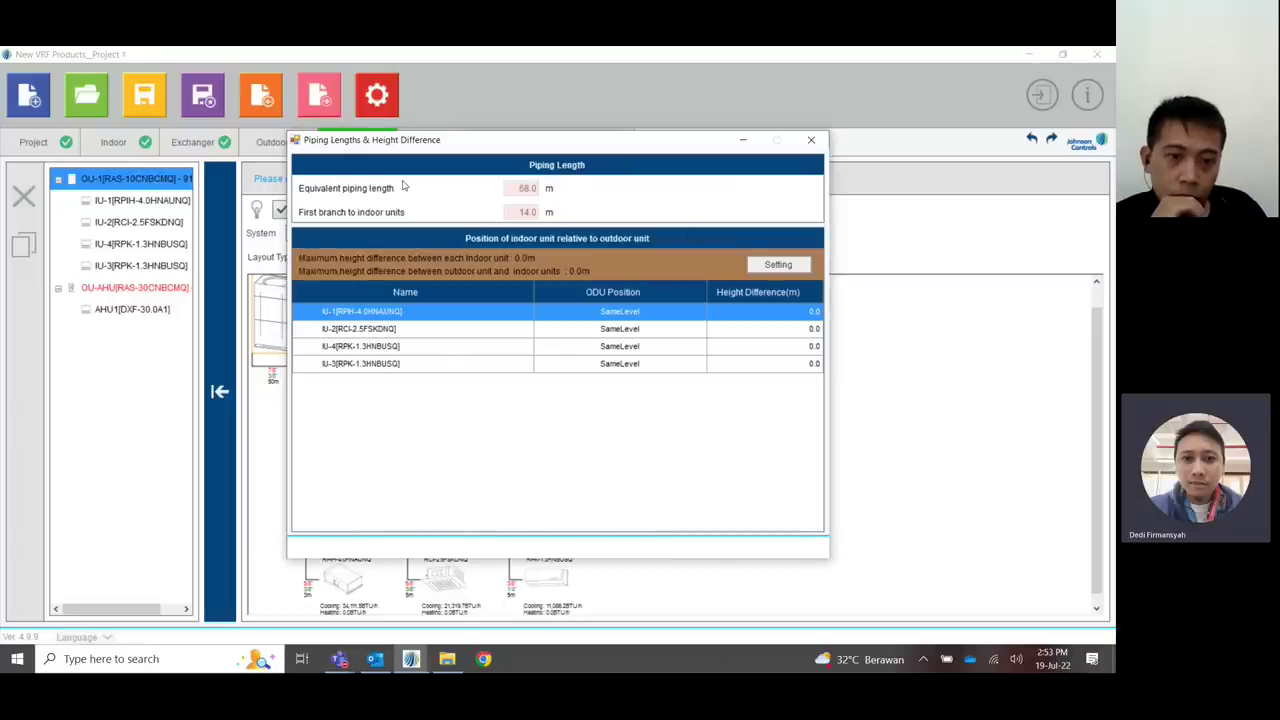
key("Return")
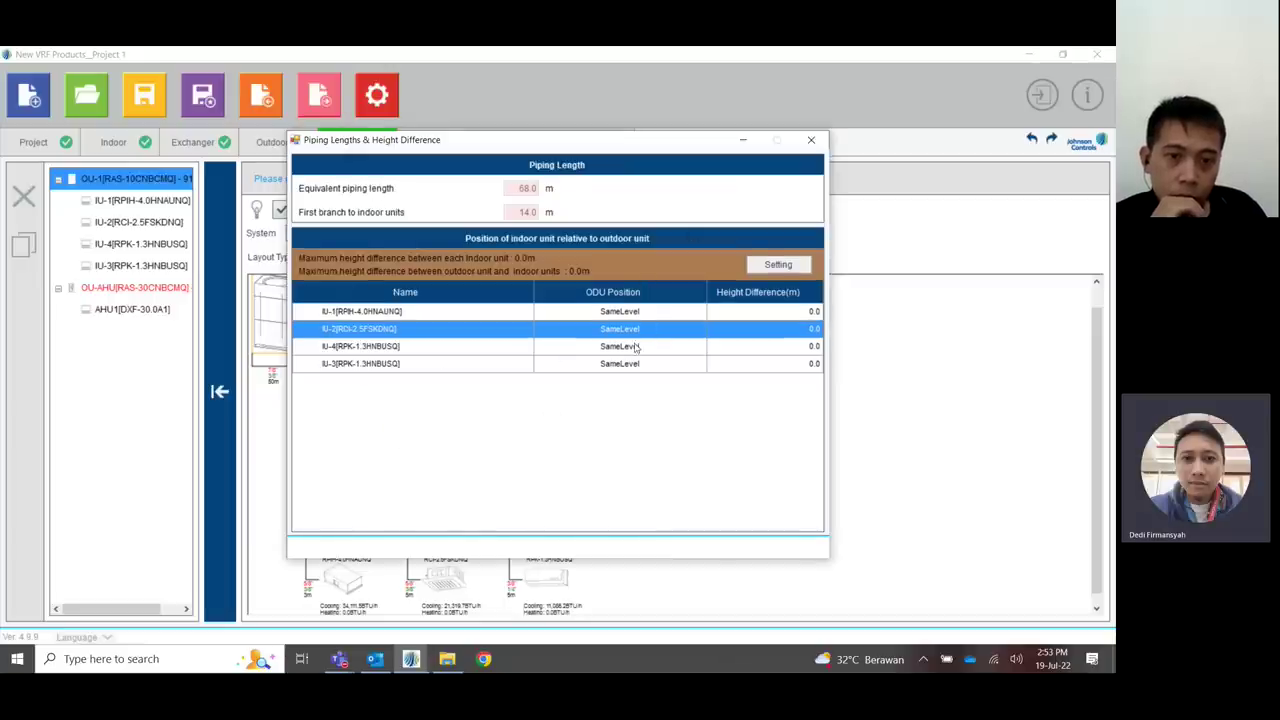
key("Return")
key("Return")
key("Return")
key("Return")
left_click(650, 346)
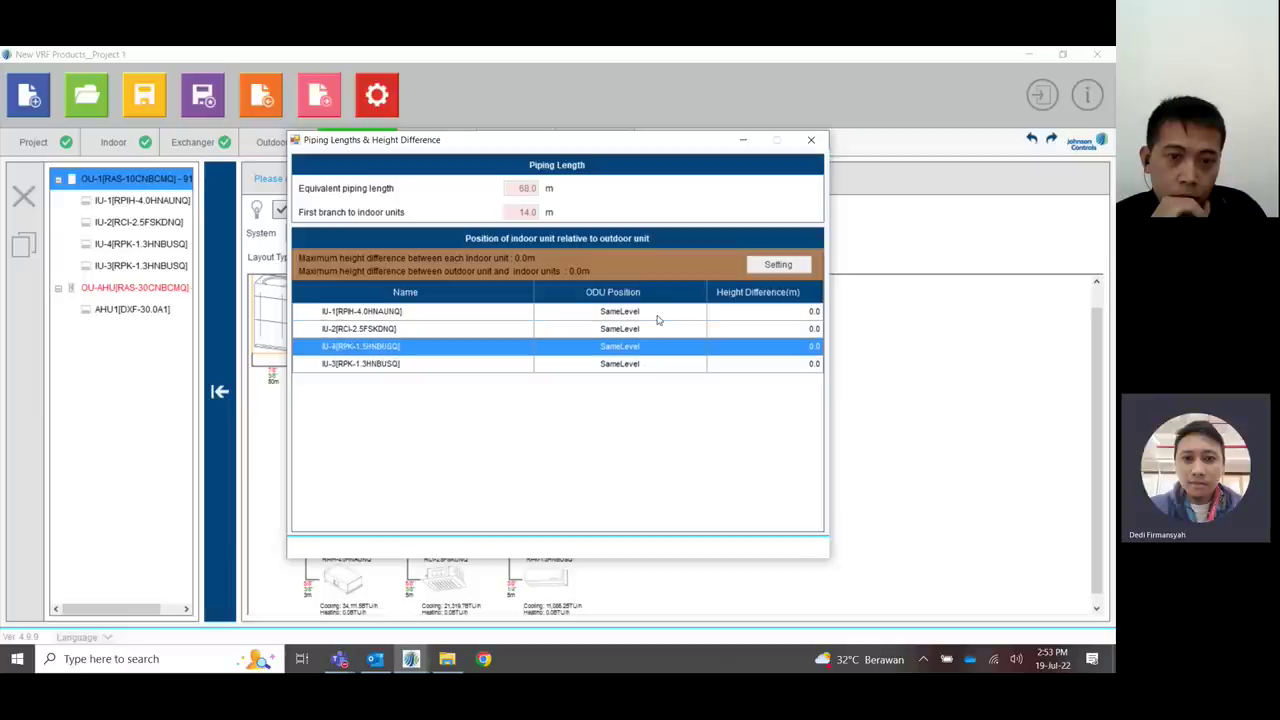
left_click(660, 311)
left_click(657, 347)
left_click(663, 311)
left_click(656, 349)
left_click(656, 366)
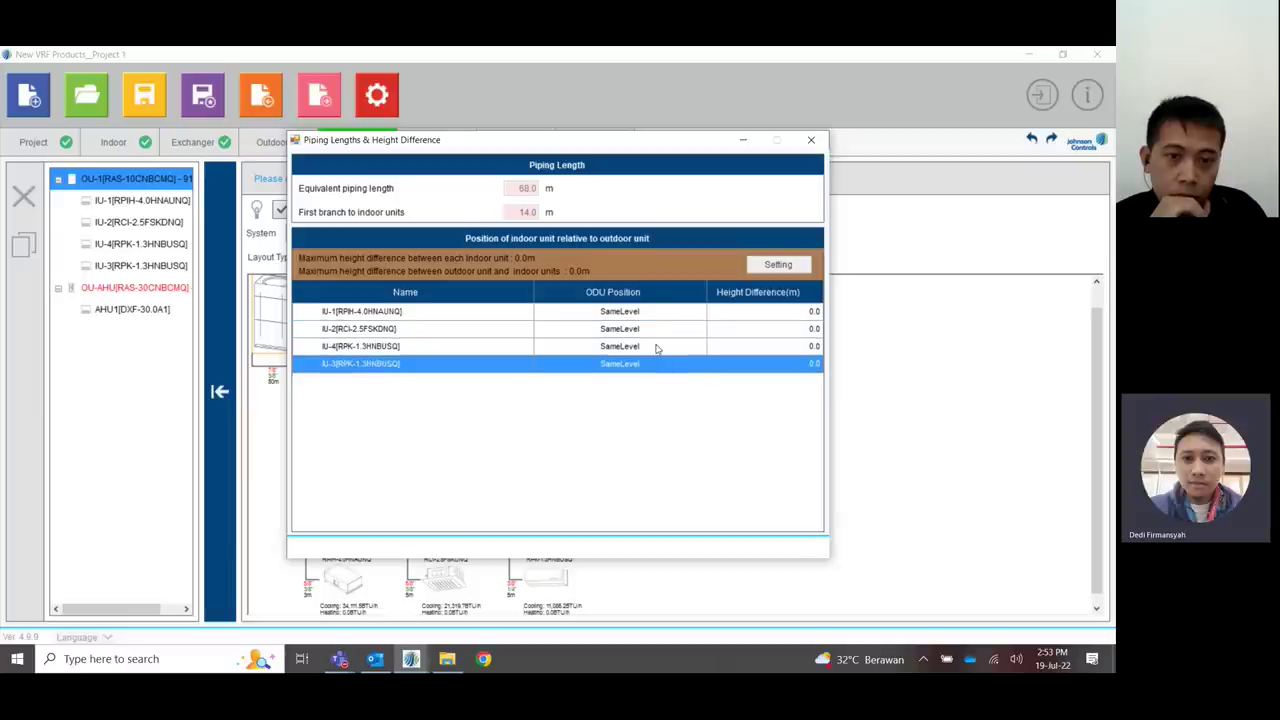
left_click(658, 314)
left_click(658, 334)
left_click(655, 350)
left_click(660, 316)
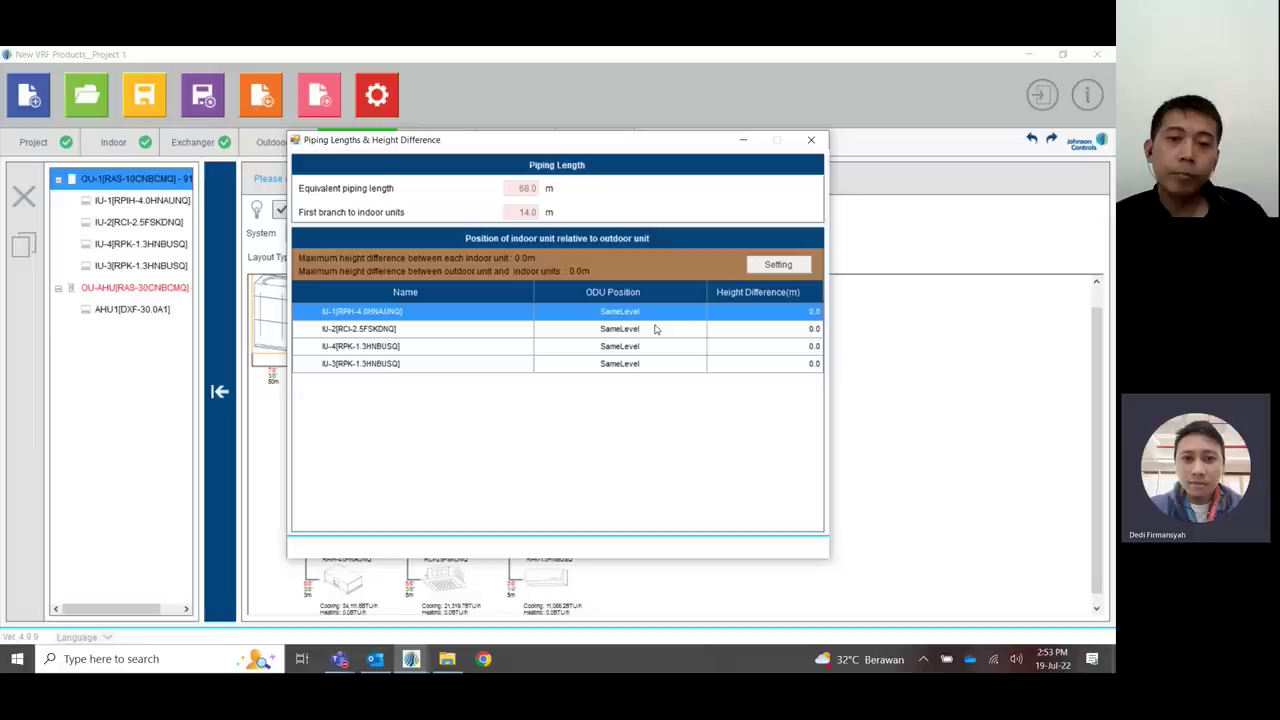
left_click(655, 329)
left_click(660, 313)
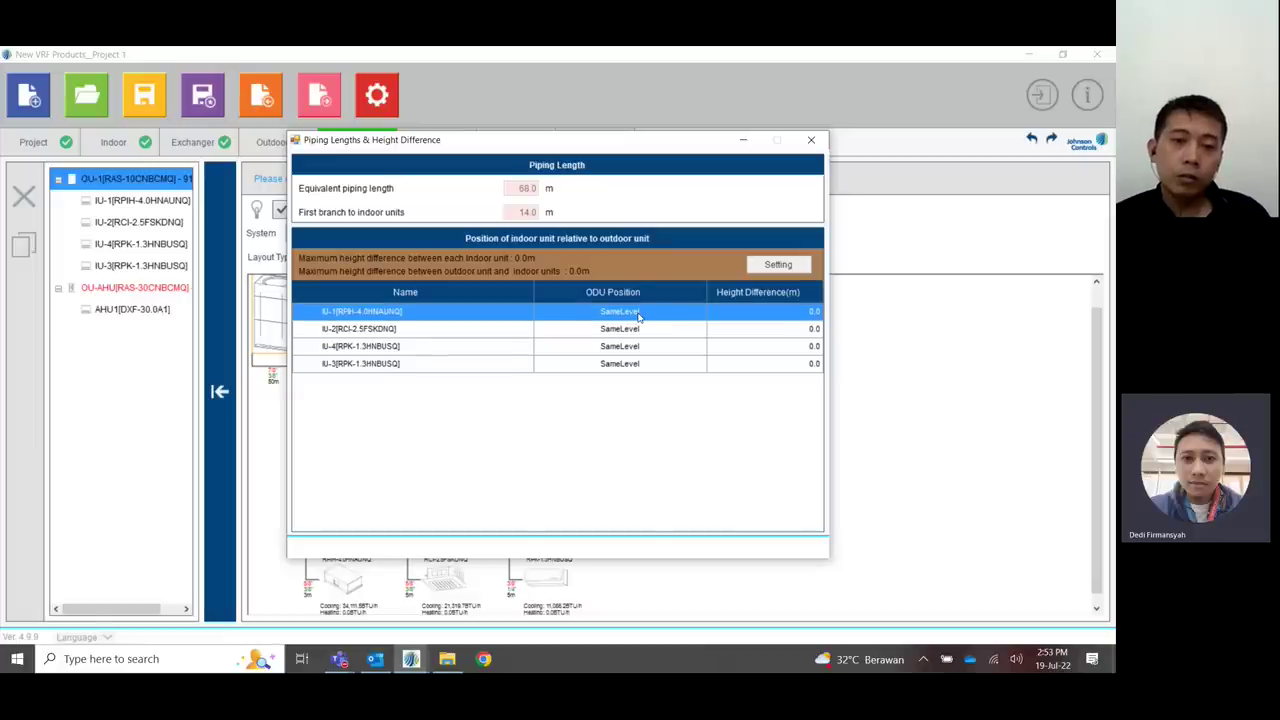
left_click(632, 334)
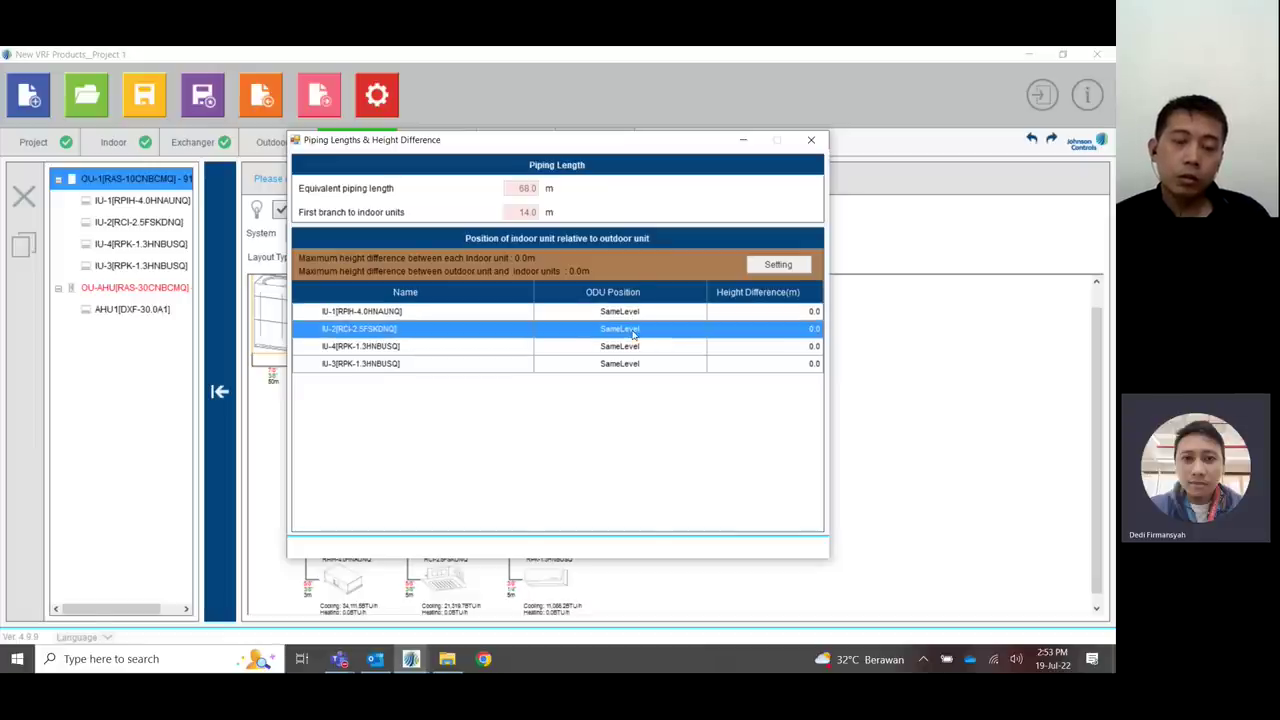
left_click(636, 346)
left_click(636, 364)
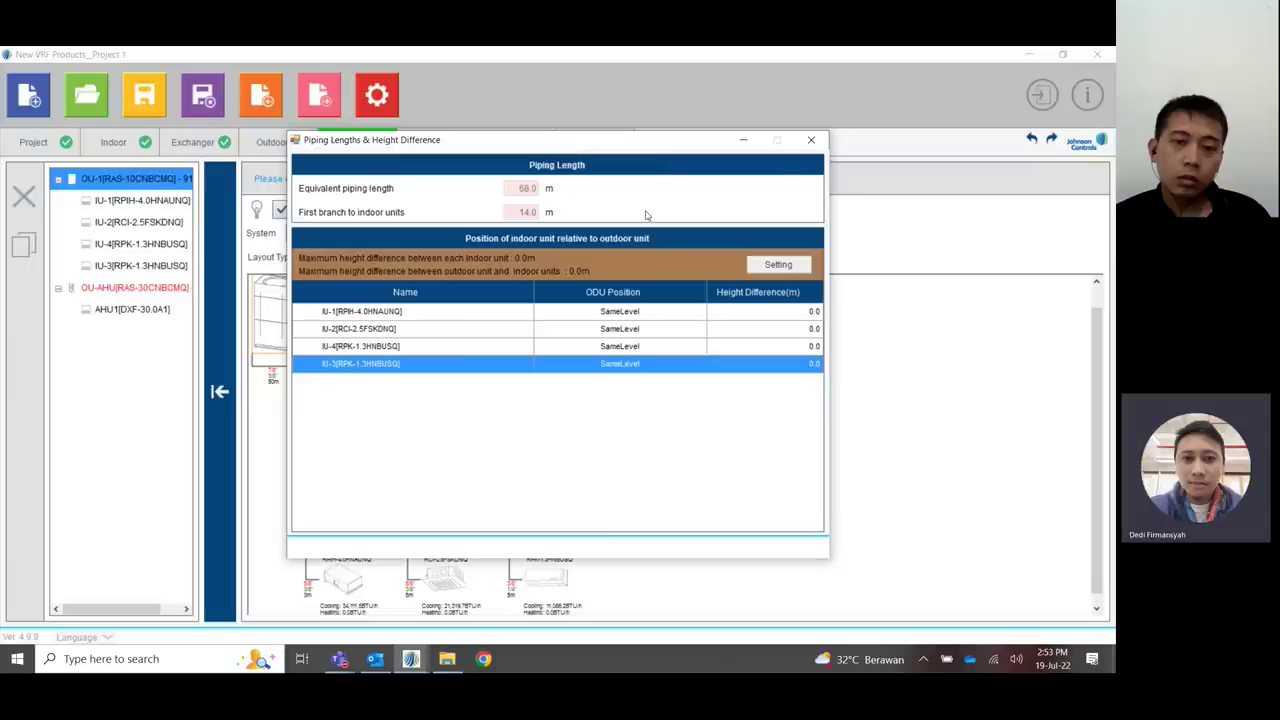
left_click(811, 140)
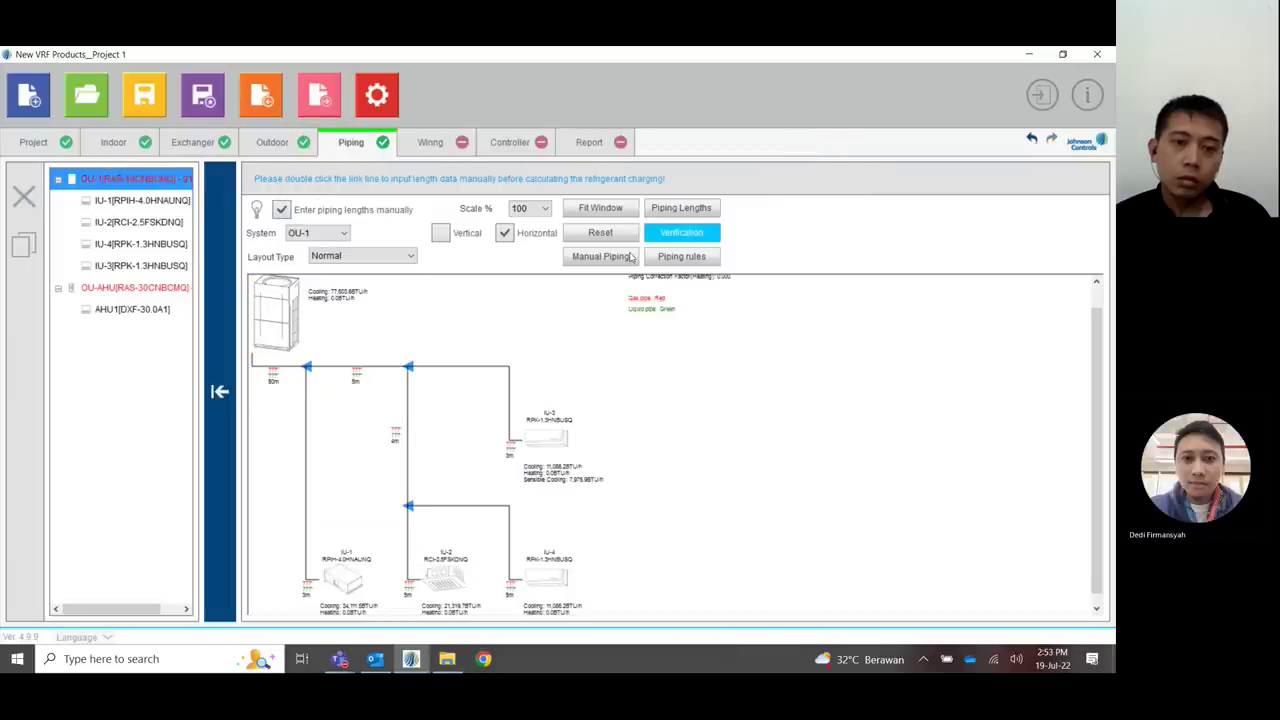
- Verify the OU-1 piping and review the project lengths and heights against the maximum limits in the piping rules
left_click(690, 235)
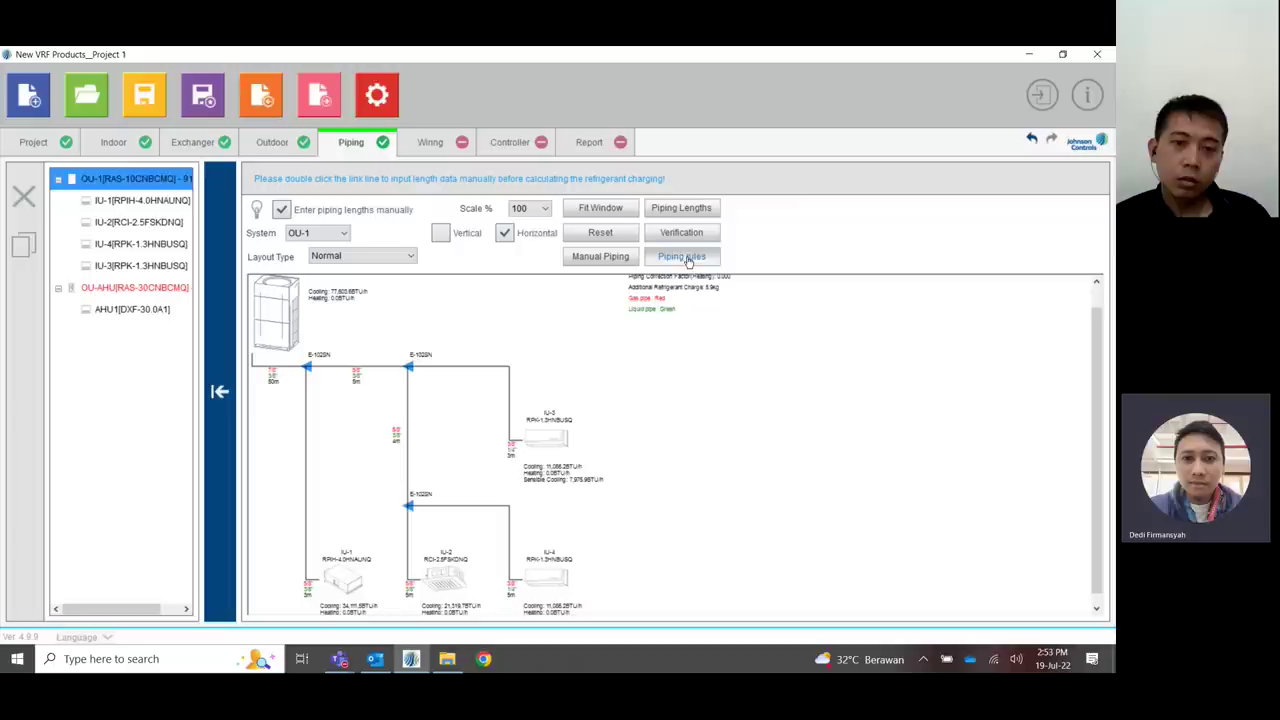
left_click(687, 259)
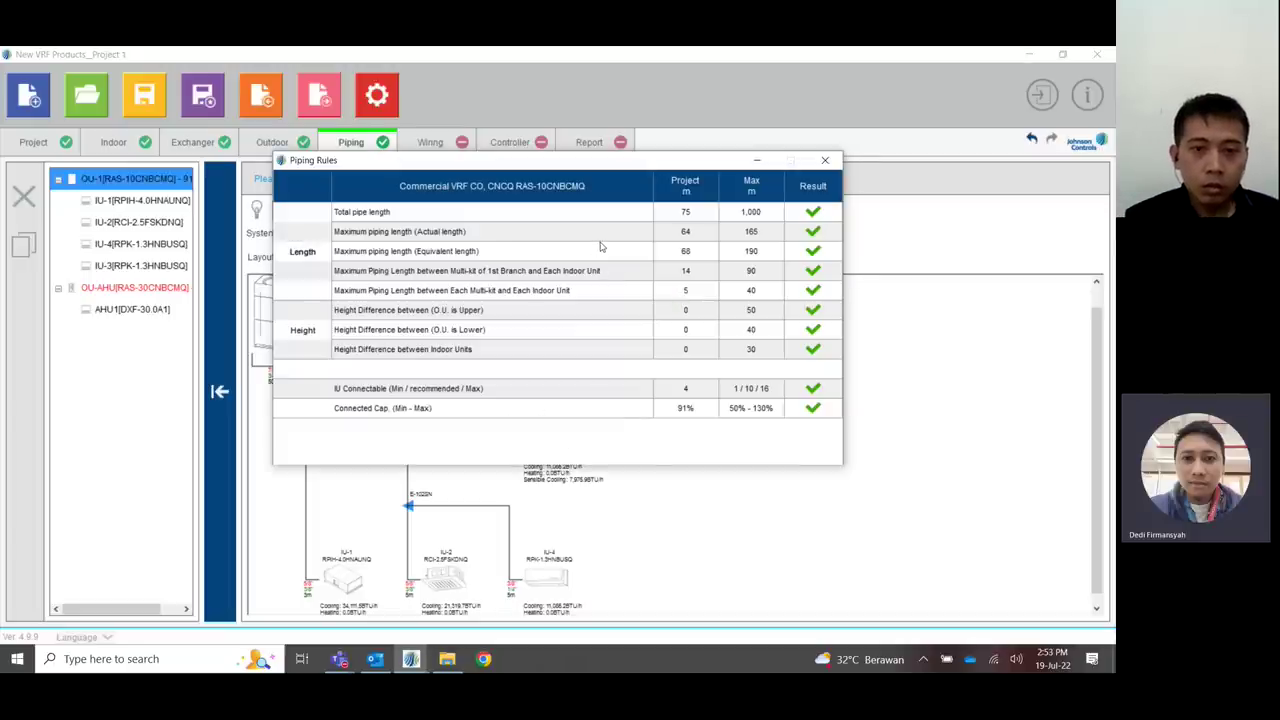
left_click_drag(616, 170, 751, 91)
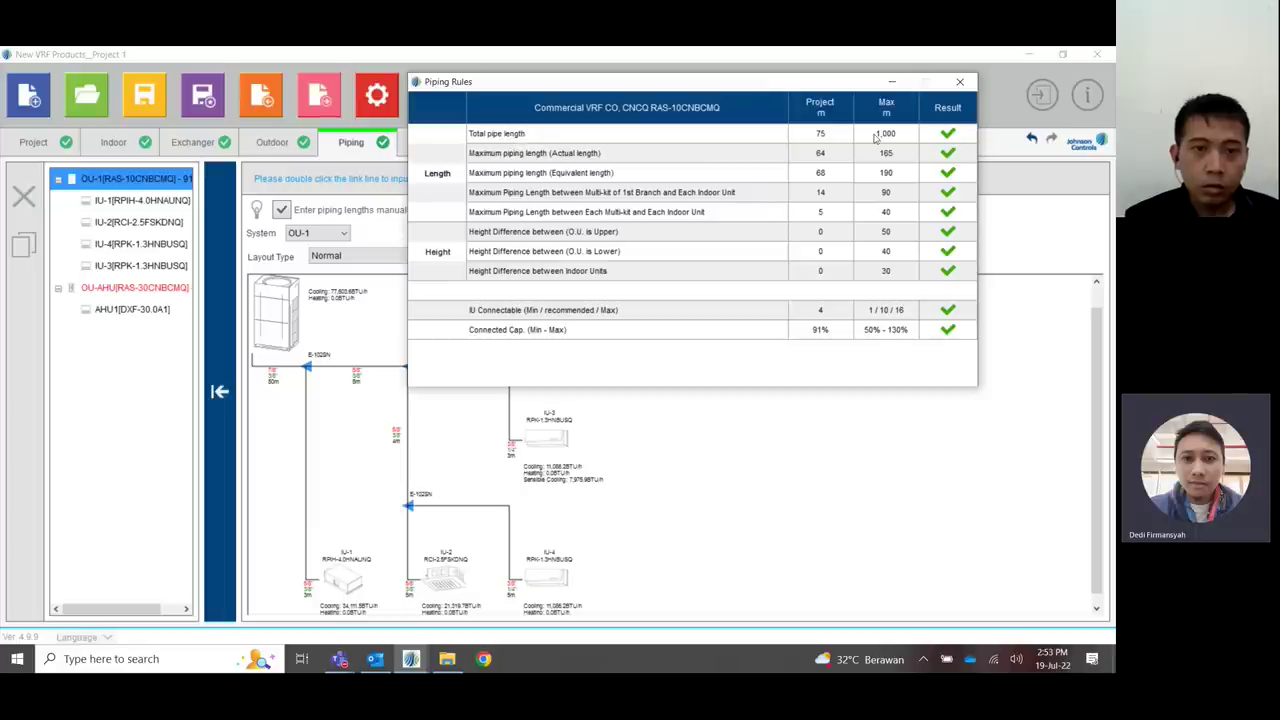
left_click(278, 381)
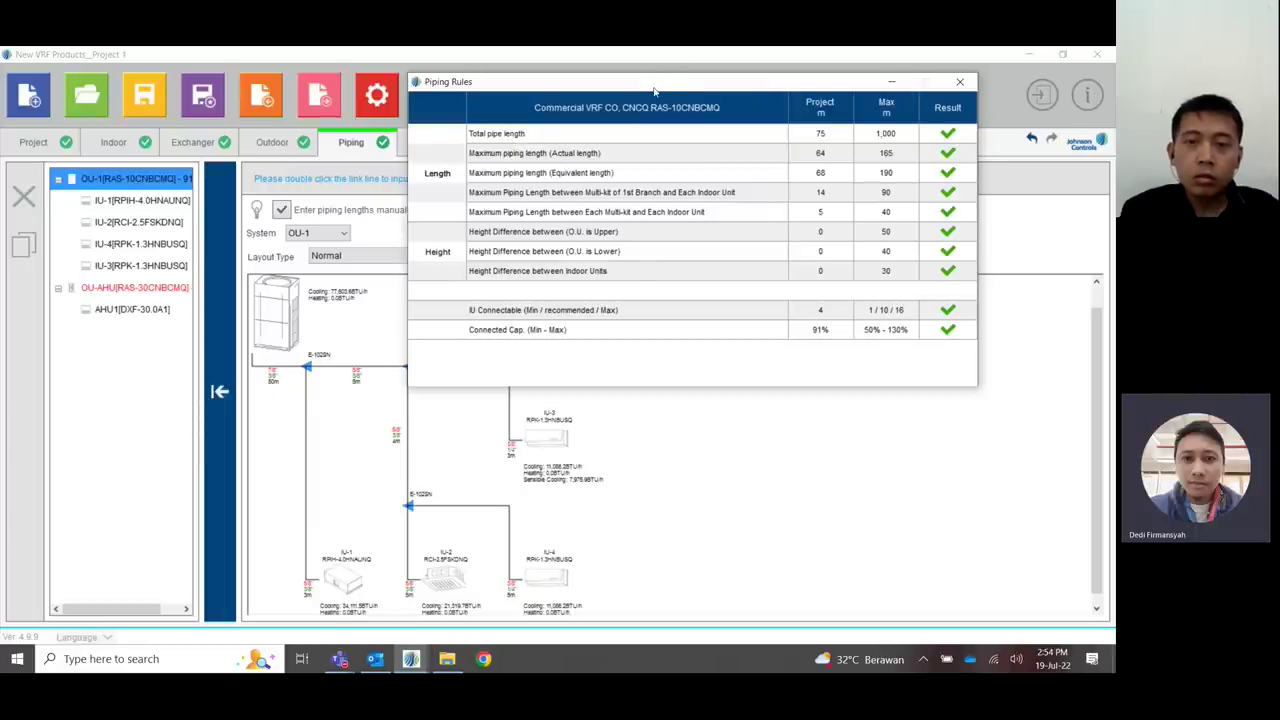
left_click_drag(654, 90, 789, 77)
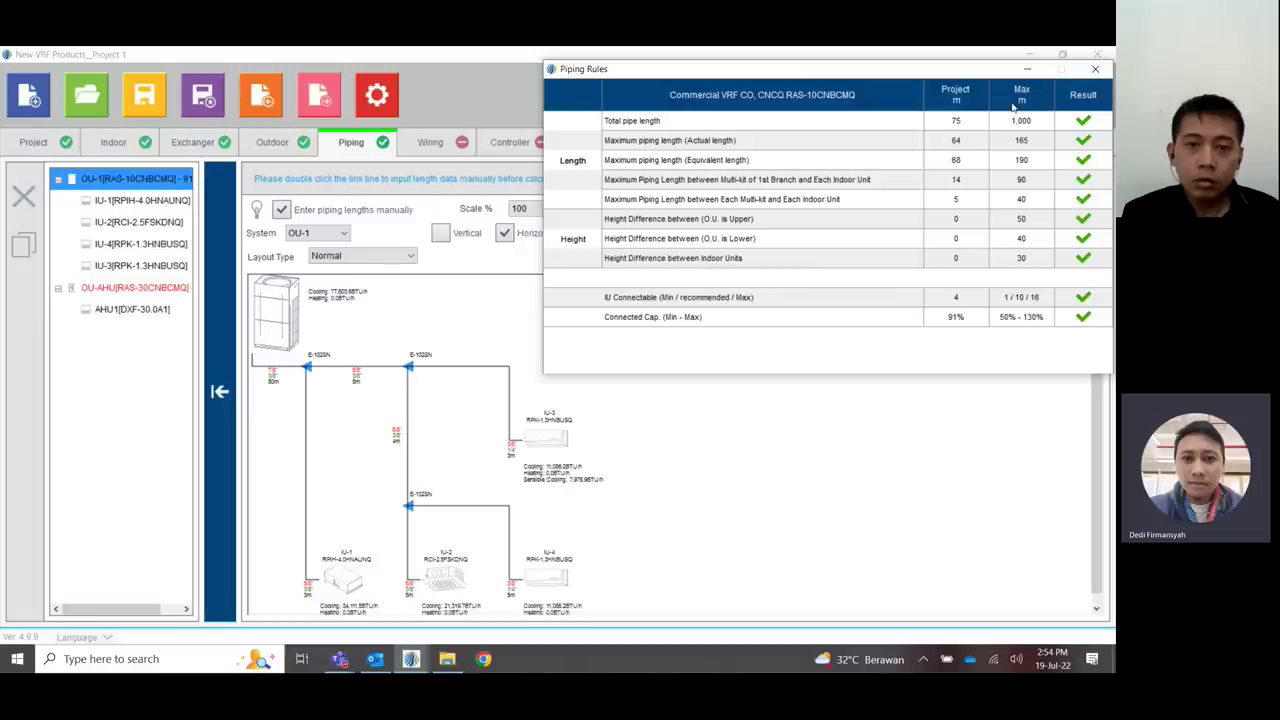
left_click_drag(971, 75, 894, 62)
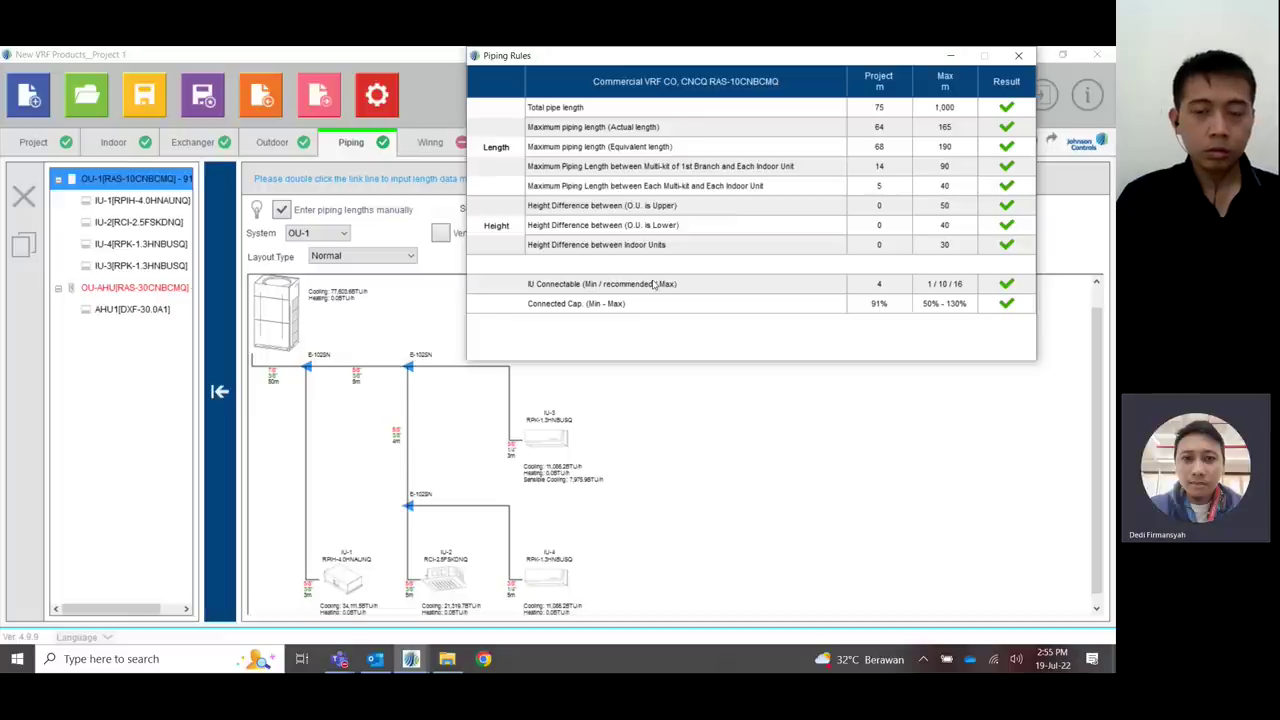
left_click(1018, 55)
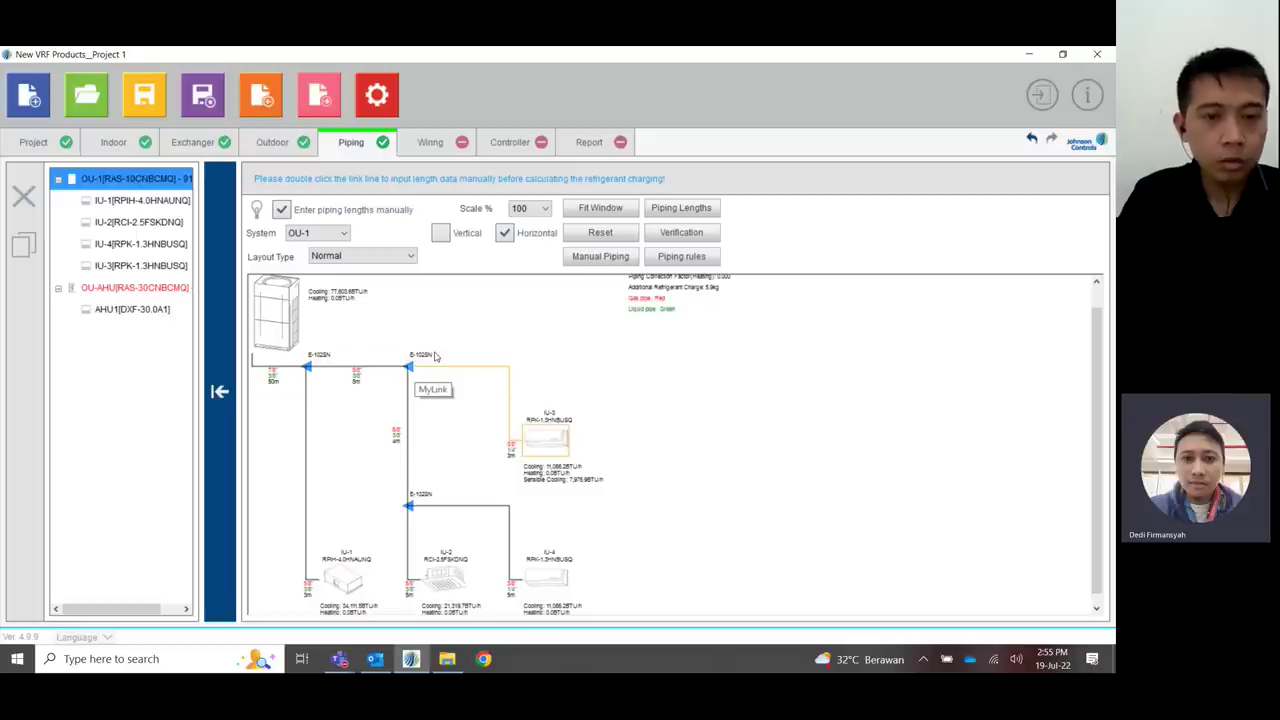
- Set the length of the pipe leading to indoor unit IU-3 to 40 m
double_click(507, 401)
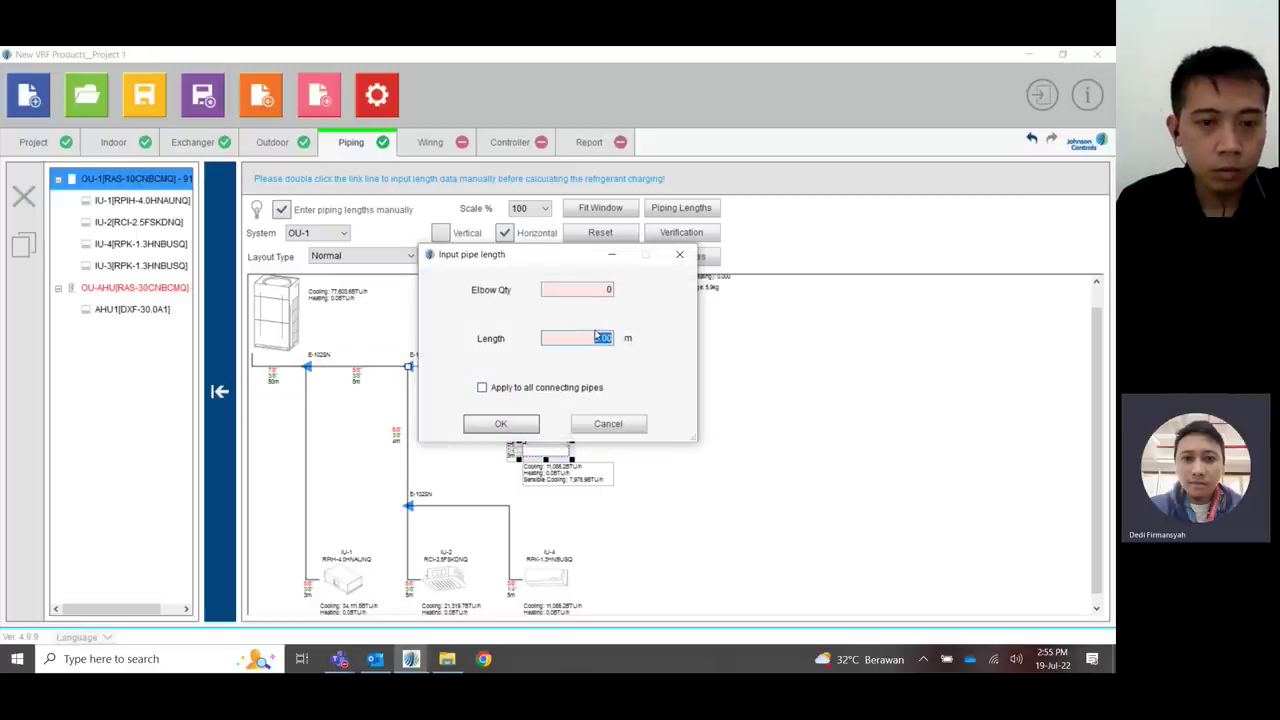
type("41")
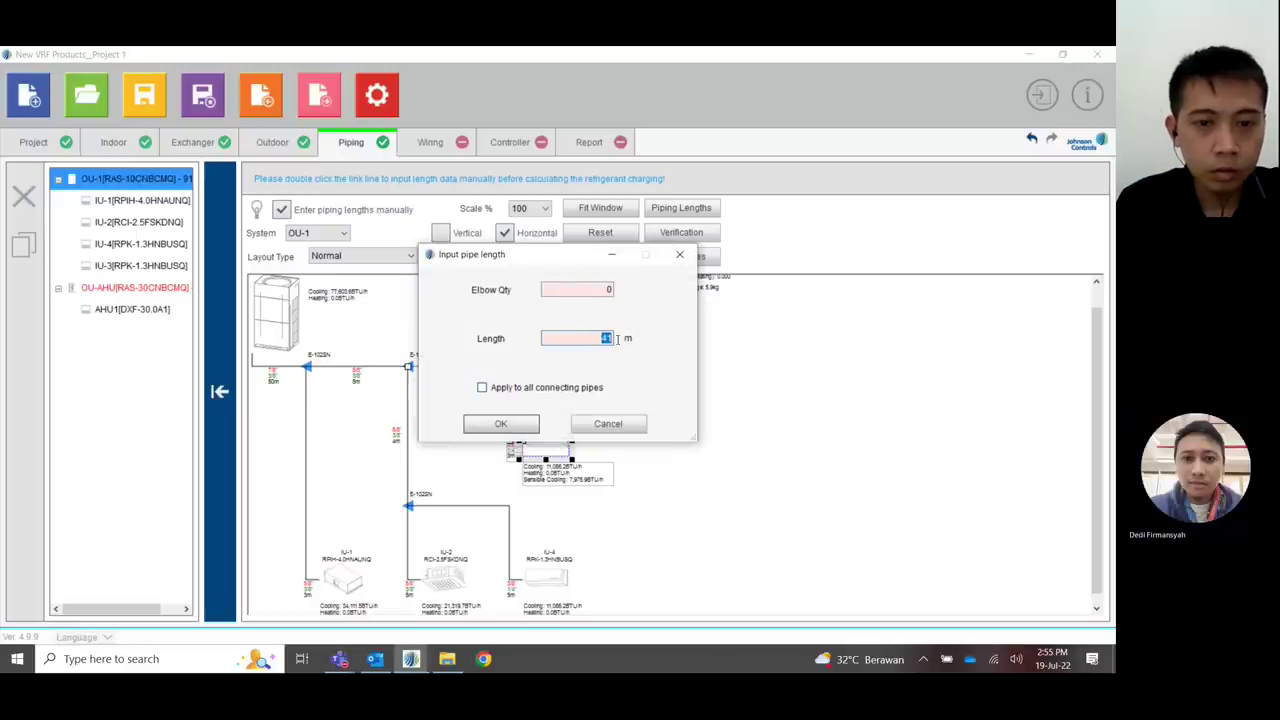
key("BackSpace")
type("0")
left_click(500, 424)
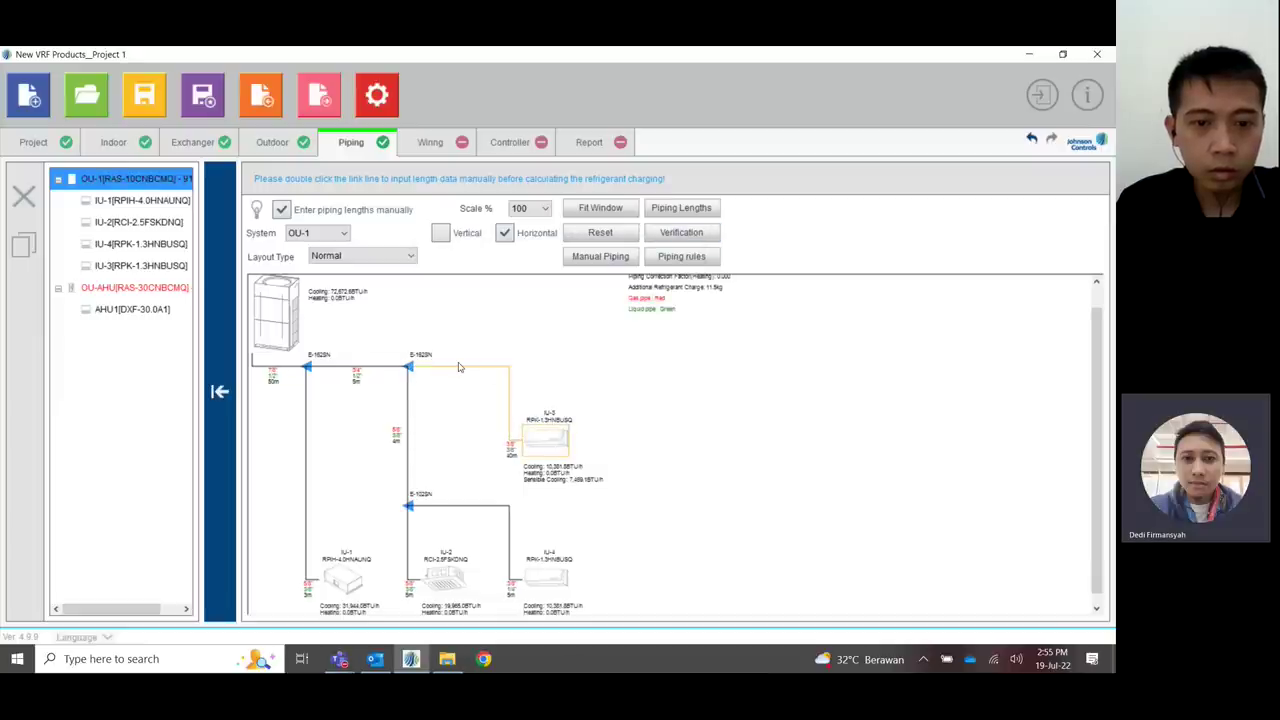
- Try a length of 41 m for the pipe leading to indoor unit IU-3
double_click(522, 441)
type("41")
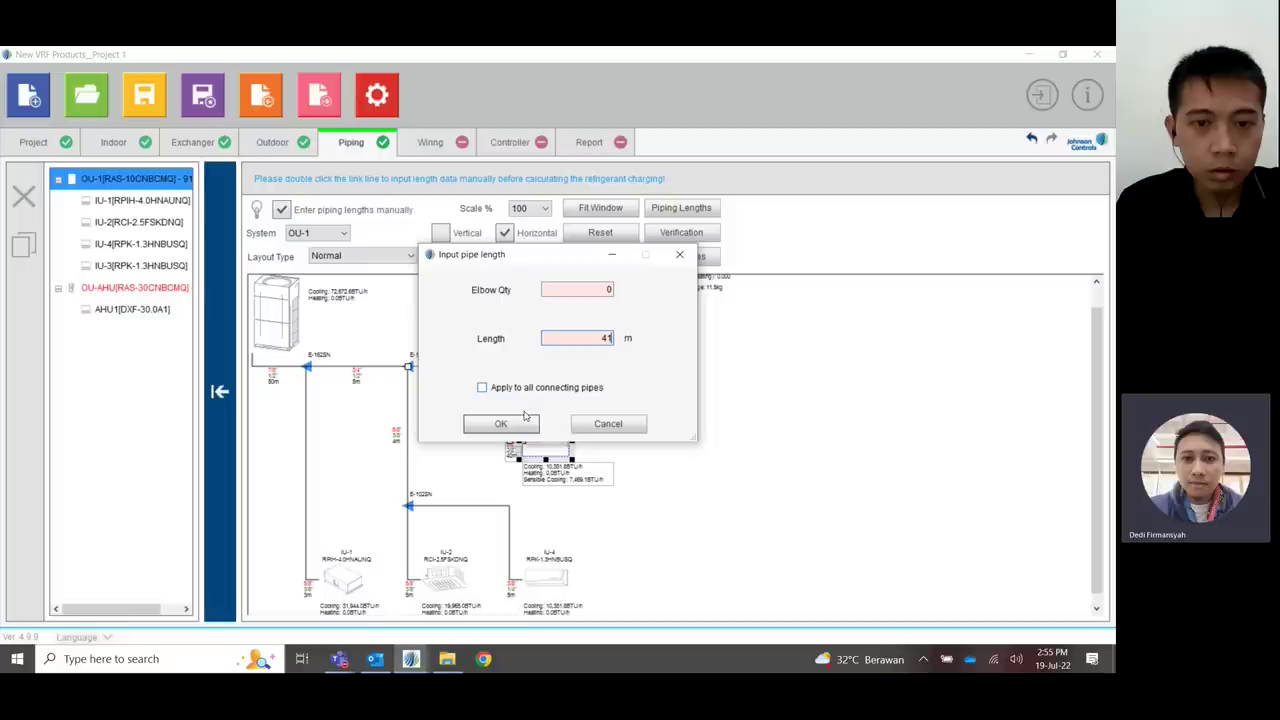
left_click(510, 426)
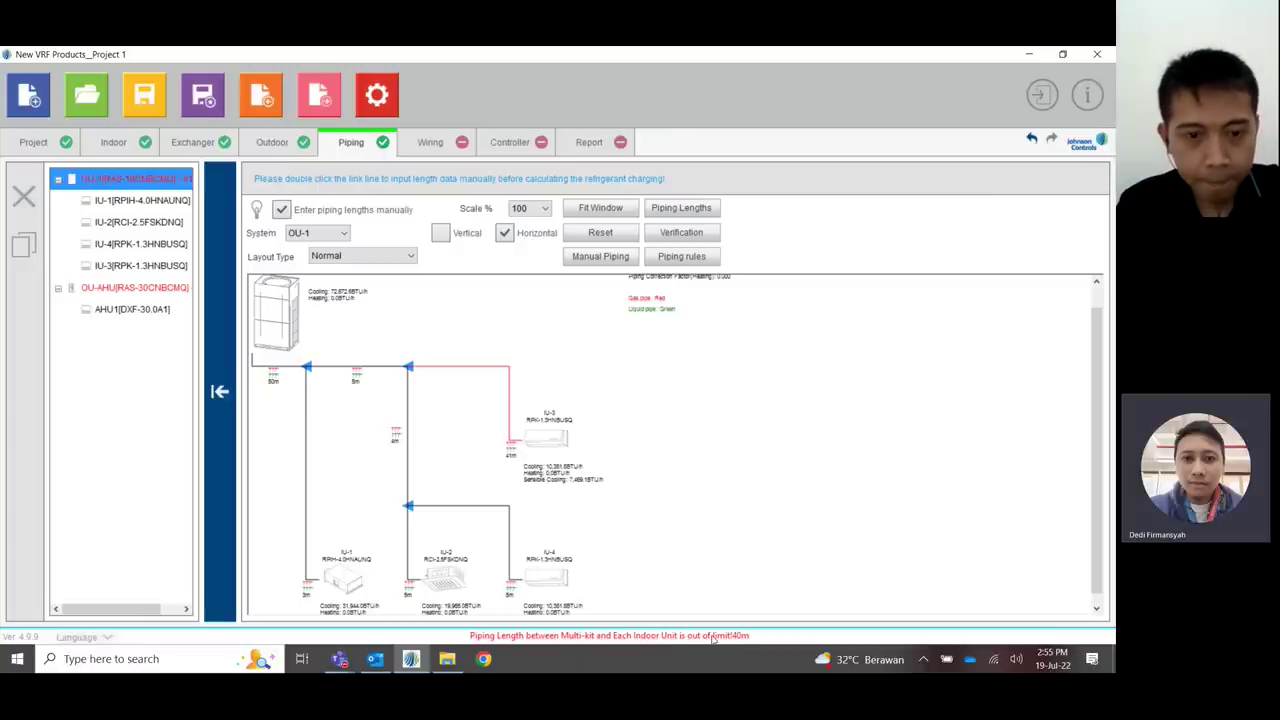
- Set the IU-3 pipe length to 15 m, verify the piping and check the piping rules again
double_click(480, 367)
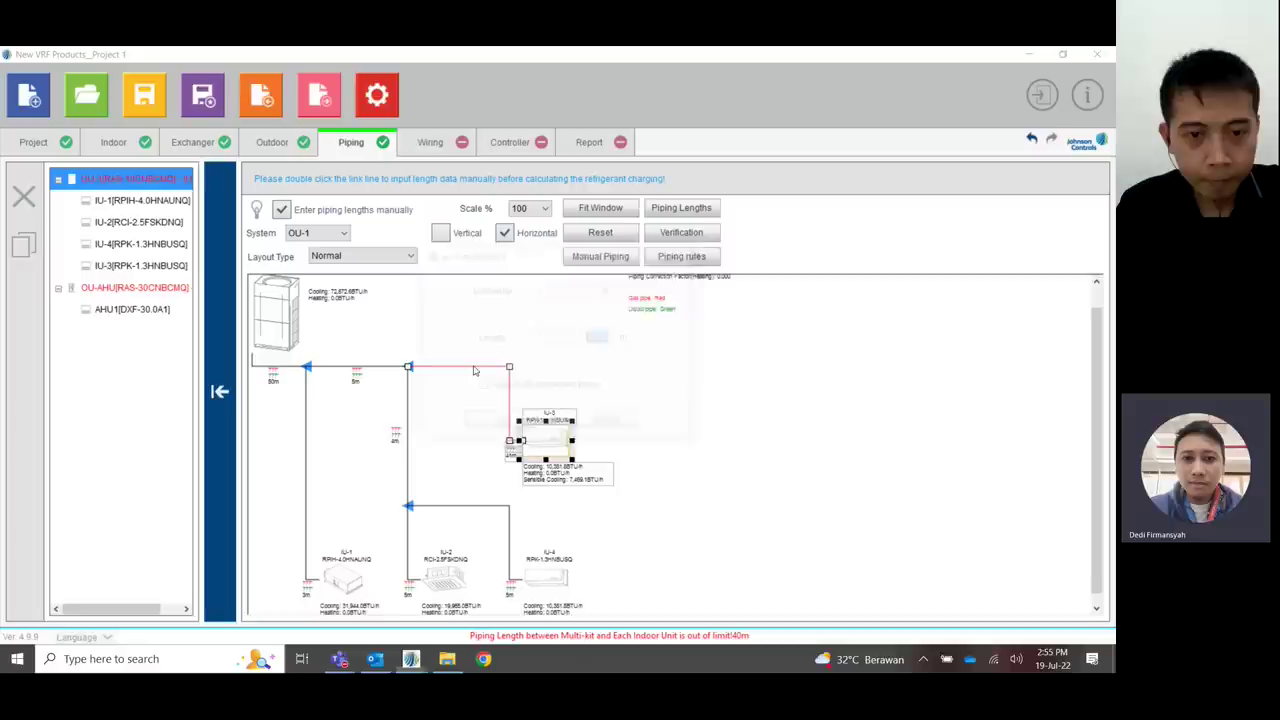
left_click_drag(549, 258, 707, 227)
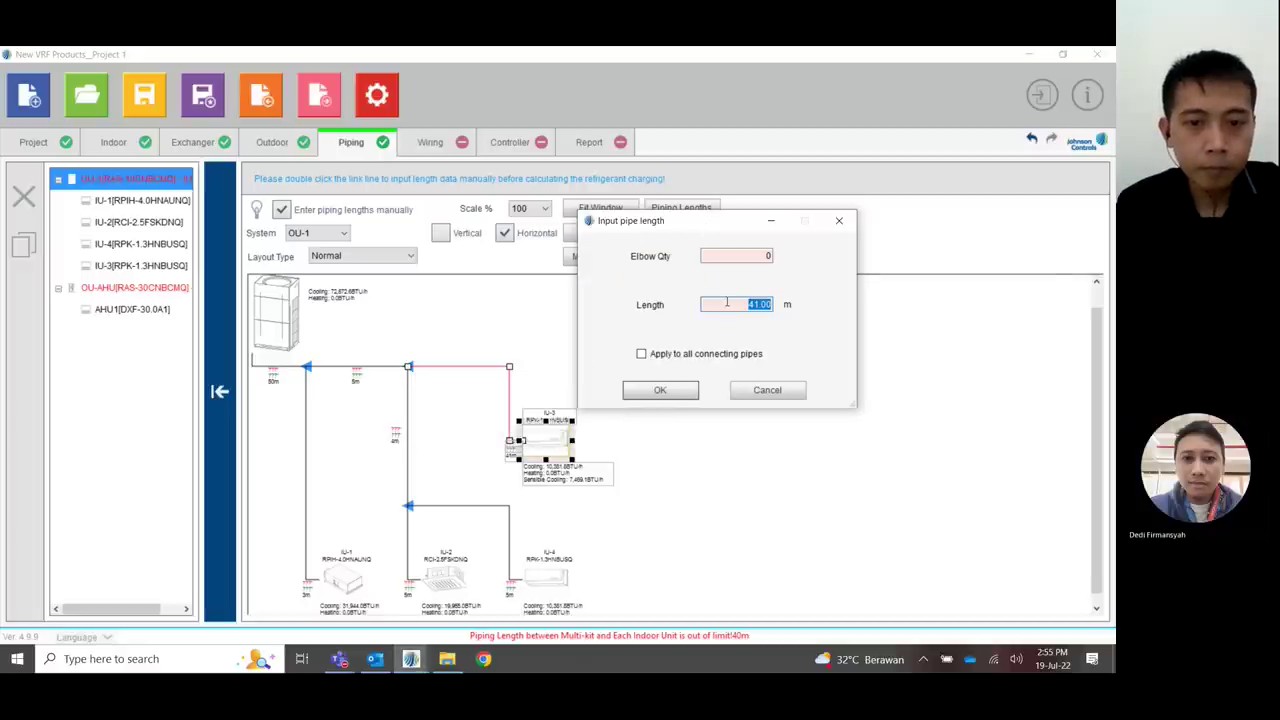
type("15")
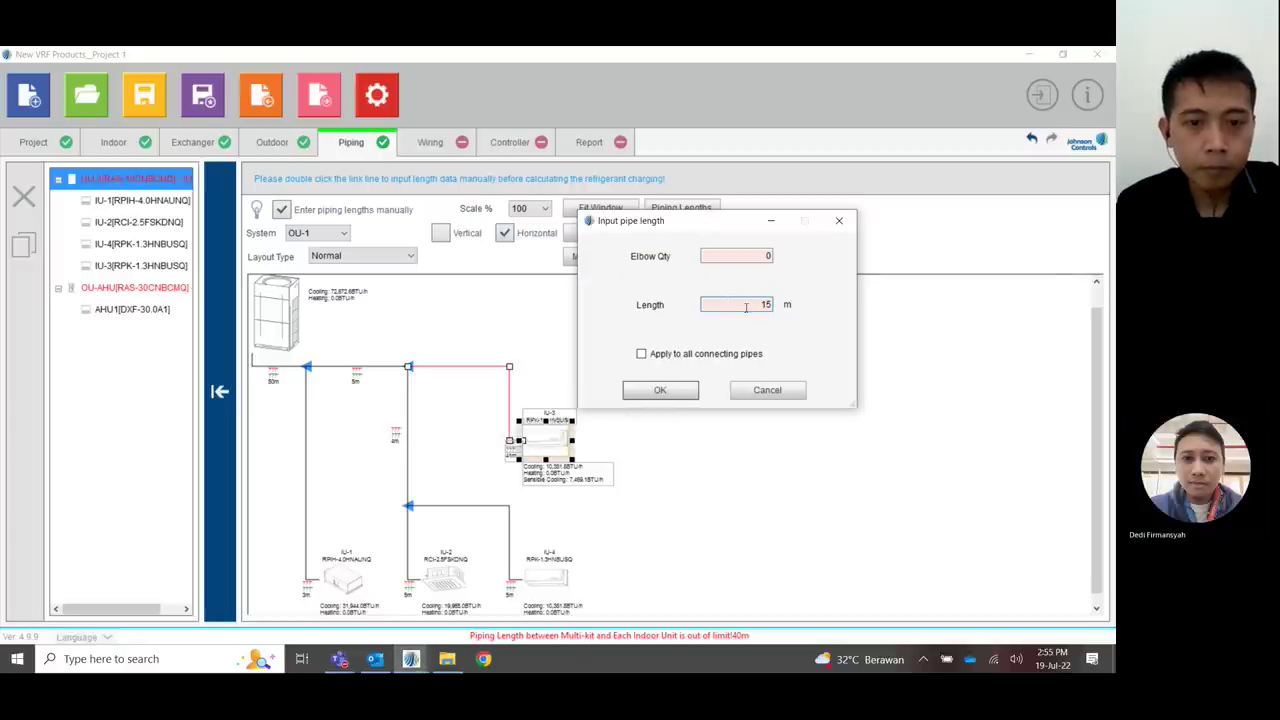
left_click(660, 390)
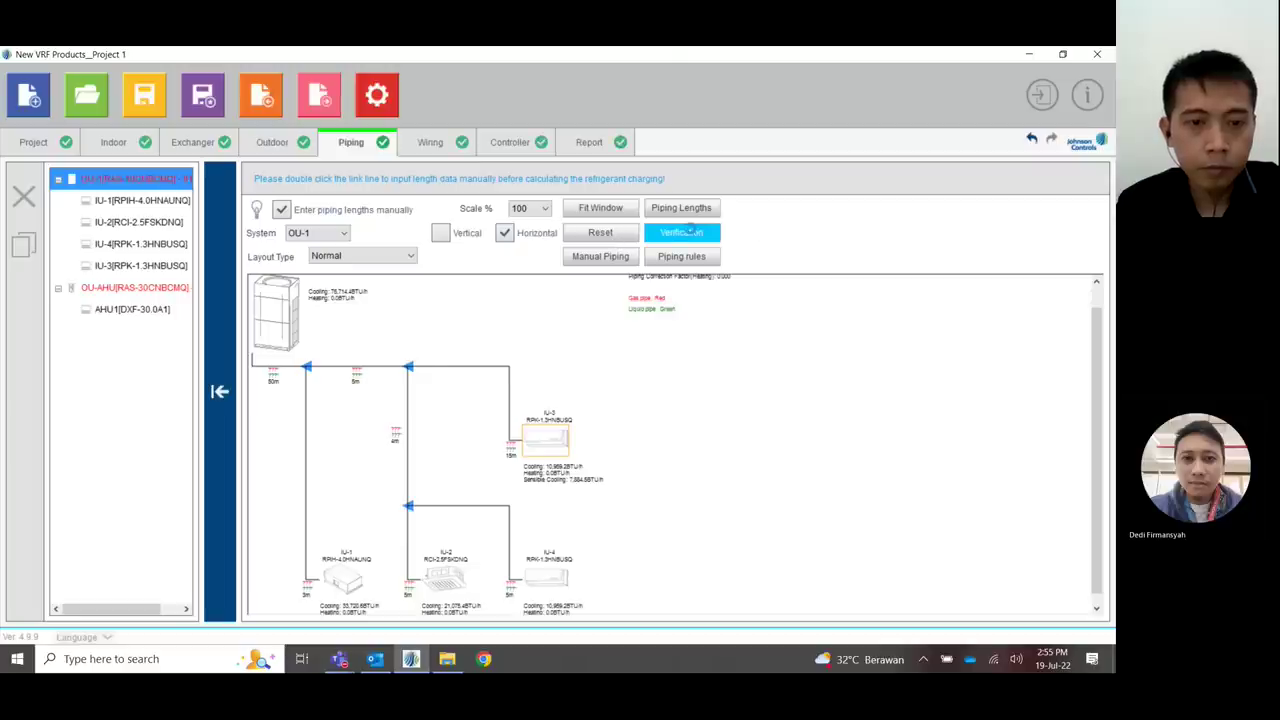
left_click(676, 258)
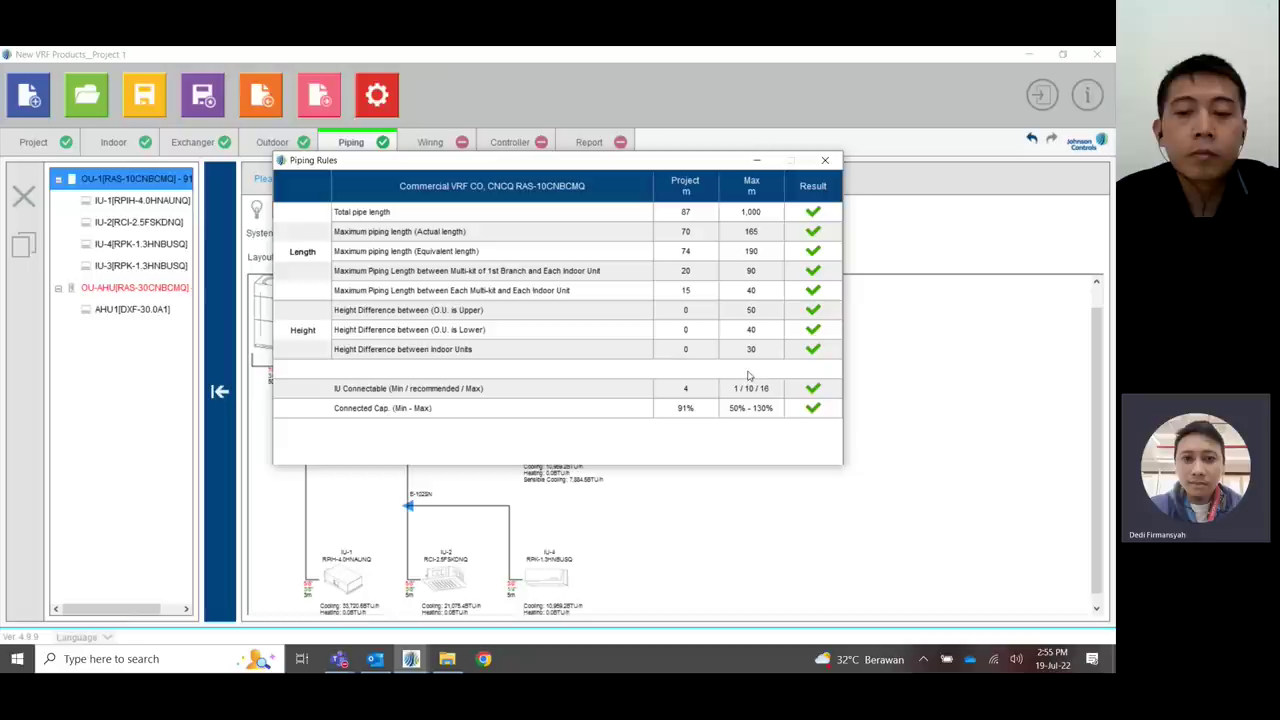
left_click(825, 160)
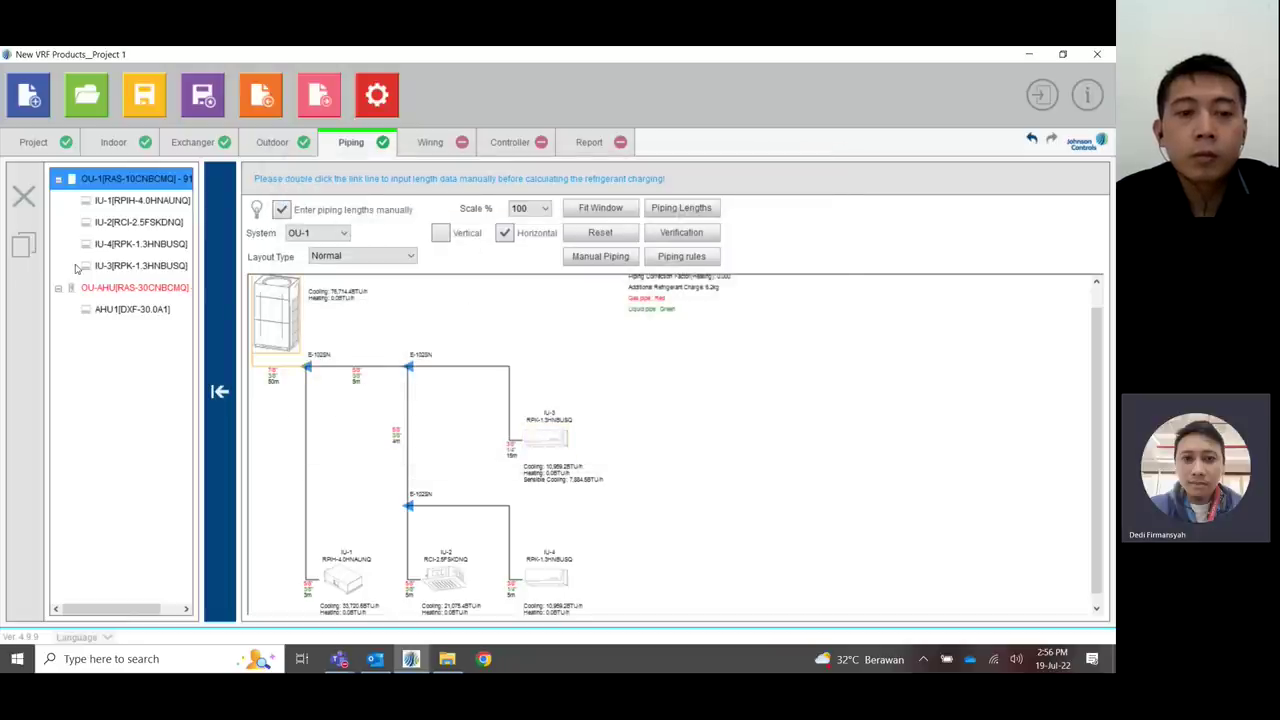
- Display the piping diagram of the OU-AHU system and set its scale to 125%
left_click(125, 288)
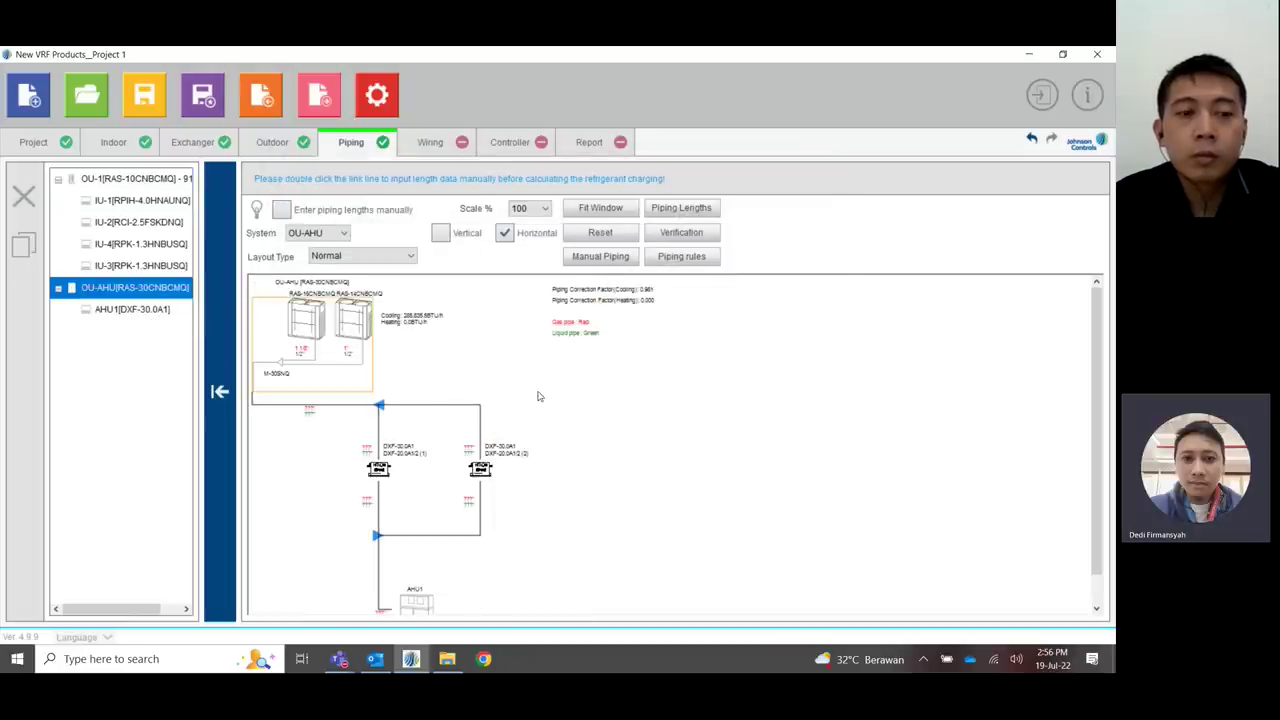
scroll(530, 365, "down", 1)
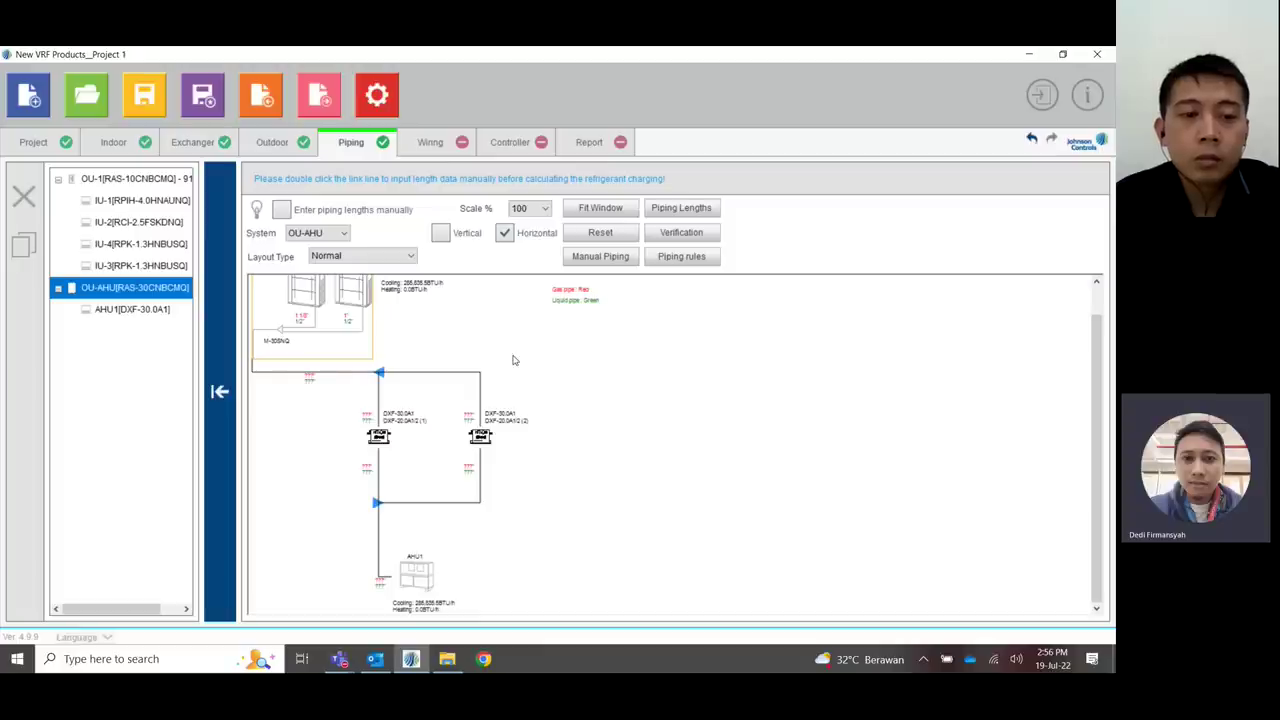
scroll(514, 350, "up", 1)
scroll(517, 360, "down", 1)
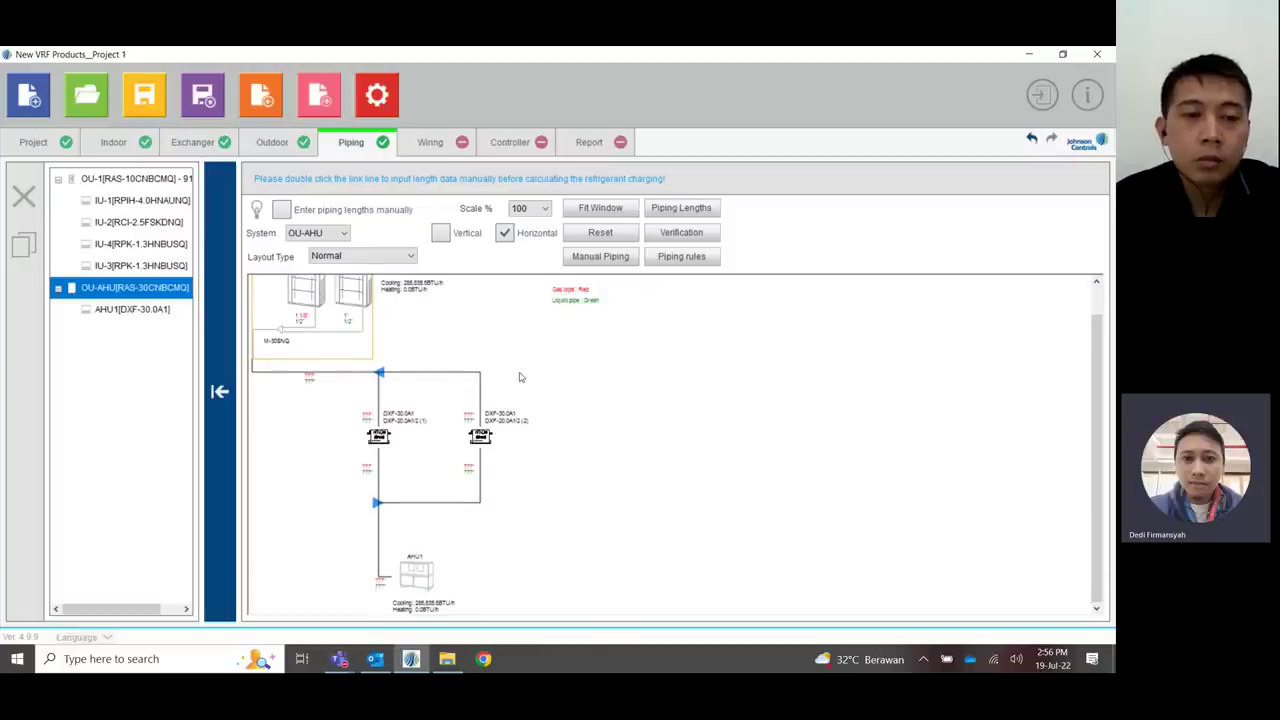
left_click(528, 207)
left_click(533, 293)
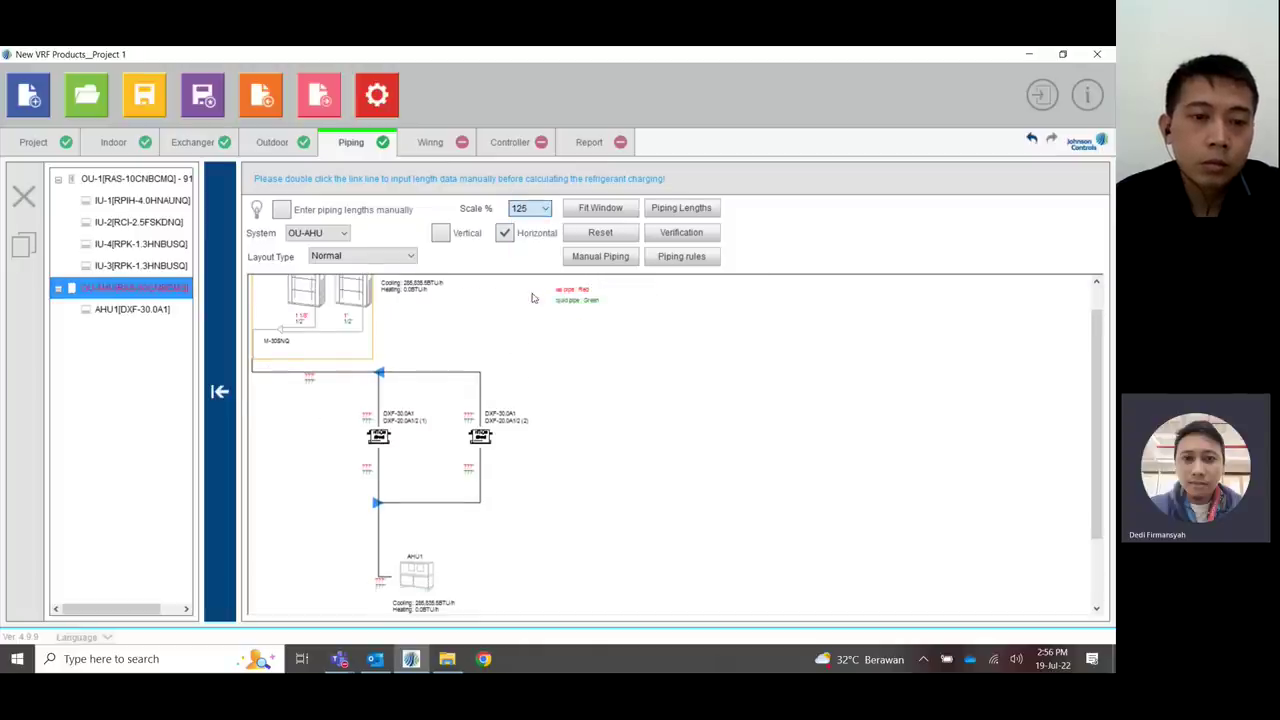
scroll(517, 347, "up", 1)
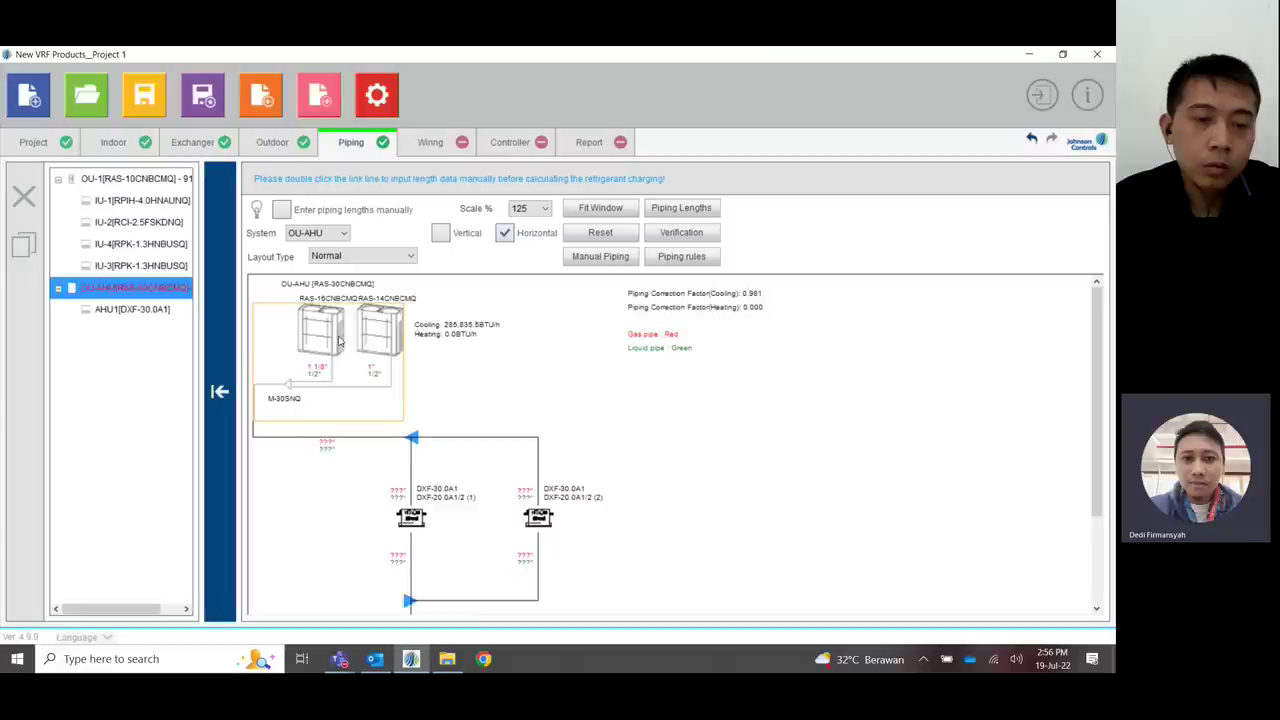
- Enlarge the OU-AHU piping diagram to 150% to examine its DX-kit and AHU1 connections, and return the scale to 100%
scroll(357, 334, "down", 4)
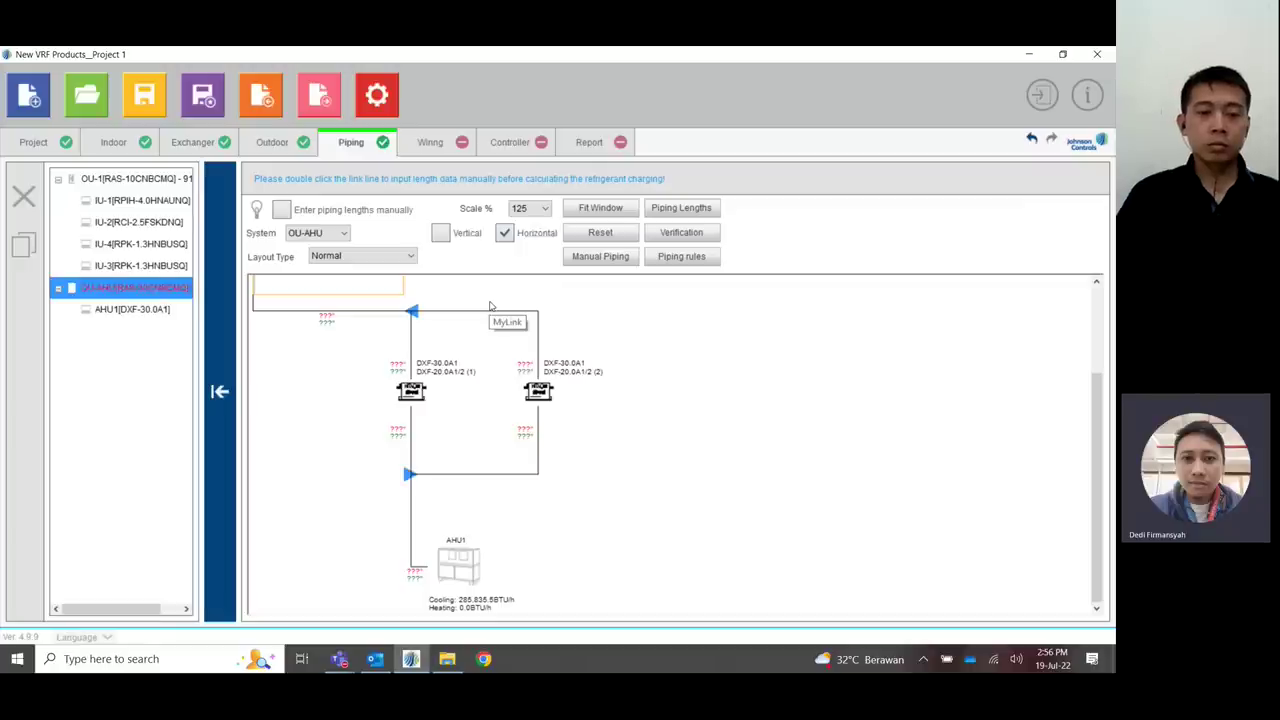
left_click(530, 208)
left_click(528, 299)
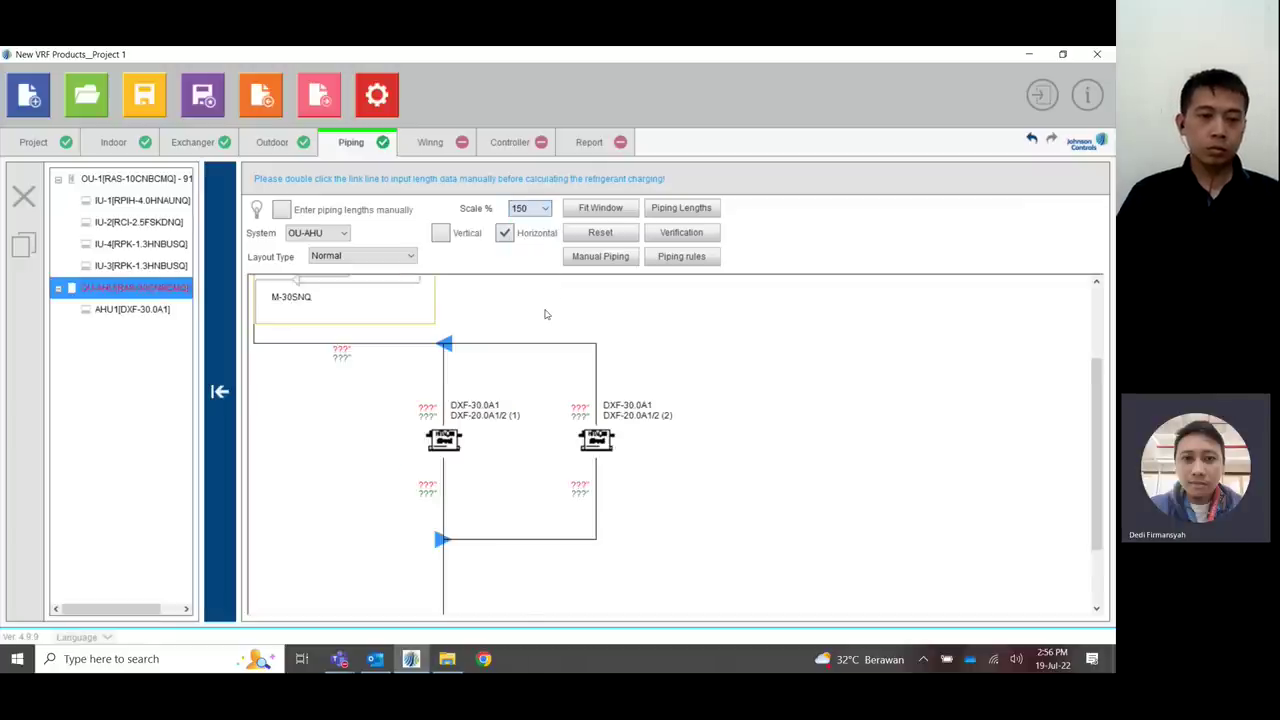
scroll(593, 334, "down", 1)
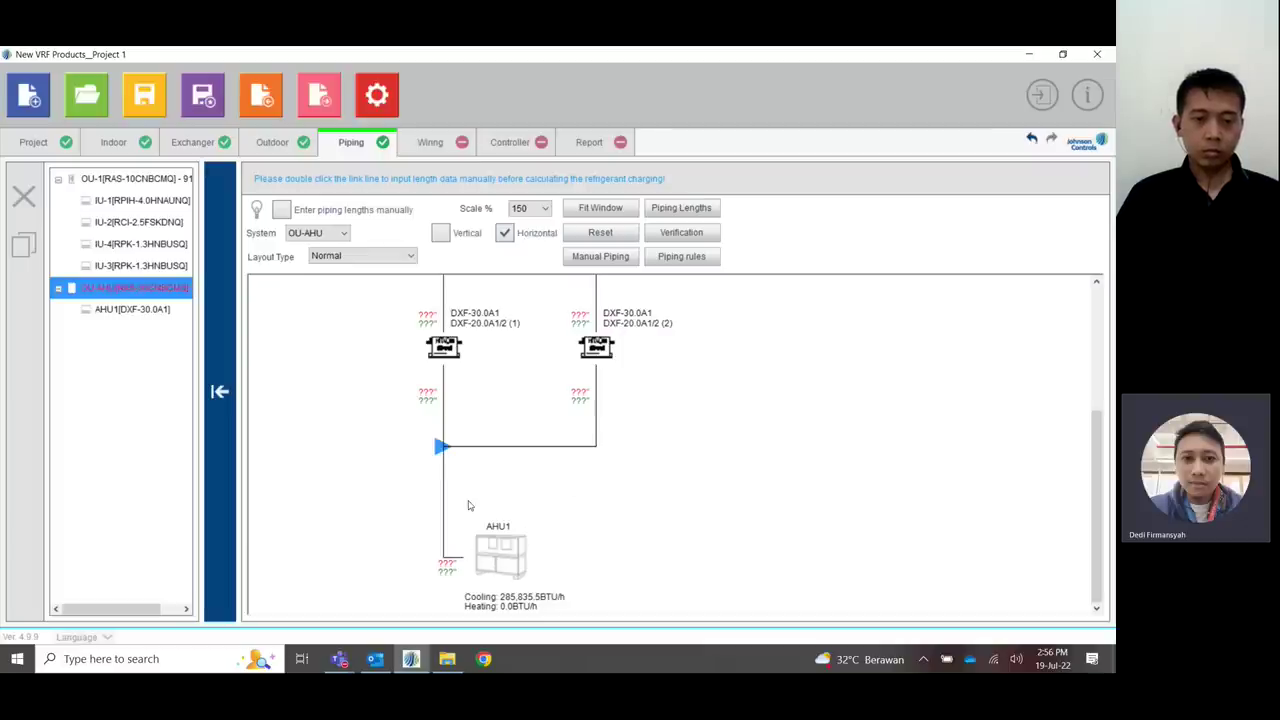
scroll(500, 430, "up", 5)
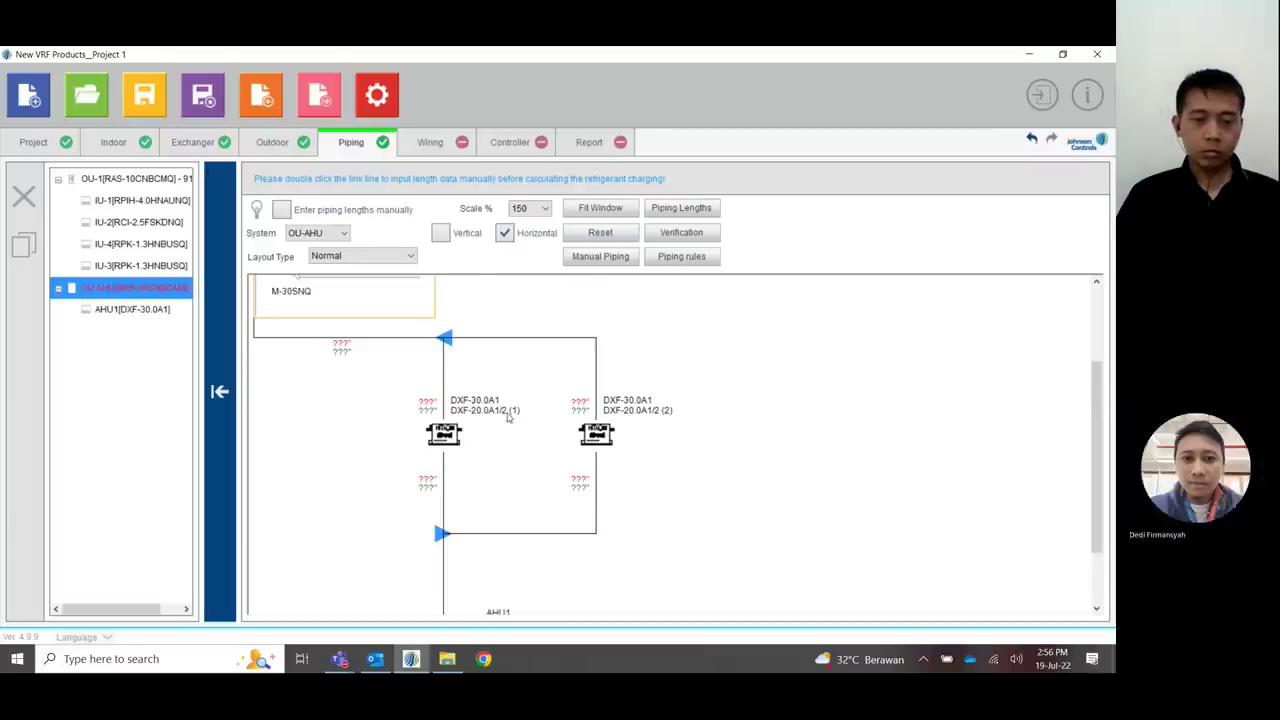
left_click(530, 208)
left_click(526, 270)
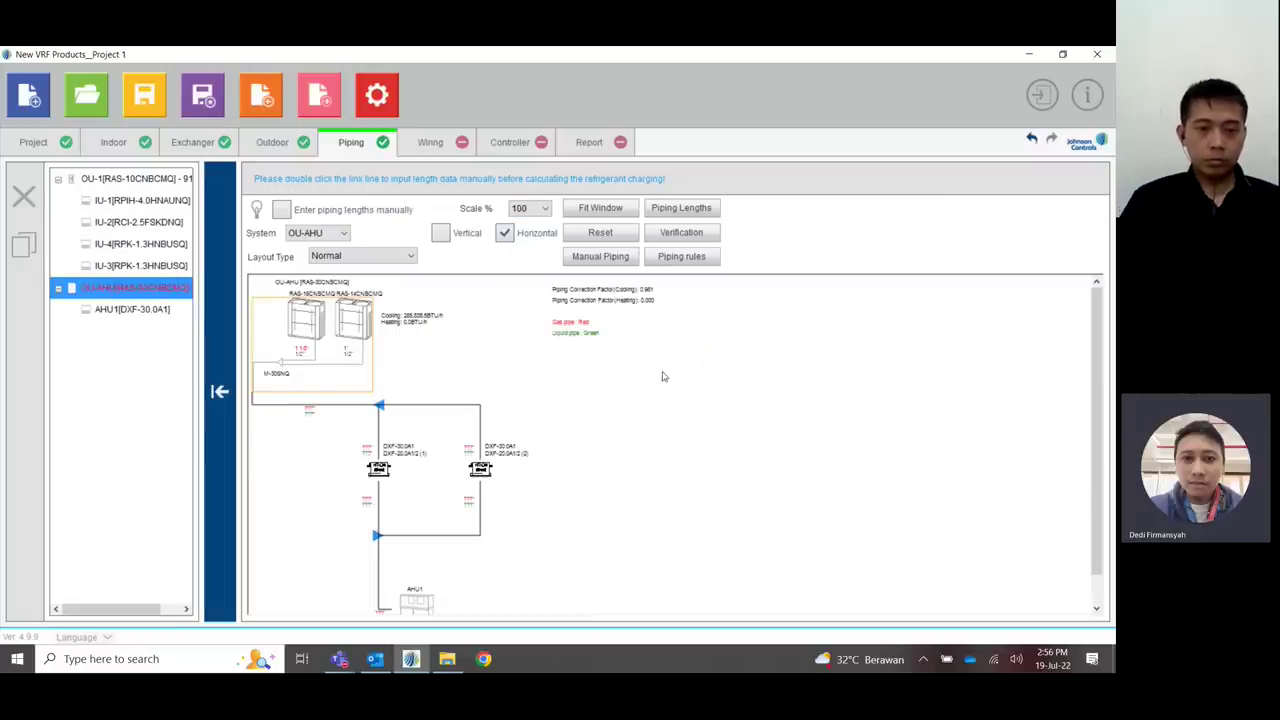
- Enable manual piping length entry and set the main pipe below the outdoor units to 5 m, applied to all connecting pipes
left_click(282, 210)
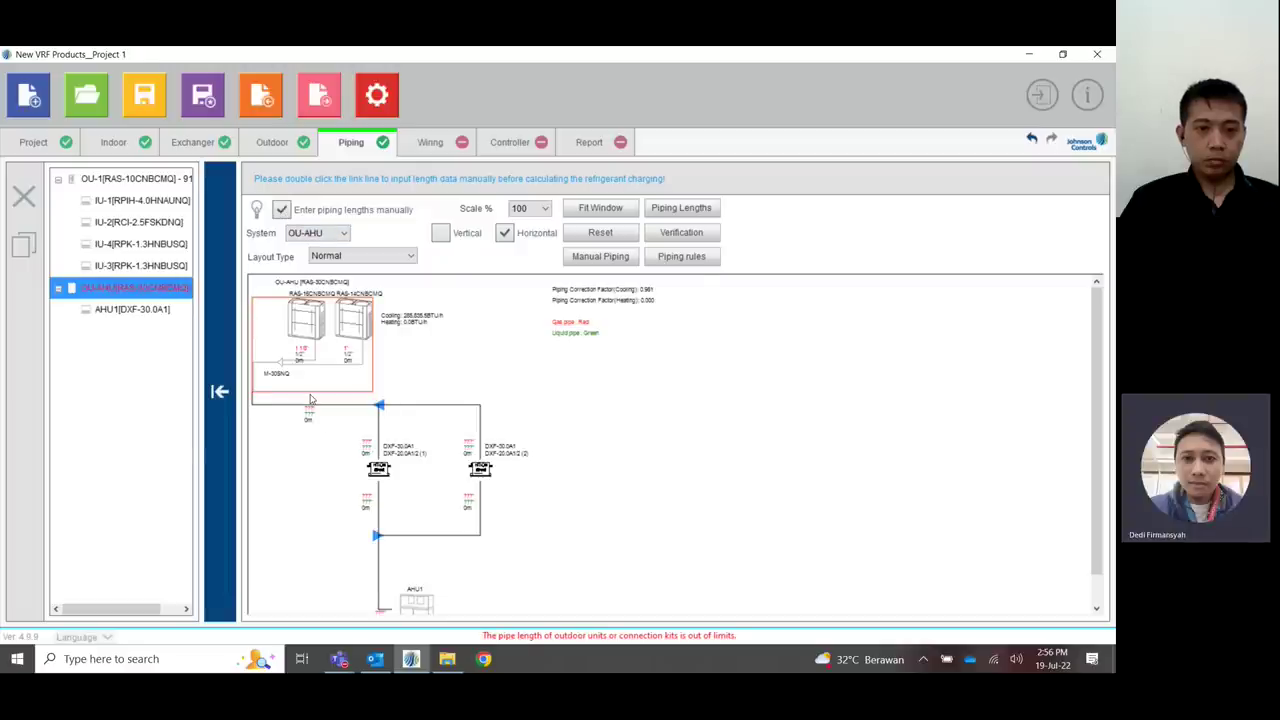
double_click(310, 401)
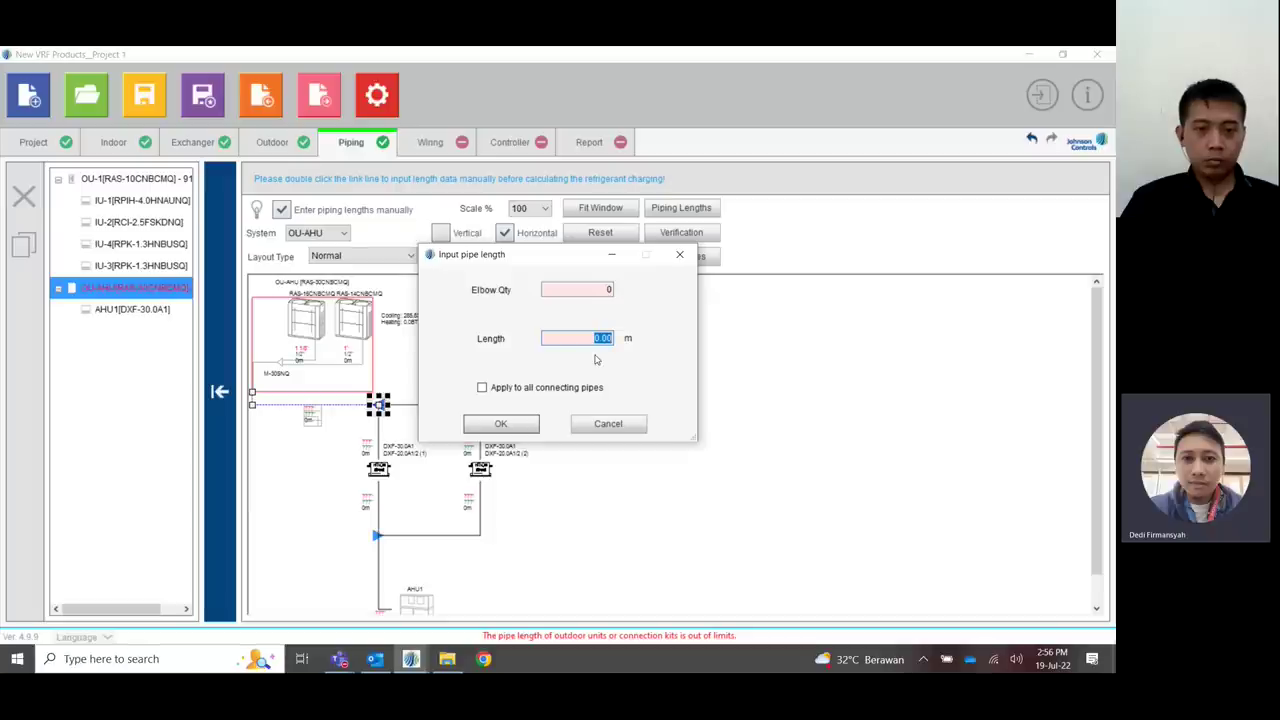
type("5")
left_click(524, 424)
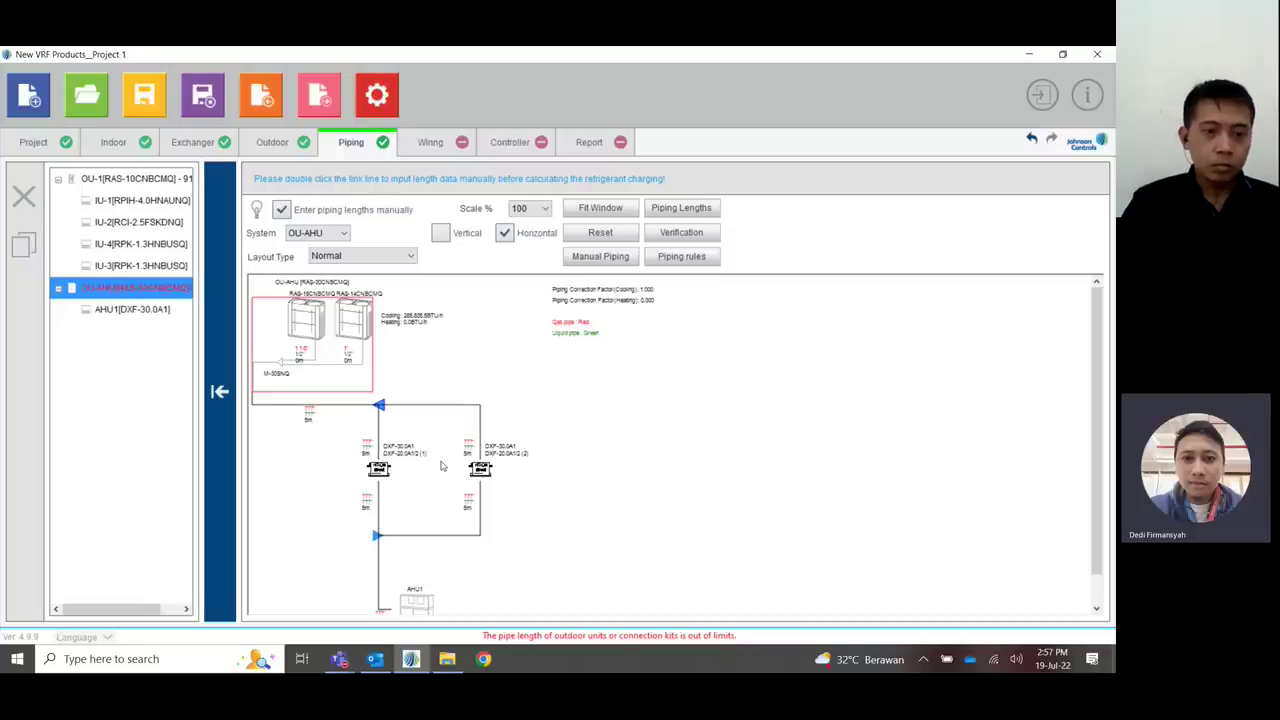
- Set the connection pipe lengths b and c of the two OU-AHU outdoor units to 3 m each
left_click(321, 388)
double_click(321, 388)
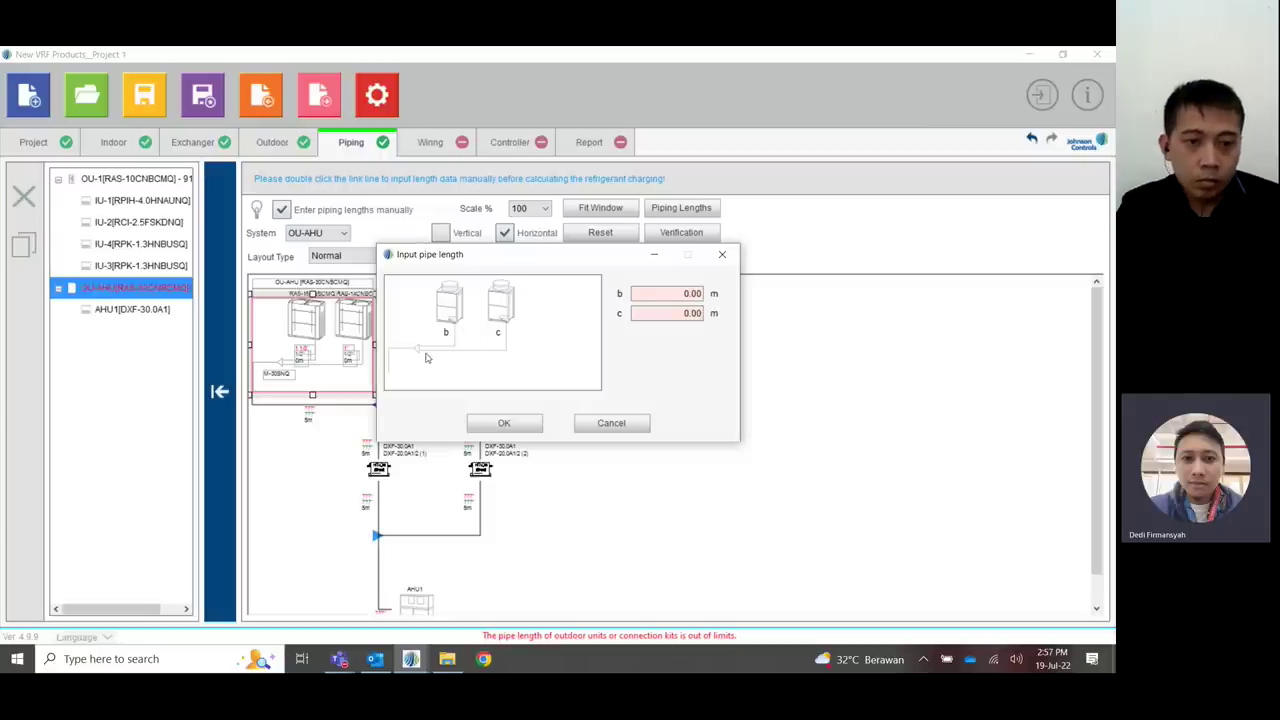
double_click(690, 293)
key("BackSpace")
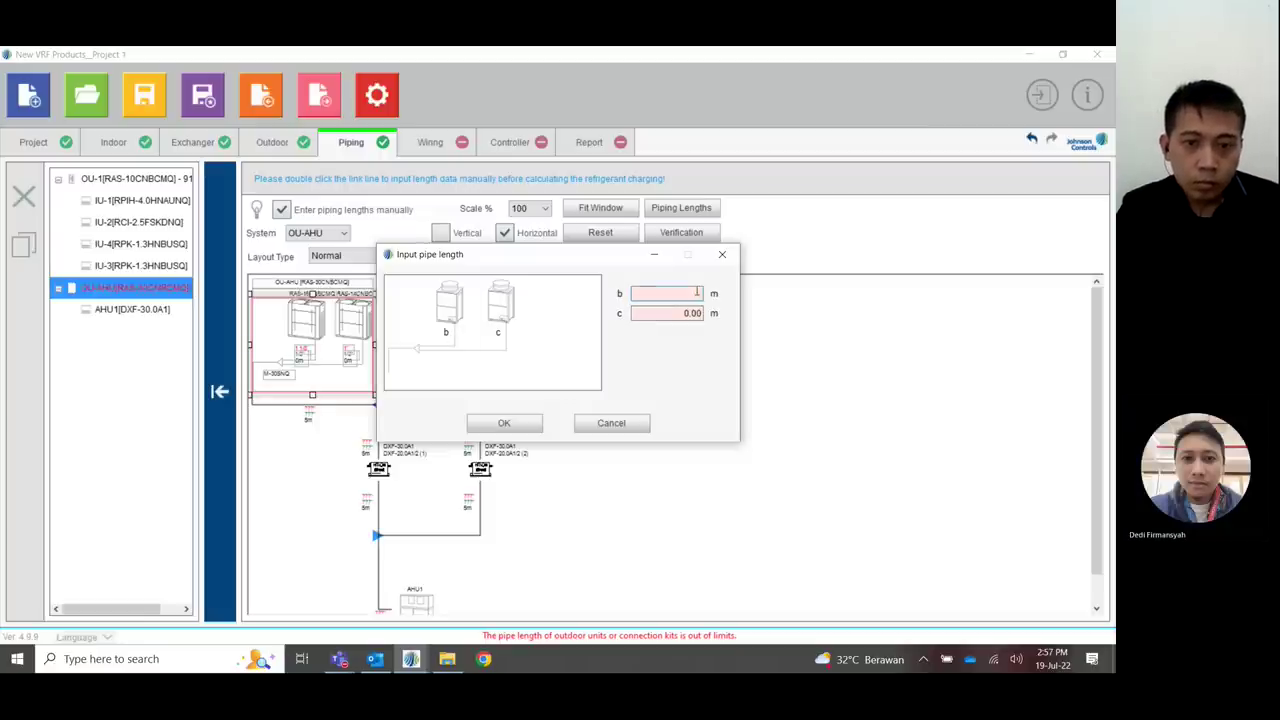
type("3")
double_click(700, 314)
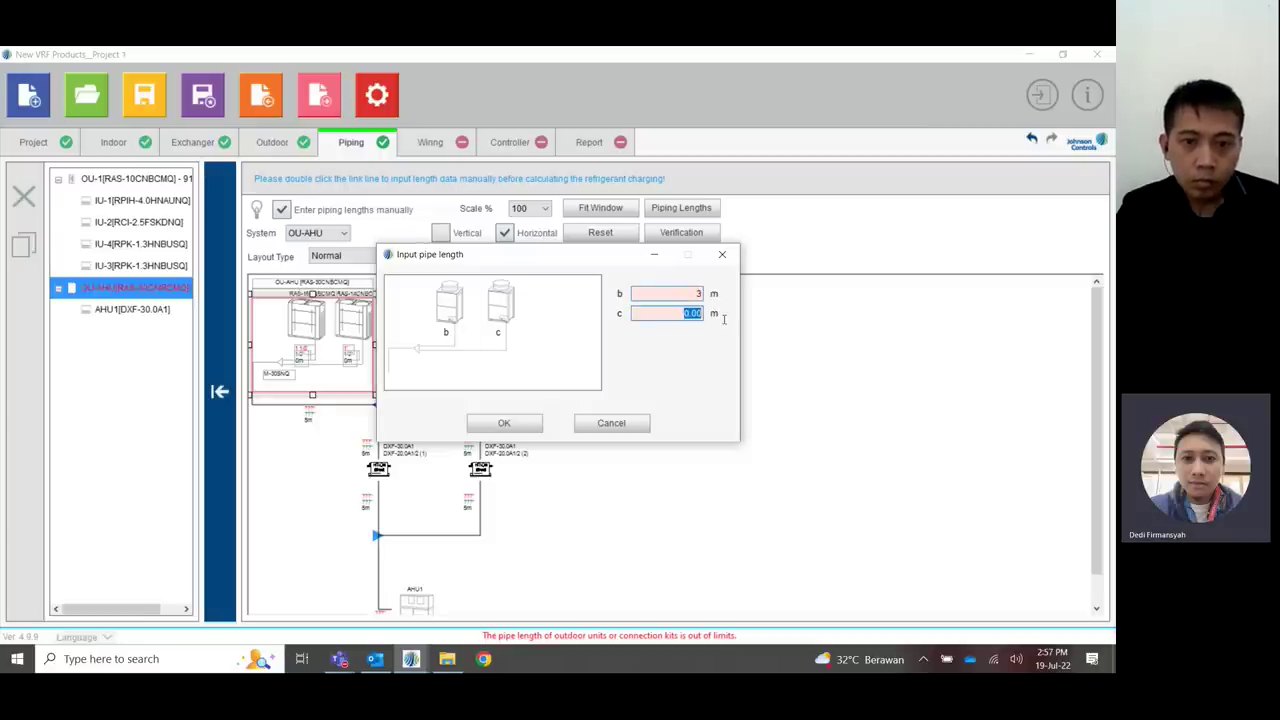
type("3")
left_click(509, 424)
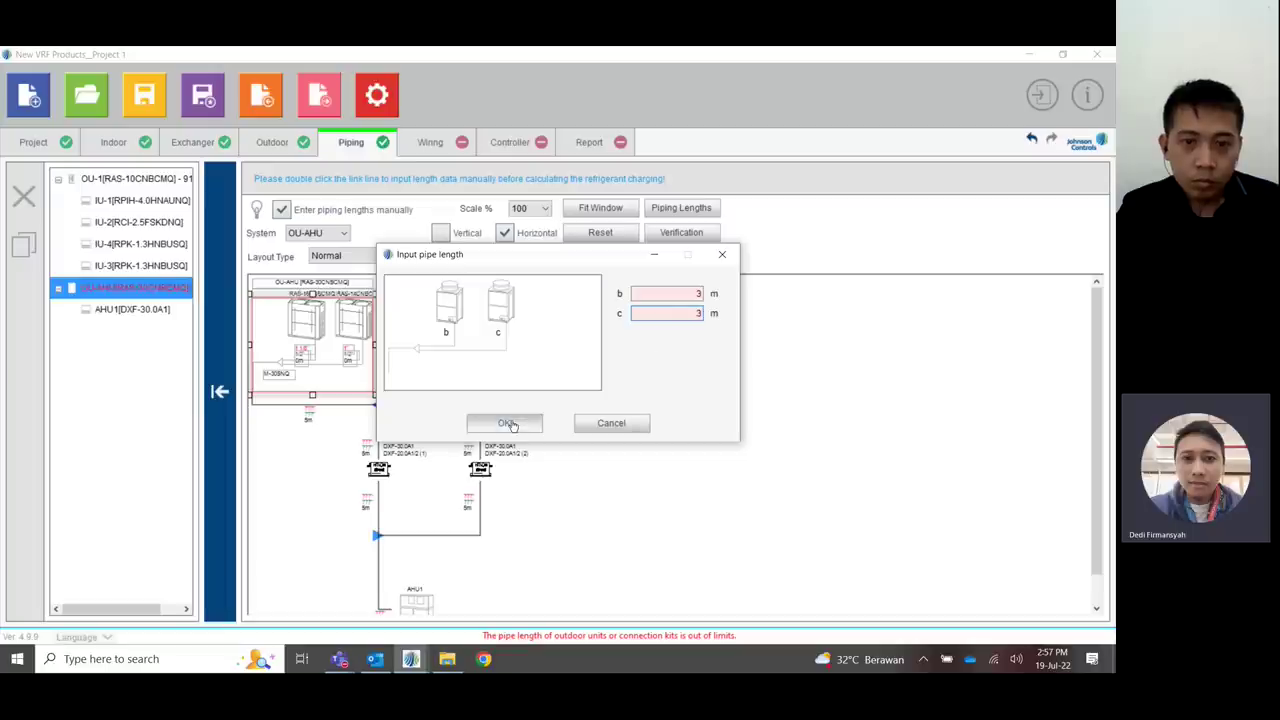
- Set the two pipes between the DX-kits and the branch joint above AHU1 to 2 m each
scroll(552, 395, "down", 1)
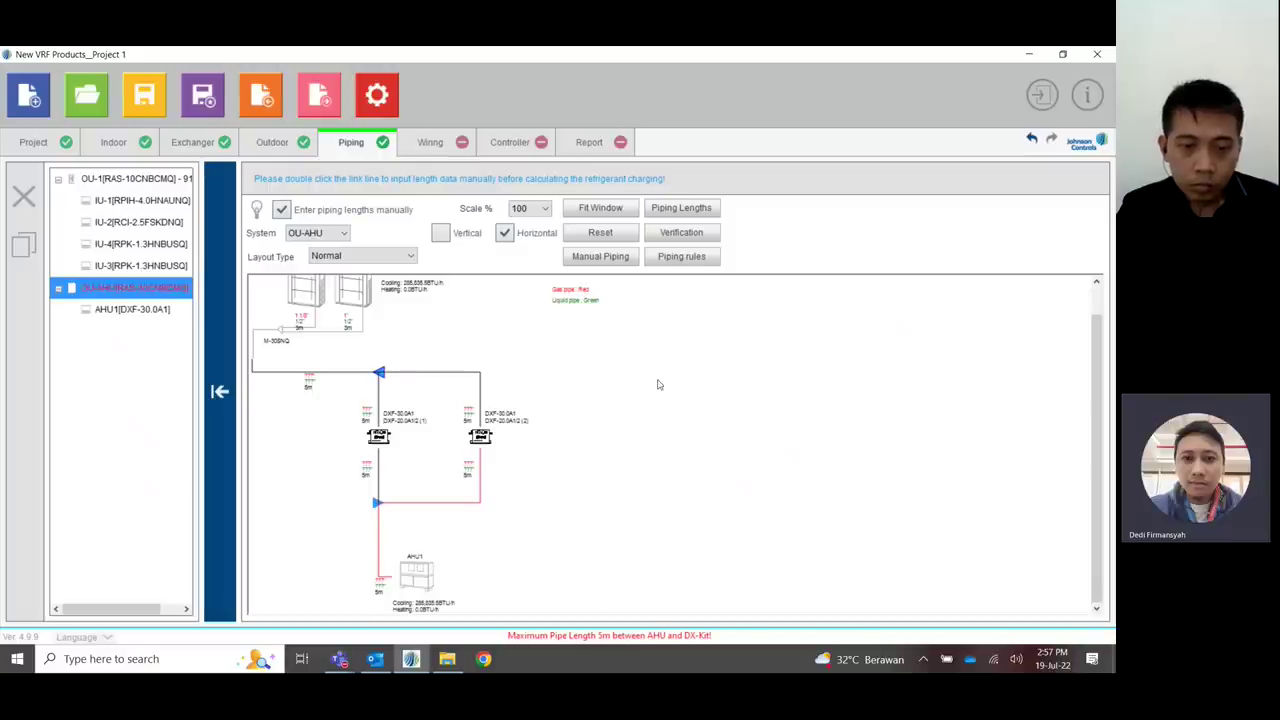
left_click(482, 438)
left_click(527, 545)
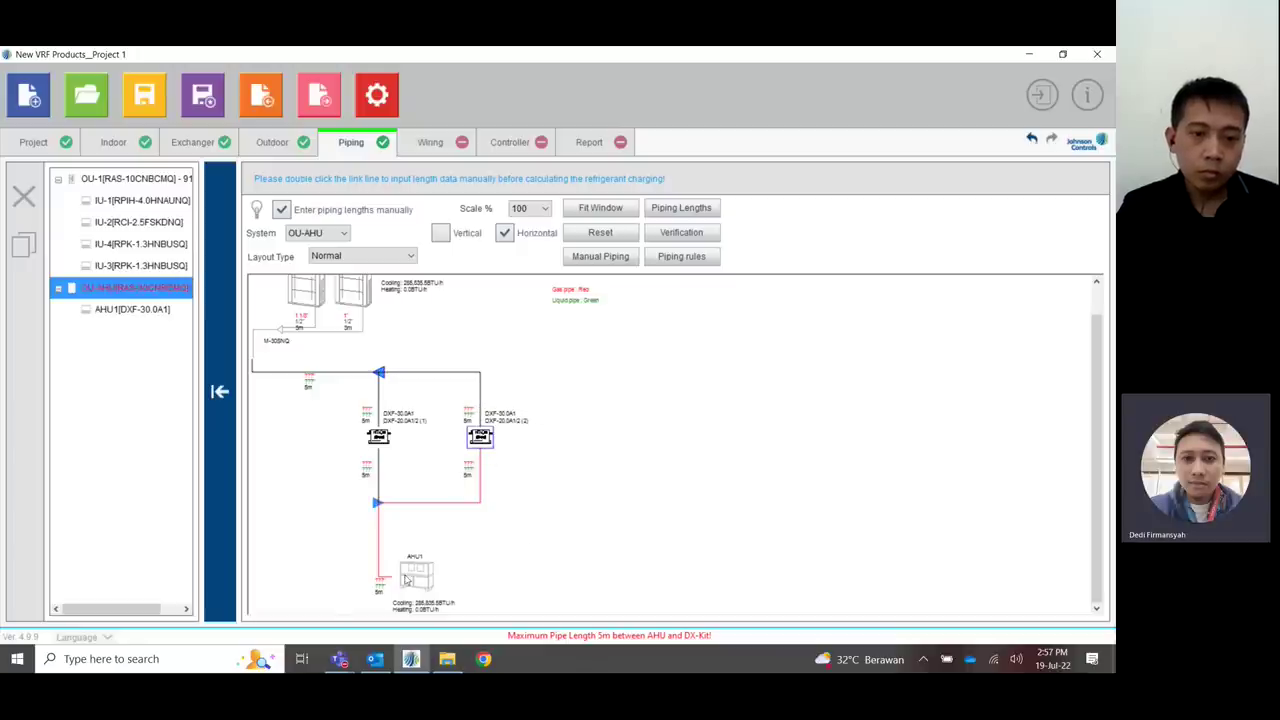
left_click(420, 575)
left_click(494, 543)
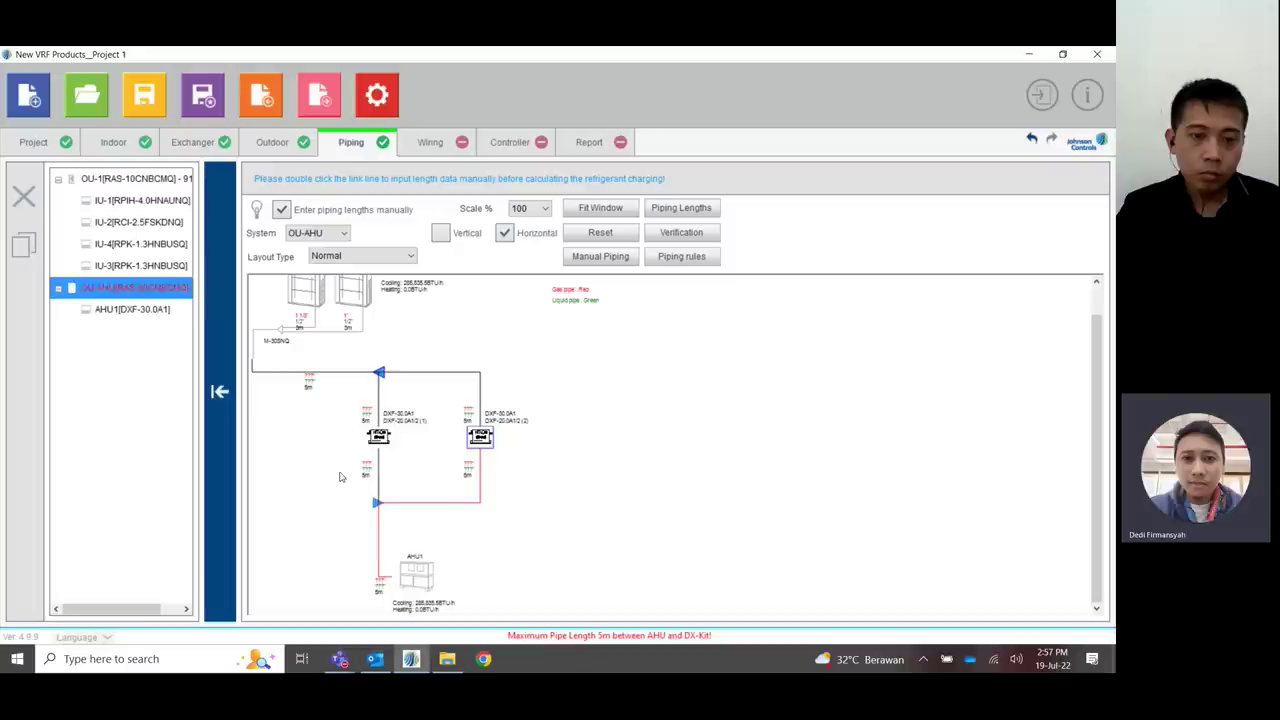
double_click(478, 501)
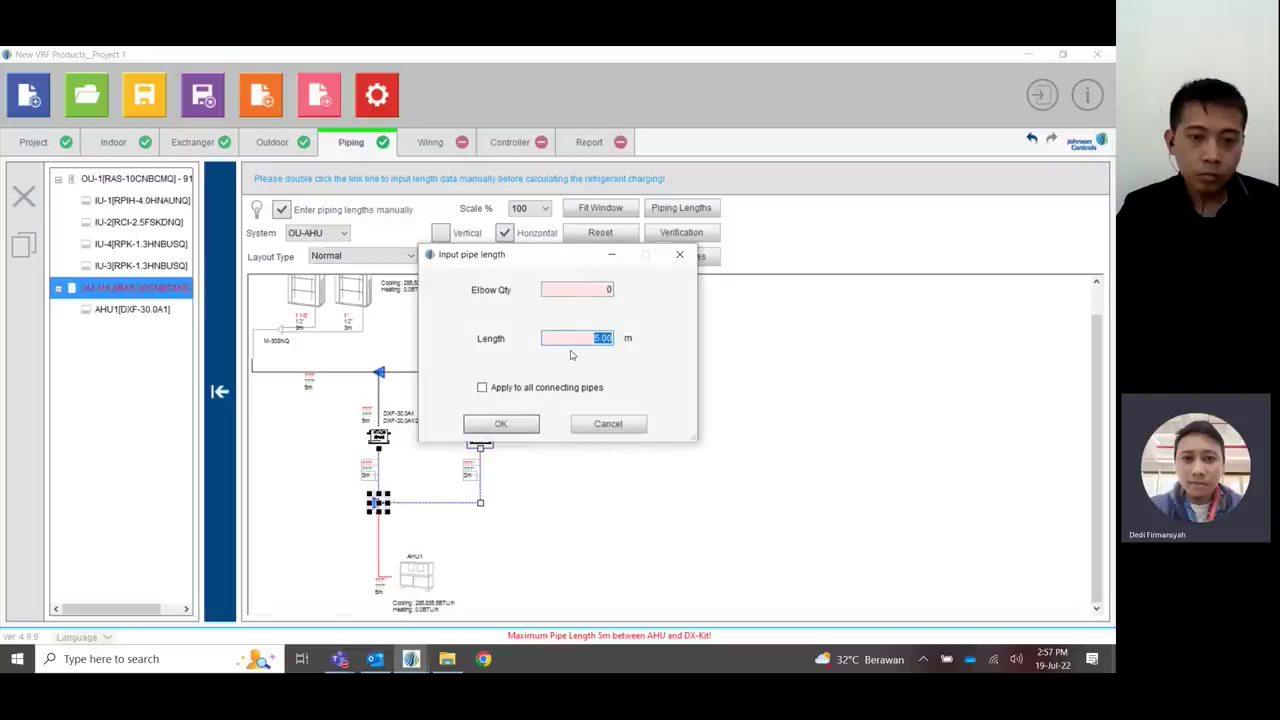
type("2")
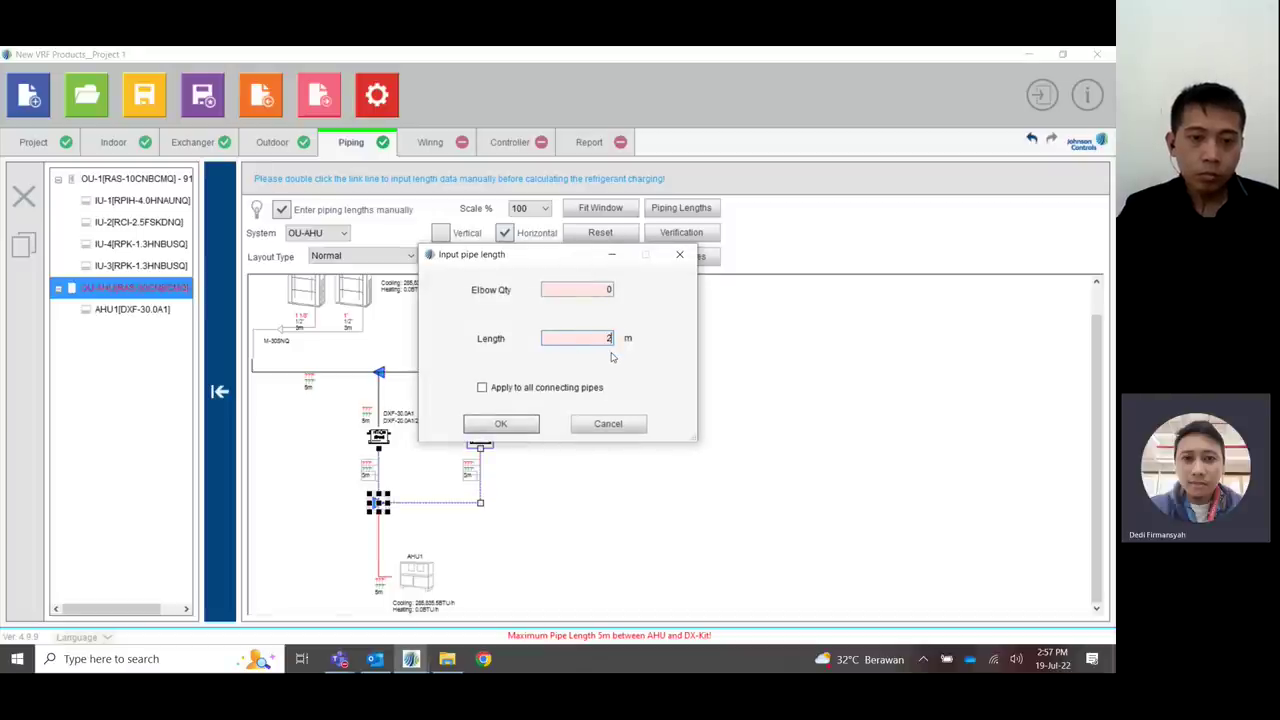
left_click(503, 424)
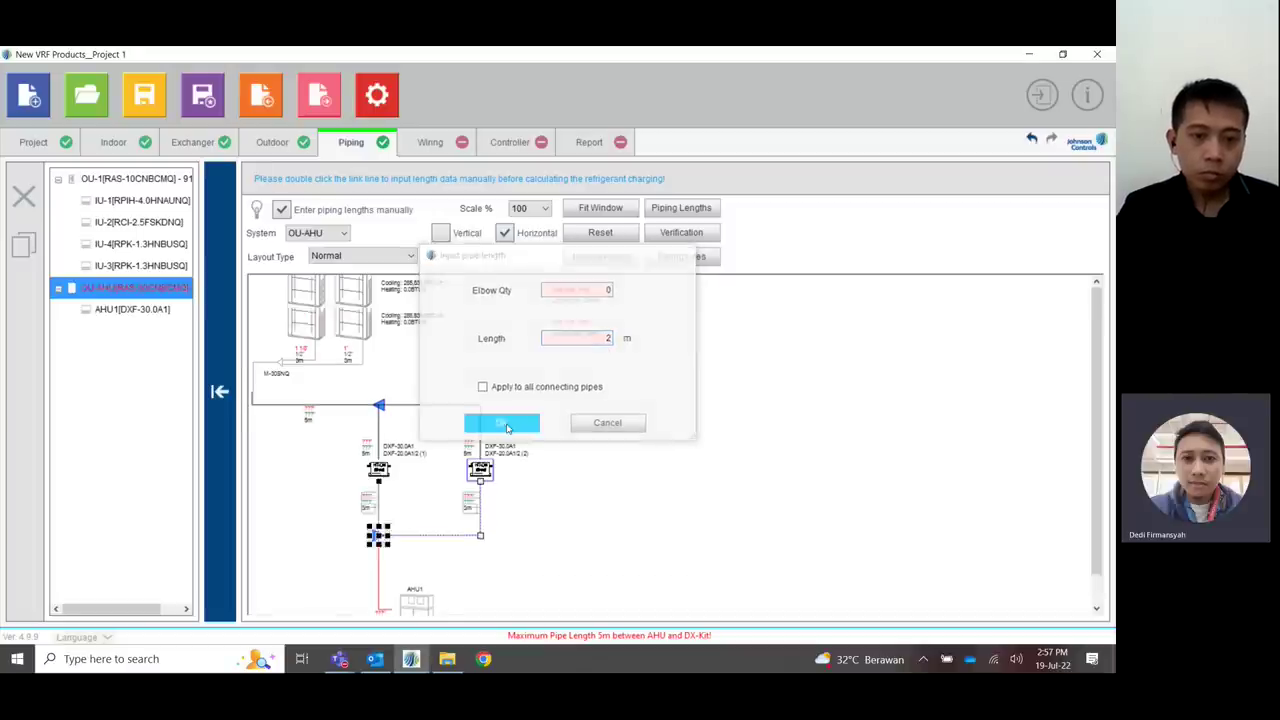
double_click(430, 502)
type("2")
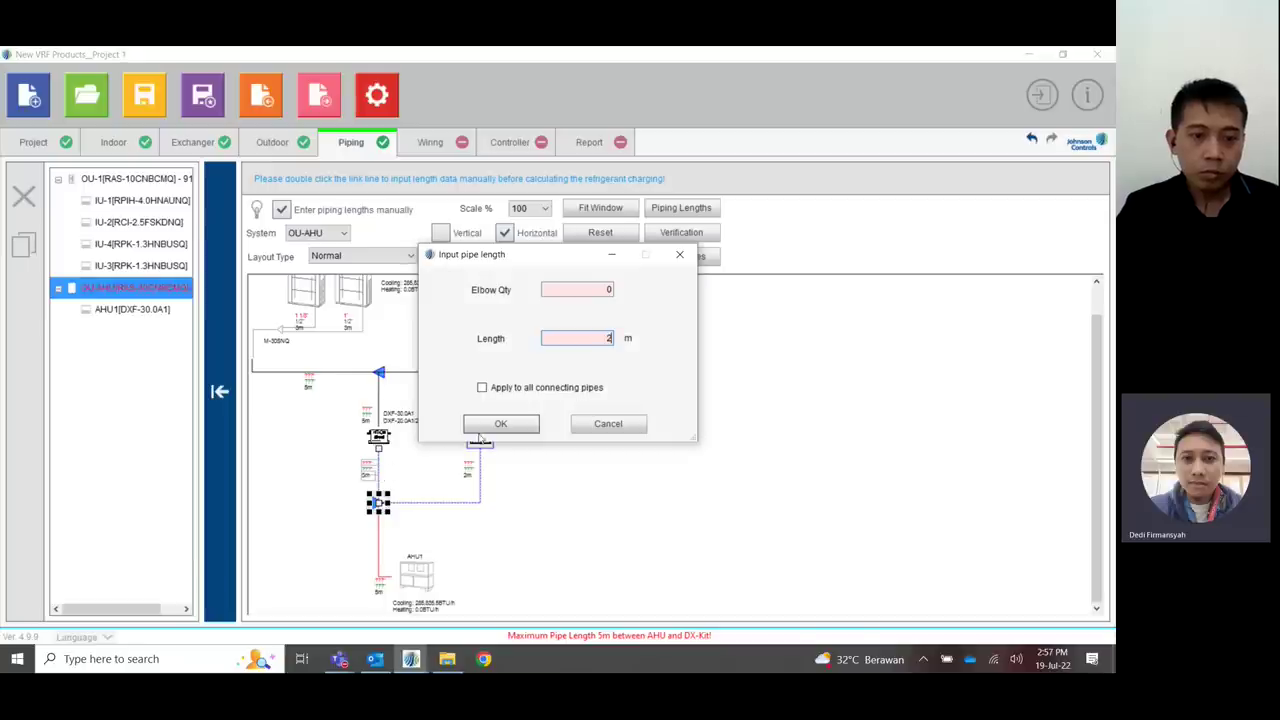
left_click(482, 432)
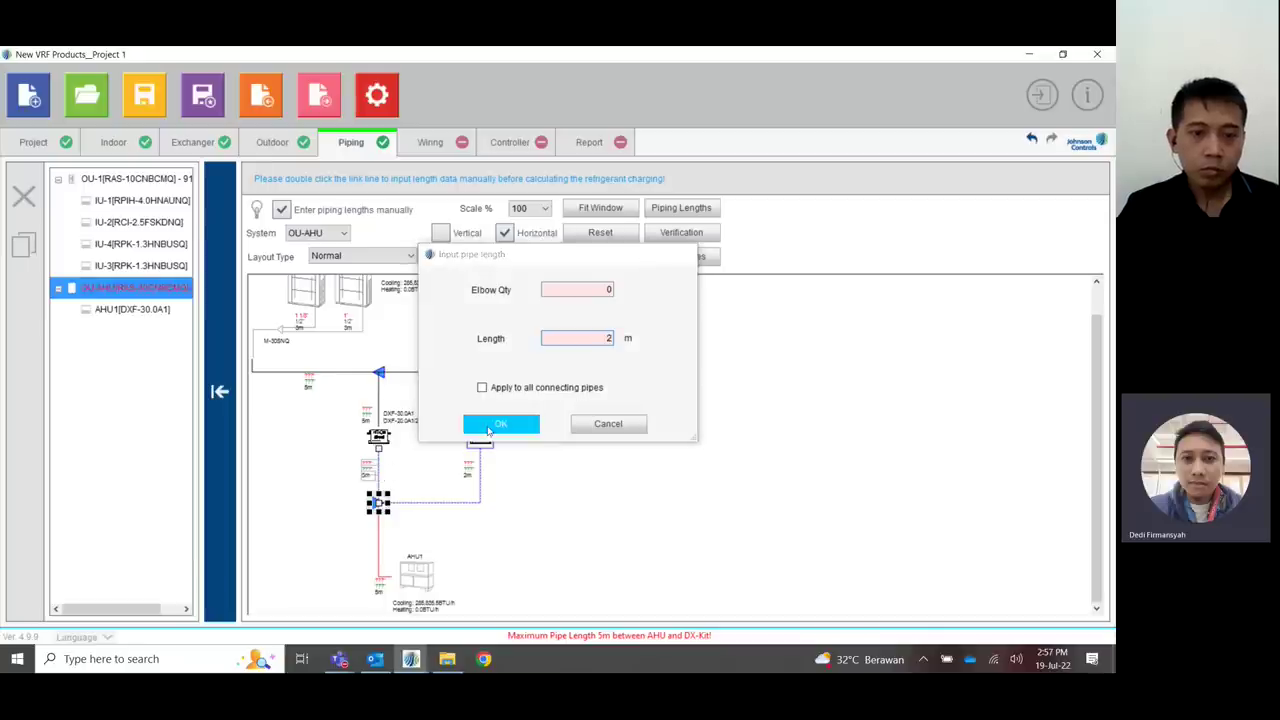
- Set the length of the pipe leading to AHU1 to 1 m and verify the OU-AHU piping
double_click(380, 532)
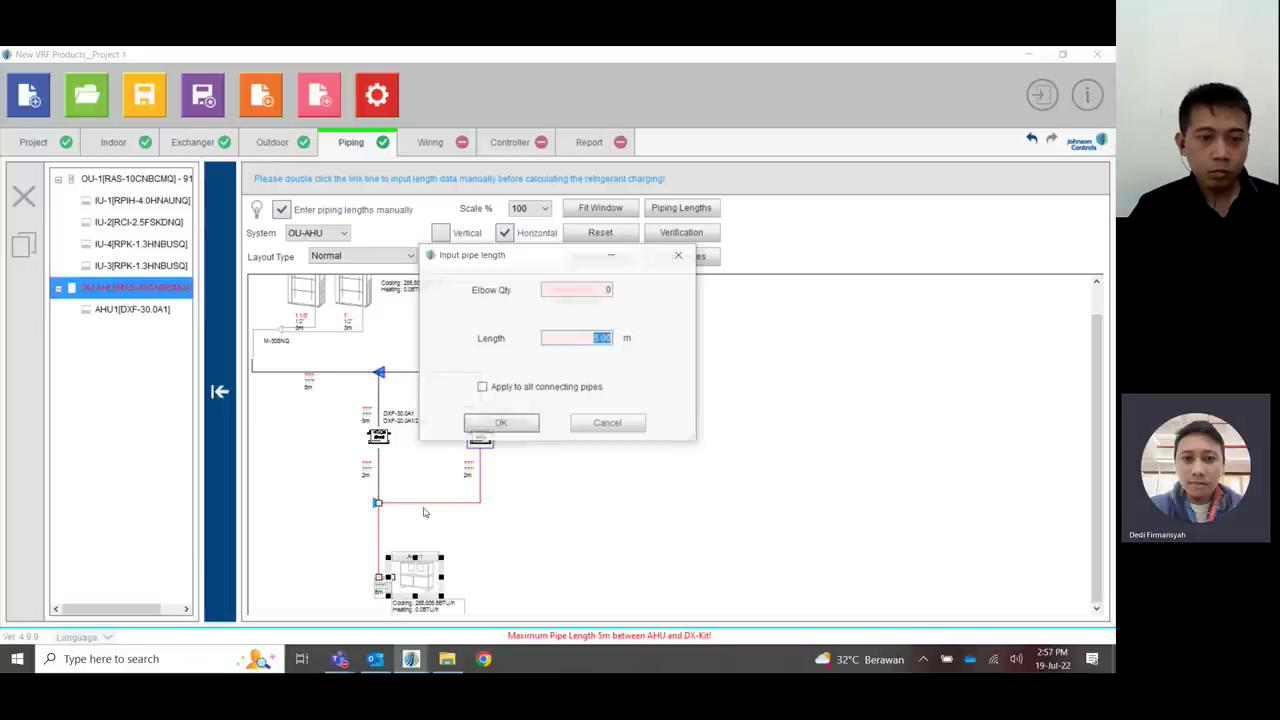
type("1")
left_click(507, 428)
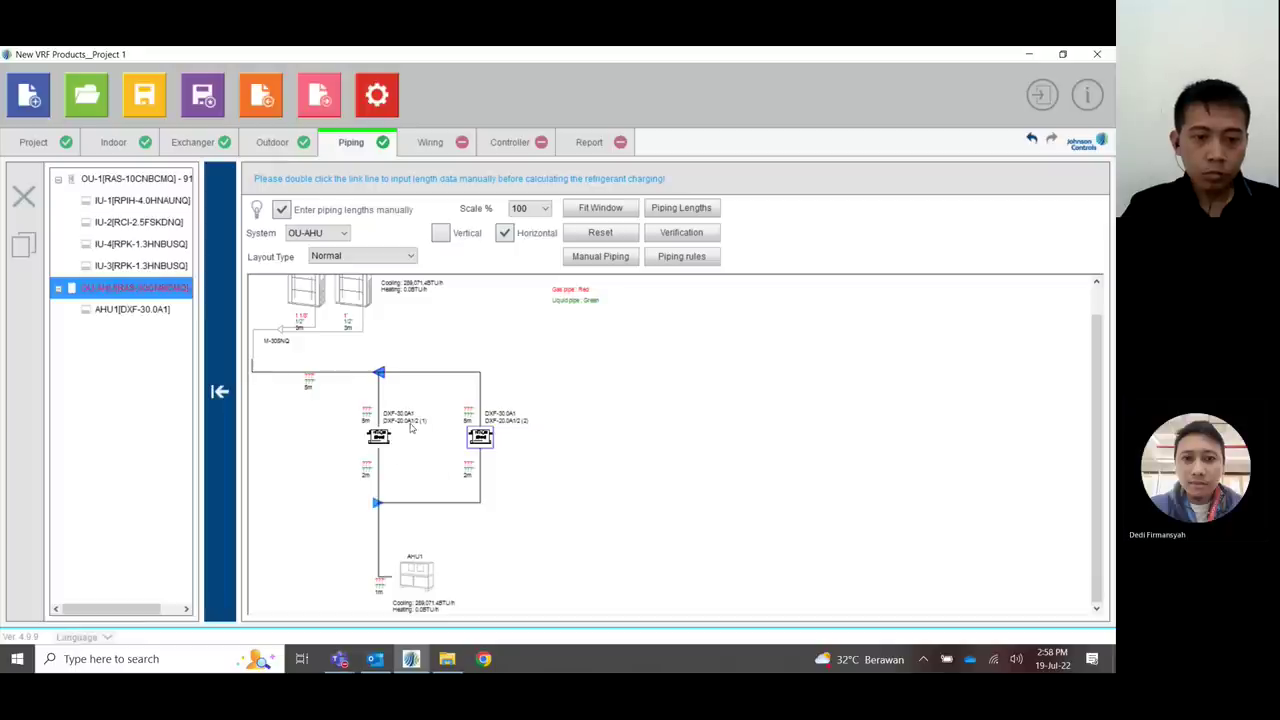
scroll(410, 428, "up", 2)
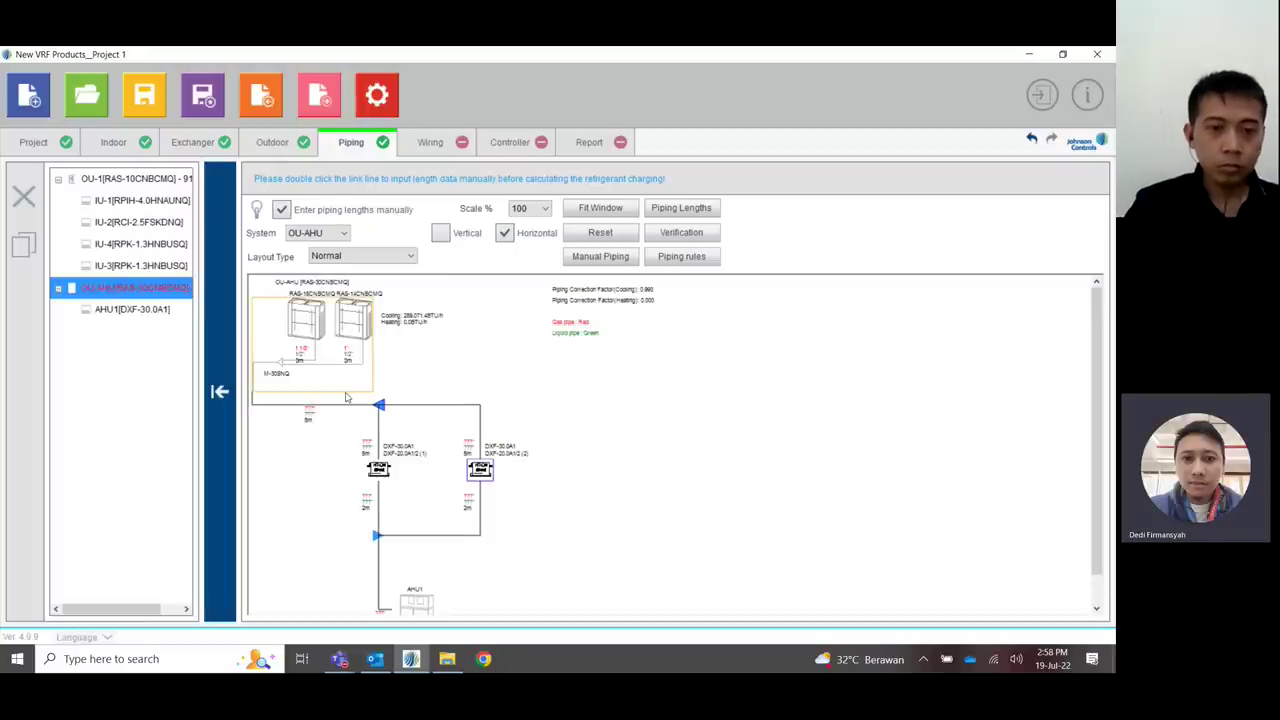
left_click(676, 238)
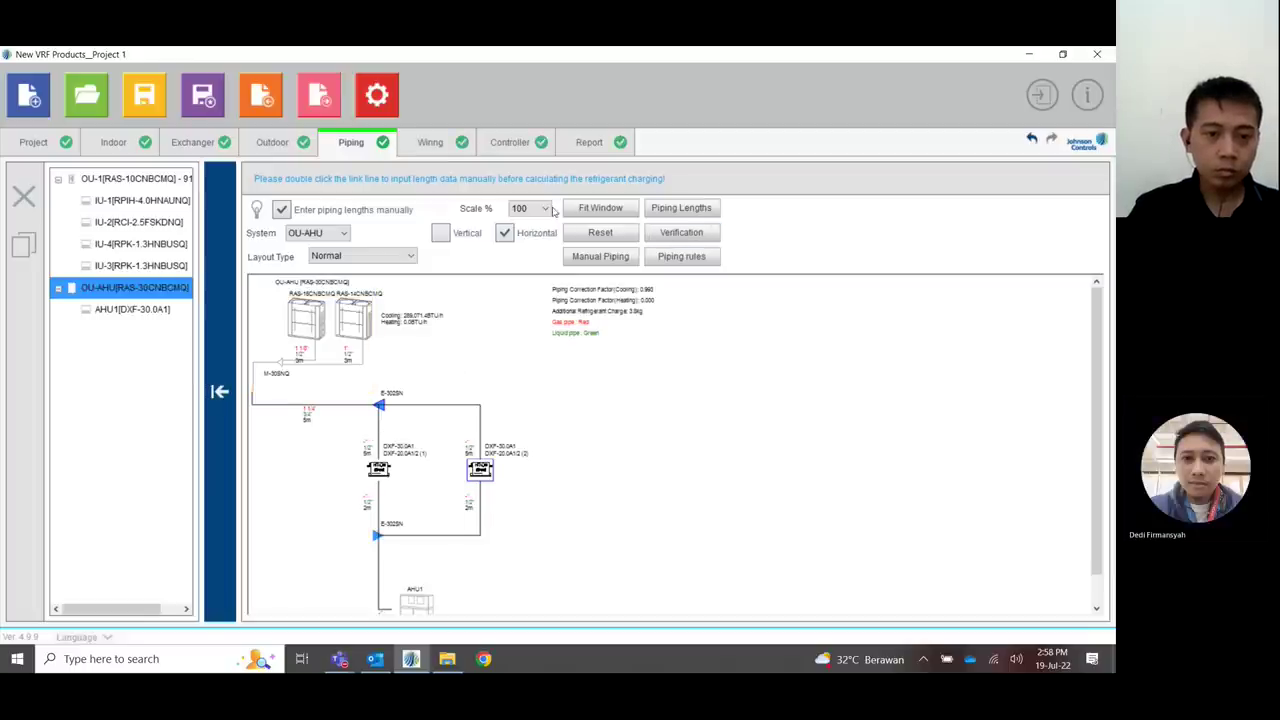
- Enlarge the OU-AHU diagram to 150% and examine the pipe diameters, lengths and branch kits from the outdoor units to AHU1
left_click(530, 208)
left_click(527, 300)
scroll(500, 434, "down", 4)
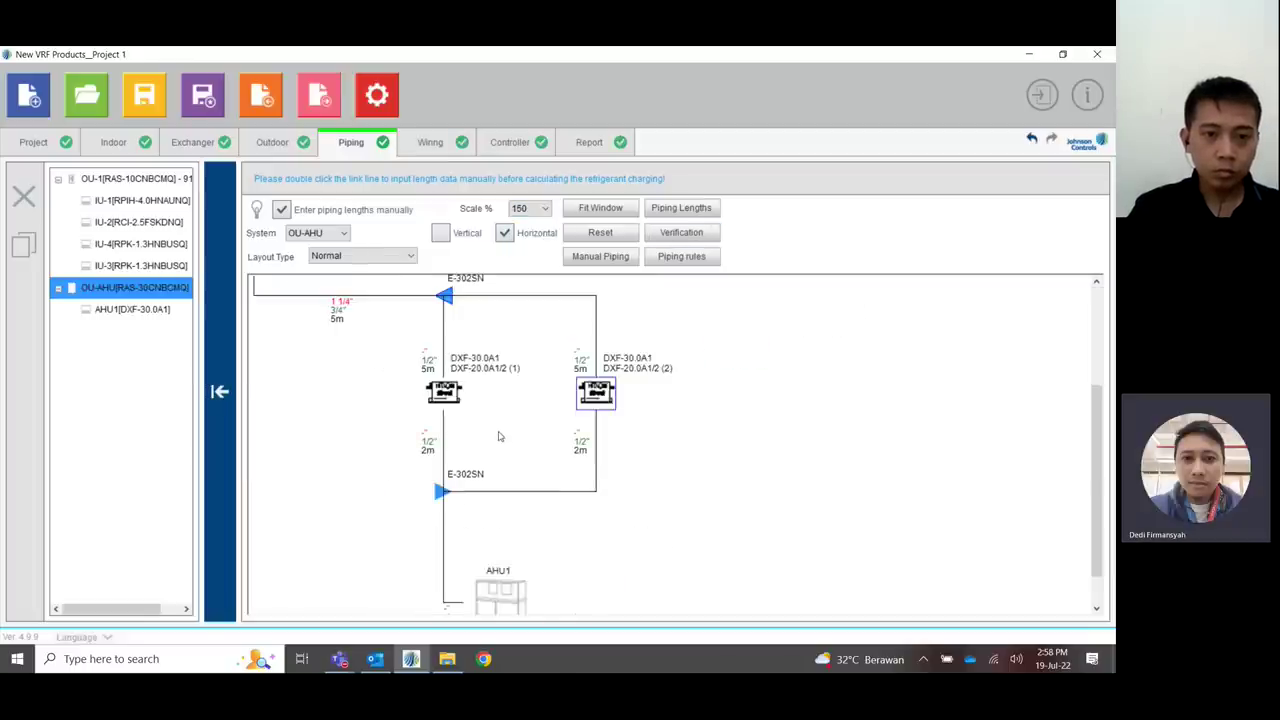
scroll(500, 434, "up", 2)
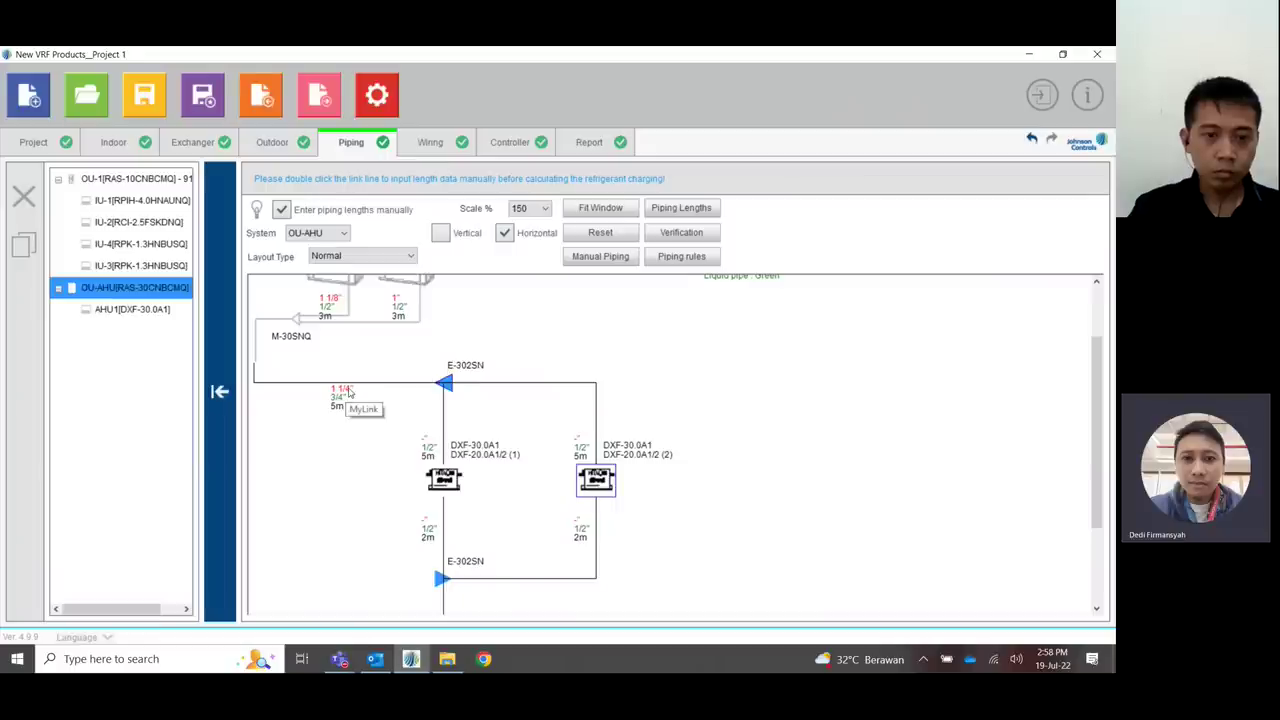
scroll(520, 348, "up", 2)
scroll(653, 359, "down", 4)
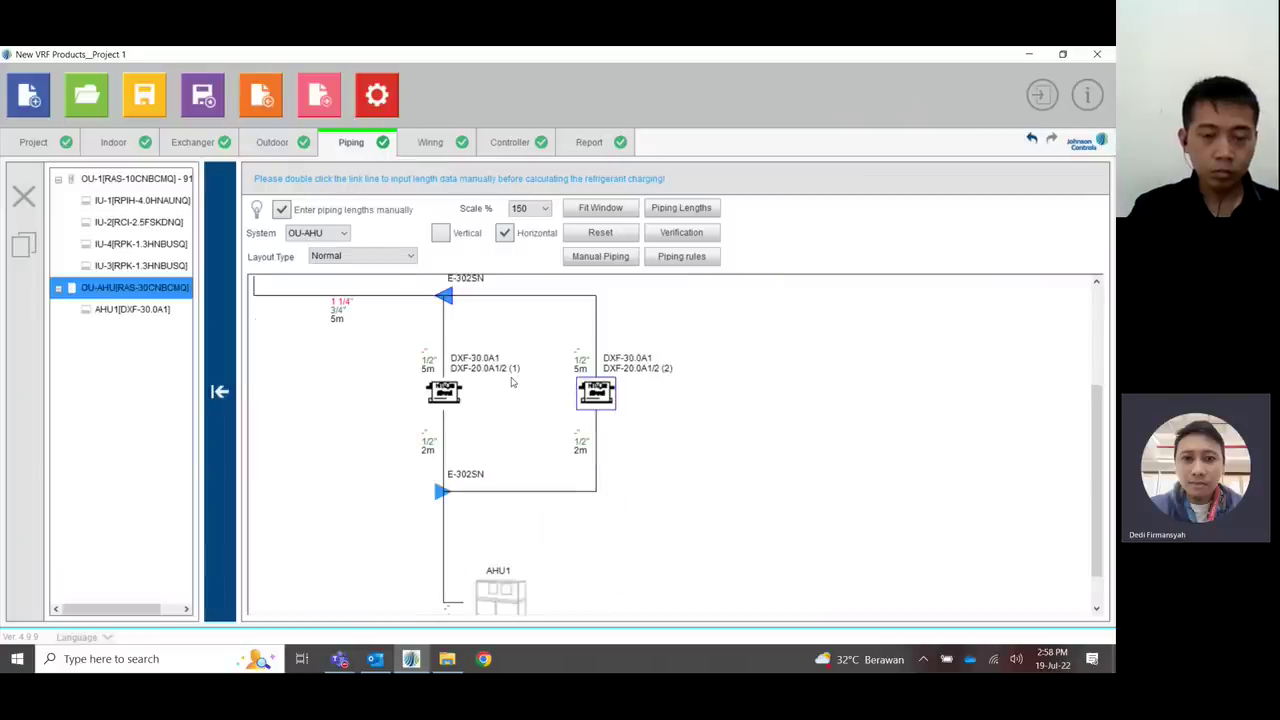
scroll(512, 381, "up", 2)
scroll(518, 377, "down", 2)
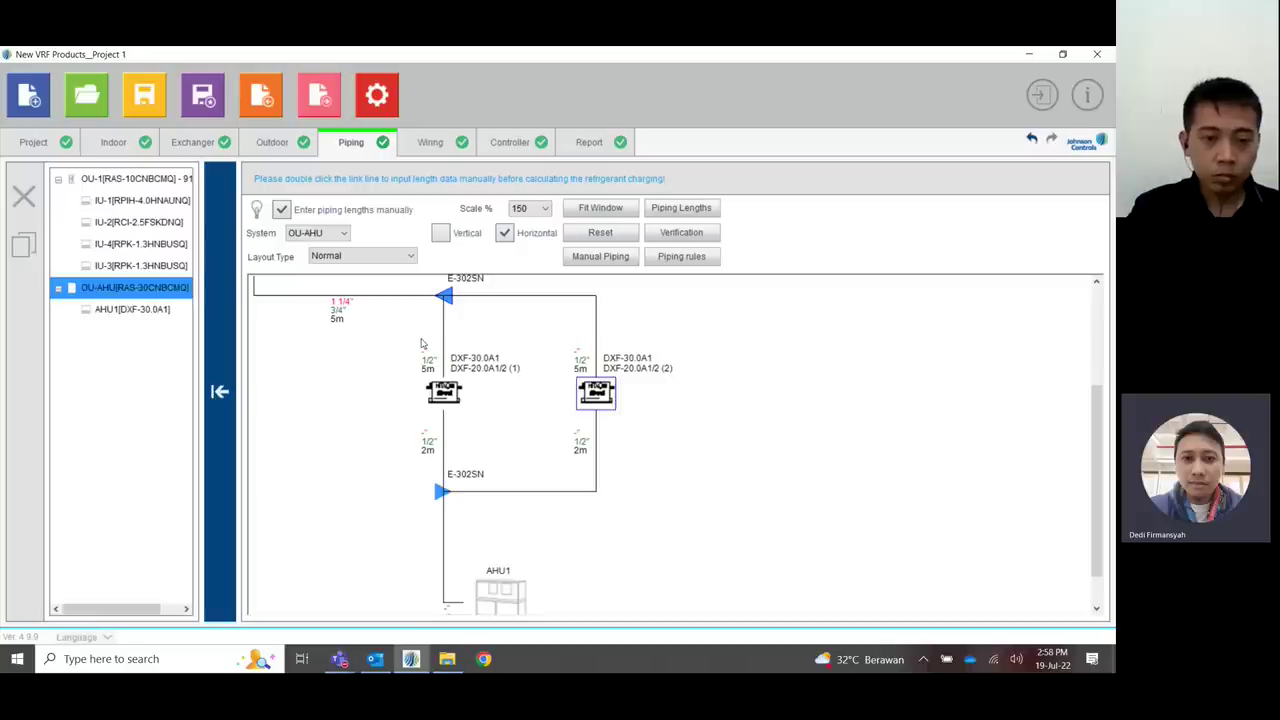
scroll(797, 386, "up", 4)
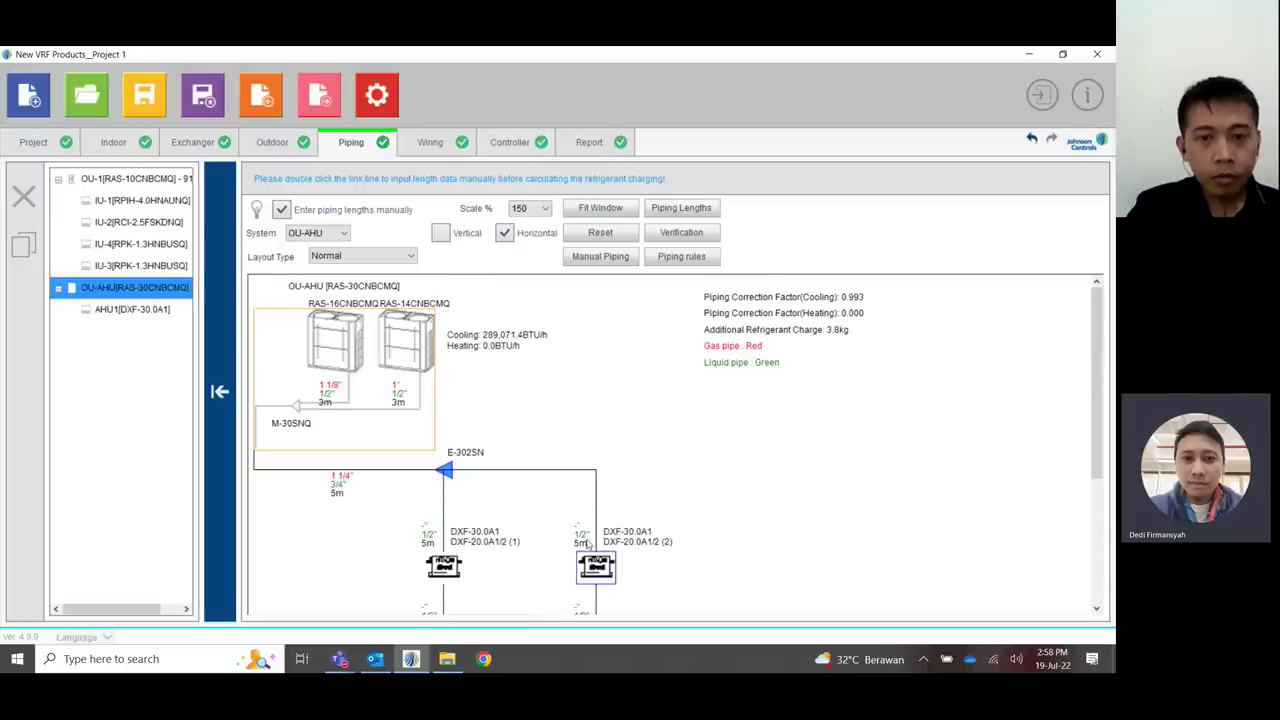
scroll(580, 530, "down", 4)
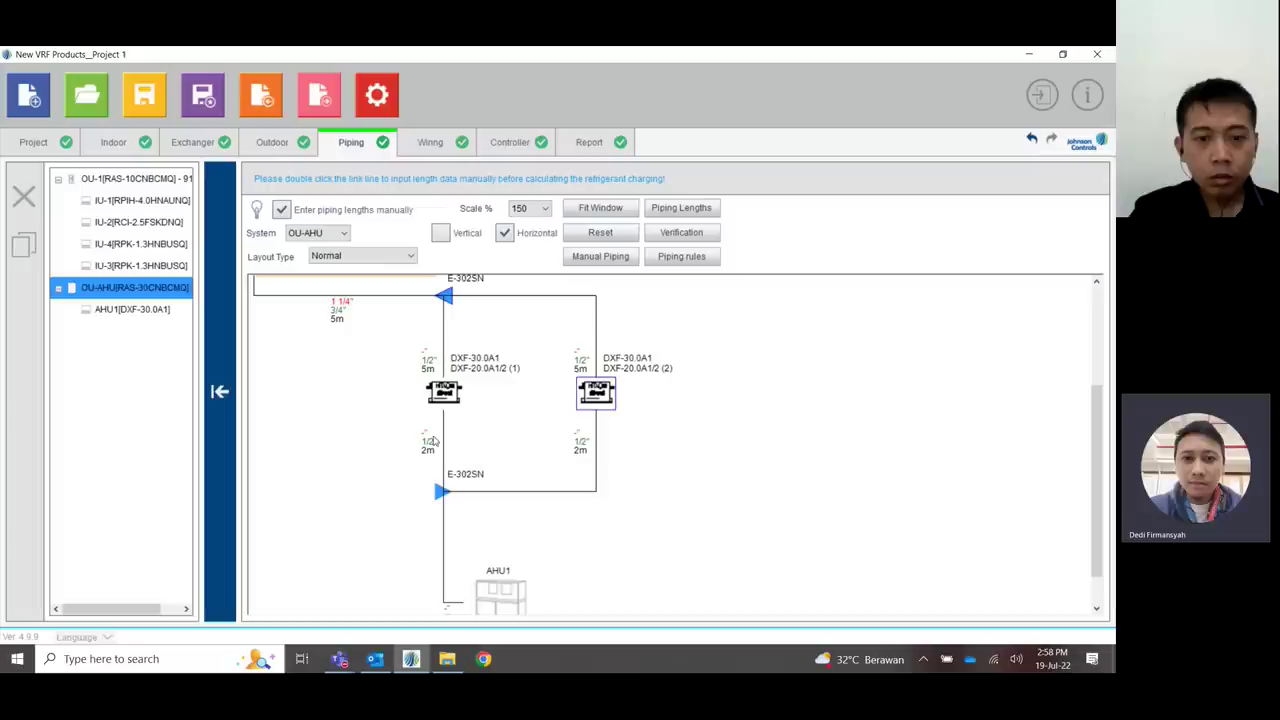
scroll(500, 440, "down", 1)
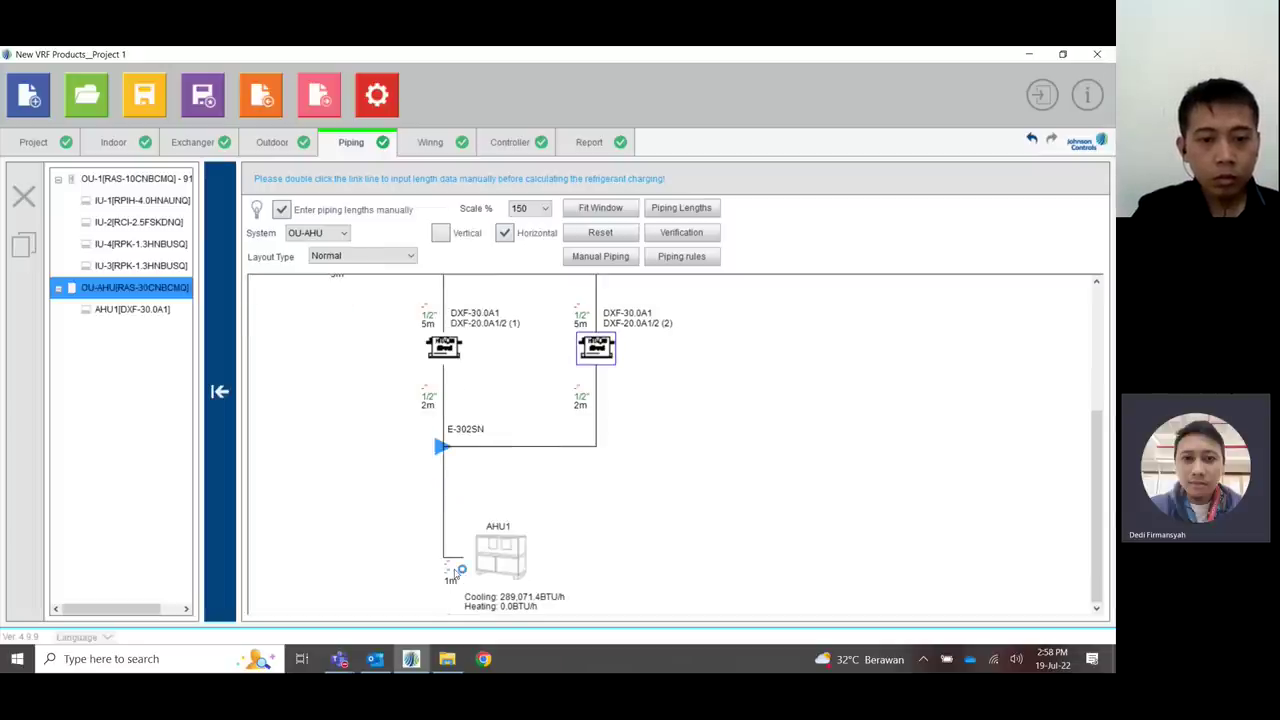
scroll(505, 506, "up", 2)
scroll(548, 455, "down", 2)
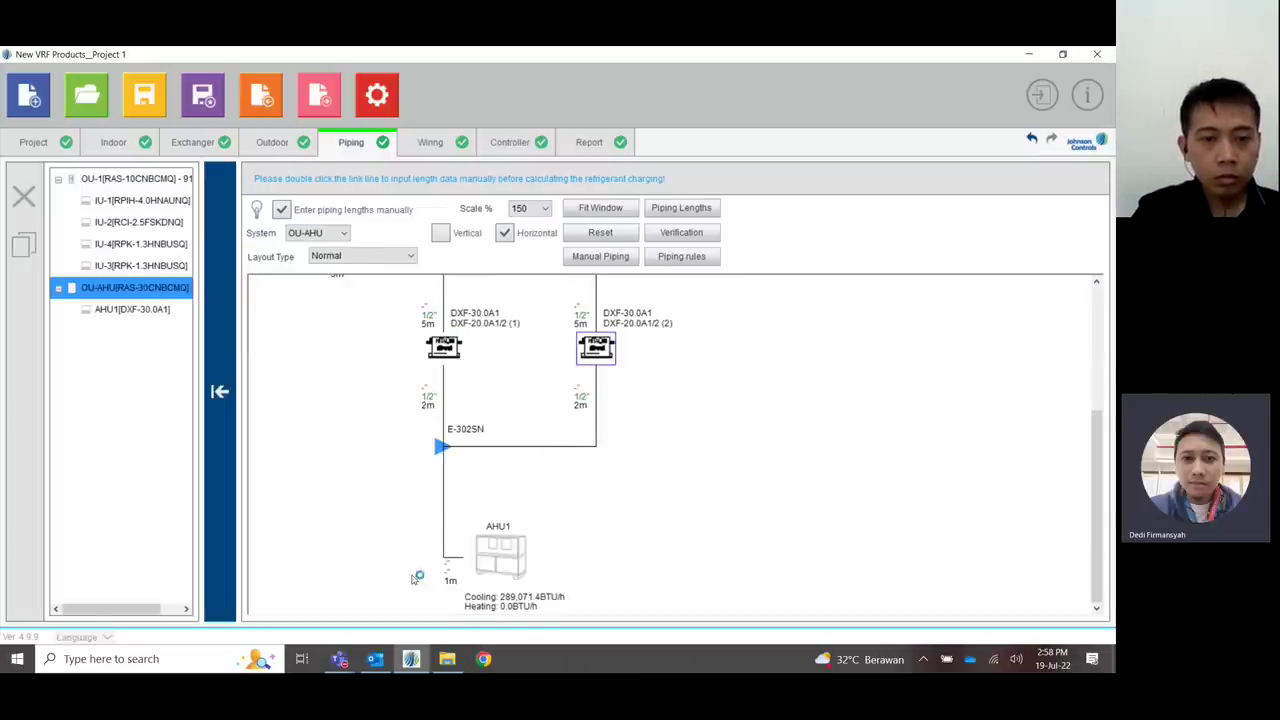
scroll(459, 522, "up", 2)
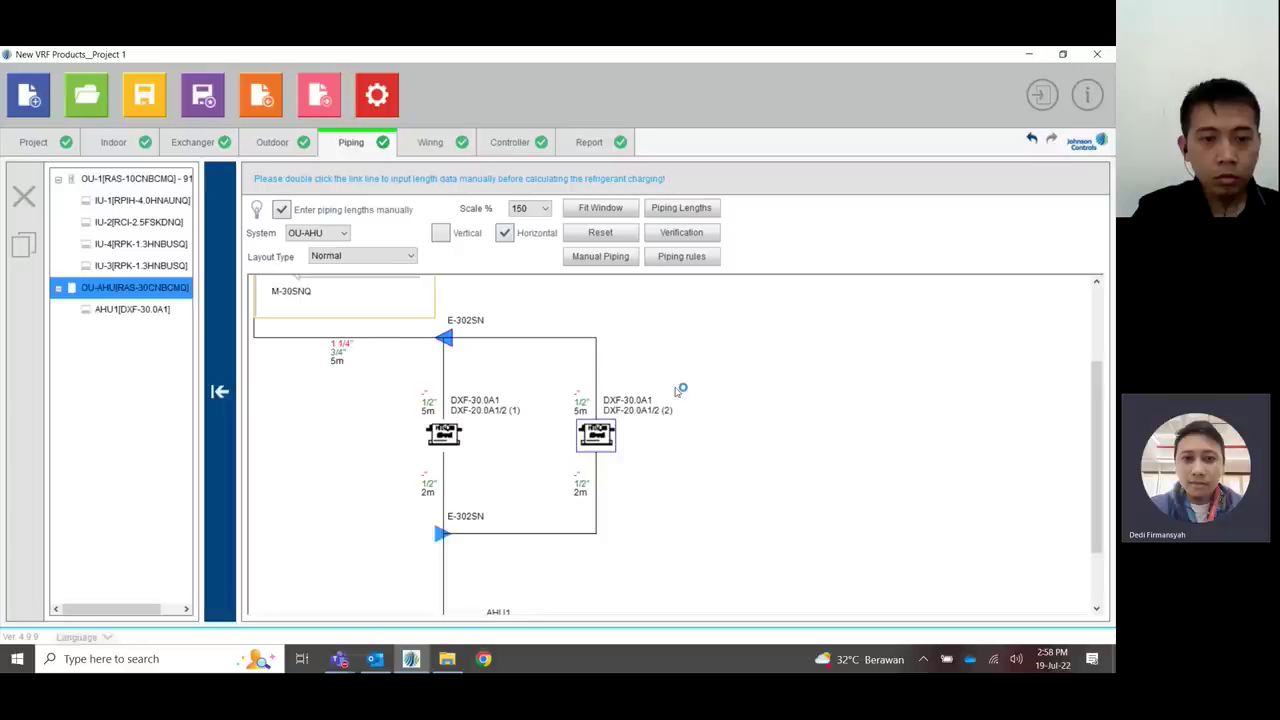
scroll(474, 410, "down", 2)
scroll(464, 444, "up", 2)
scroll(455, 408, "down", 2)
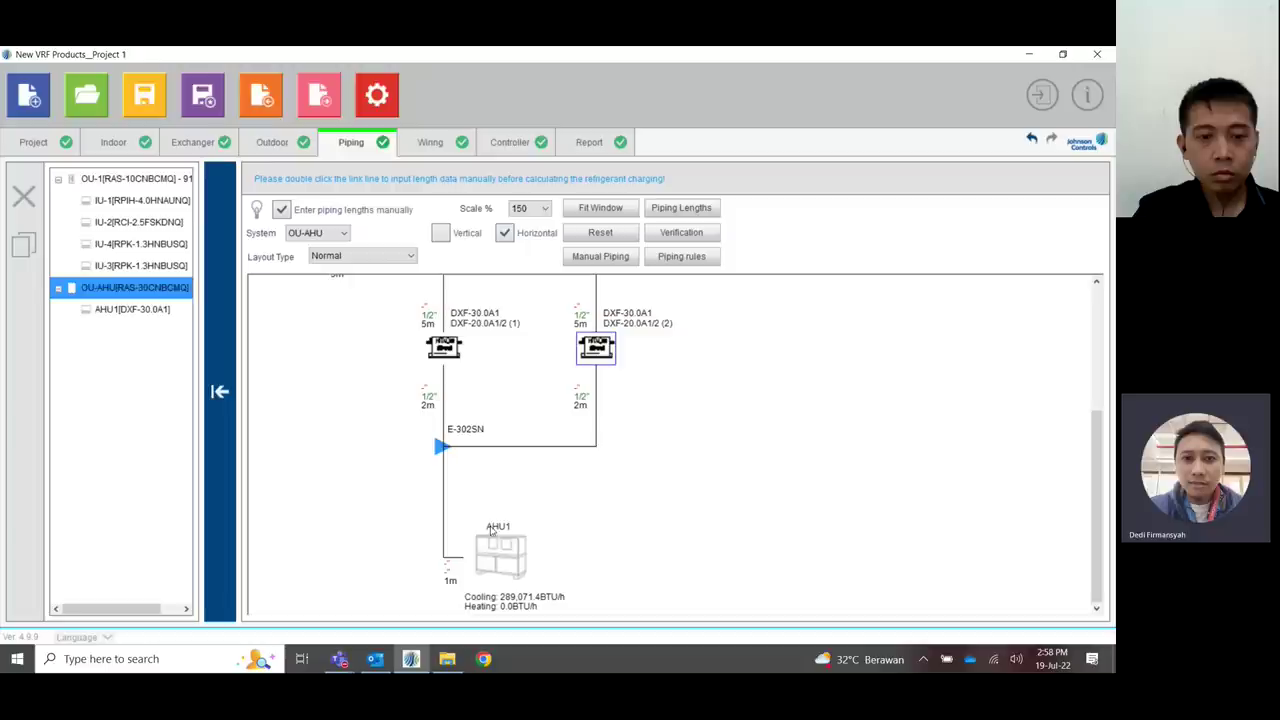
scroll(550, 459, "up", 2)
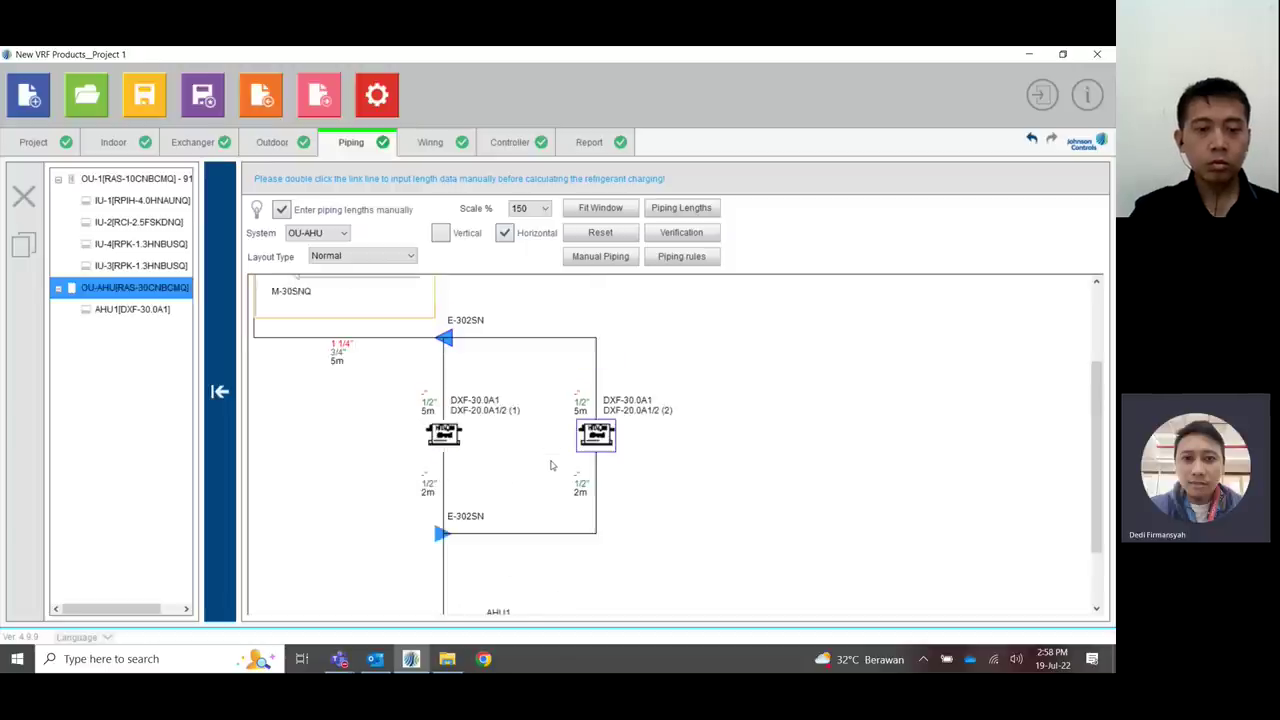
- Examine the gas and liquid pipe sizes around the DX-kits, branch kits and AHU1 against the diagram's colour legend
scroll(552, 460, "down", 2)
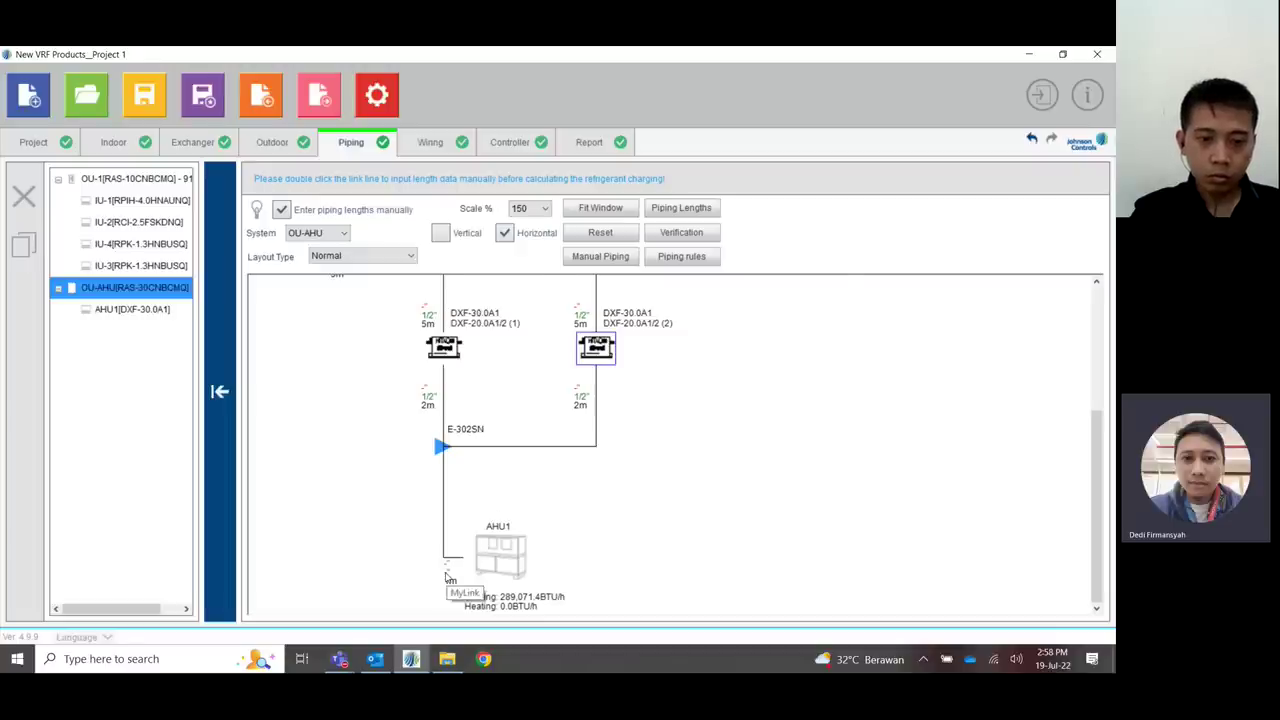
scroll(448, 580, "up", 4)
scroll(572, 576, "down", 4)
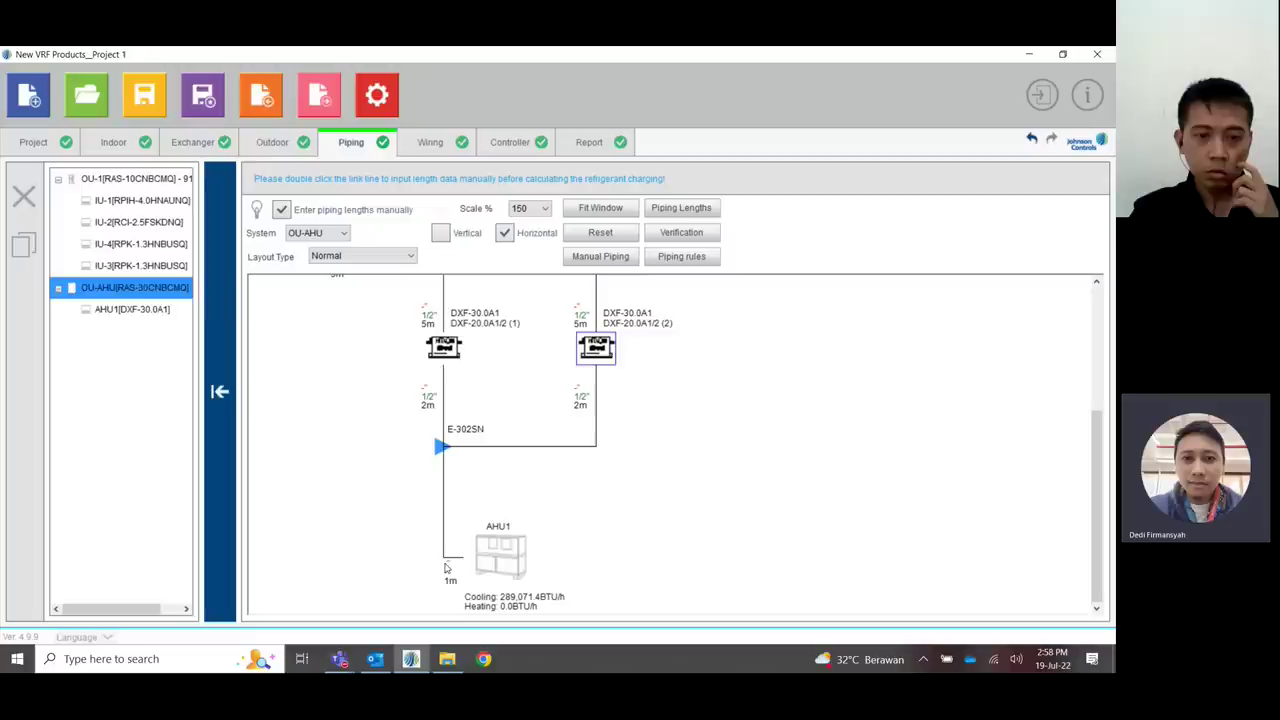
scroll(447, 568, "up", 4)
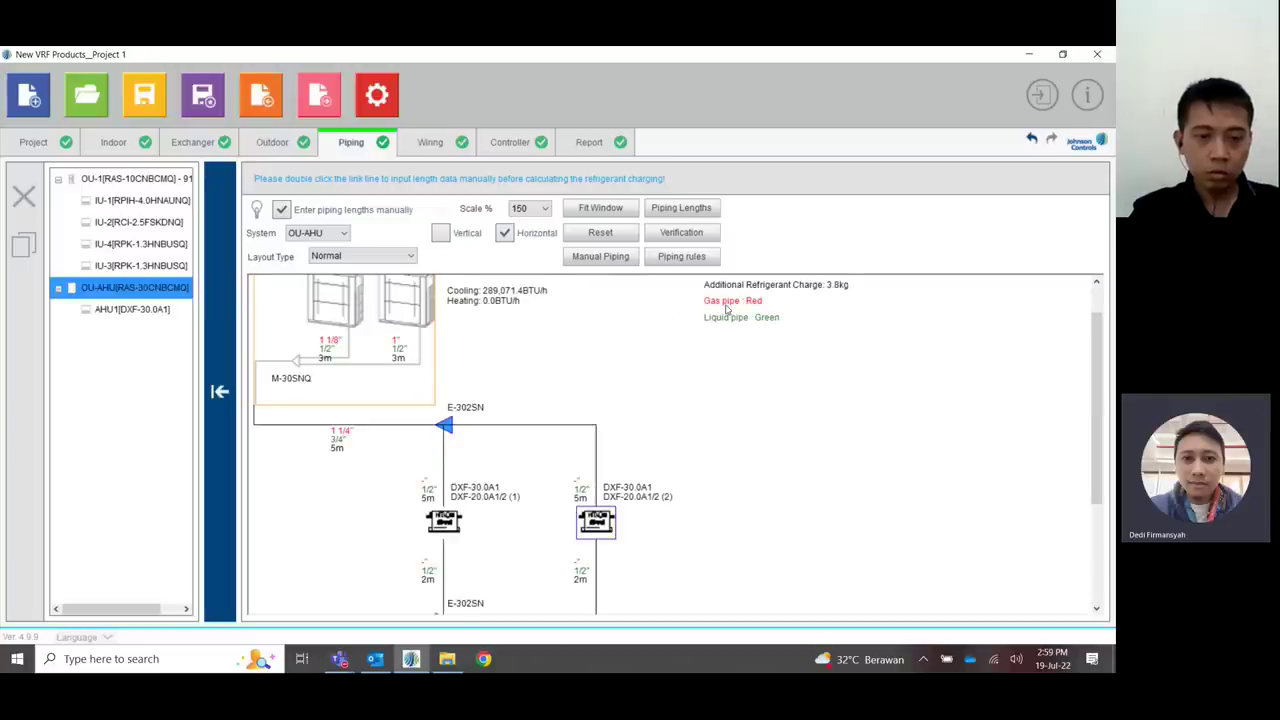
scroll(440, 447, "down", 4)
scroll(440, 447, "up", 2)
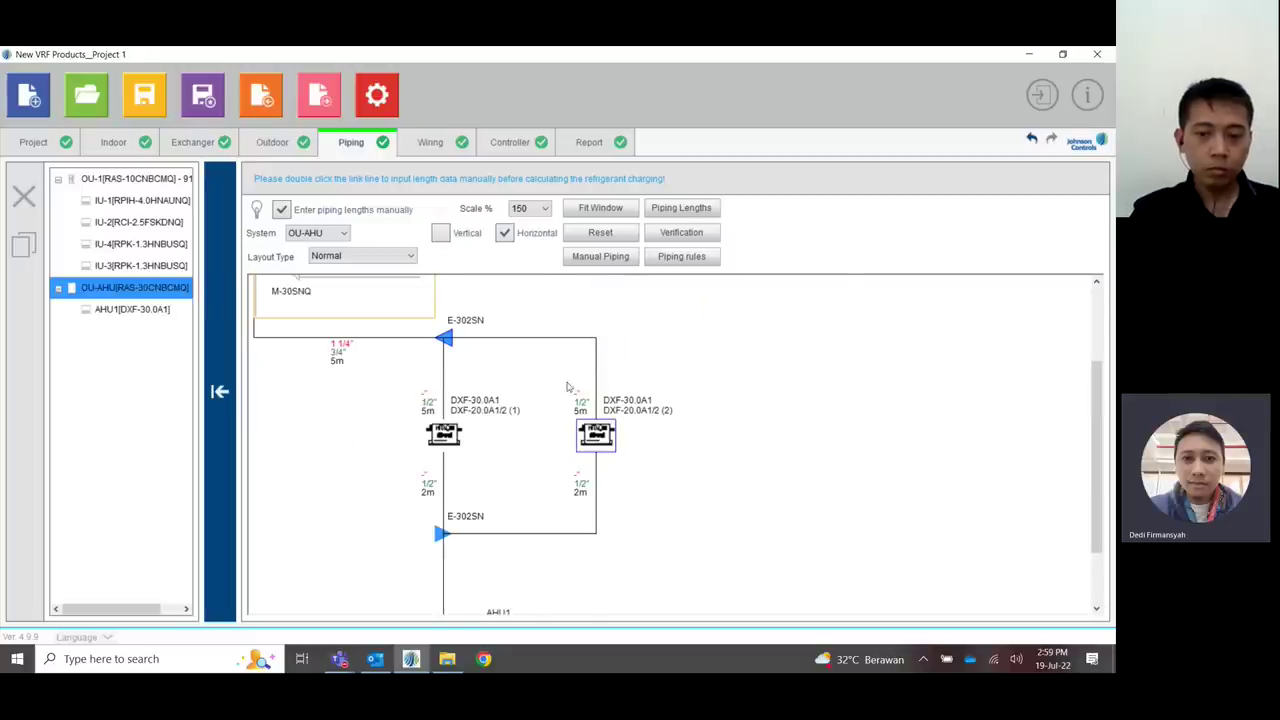
scroll(558, 446, "down", 2)
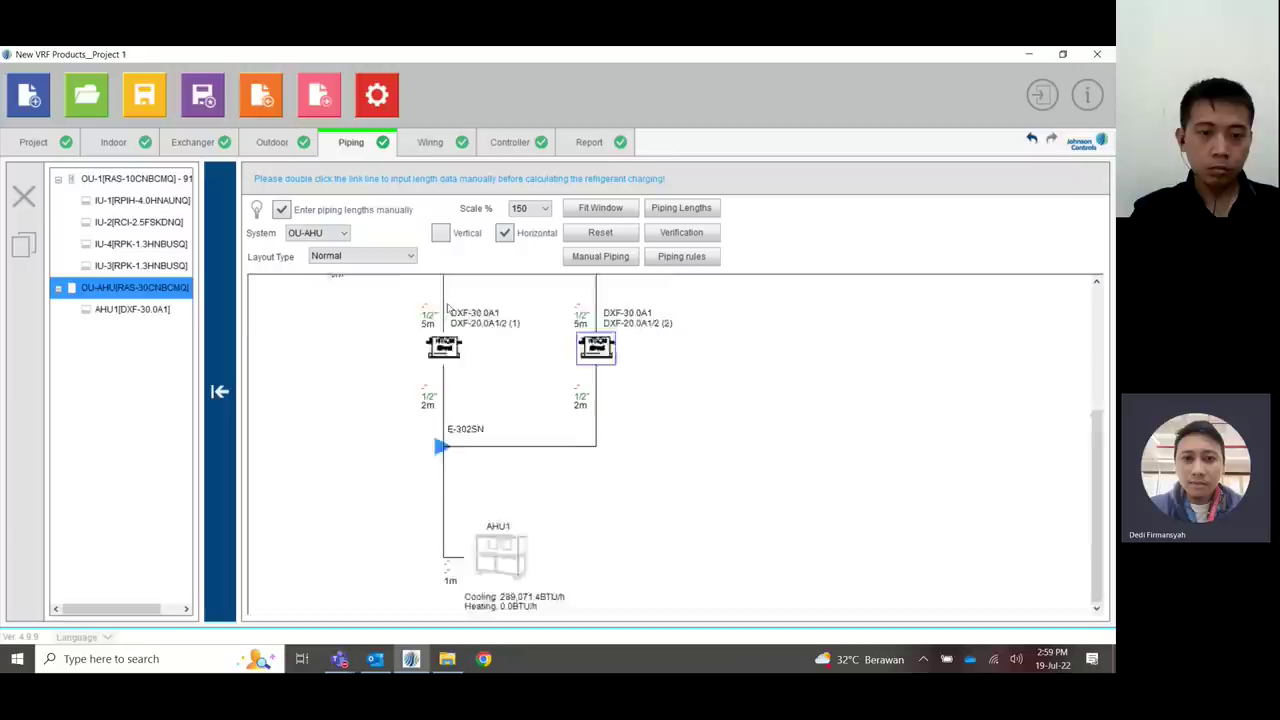
scroll(476, 397, "up", 1)
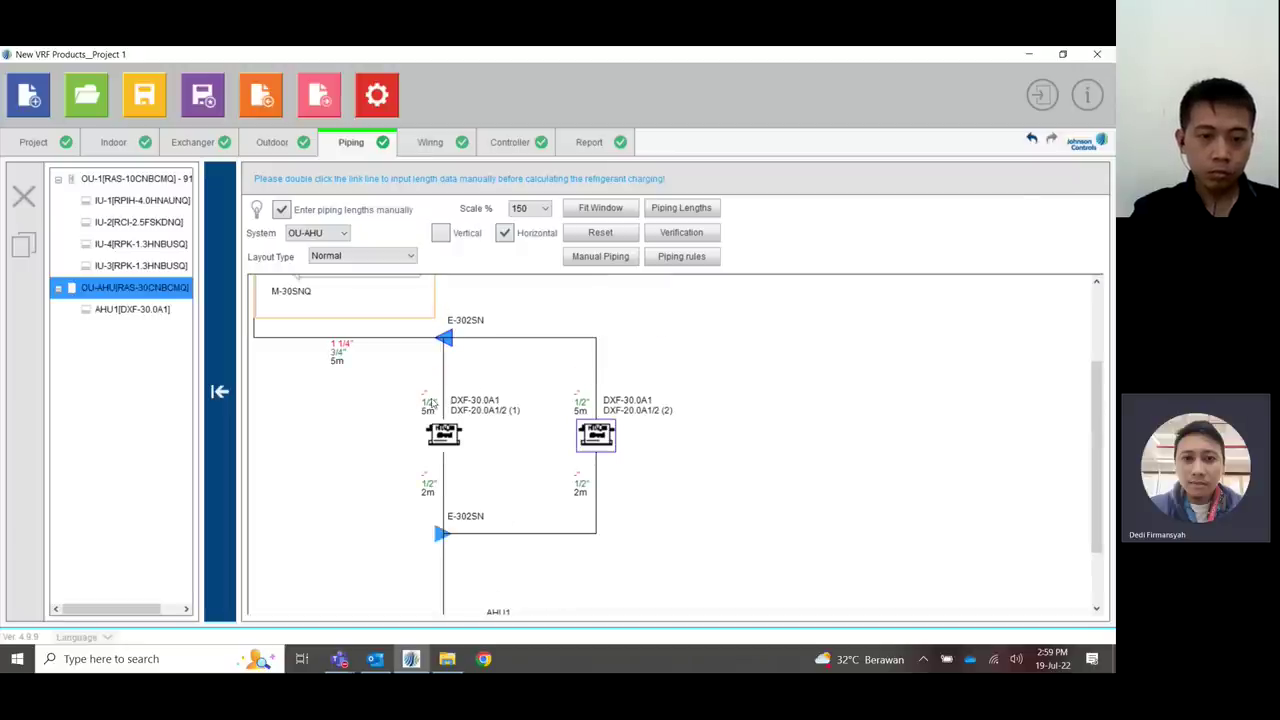
scroll(763, 349, "up", 1)
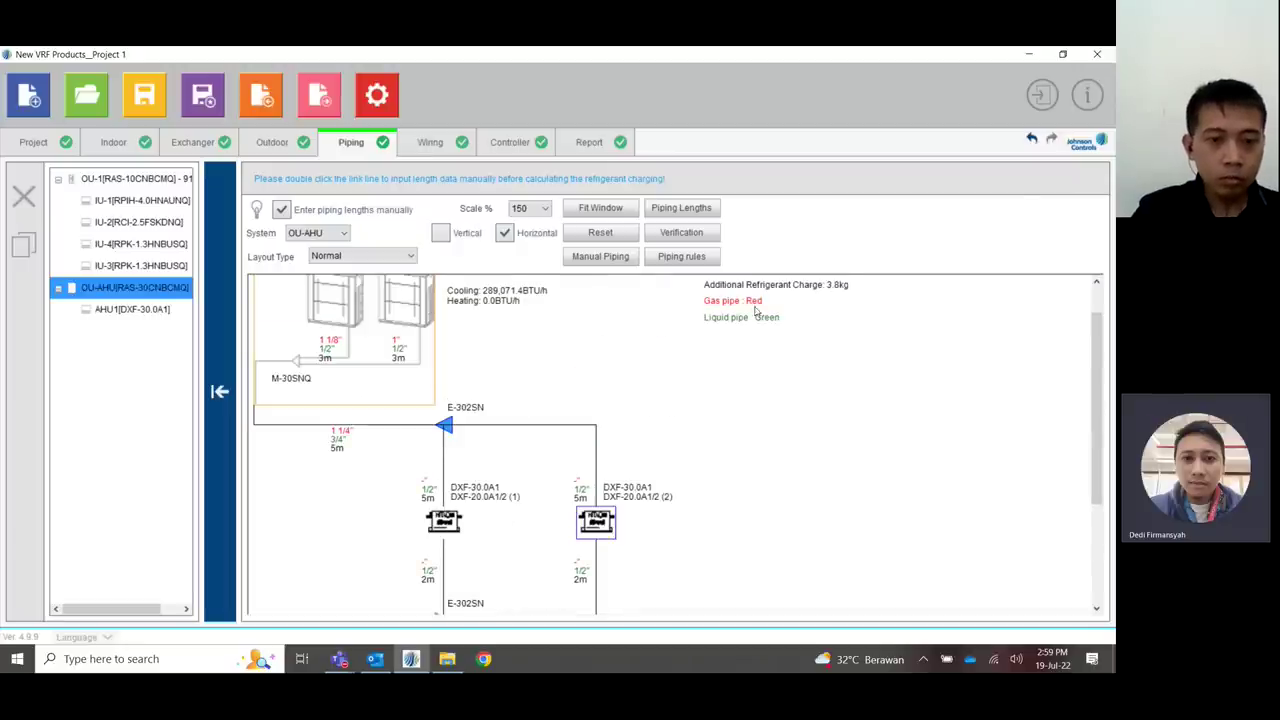
scroll(680, 330, "down", 1)
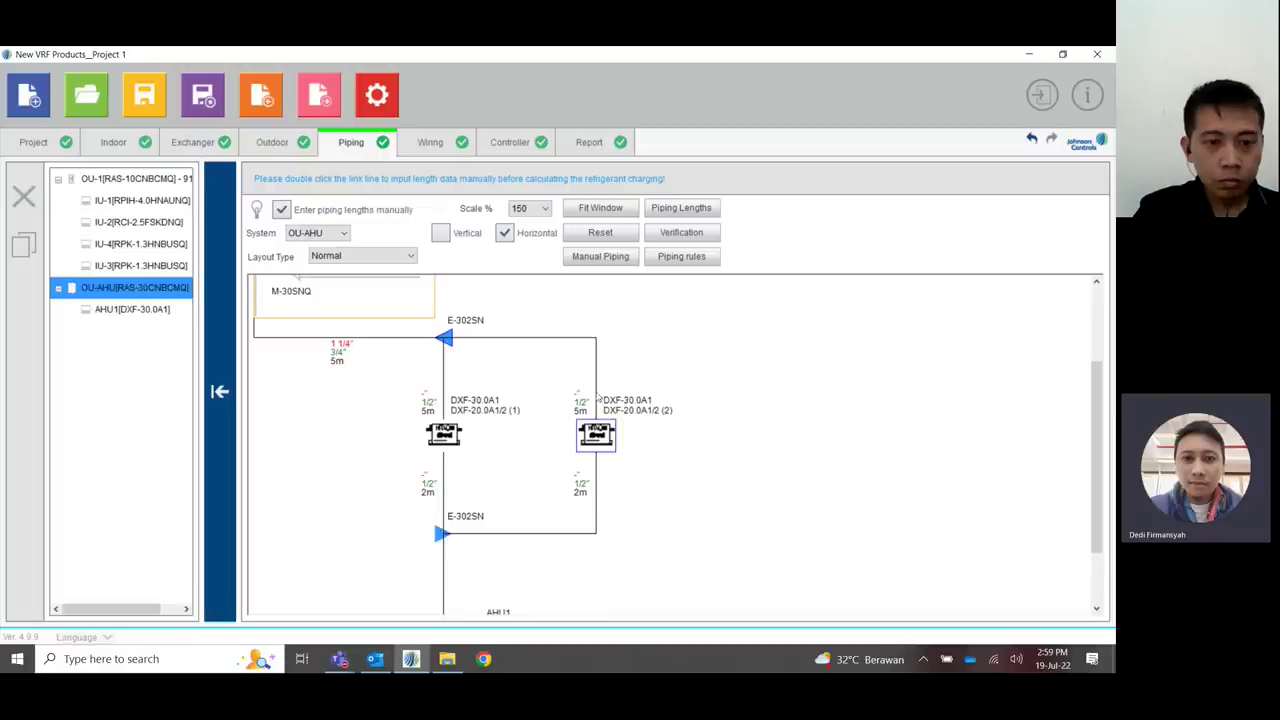
scroll(495, 450, "down", 1)
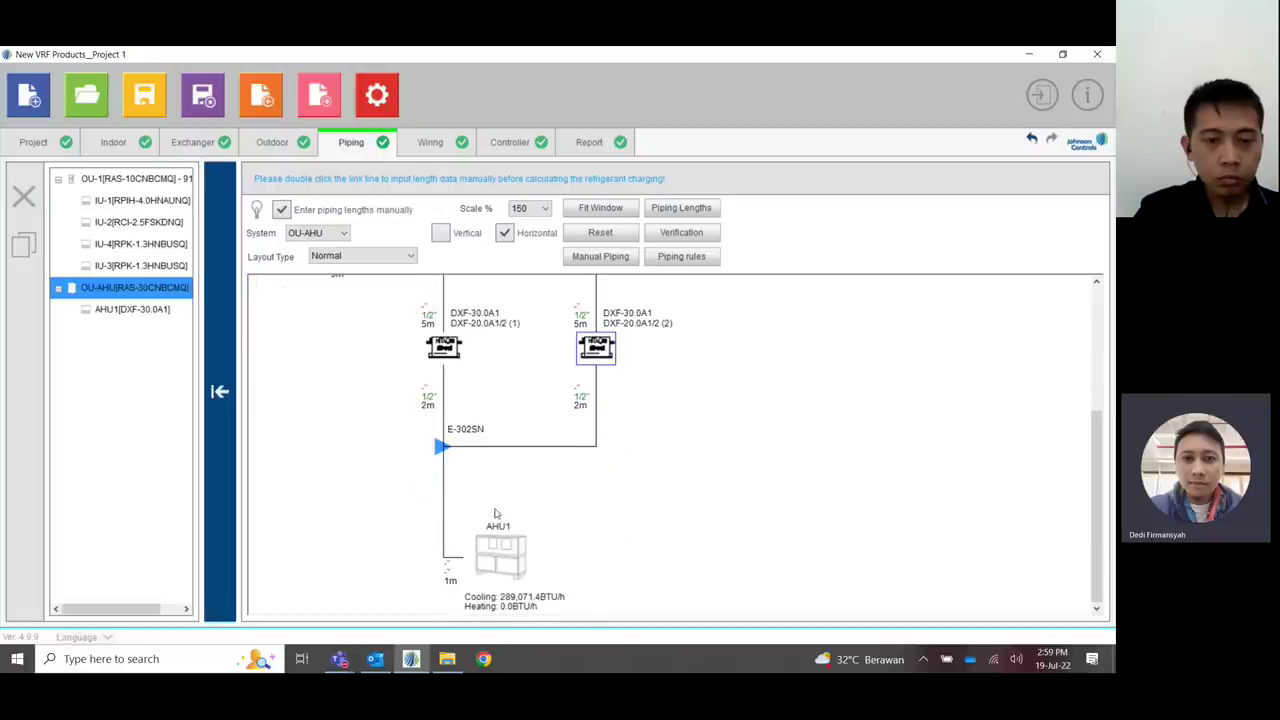
scroll(495, 513, "up", 2)
- View the OU-AHU piping diagram at 100% scale and return it to 150%
left_click(530, 208)
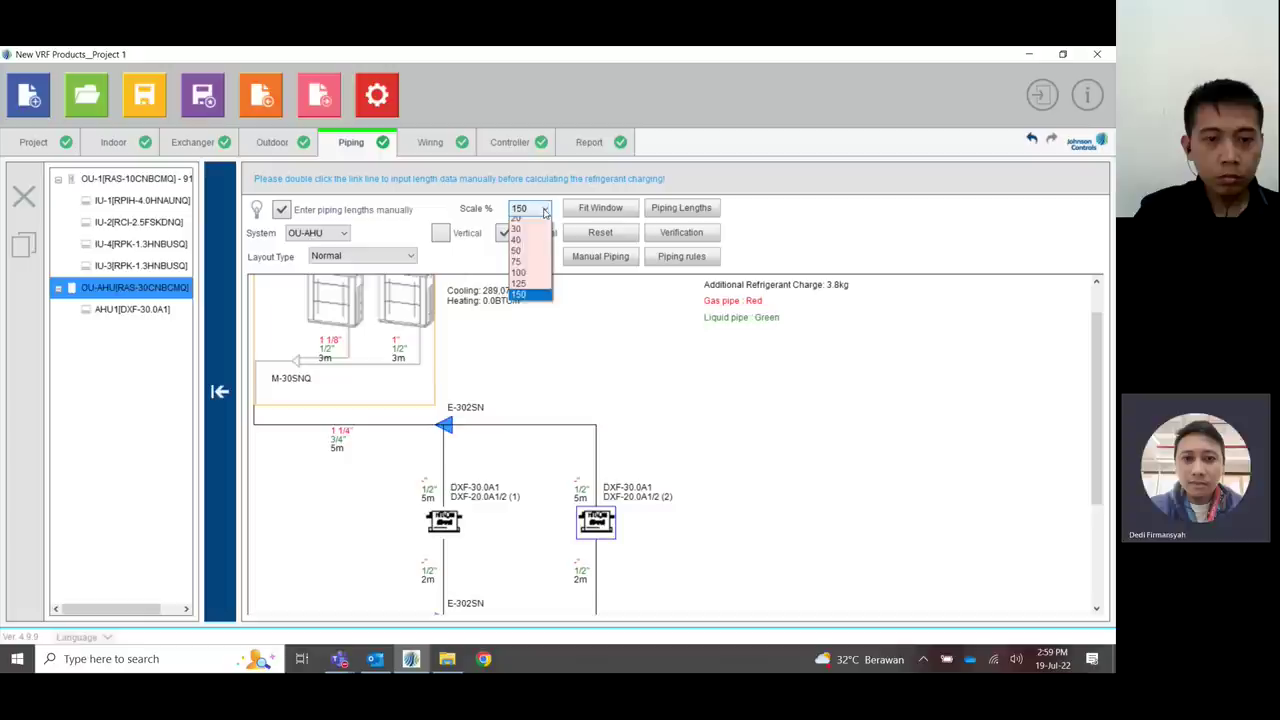
left_click(522, 230)
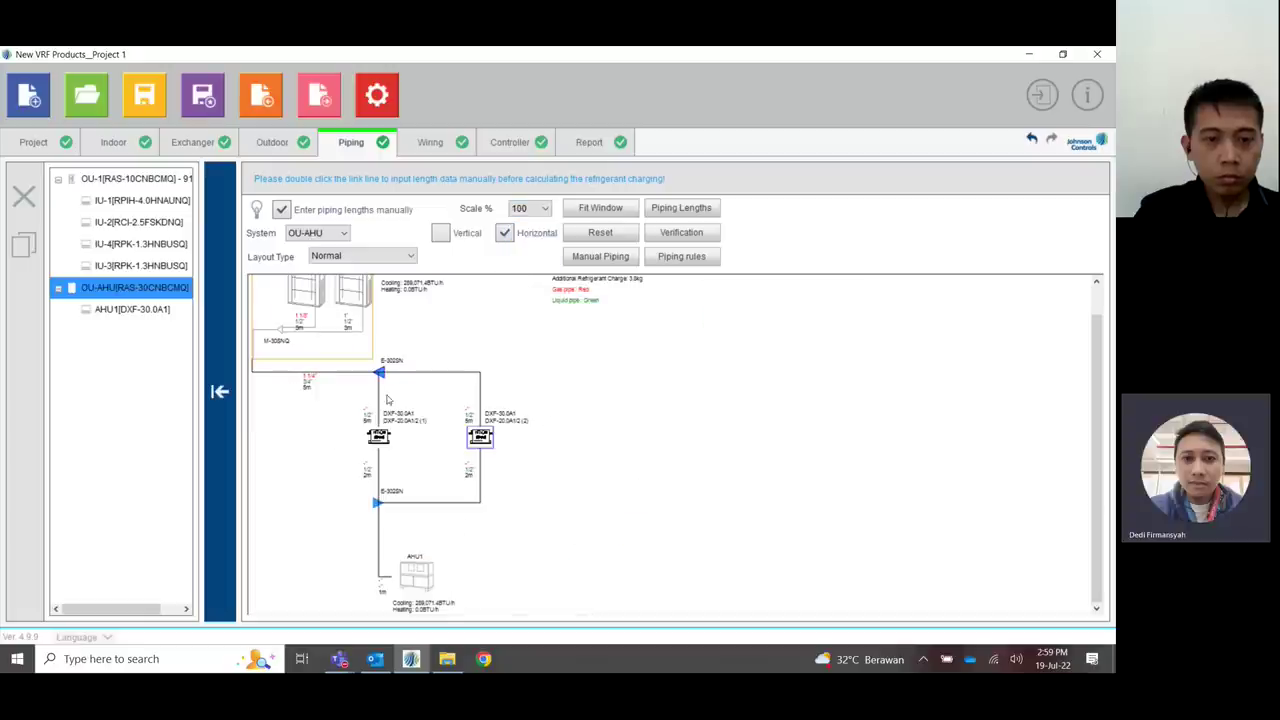
scroll(520, 400, "up", 1)
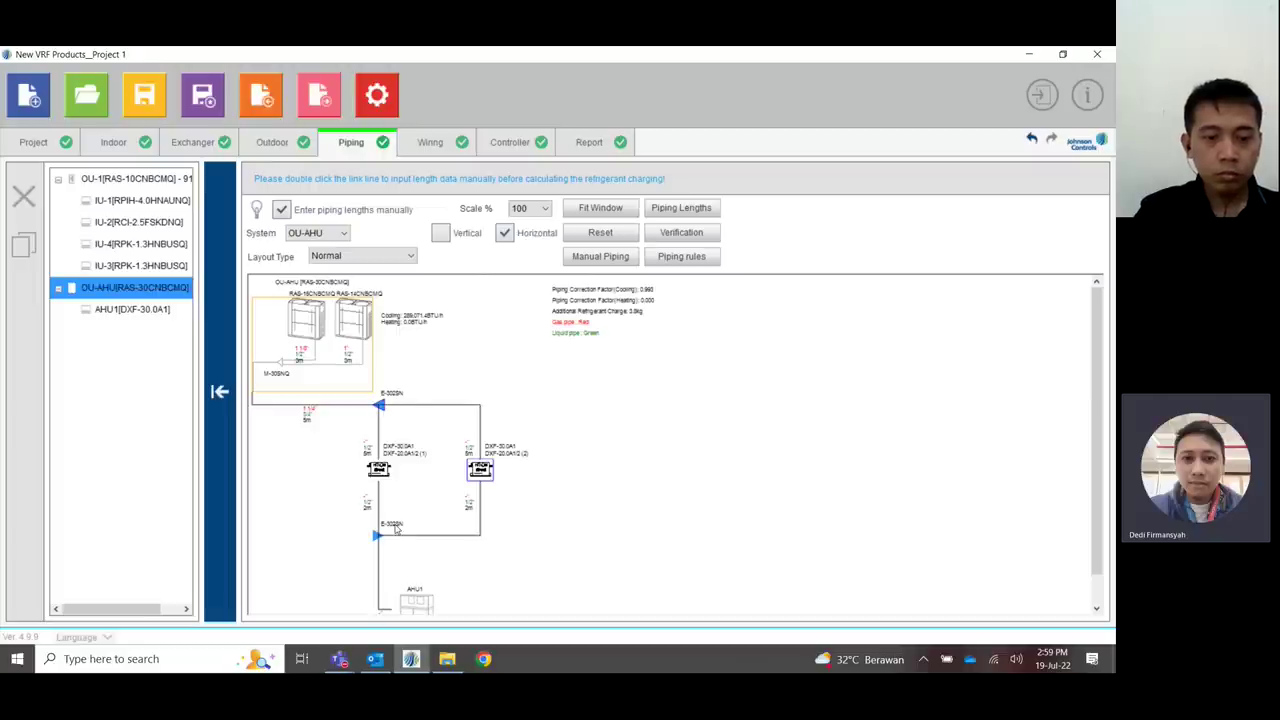
left_click(531, 208)
left_click(530, 300)
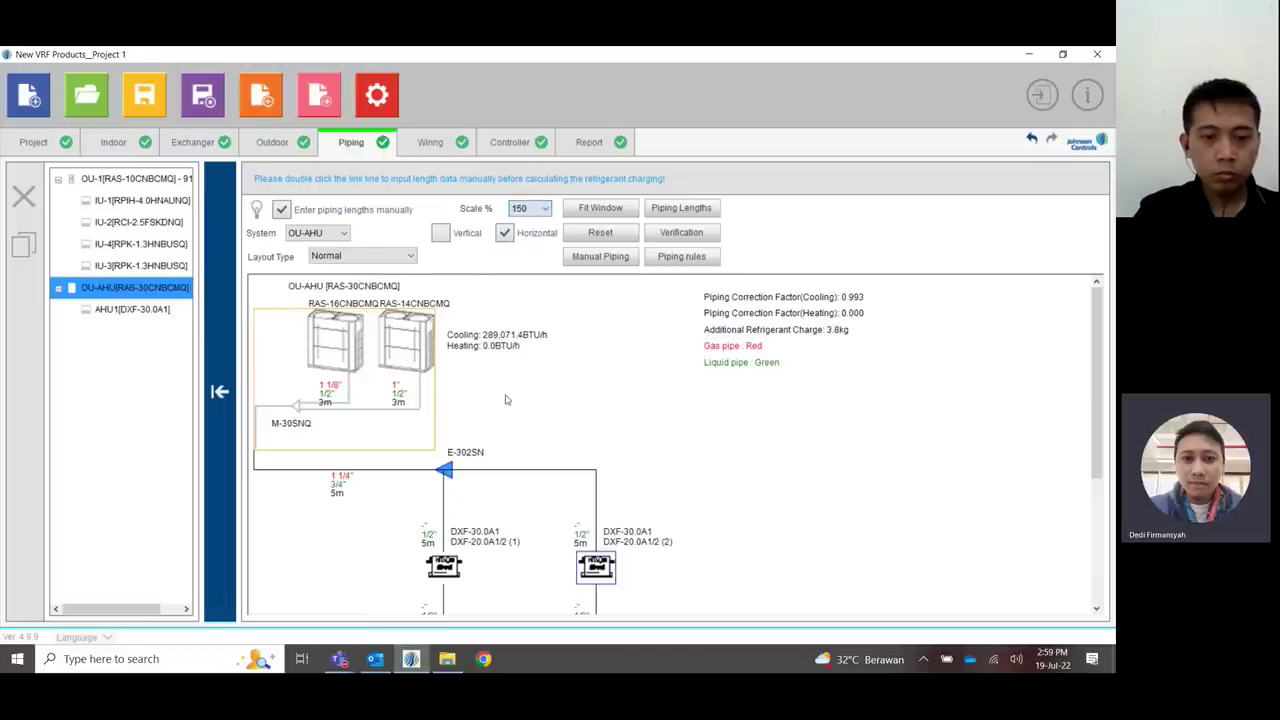
left_click(506, 400)
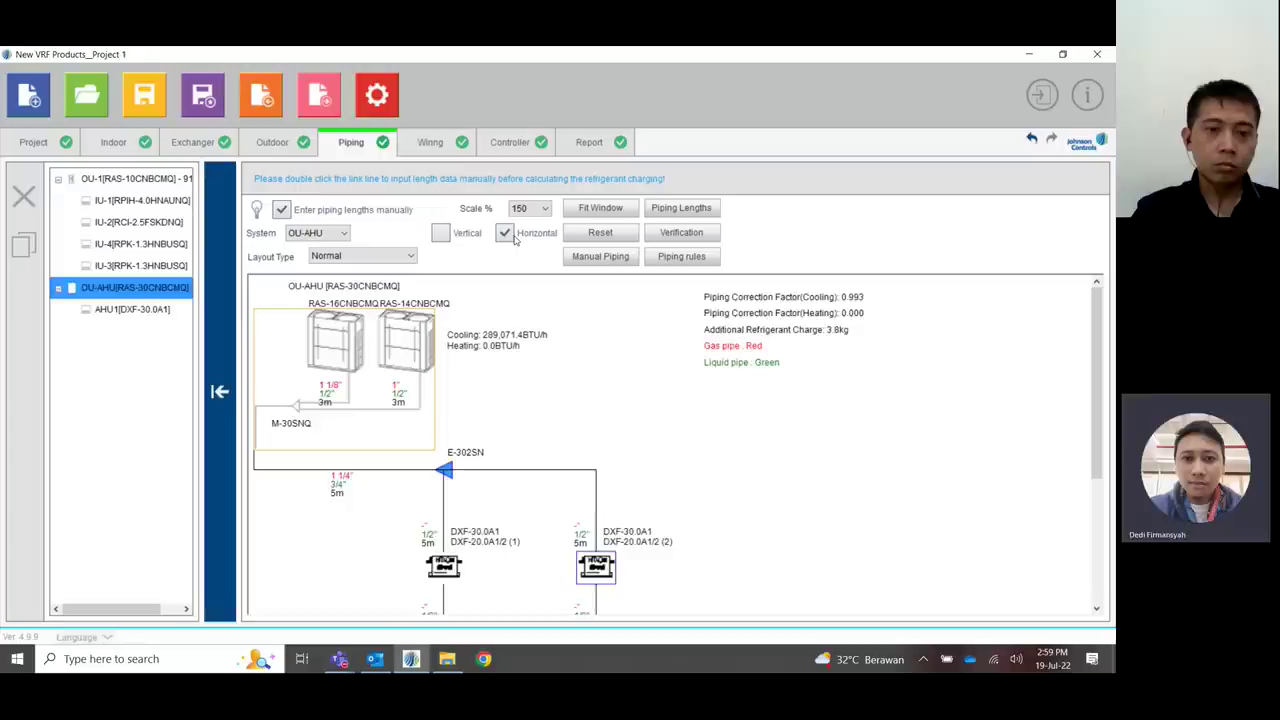
- Review the OU-1 system's piping diagram at 100% scale and its wiring diagram
left_click(135, 178)
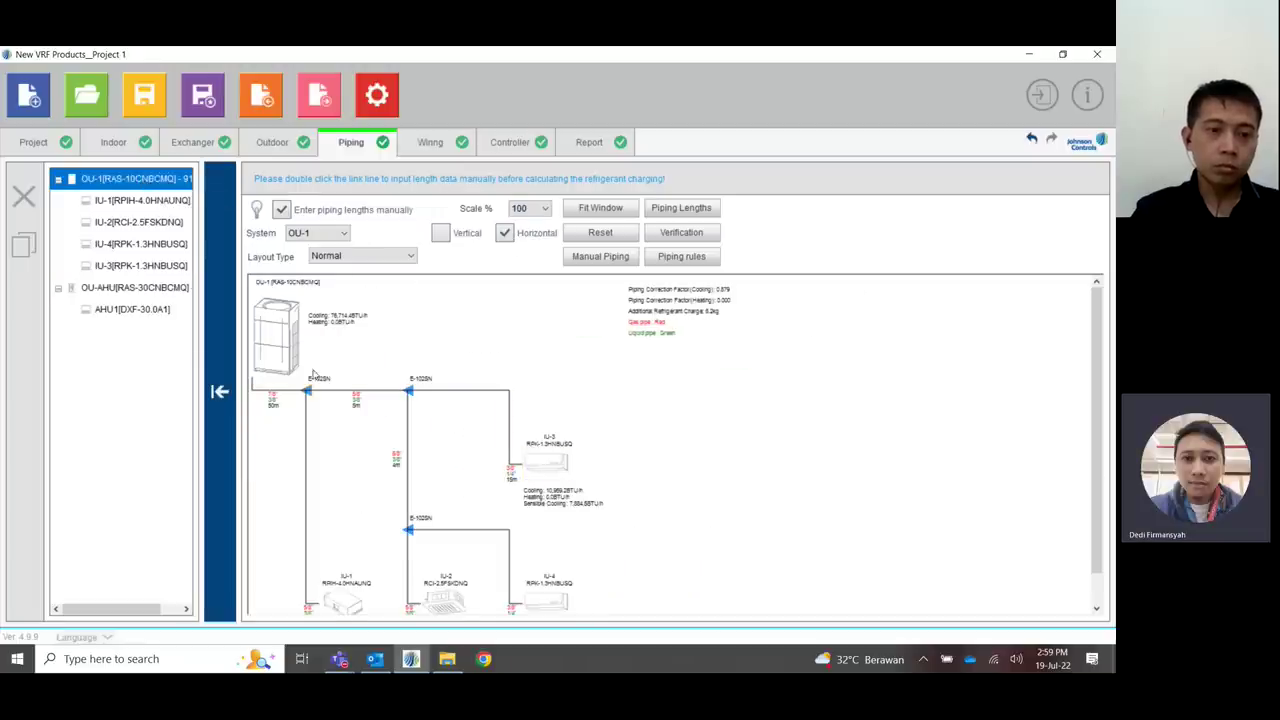
left_click(530, 210)
left_click(524, 298)
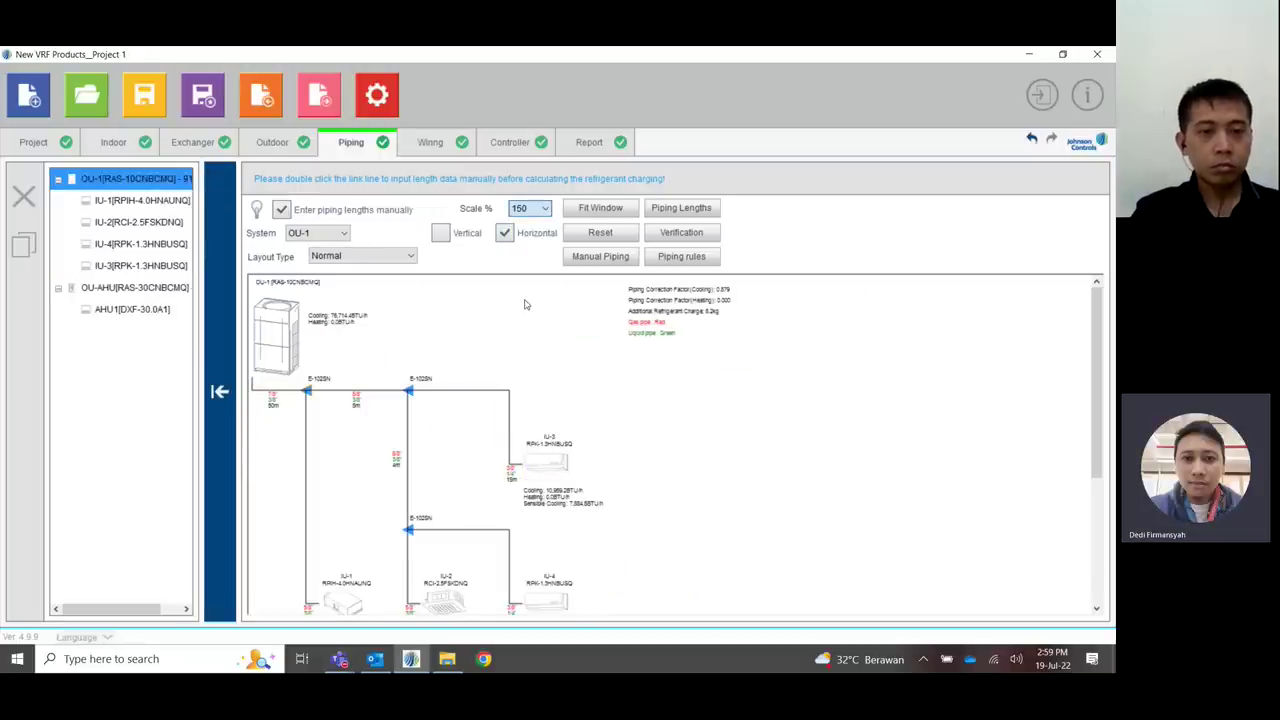
left_click(530, 208)
left_click(524, 271)
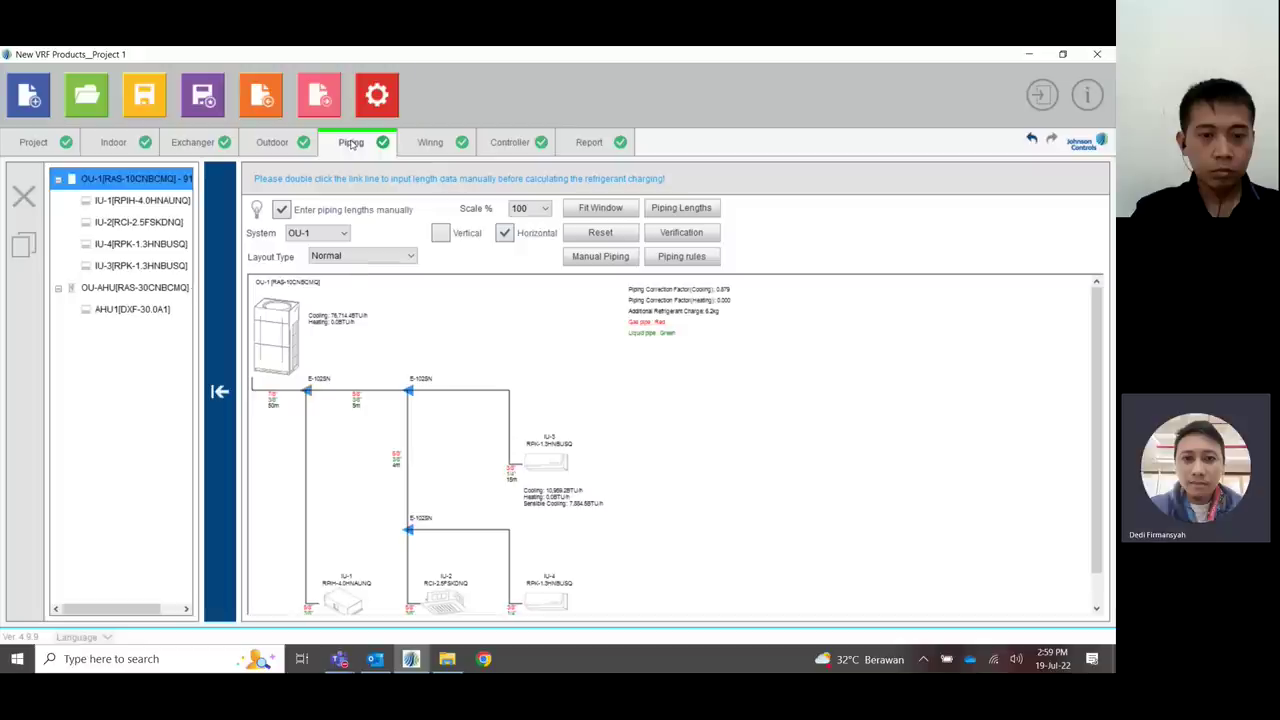
left_click(443, 144)
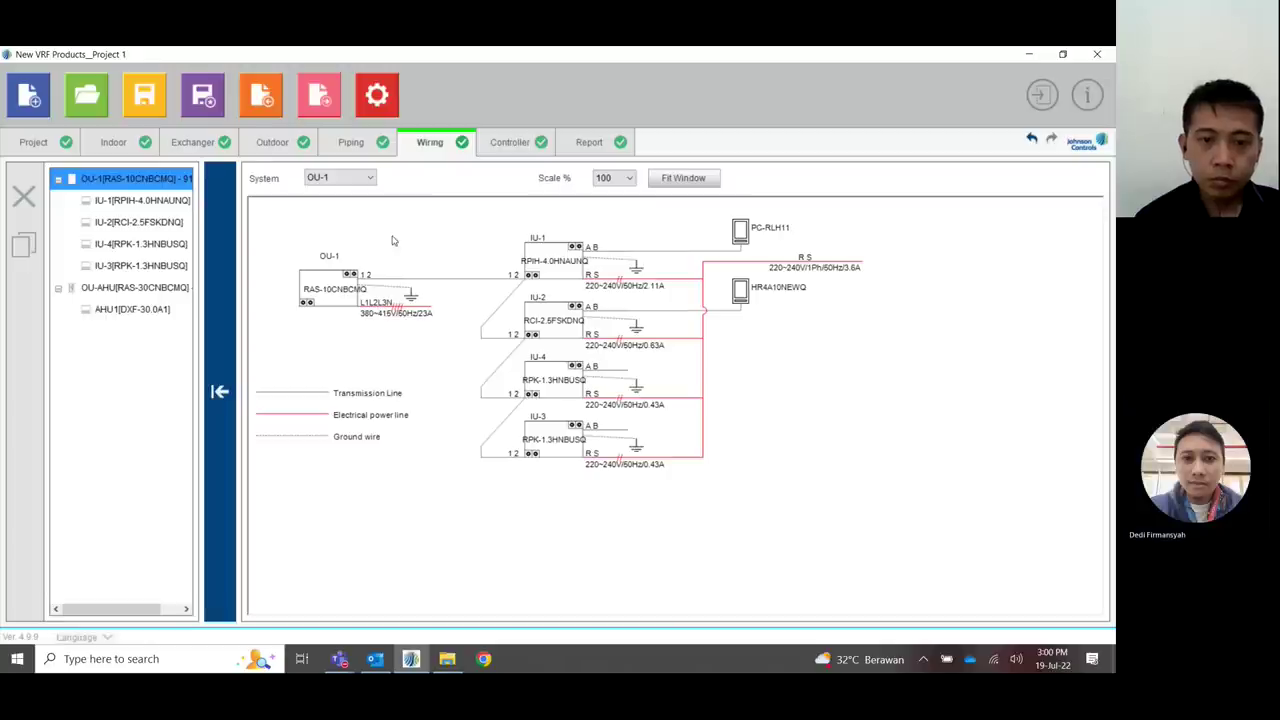
- Assign the OU-1 and OU-AHU systems to the first control group and view the group's name setting
left_click(500, 147)
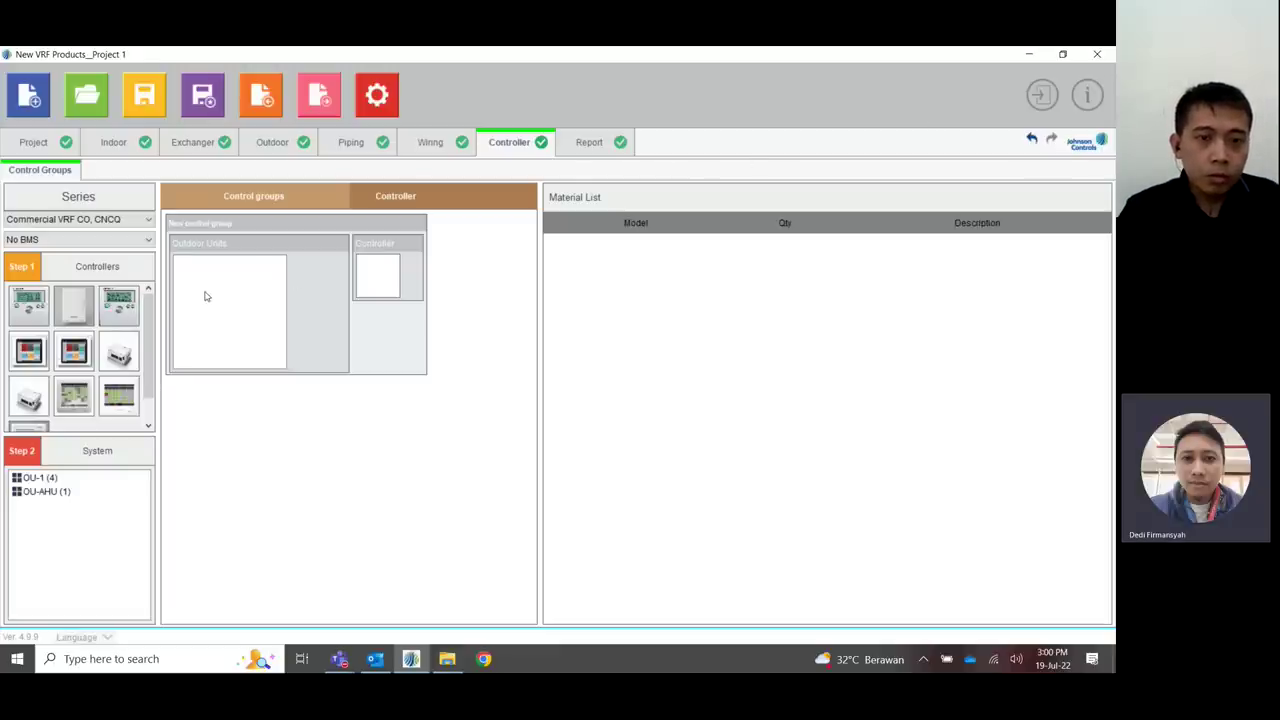
left_click(39, 481)
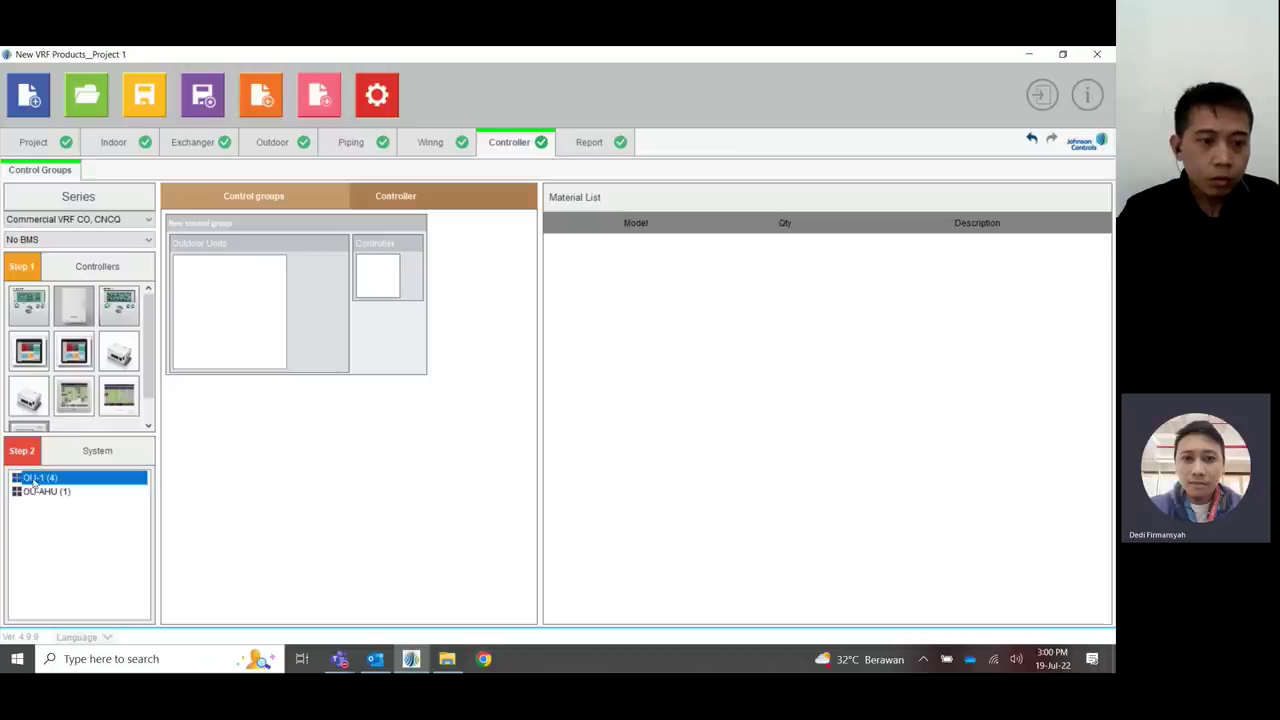
left_click(35, 493)
left_click(36, 480)
left_click(35, 491)
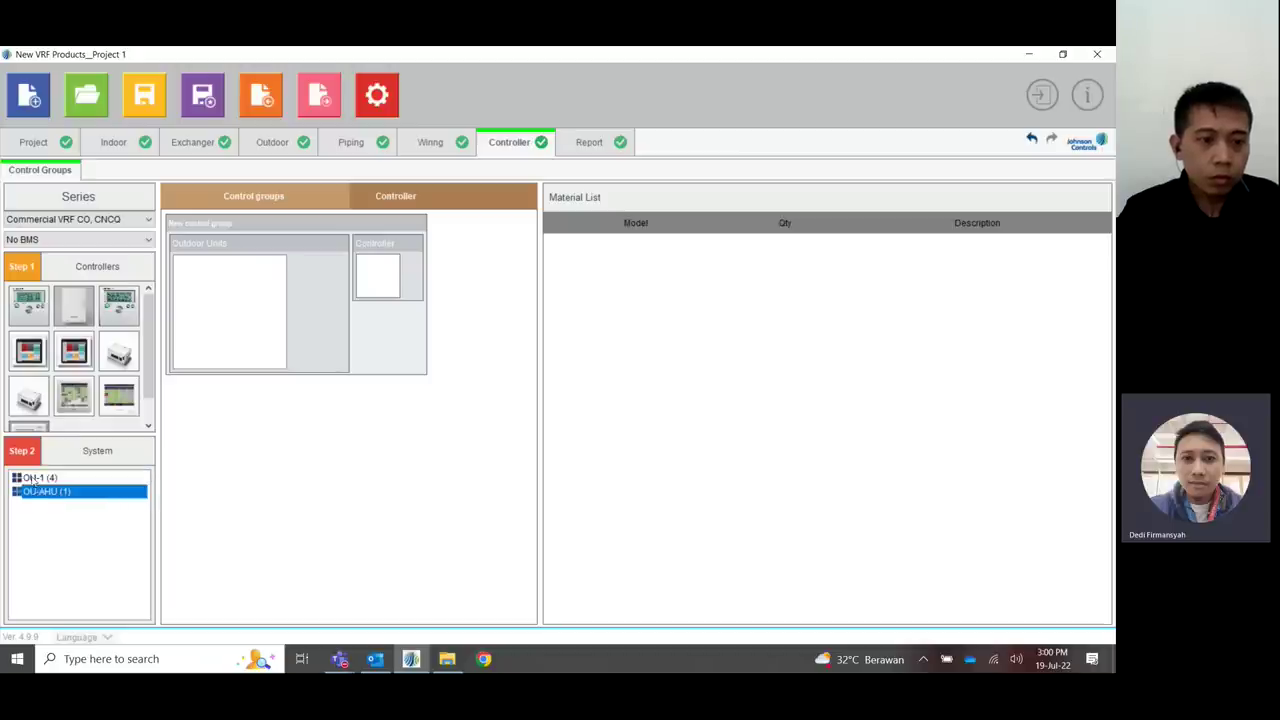
left_click(37, 480)
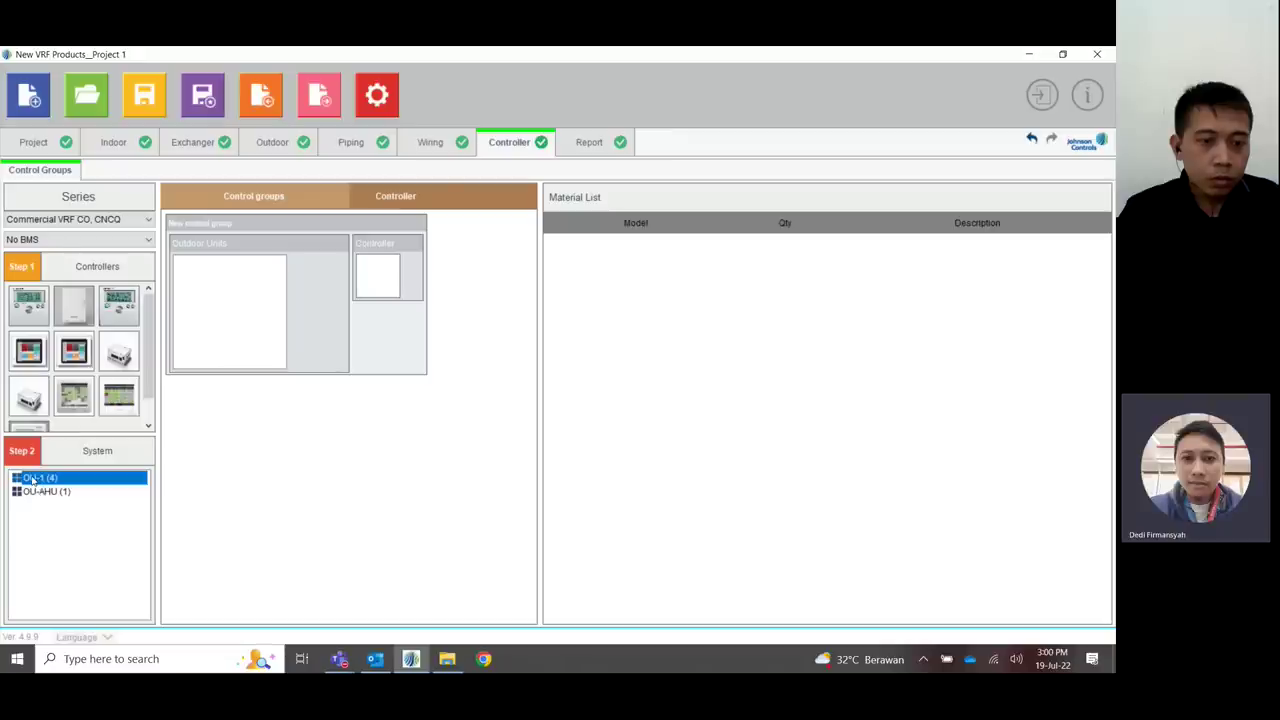
left_click_drag(43, 479, 215, 276)
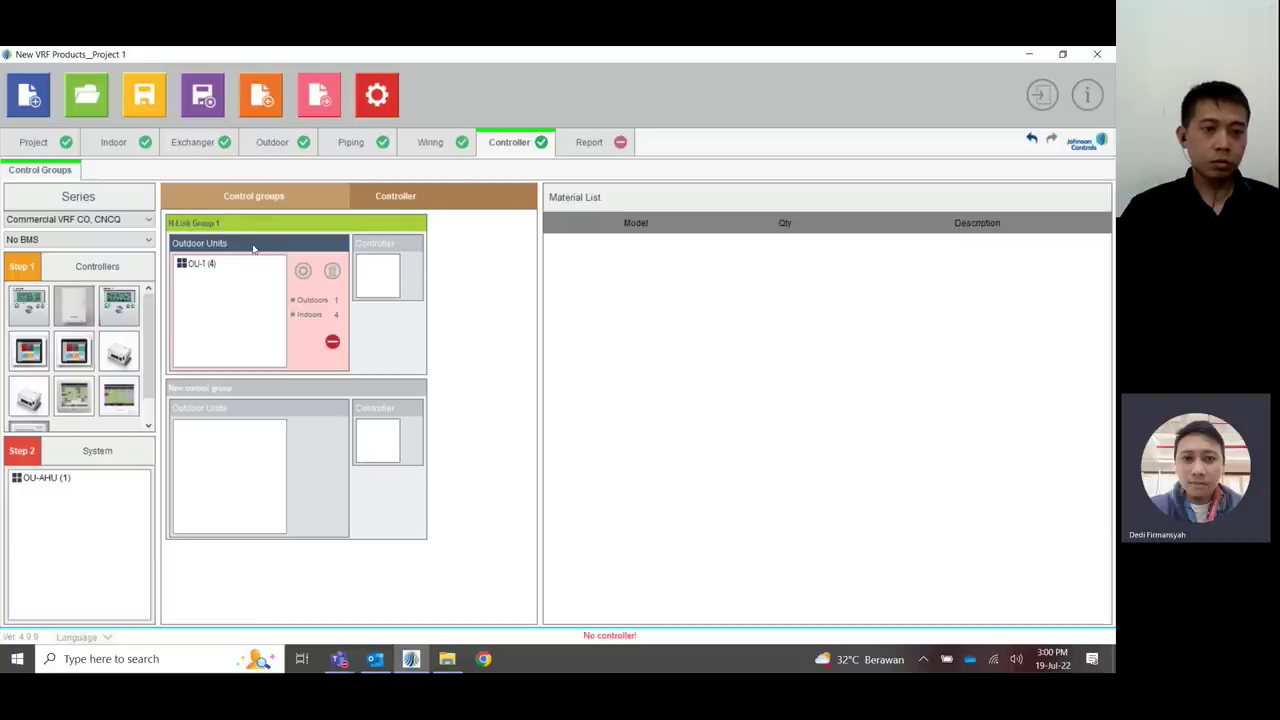
left_click(36, 479)
left_click_drag(36, 481, 214, 298)
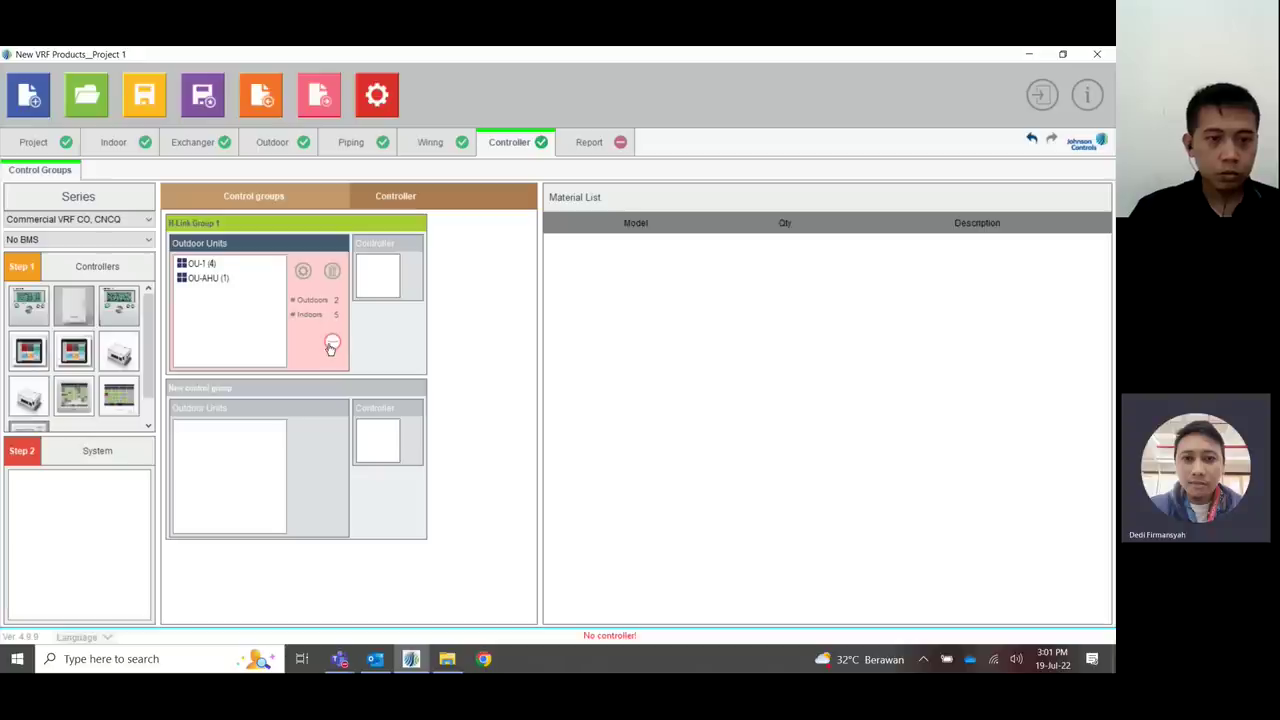
left_click(304, 272)
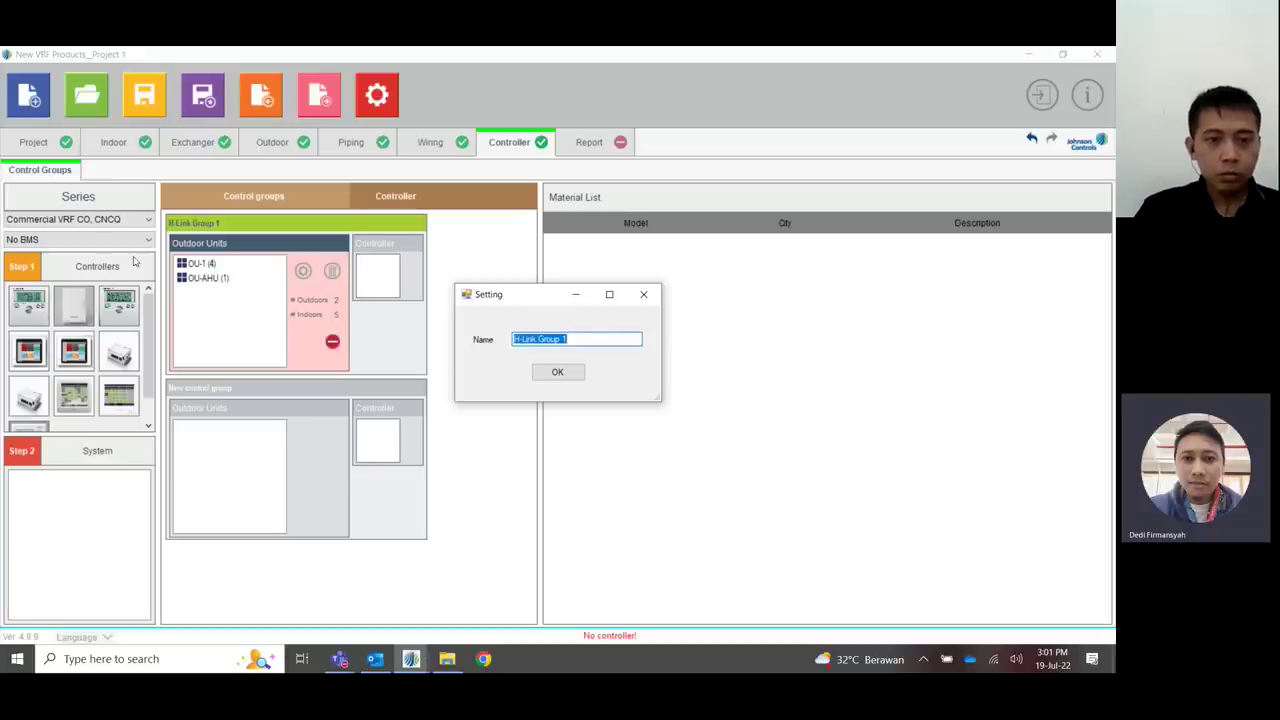
left_click(643, 294)
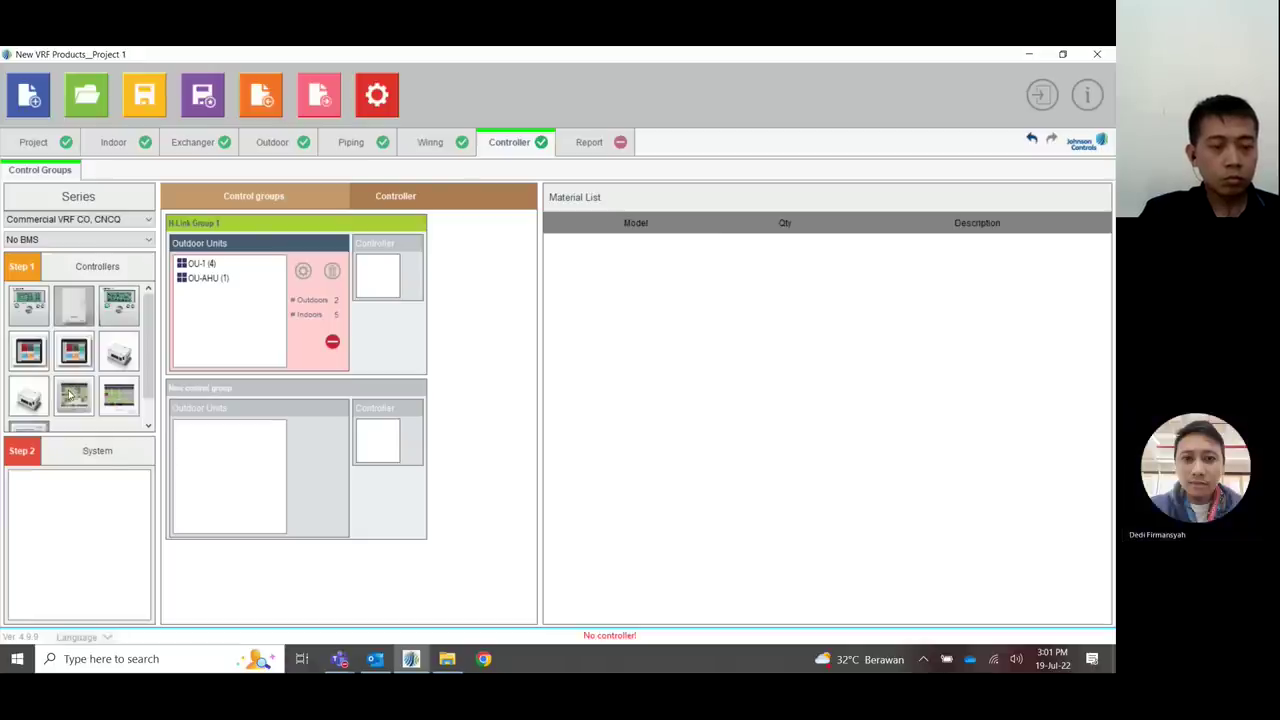
- Add the PSC-A32MN Central Station Mini as the controller of H-Link Group 1
scroll(73, 397, "down", 1)
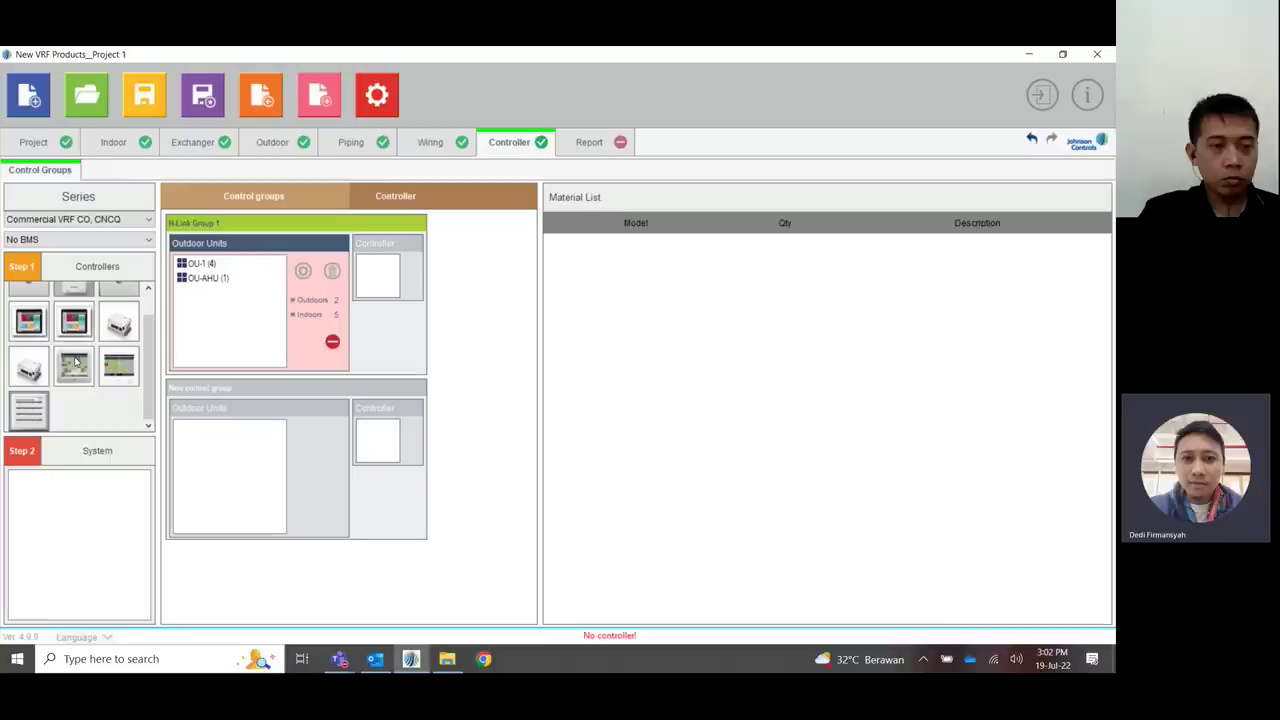
scroll(73, 368, "up", 1)
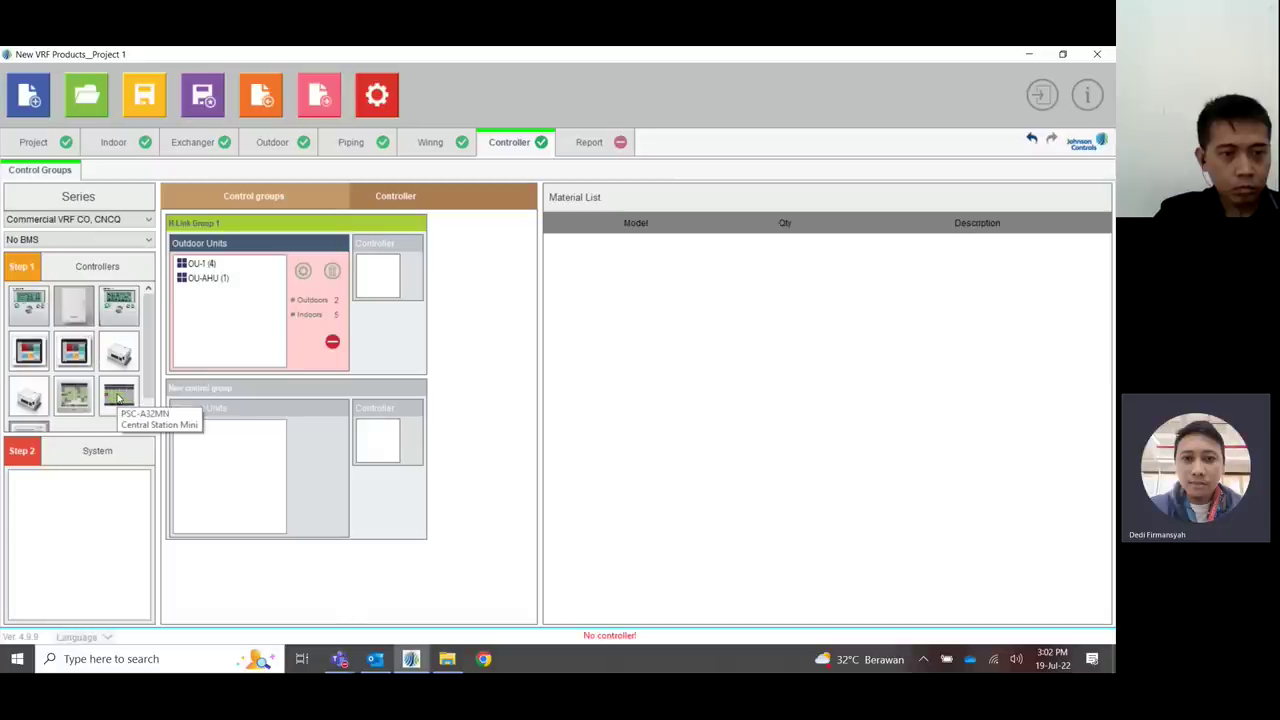
left_click_drag(118, 397, 372, 284)
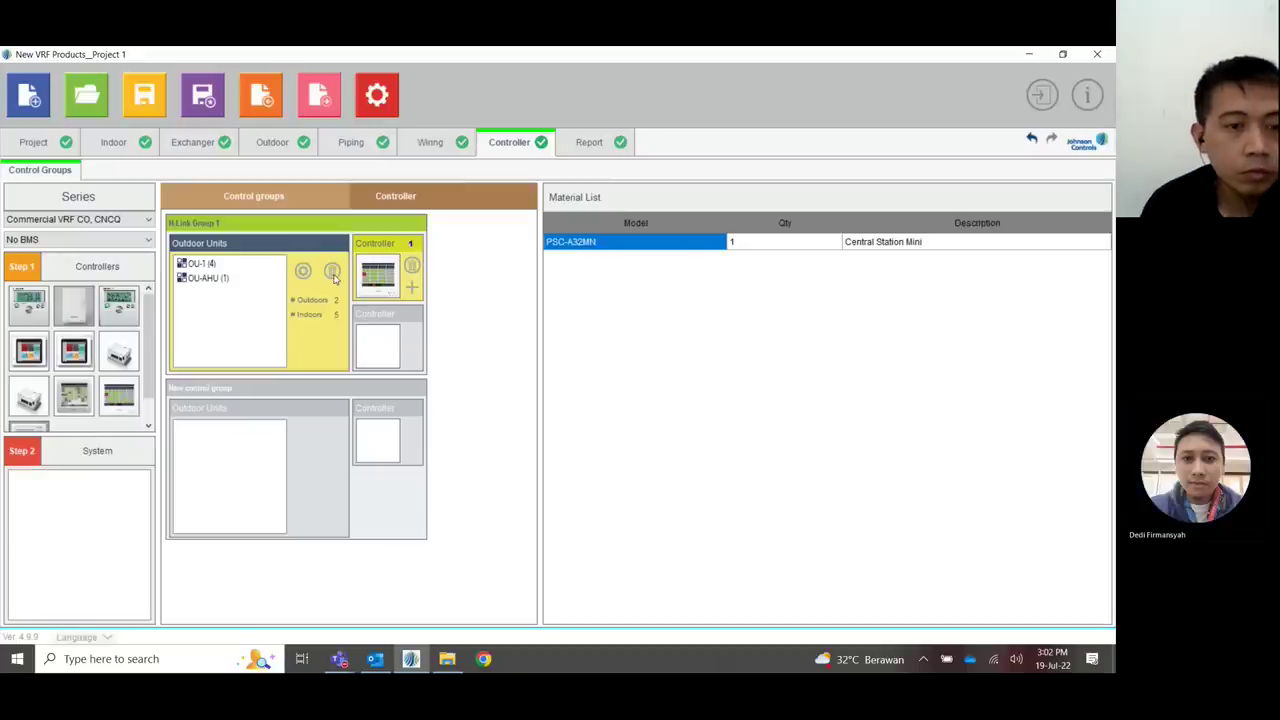
- Set the building management system type for the available controllers to Bacnet
left_click(134, 220)
left_click(134, 221)
left_click(134, 238)
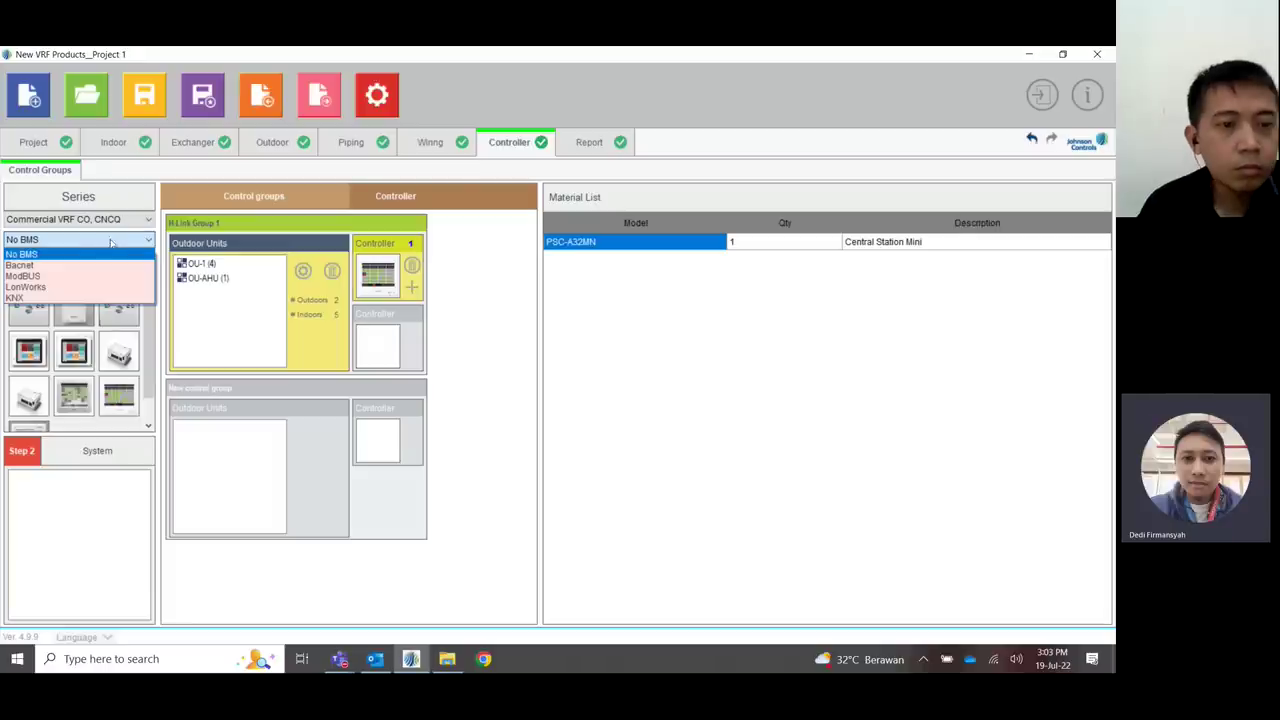
left_click(112, 242)
left_click(112, 242)
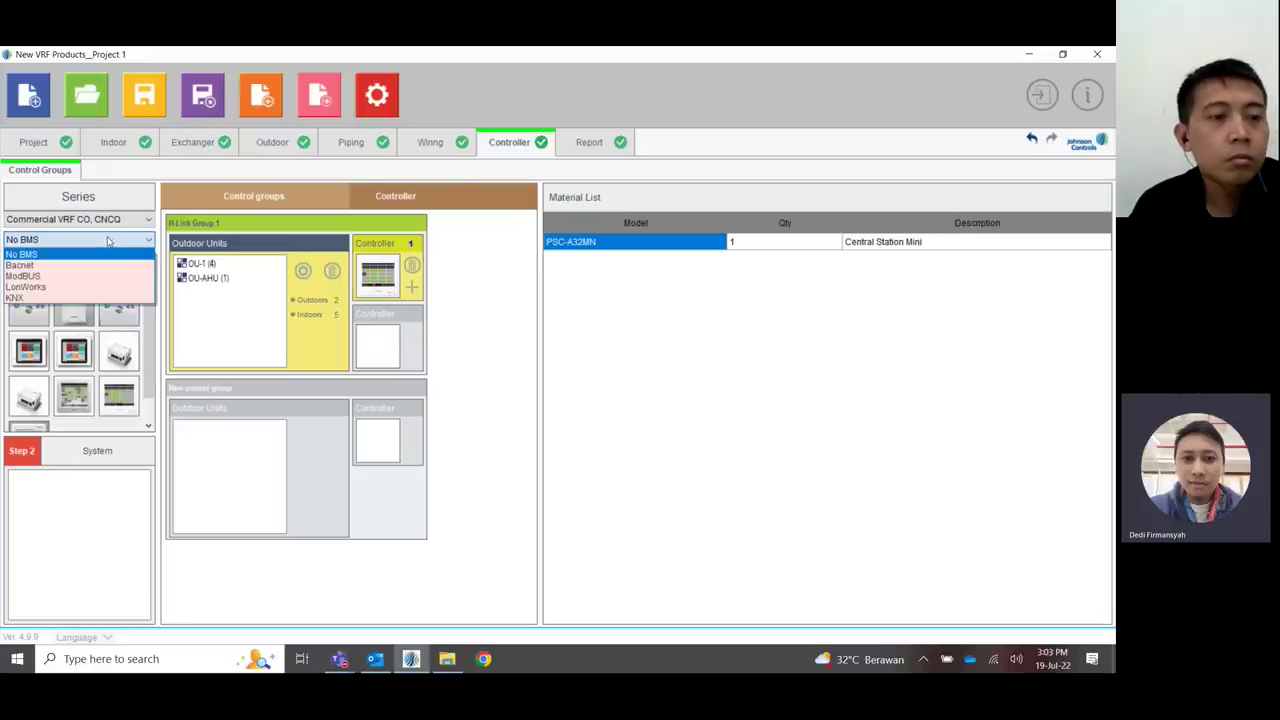
left_click(62, 265)
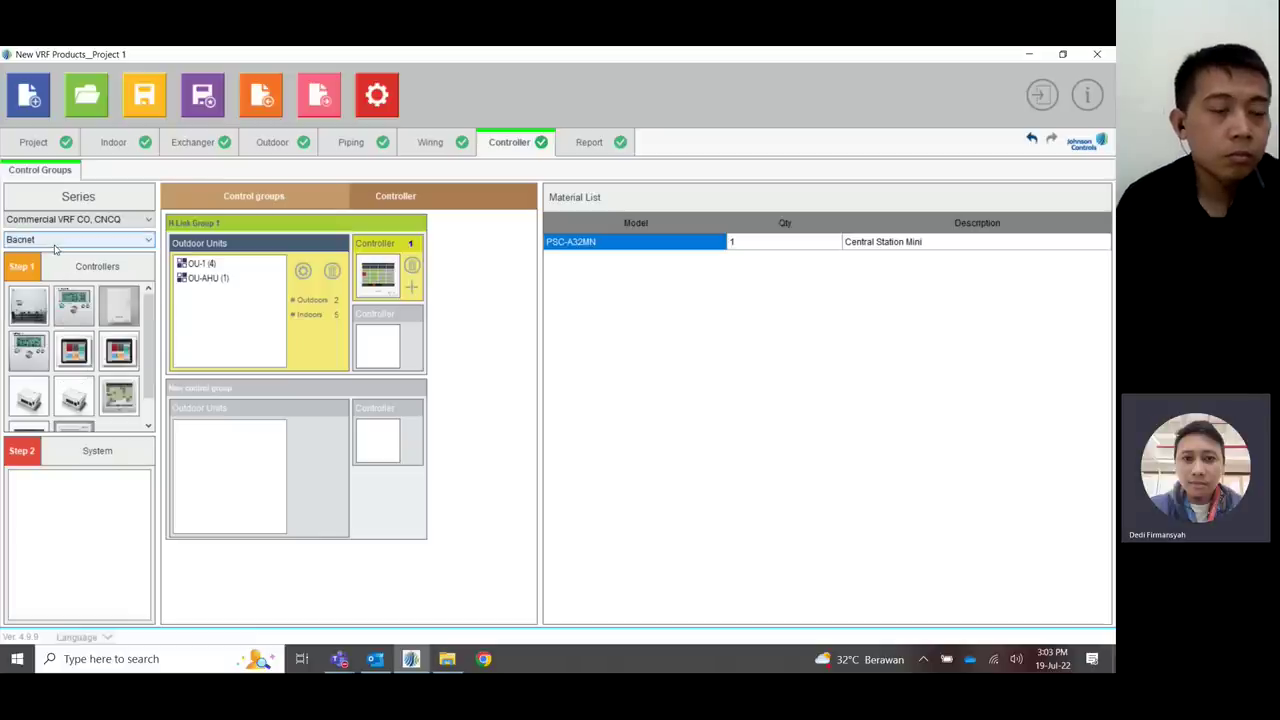
left_click(50, 241)
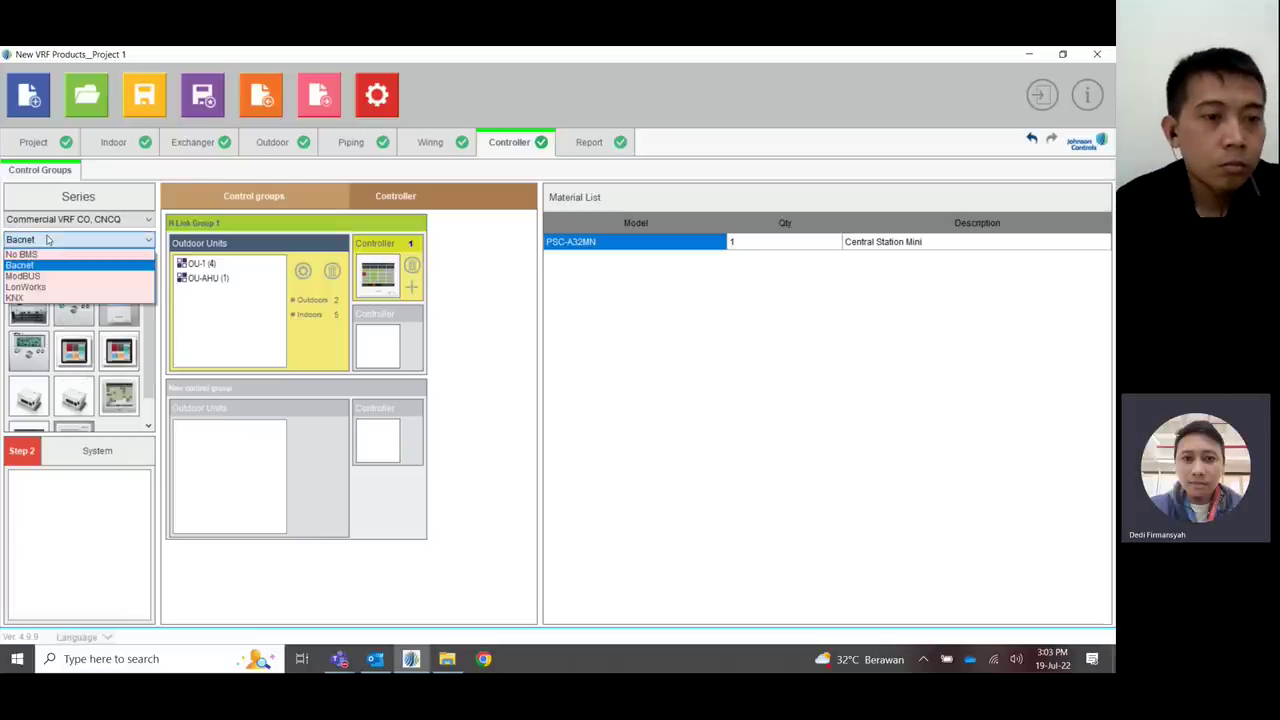
left_click(52, 243)
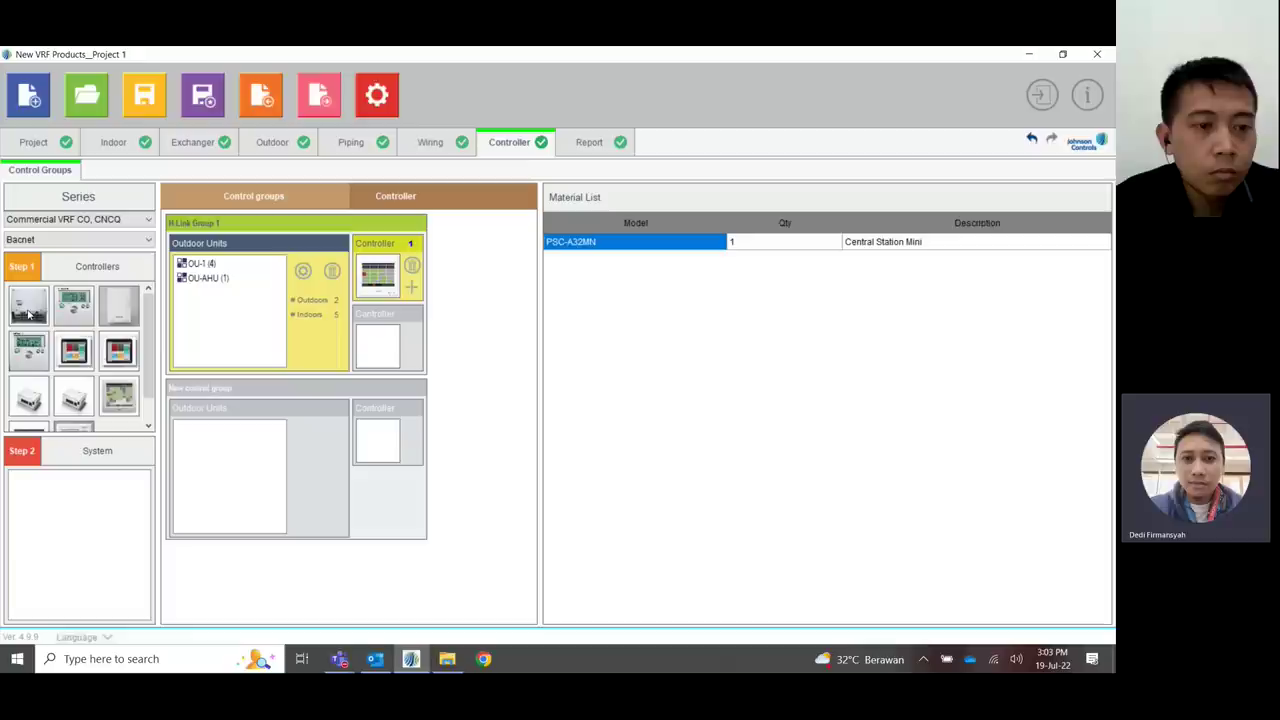
- Try to add the Bacnet adapter alongside the PSC-A32MN in H-Link Group 1, and remove the PSC-A32MN from the group
left_click_drag(28, 306, 385, 350)
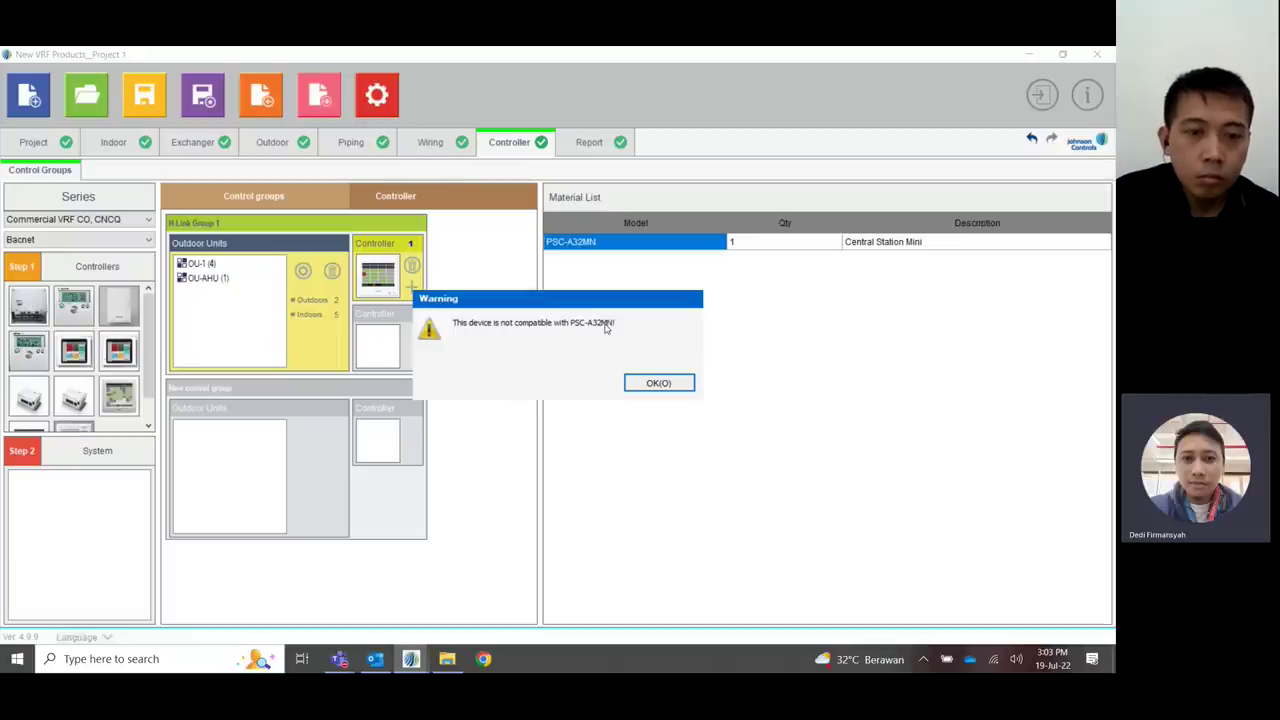
left_click(652, 388)
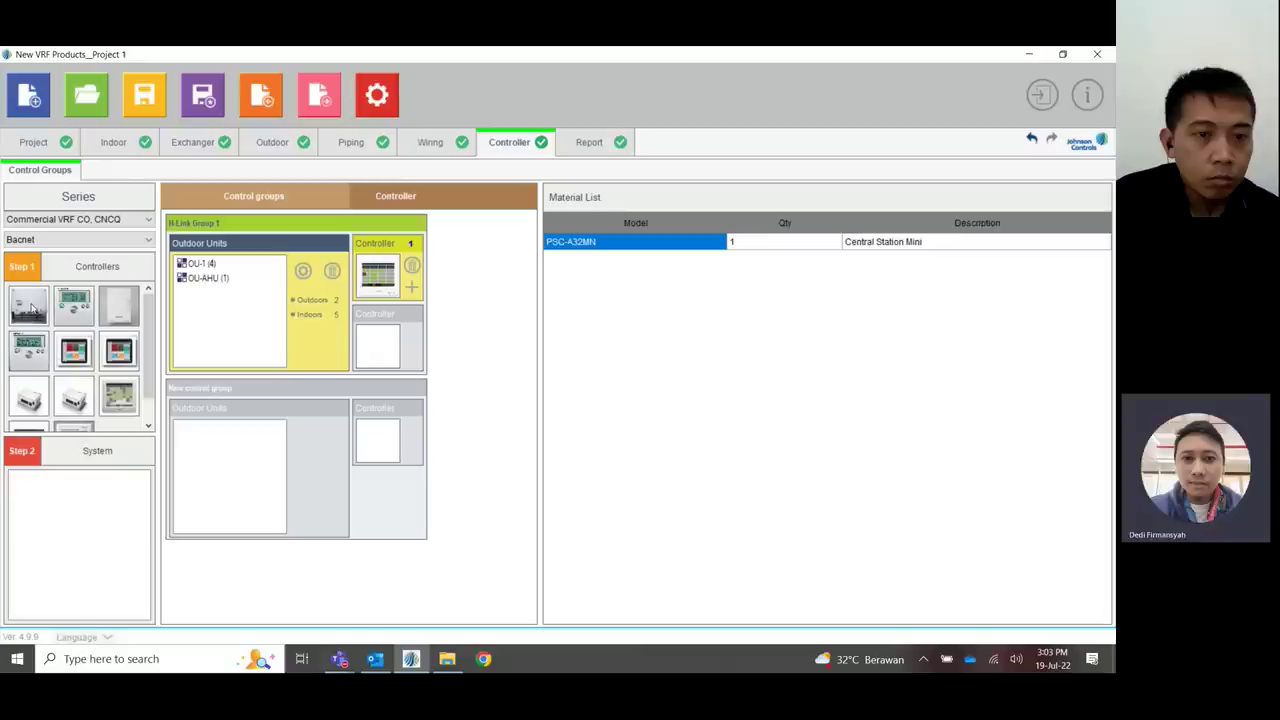
left_click(418, 271)
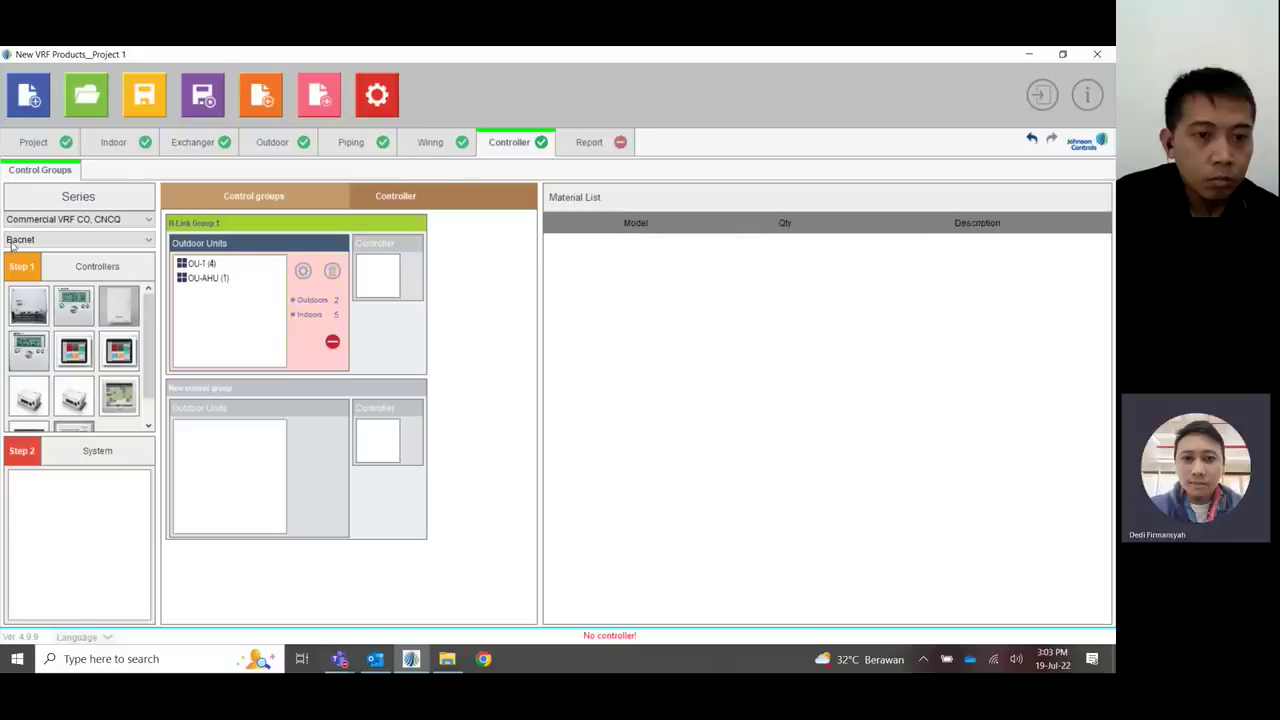
- Set the building management system type to No BMS and add the PSC-A64GT Central Station EZ to H-Link Group 1
left_click(80, 239)
left_click(60, 254)
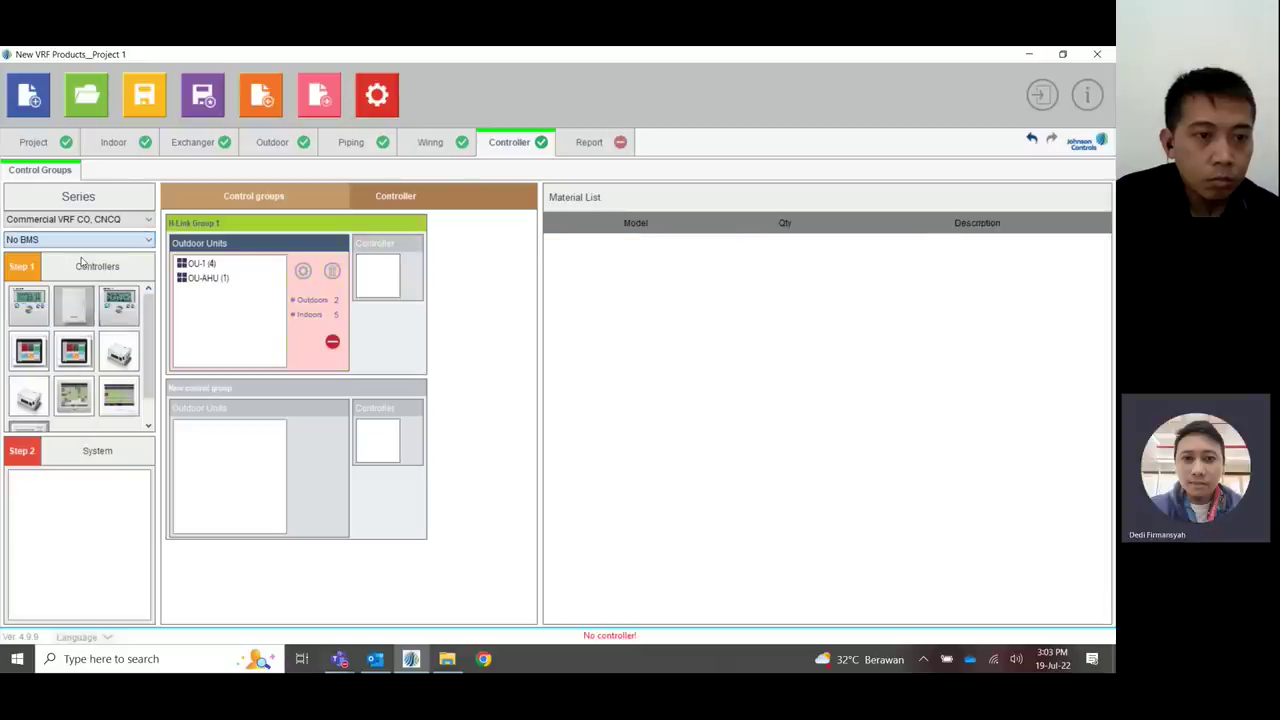
left_click_drag(73, 395, 376, 282)
- Switch the building management system type to Bacnet and add the HC-A64BNP1 Bacnet Adapter to H-Link Group 1
left_click(80, 239)
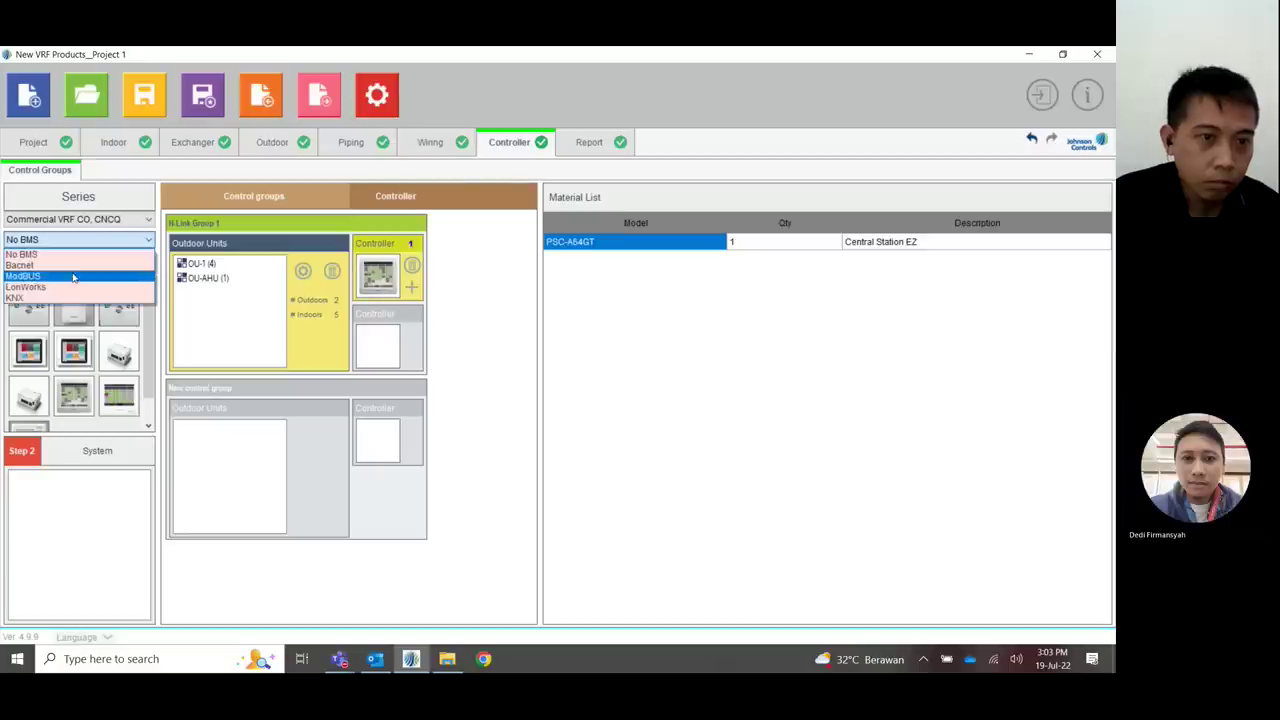
left_click(76, 266)
left_click_drag(375, 357, 376, 355)
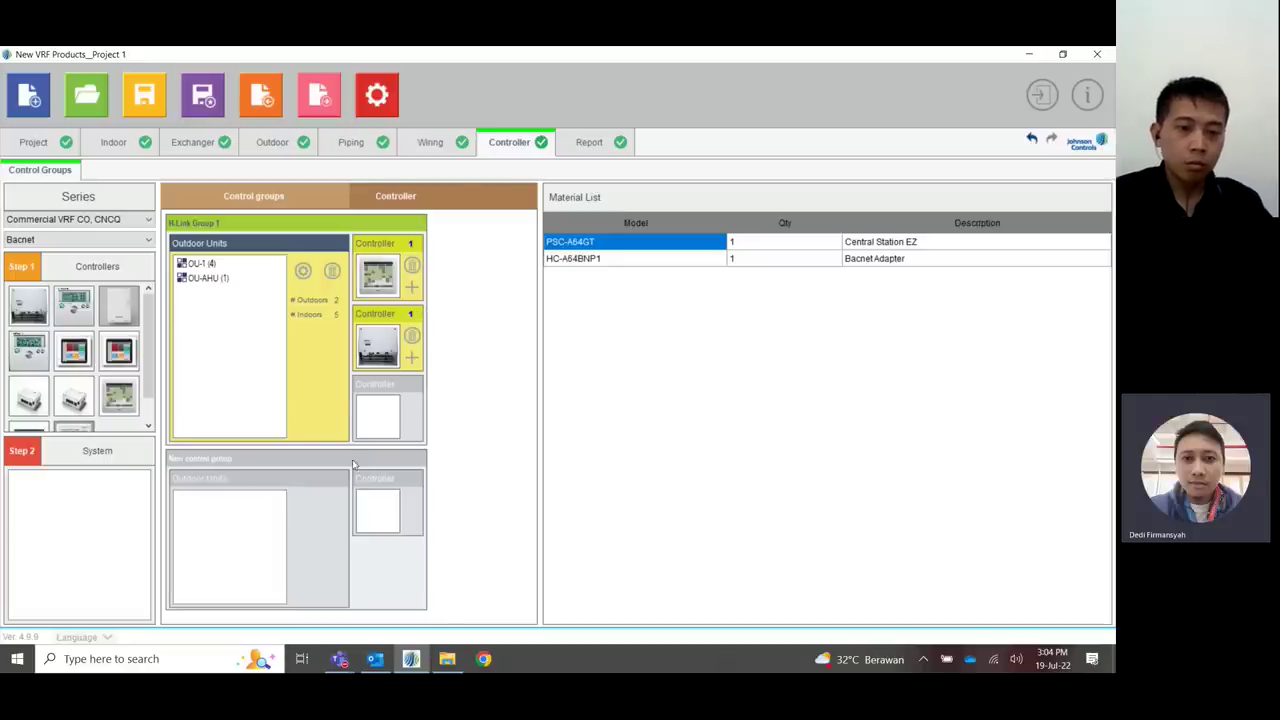
- Check the series options and change the building management system type from Bacnet to No BMS
left_click(90, 240)
left_click(90, 240)
left_click(110, 219)
left_click(112, 226)
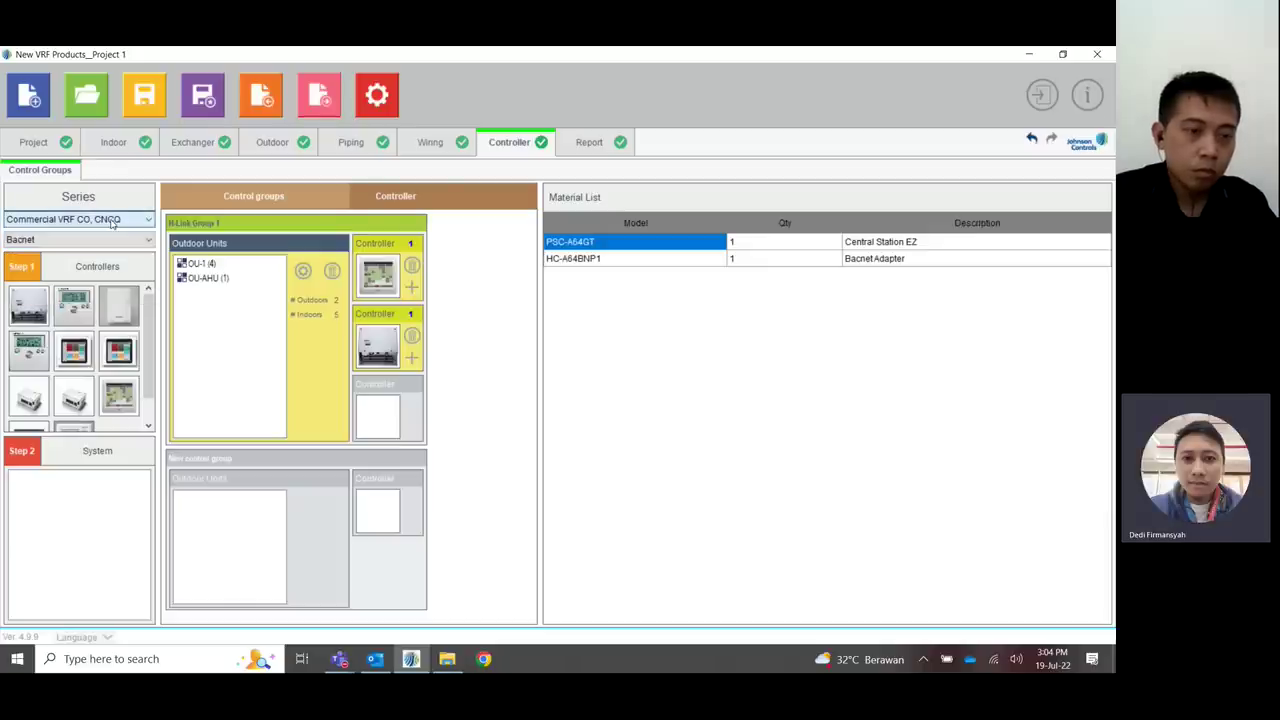
left_click(112, 240)
left_click(105, 252)
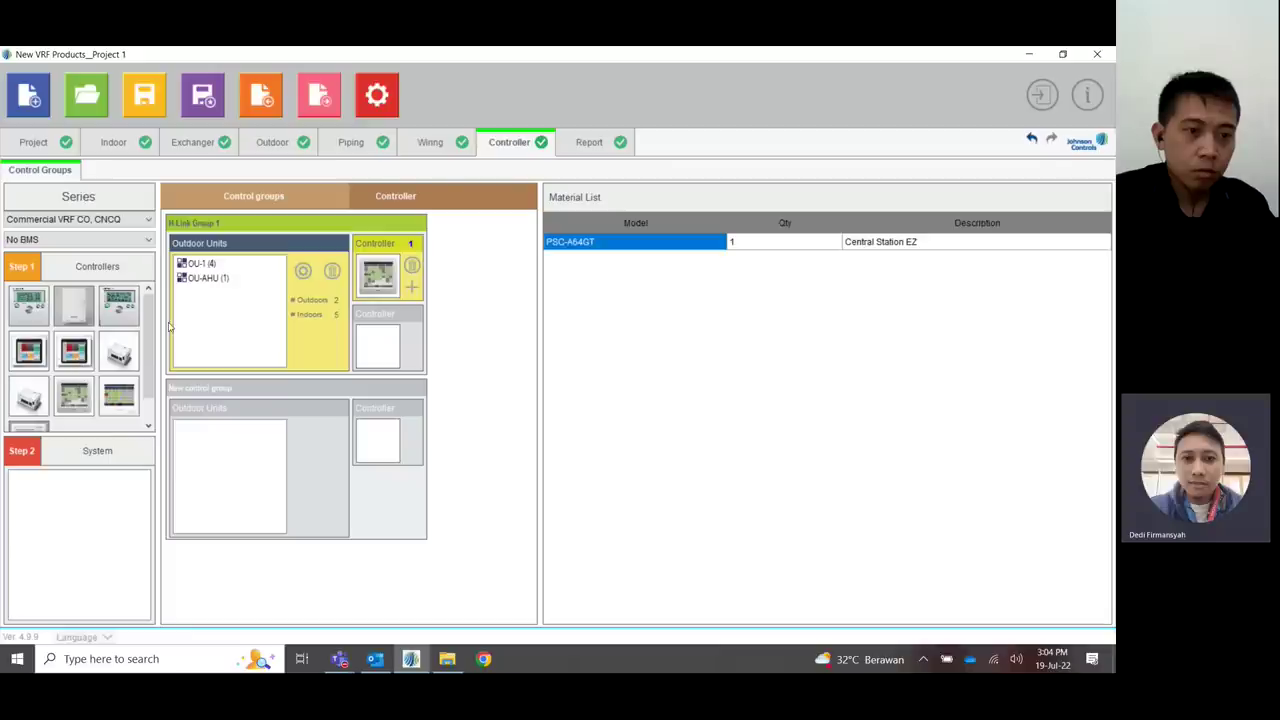
- Replace the Central Station EZ in H-Link Group 1 with the PSC-A128EX1 Central Station EX and its PSC-AD128EX1 extension adapter
left_click(411, 267)
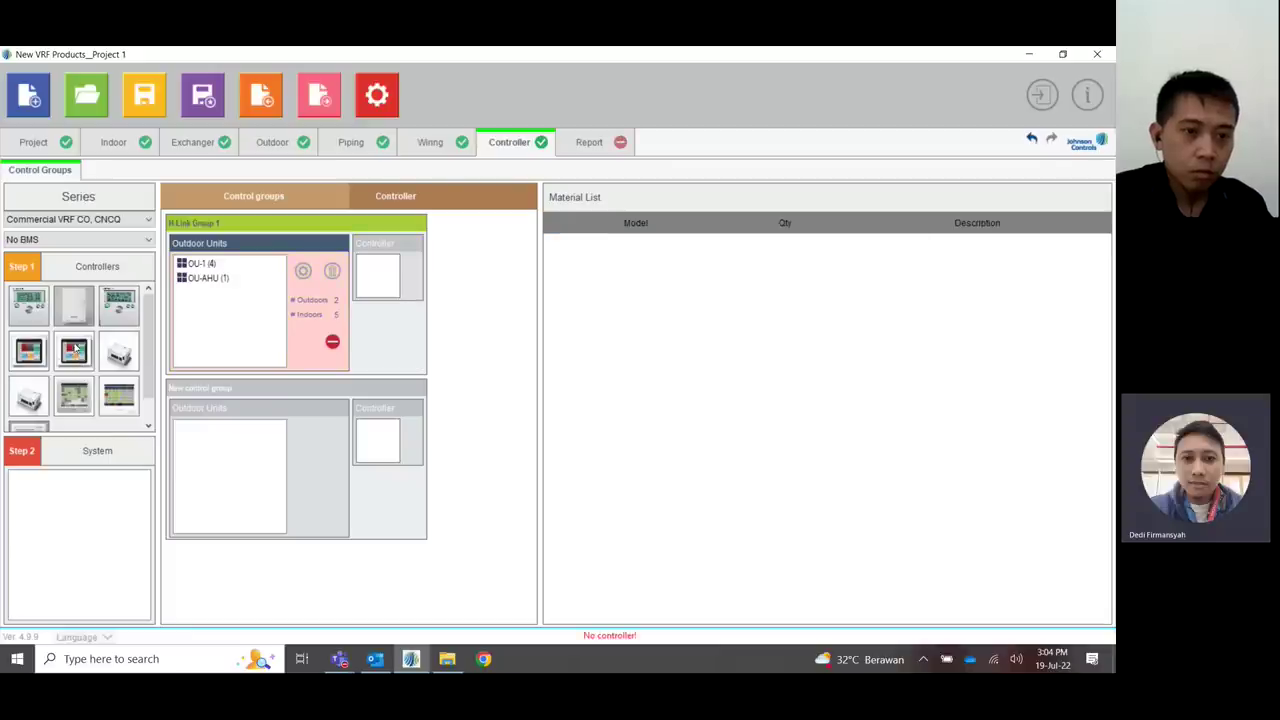
left_click(385, 278)
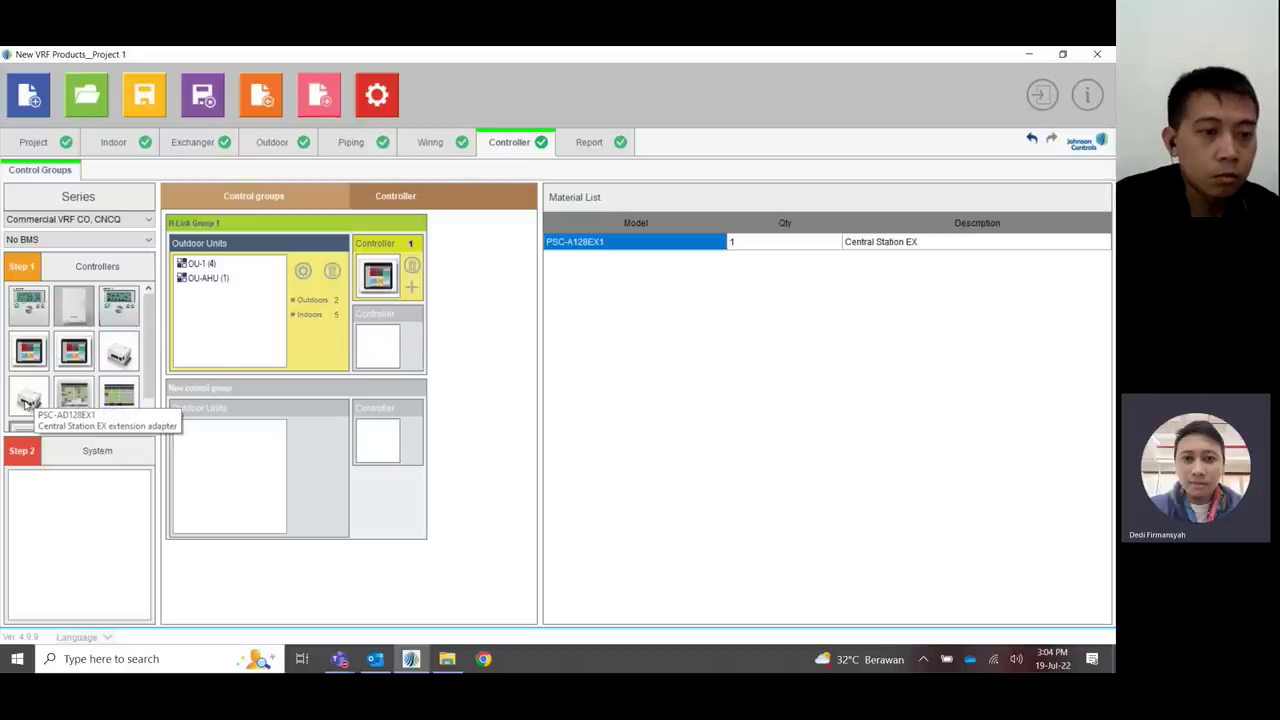
left_click_drag(27, 403, 388, 352)
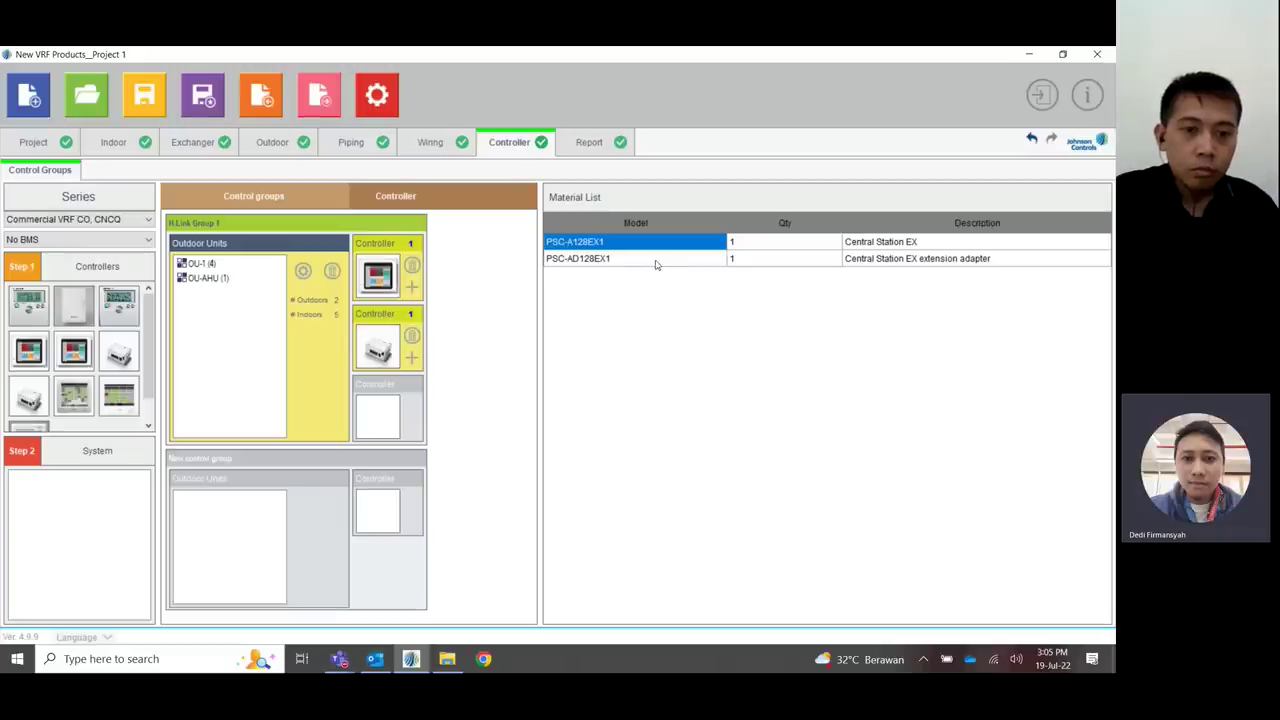
- Review the available report contents against the project information, indoor unit list and piping diagram
left_click(590, 147)
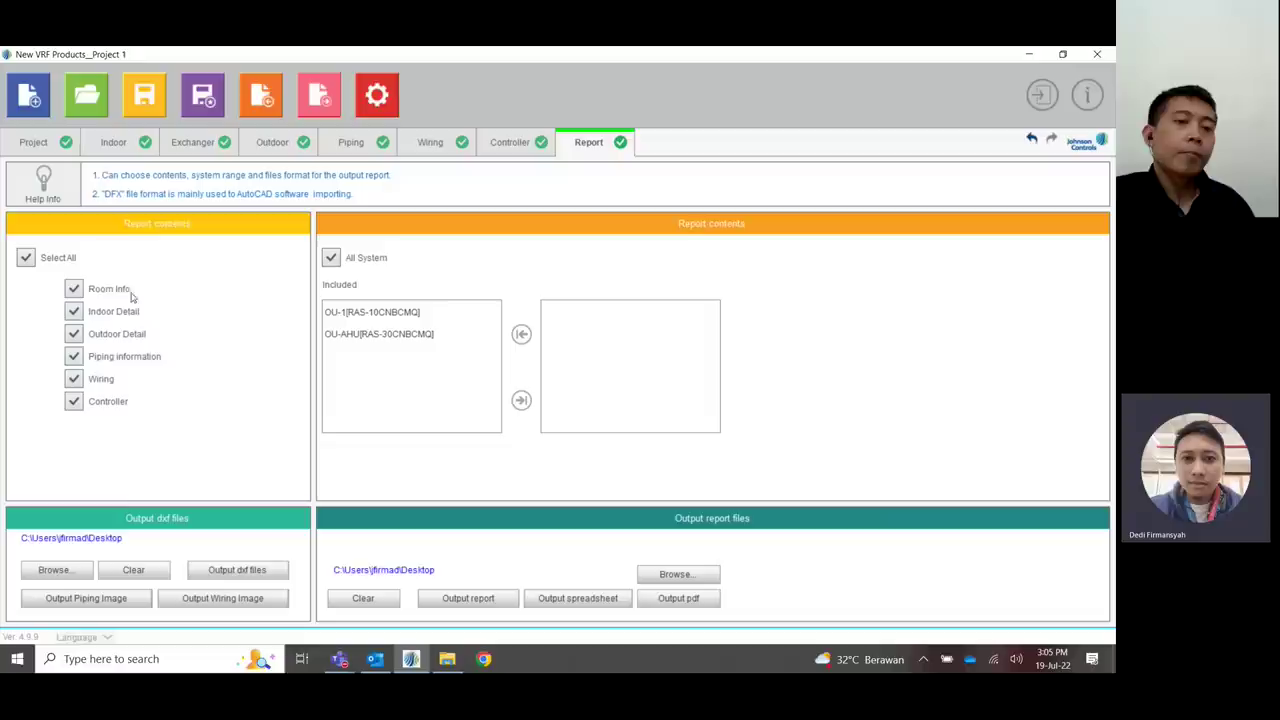
left_click(46, 145)
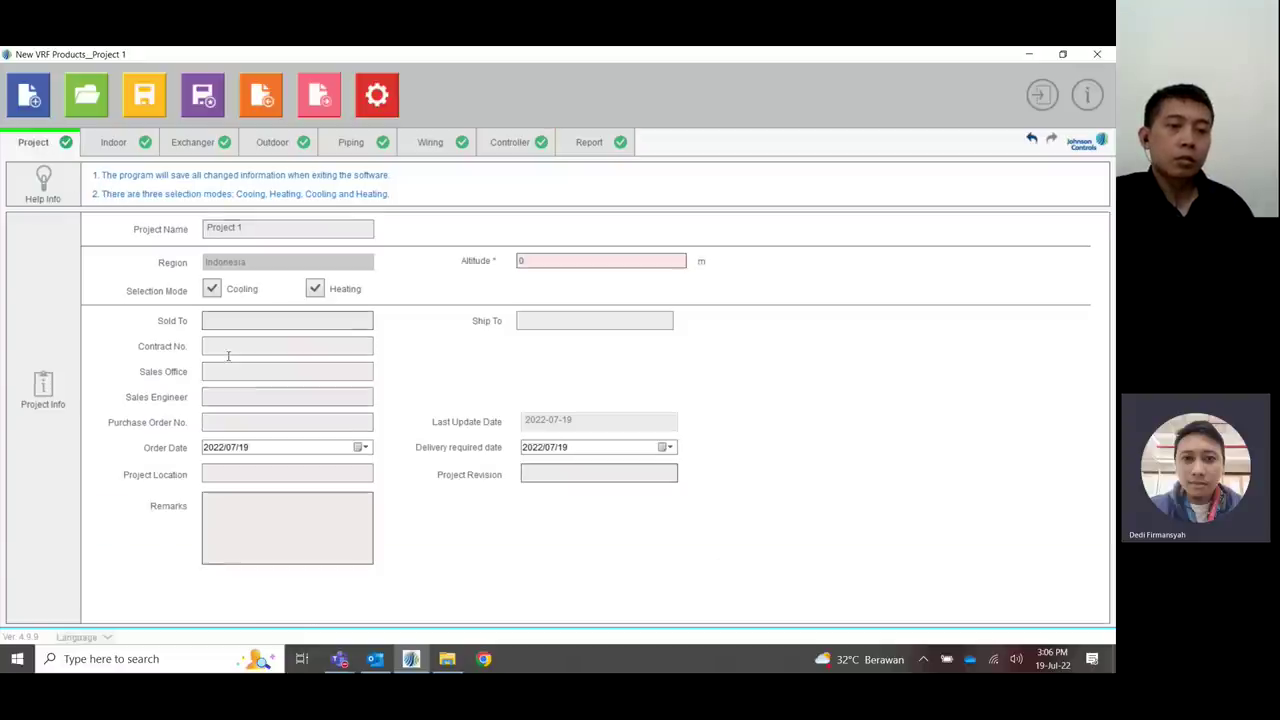
left_click(590, 147)
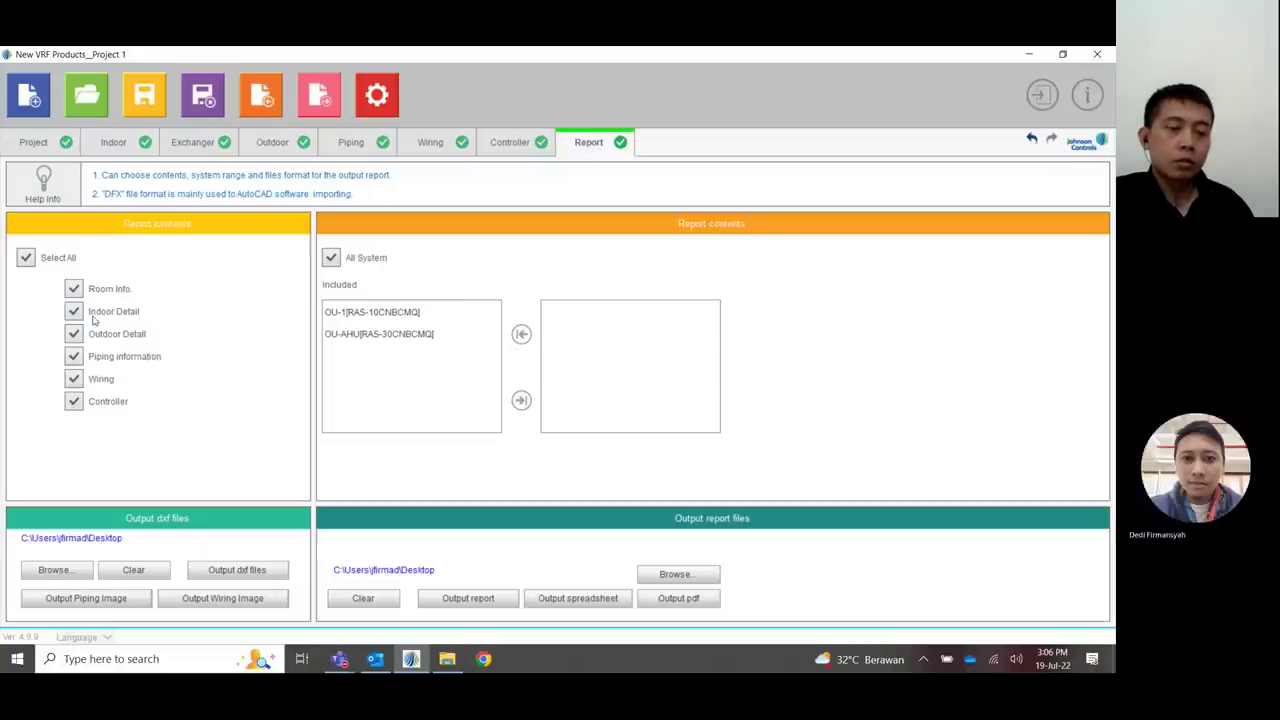
left_click(123, 144)
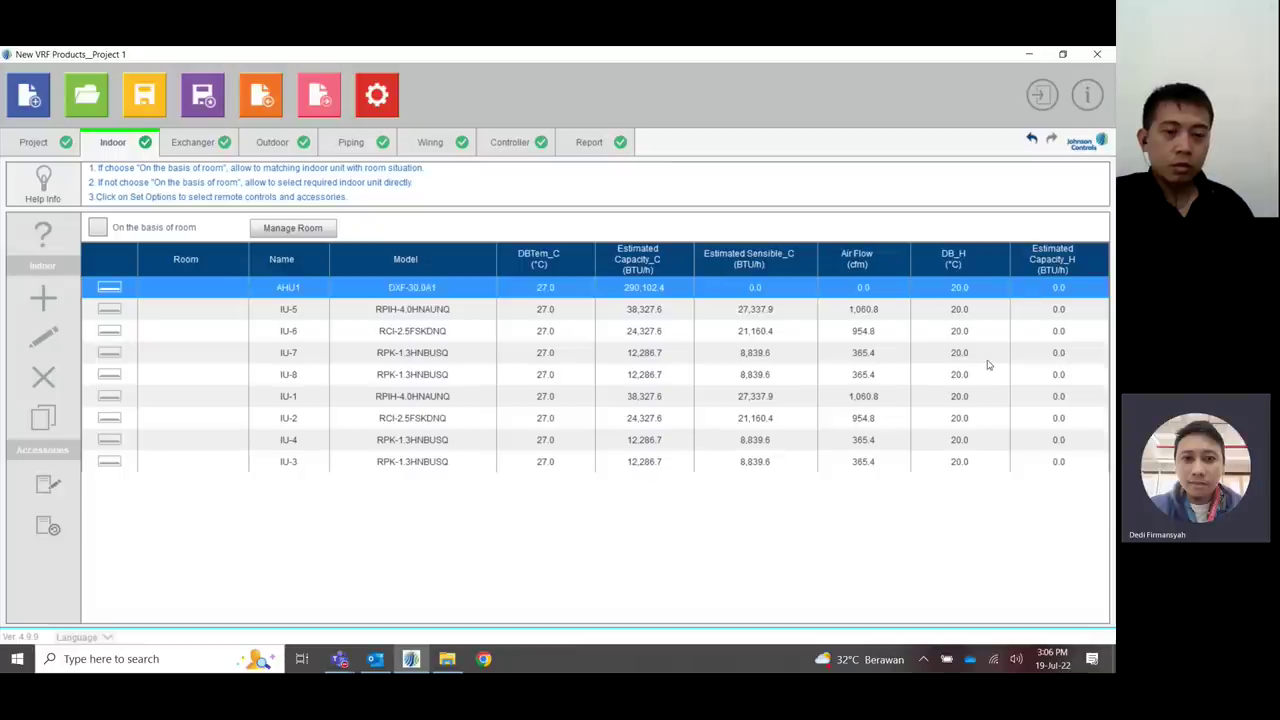
left_click(592, 143)
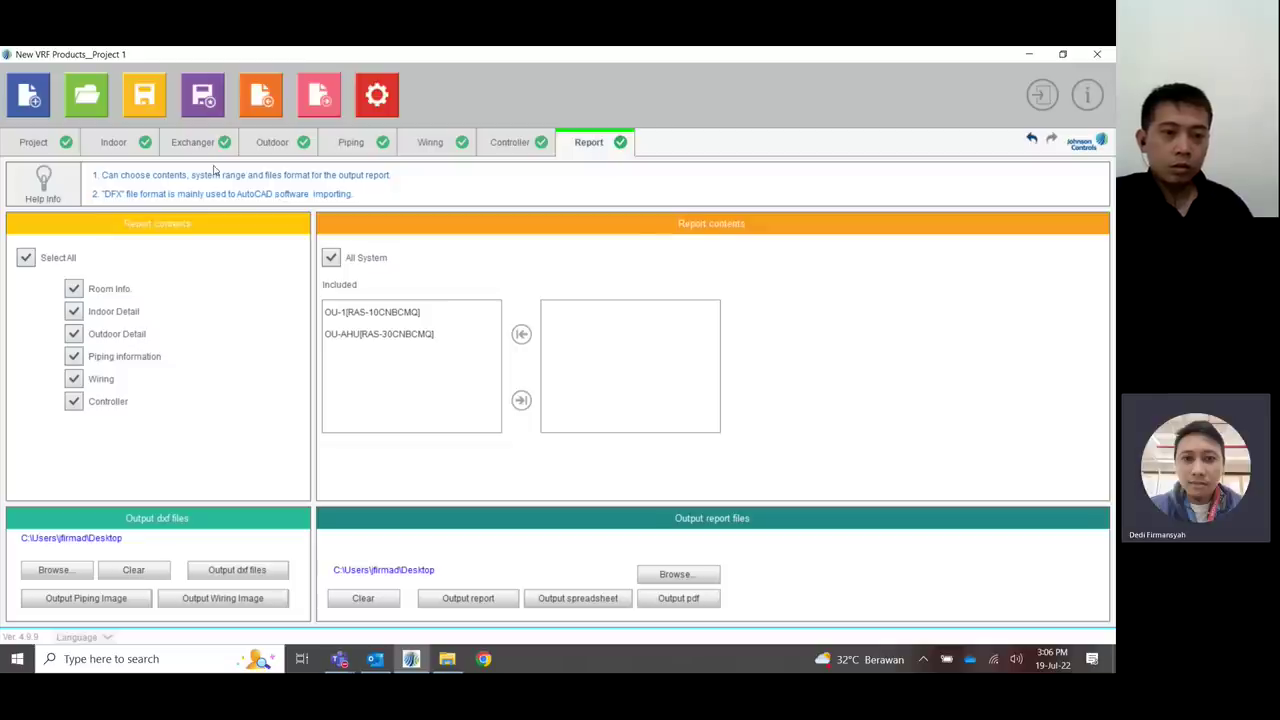
left_click(351, 142)
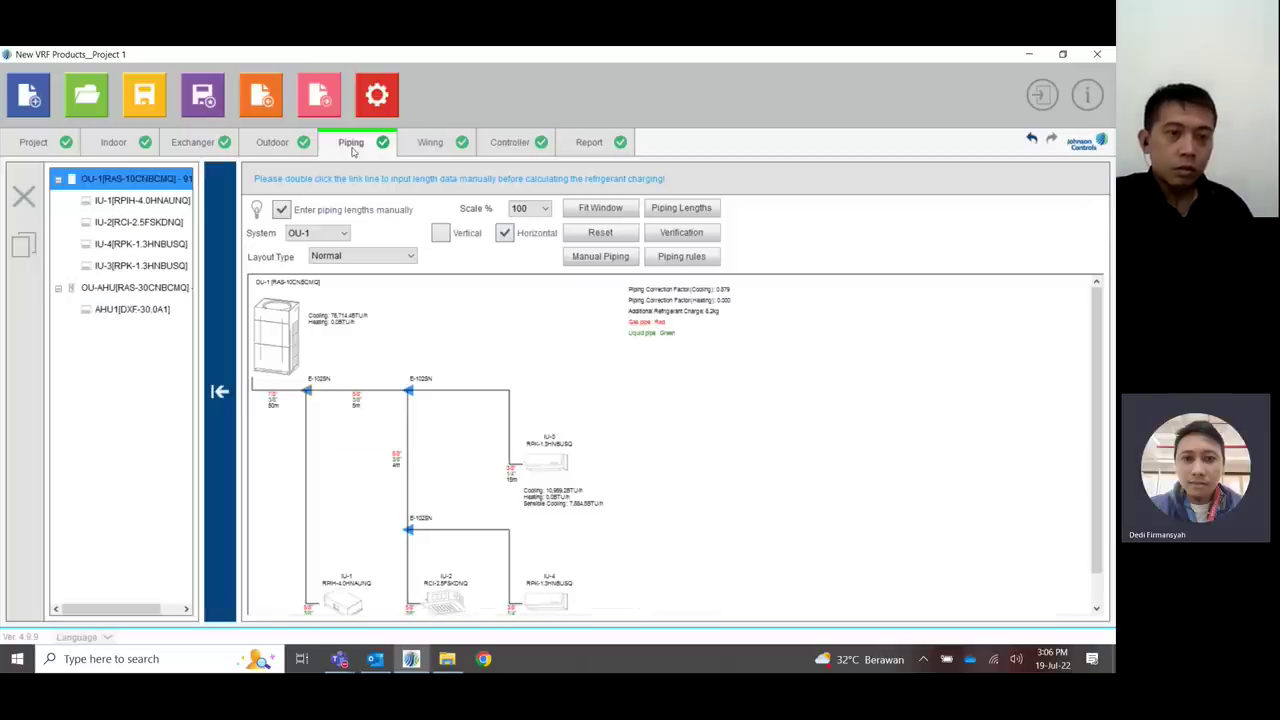
left_click(592, 143)
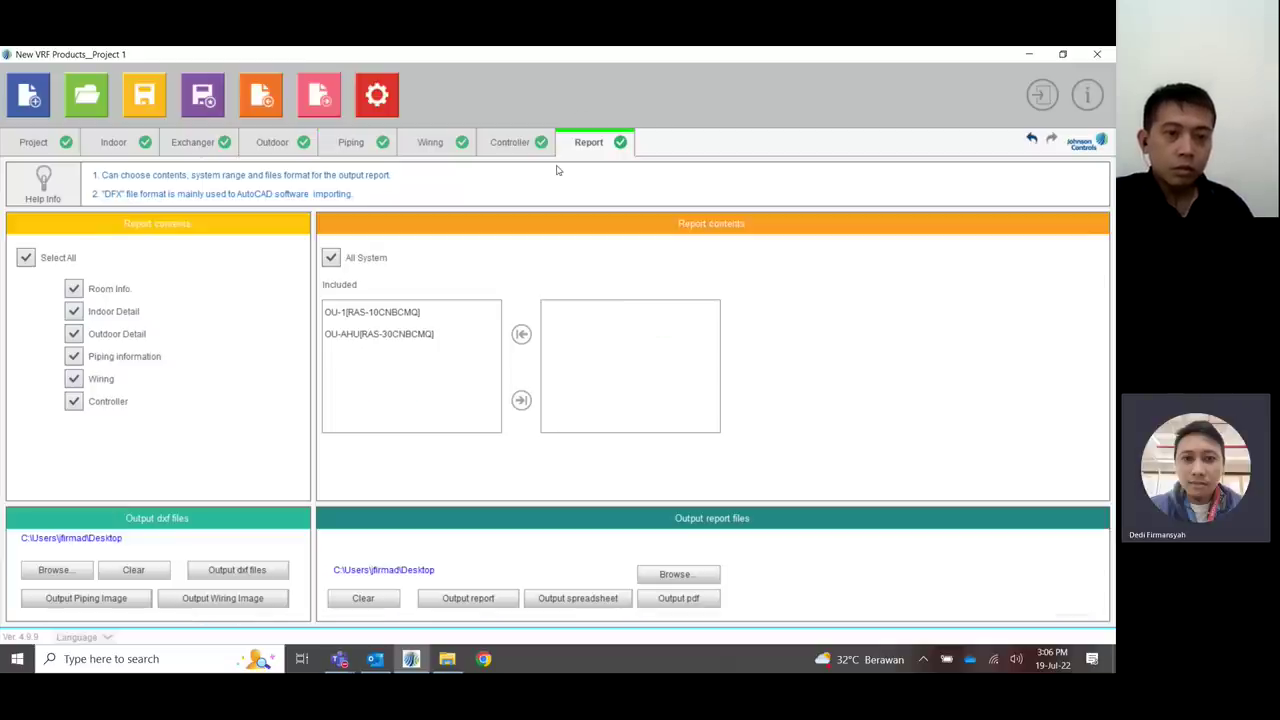
- Toggle the piping information off and on in the report contents, and check the wiring and controller data the report covers
left_click(73, 358)
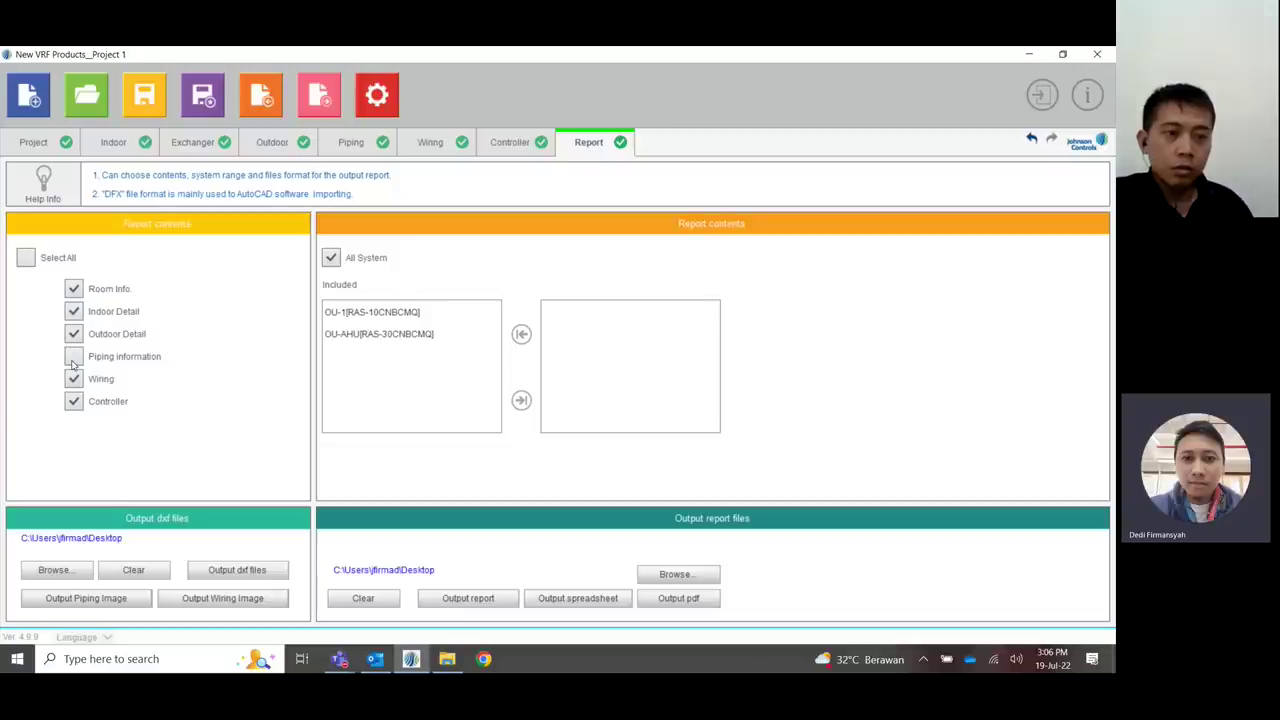
left_click(74, 358)
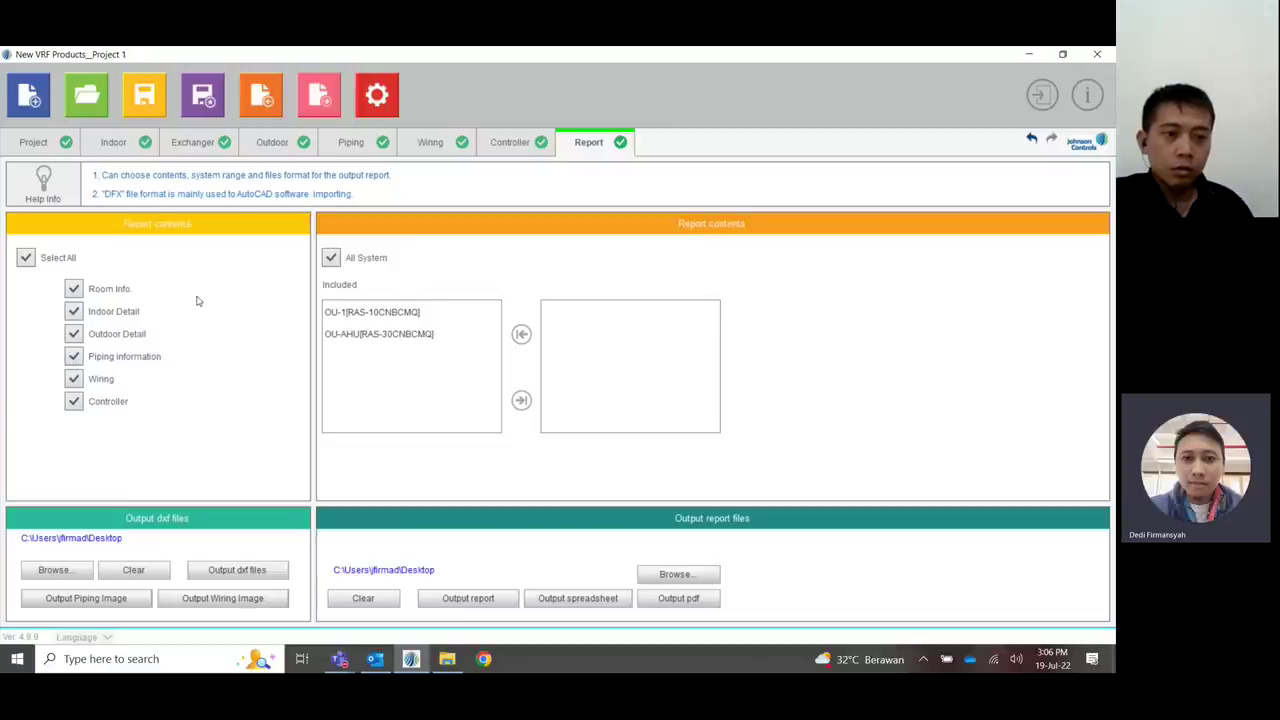
left_click(437, 147)
left_click(505, 146)
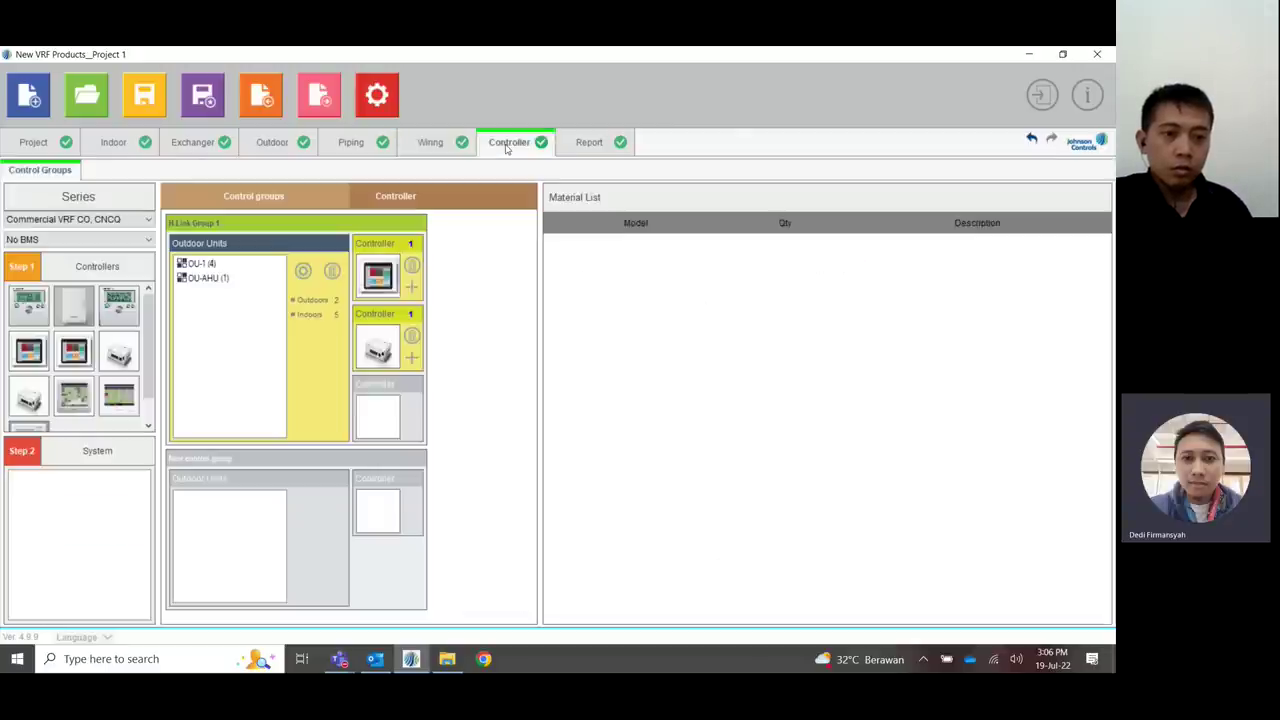
left_click(588, 141)
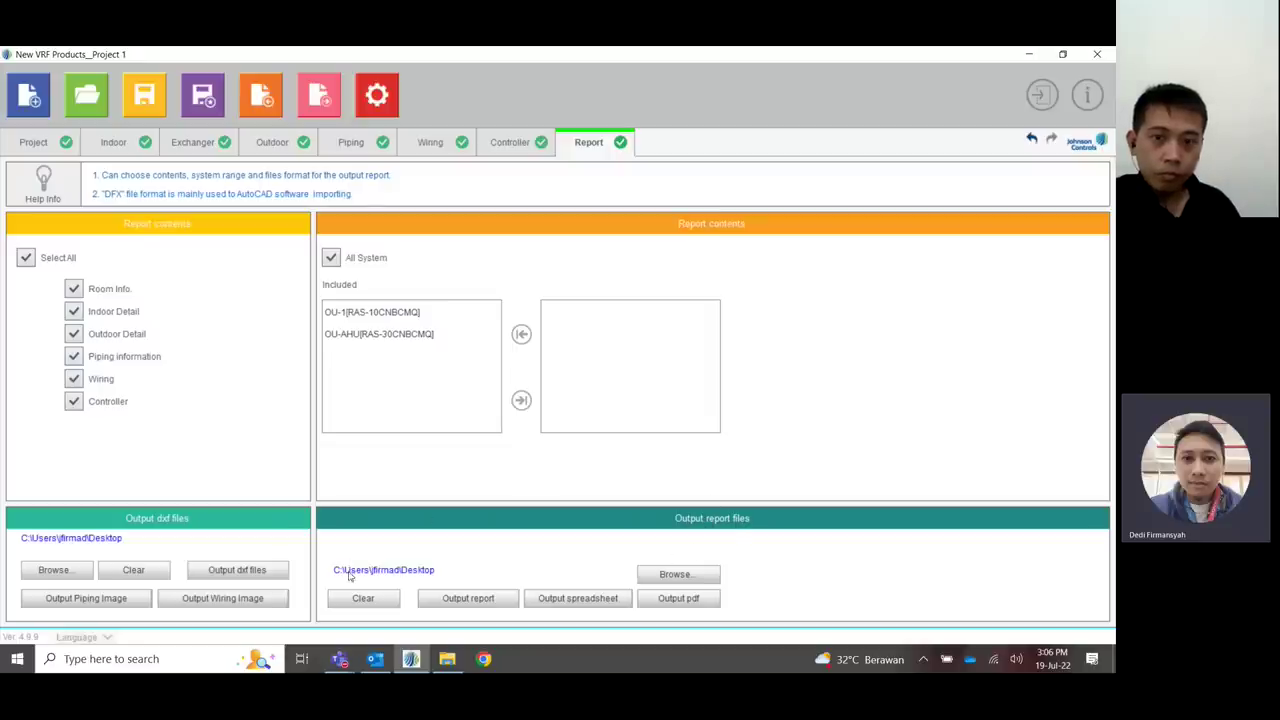
- Check the folder choices for the report files, keep the Desktop folder and output the report as a PDF
left_click(680, 575)
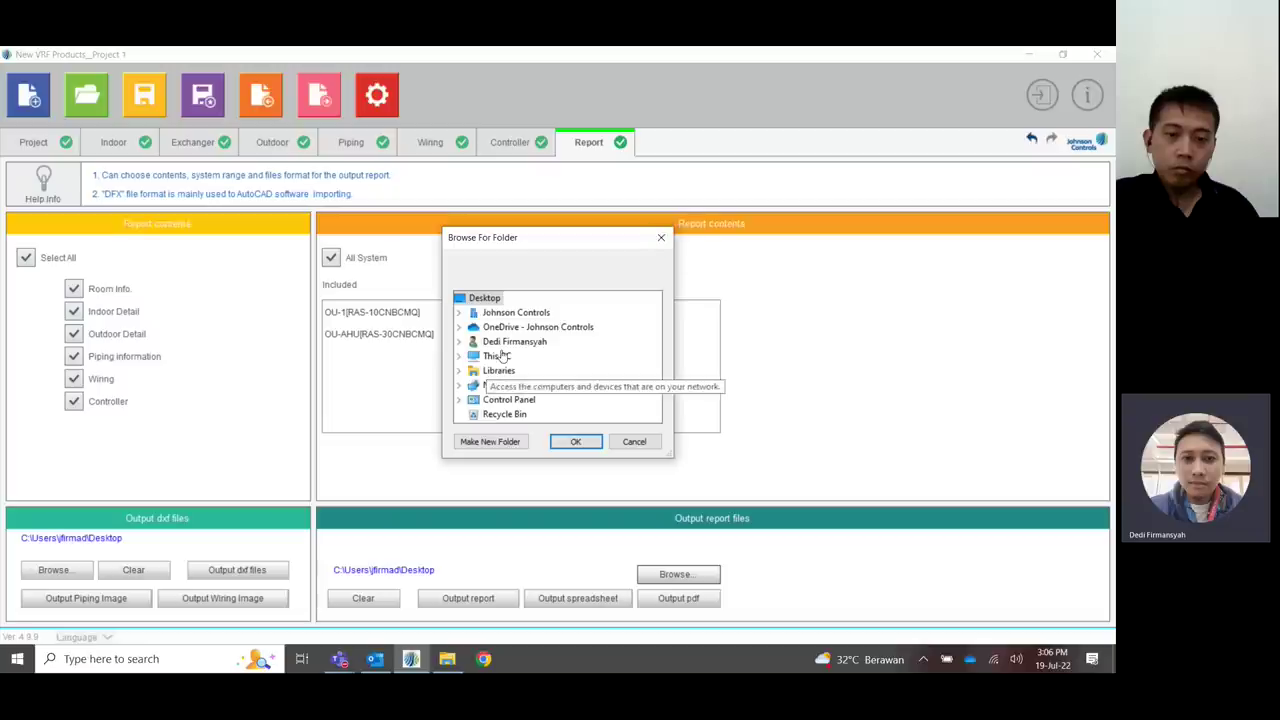
left_click(668, 240)
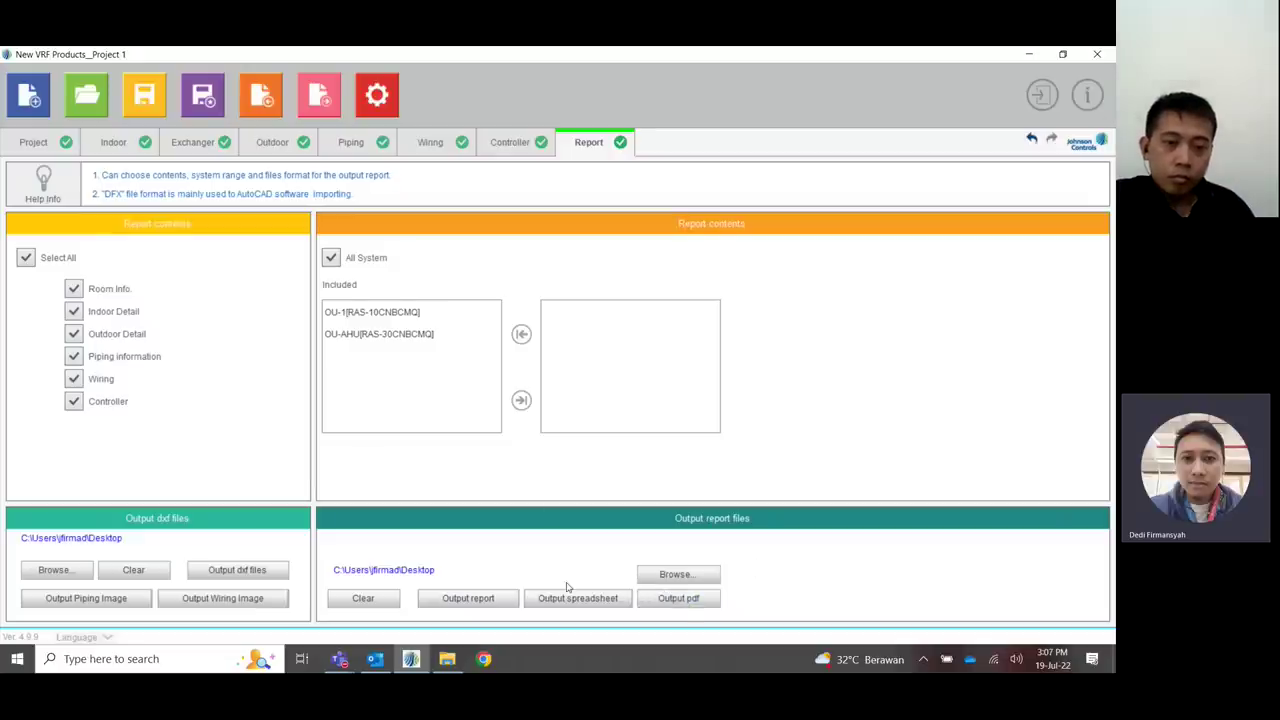
left_click(680, 601)
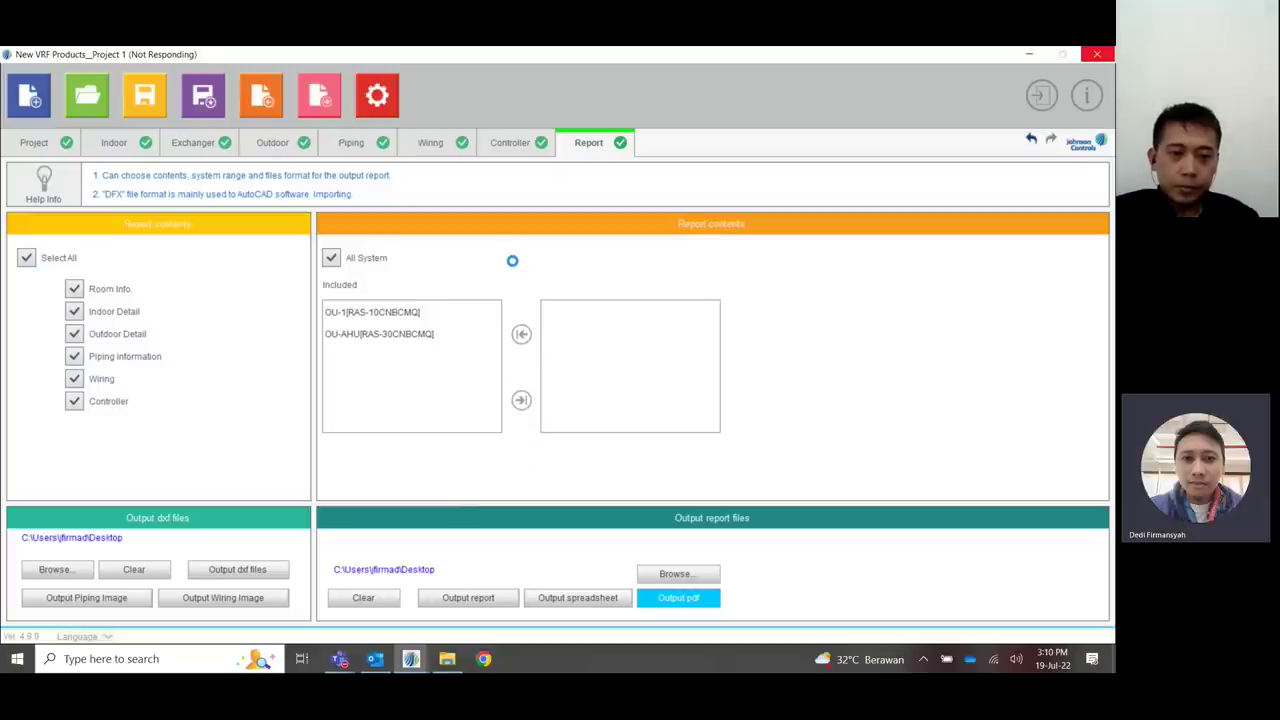
left_click(514, 258)
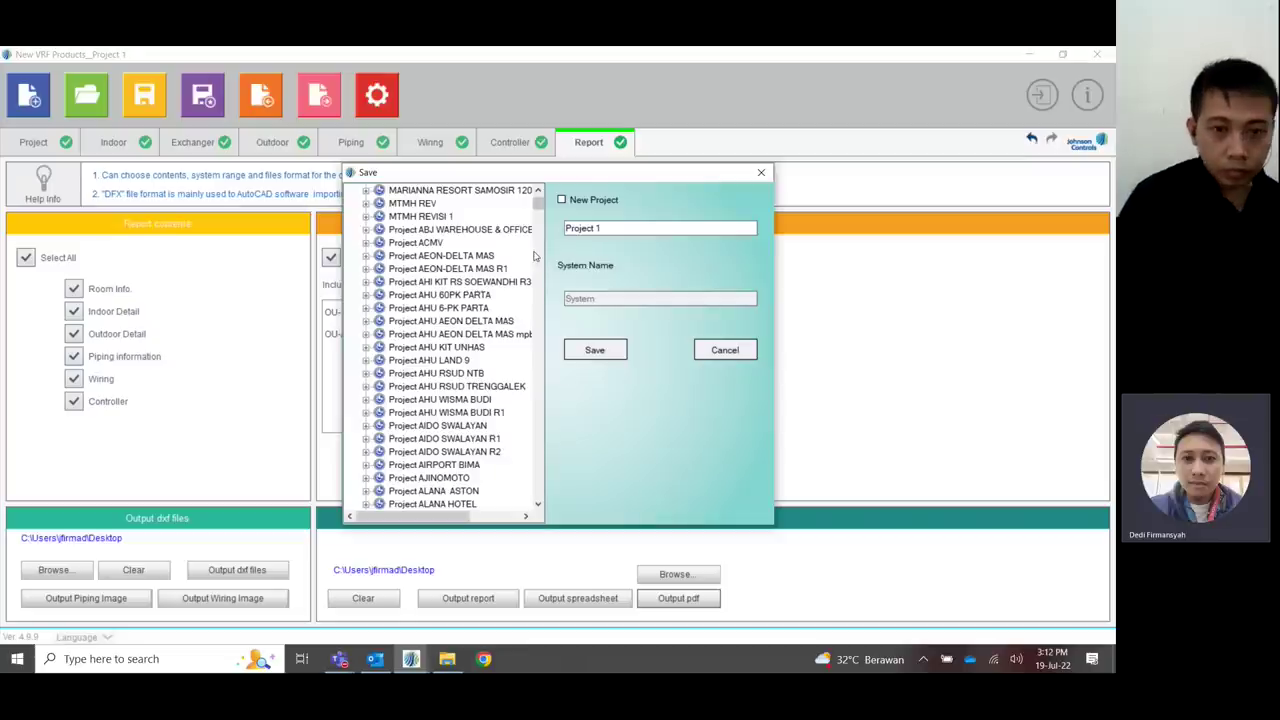
- Save the design as a new project named TEST
scroll(487, 296, "up", 2)
scroll(487, 296, "down", 12)
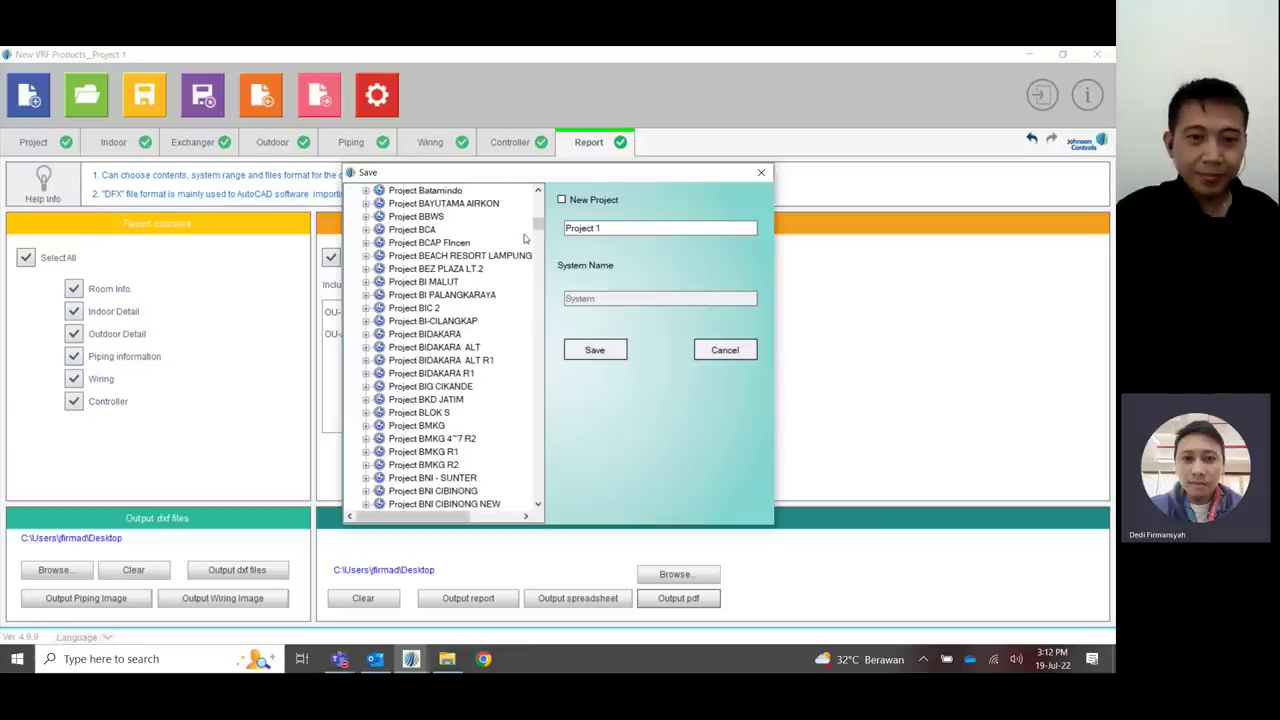
left_click_drag(535, 228, 527, 177)
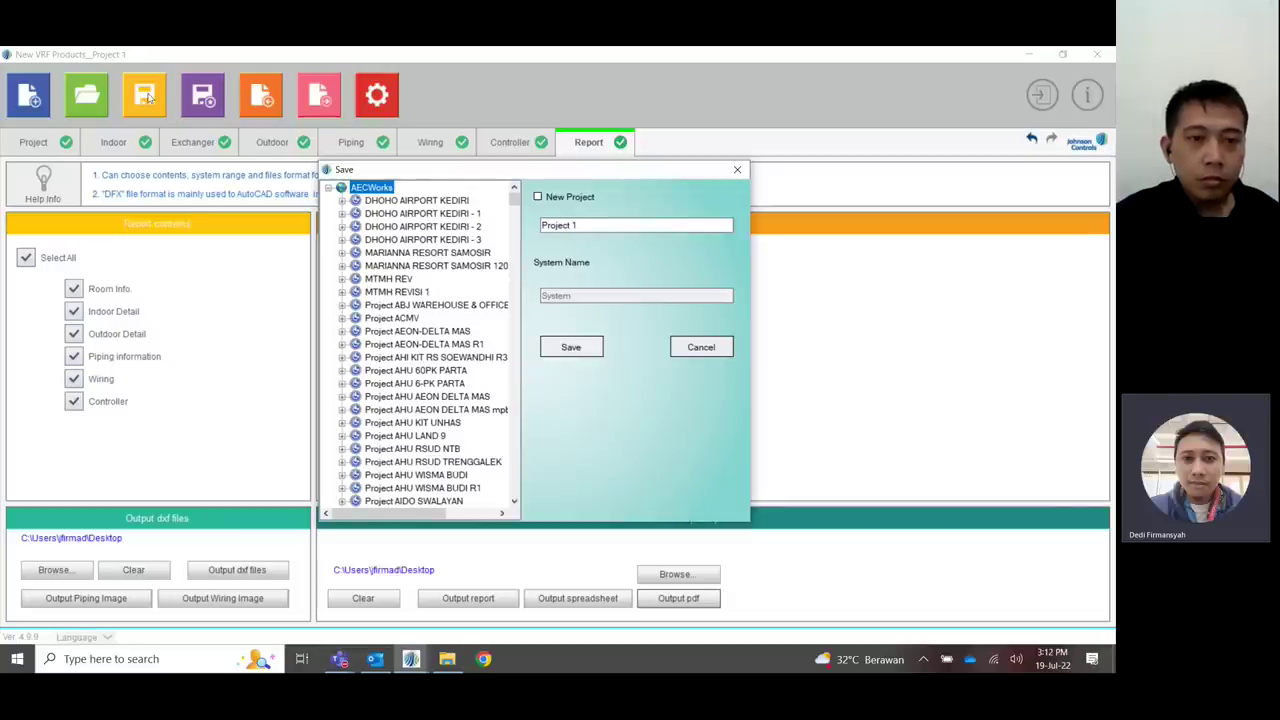
left_click(538, 197)
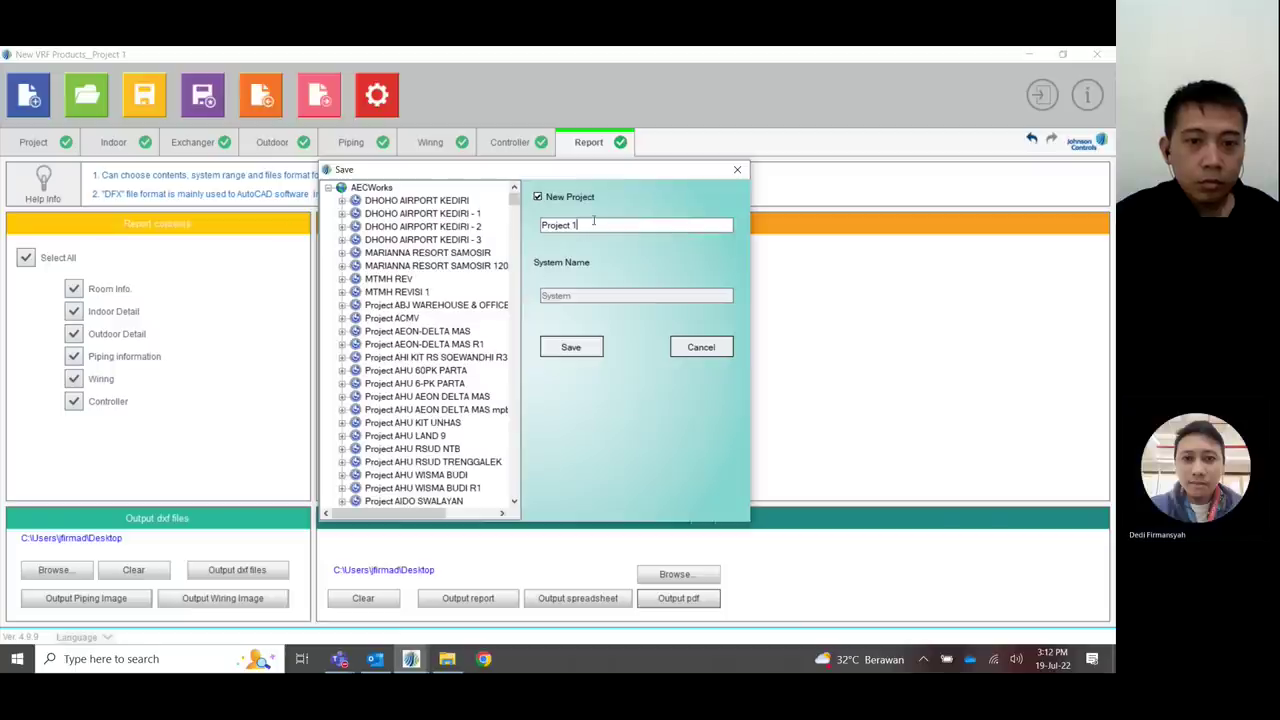
left_click(609, 224)
type("TE")
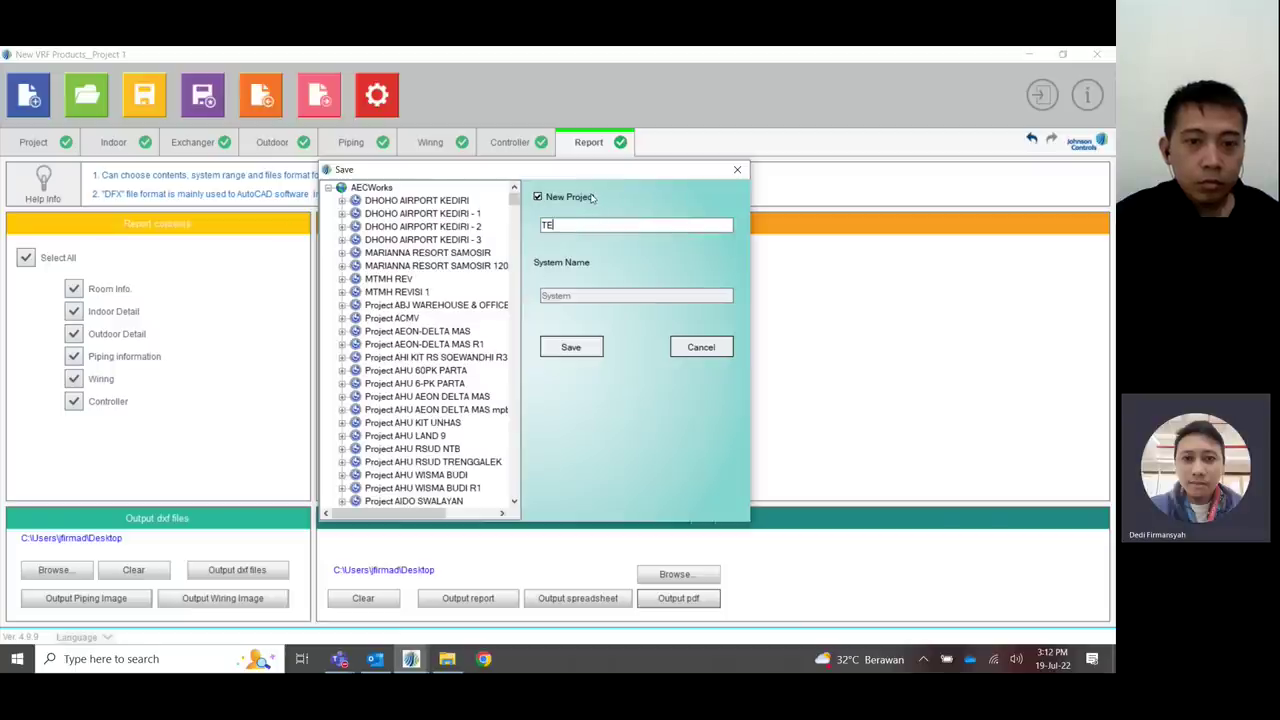
type("S")
key("BackSpace")
key("BackSpace")
type("T")
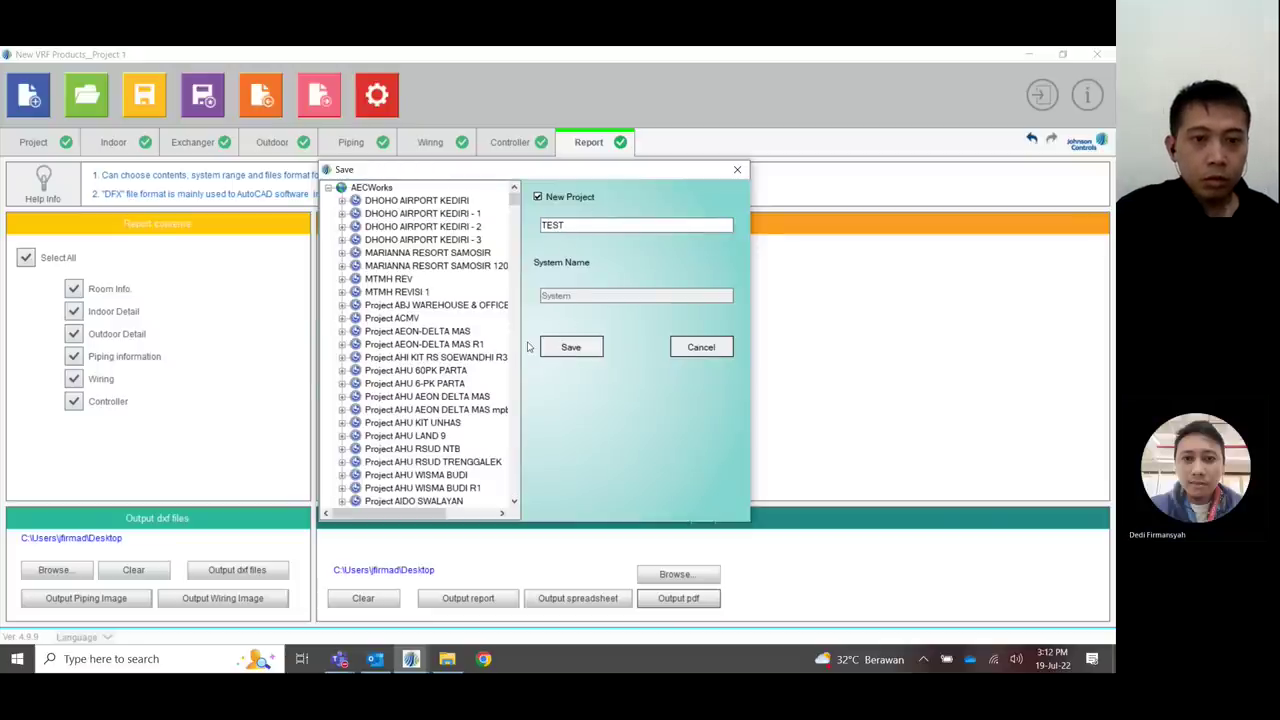
left_click(562, 349)
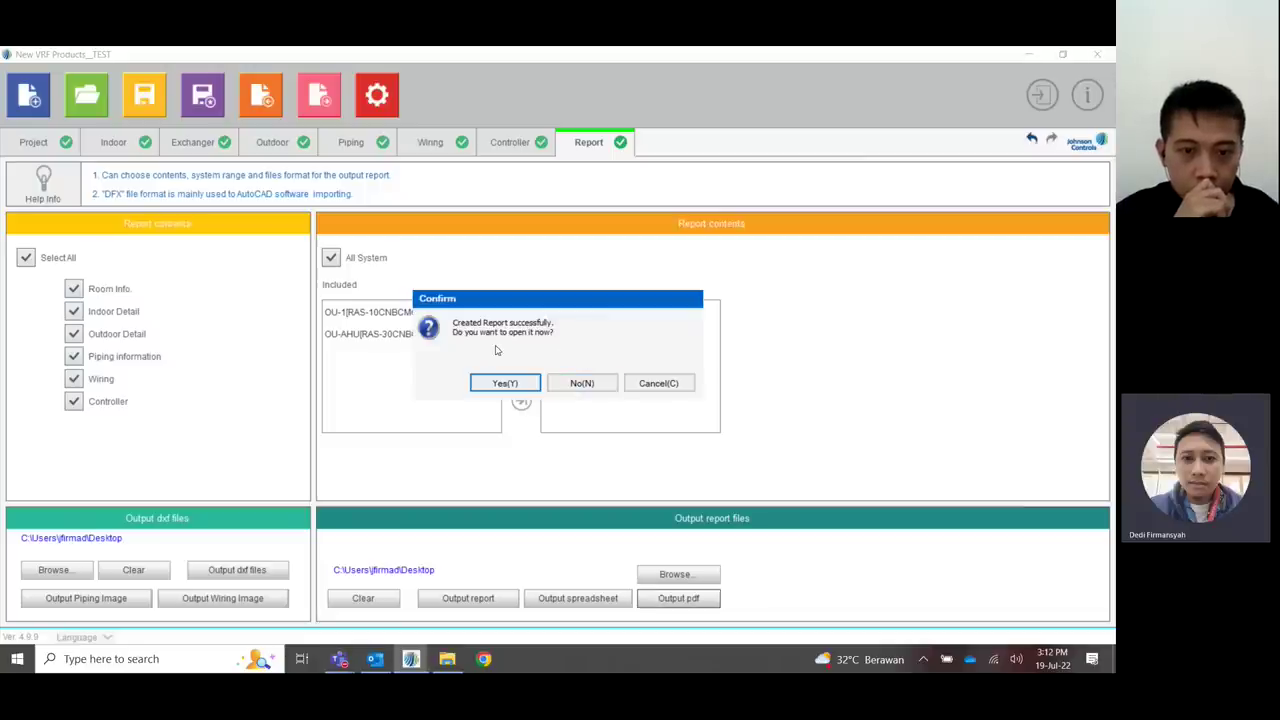
- Open the generated PDF report and hide the tools pane to enlarge its pages
left_click(510, 386)
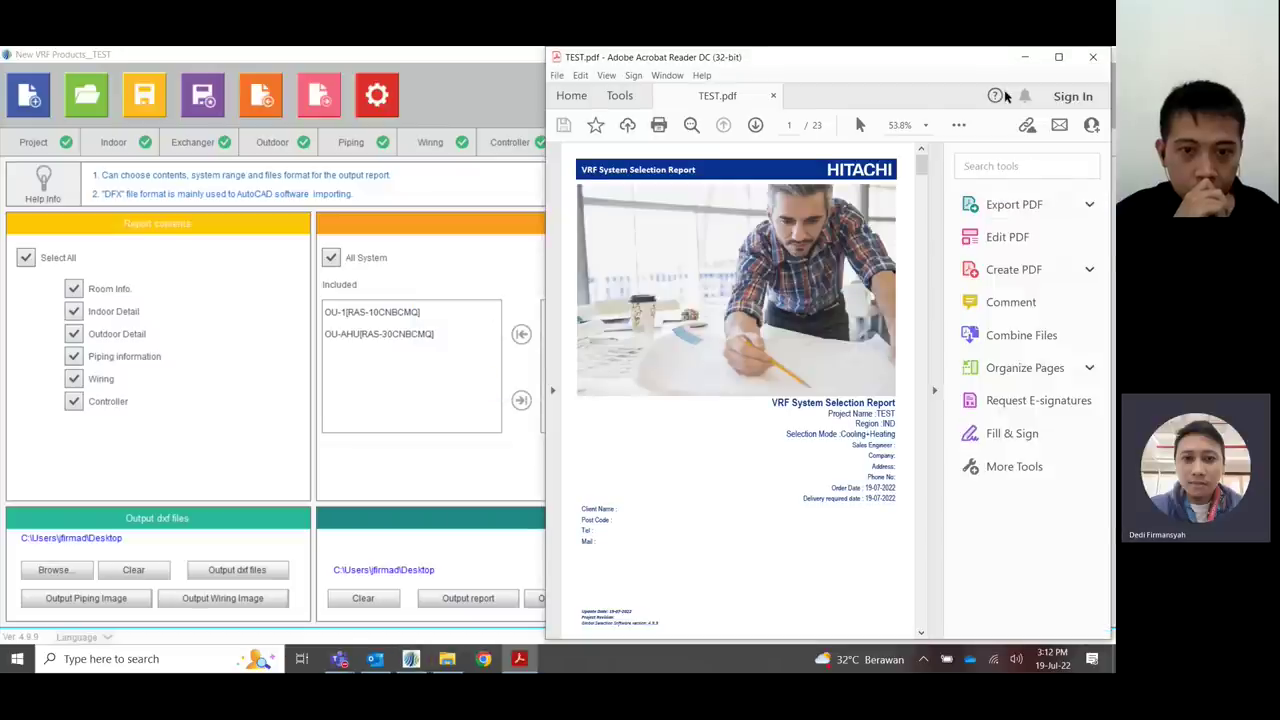
left_click_drag(948, 68, 615, 75)
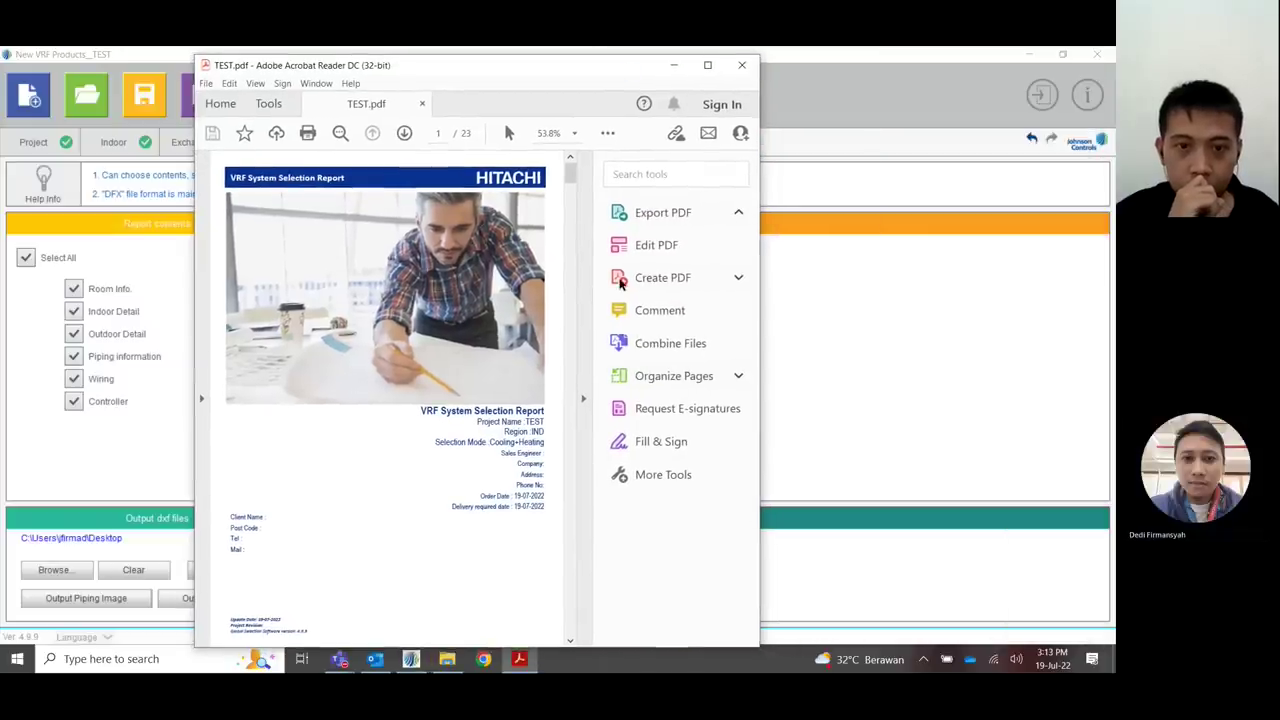
left_click(585, 400)
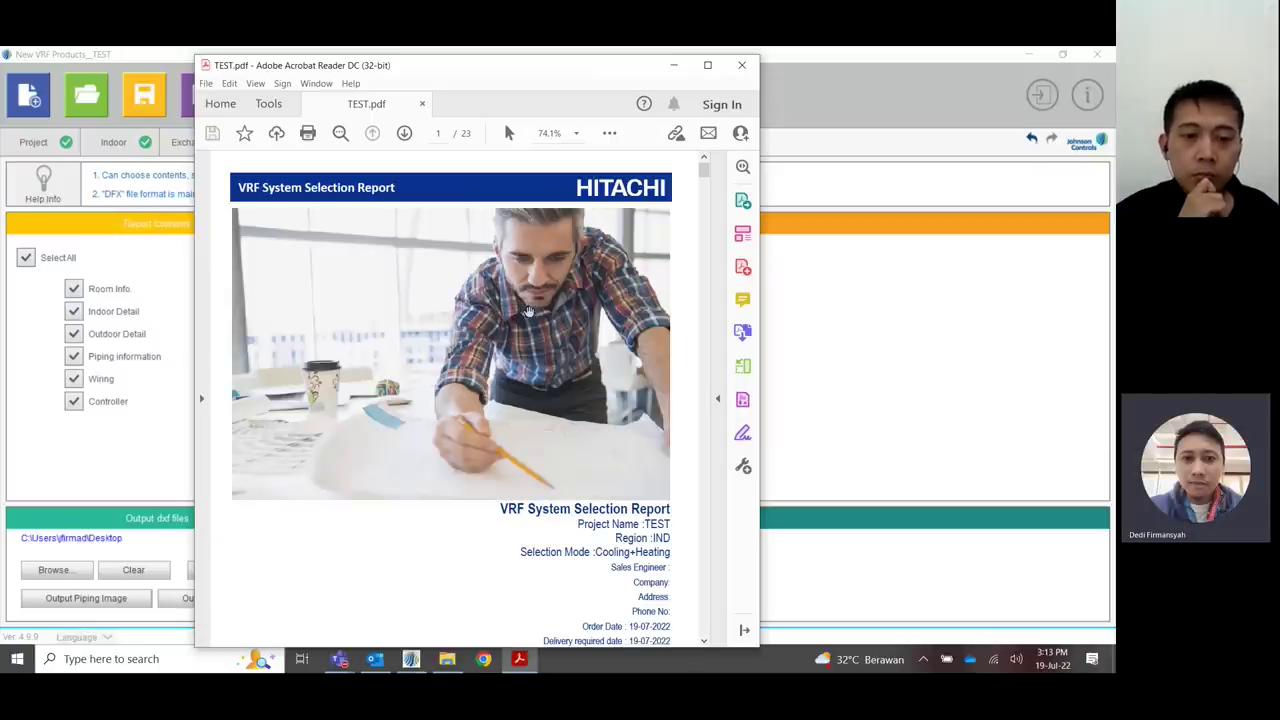
- Look through the report's cover page, table of contents and outdoor unit specifications
scroll(500, 318, "down", 3)
scroll(545, 327, "down", 14)
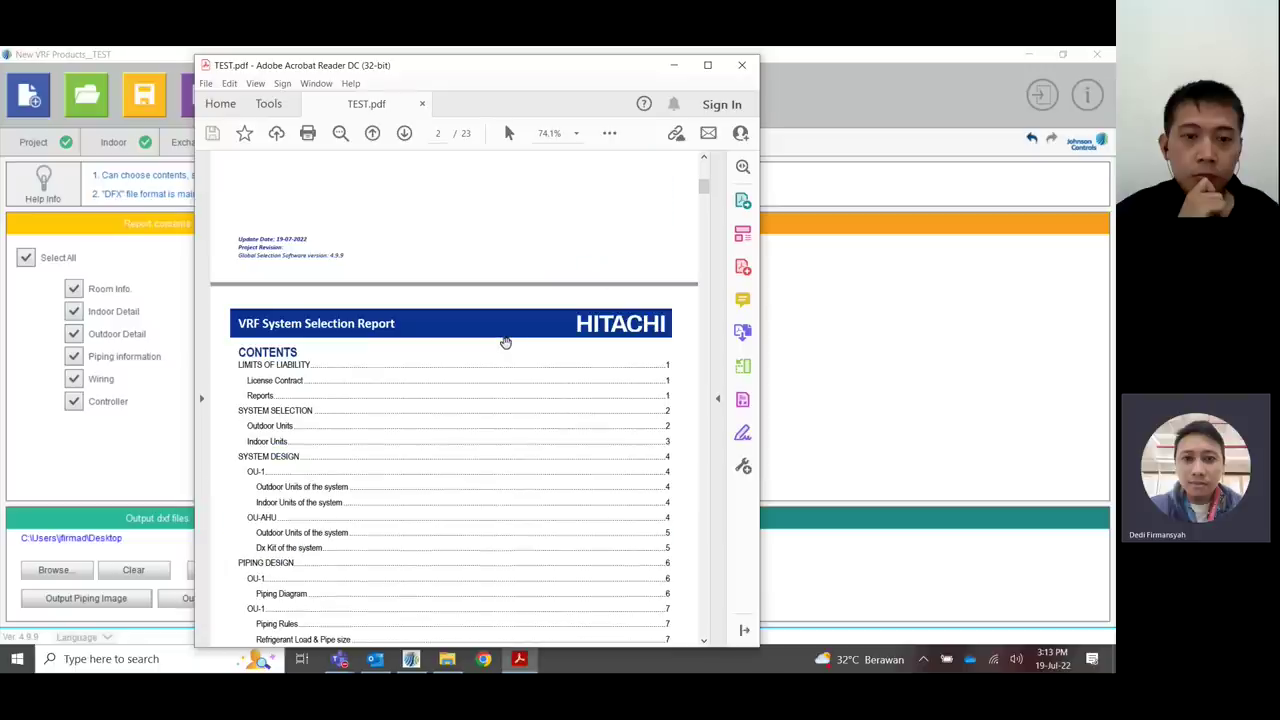
scroll(527, 359, "down", 6)
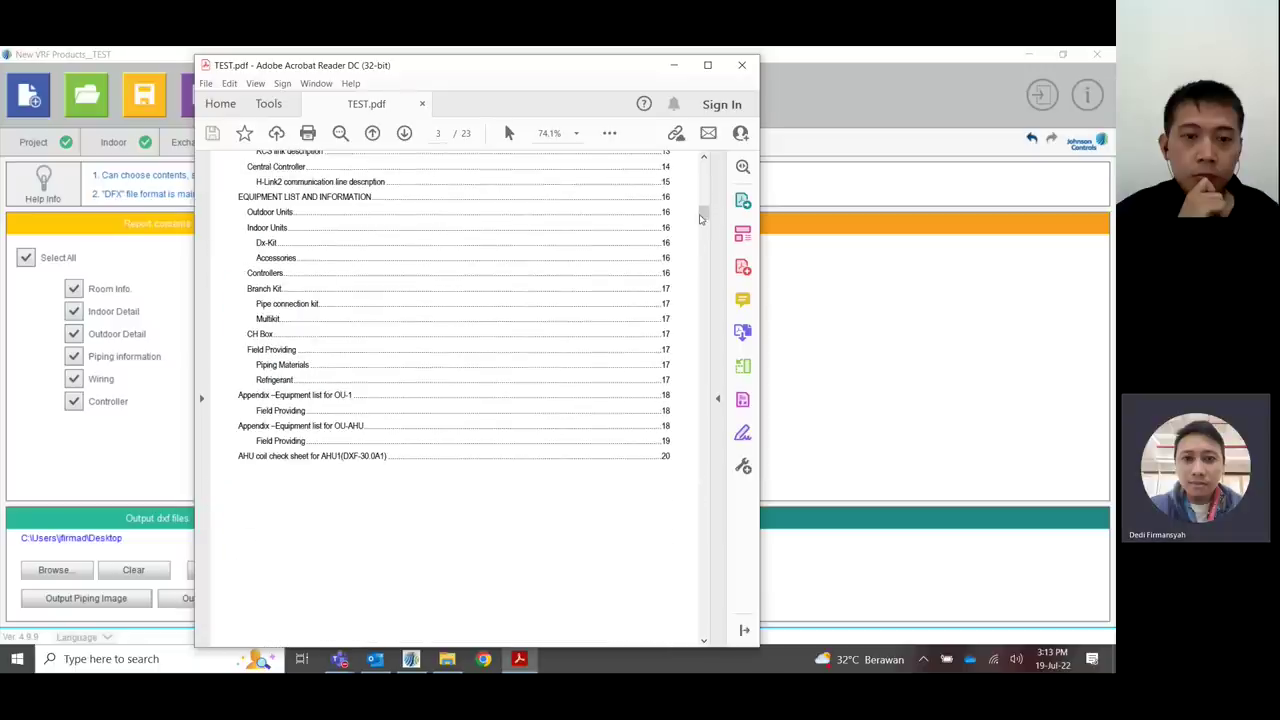
left_click_drag(704, 216, 704, 265)
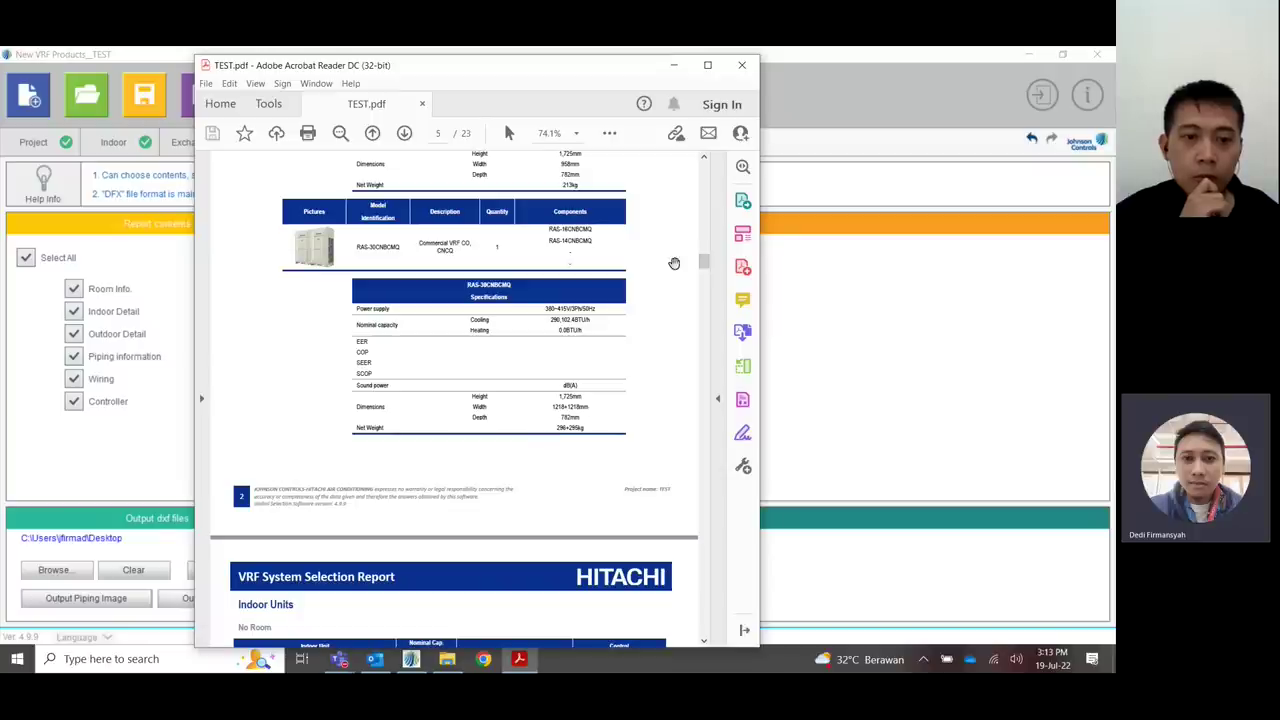
- Examine the piping rules and refrigerant load for OU-1 and compare them with the additional refrigerant charge on its piping diagram
left_click_drag(704, 262, 704, 358)
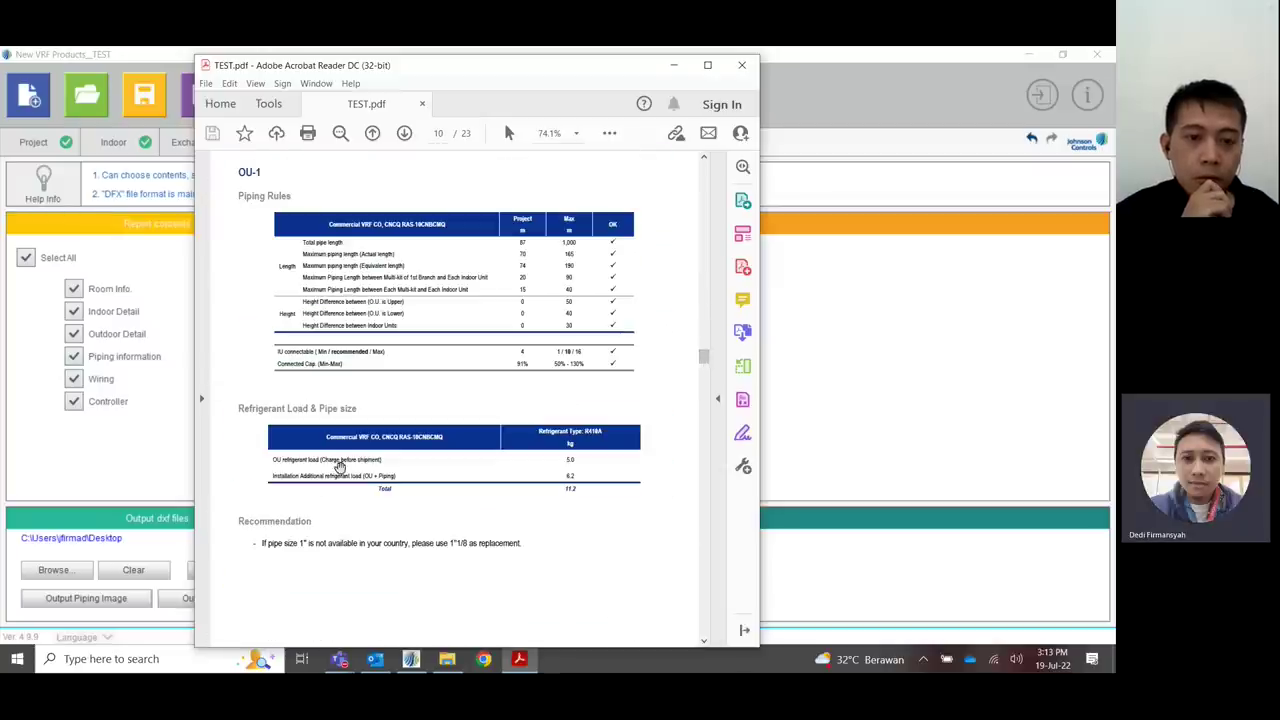
scroll(551, 380, "down", 2)
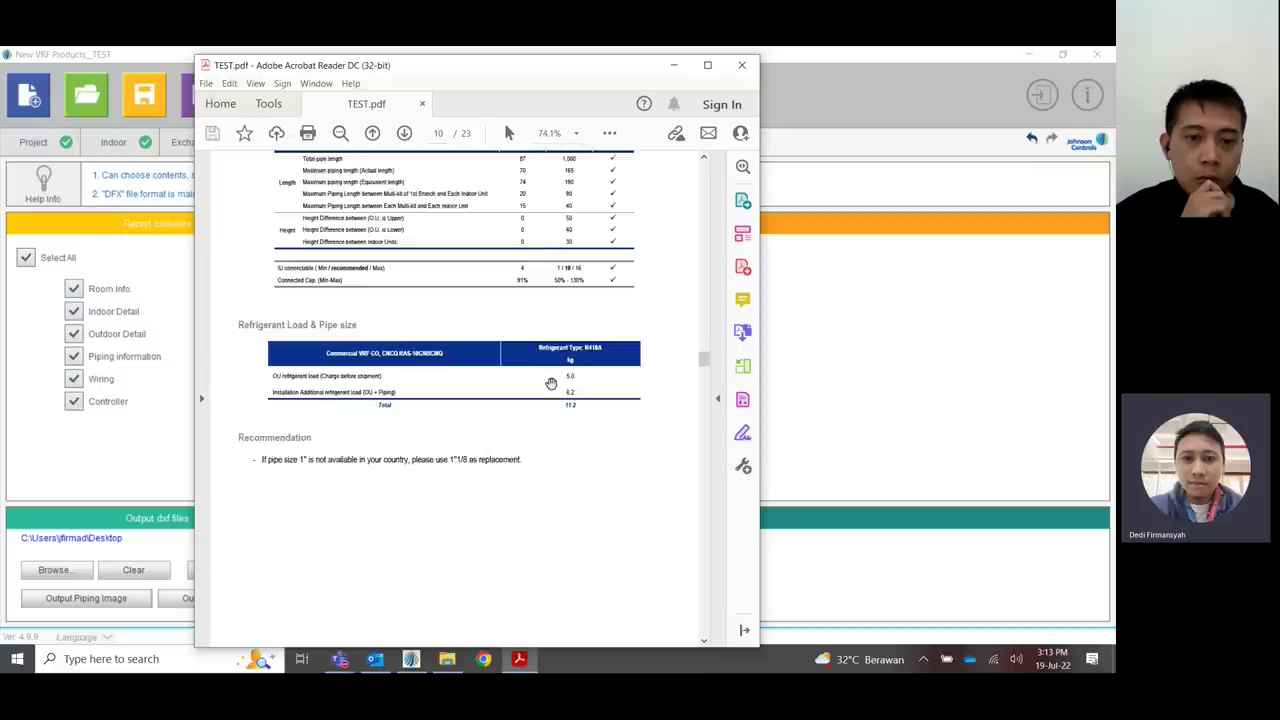
scroll(610, 362, "up", 2)
scroll(624, 352, "up", 10)
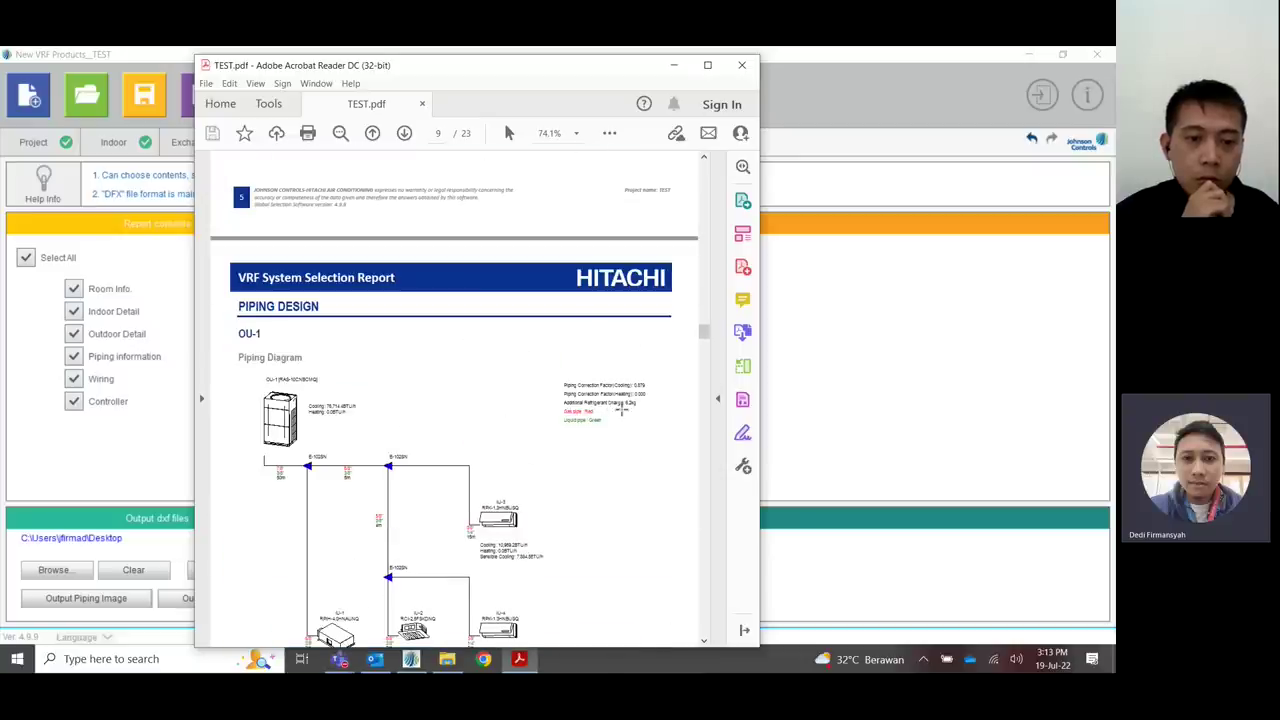
left_click(626, 402)
left_click(680, 347)
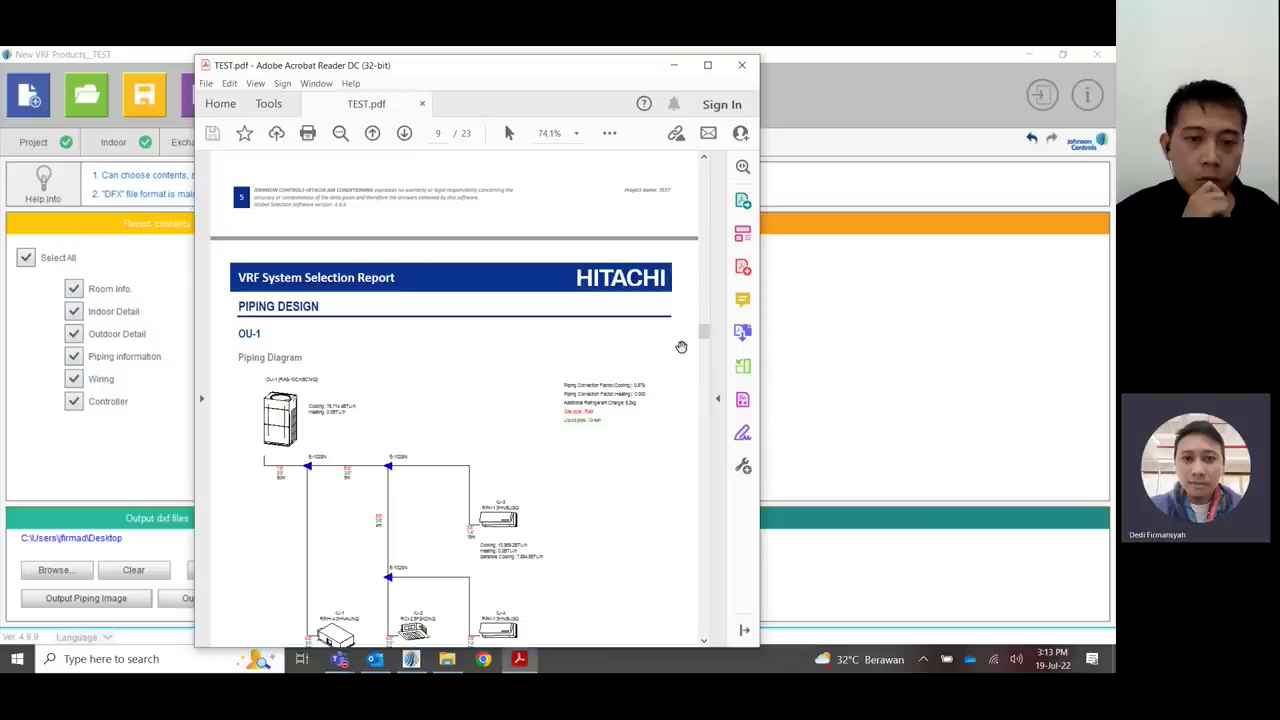
mouse_move(706, 333)
left_mouse_down()
mouse_move(703, 380)
mouse_move(703, 354)
left_mouse_up()
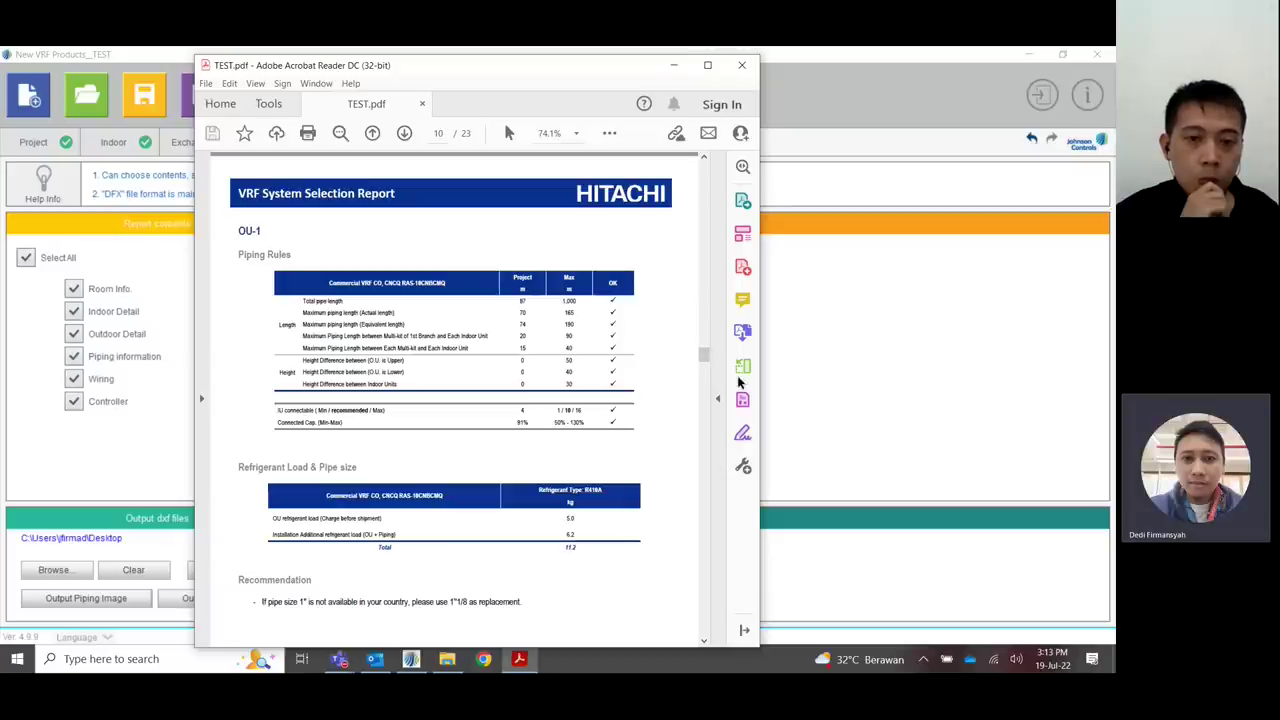
- Examine the central controller diagram and the equipment list of outdoor units, indoor units, DX-Kit, accessories and controllers
left_click_drag(706, 359, 703, 497)
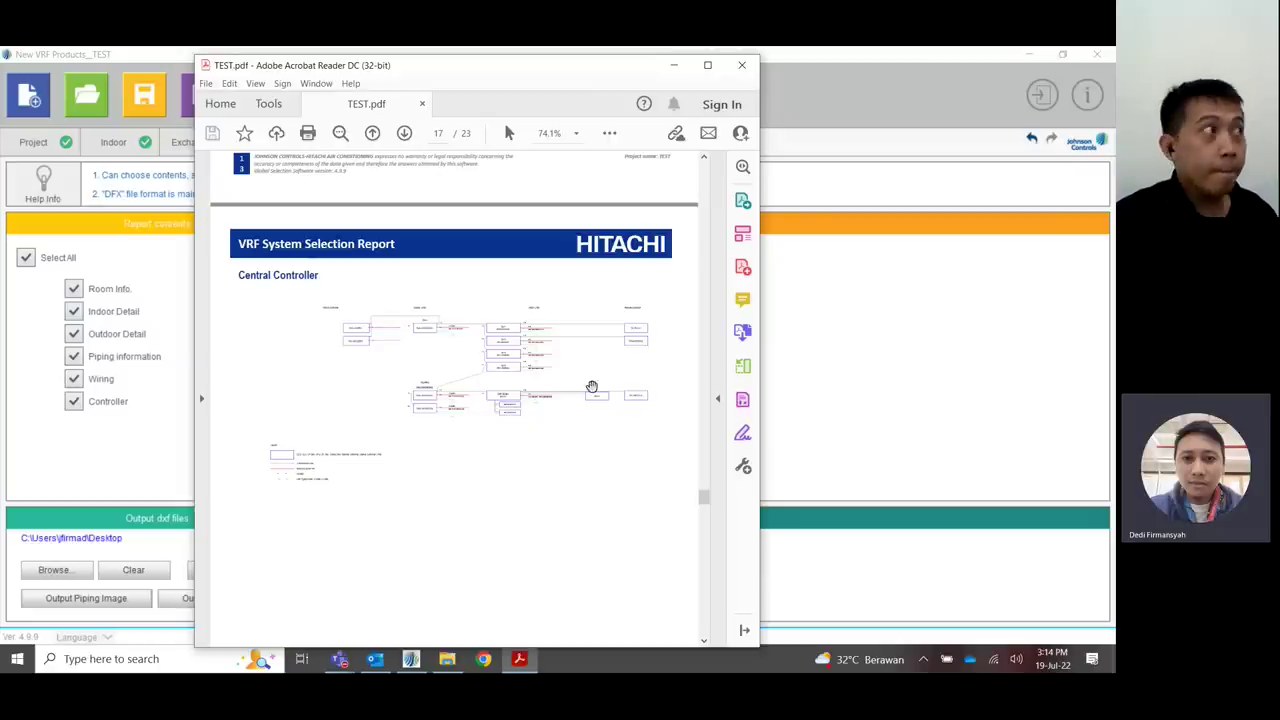
left_click_drag(704, 497, 704, 540)
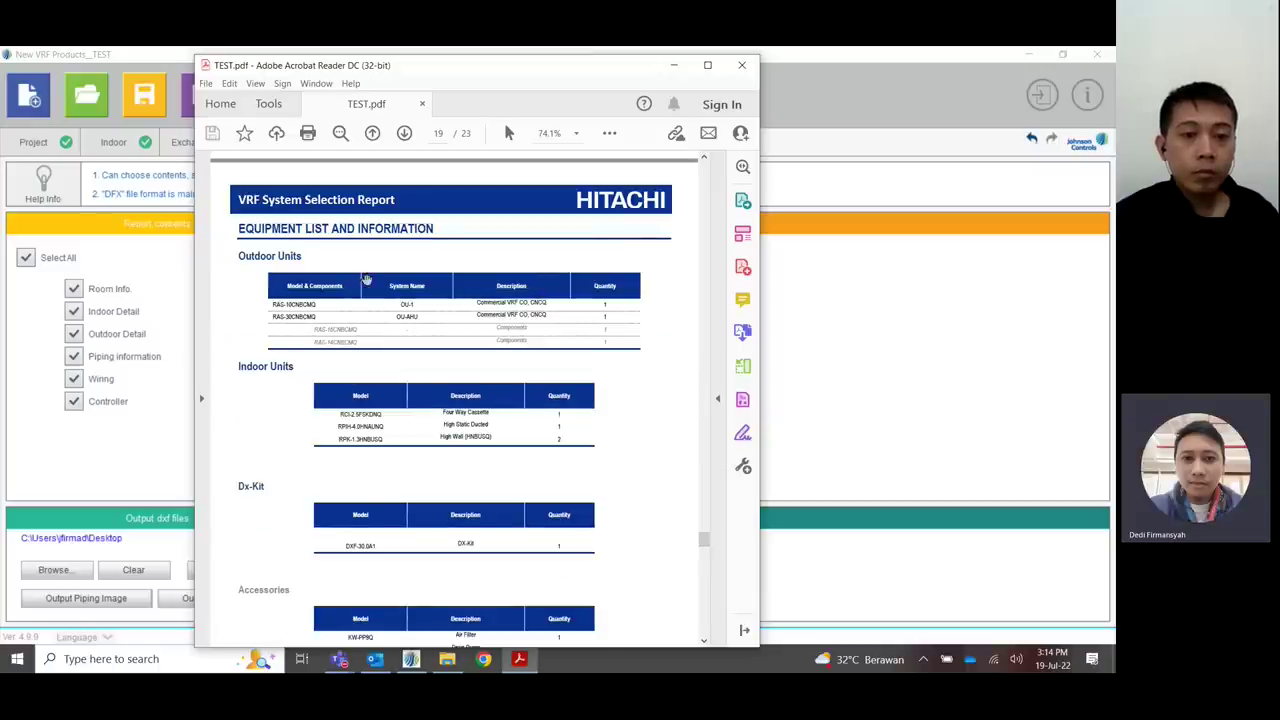
scroll(459, 317, "down", 1)
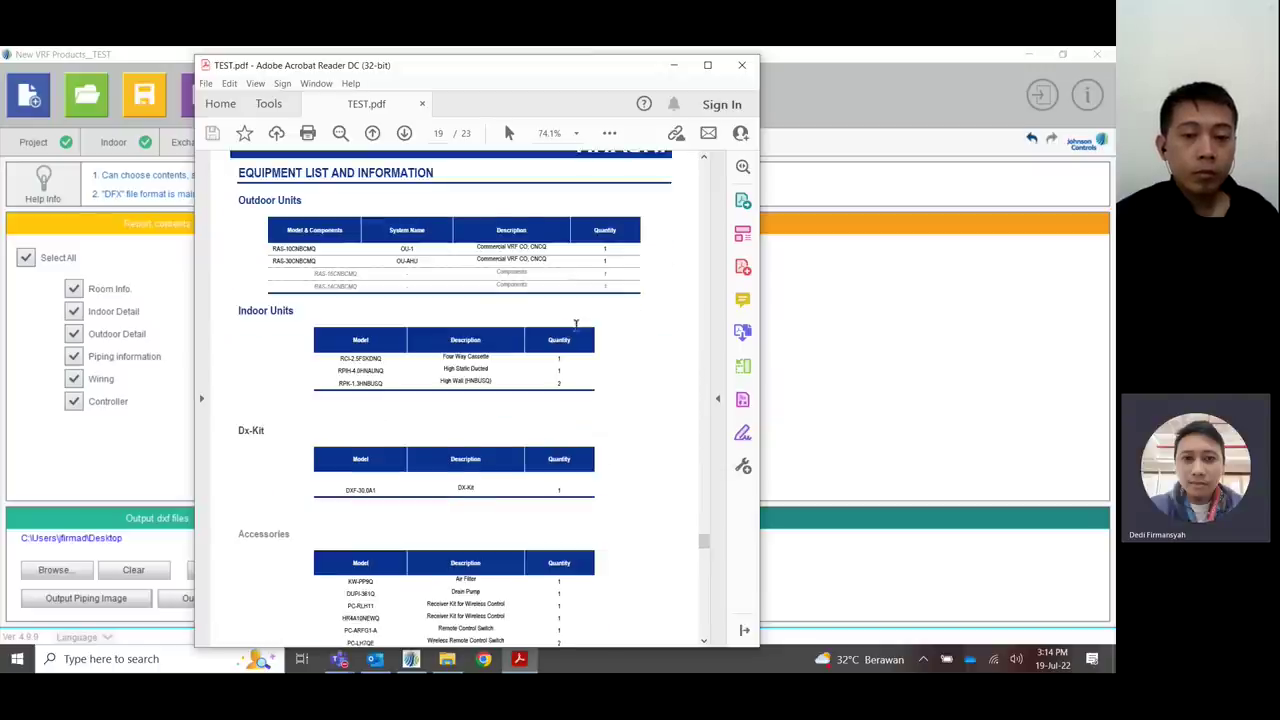
scroll(480, 329, "down", 2)
scroll(495, 275, "up", 2)
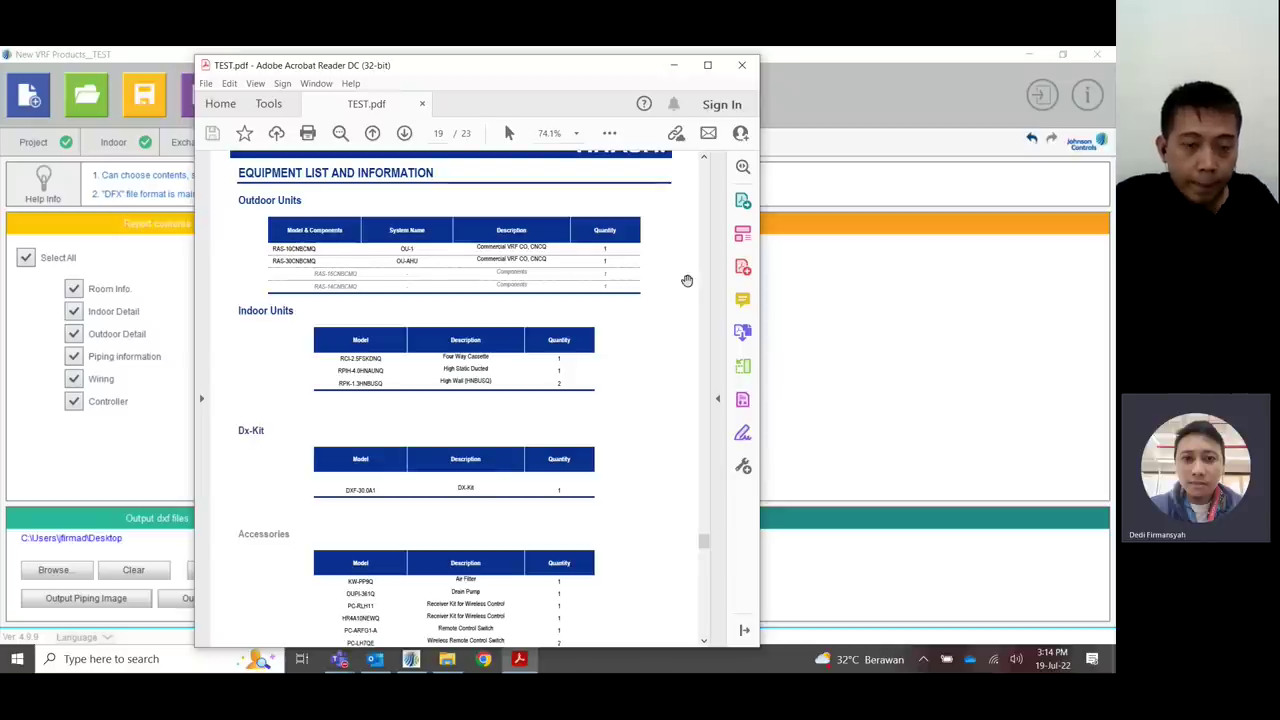
scroll(570, 256, "down", 2)
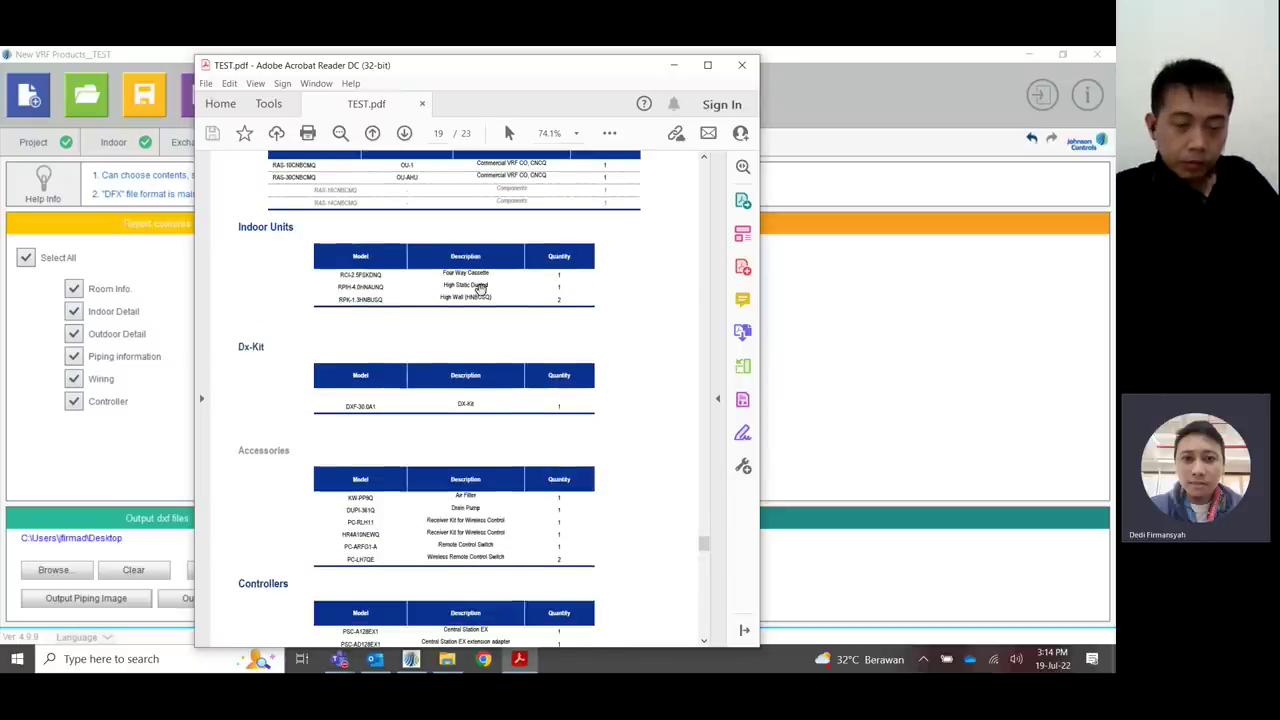
scroll(480, 289, "down", 2)
scroll(585, 321, "down", 1)
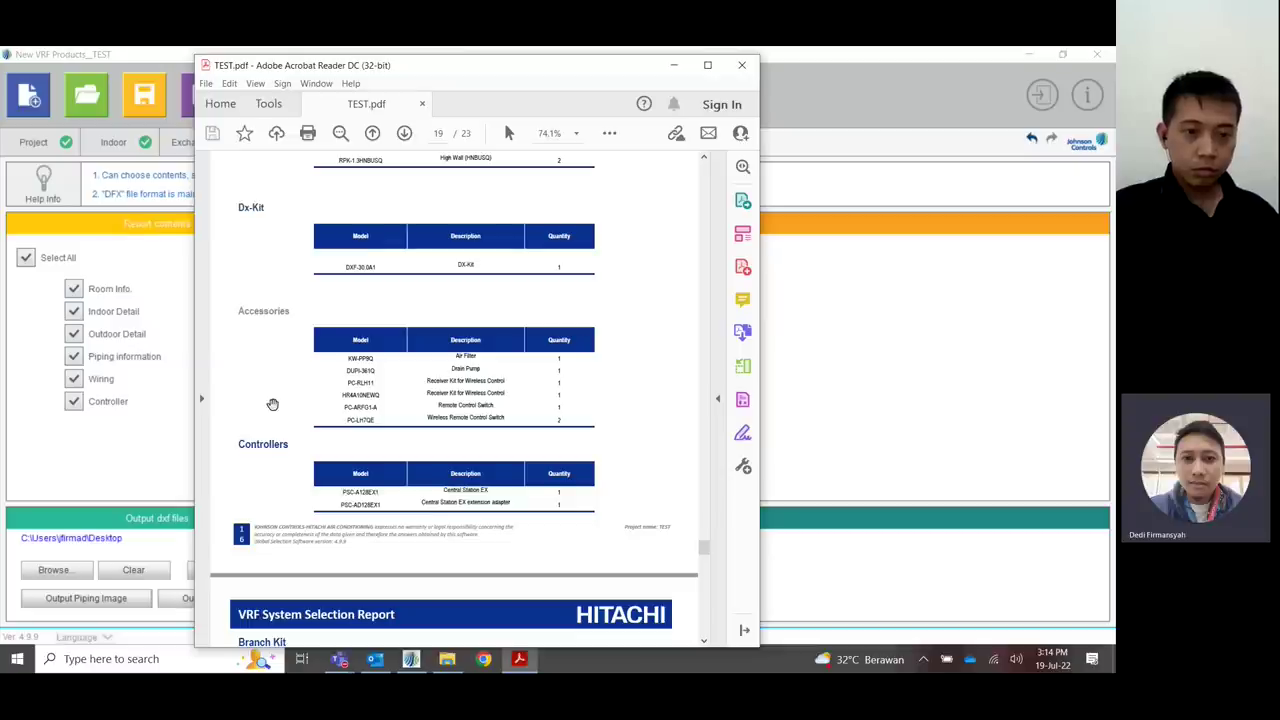
scroll(286, 370, "down", 1)
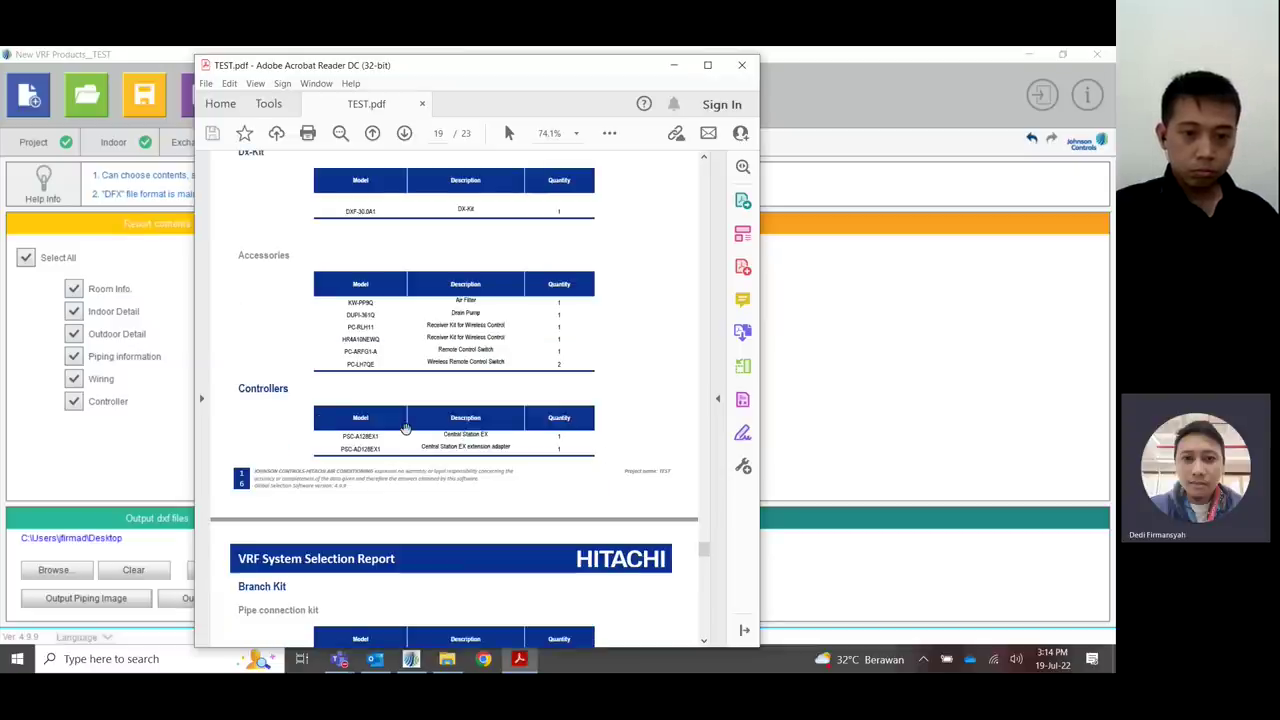
- Check the branch kits, field-provided piping materials and refrigerant in the report's overall equipment list
scroll(508, 428, "down", 6)
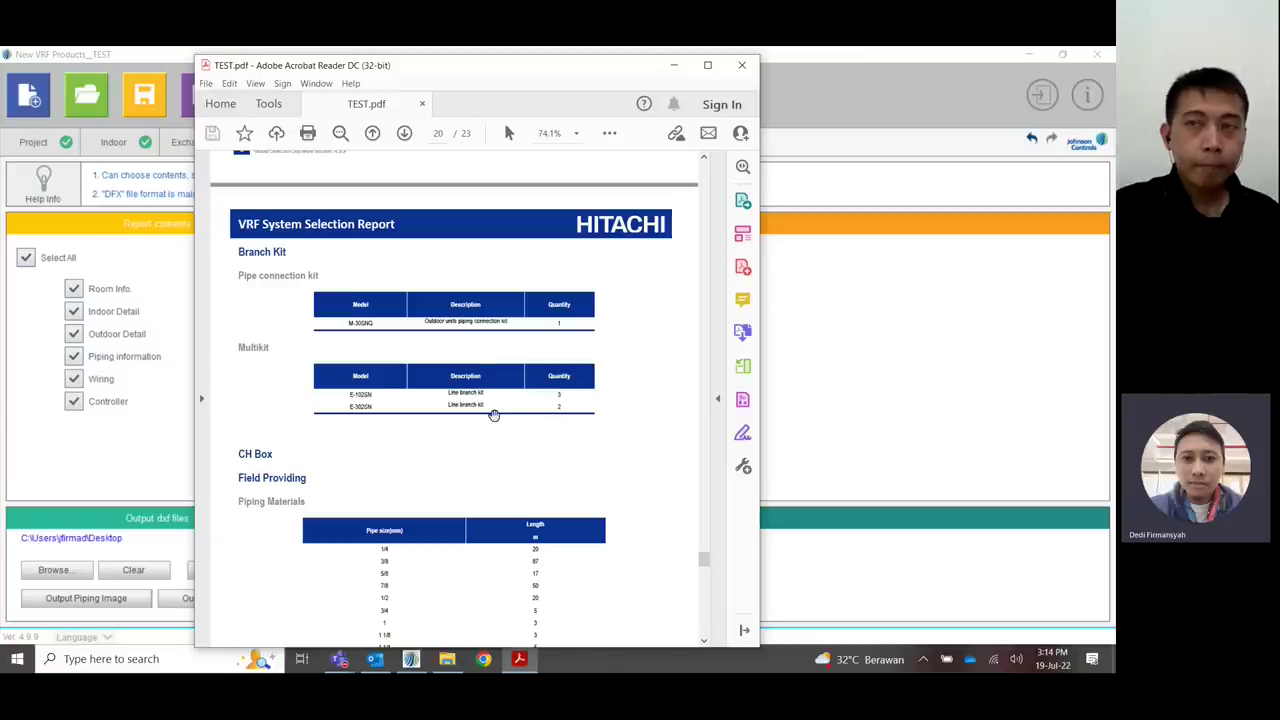
scroll(600, 350, "down", 4)
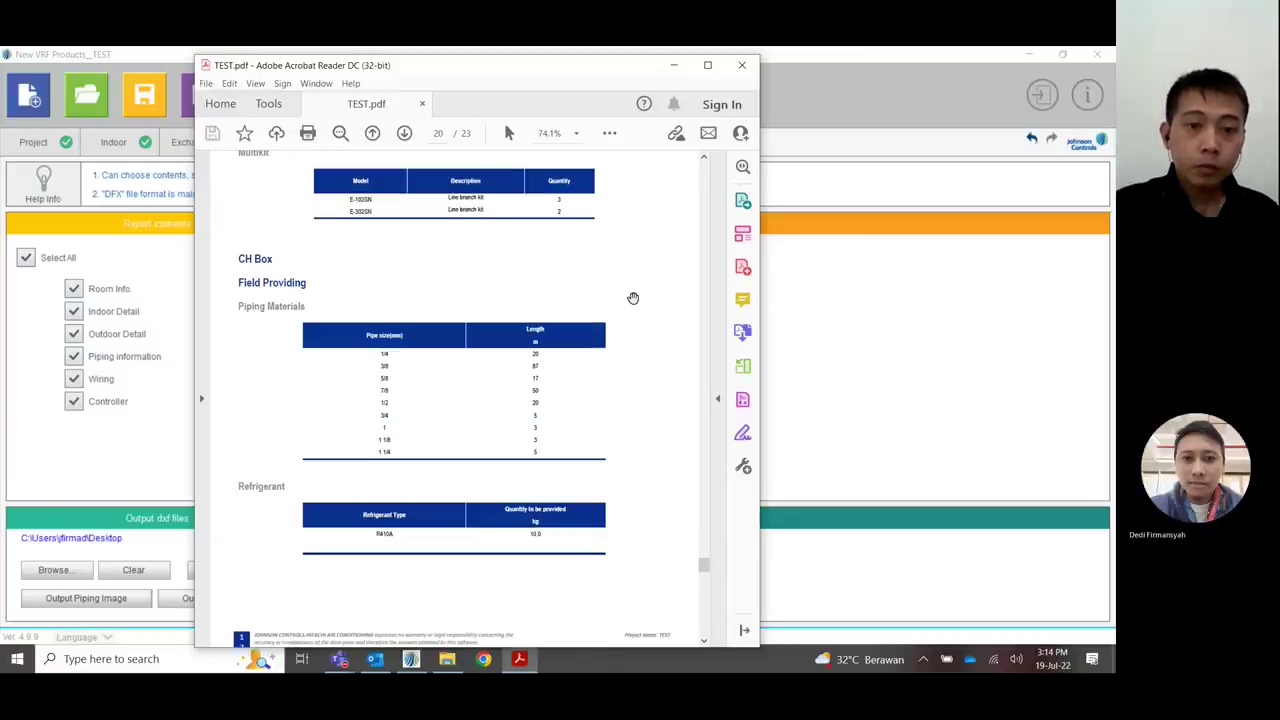
scroll(633, 298, "down", 2)
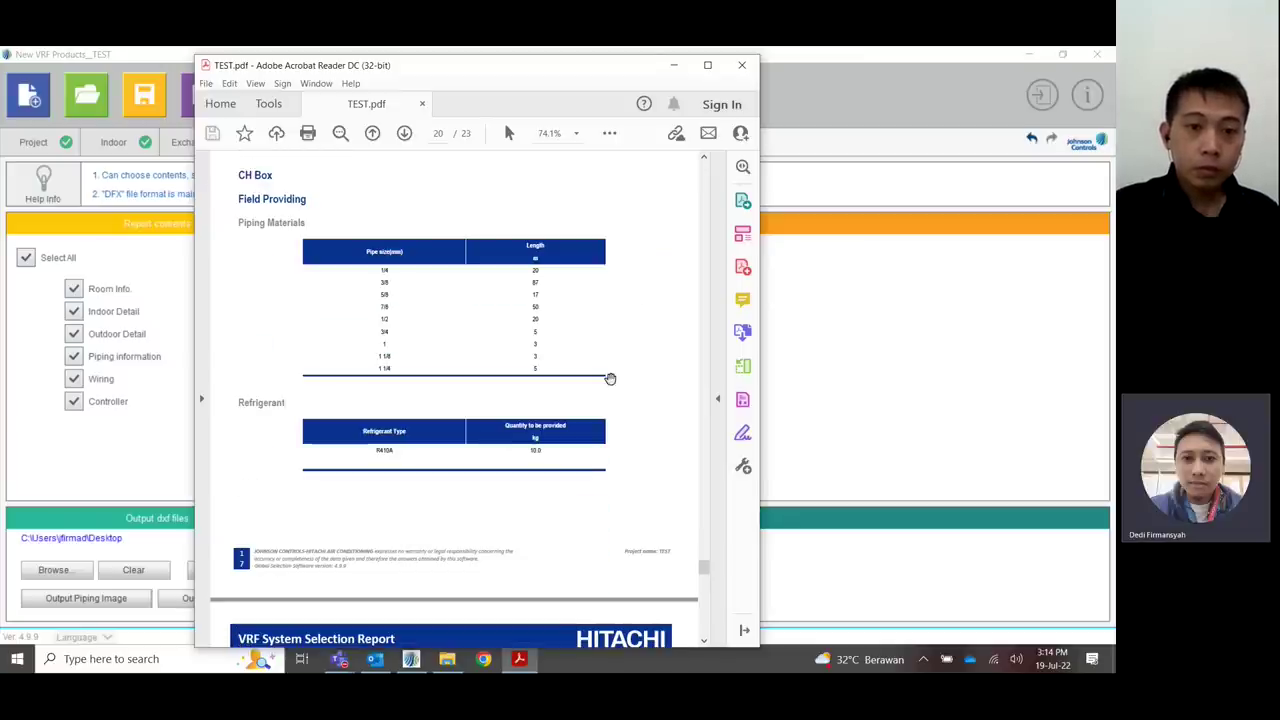
- Review the appendix equipment lists for OU-1 and OU-AHU
scroll(646, 330, "down", 8)
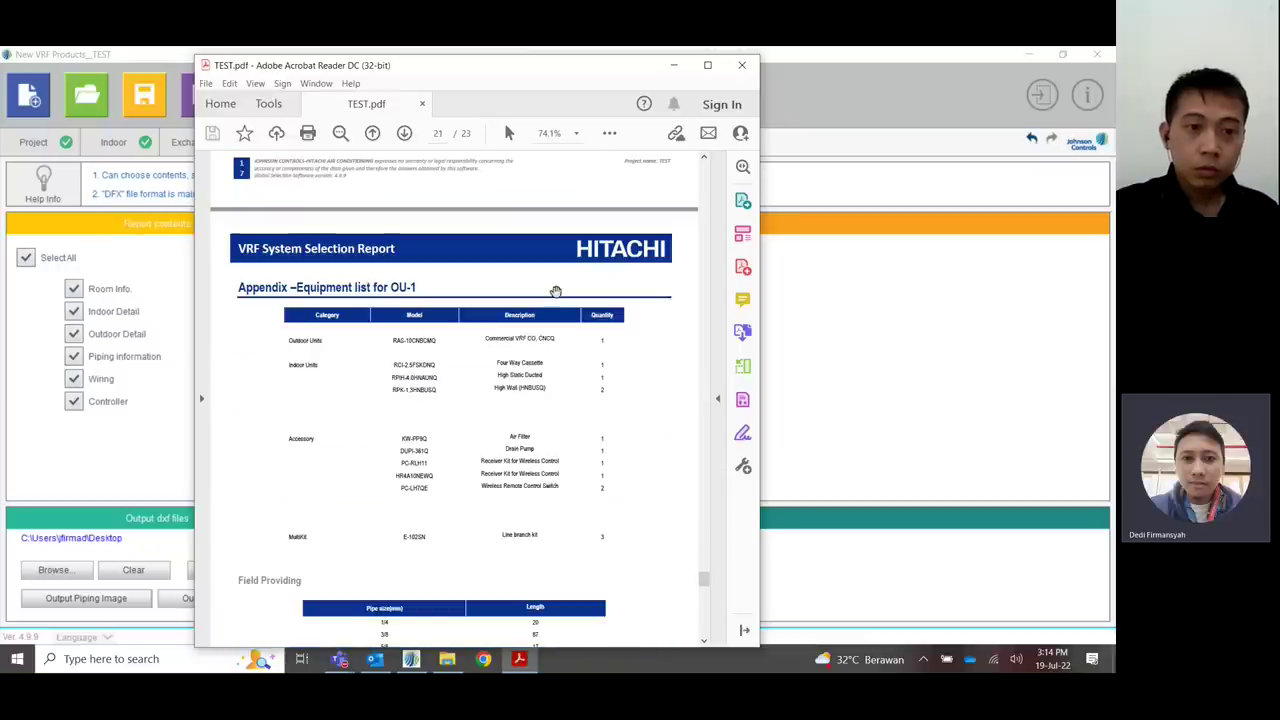
scroll(286, 294, "down", 1)
scroll(531, 374, "down", 3)
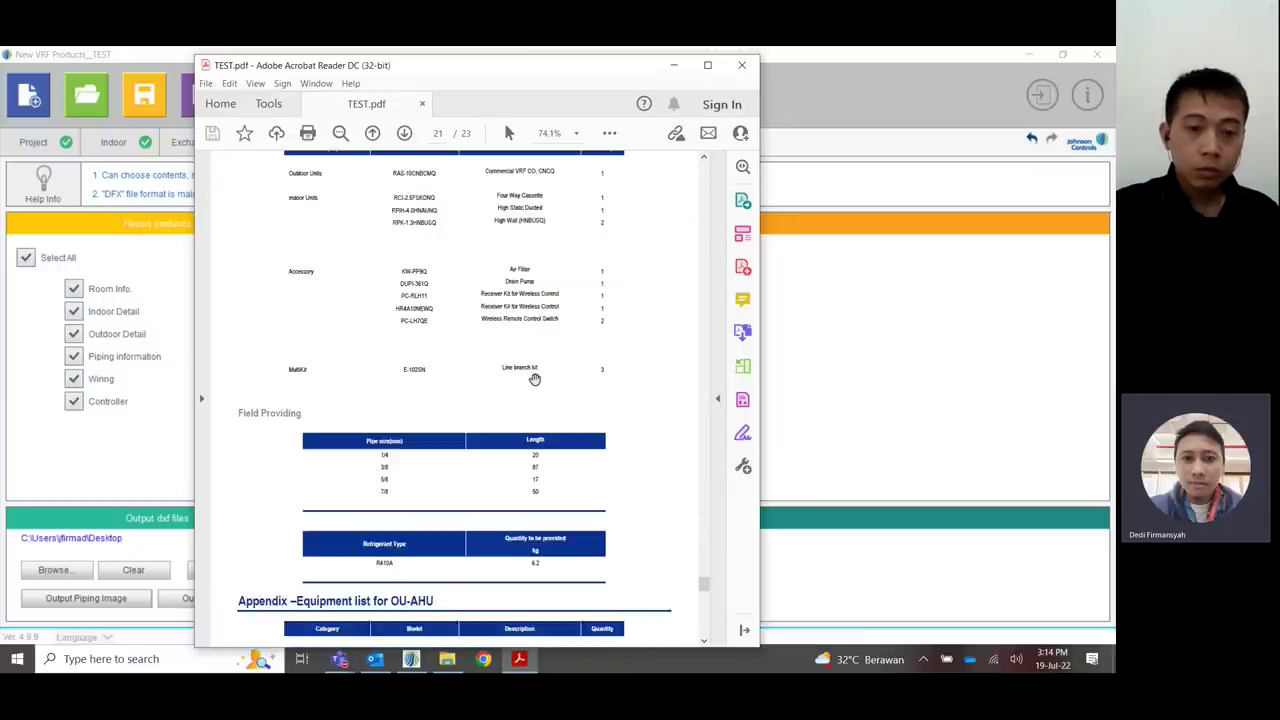
scroll(572, 333, "up", 3)
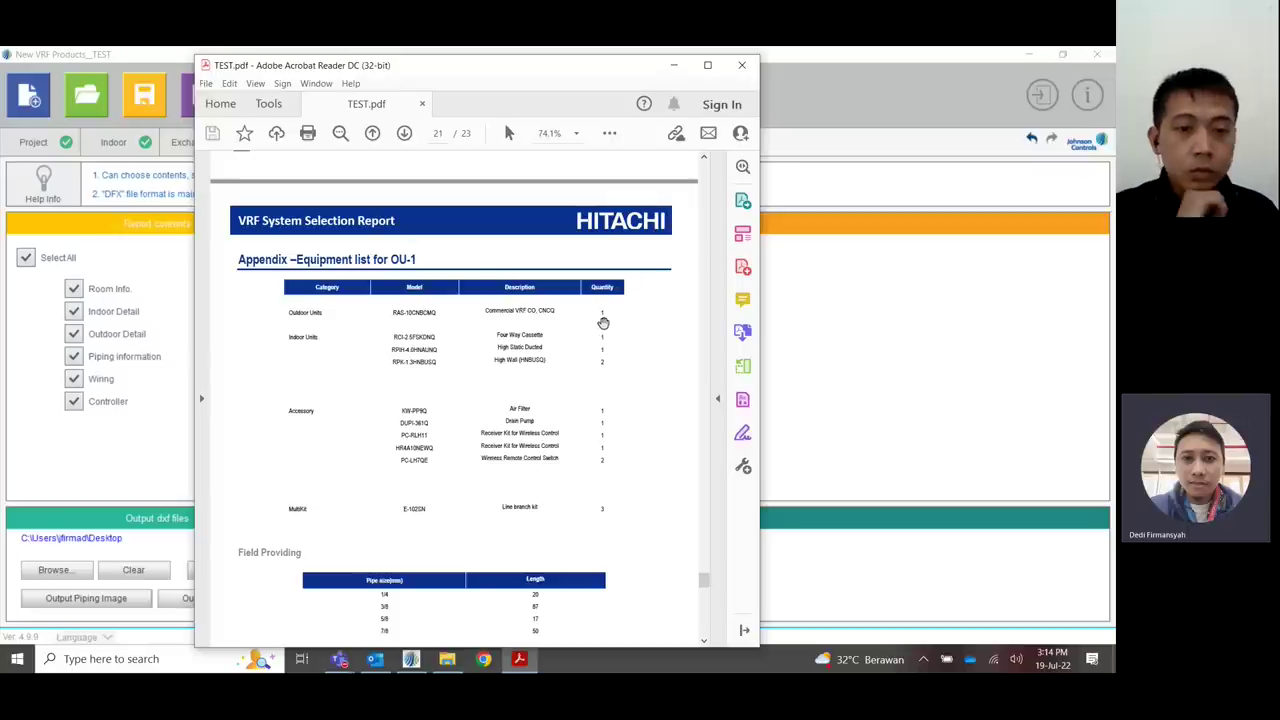
scroll(594, 424, "down", 10)
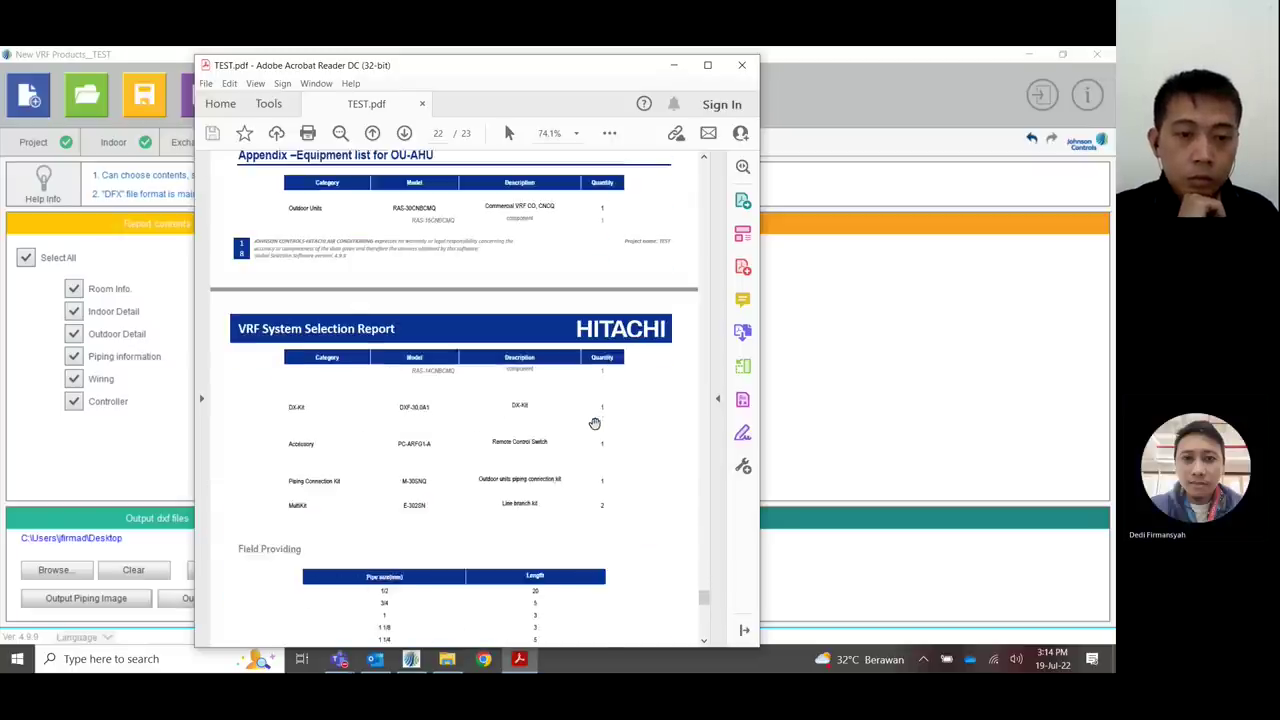
- Read the AHU coil check sheet for AHU1 on the last page and close the PDF report
scroll(594, 425, "down", 10)
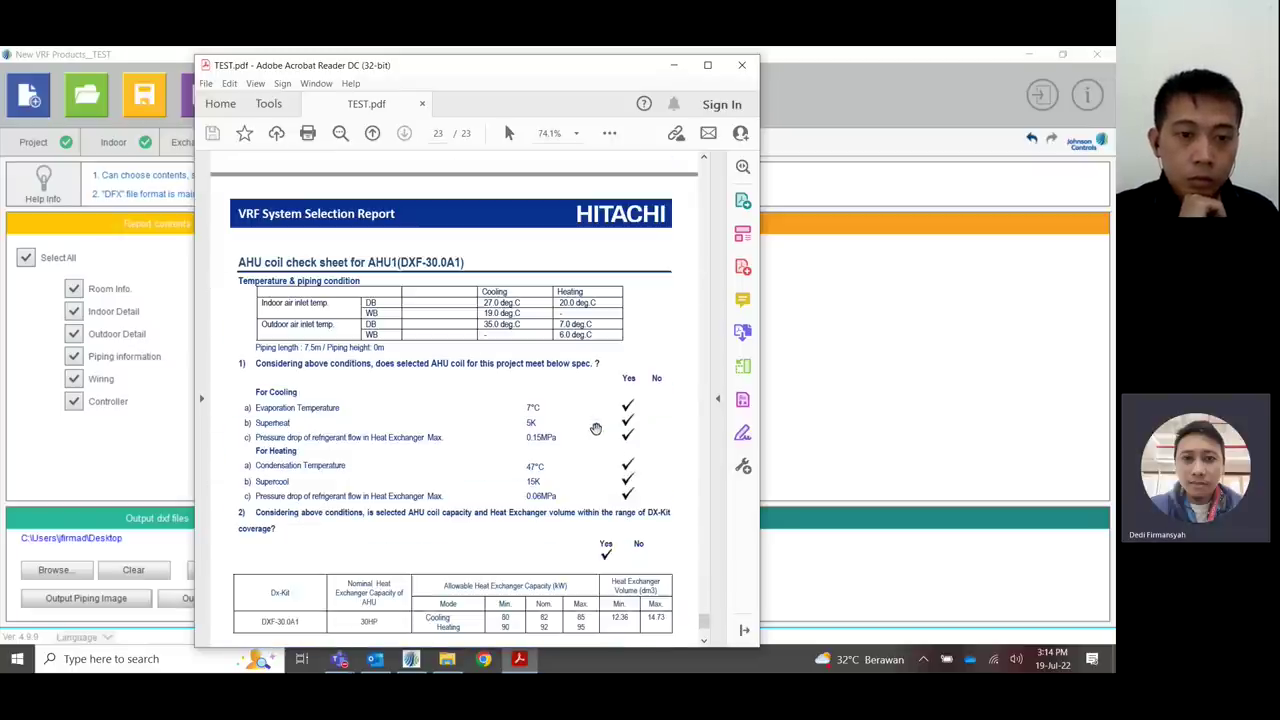
scroll(591, 430, "down", 5)
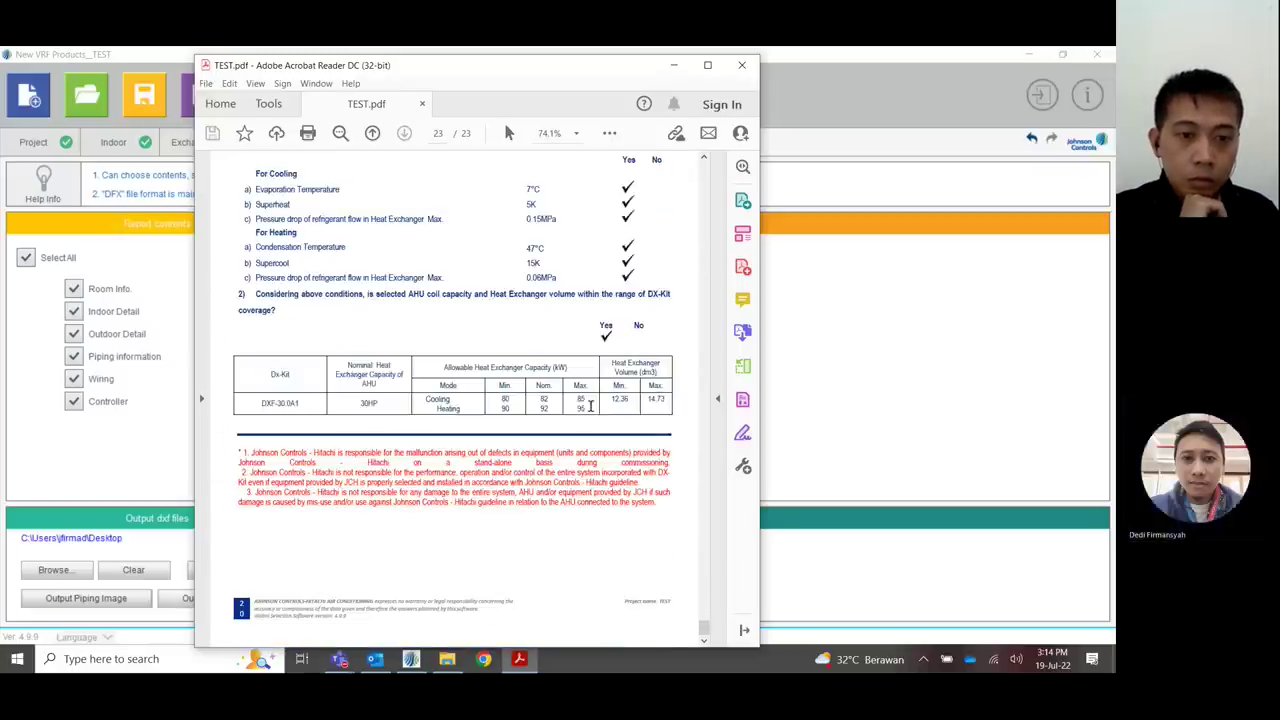
scroll(591, 415, "up", 3)
scroll(591, 410, "up", 5)
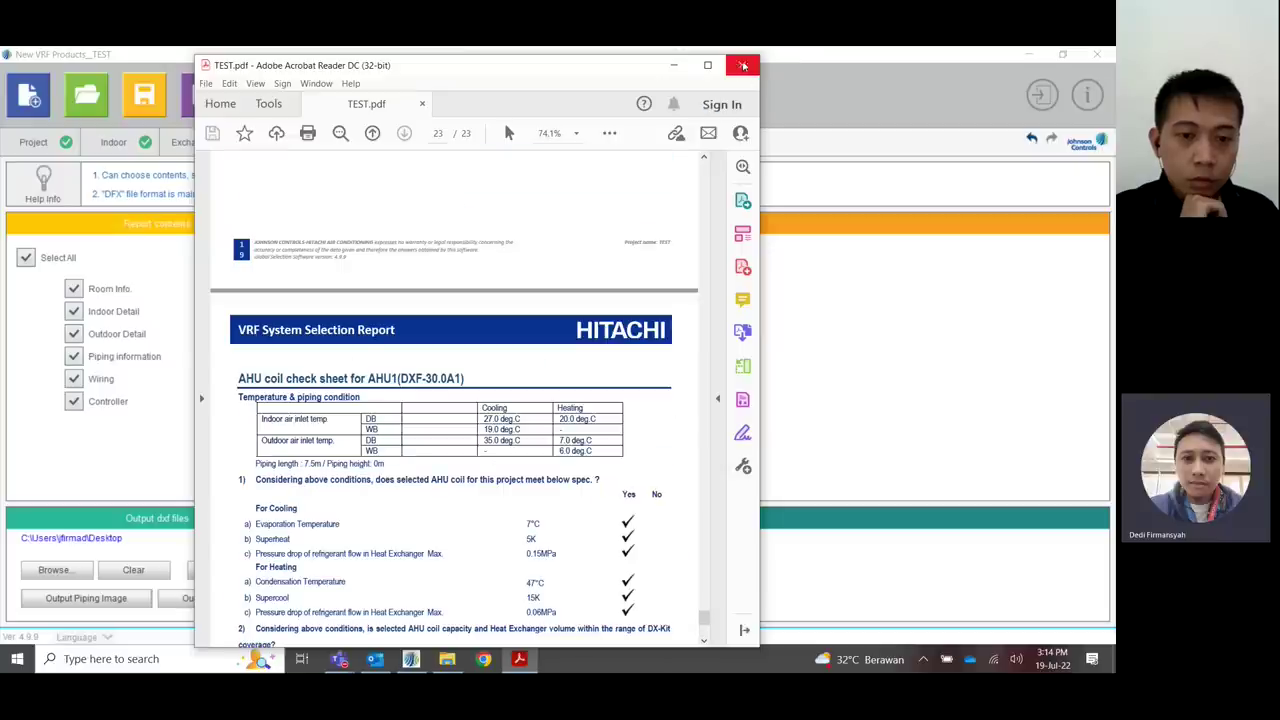
left_click(743, 66)
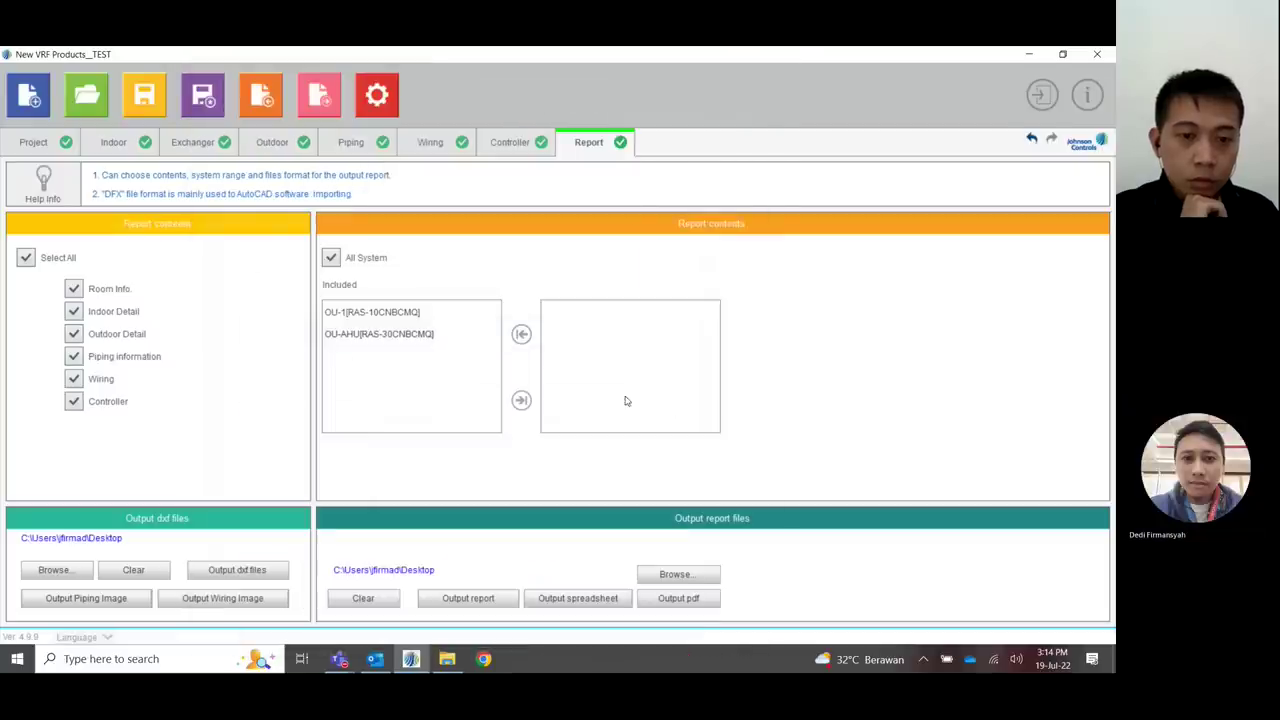
- Output the report as a spreadsheet, open it in Excel and dismiss the document recovery list, removing the recovered files
left_click(577, 598)
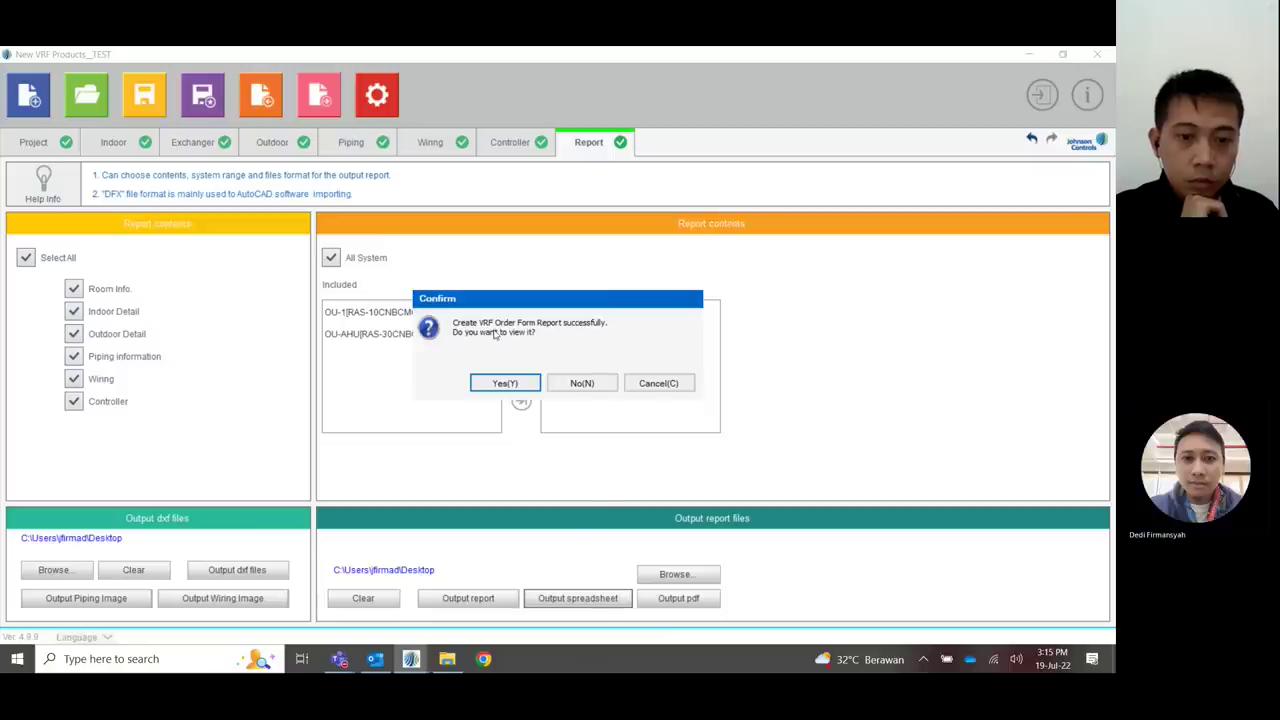
left_click(519, 384)
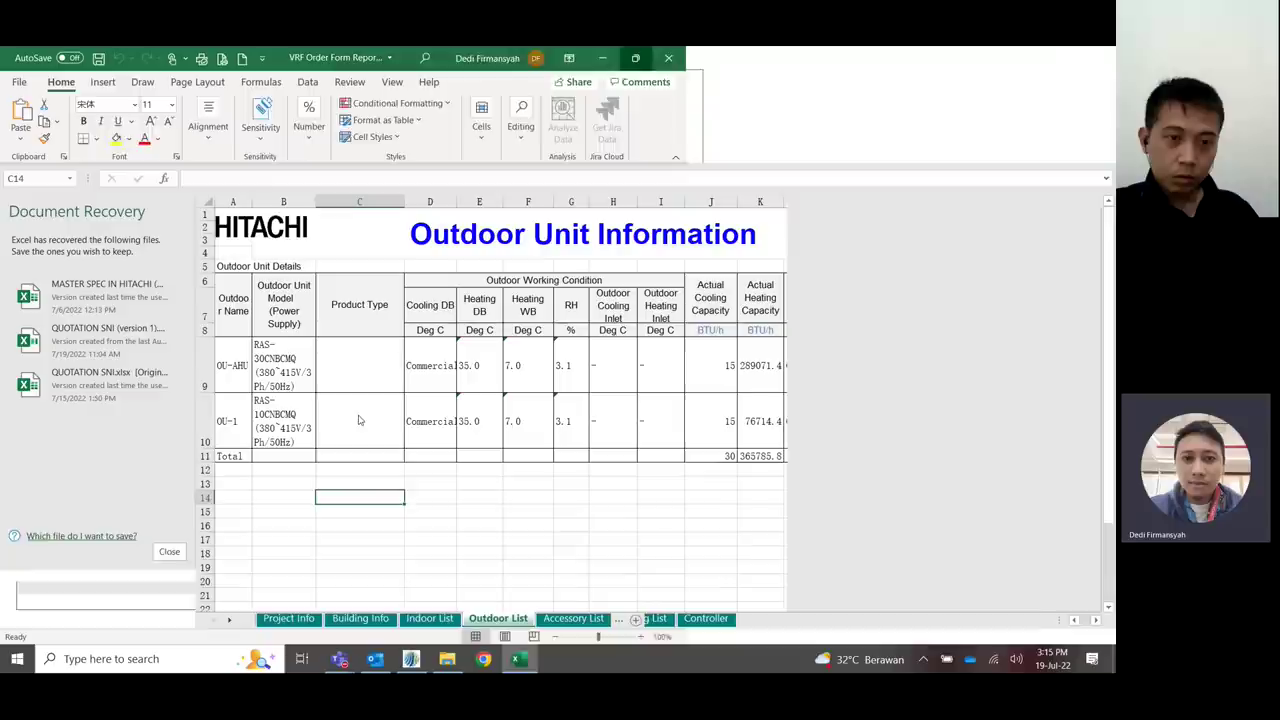
left_click(170, 611)
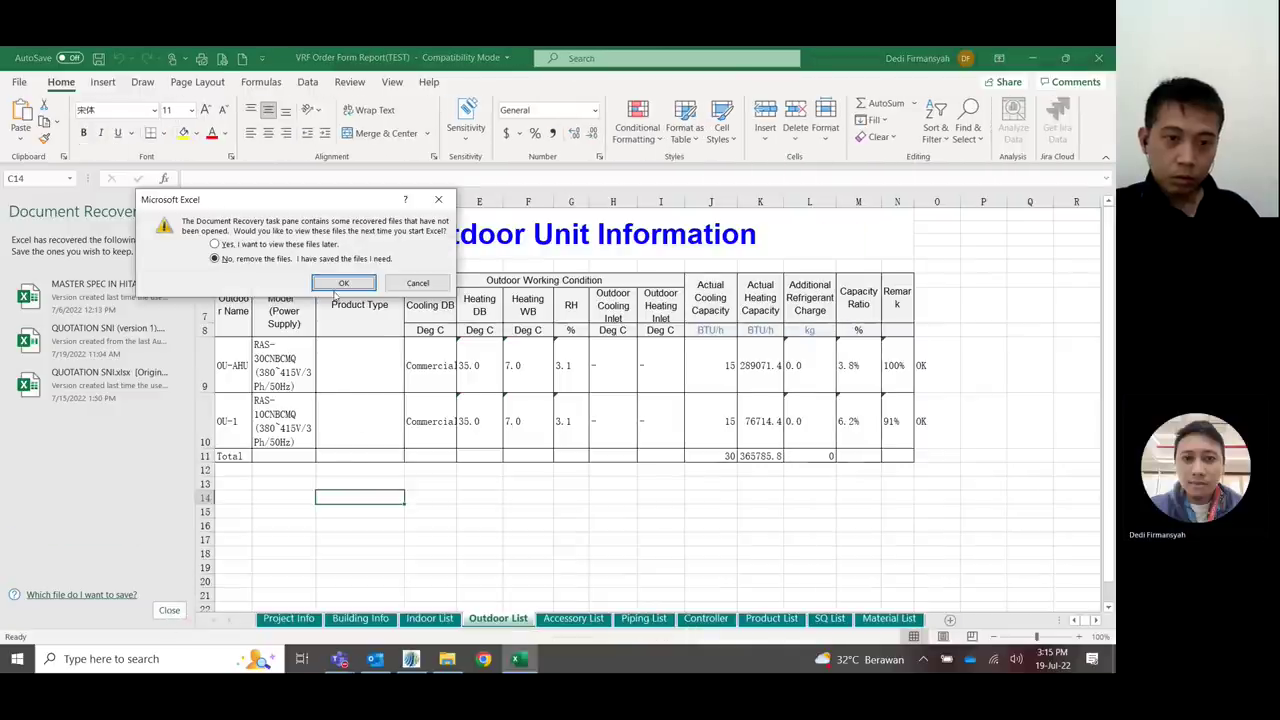
left_click(340, 282)
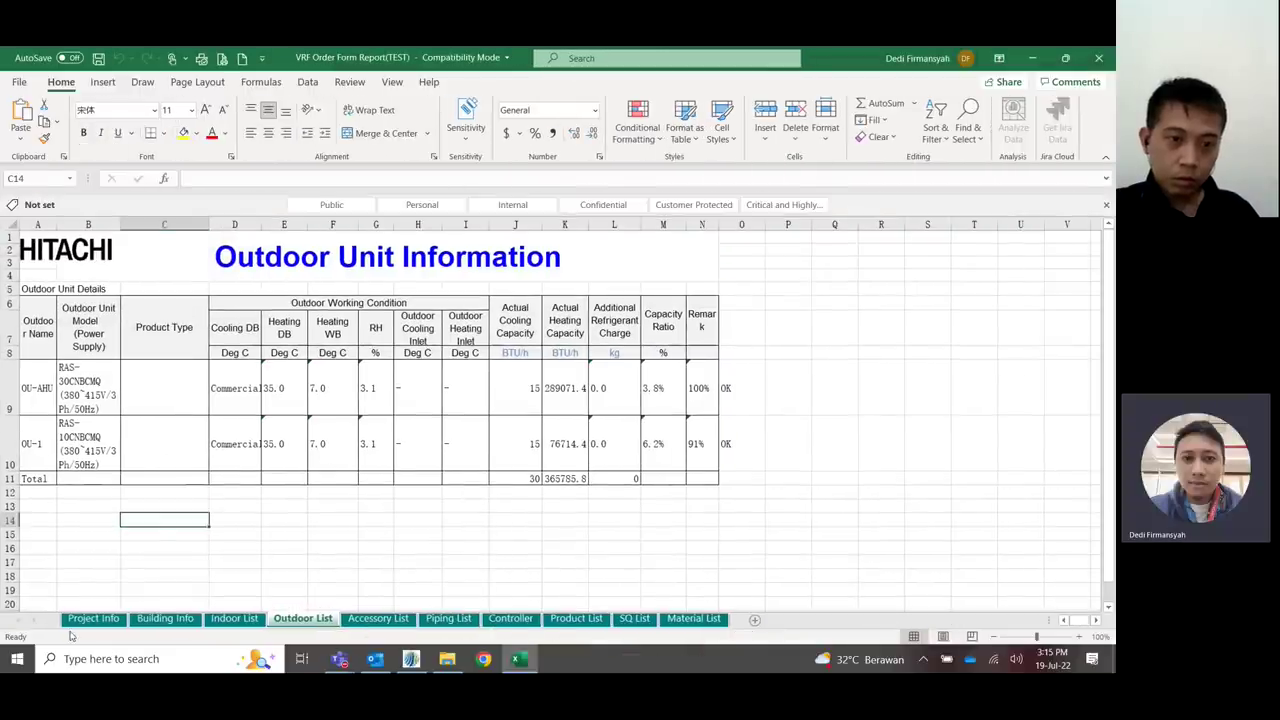
- Review the project and building information sheets, and check the selected models of the OU-1 indoor units in the indoor list
left_click(88, 618)
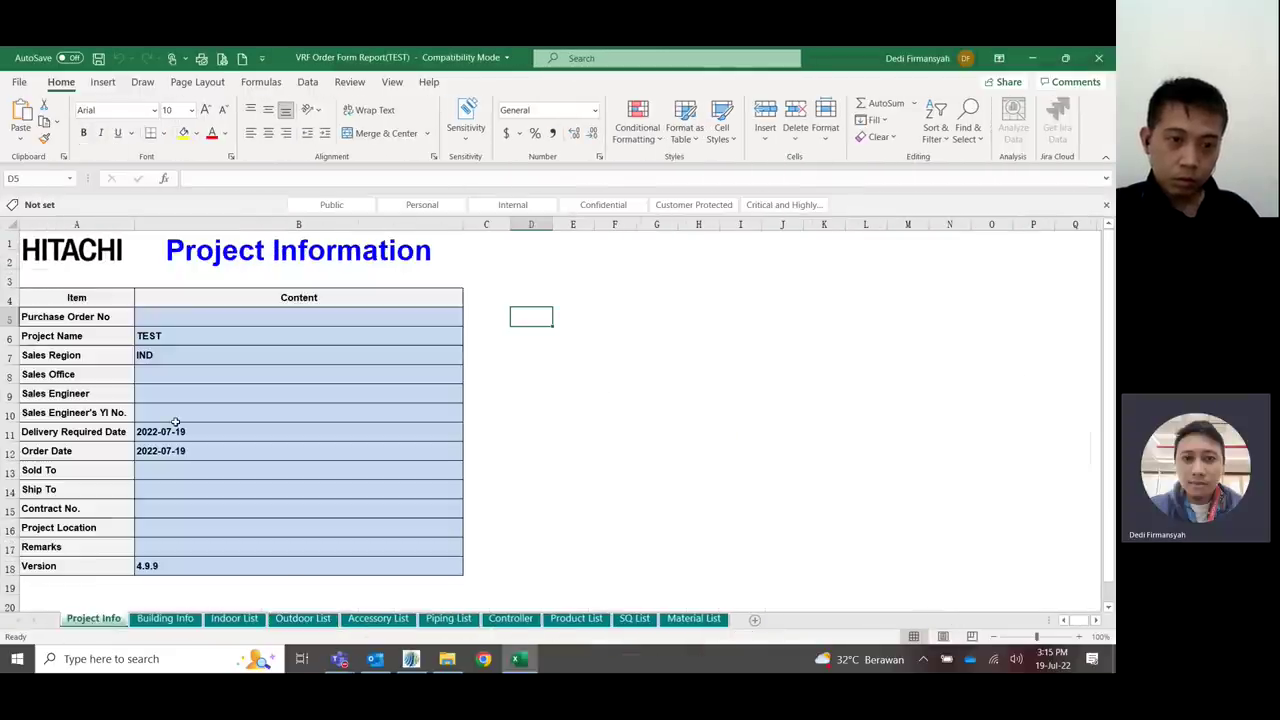
left_click(168, 618)
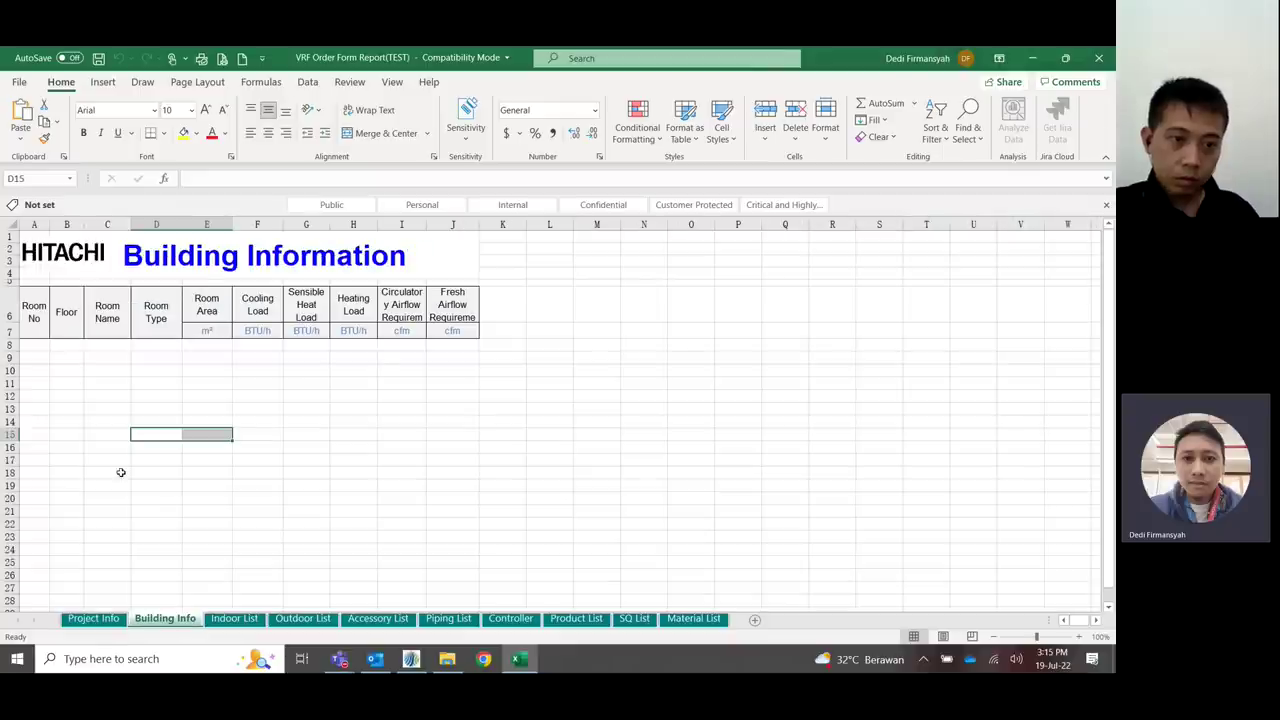
left_click(238, 618)
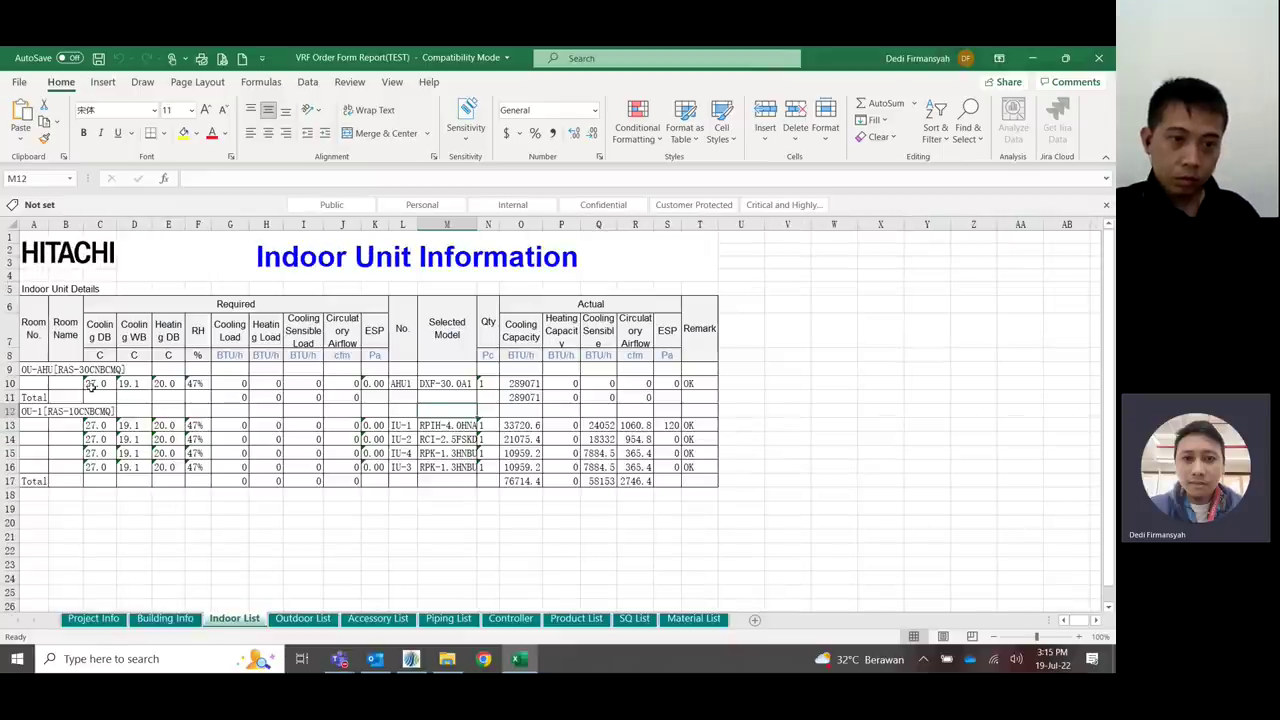
left_click(457, 425)
left_click(457, 453)
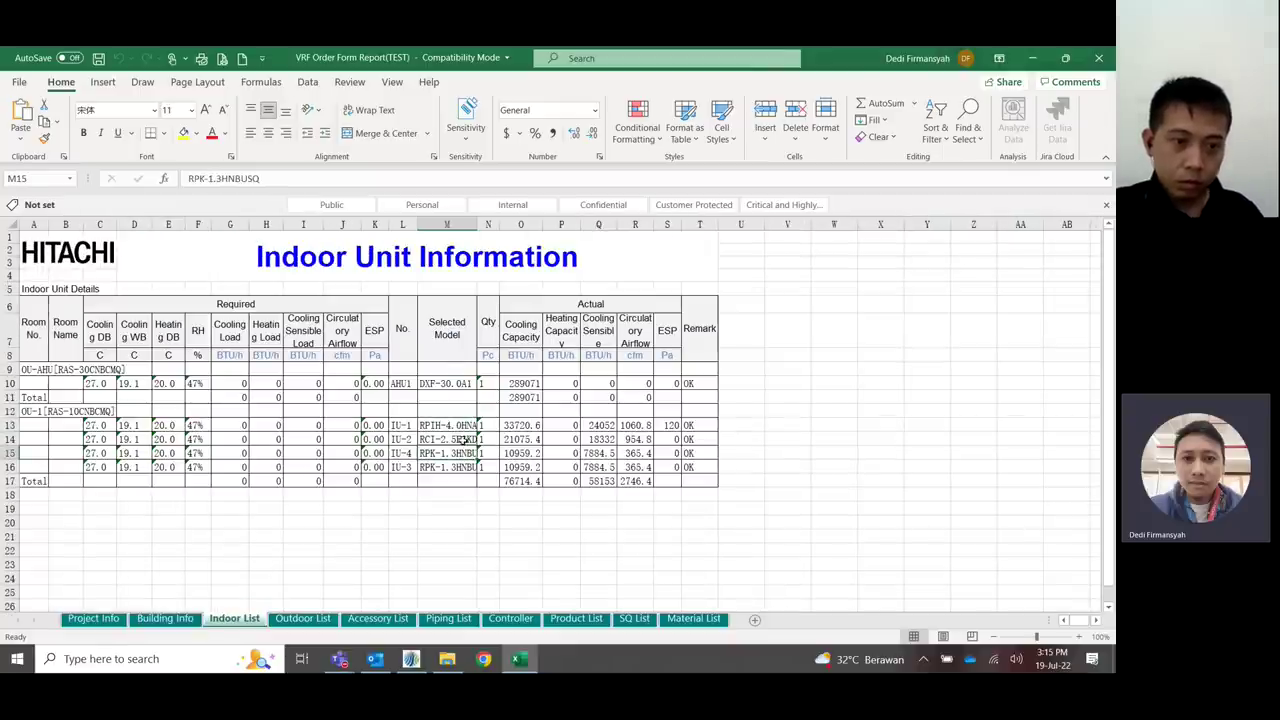
left_click(468, 425)
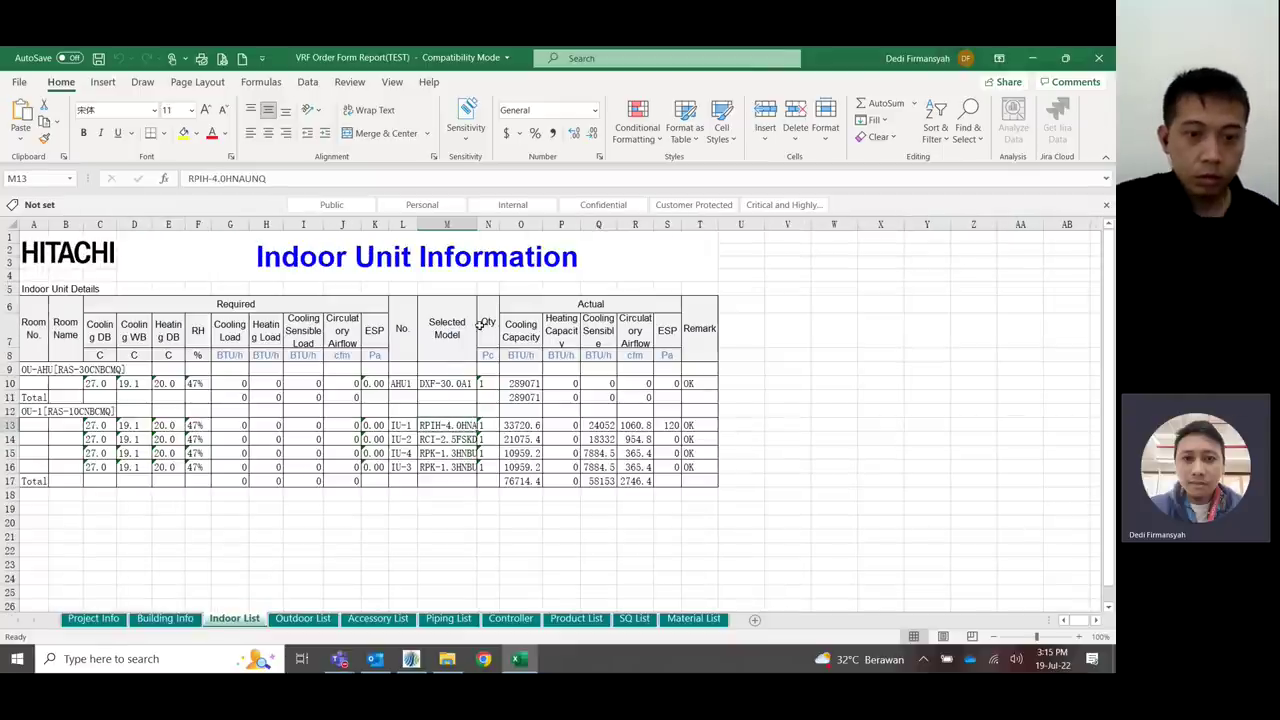
- Fit the Selected Model column of the indoor list to its contents, and review the outdoor, accessory and piping lists
double_click(479, 227)
left_click(291, 619)
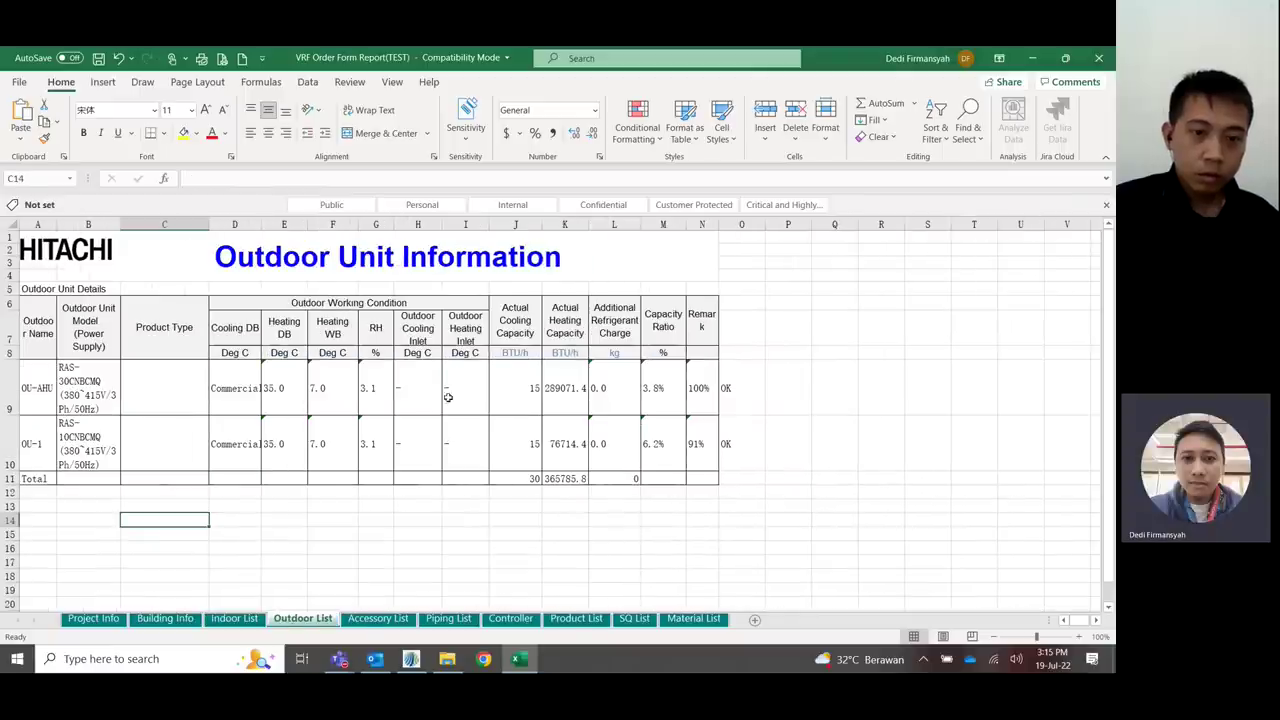
left_click(376, 619)
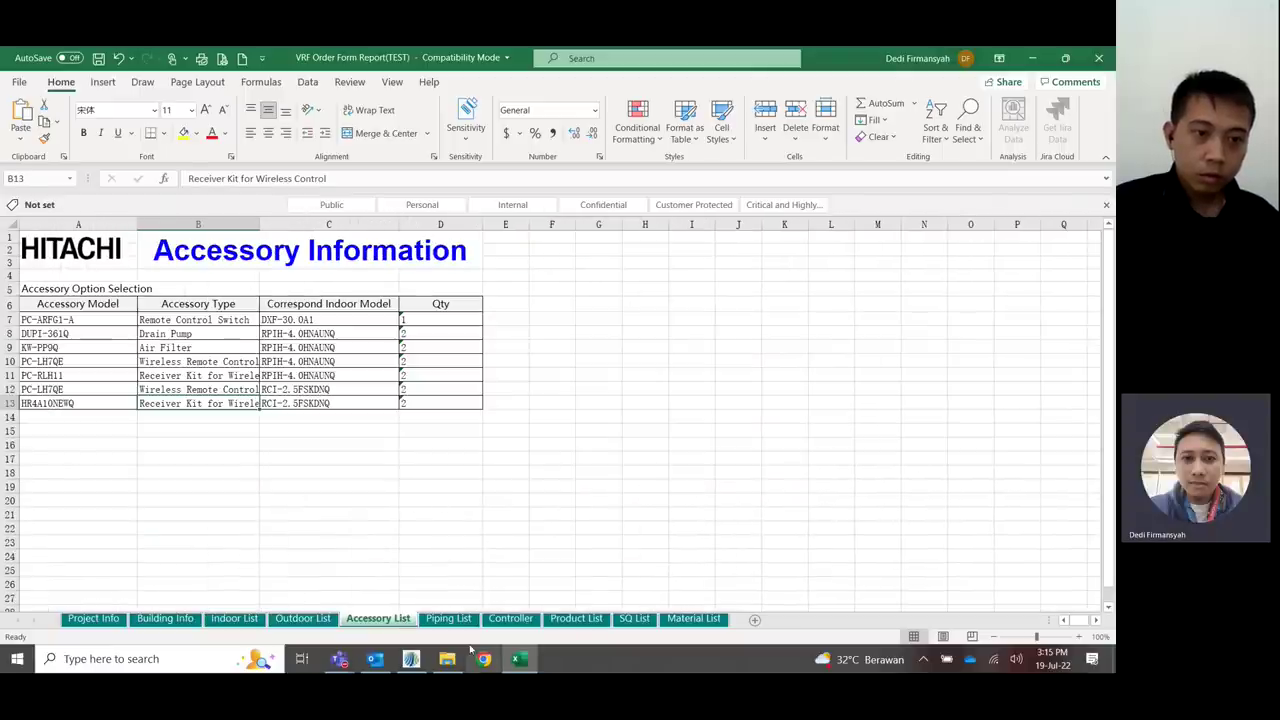
left_click(448, 619)
scroll(121, 393, "down", 2)
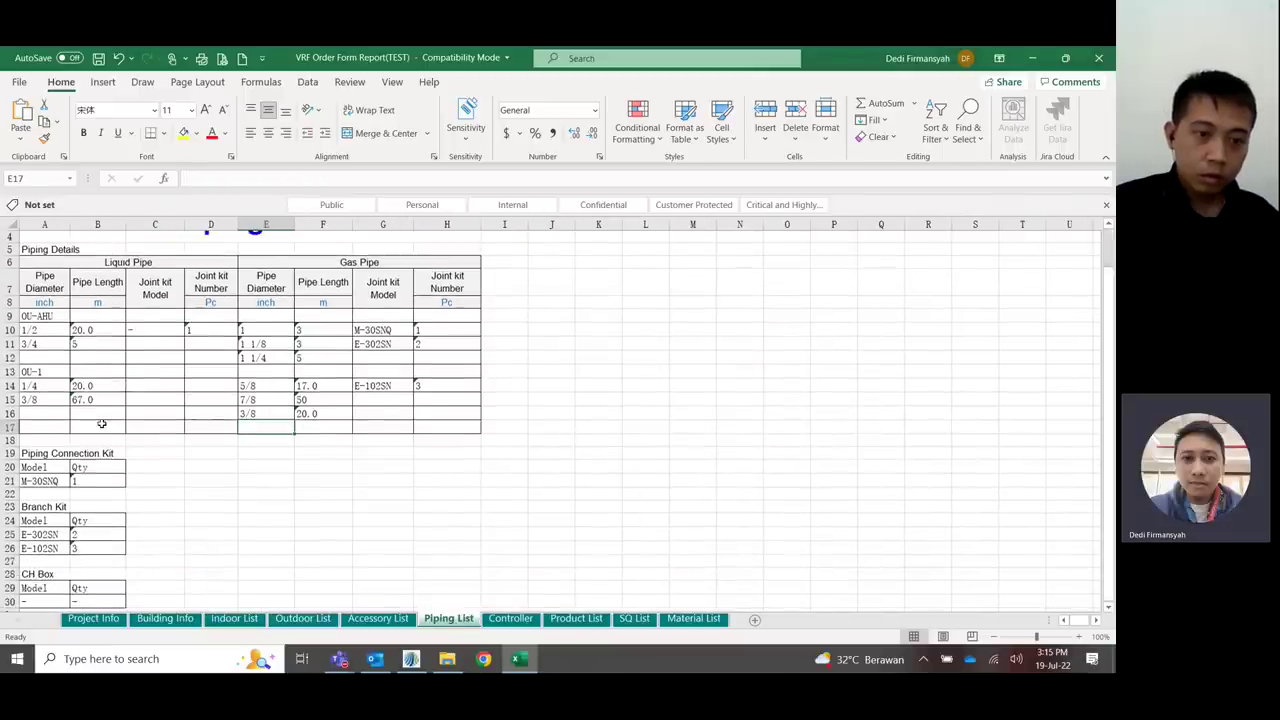
scroll(80, 403, "up", 1)
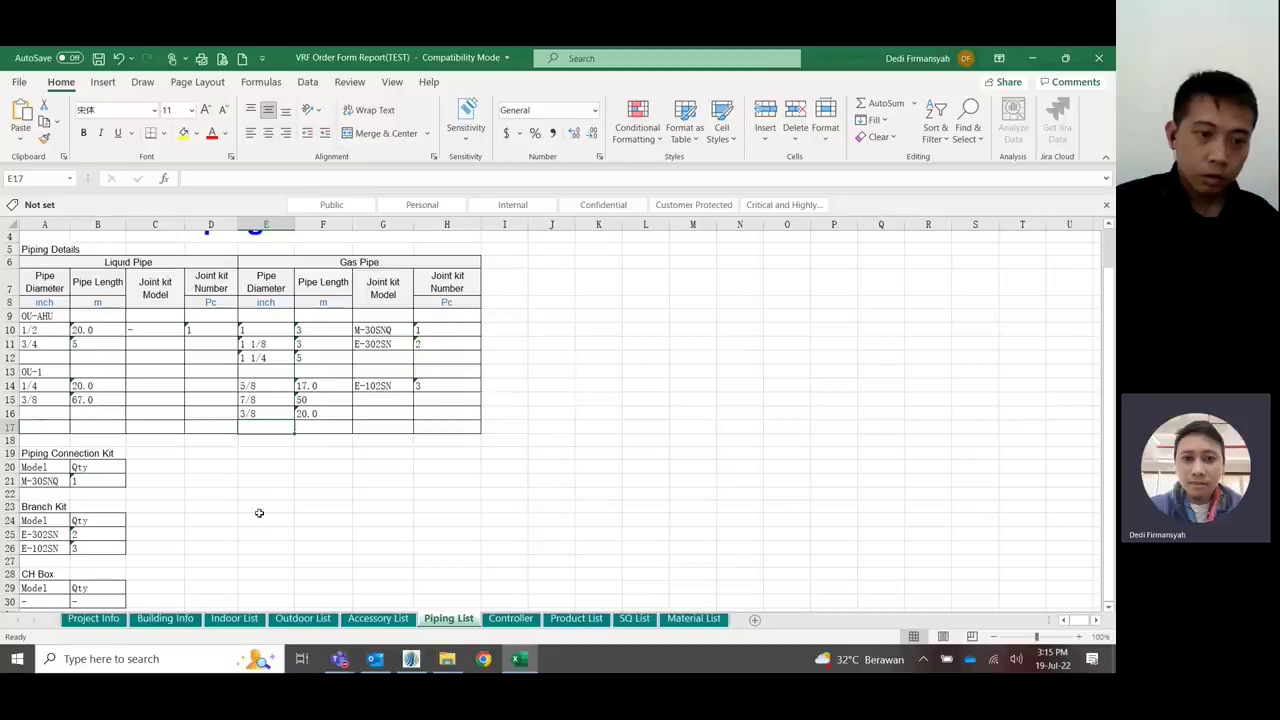
- Review the controller material list, and widen the Unit column of the product list to read the full model names
left_click(508, 619)
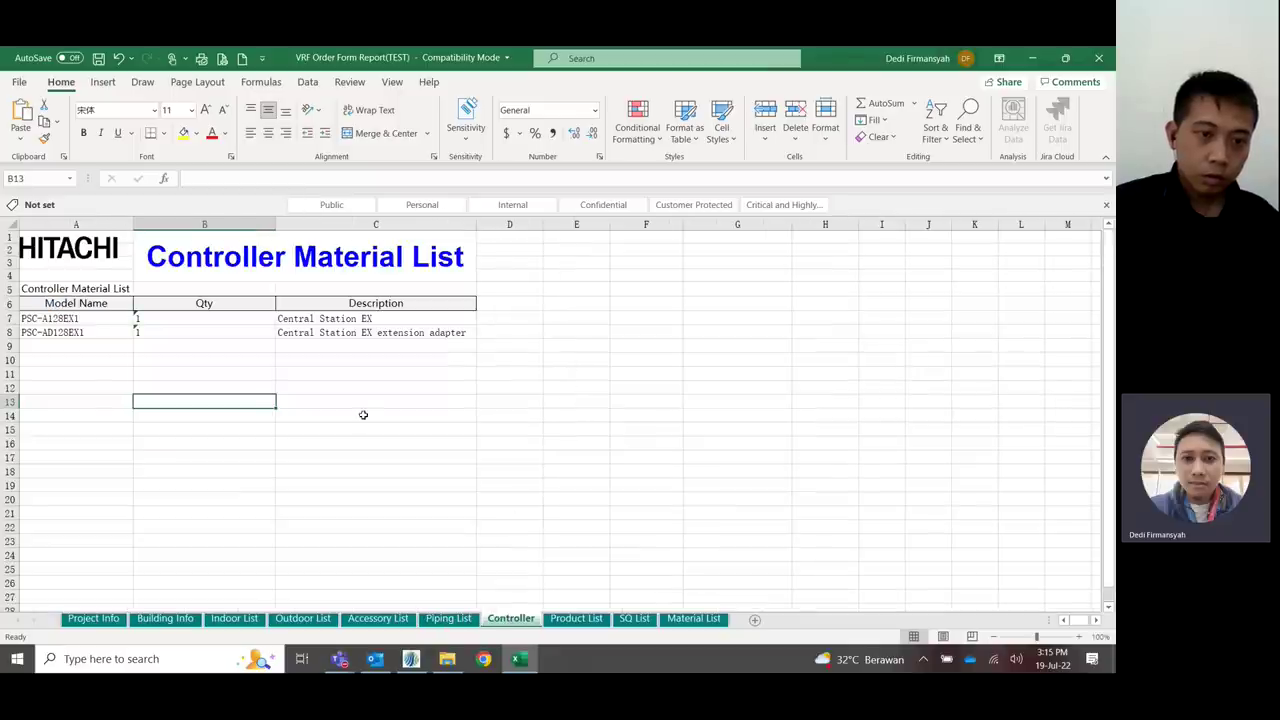
left_click(576, 618)
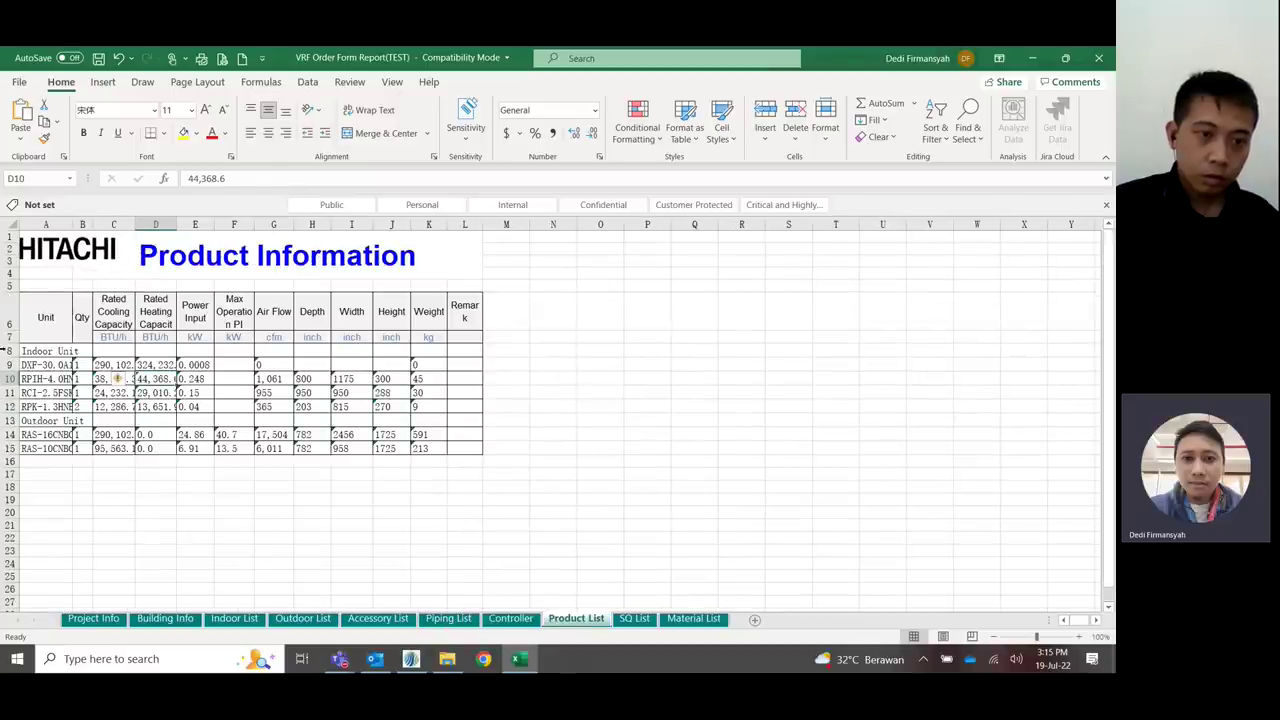
left_click_drag(73, 224, 182, 224)
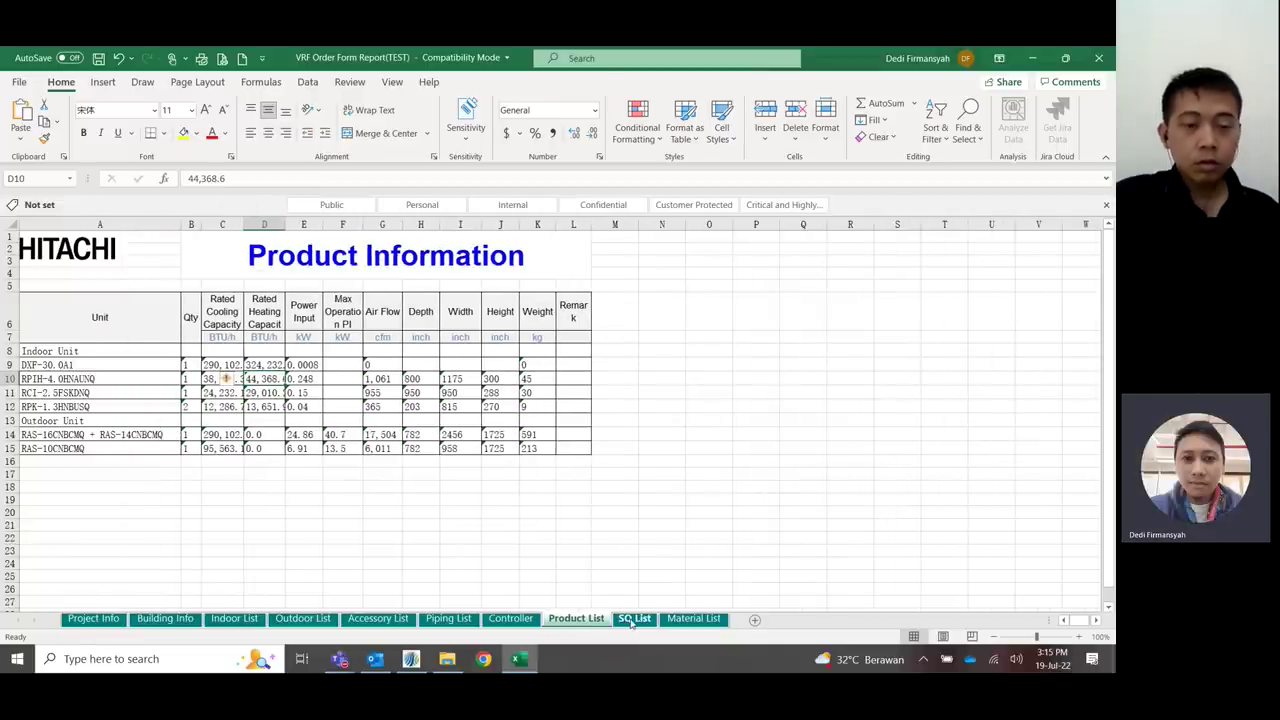
- Check the non-standard product table in the SQ list for special quote entries
left_click(634, 618)
left_click(81, 344)
key("Right")
key("Right")
key("Right")
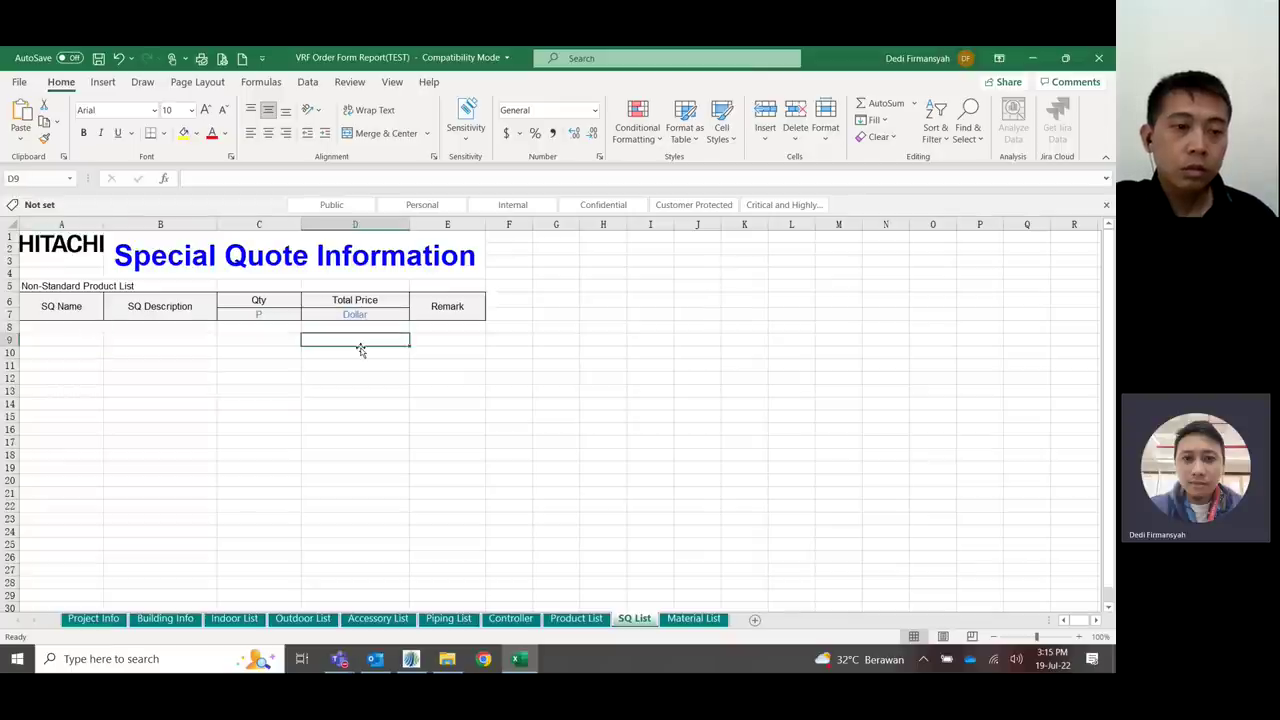
left_click_drag(81, 344, 400, 422)
left_click(452, 403)
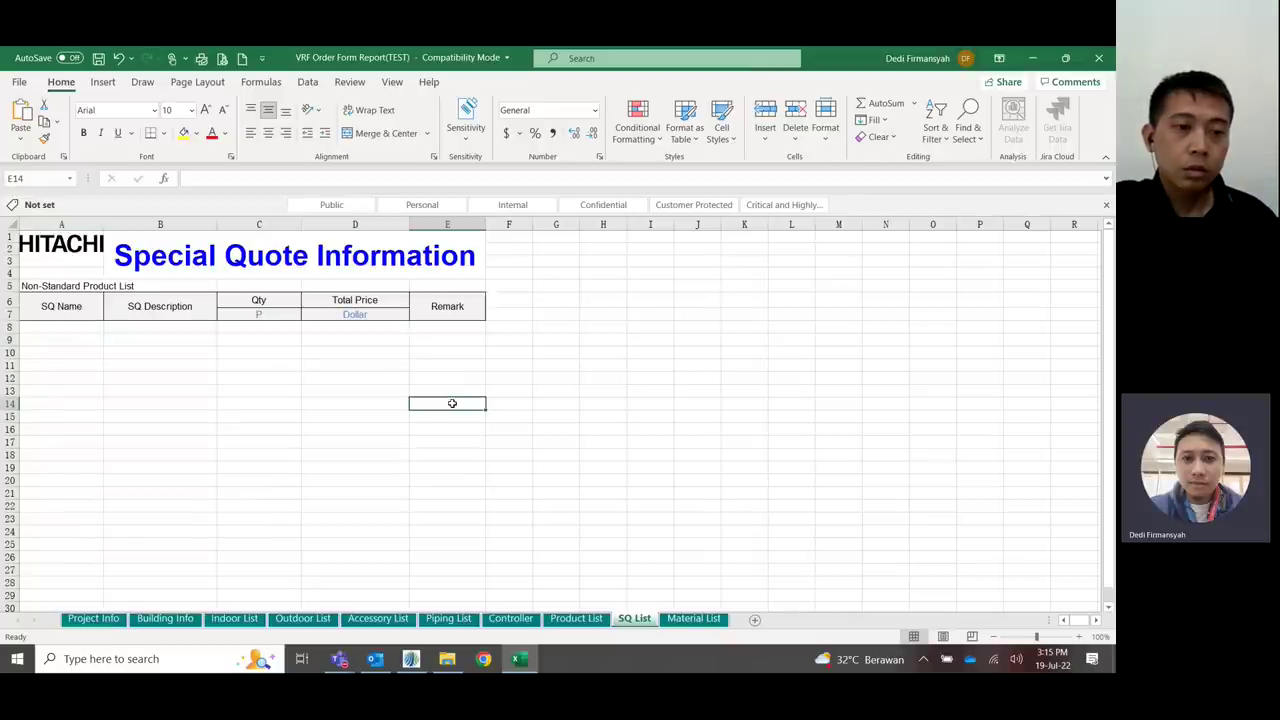
- Review the quantities in the material list, narrowing its Qty column, and close the workbook without saving the changes
left_click(694, 617)
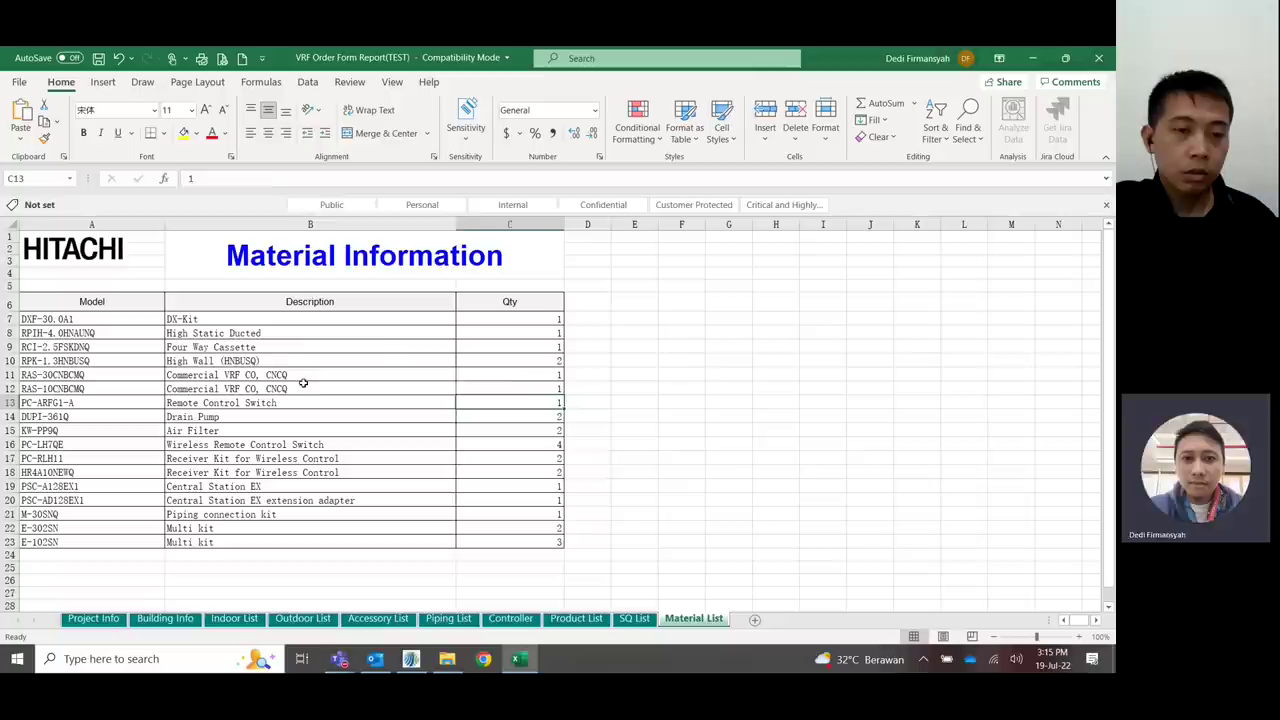
left_click(384, 357)
left_click_drag(506, 320, 527, 542)
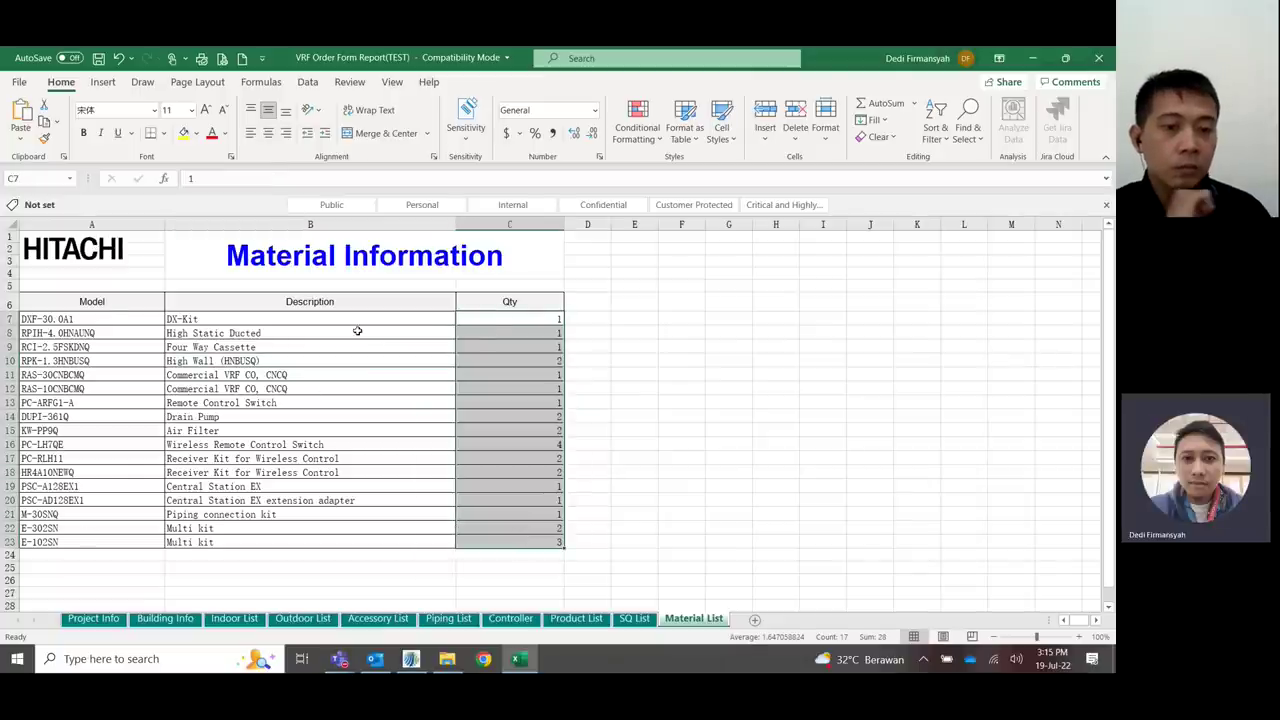
left_click(634, 373)
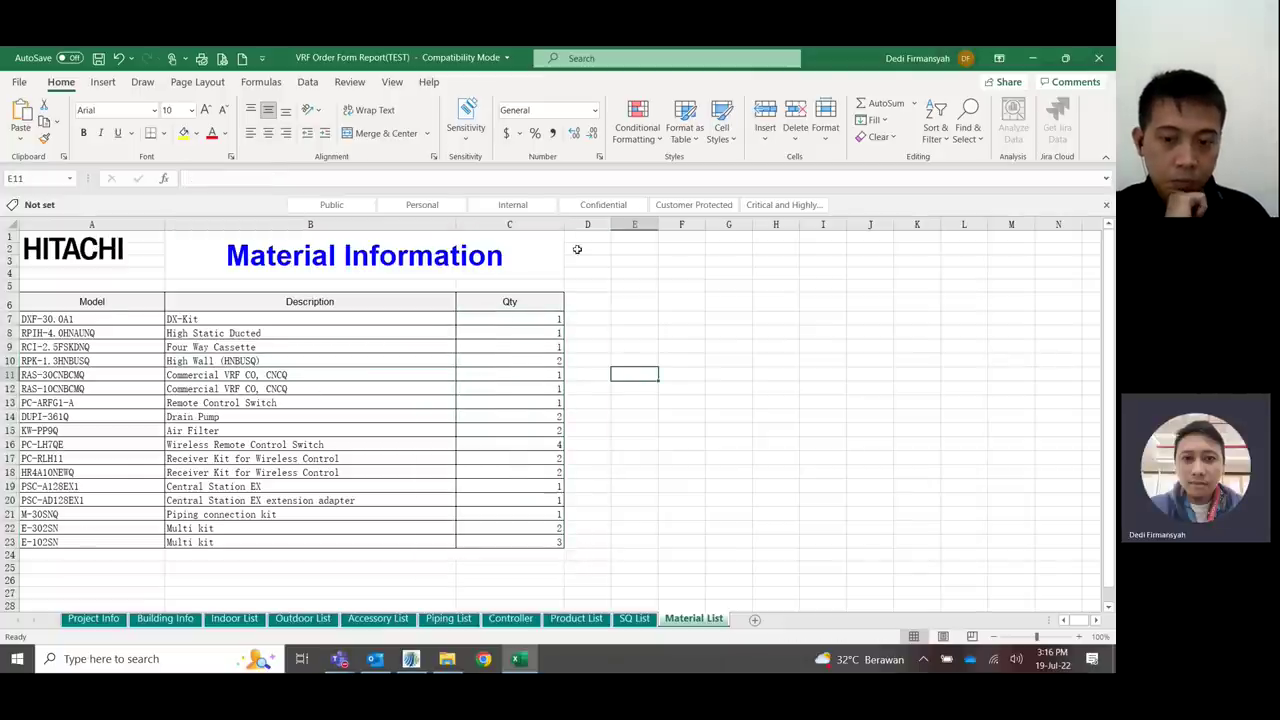
left_click_drag(565, 224, 475, 224)
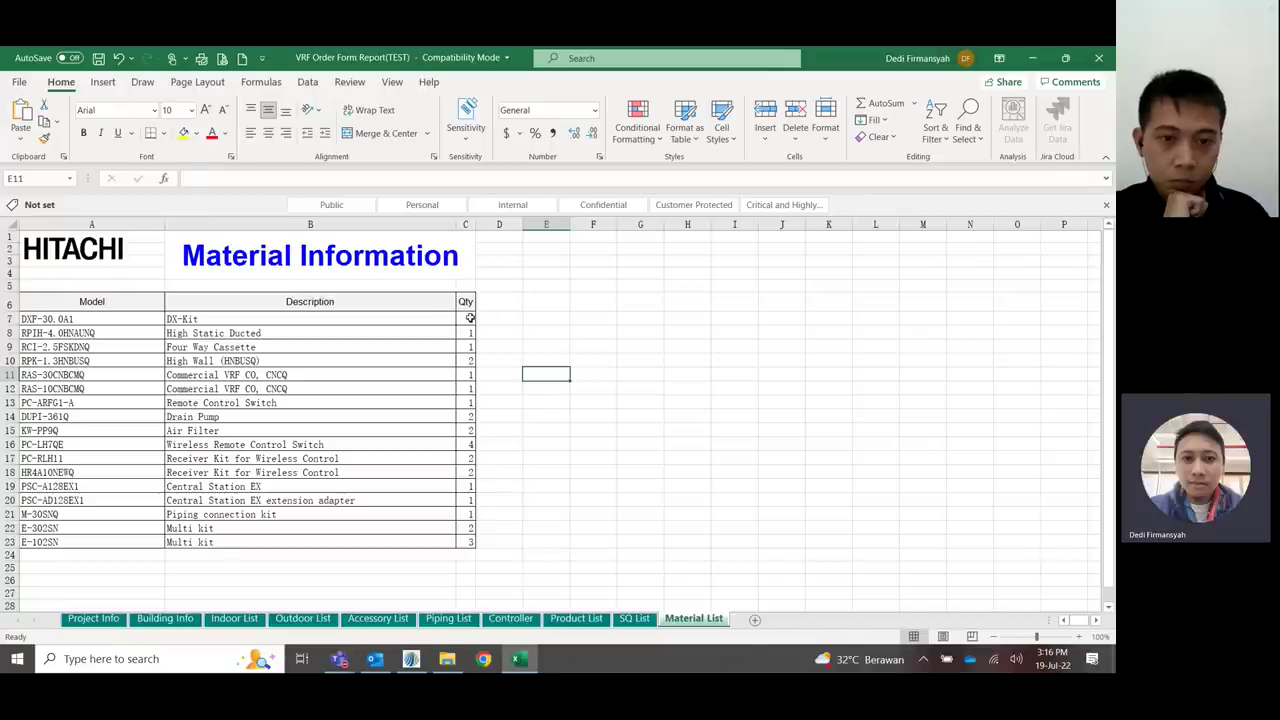
left_click_drag(469, 318, 483, 543)
left_click(536, 412)
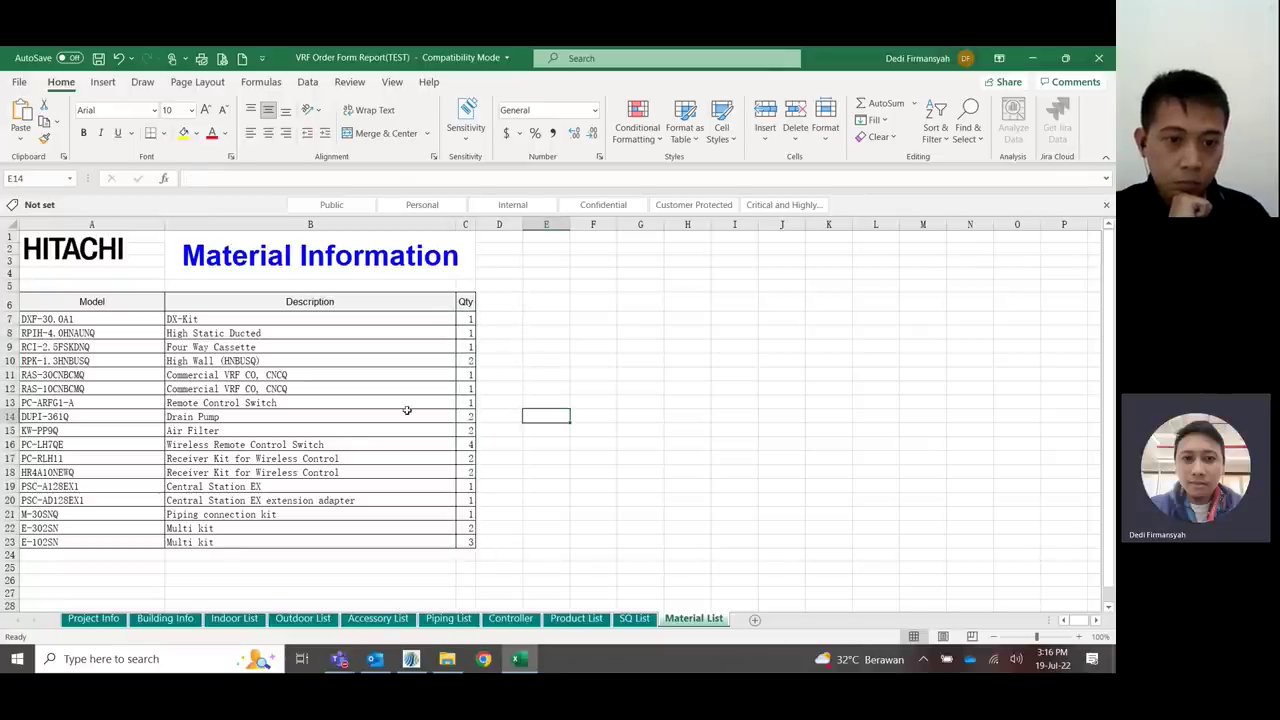
left_click(614, 306)
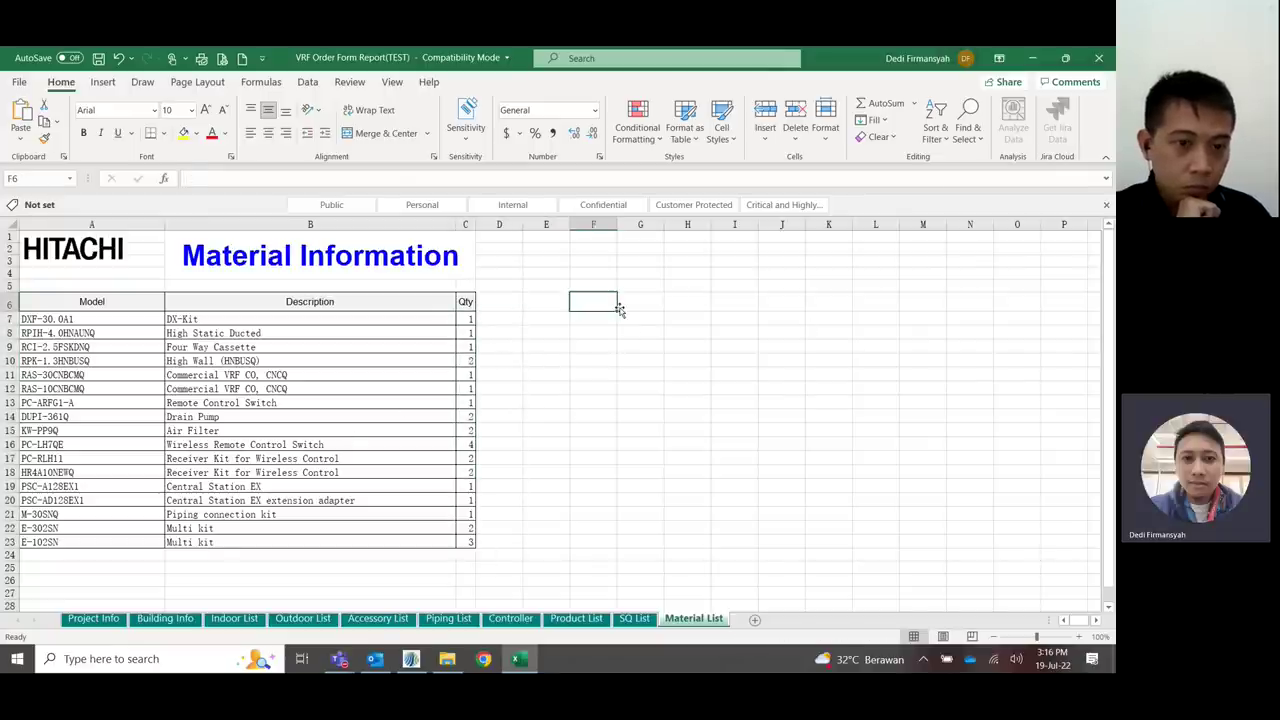
left_click(1099, 57)
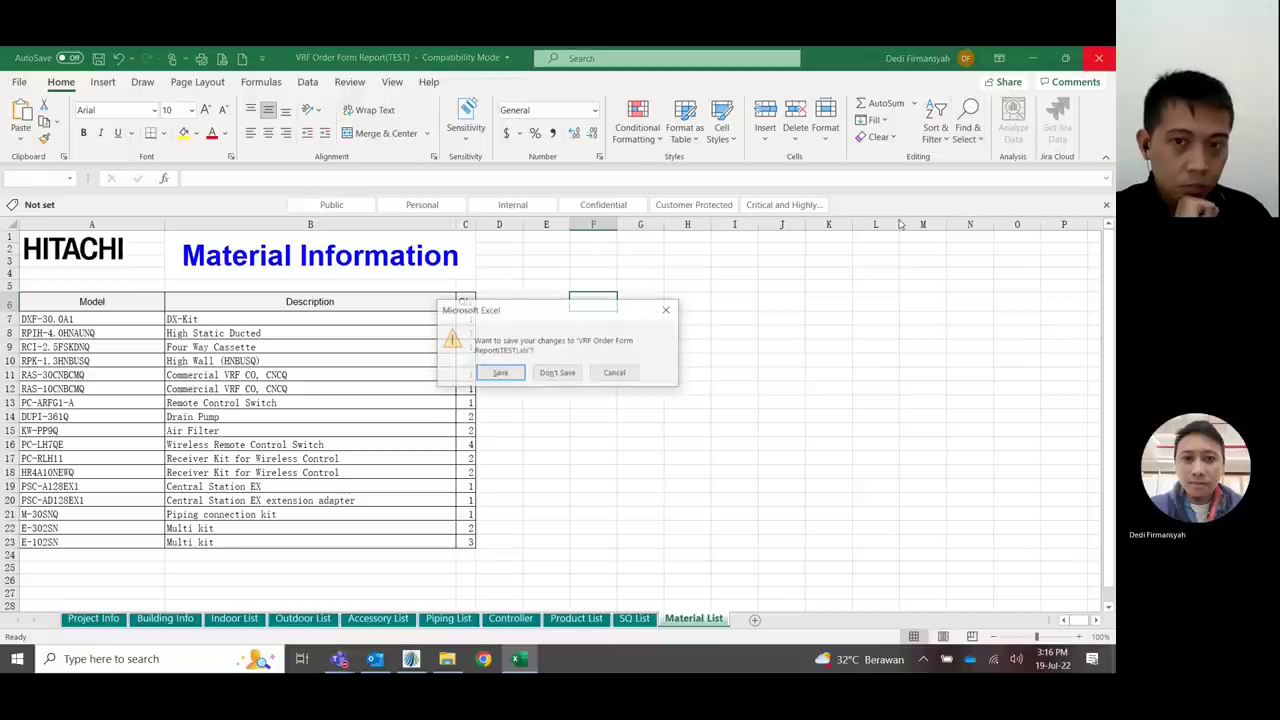
left_click(557, 374)
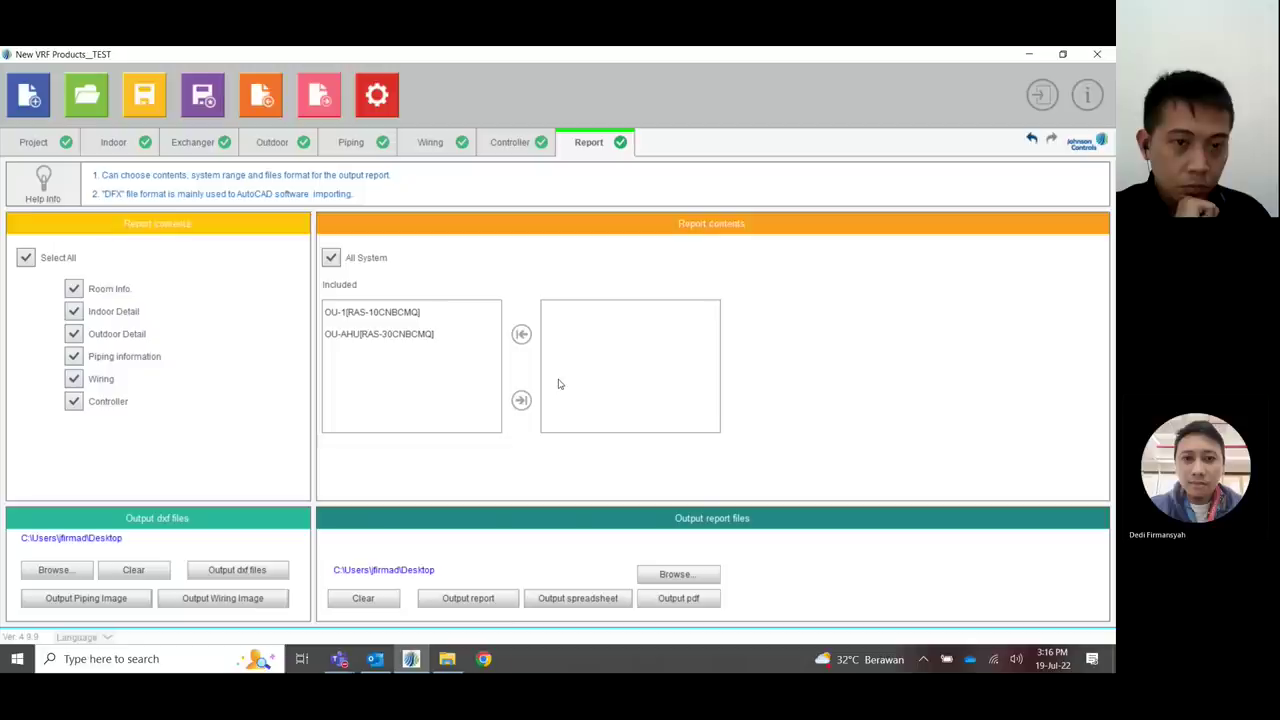
- Output the selection report as a Word document, open it and go to the RAS-10CNBCMQ outdoor unit specifications
left_click(468, 604)
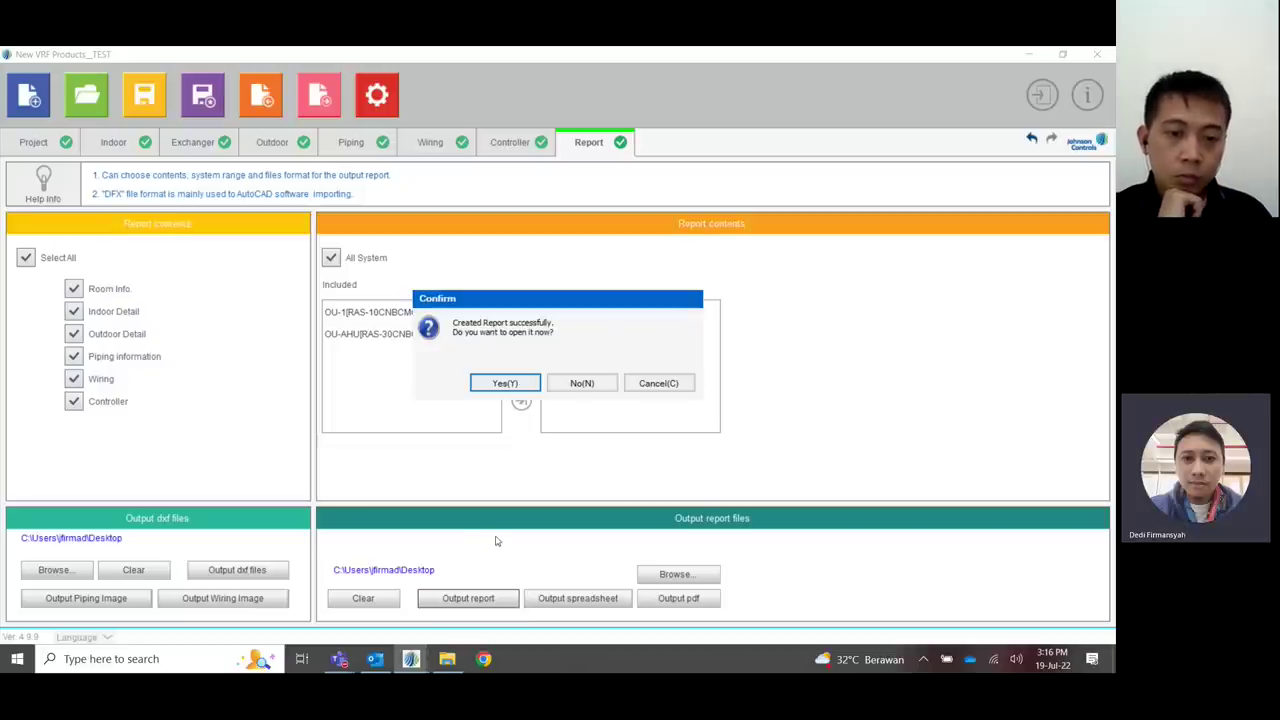
left_click(510, 383)
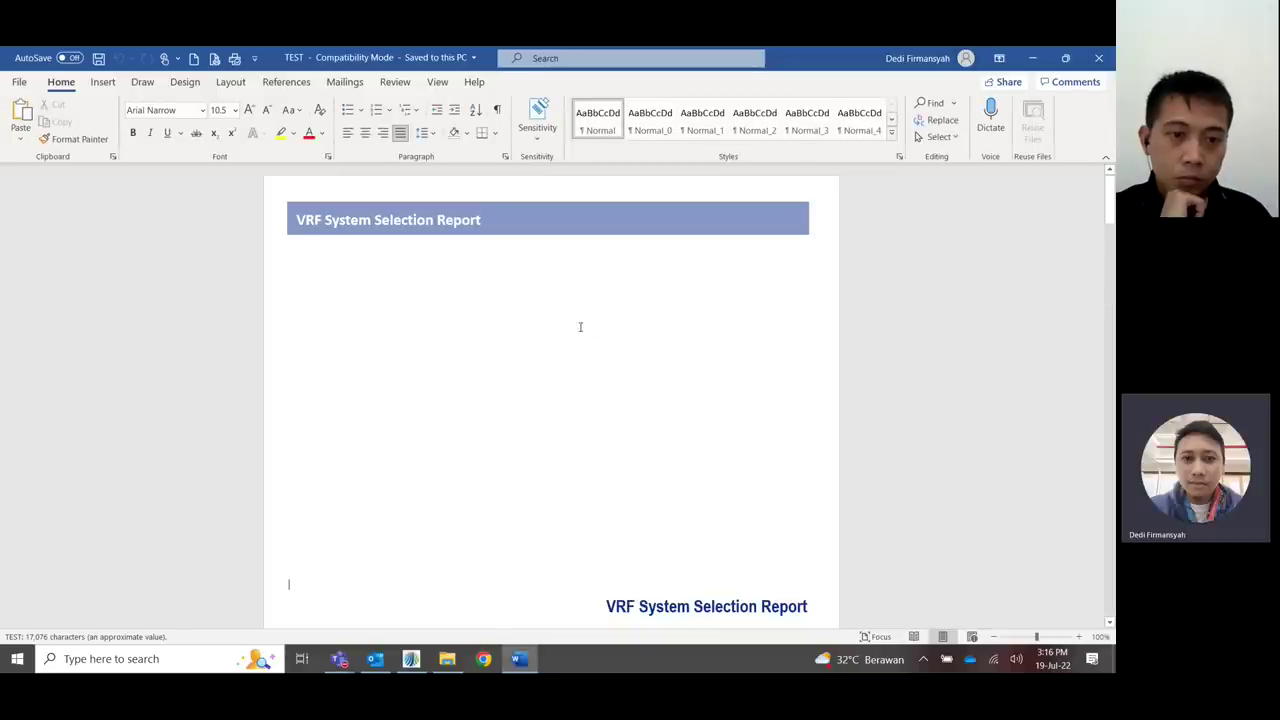
scroll(710, 325, "down", 8)
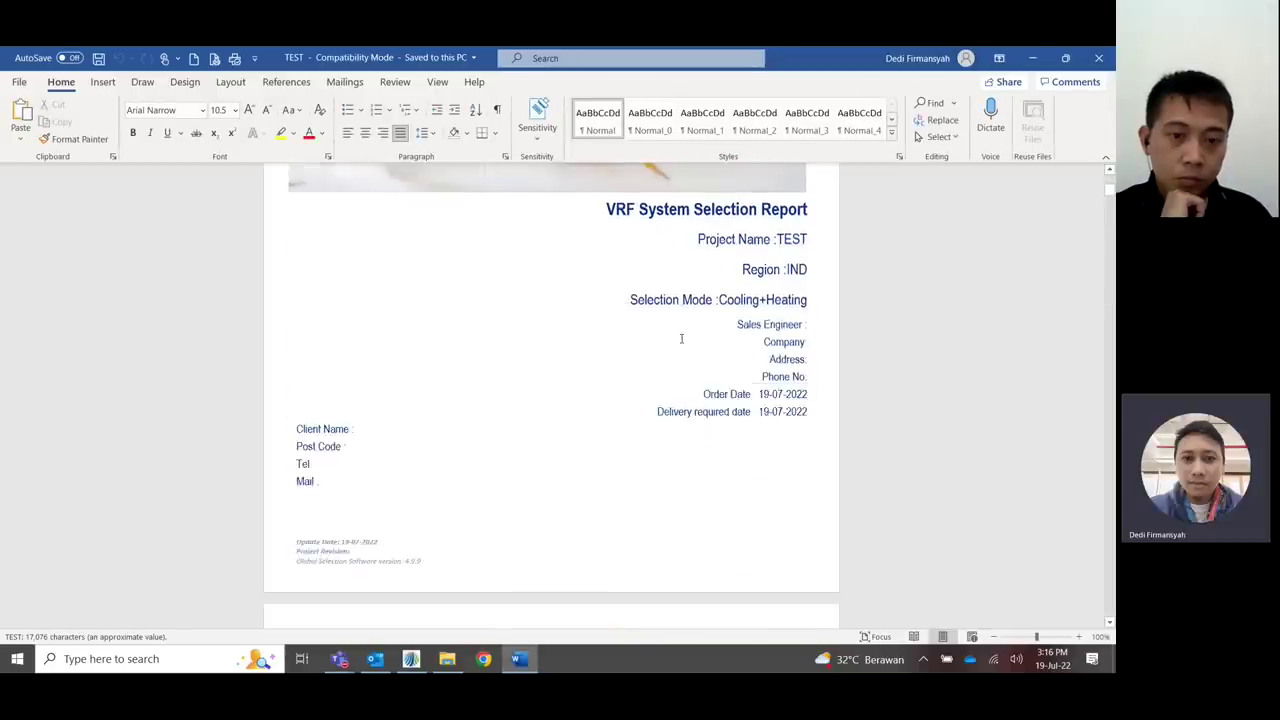
scroll(673, 345, "down", 20)
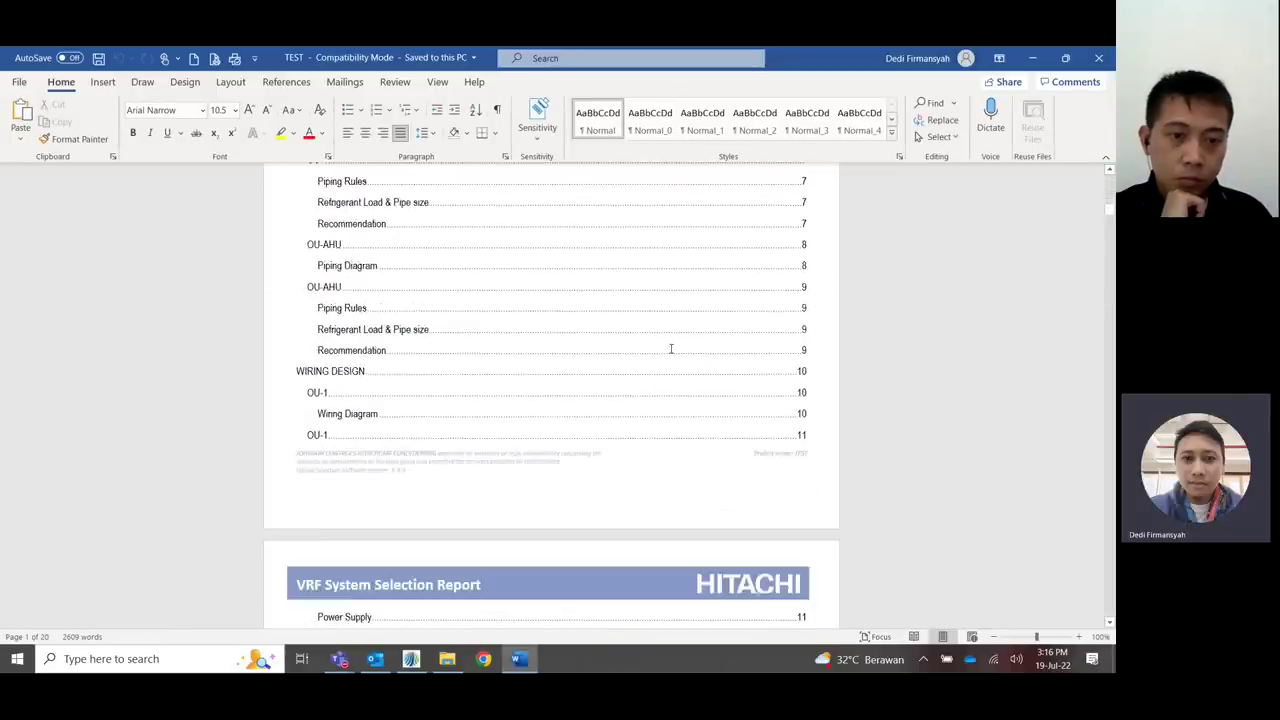
scroll(671, 348, "down", 15)
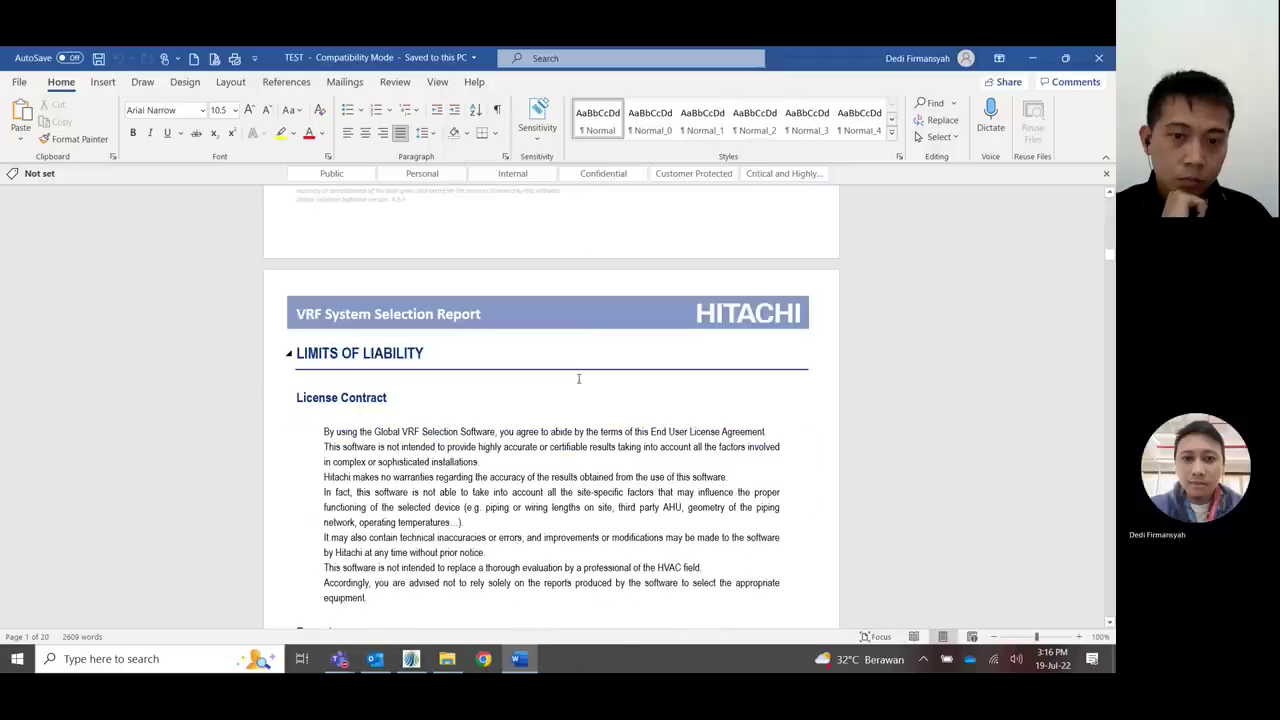
scroll(573, 383, "down", 15)
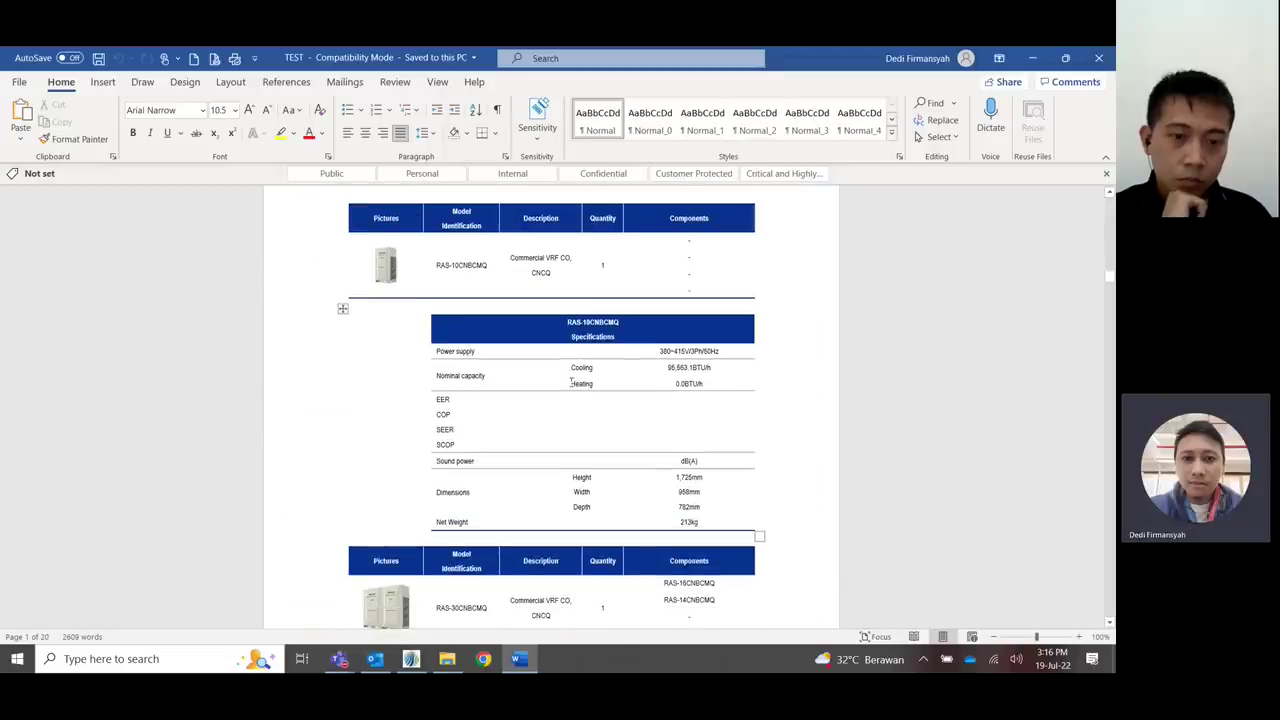
- Review the RAS-10CNBCMQ and RAS-30CNBCMQ outdoor unit specifications and the OU-1 system capacity tables in the Word report
left_click(456, 267)
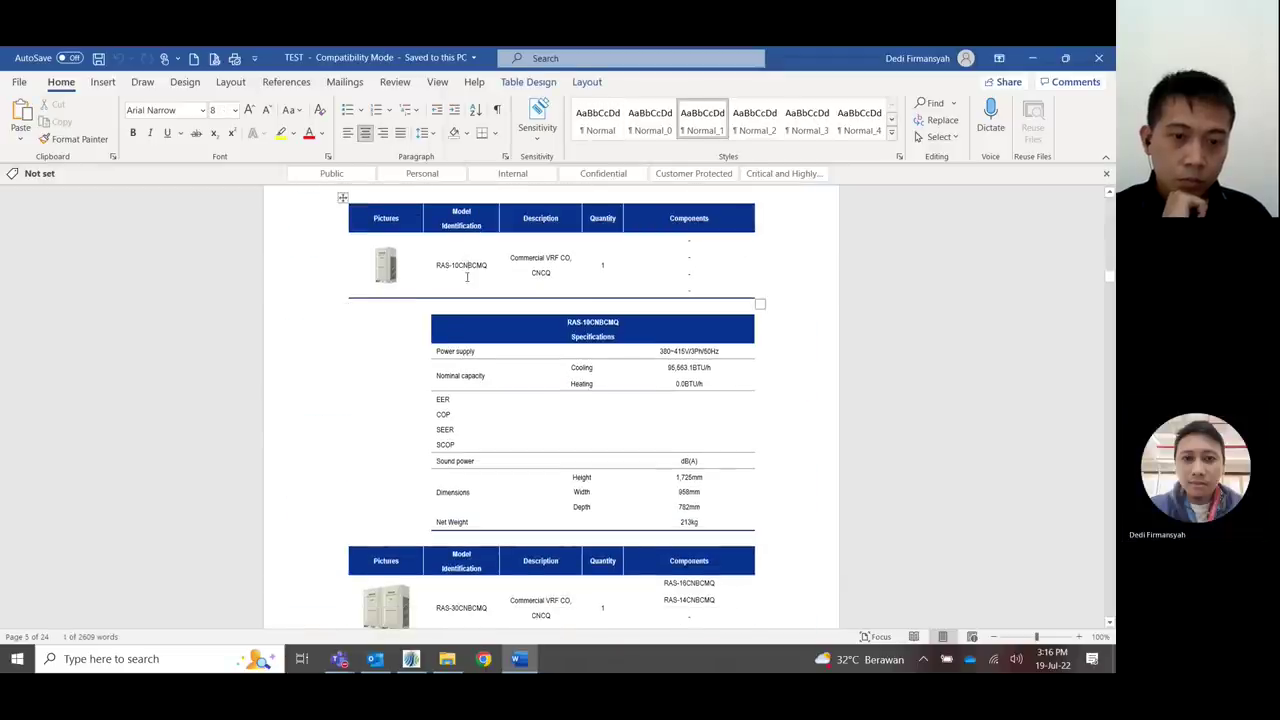
left_click_drag(461, 265, 452, 265)
left_click(596, 384)
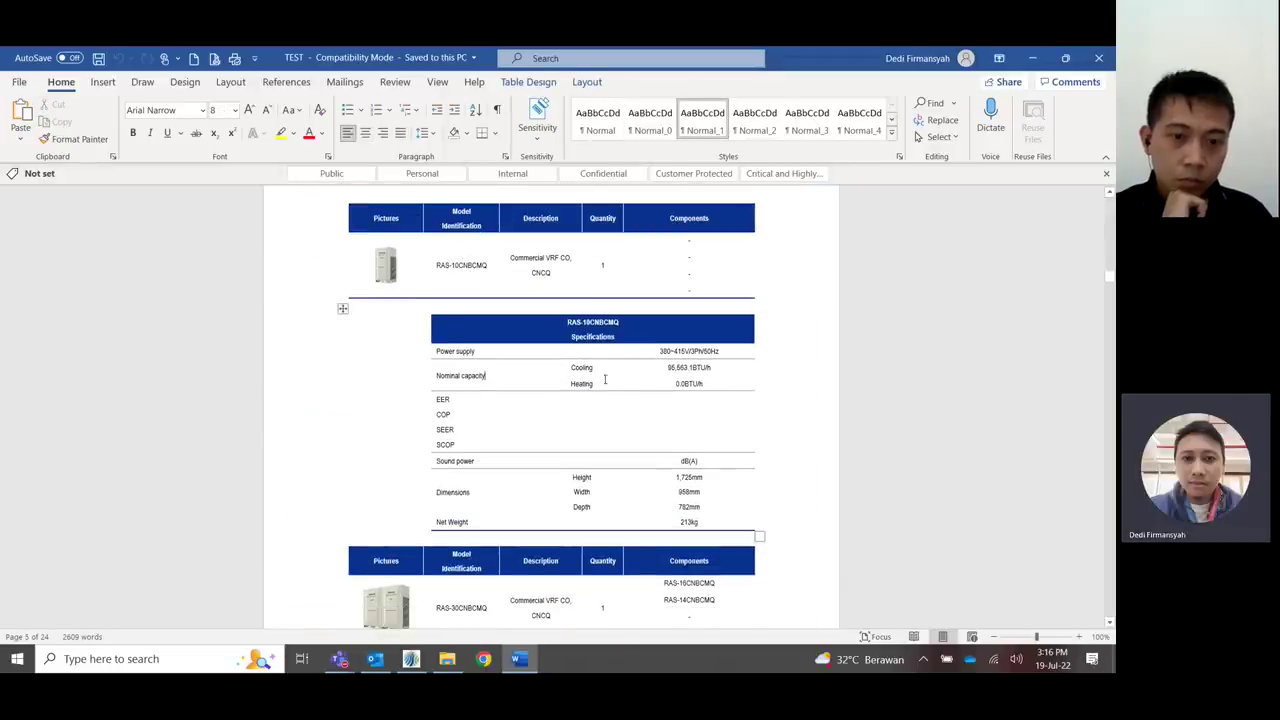
left_click(814, 308)
scroll(803, 310, "down", 8)
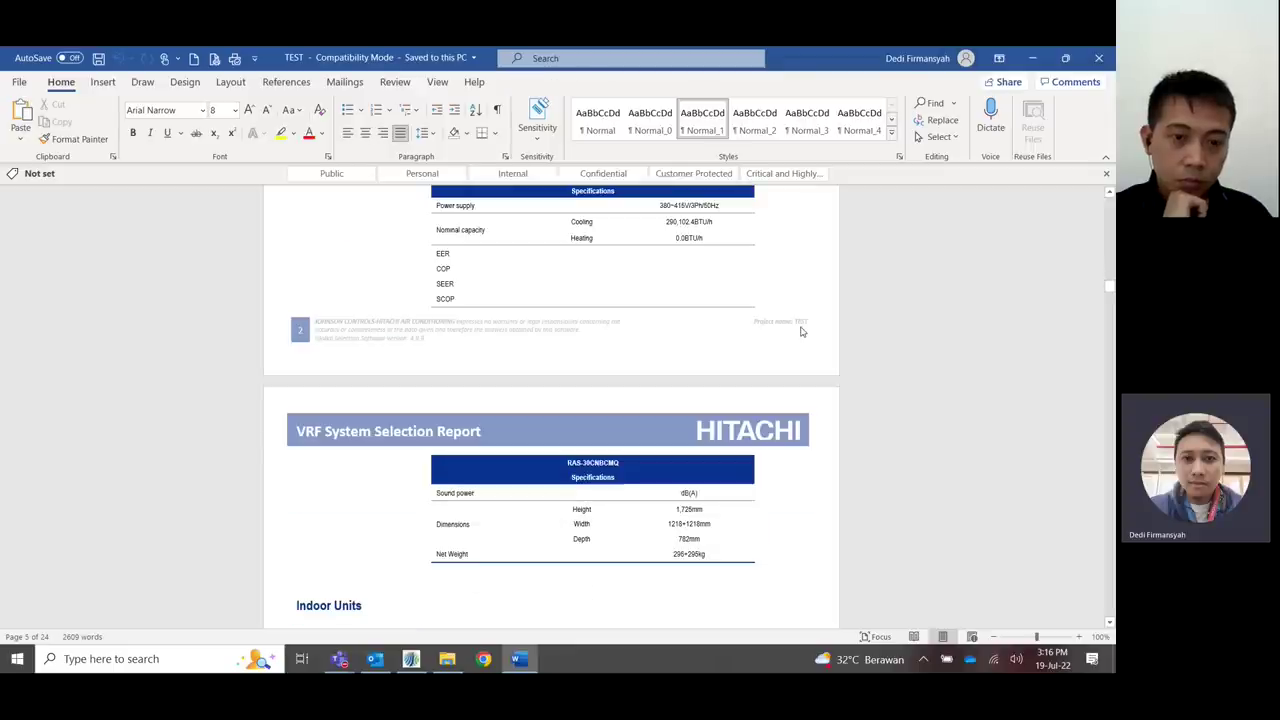
scroll(805, 320, "down", 10)
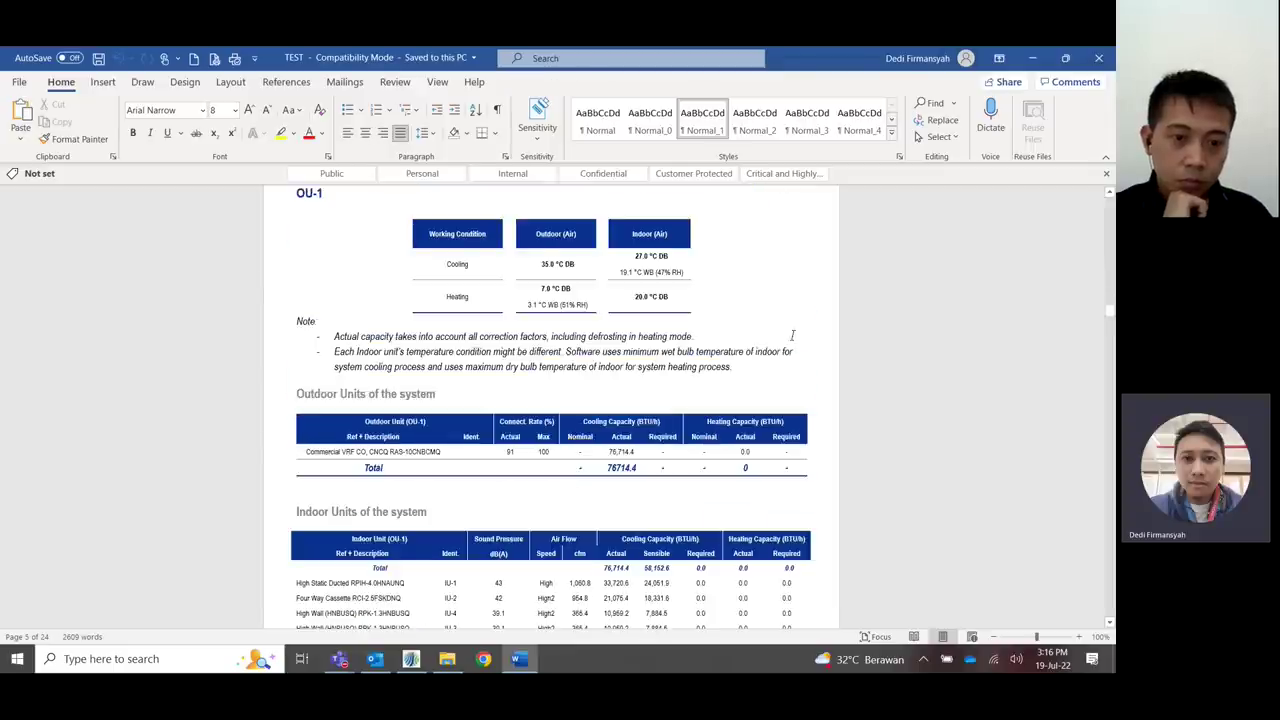
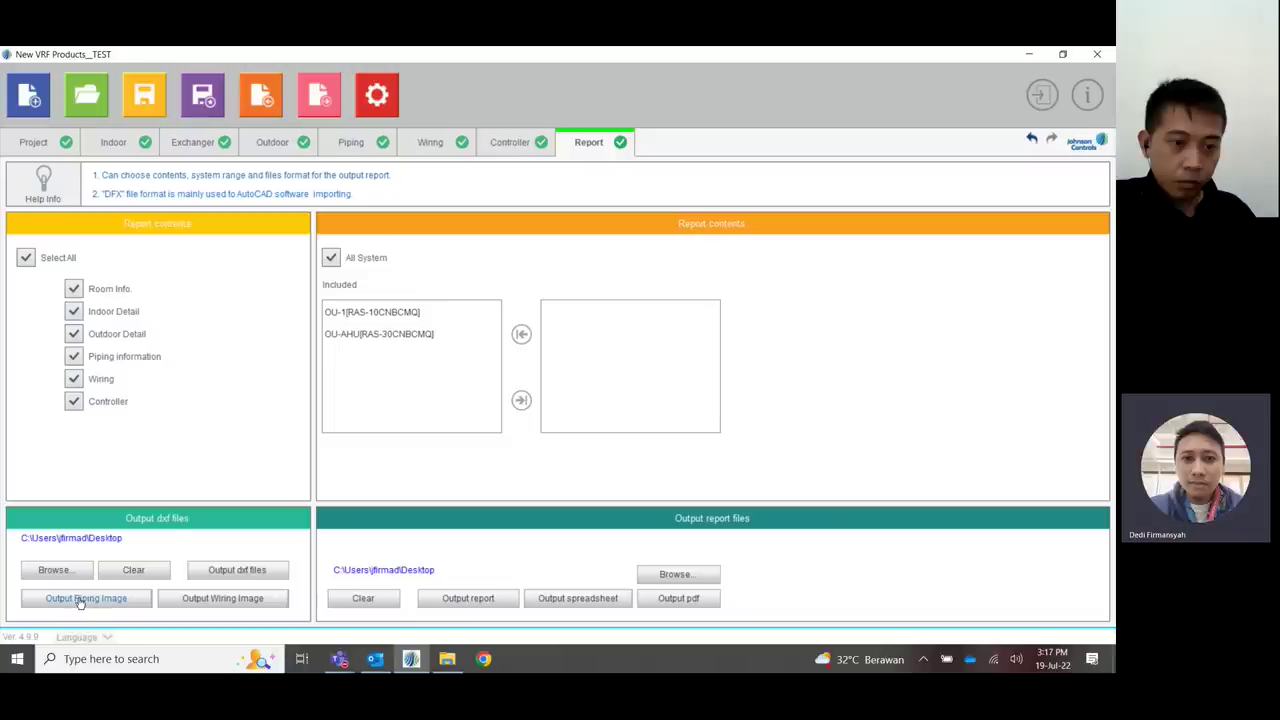
- Output the piping images of the OU-1 and OU-AHU systems and minimize the selection software to show the desktop
left_click(80, 602)
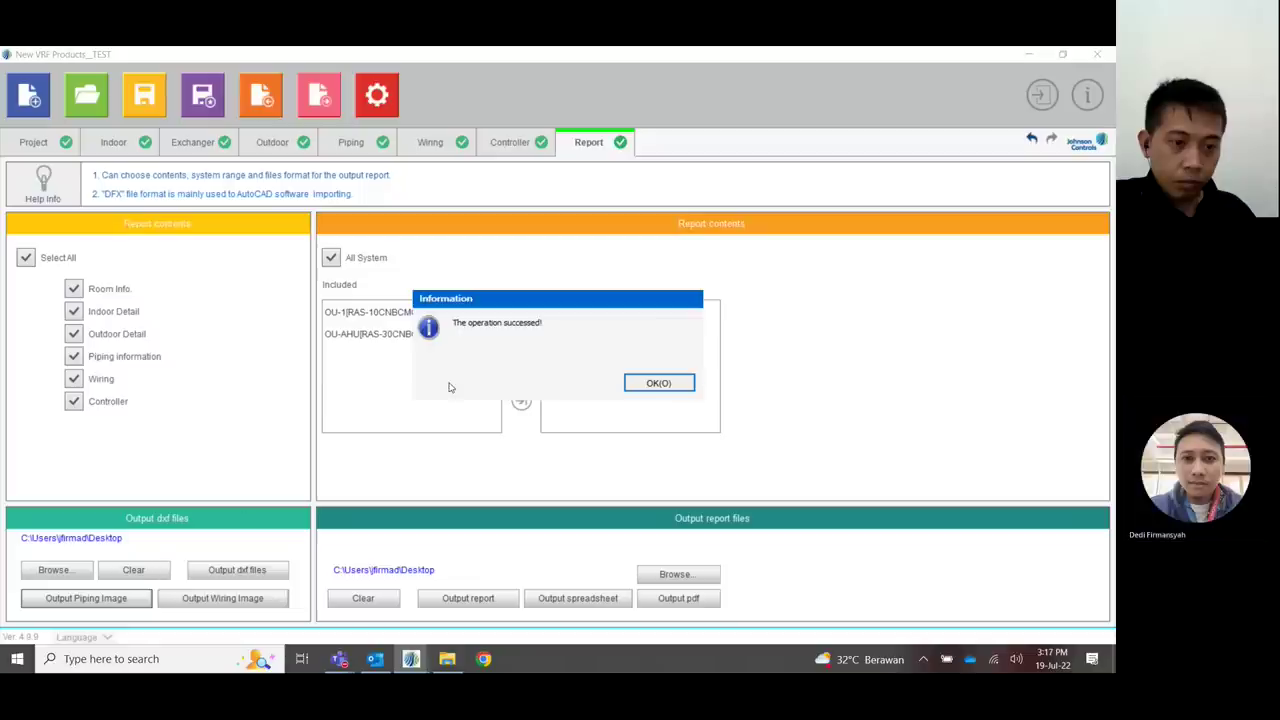
left_click(659, 386)
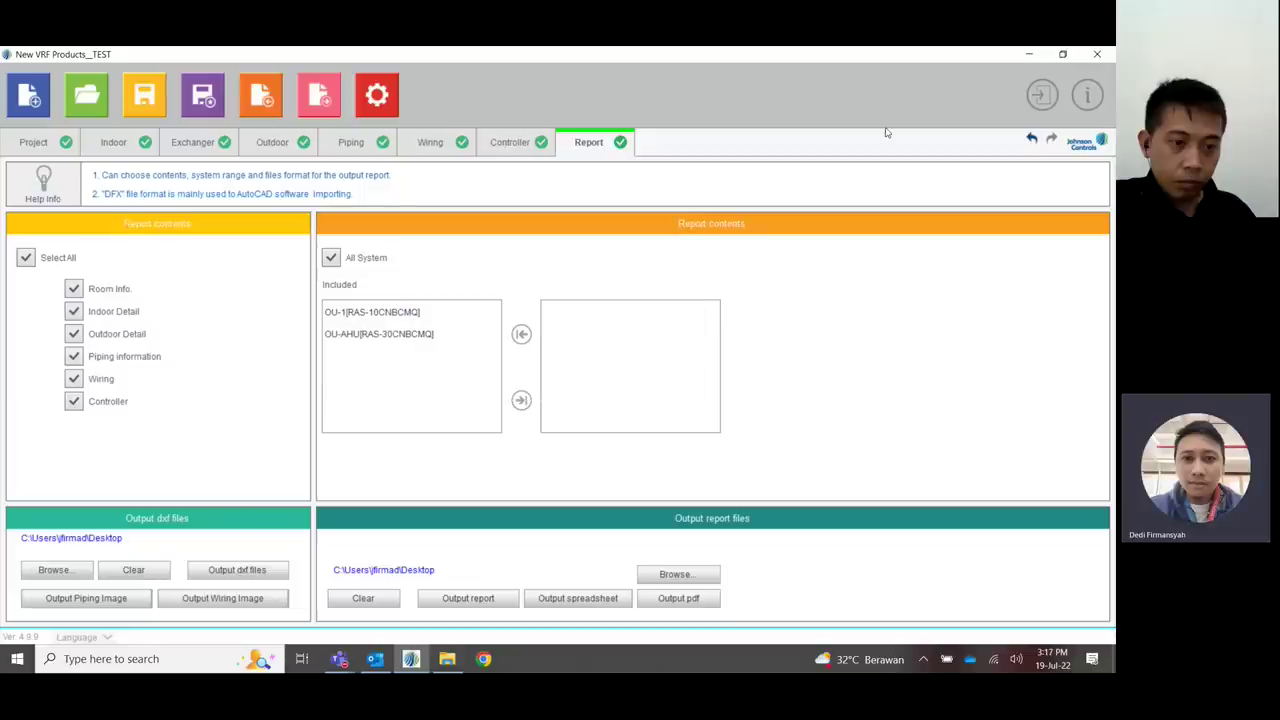
left_click(1027, 56)
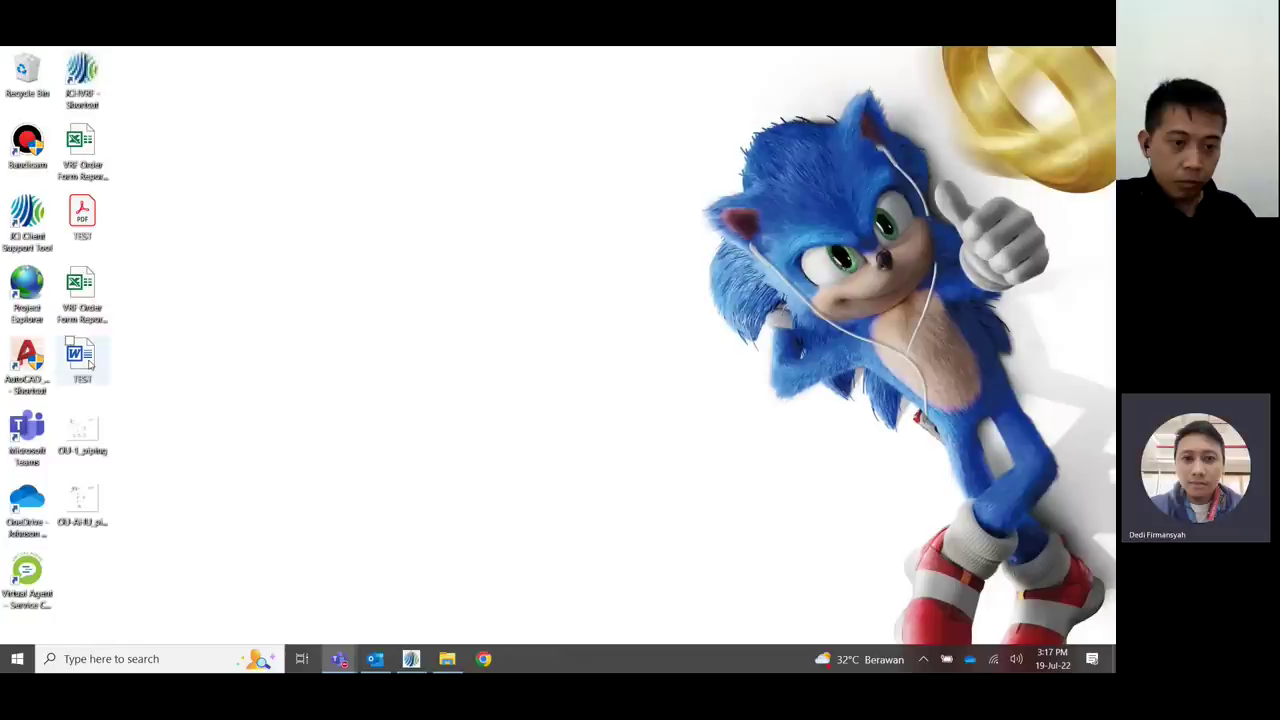
- View the OU-1_piping image saved on the desktop, close it and switch back to the VRF selection software
left_click(84, 434)
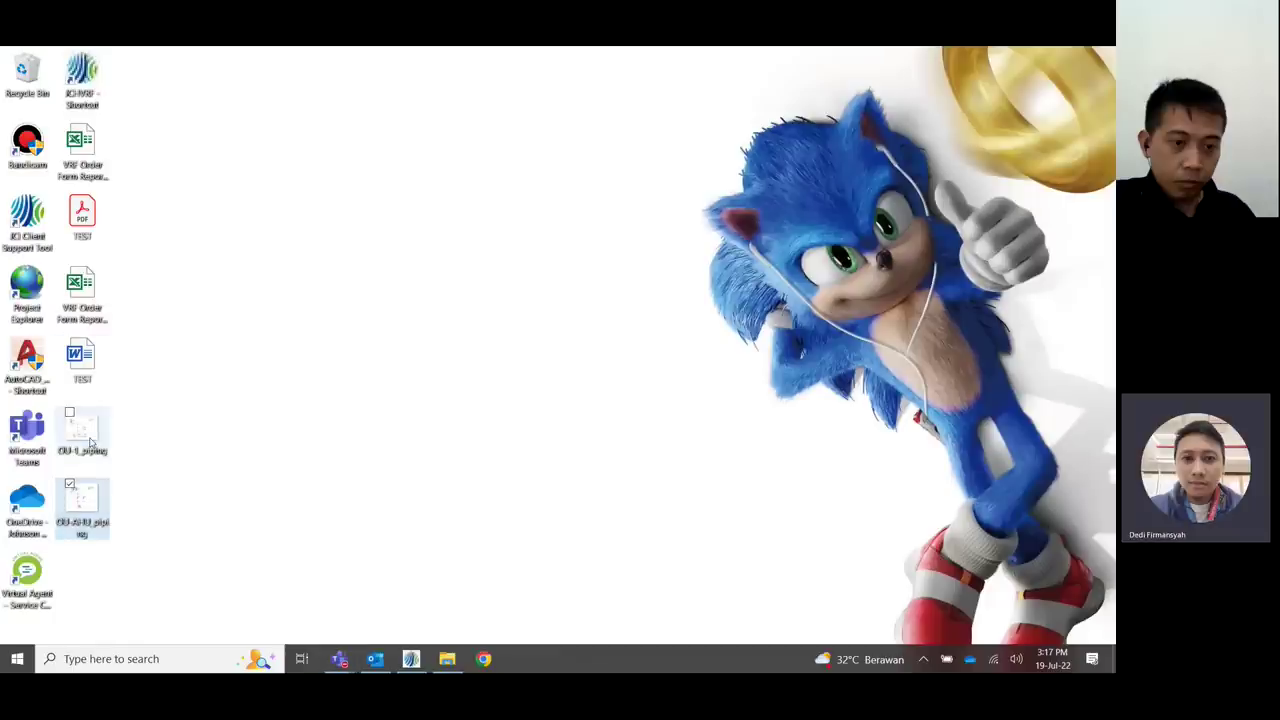
double_click(90, 432)
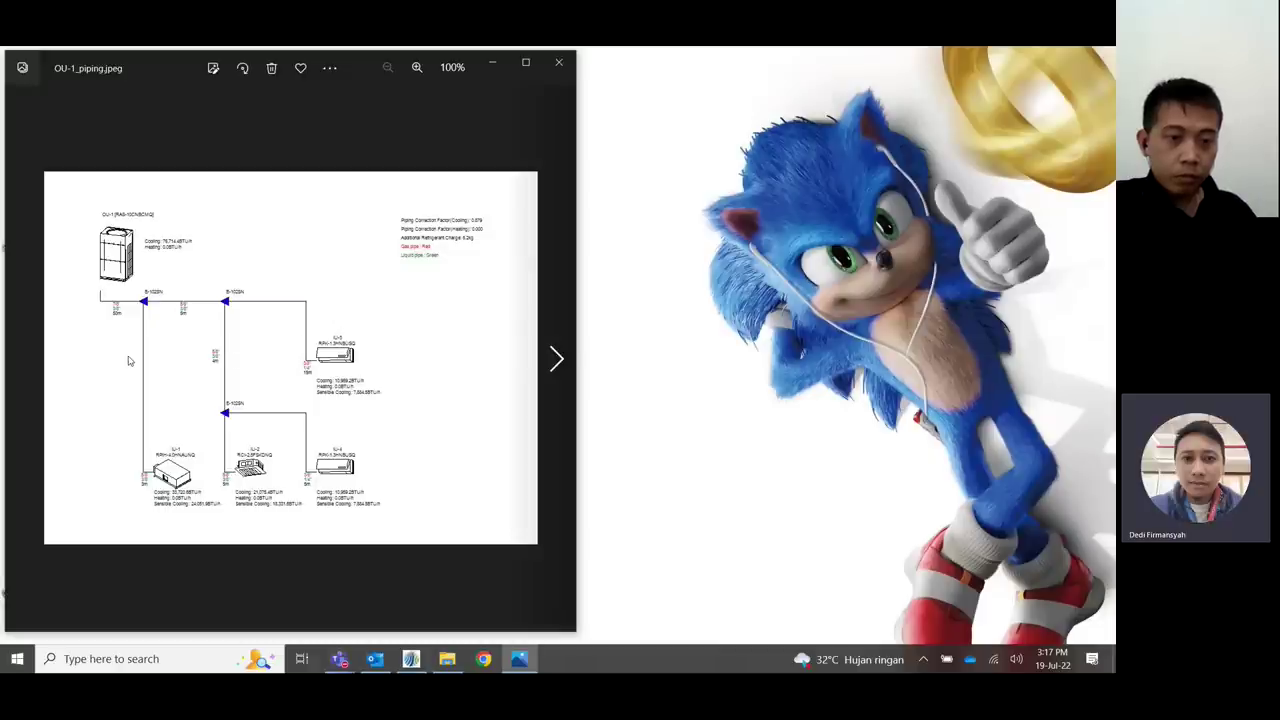
left_click(557, 64)
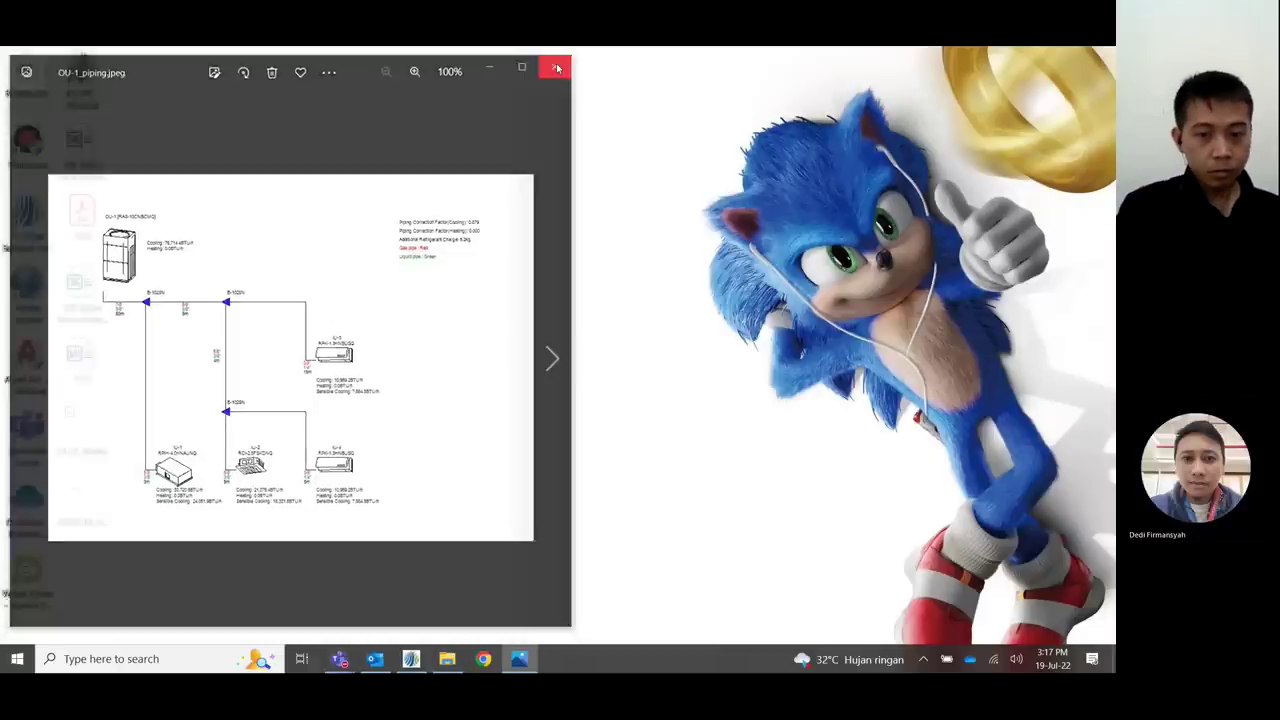
left_click(411, 659)
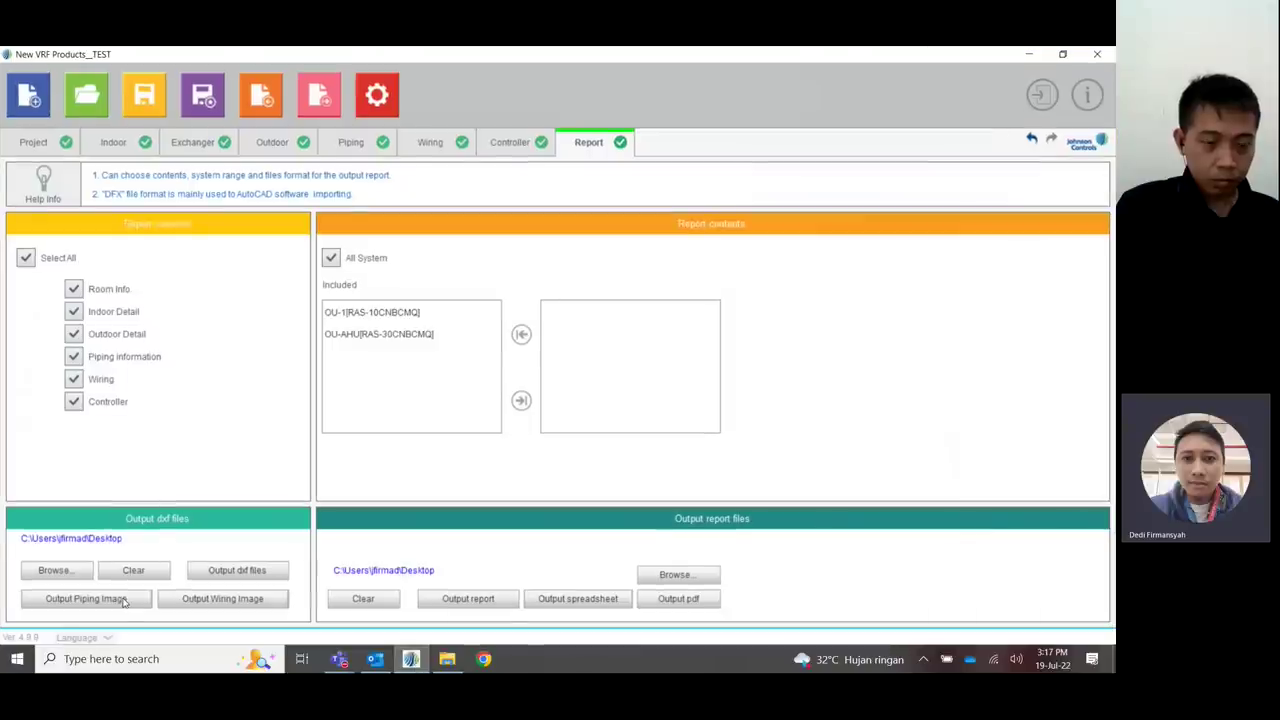
- Output the DXF files of the OU-1 and OU-AHU systems to the desktop and minimize the selection software
left_click(237, 576)
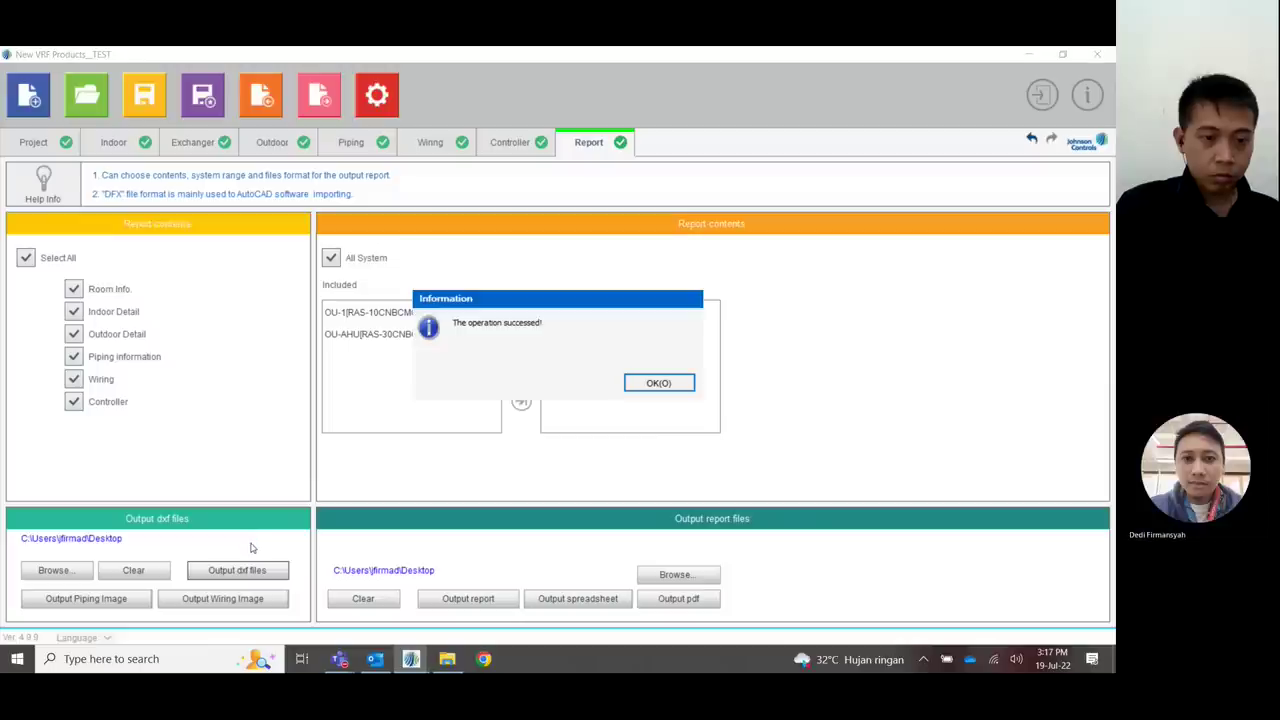
left_click(684, 388)
left_click(1029, 54)
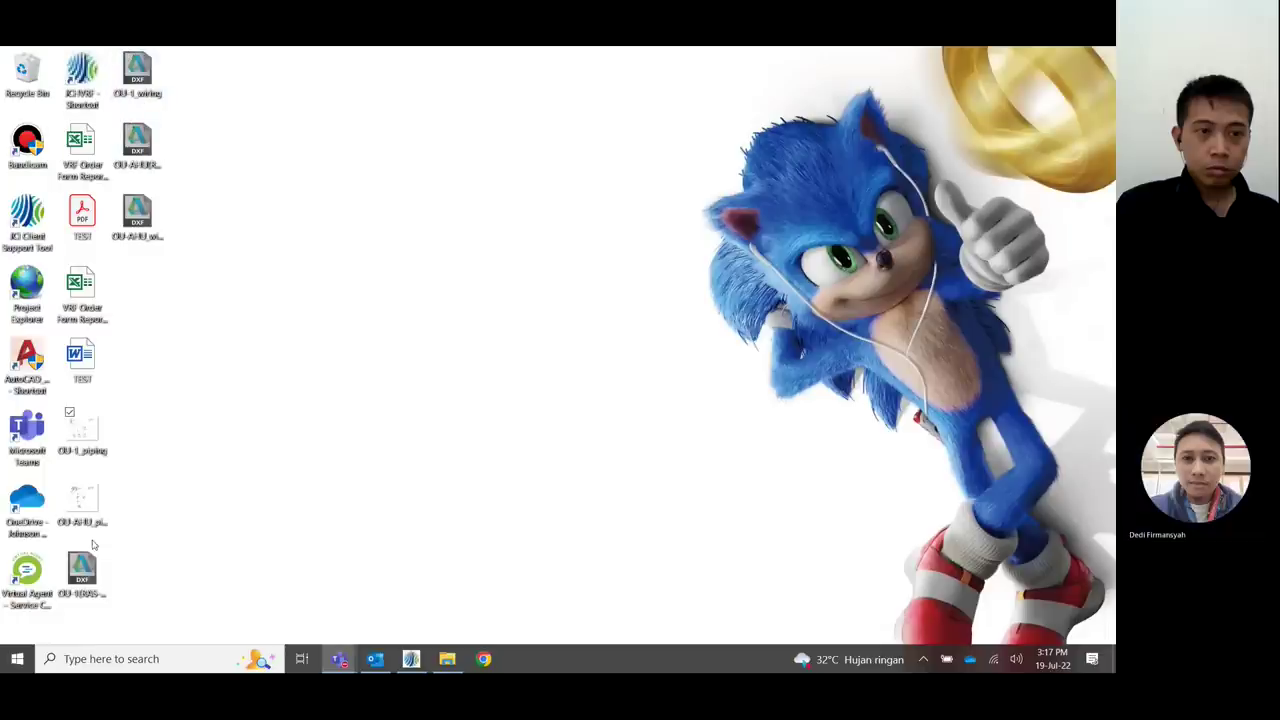
- Open OU-1(RAS-10CNBCMQ).dxf read-only in AutoCAD, examine the piping diagram and close it without saving changes
left_click(88, 580)
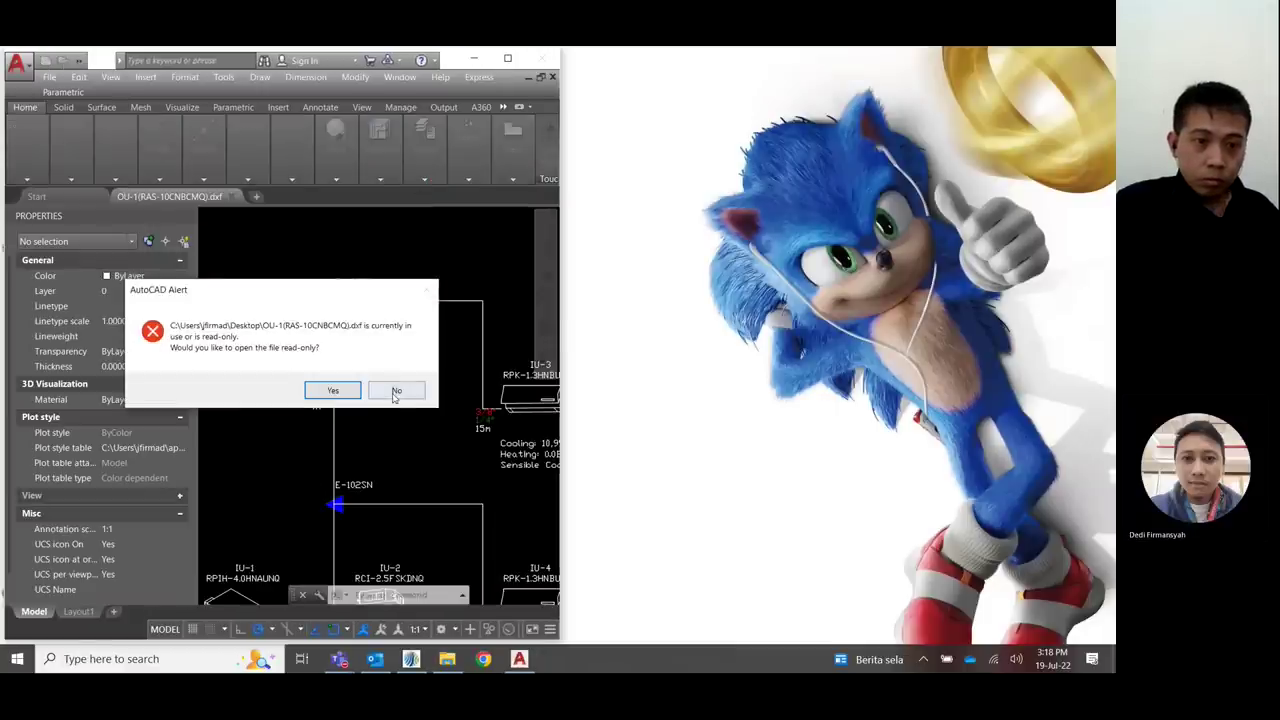
left_click(333, 390)
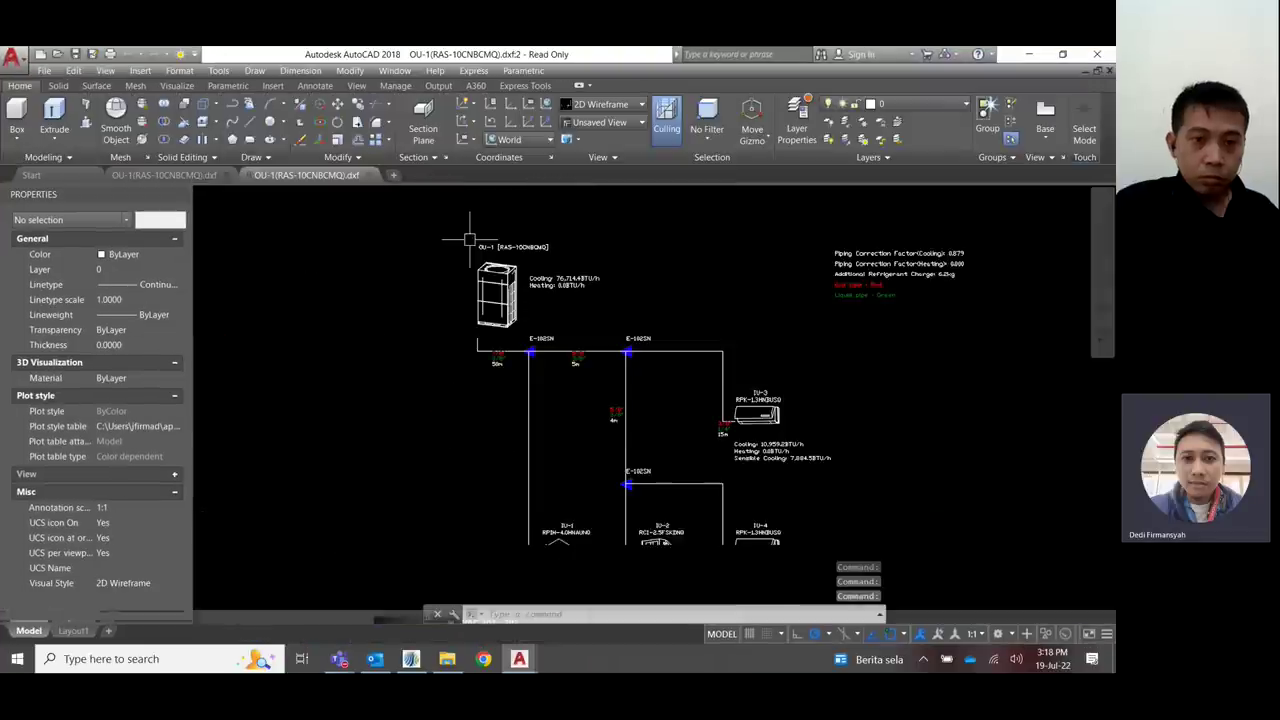
scroll(672, 463, "up", 6)
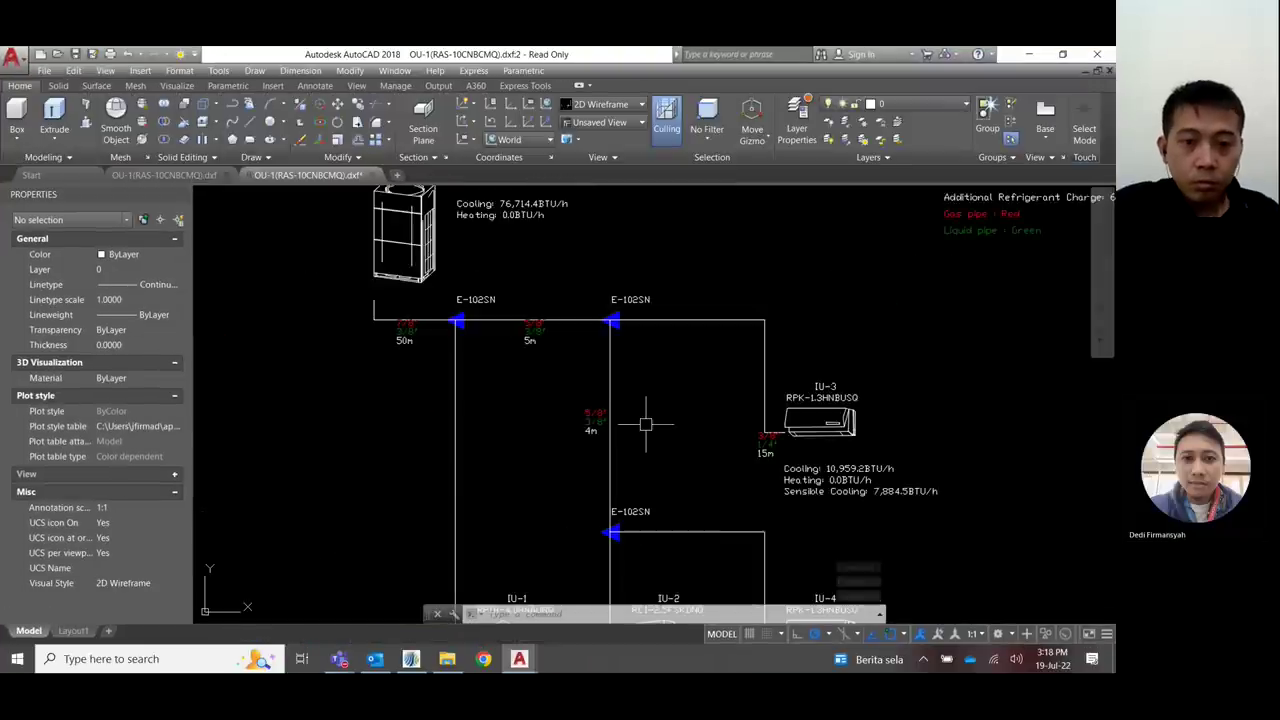
scroll(539, 337, "down", 8)
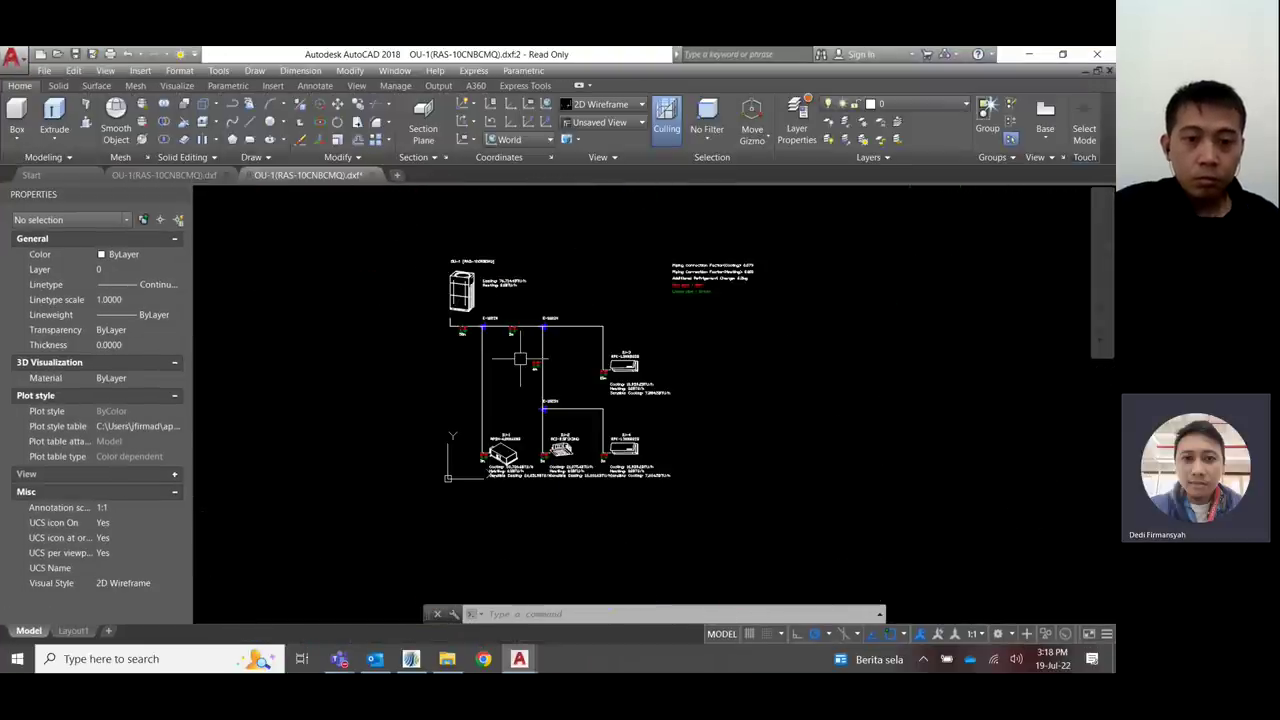
scroll(585, 443, "up", 5)
scroll(585, 443, "down", 5)
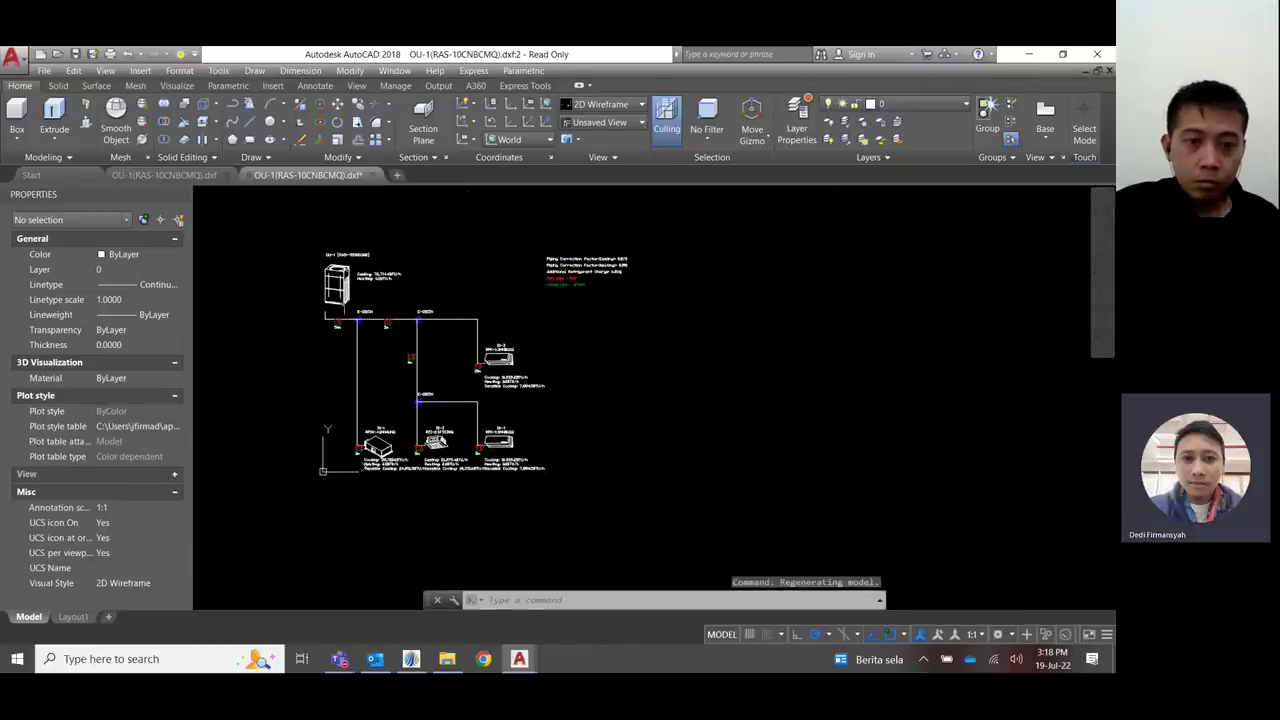
scroll(352, 305, "up", 2)
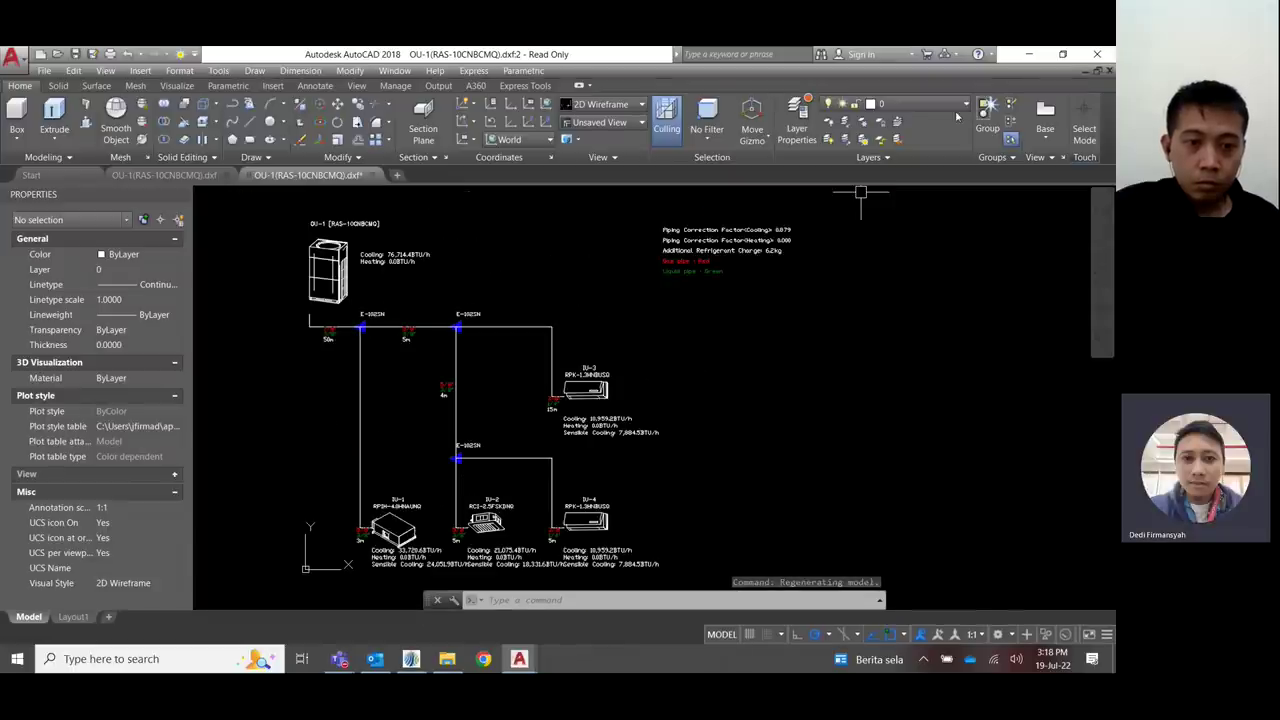
left_click(1097, 54)
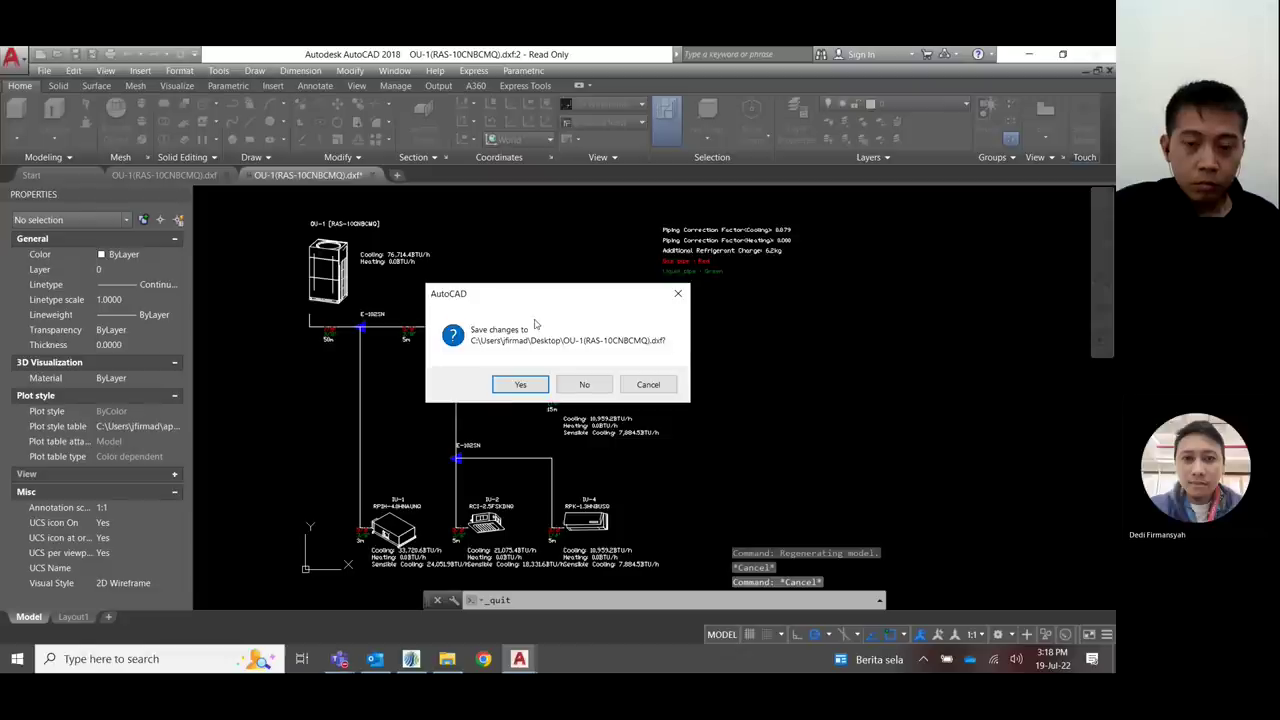
left_click(583, 383)
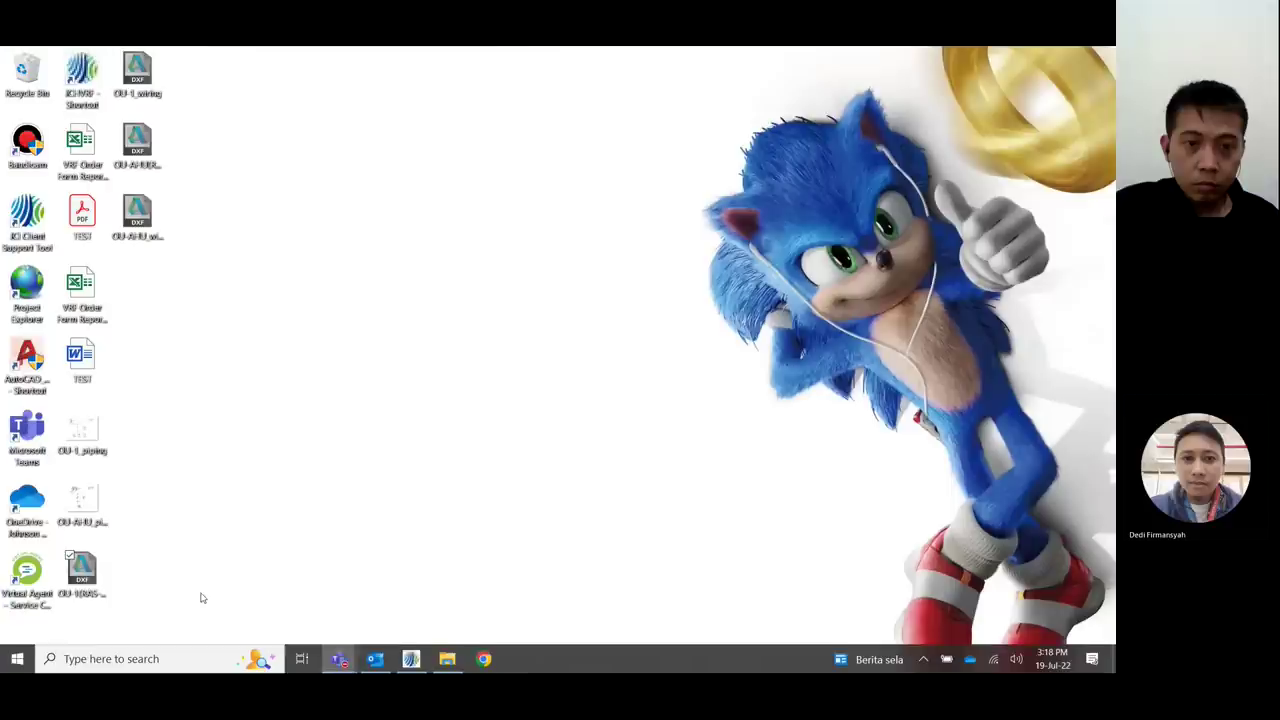
- Switch to the VRF selection software, close the TEST project and start a new session with sub region Indonesia and brand Hitachi
left_click(411, 658)
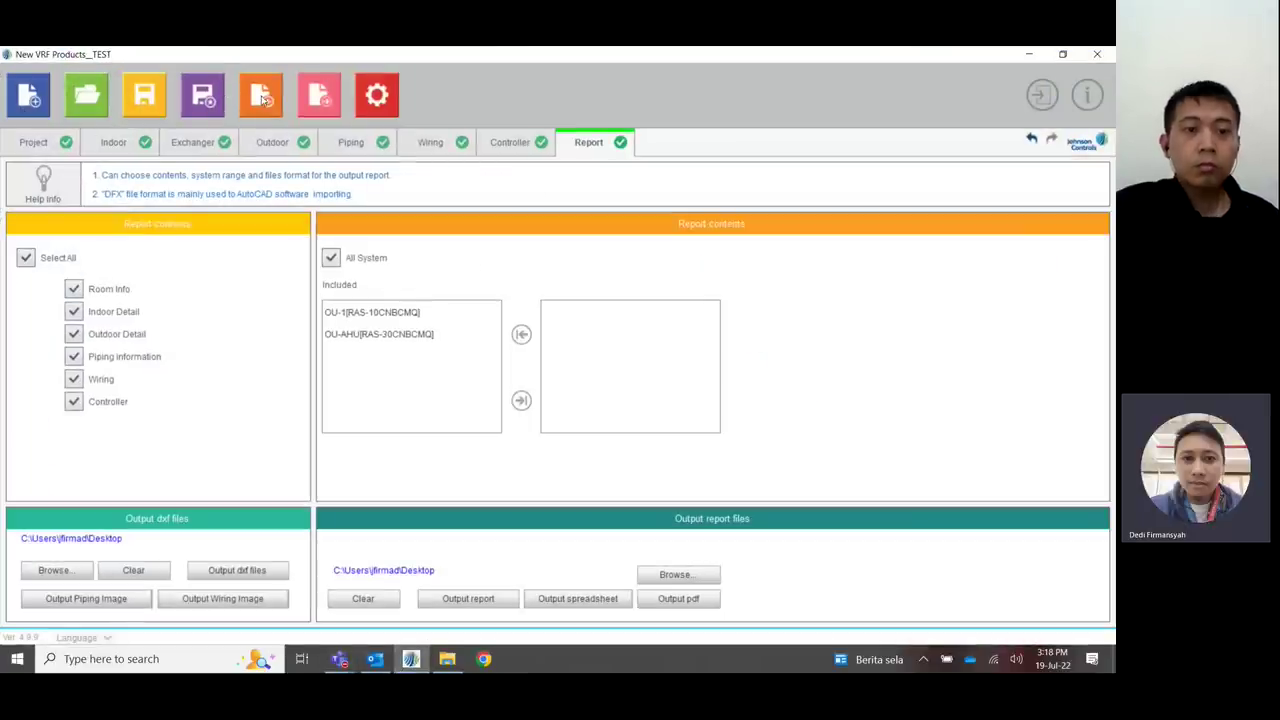
left_click(1097, 54)
left_click(560, 386)
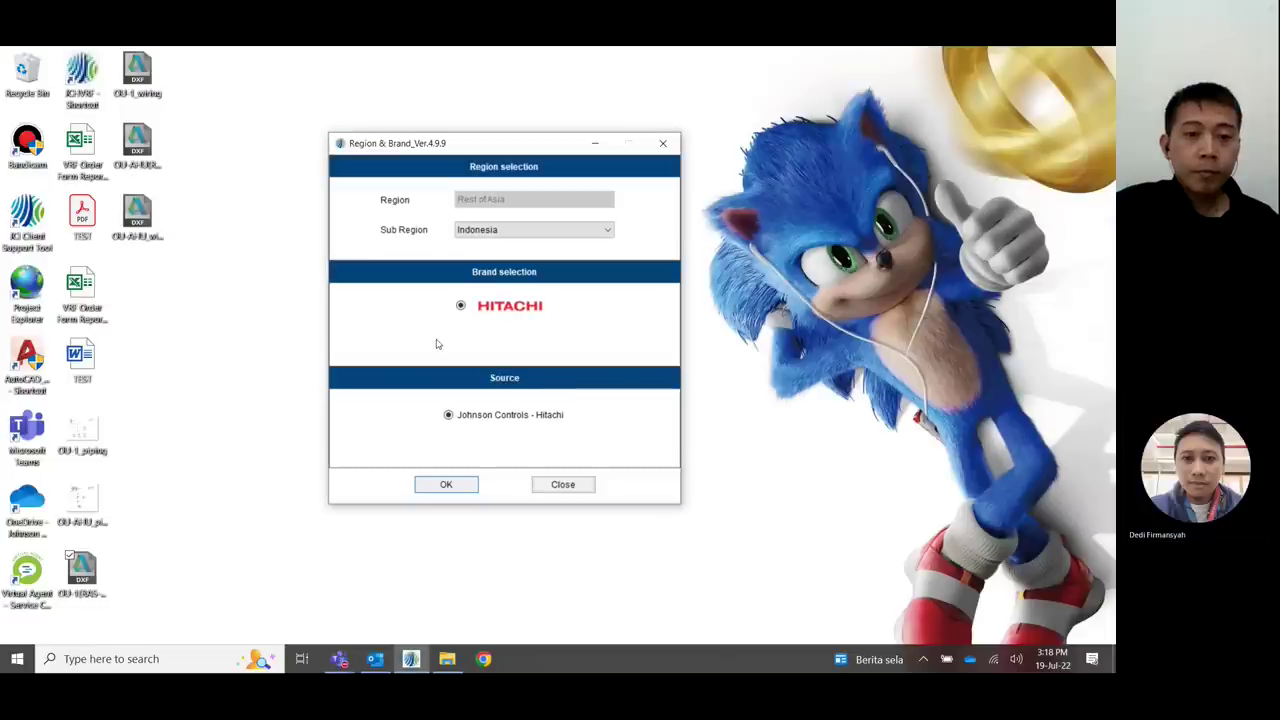
left_click(503, 229)
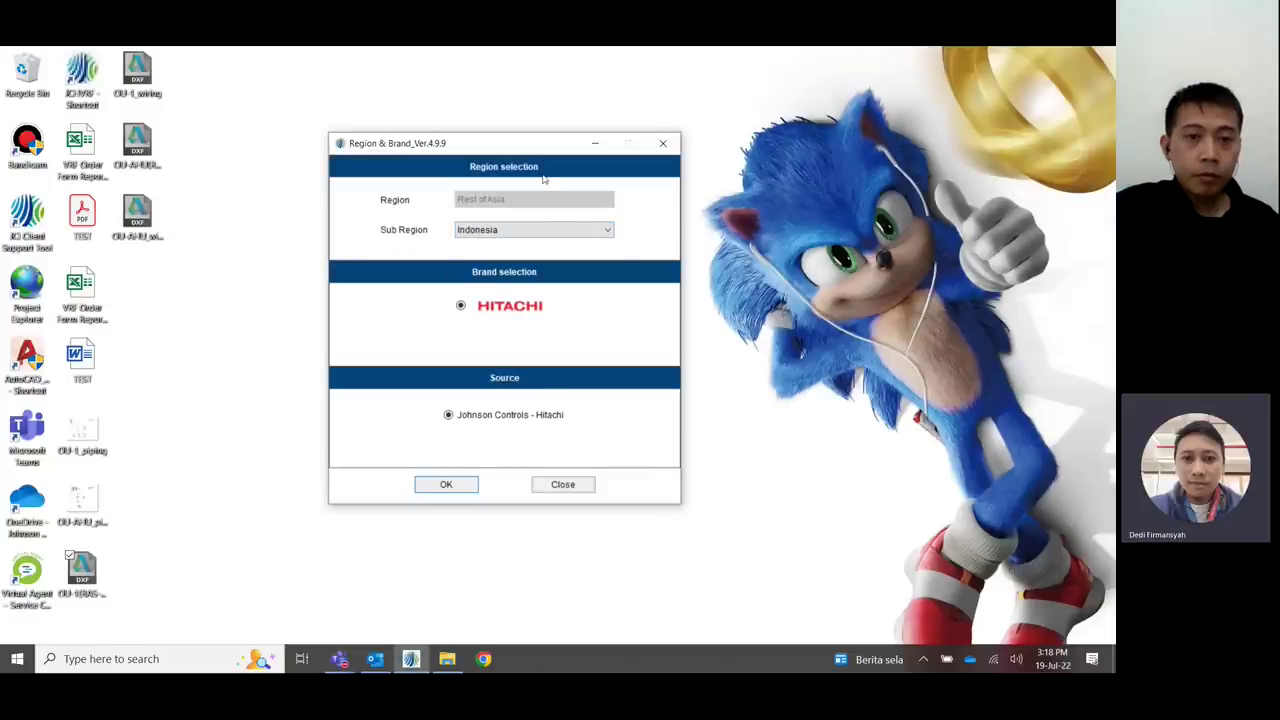
left_click(445, 487)
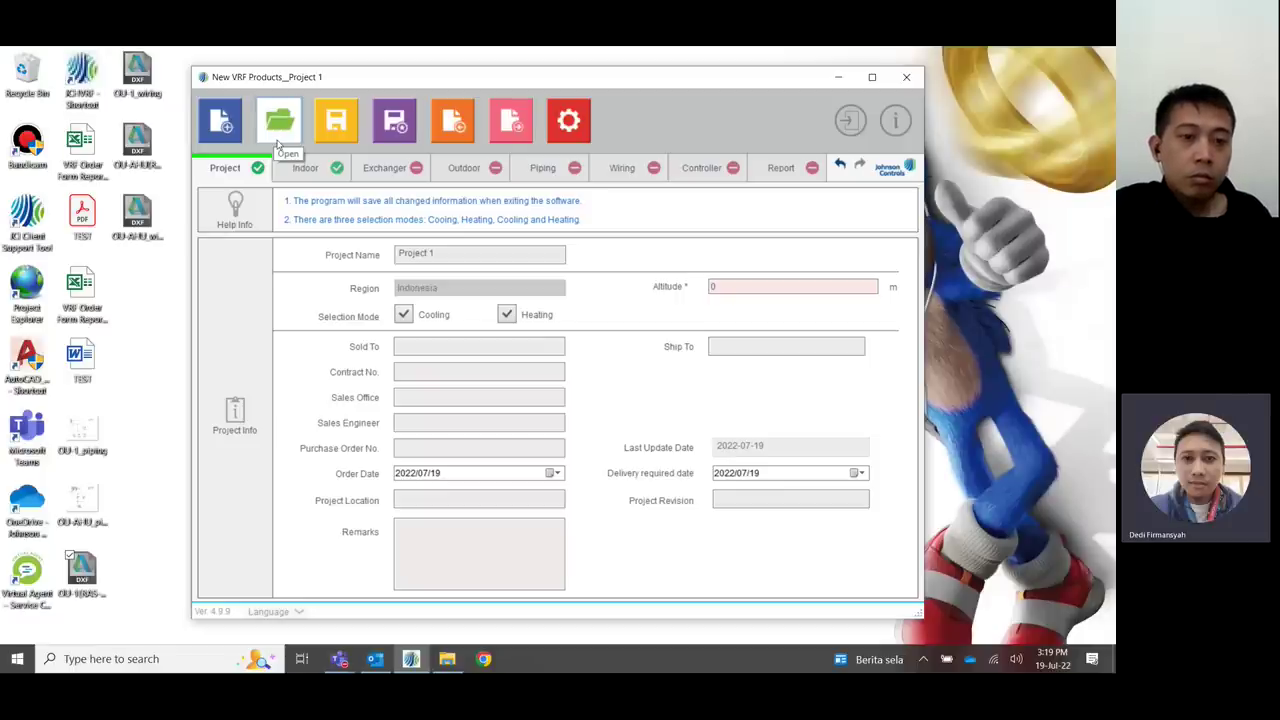
- Open the System entry under Global VRF of the saved TEST project
left_click(309, 96)
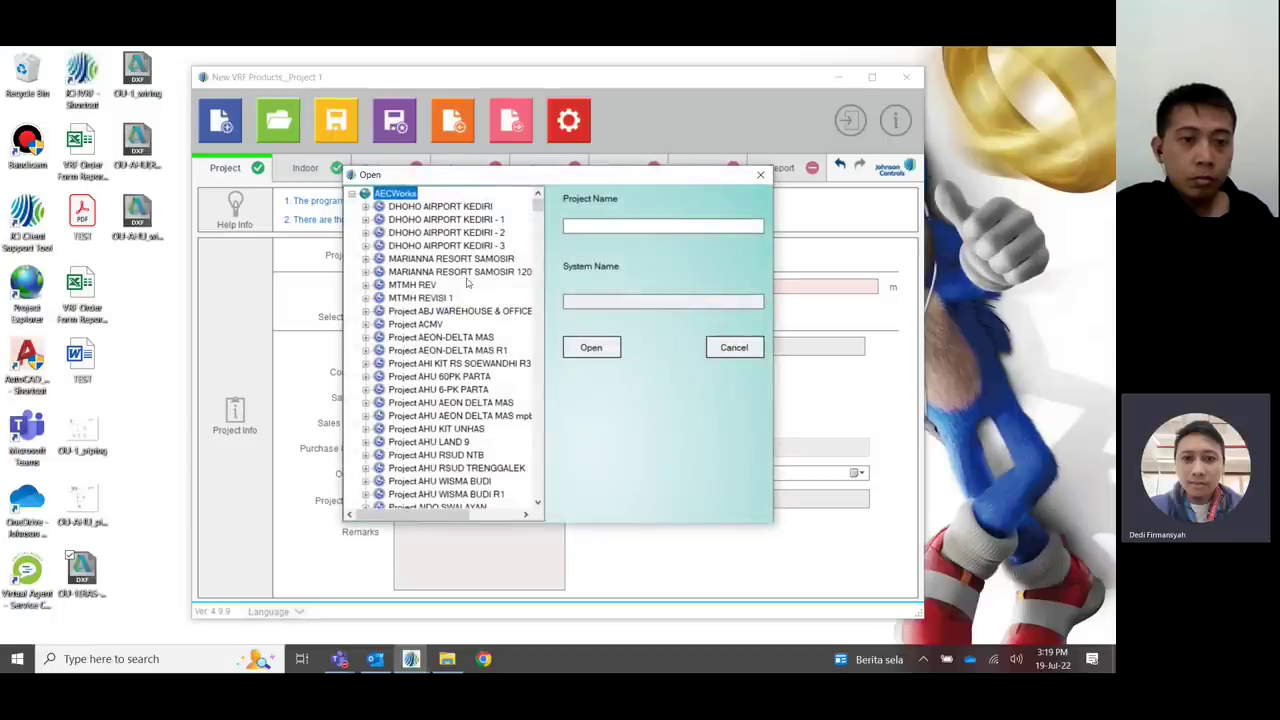
scroll(466, 284, "down", 5)
scroll(490, 283, "up", 5)
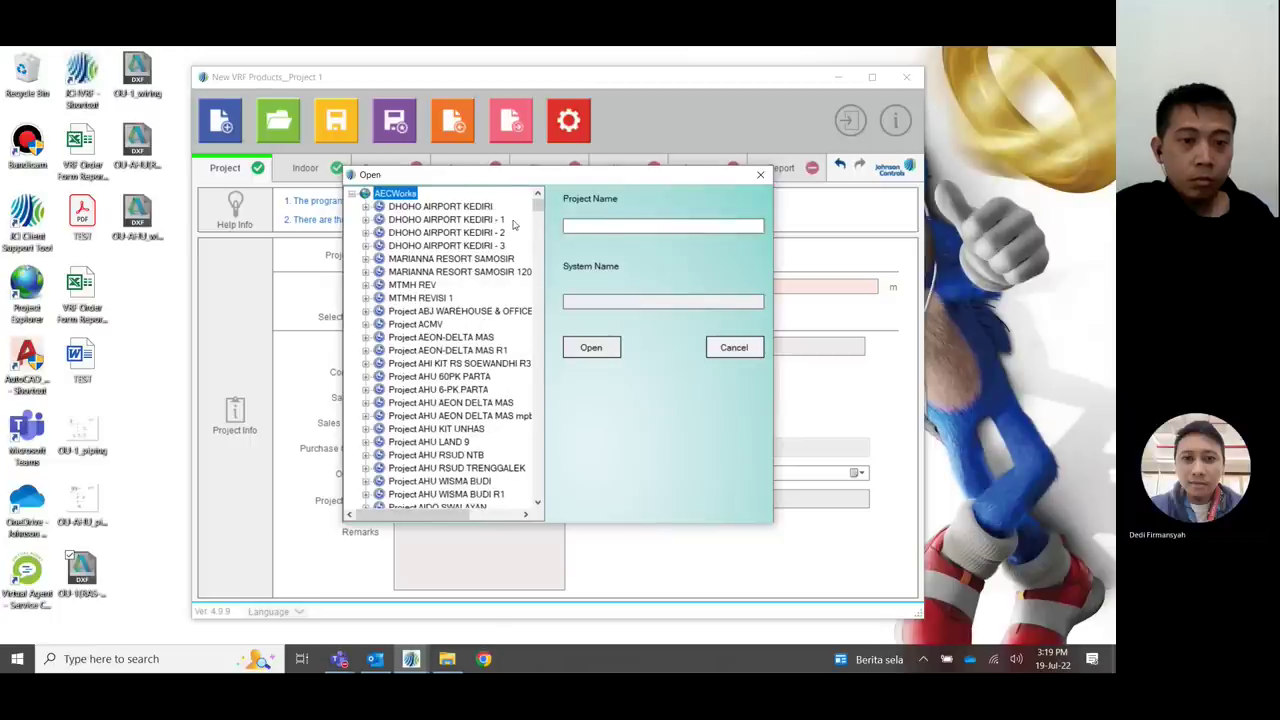
left_click_drag(537, 204, 546, 500)
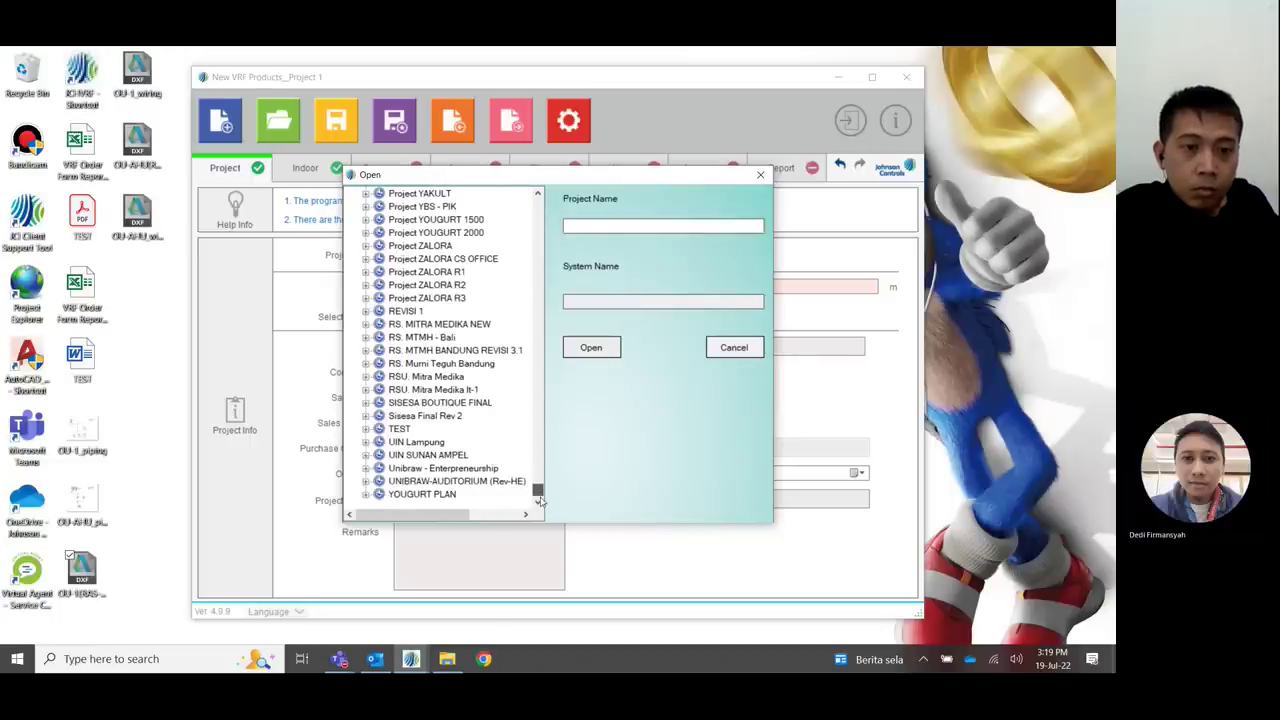
left_click(366, 429)
left_click(366, 429)
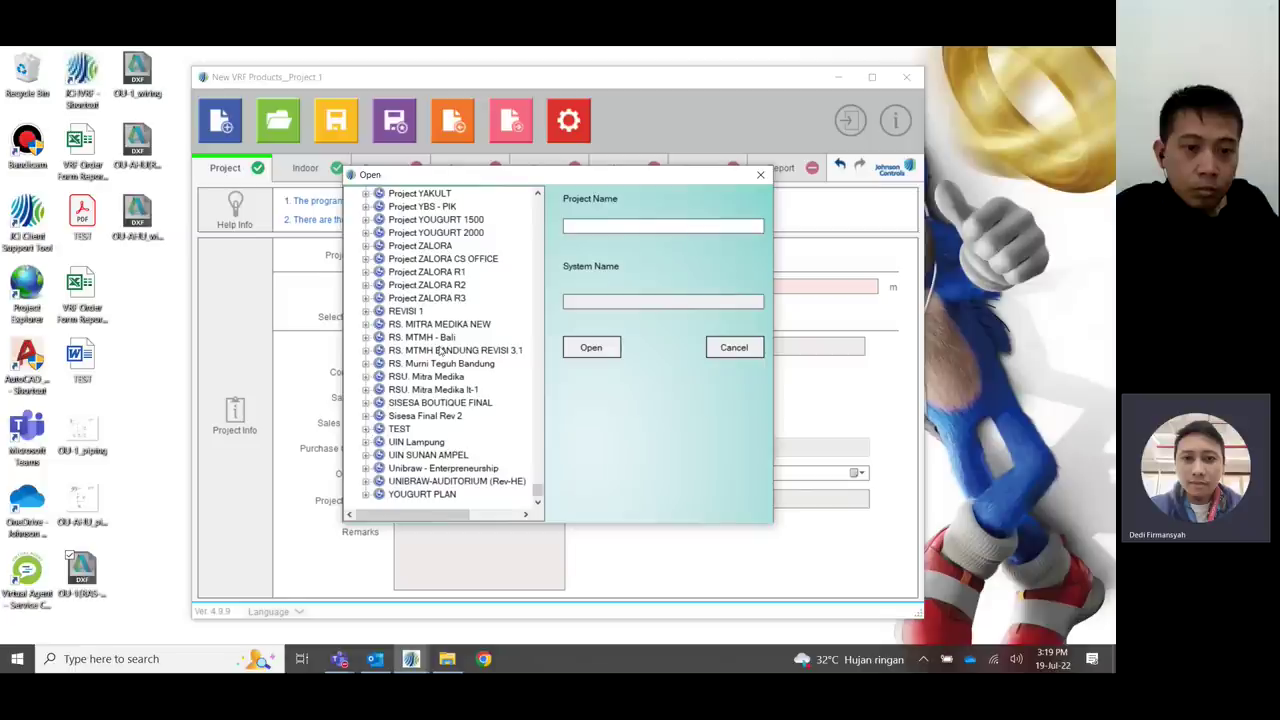
left_click(399, 429)
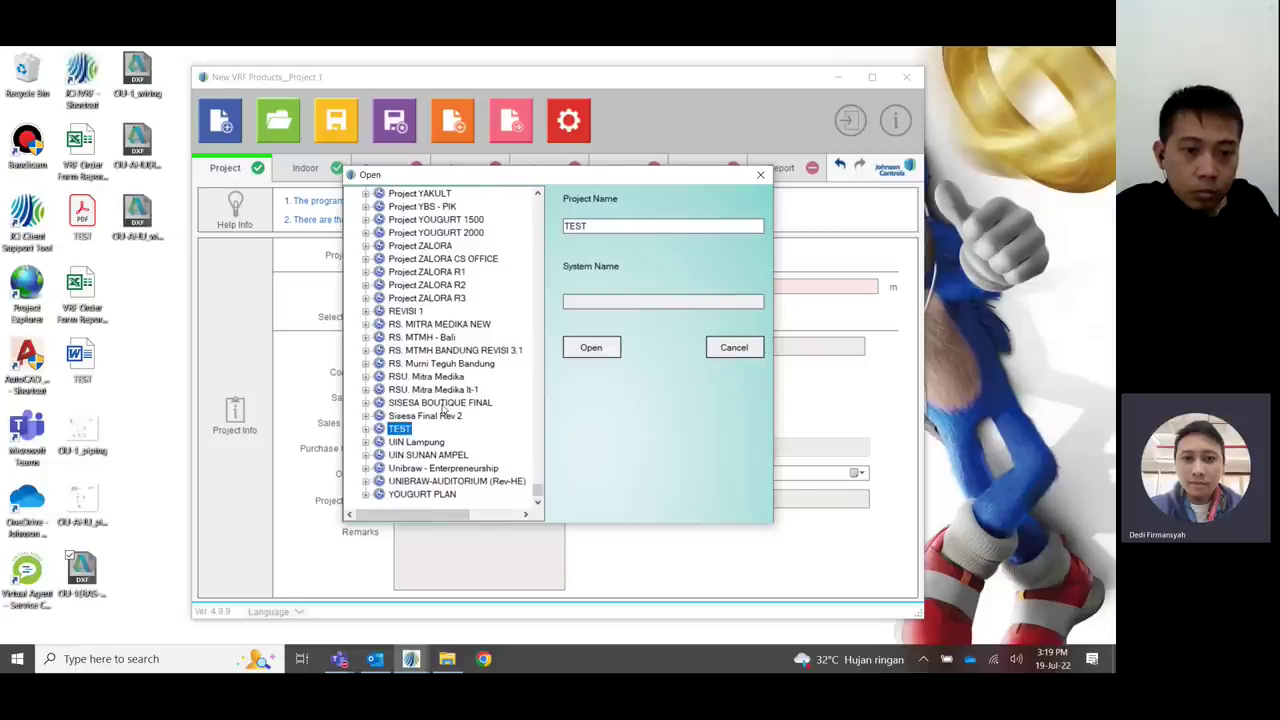
left_click(366, 429)
left_click(379, 443)
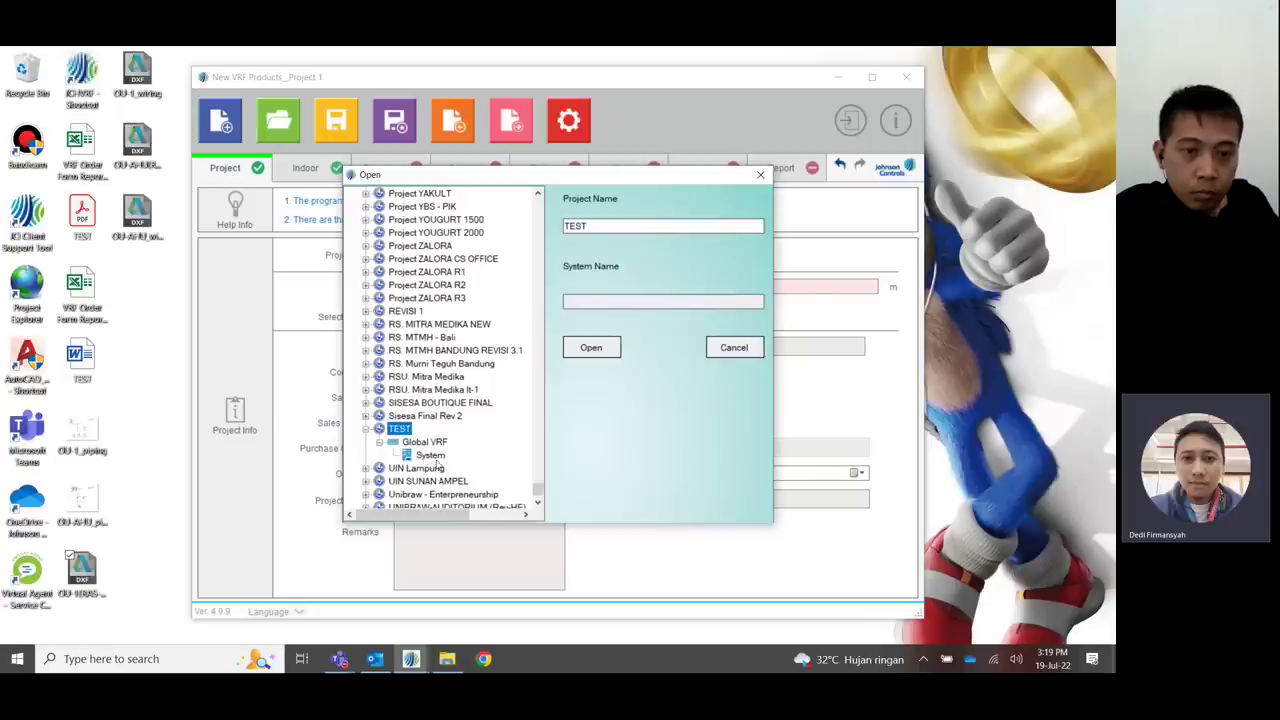
left_click(432, 457)
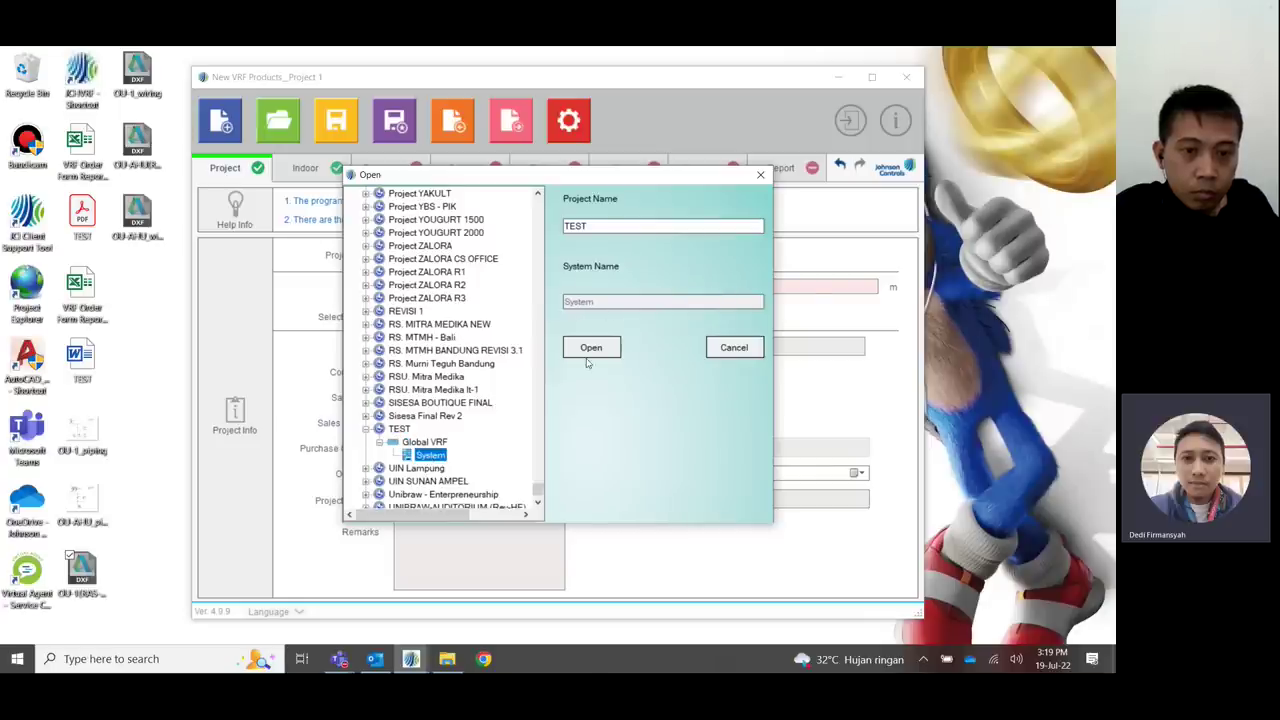
left_click(400, 429)
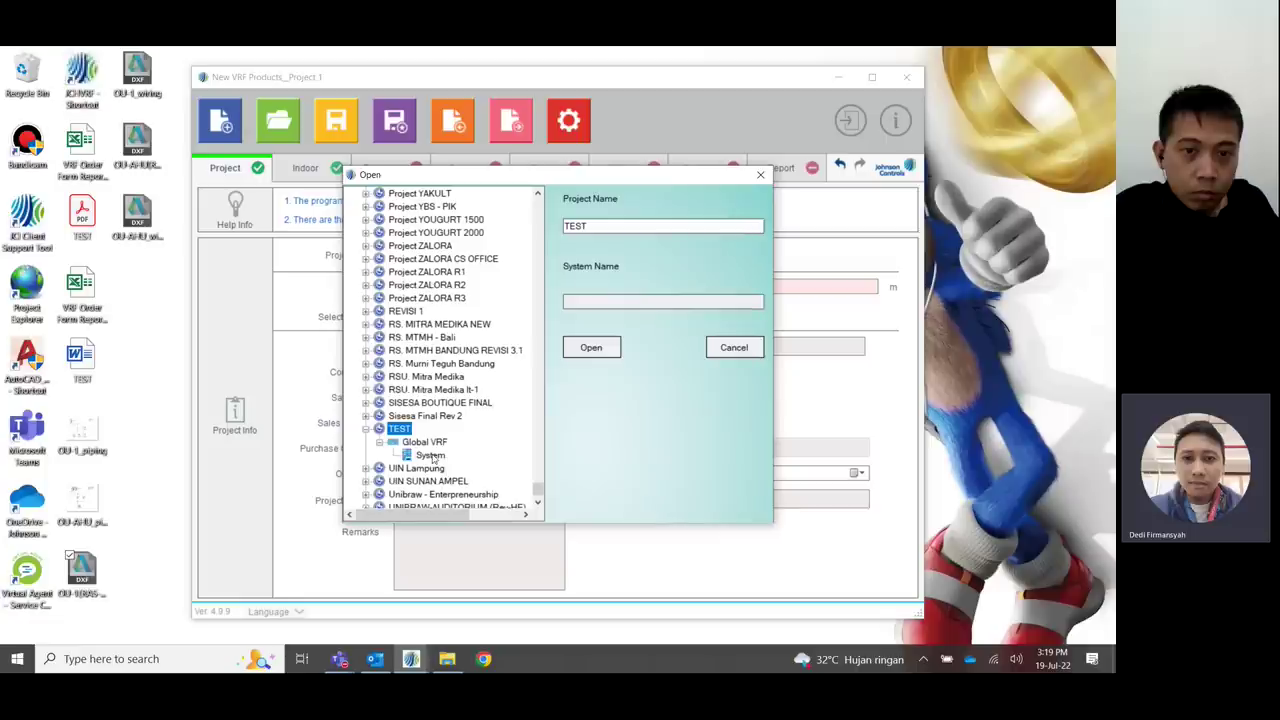
left_click(431, 456)
left_click(590, 348)
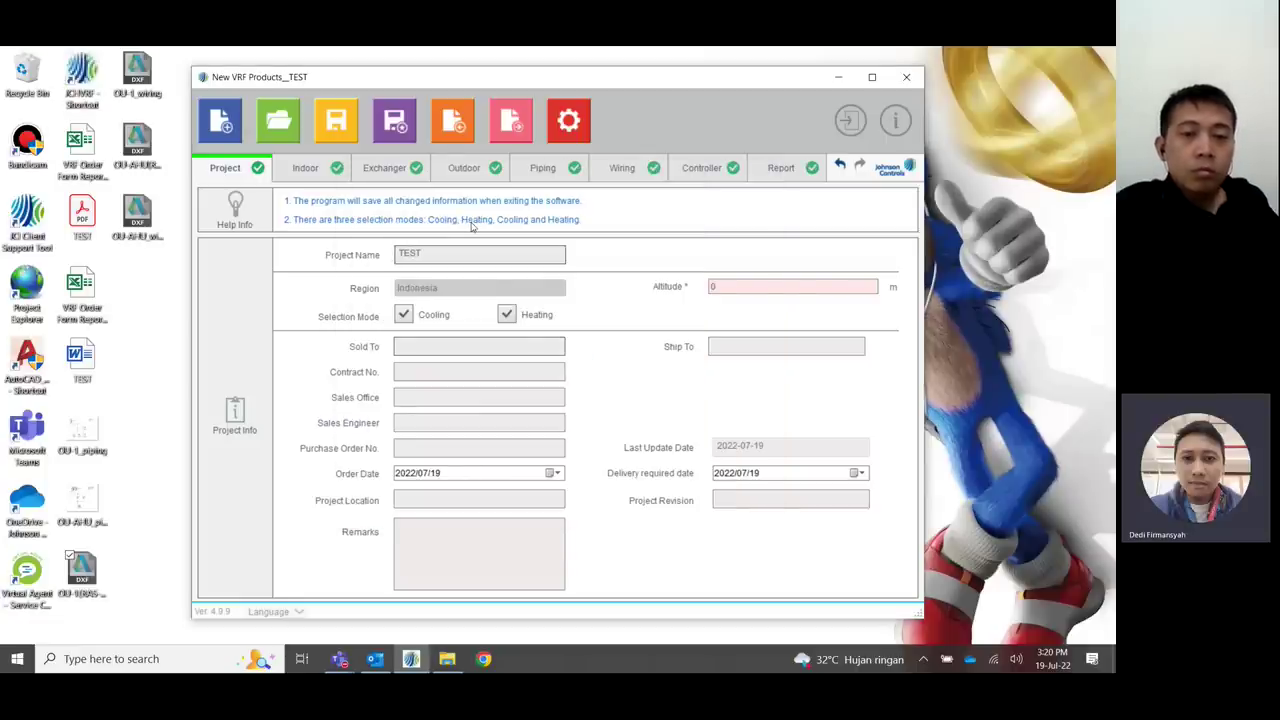
- Review the OU-1 piping diagram in the reopened TEST project
left_click(490, 170)
left_click(572, 172)
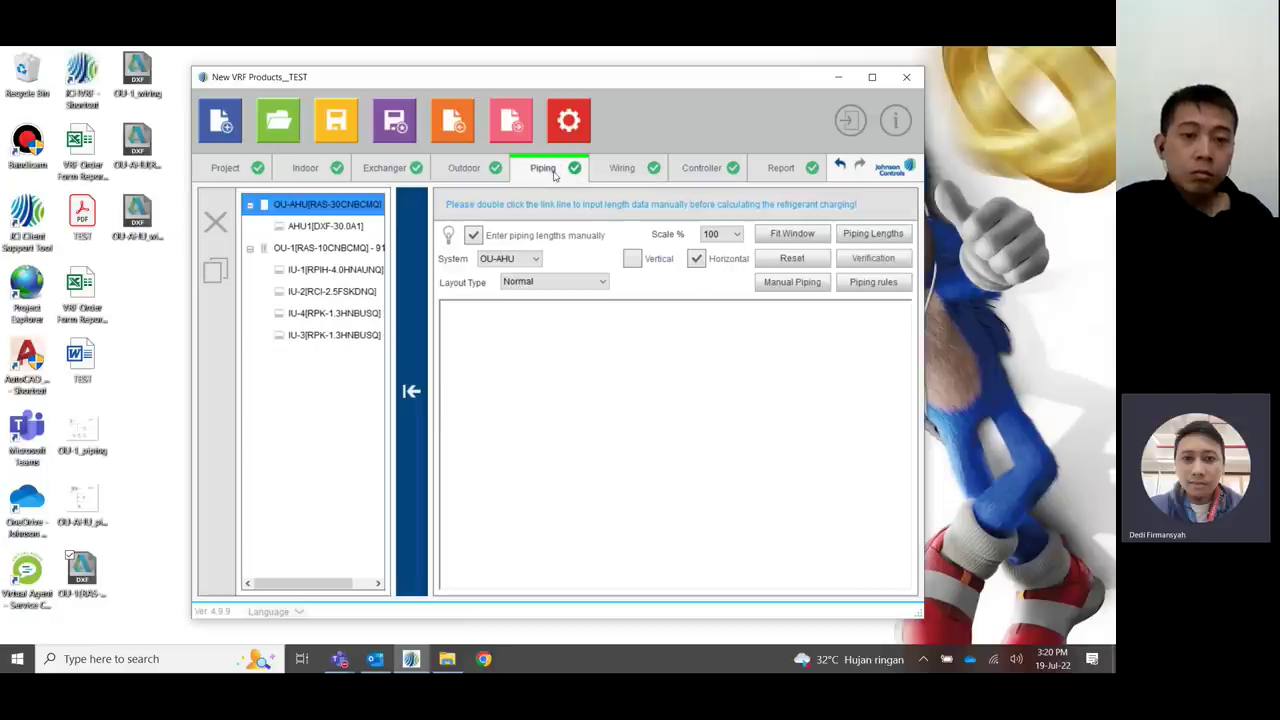
scroll(670, 429, "down", 2)
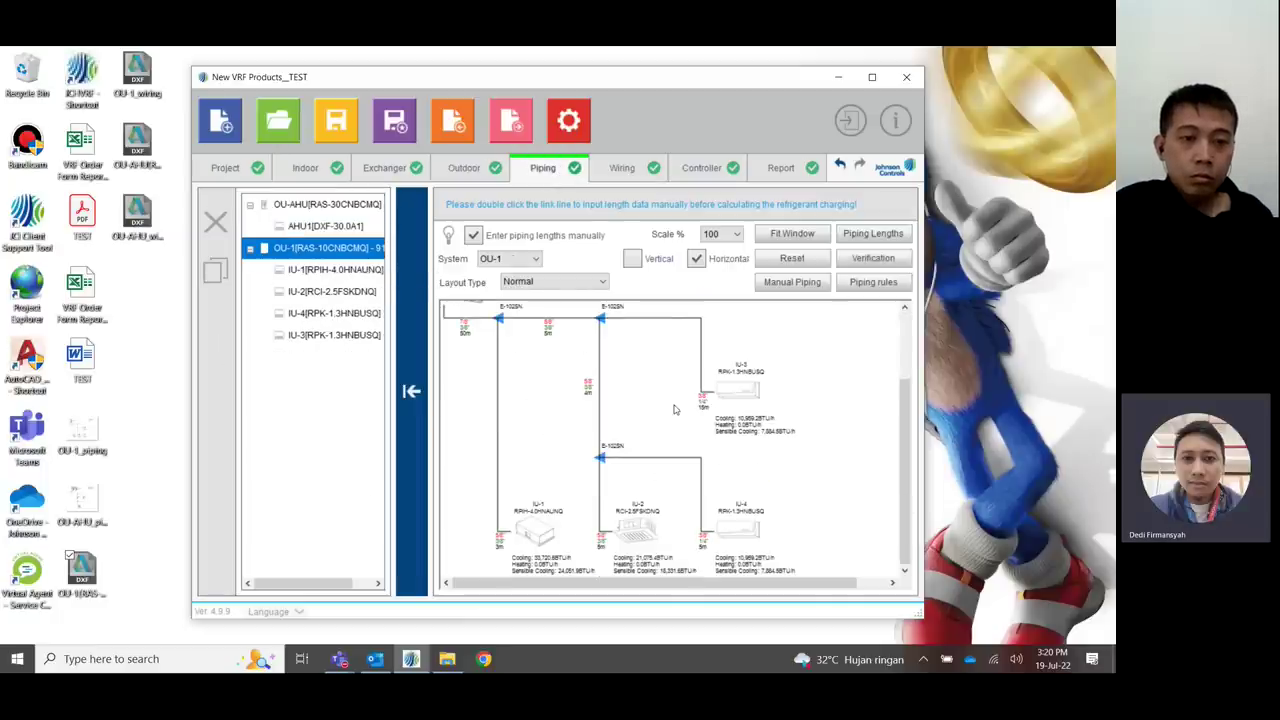
scroll(674, 429, "up", 2)
scroll(674, 429, "down", 2)
- Copy the indoor unit IU-5 (RPIH-4.0HNAUNQ) in the indoor unit list
left_click(303, 174)
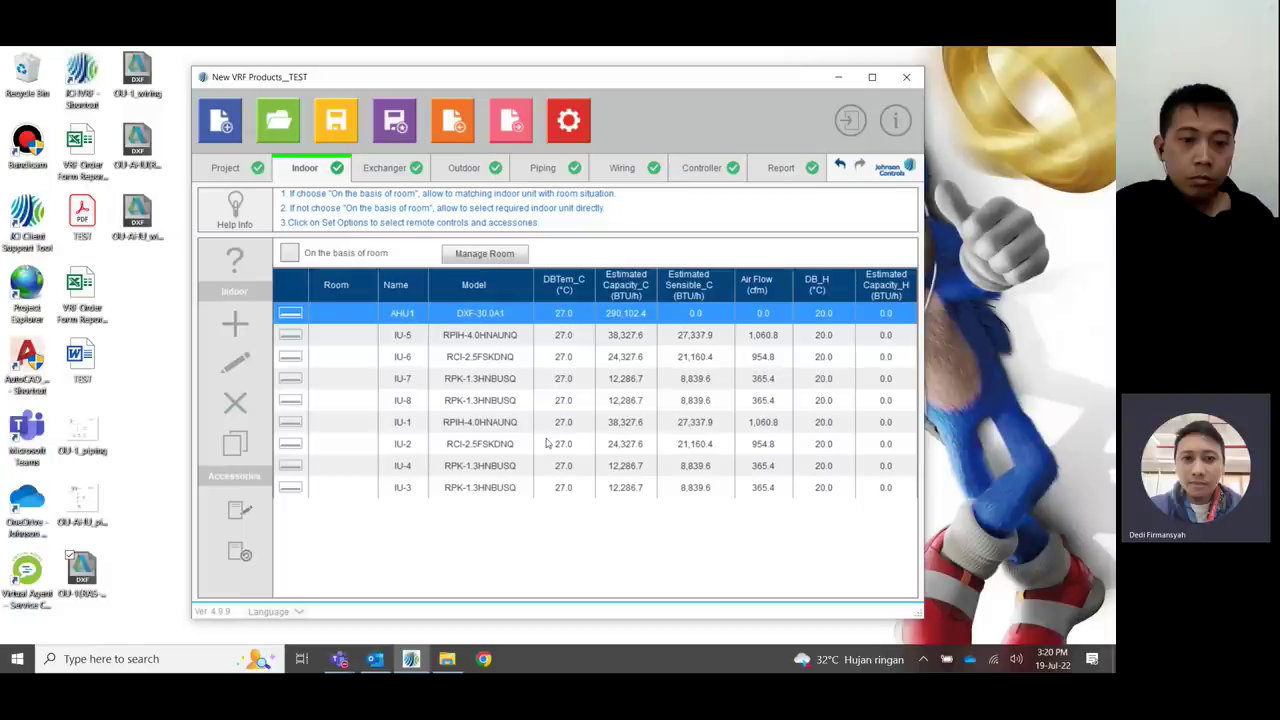
left_click(477, 340)
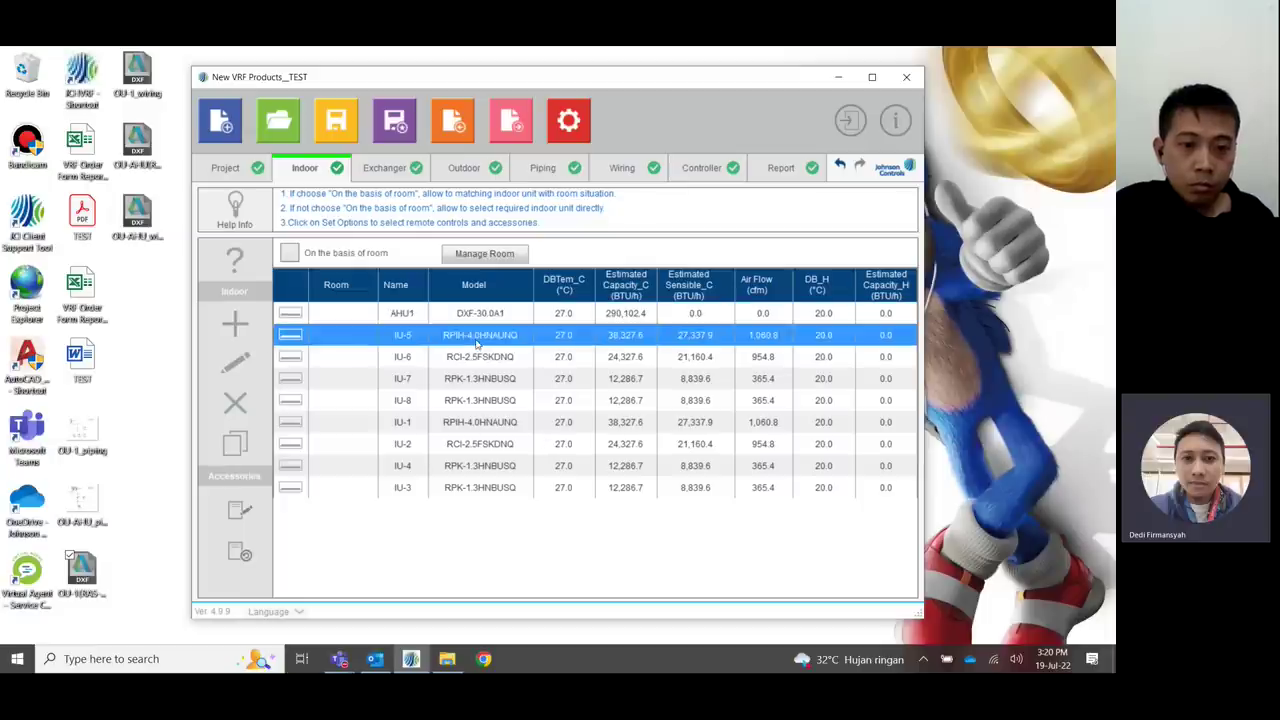
left_click(236, 438)
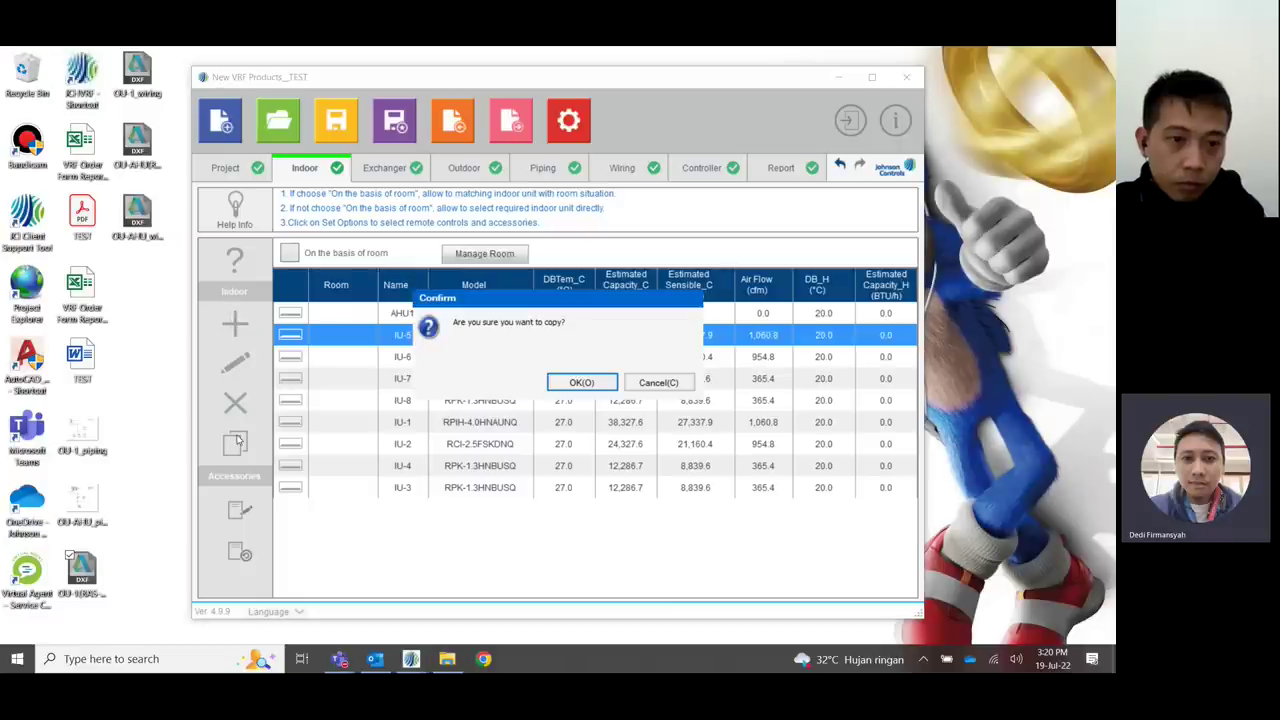
left_click(572, 384)
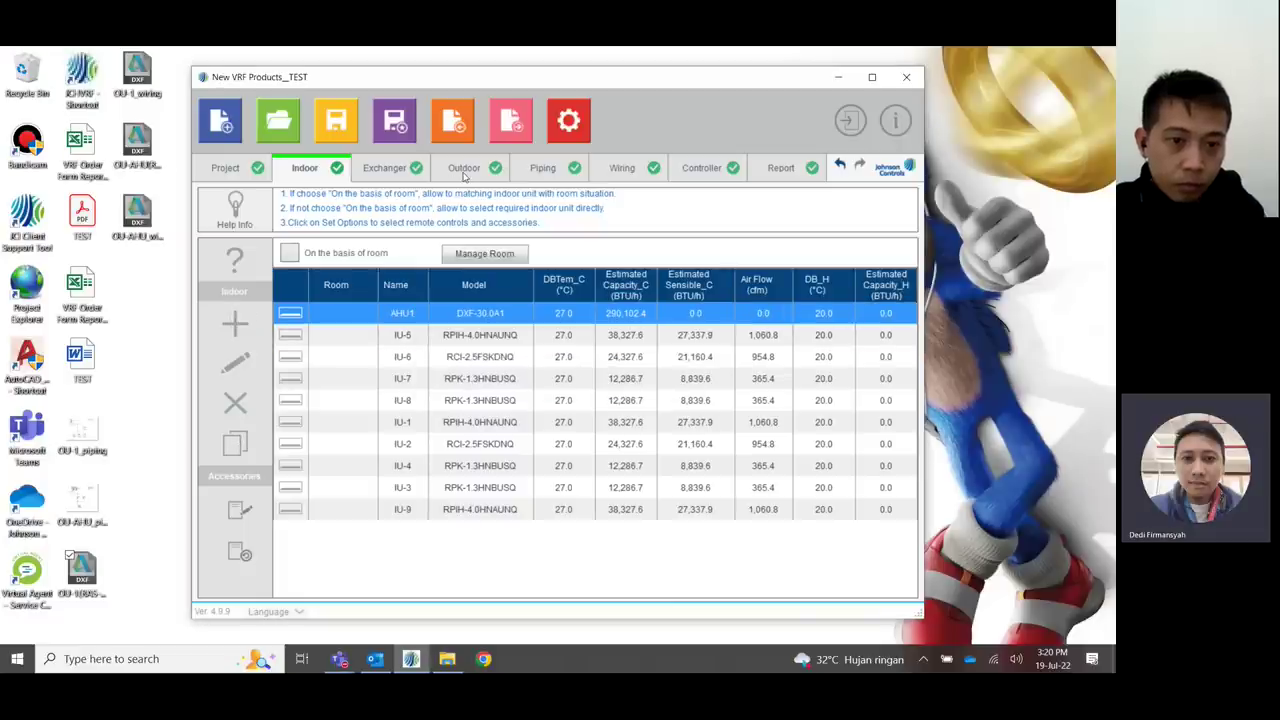
- Open the outdoor unit OU-1 for editing and assign the available indoor unit IU-5 to its system
left_click(464, 170)
left_click(543, 168)
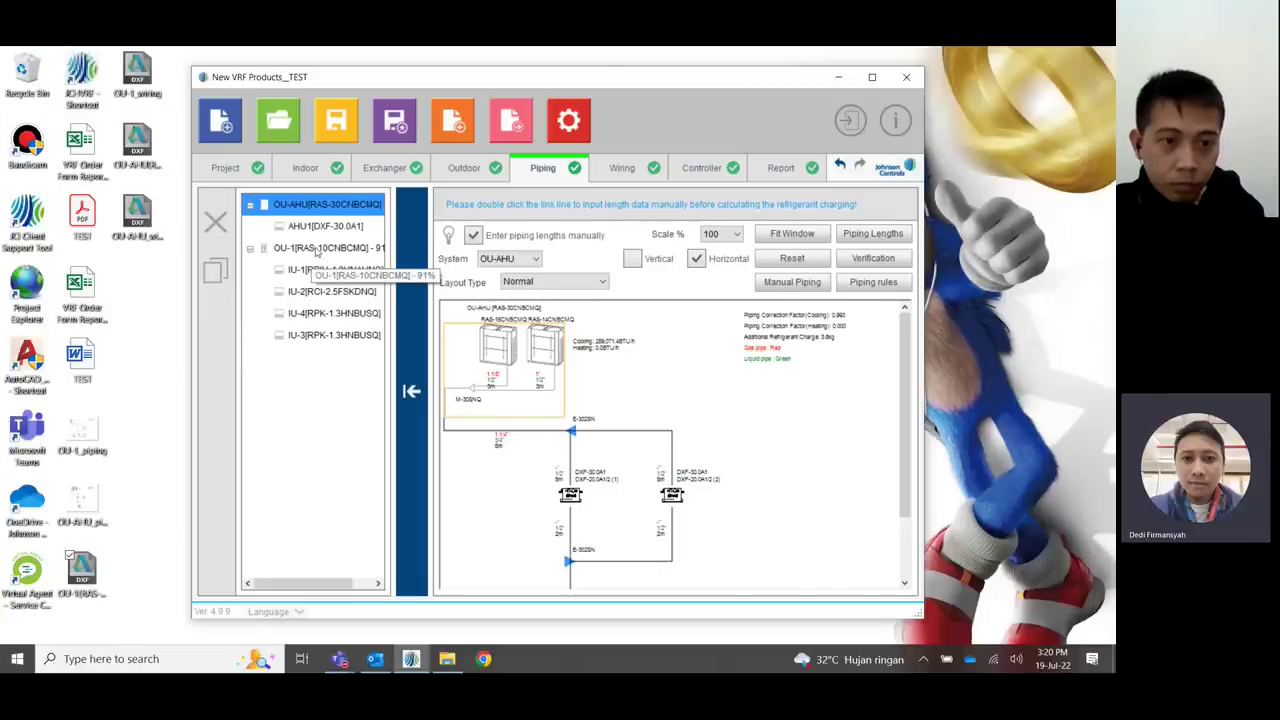
left_click(316, 252)
left_click(464, 167)
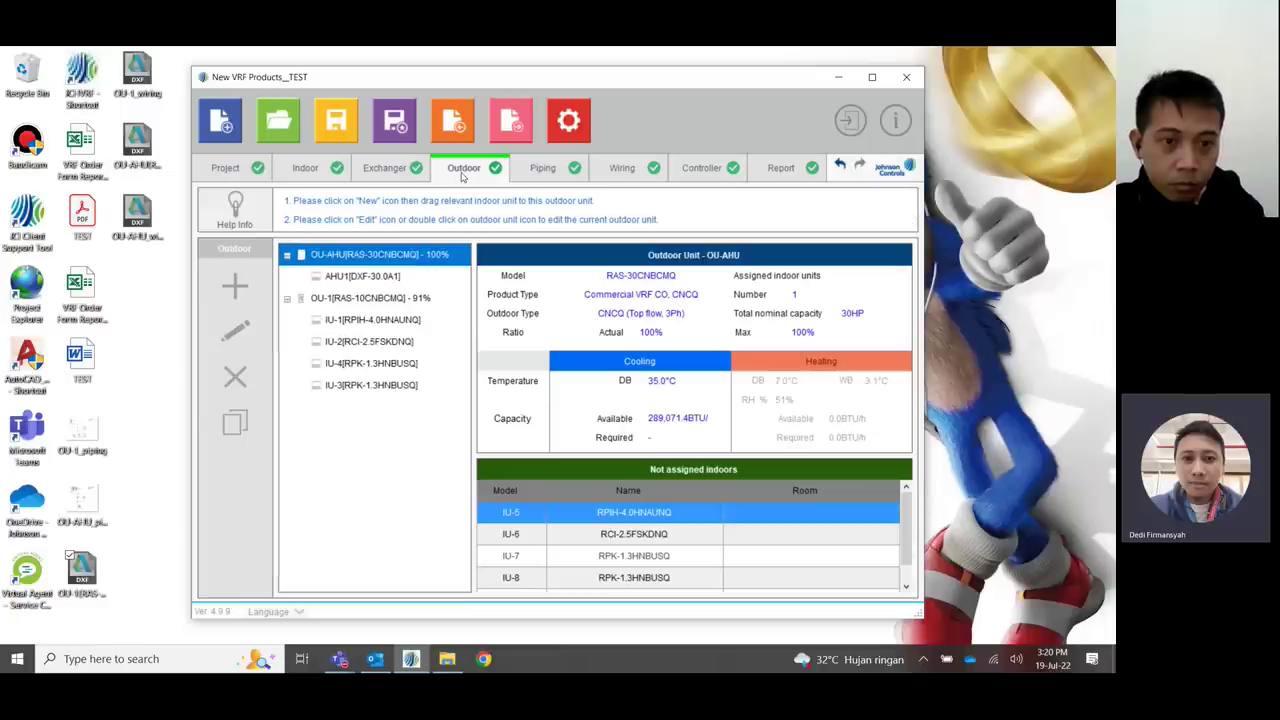
left_click(362, 302)
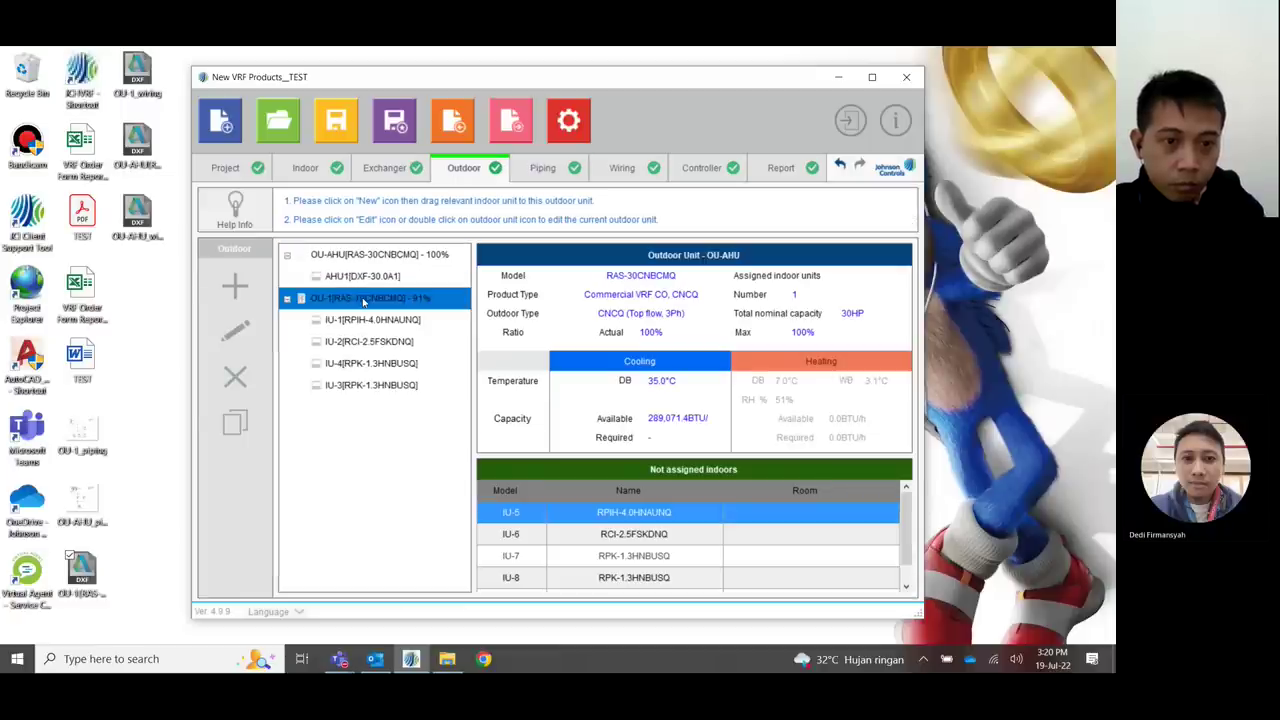
left_click(362, 320)
left_click(372, 300)
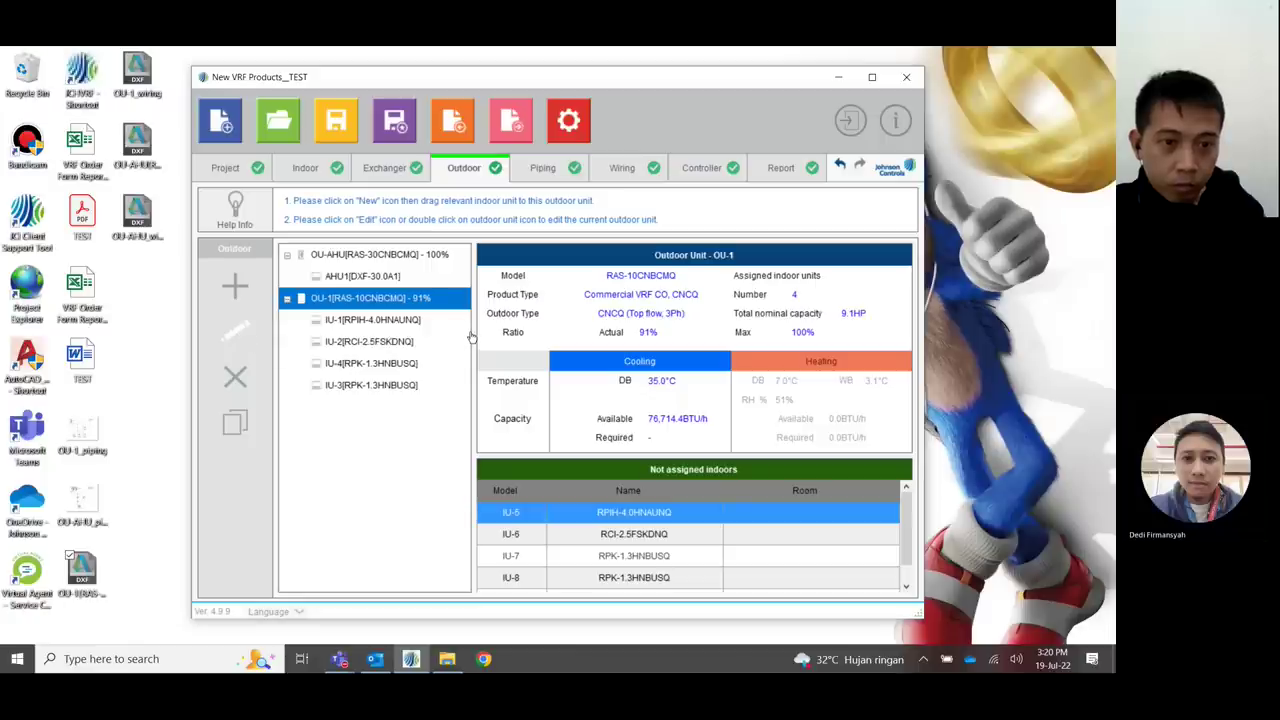
double_click(325, 298)
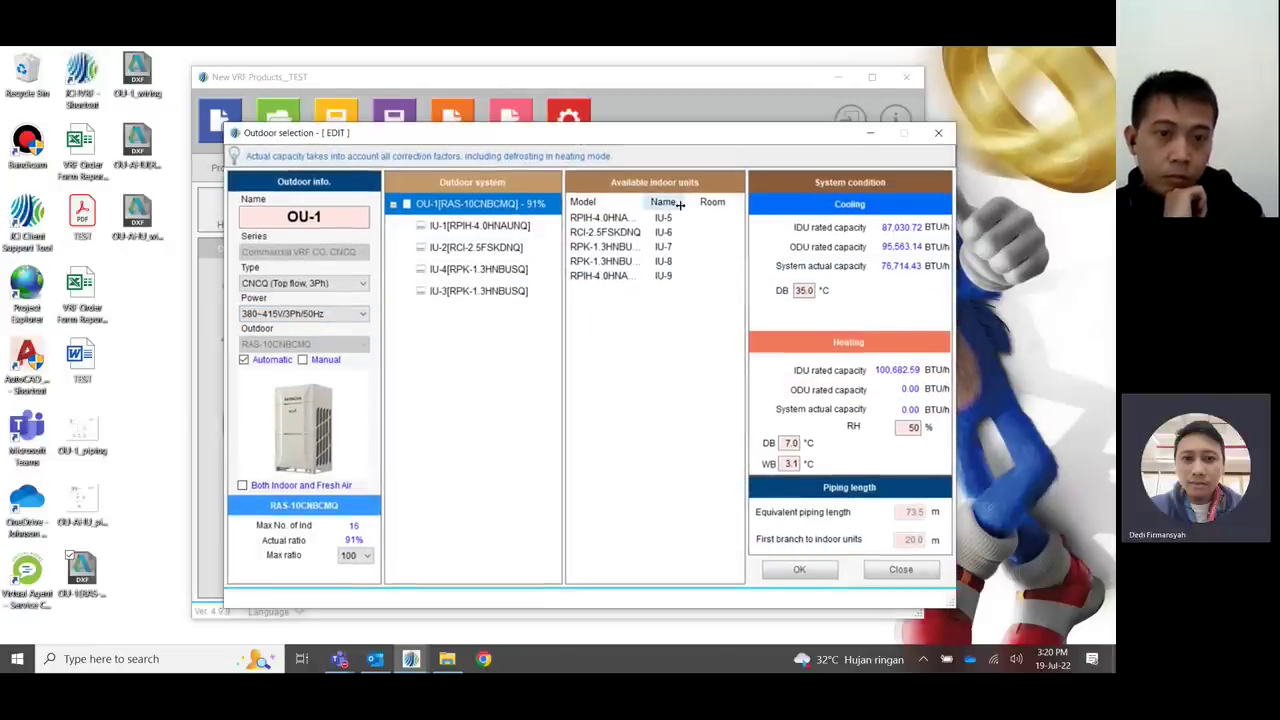
left_click_drag(680, 204, 707, 204)
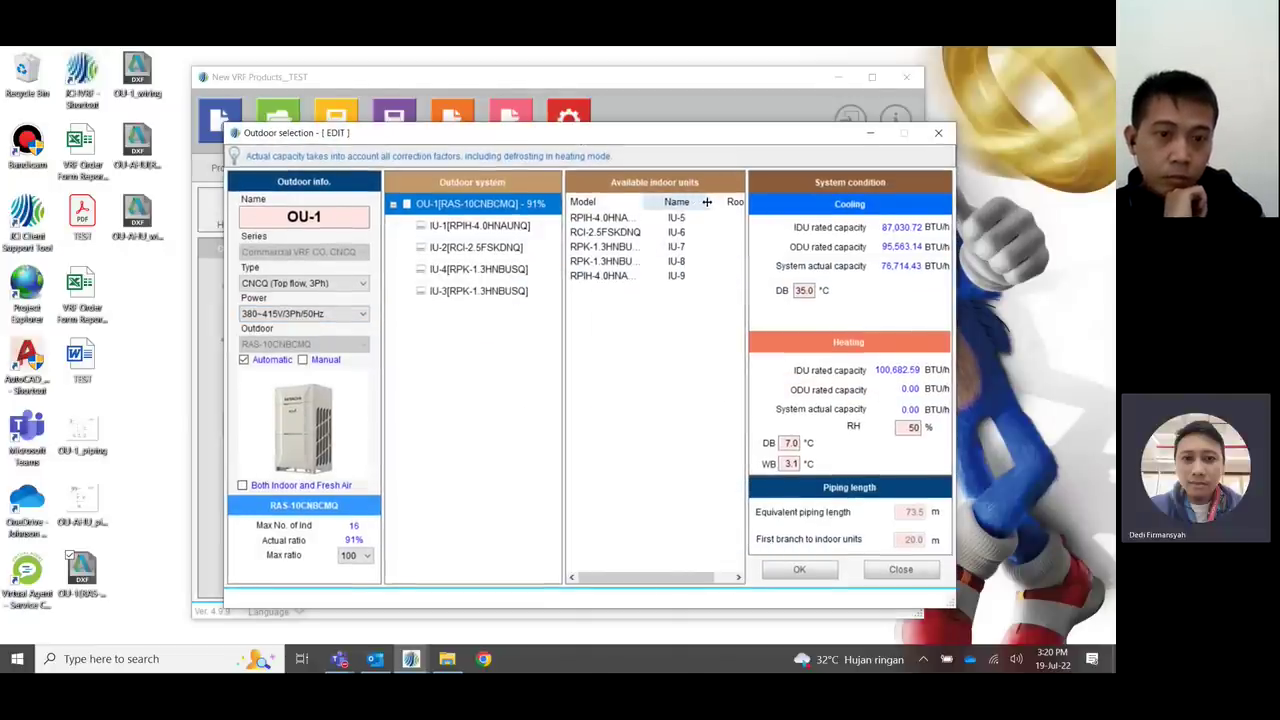
left_click(618, 219)
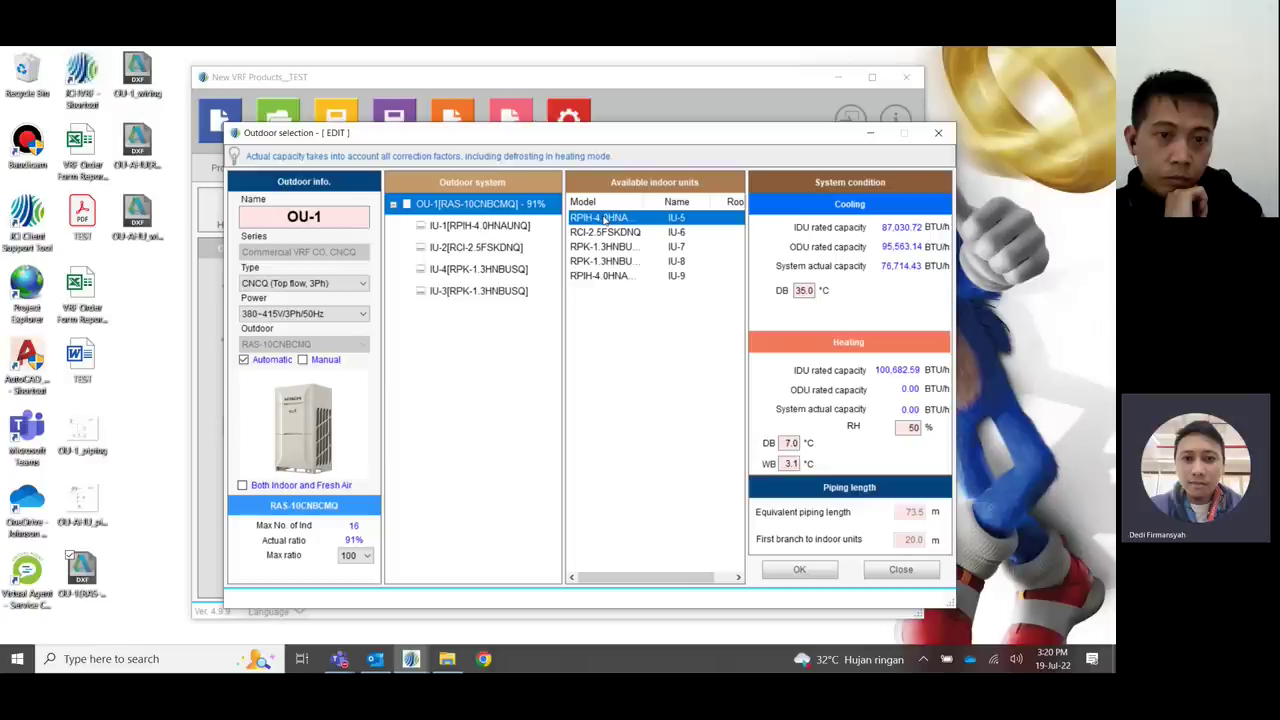
left_click_drag(586, 279, 434, 205)
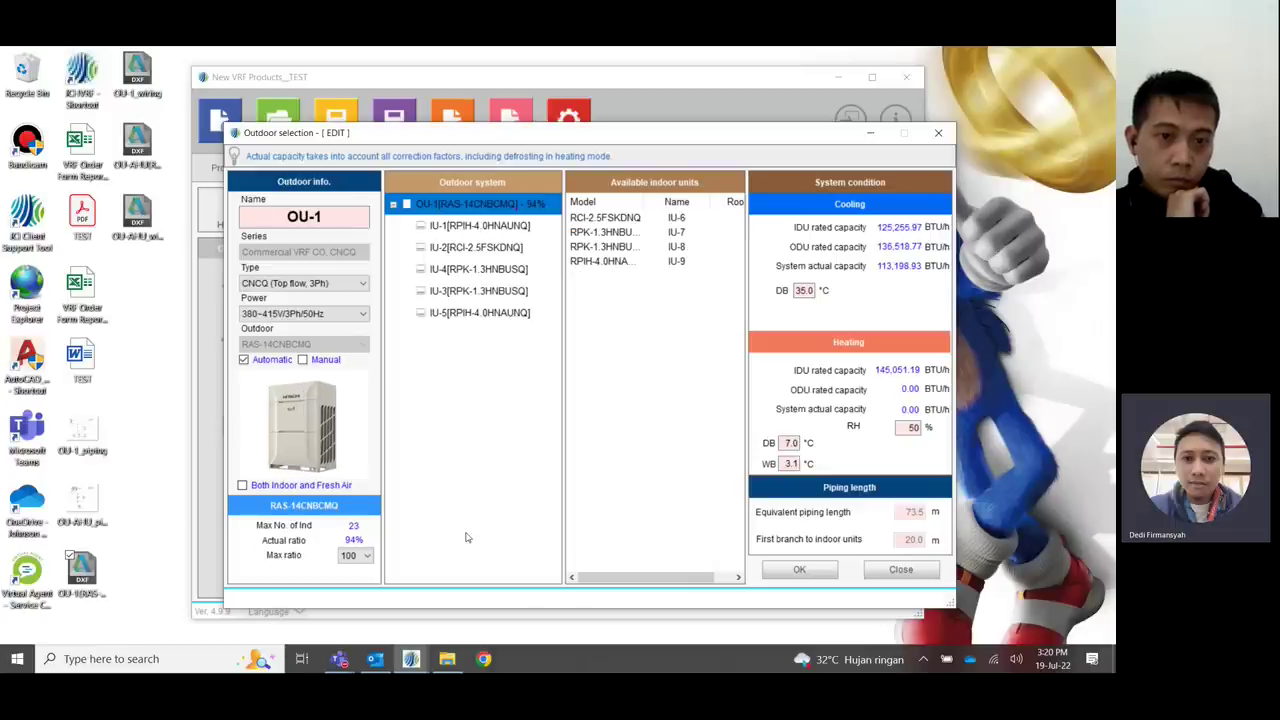
- Try maximum ratios of 120 and 130 for OU-1, settle on 110 and accept the outdoor selection
left_click(355, 555)
left_click(356, 598)
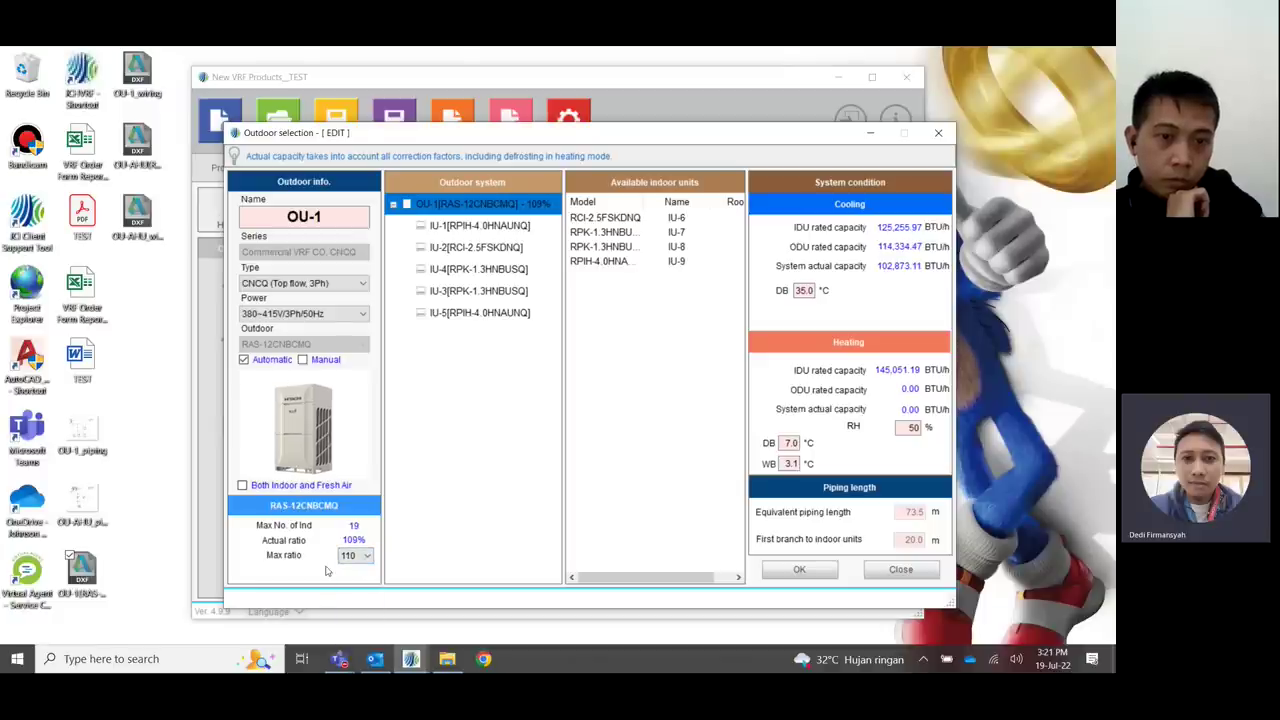
left_click(356, 557)
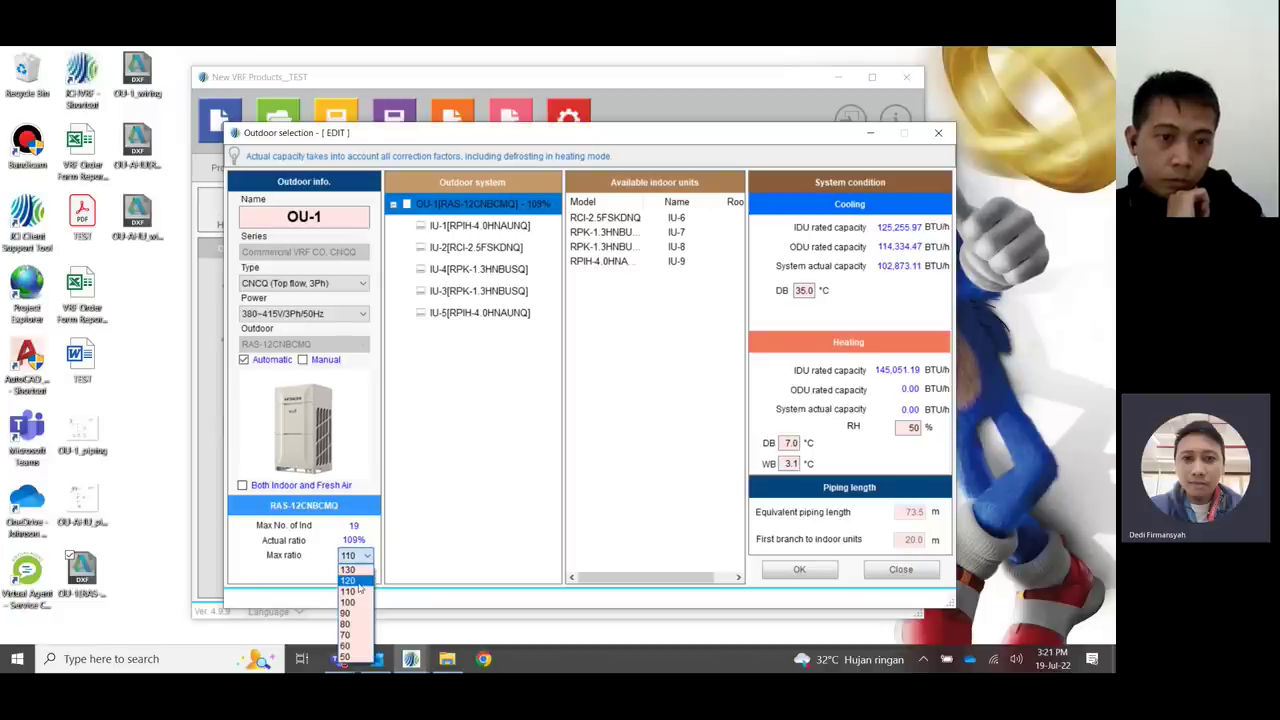
left_click(359, 583)
left_click(364, 557)
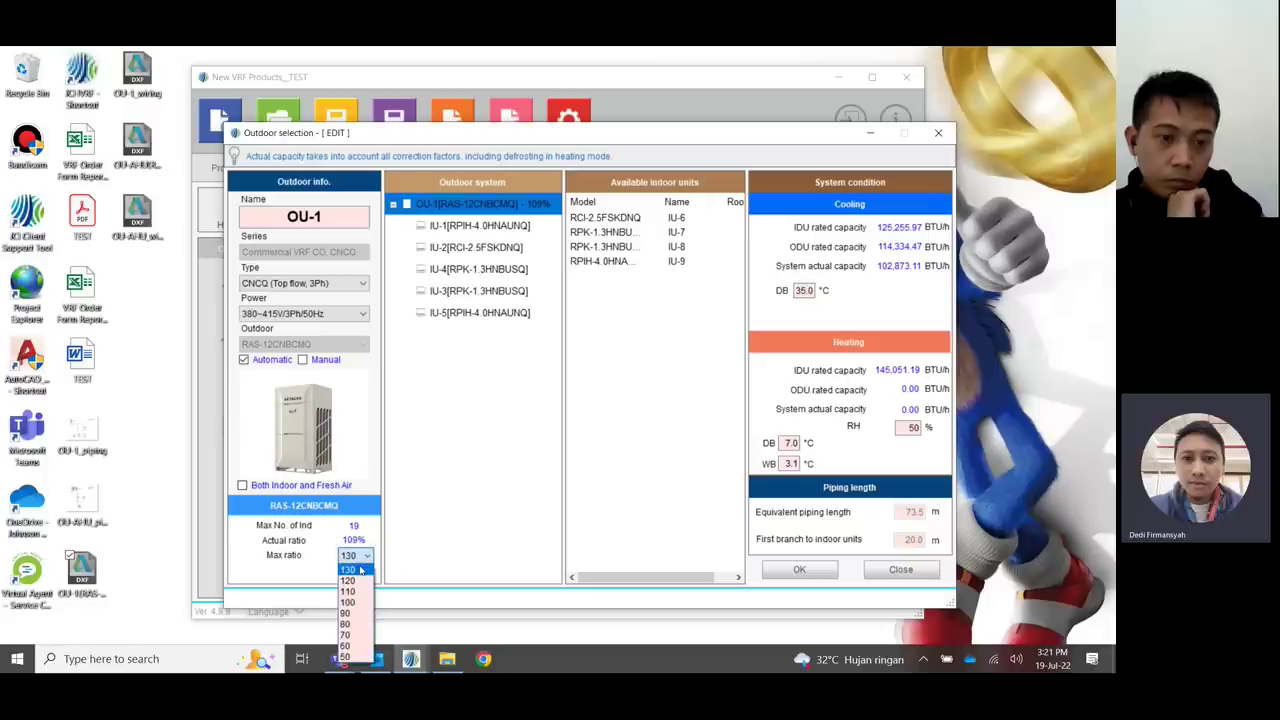
left_click(361, 569)
left_click(357, 556)
left_click(362, 590)
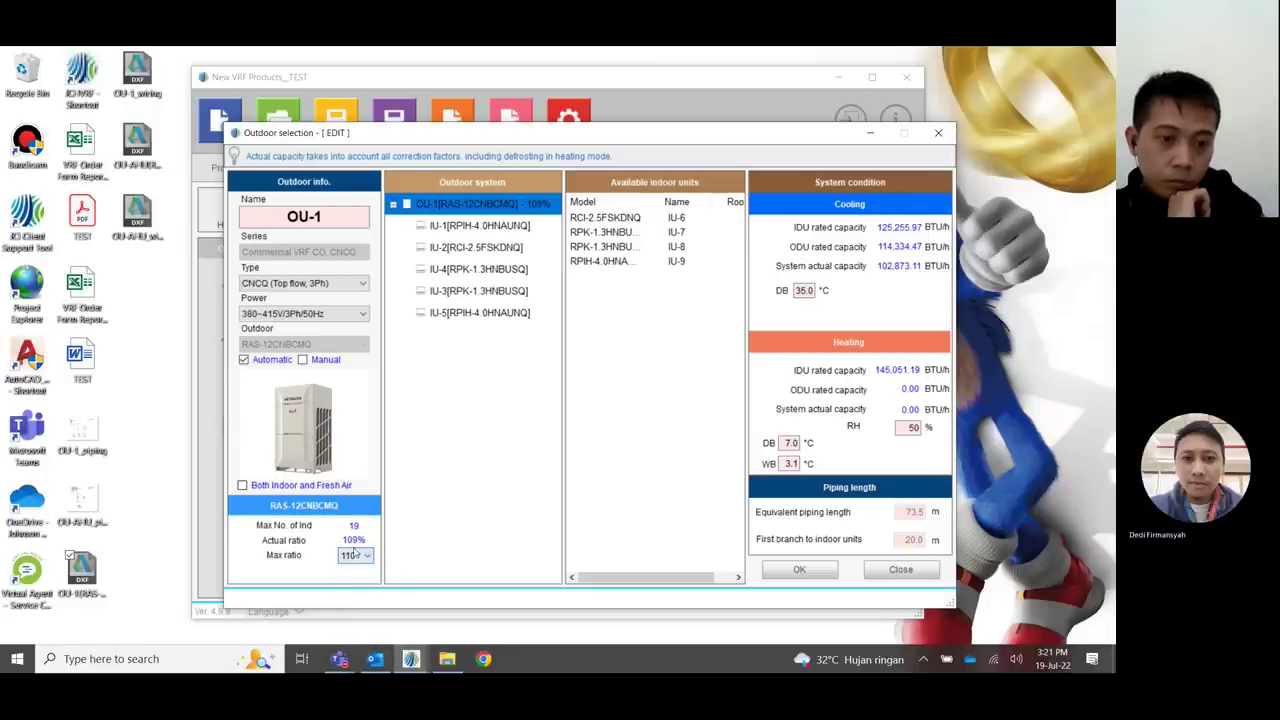
left_click(799, 569)
- Move IU-5 in the OU-1 piping diagram so that it shares a branch with IU-1
left_click(380, 300)
left_click(377, 322)
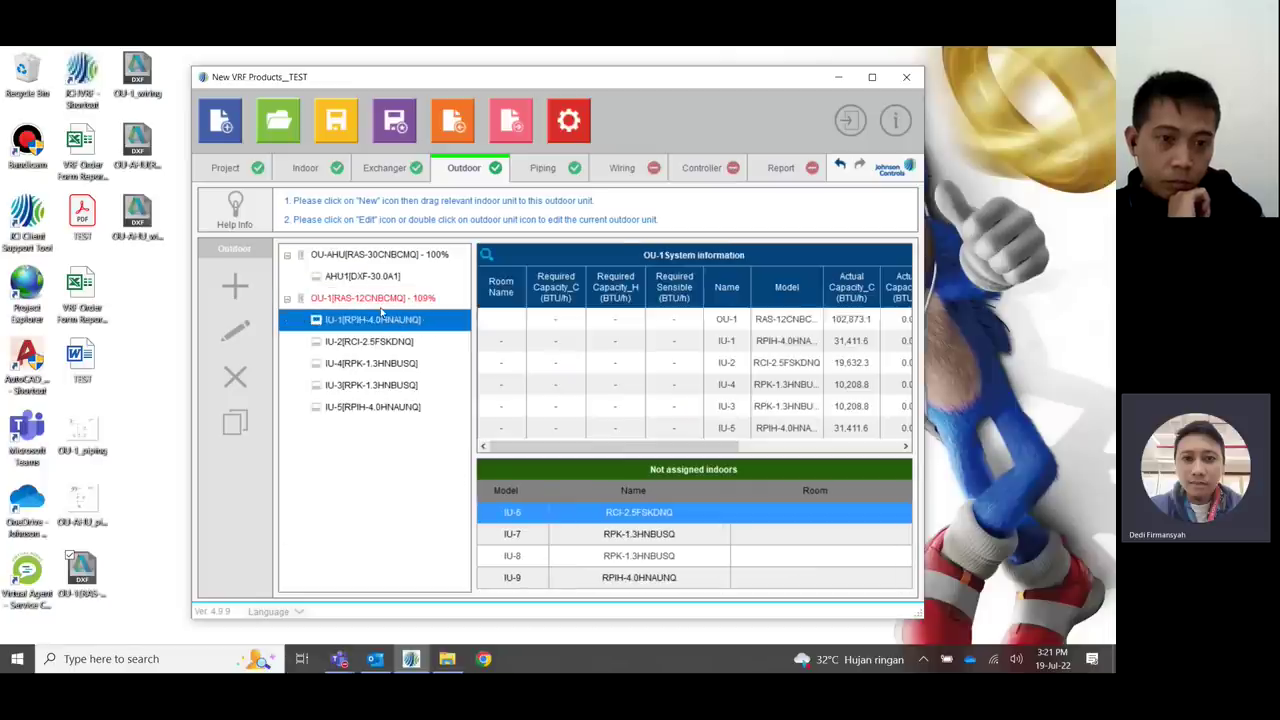
left_click(380, 300)
left_click(543, 170)
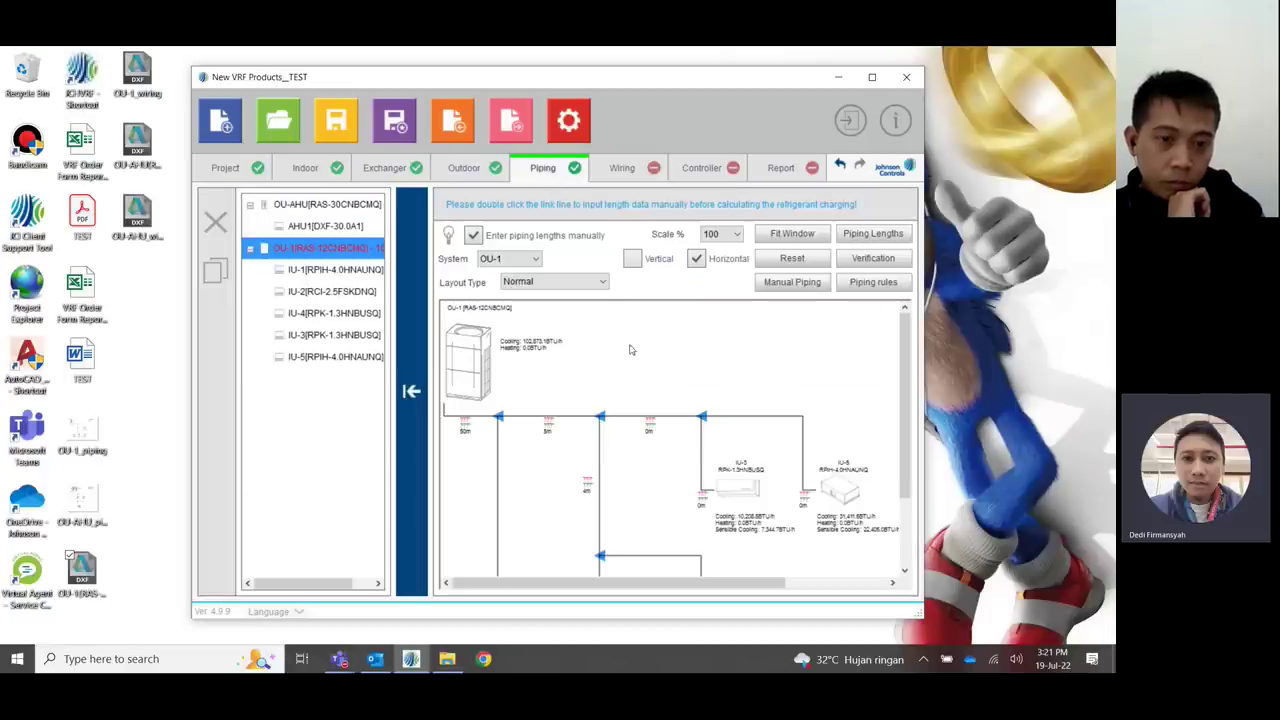
left_click(872, 77)
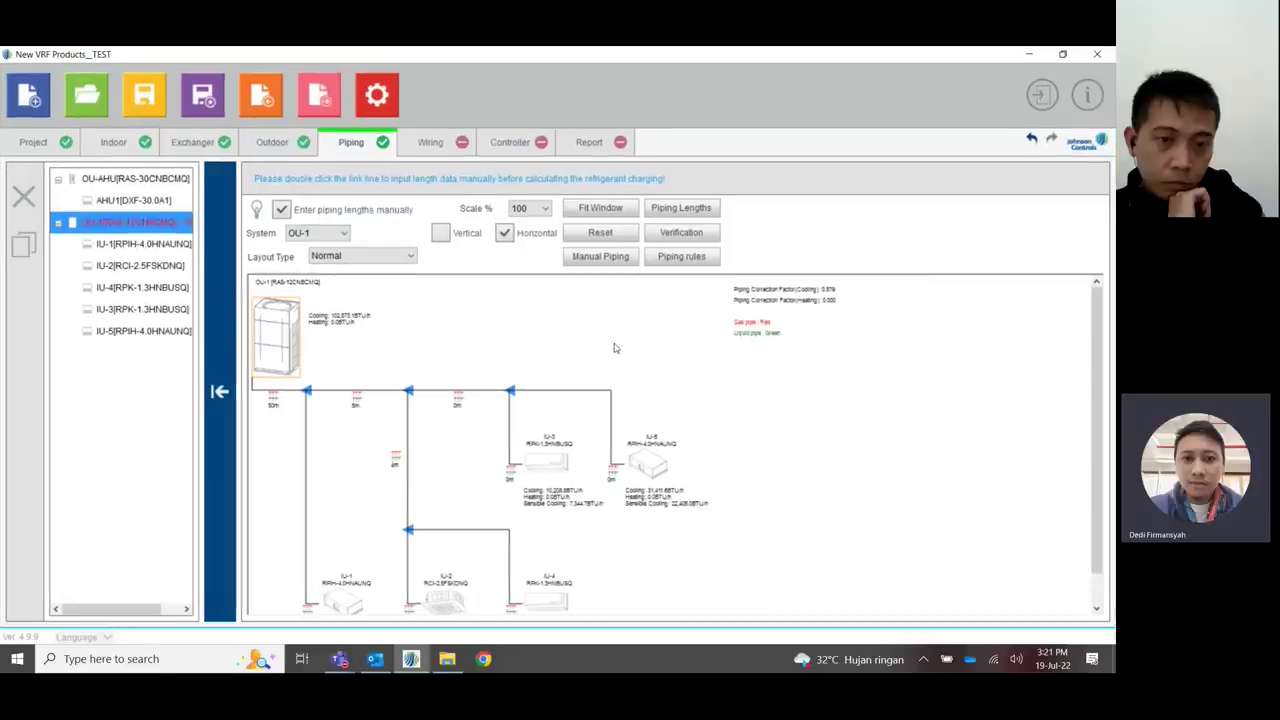
scroll(646, 502, "down", 1)
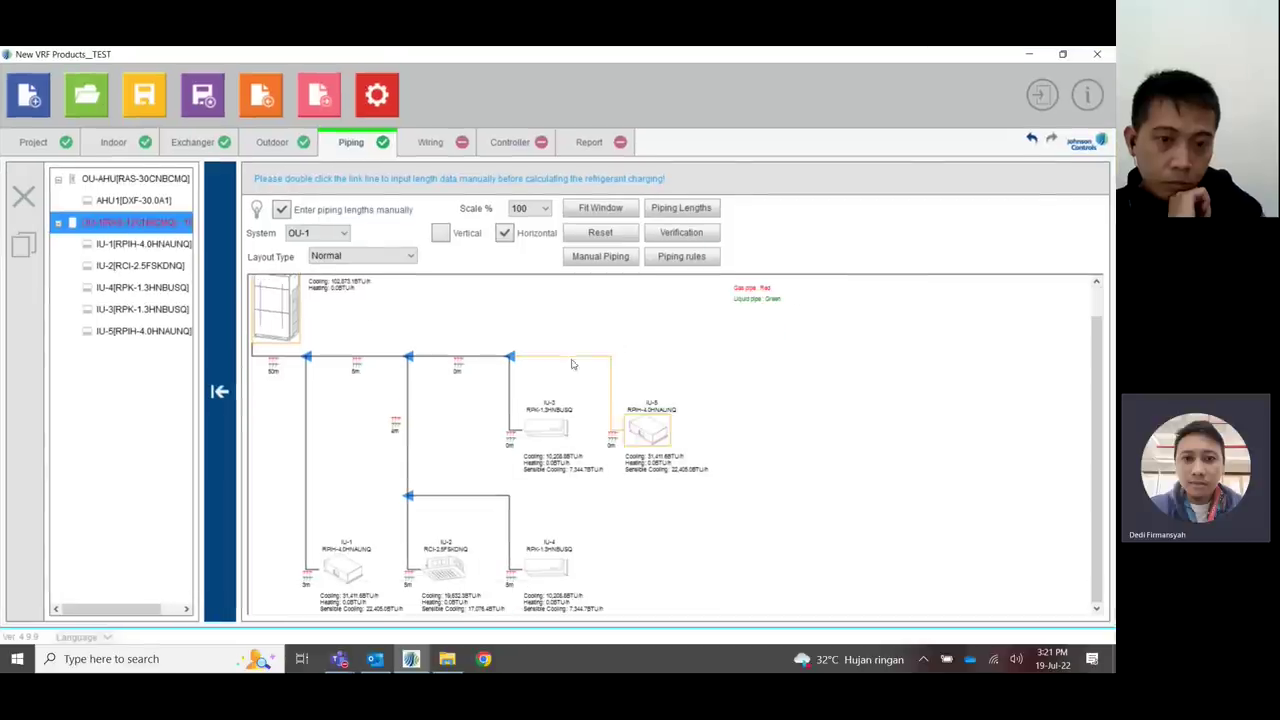
left_click(642, 434)
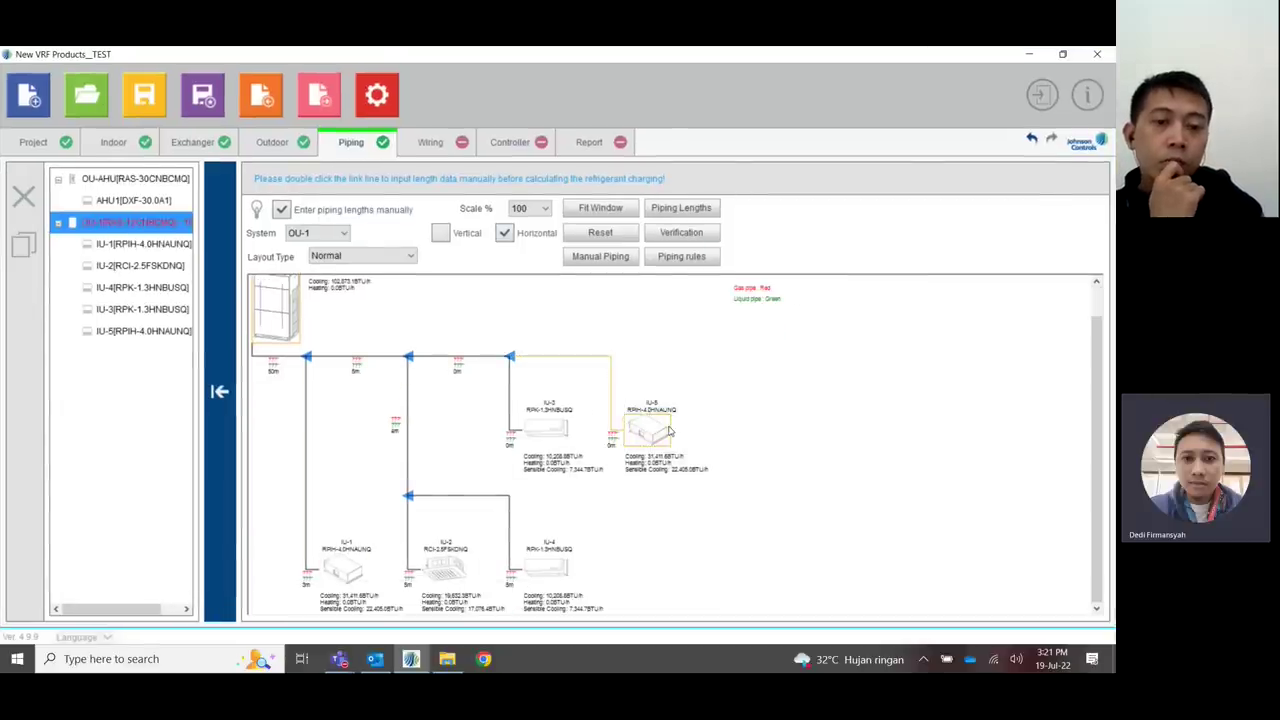
left_click_drag(650, 432, 466, 530)
scroll(544, 474, "down", 3)
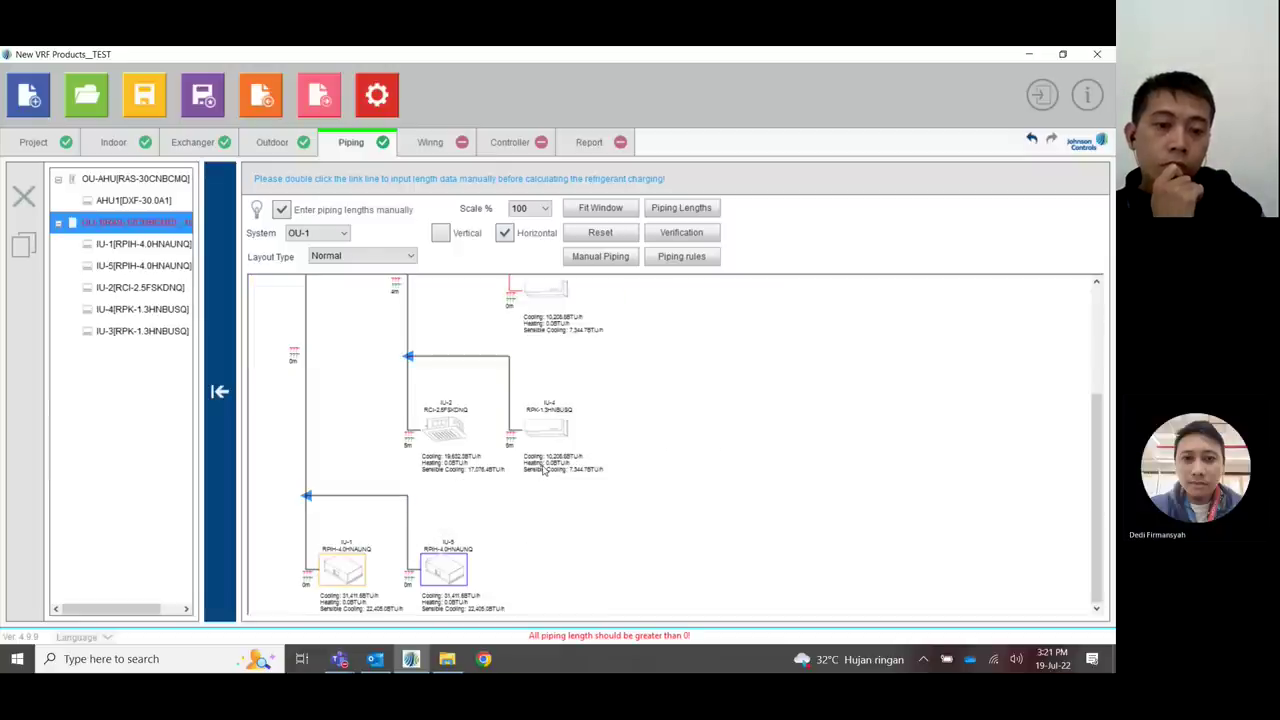
- Set the length of all connecting pipes in the OU-1 piping diagram to 5 m
scroll(514, 491, "up", 4)
double_click(292, 391)
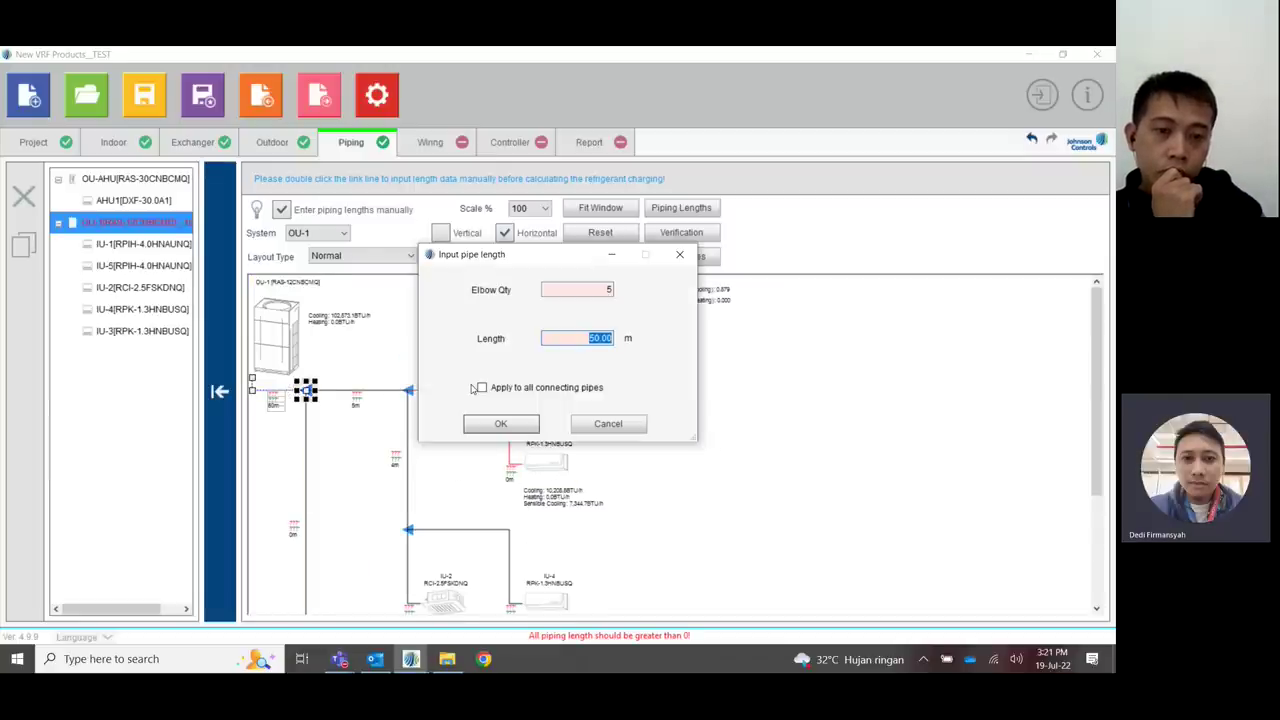
left_click(481, 387)
left_click(500, 423)
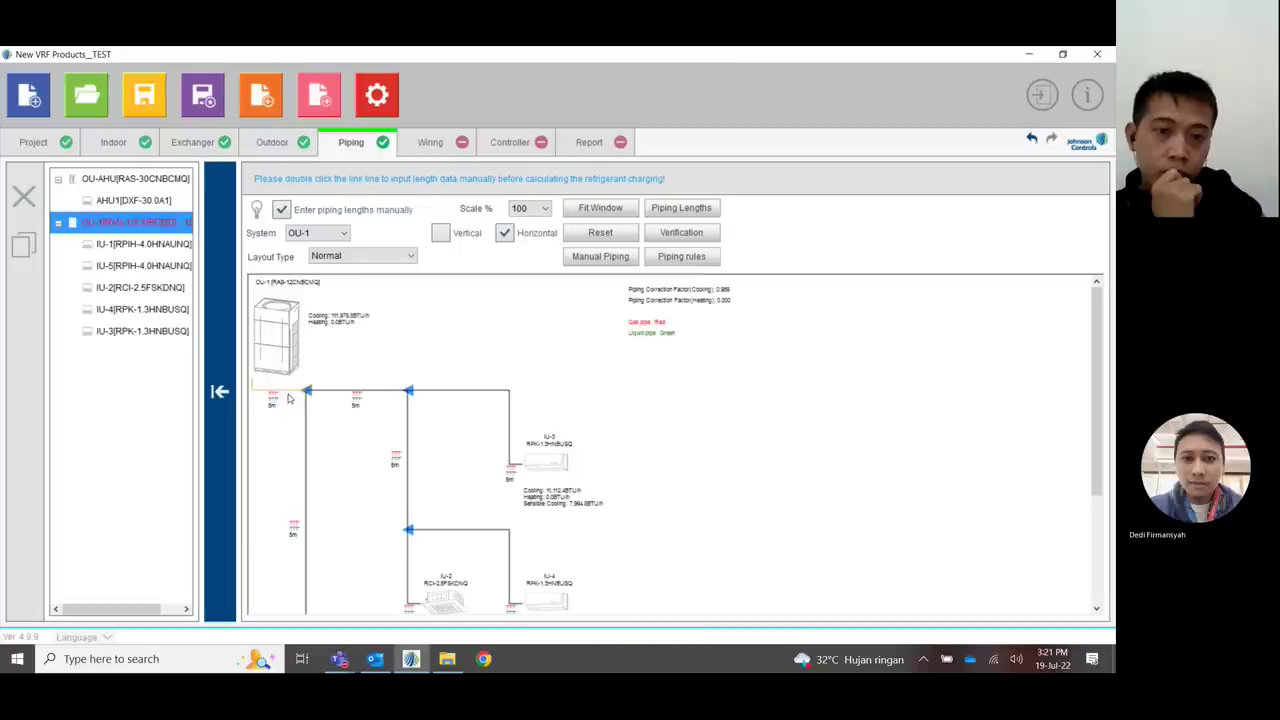
- Set the main pipe from OU-1 to the first branch to 50 m and verify the piping
double_click(290, 393)
type("50")
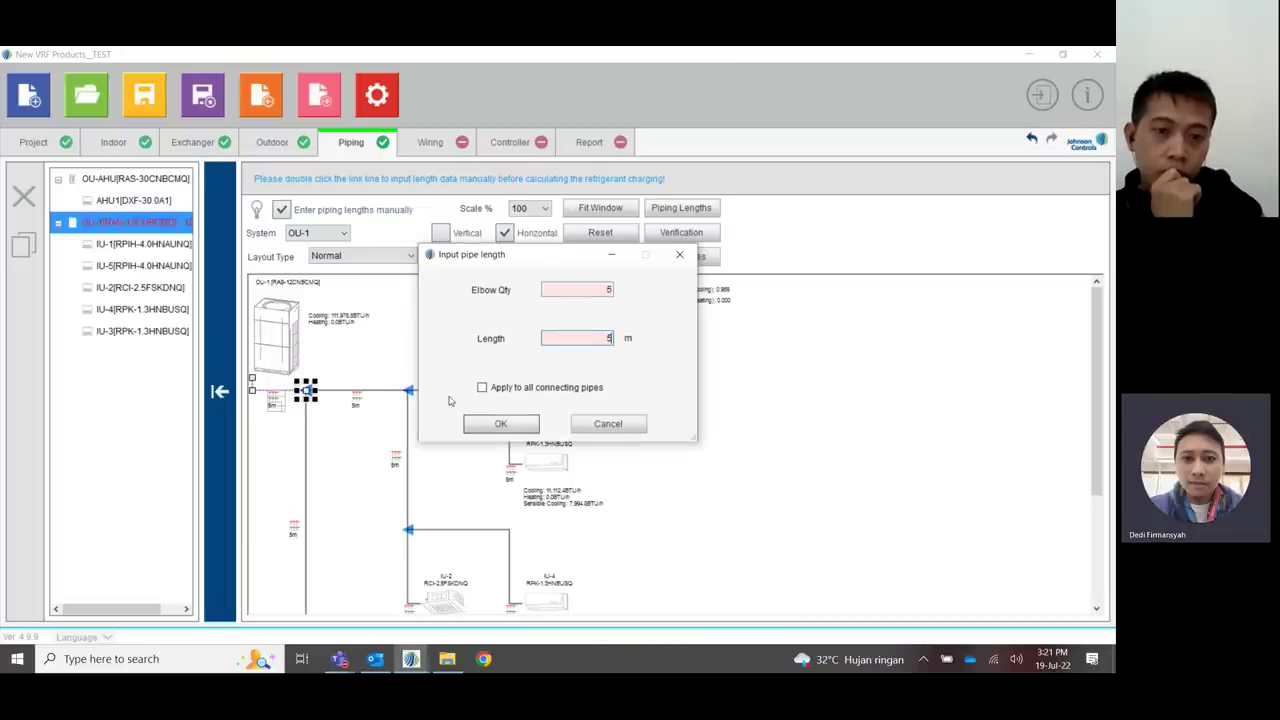
left_click(503, 426)
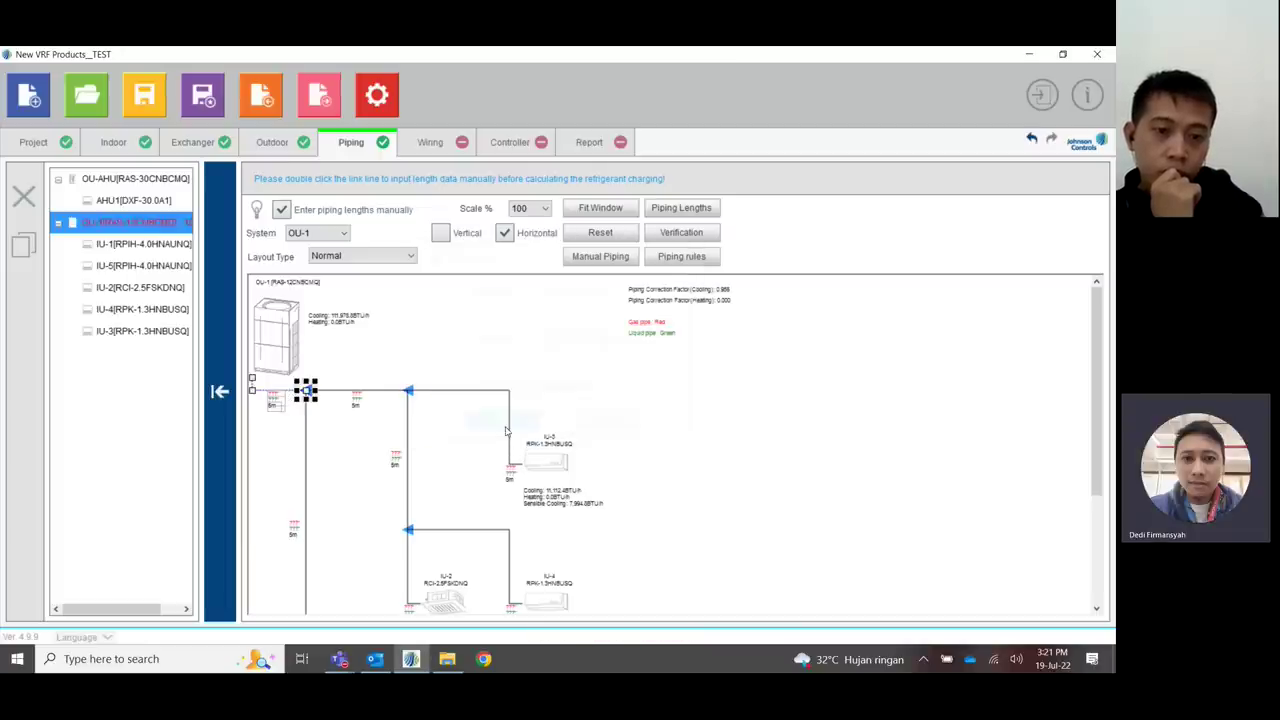
left_click(681, 232)
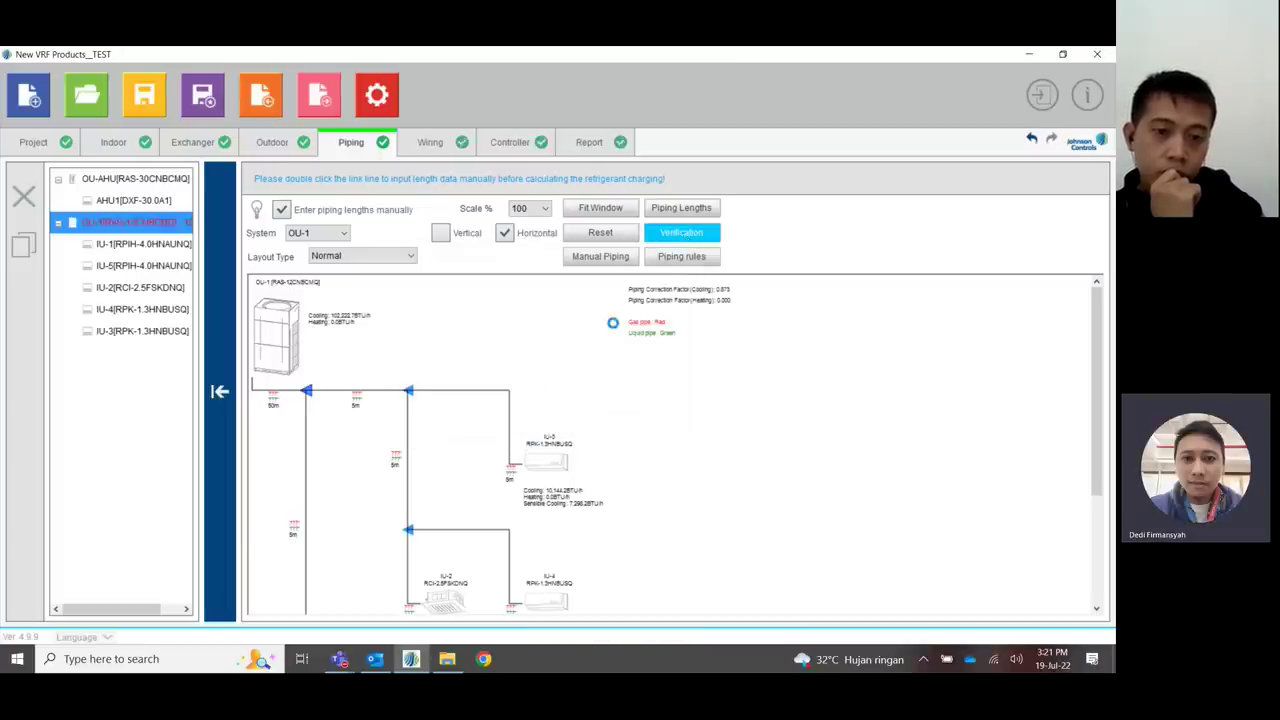
- Review the updated project's wiring, controller groups, outdoor systems, report options and indoor unit list
left_click(430, 142)
left_click(509, 142)
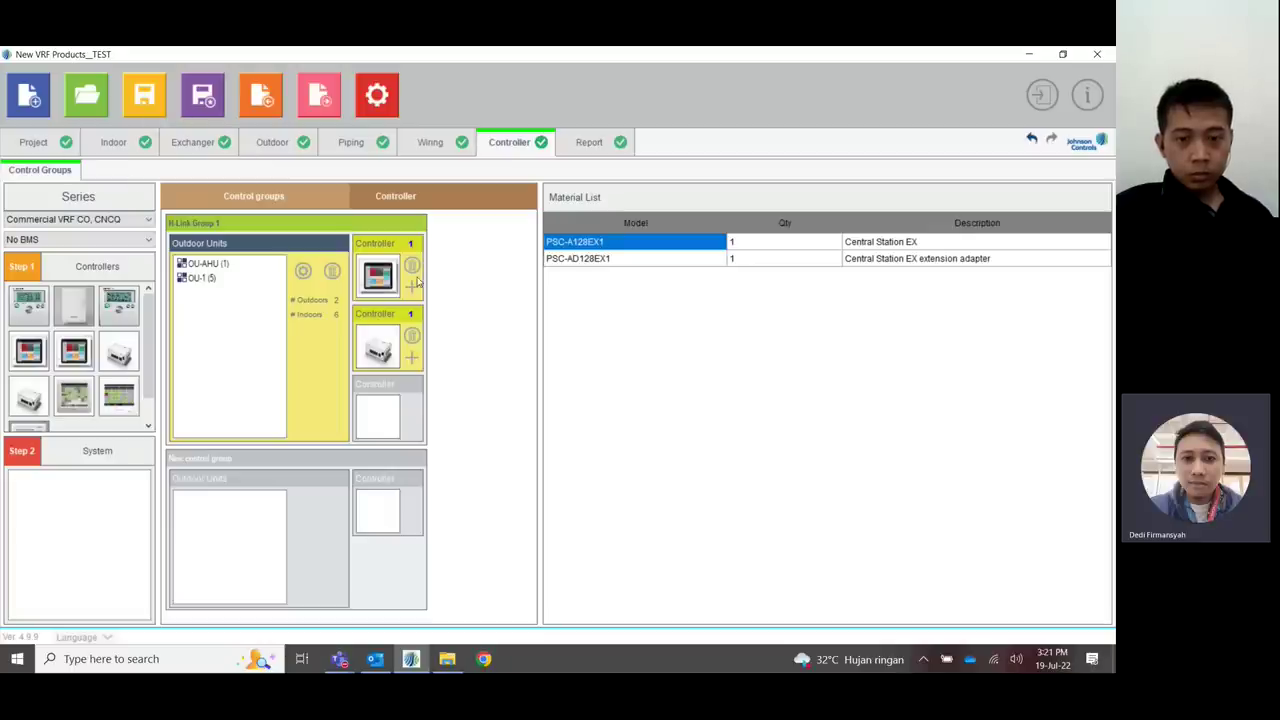
left_click(270, 143)
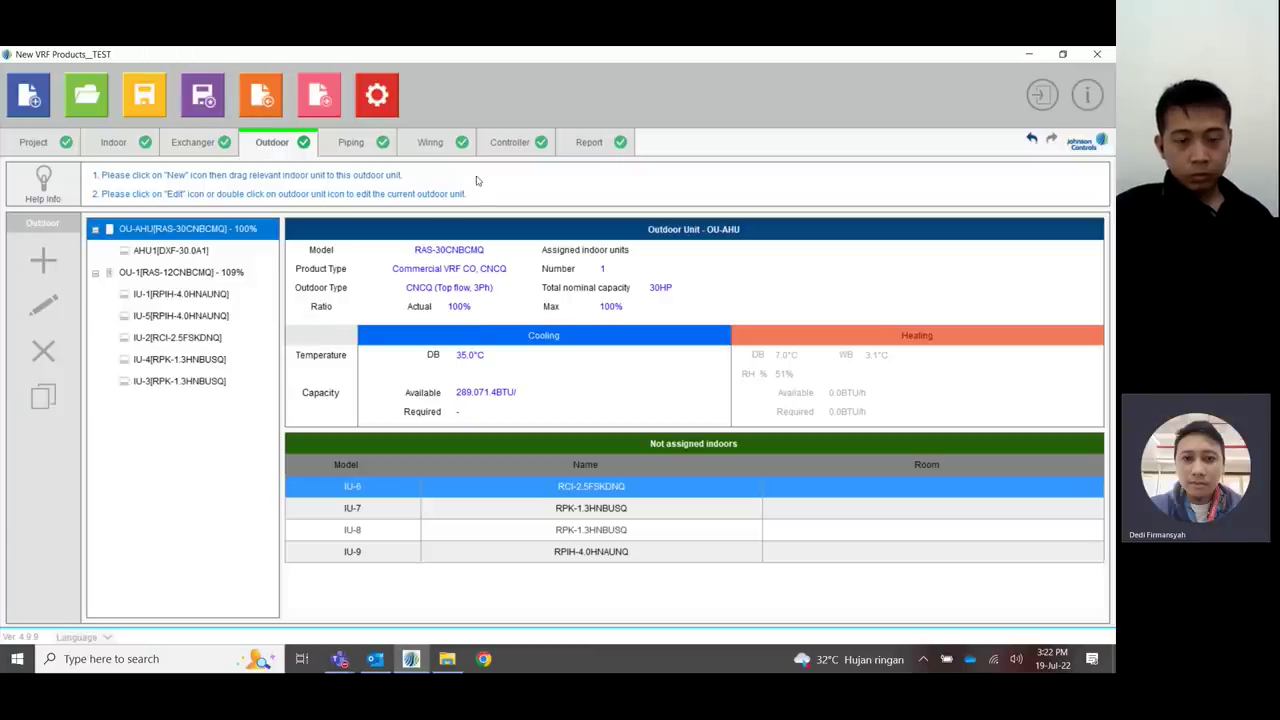
left_click(587, 142)
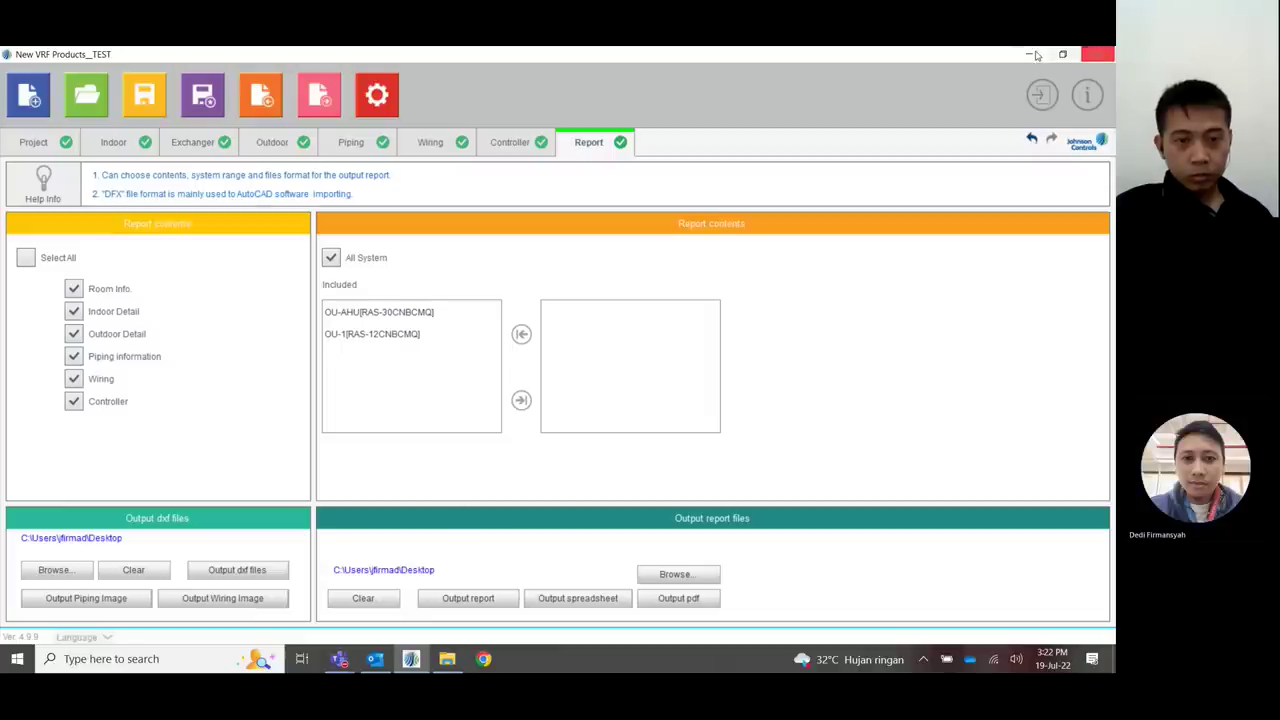
left_click(45, 142)
left_click(113, 142)
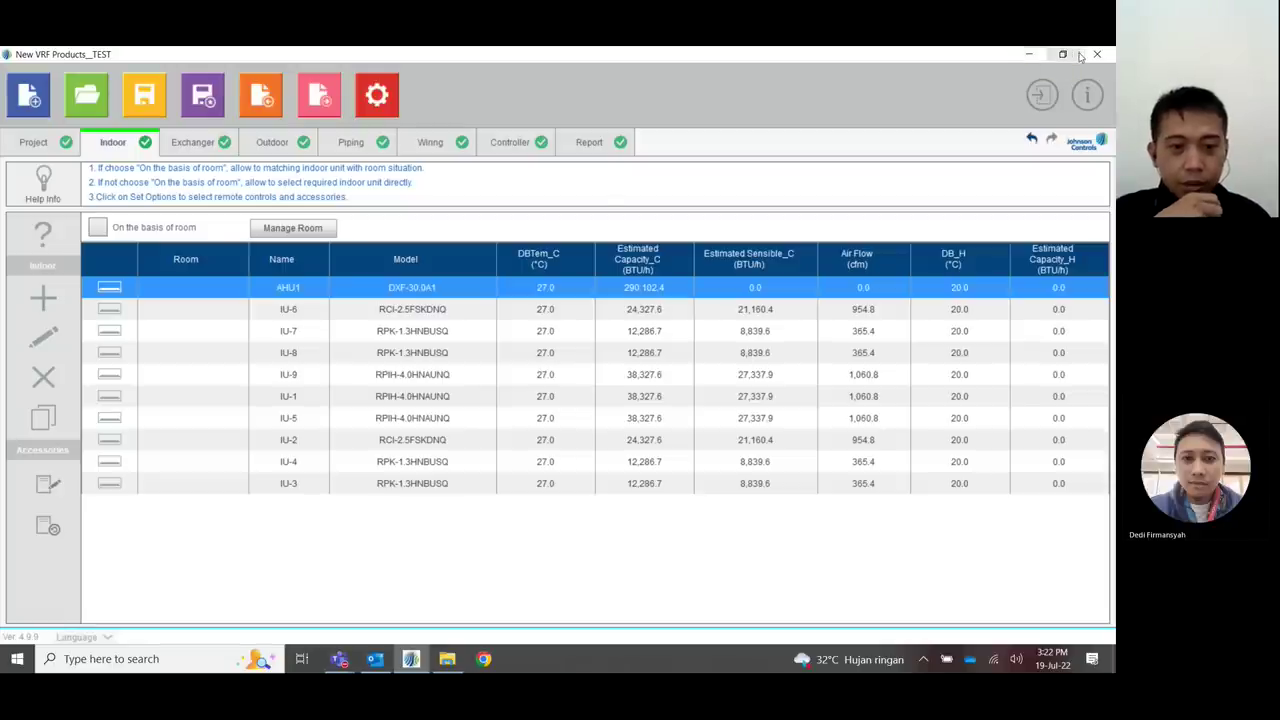
- Minimize the VRF selection software and switch to the TRAINING SOFTWARE HITACHI meeting in Microsoft Teams
left_click(1039, 56)
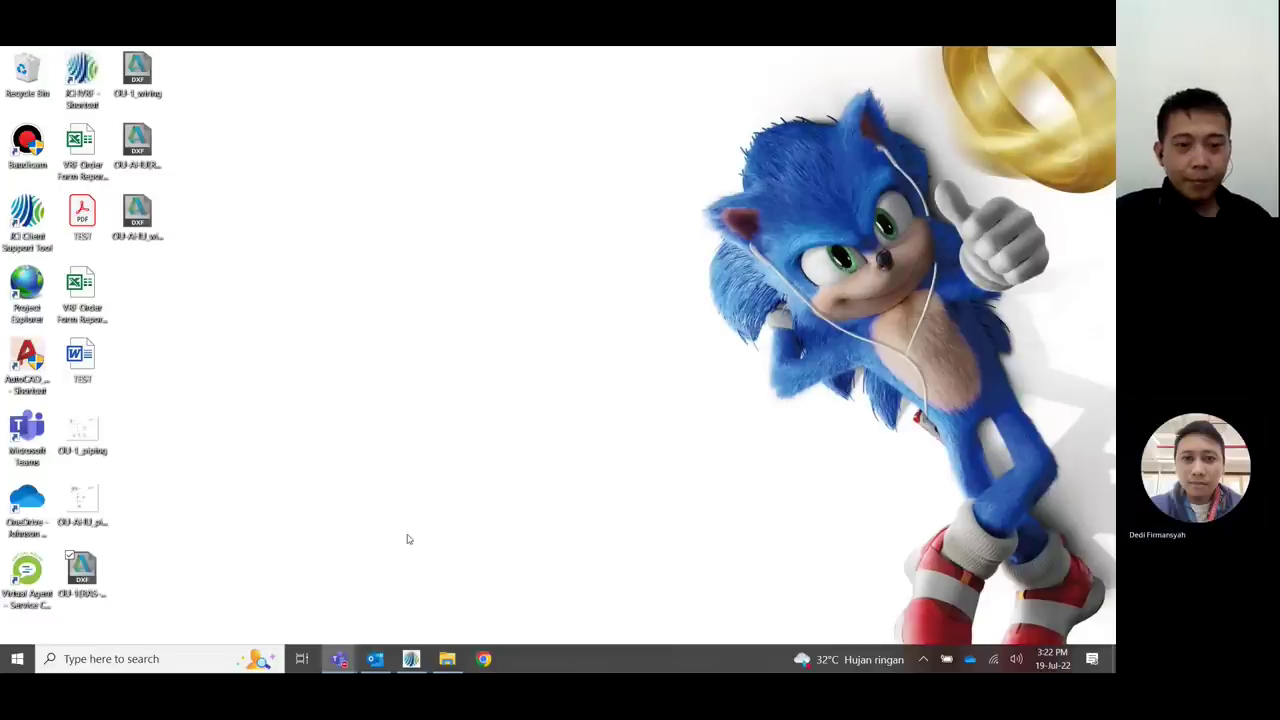
key("alt+Tab")
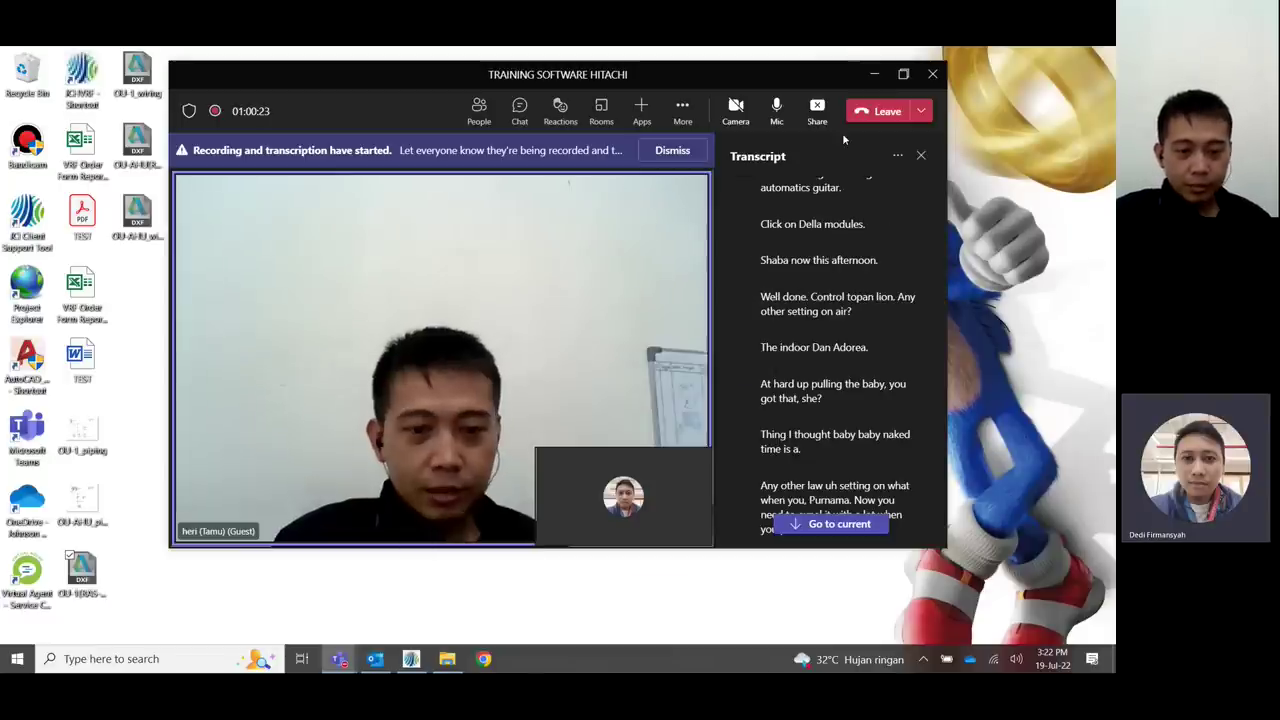